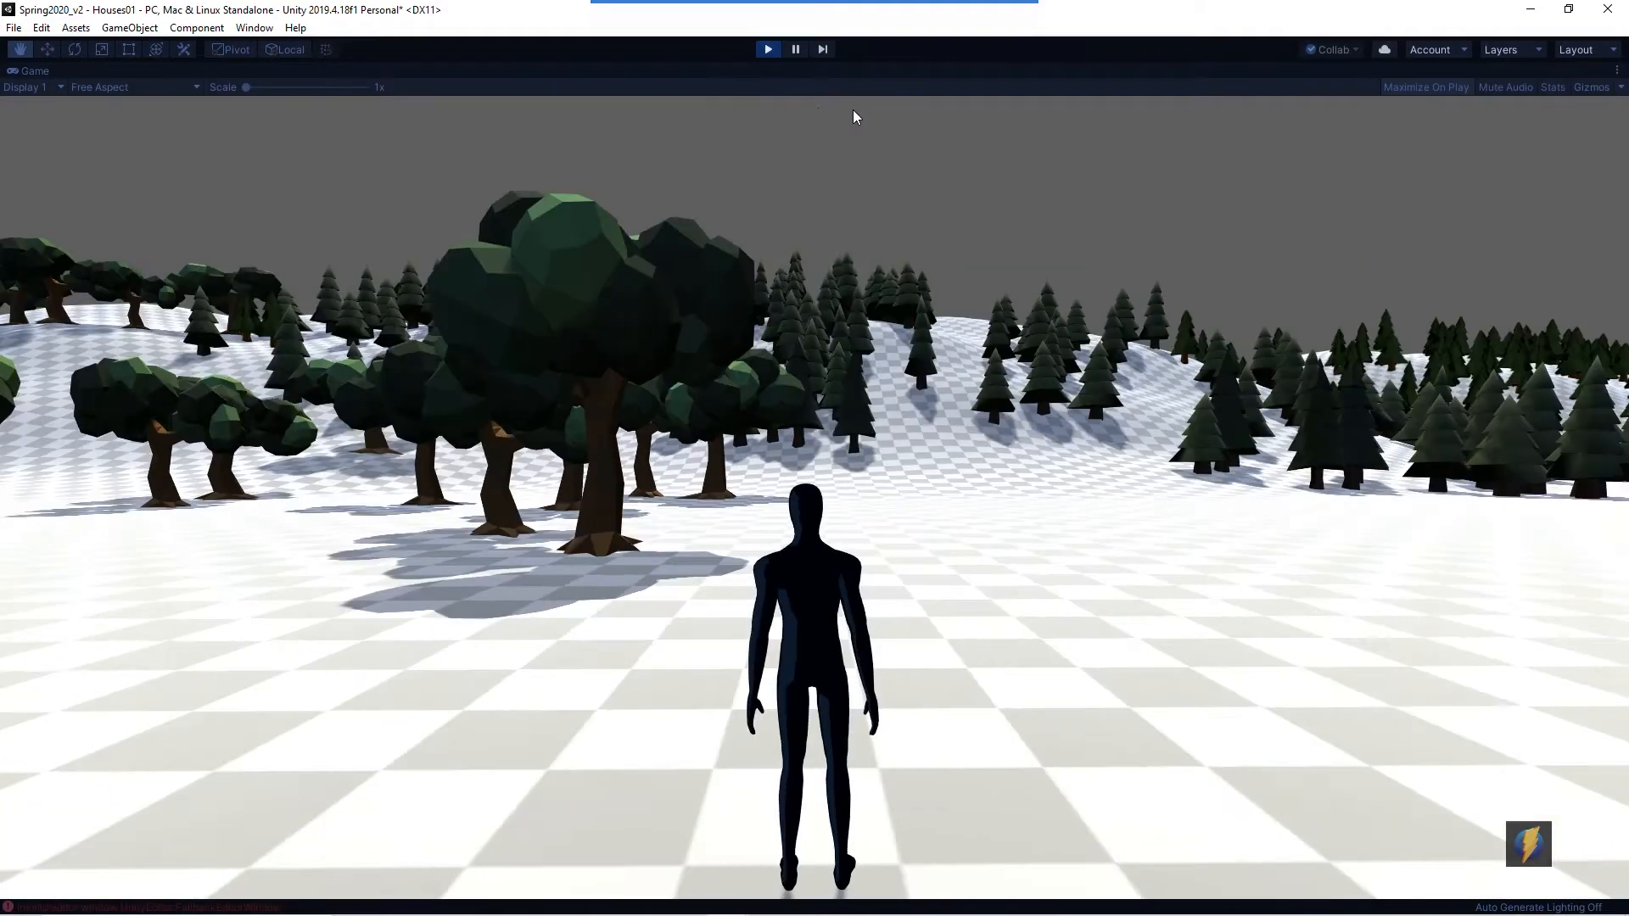
- Walk the character around the scene in play mode, then stop play mode
{"action": "key", "text": "w"}
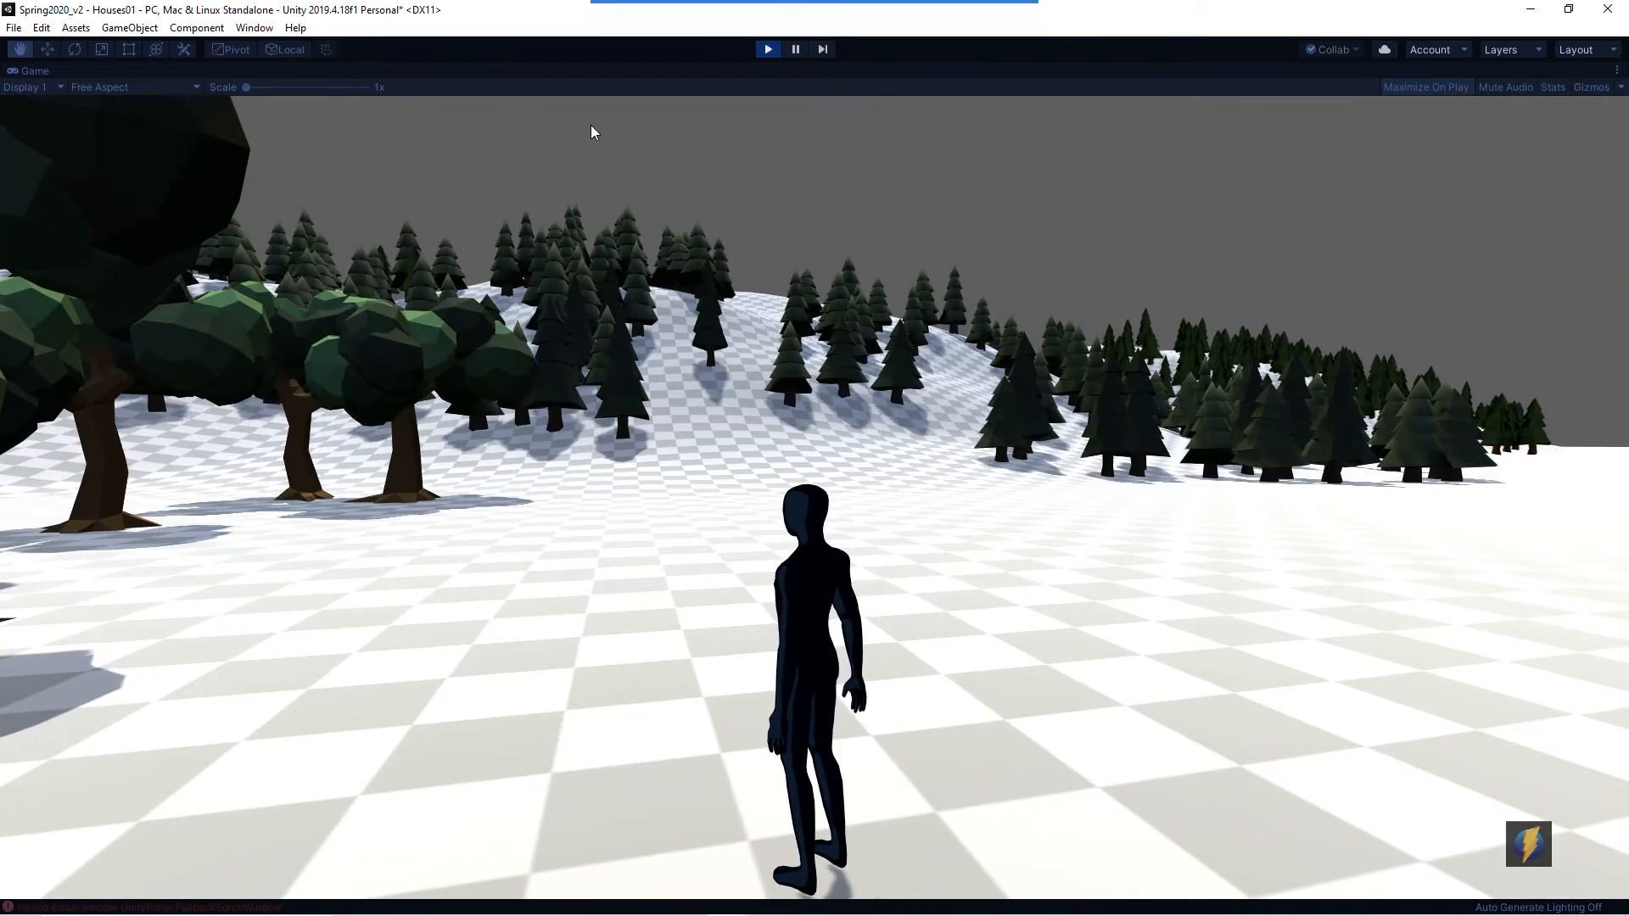
{"action": "key", "text": "w"}
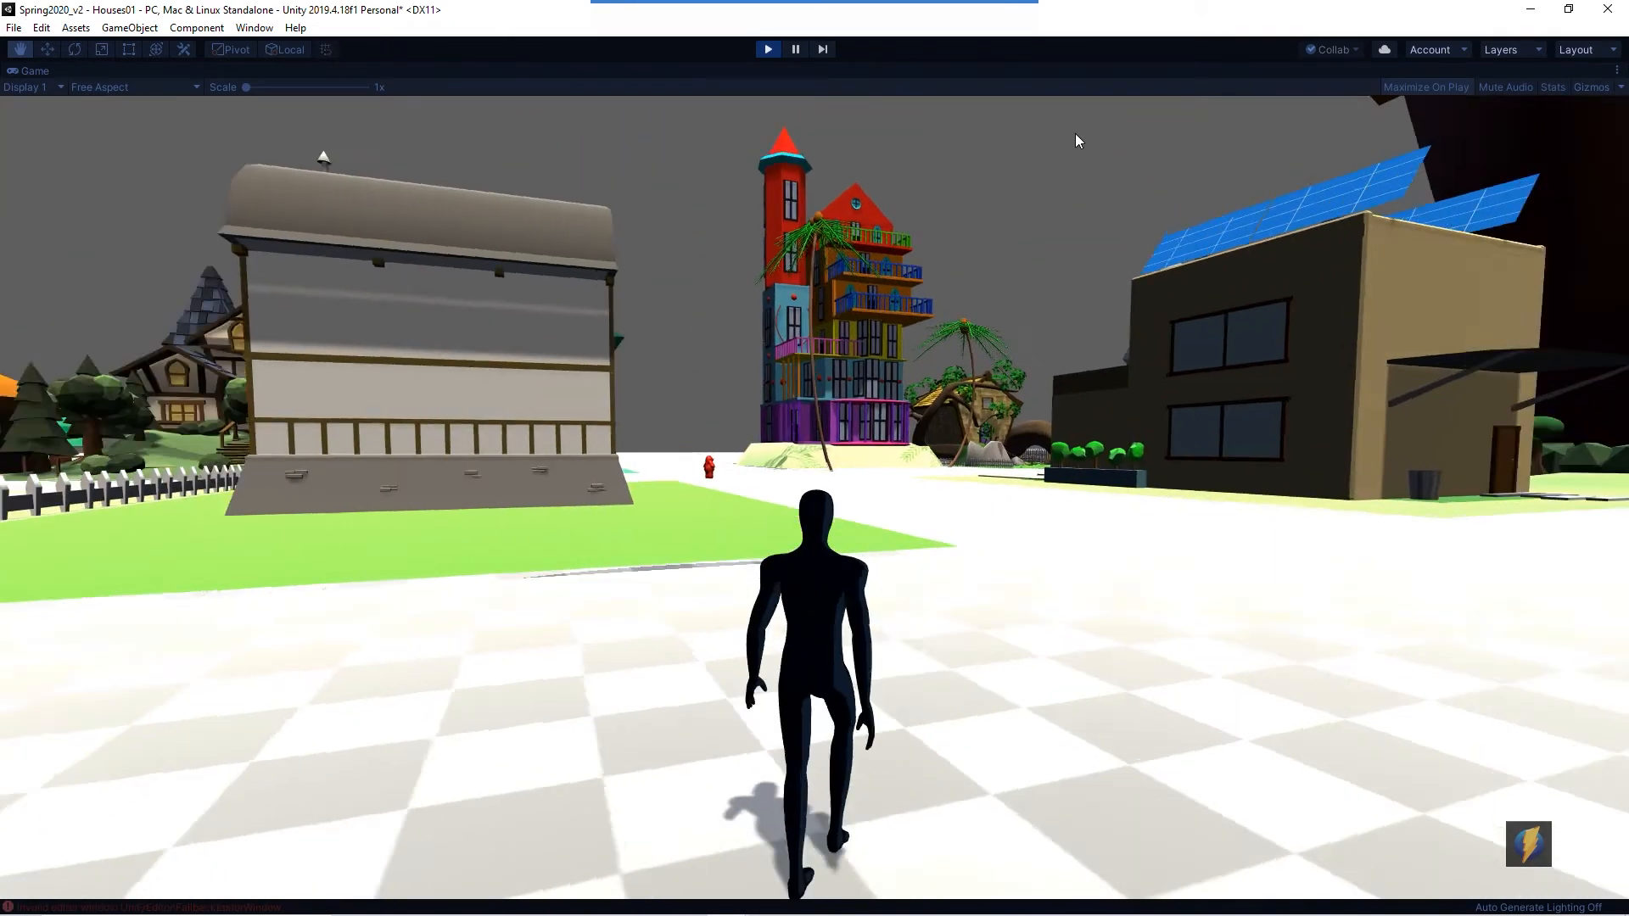
{"action": "key", "text": "w"}
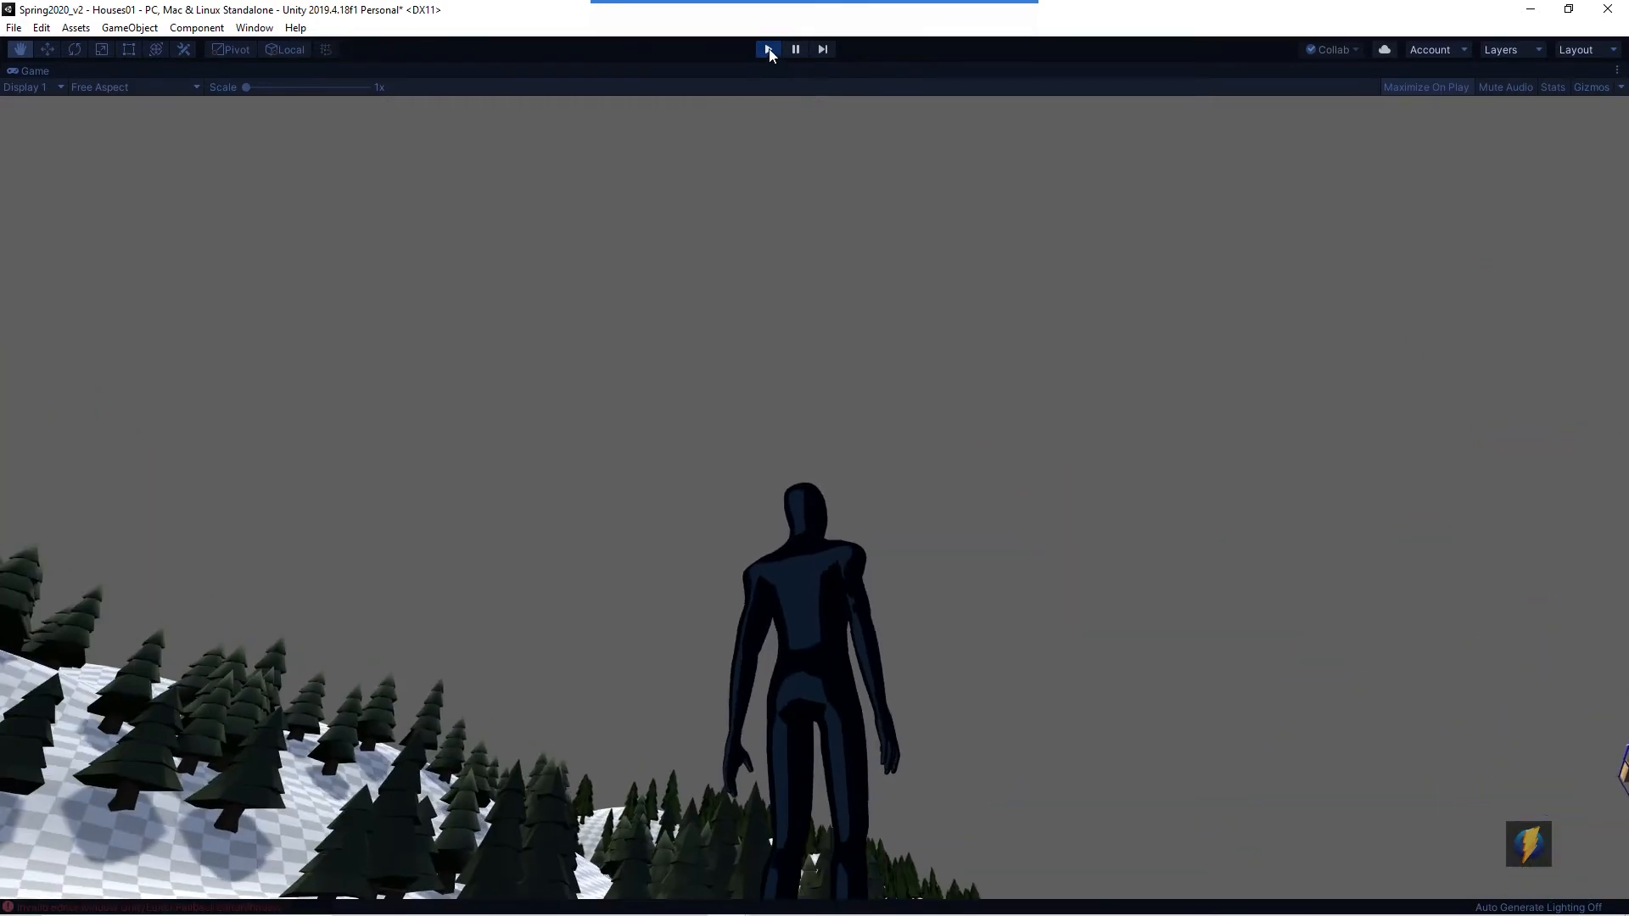
{"action": "left_click", "coordinate": [768, 50]}
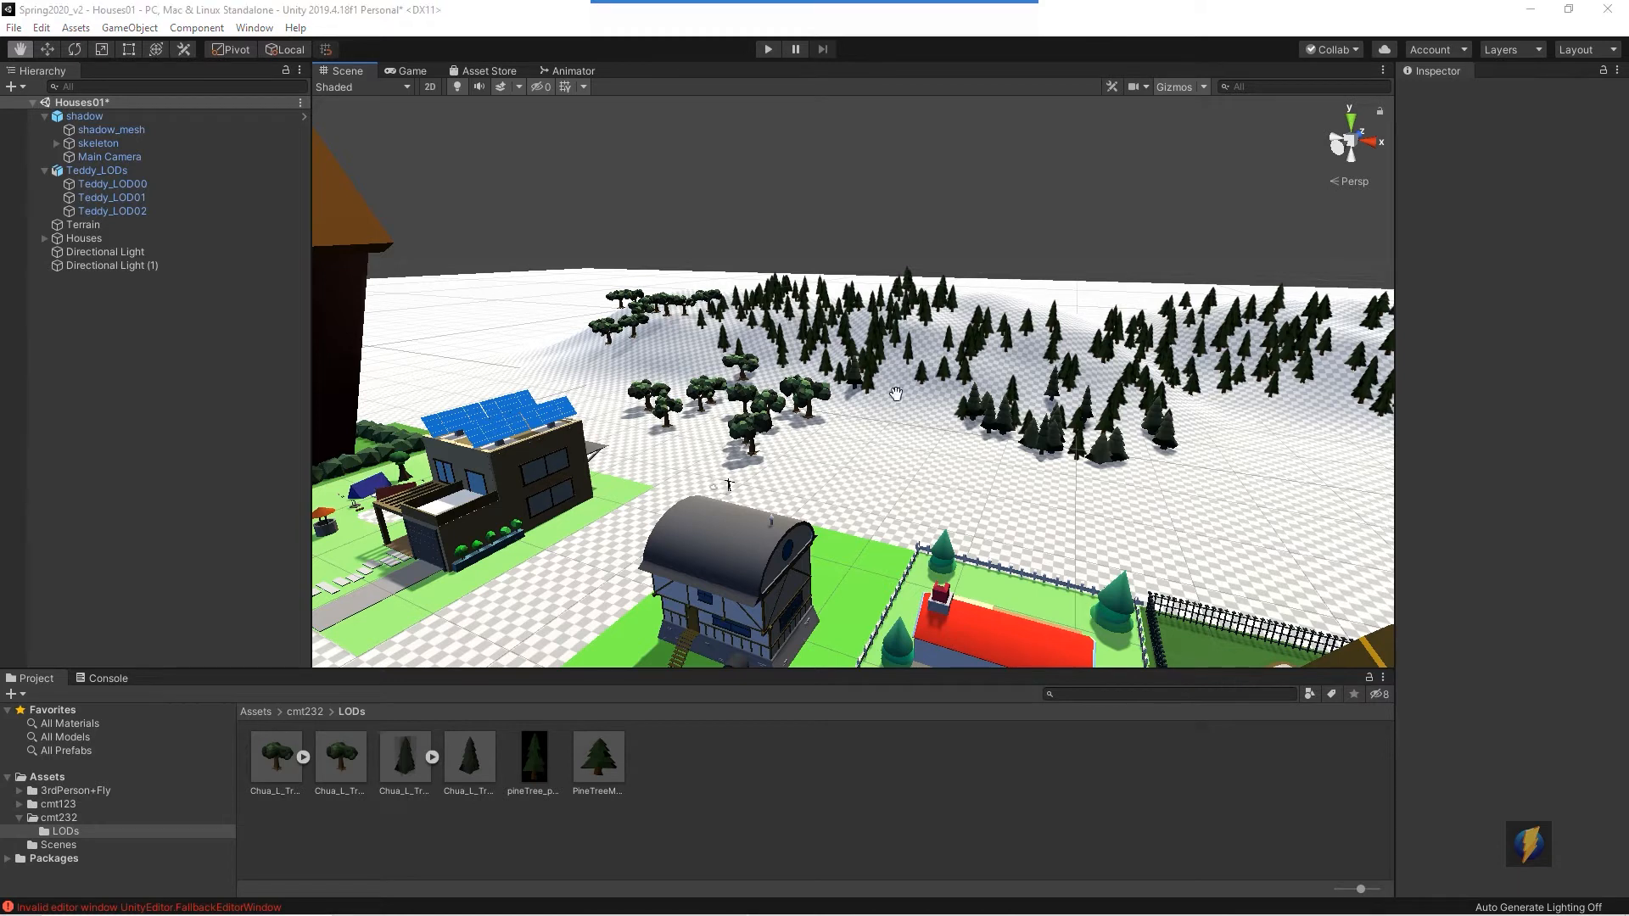
- Switch to the browser's Unity Asset Store and search for skybox
{"action": "key", "text": "alt+Tab"}
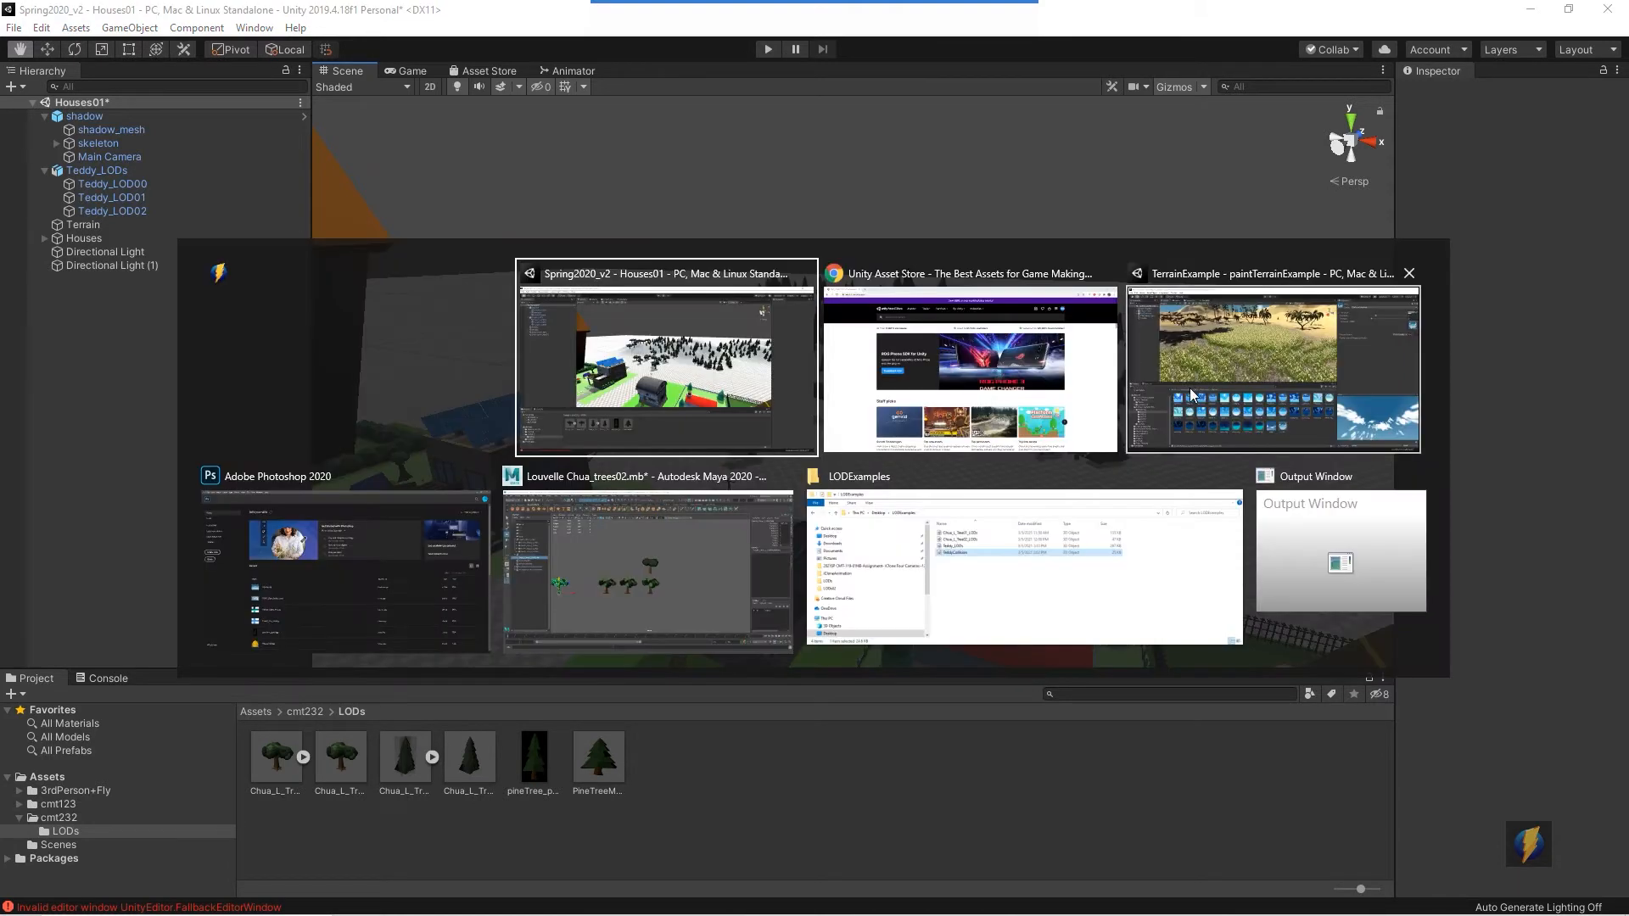
{"action": "left_click", "coordinate": [967, 378]}
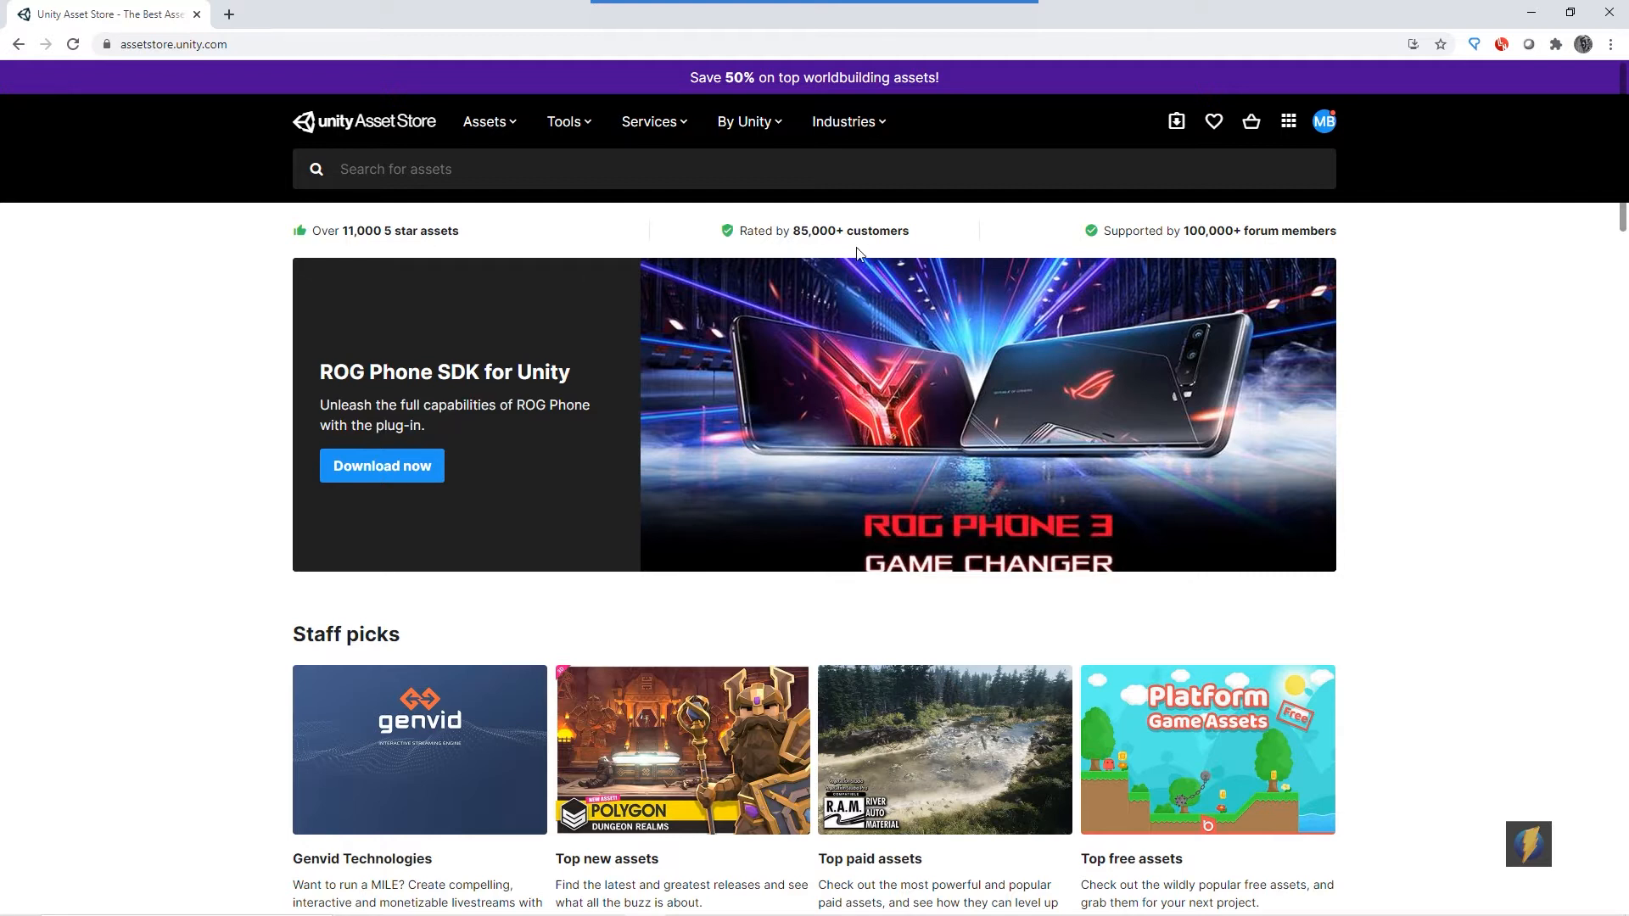
{"action": "left_click", "coordinate": [391, 169]}
{"action": "type", "text": "skybox"}
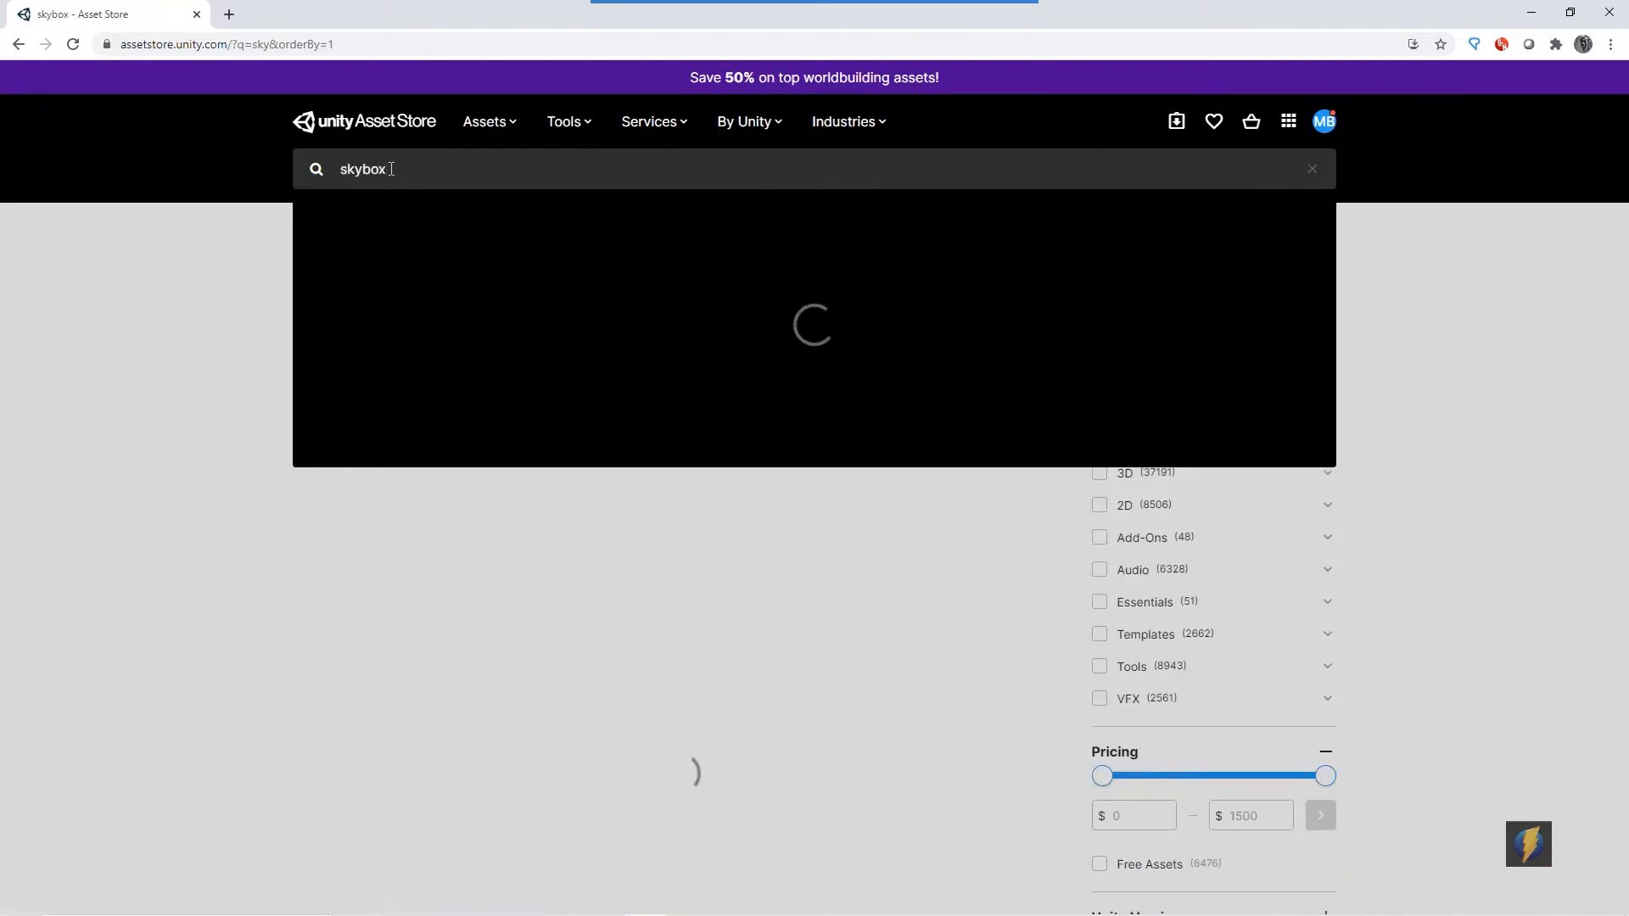
{"action": "key", "text": "Return"}
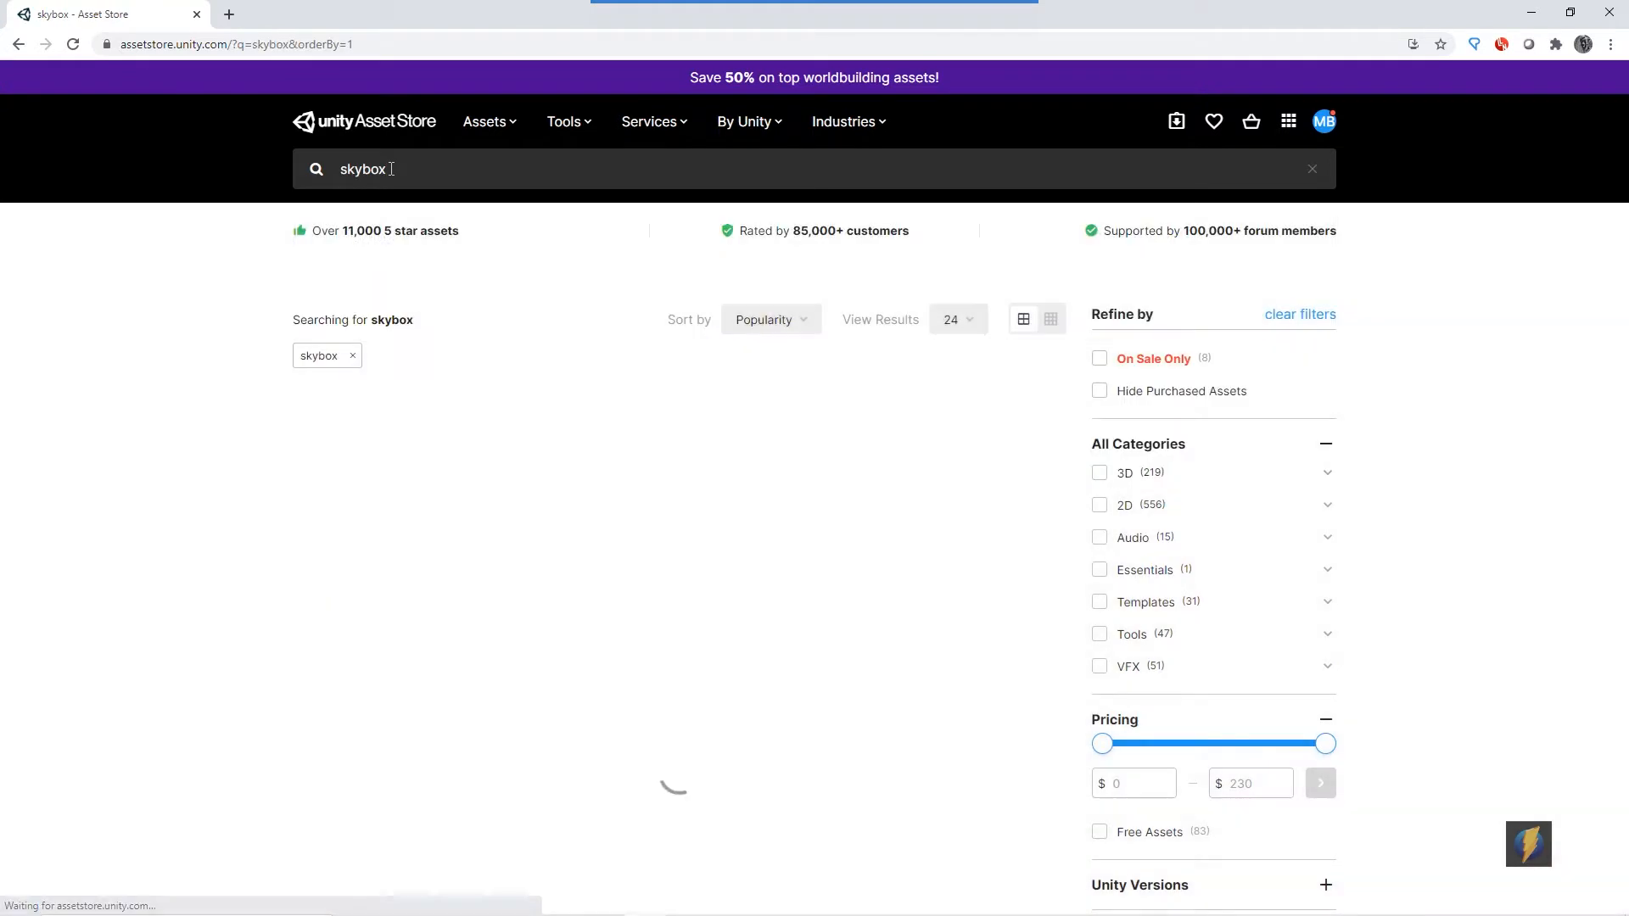
- Filter the skybox search results to Free Assets and browse the free skybox packages
{"action": "scroll", "coordinate": [1286, 508], "scroll_direction": "down", "scroll_amount": 17}
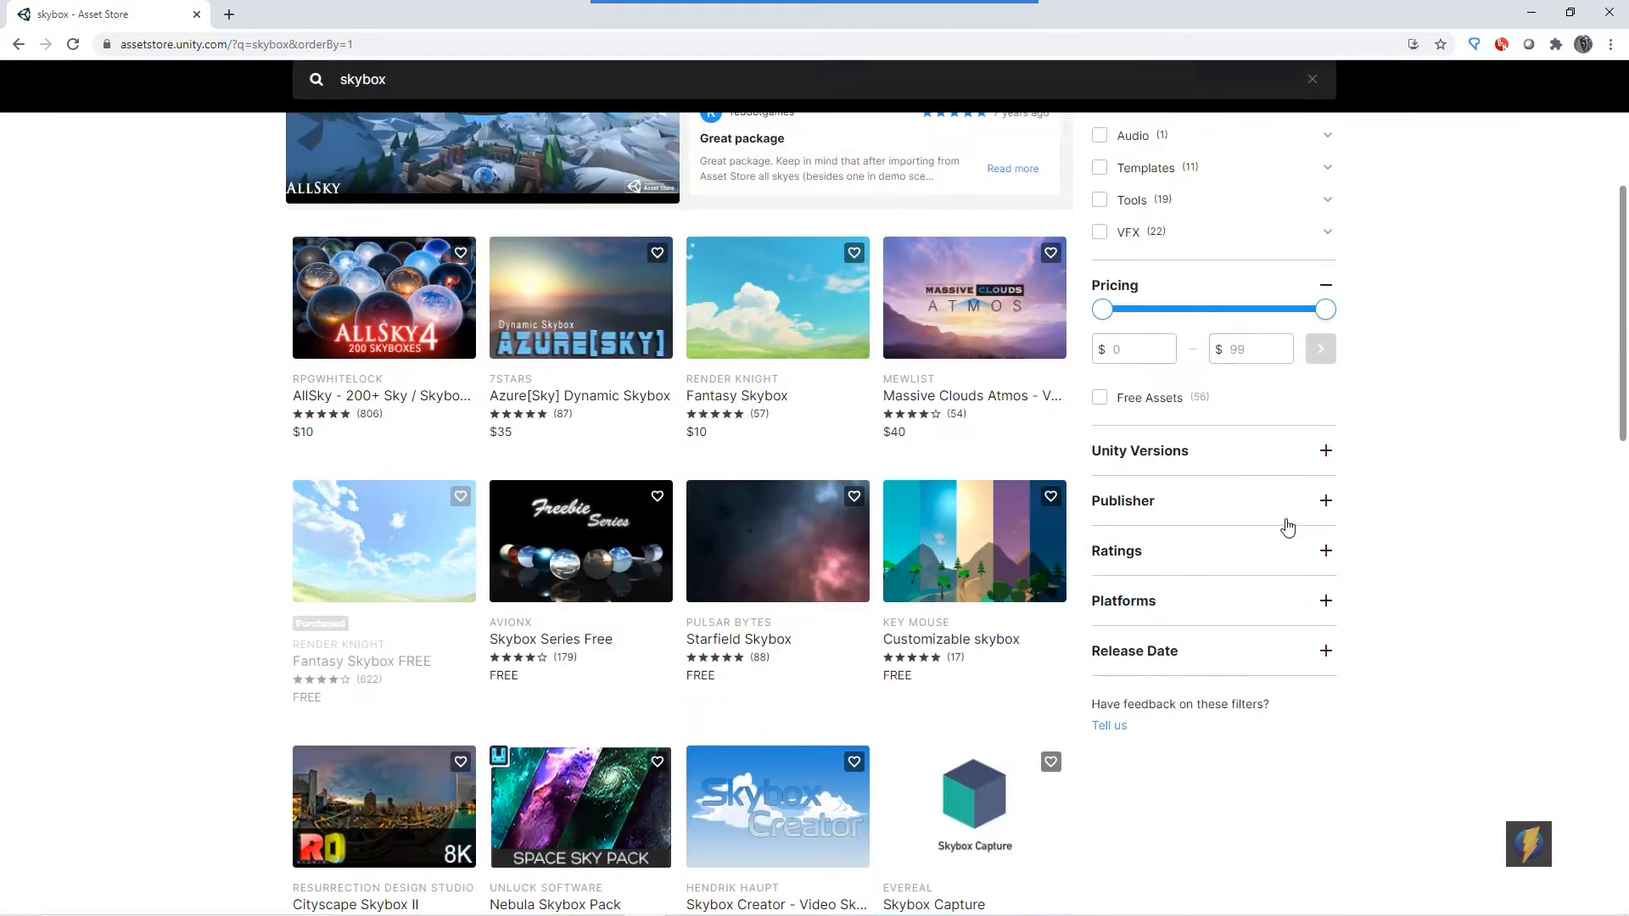
{"action": "scroll", "coordinate": [1263, 545], "scroll_direction": "up", "scroll_amount": 17}
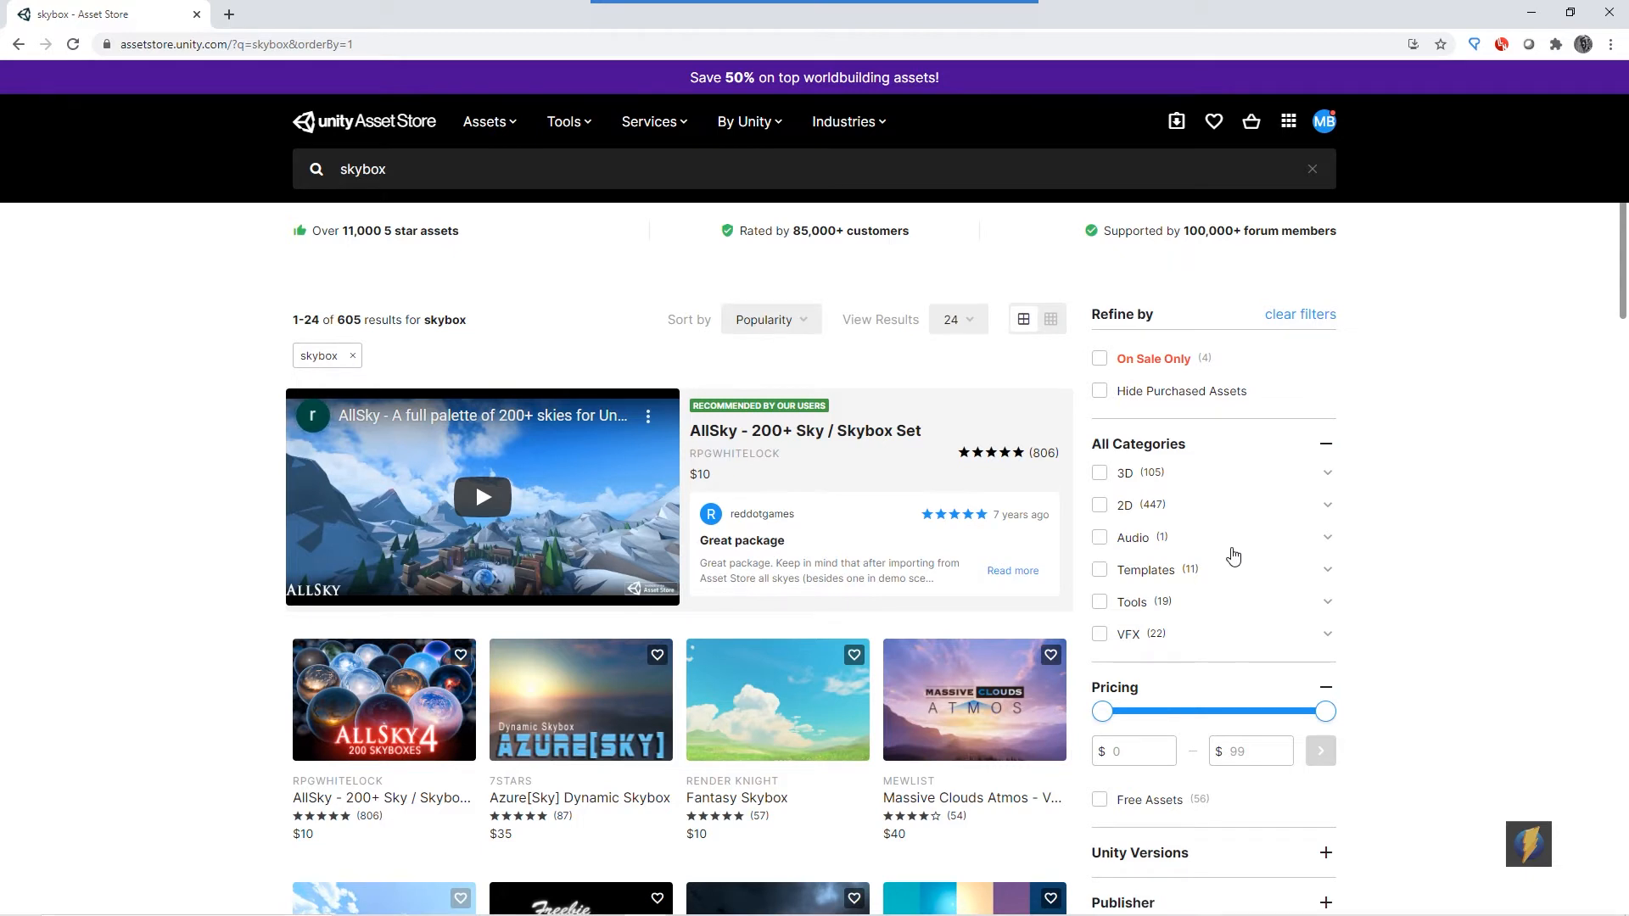
{"action": "scroll", "coordinate": [1304, 512], "scroll_direction": "down", "scroll_amount": 4}
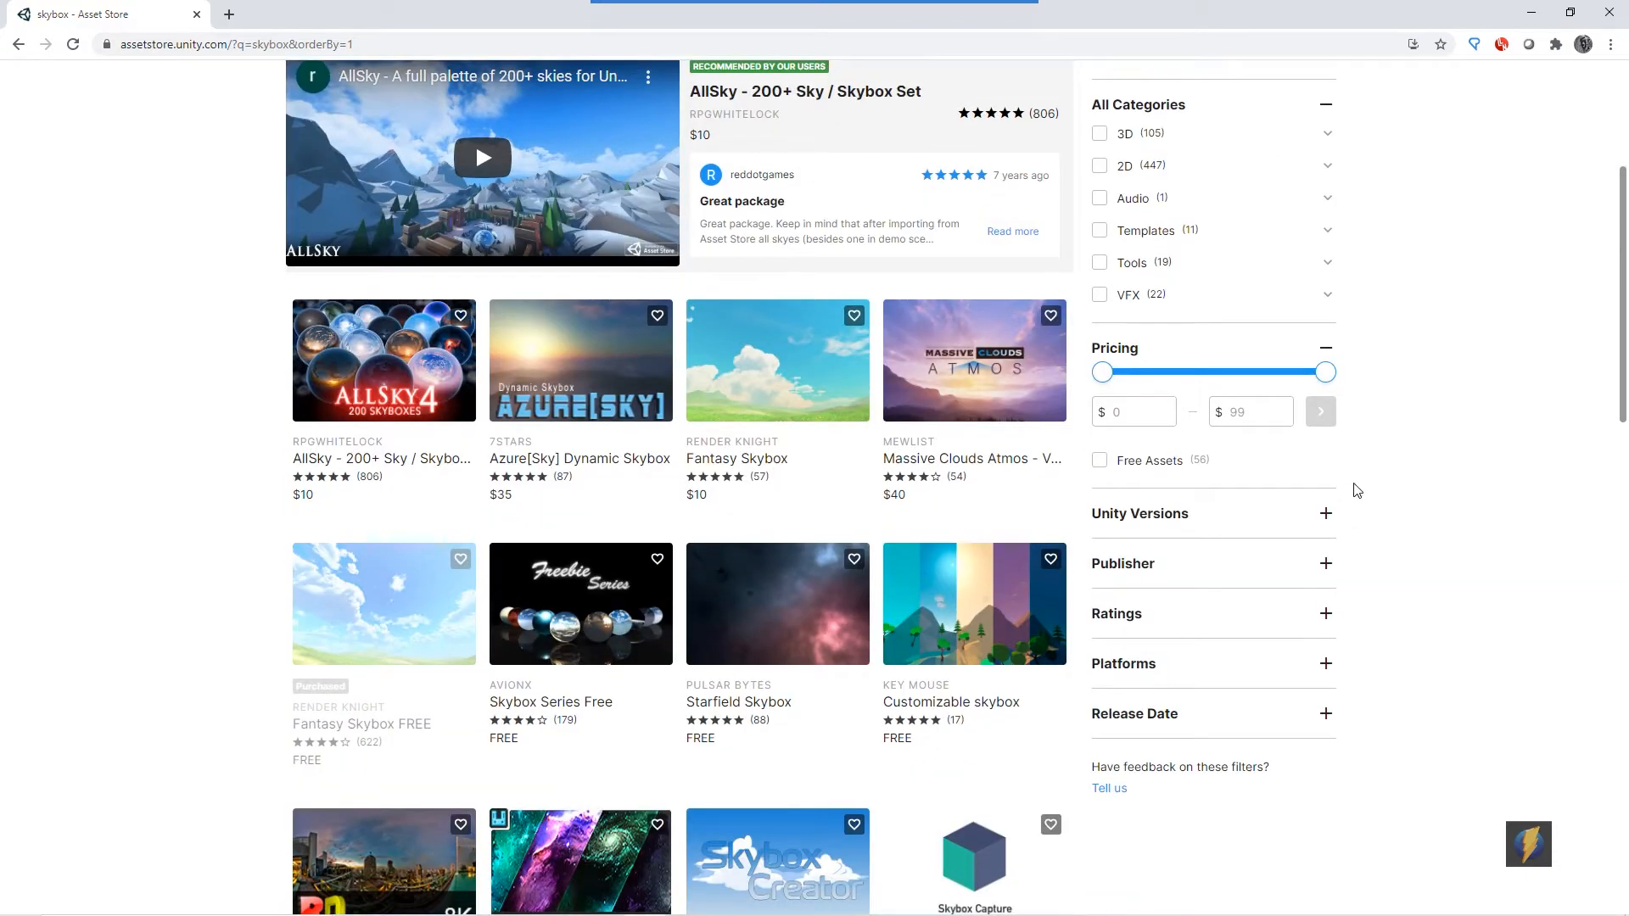
{"action": "mouse_move", "coordinate": [931, 435]}
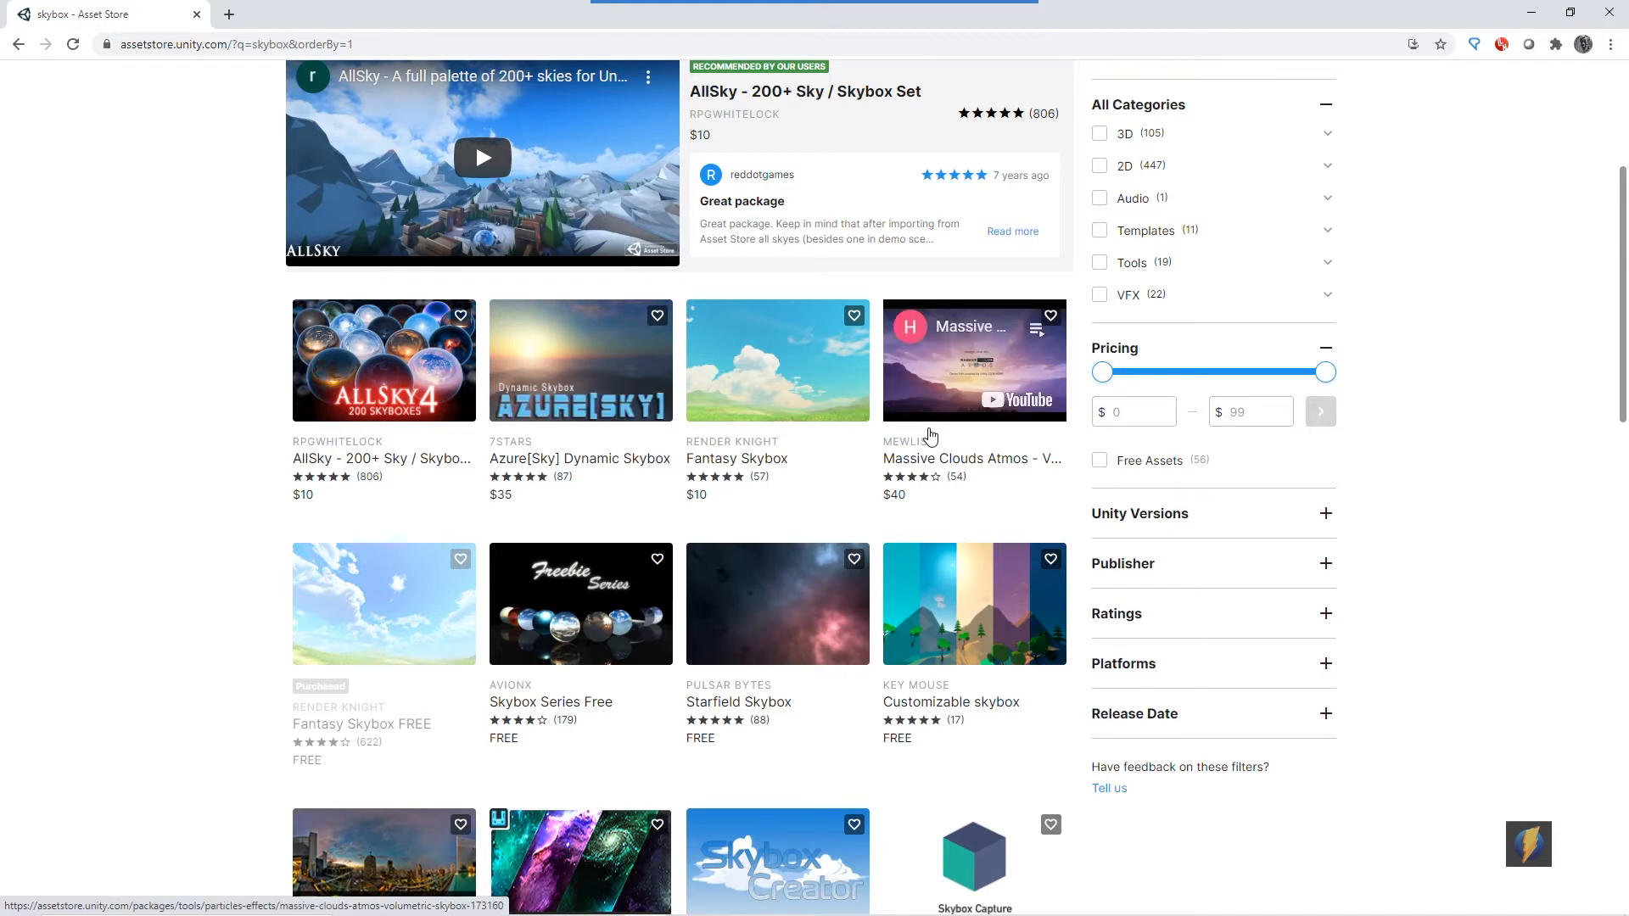
{"action": "left_click", "coordinate": [1100, 459]}
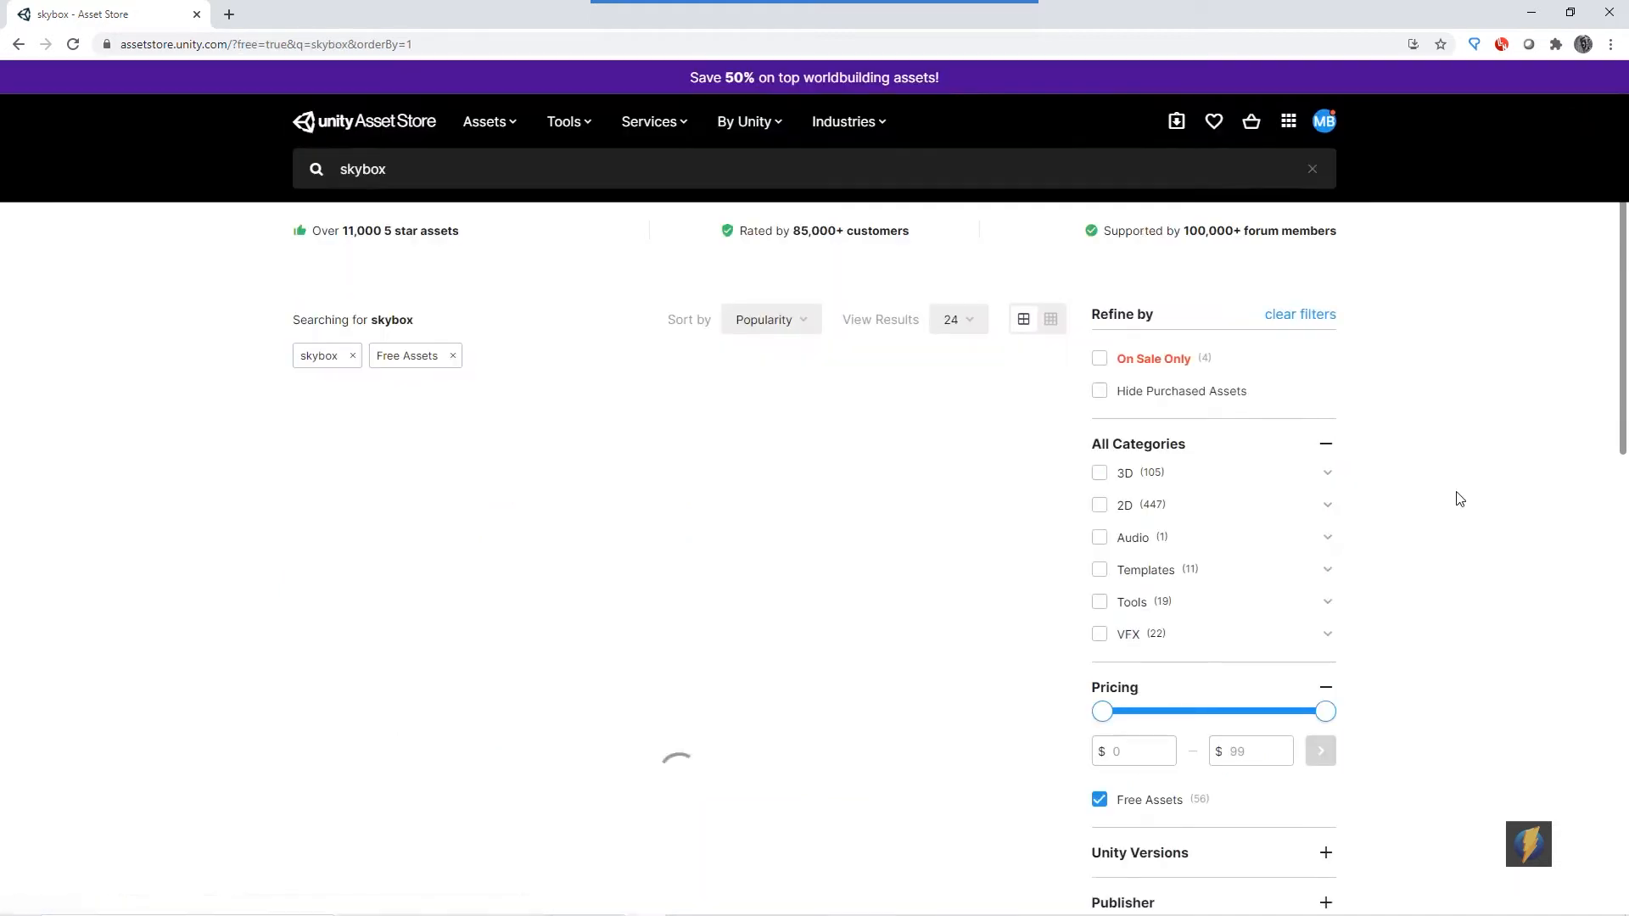
{"action": "scroll", "coordinate": [799, 329], "scroll_direction": "down", "scroll_amount": 5}
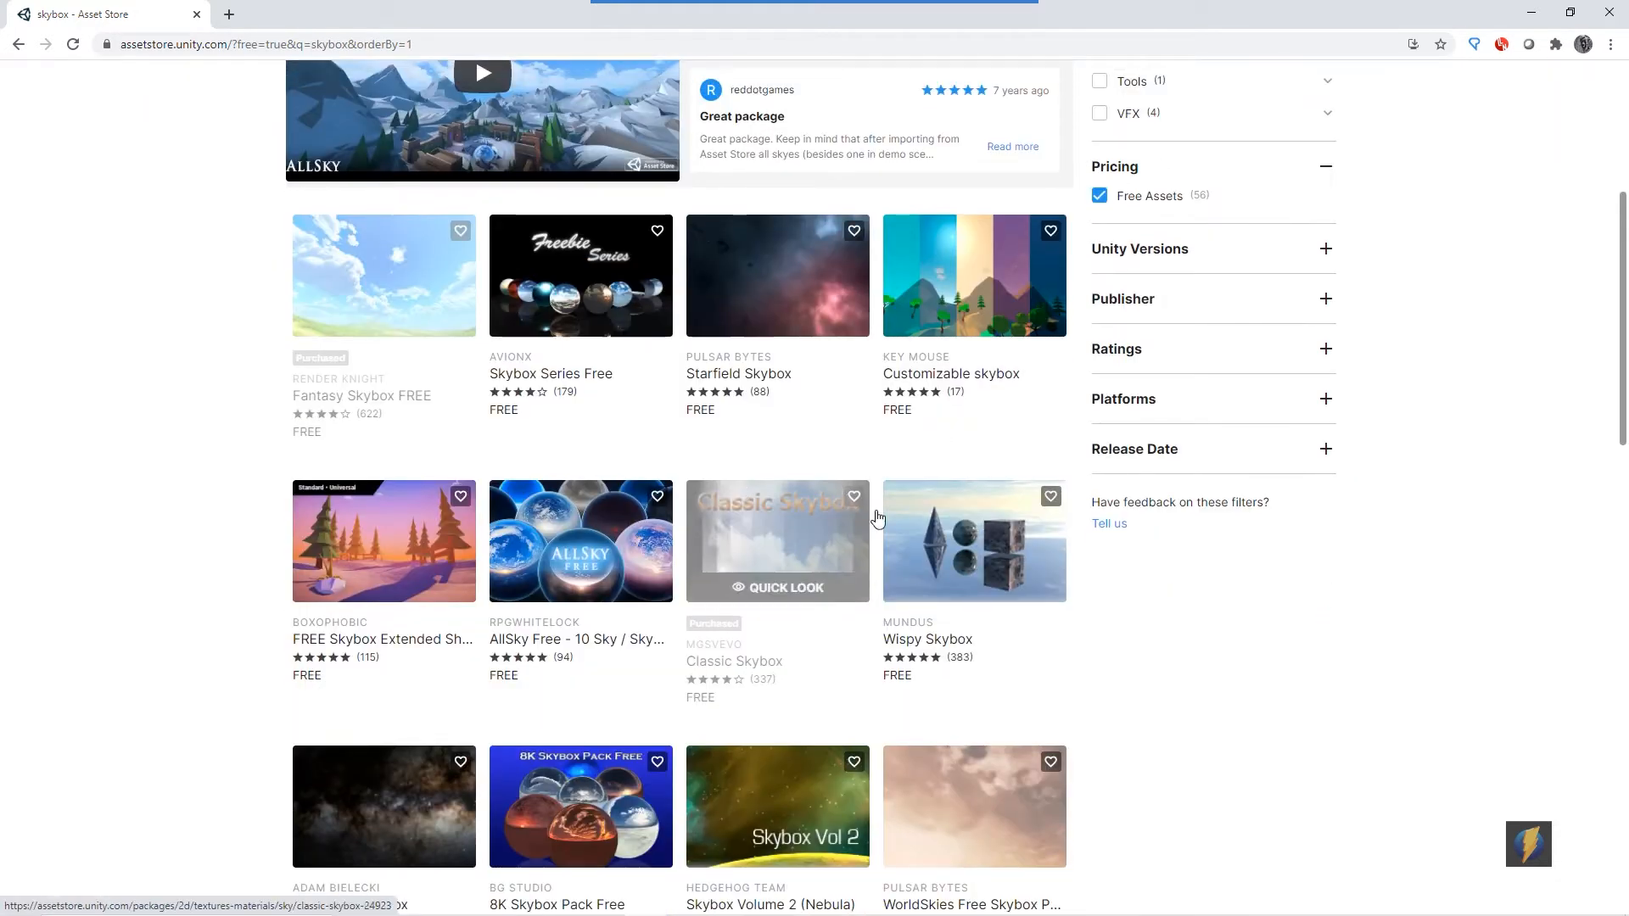
{"action": "scroll", "coordinate": [916, 486], "scroll_direction": "down", "scroll_amount": 2}
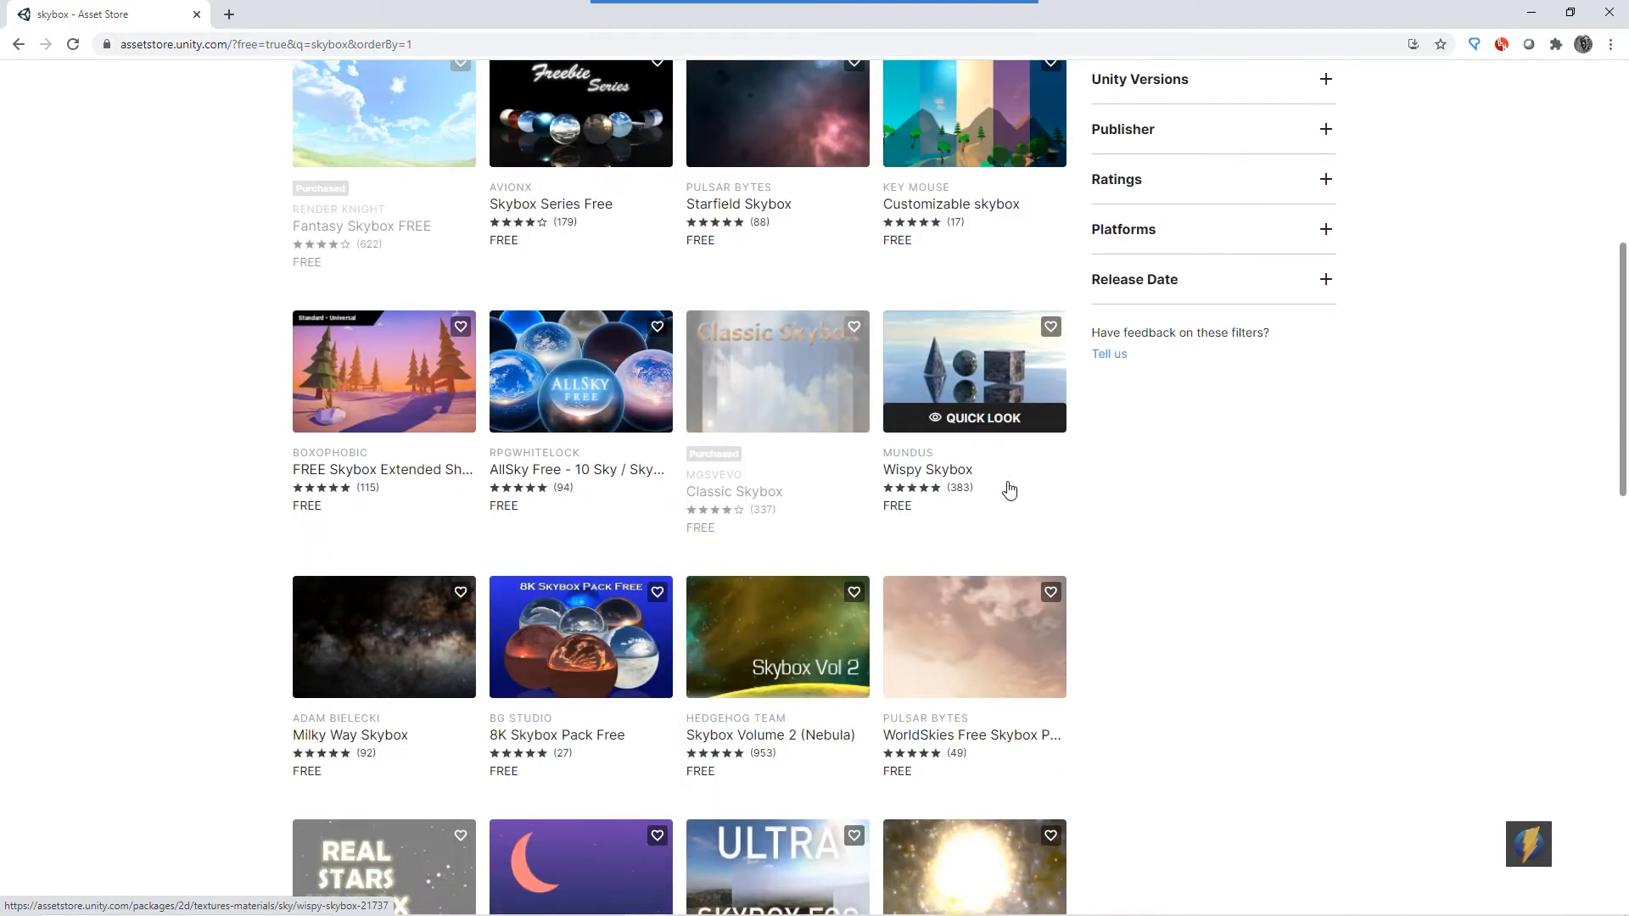
{"action": "scroll", "coordinate": [1008, 485], "scroll_direction": "down", "scroll_amount": 3}
{"action": "scroll", "coordinate": [1011, 490], "scroll_direction": "down", "scroll_amount": 2}
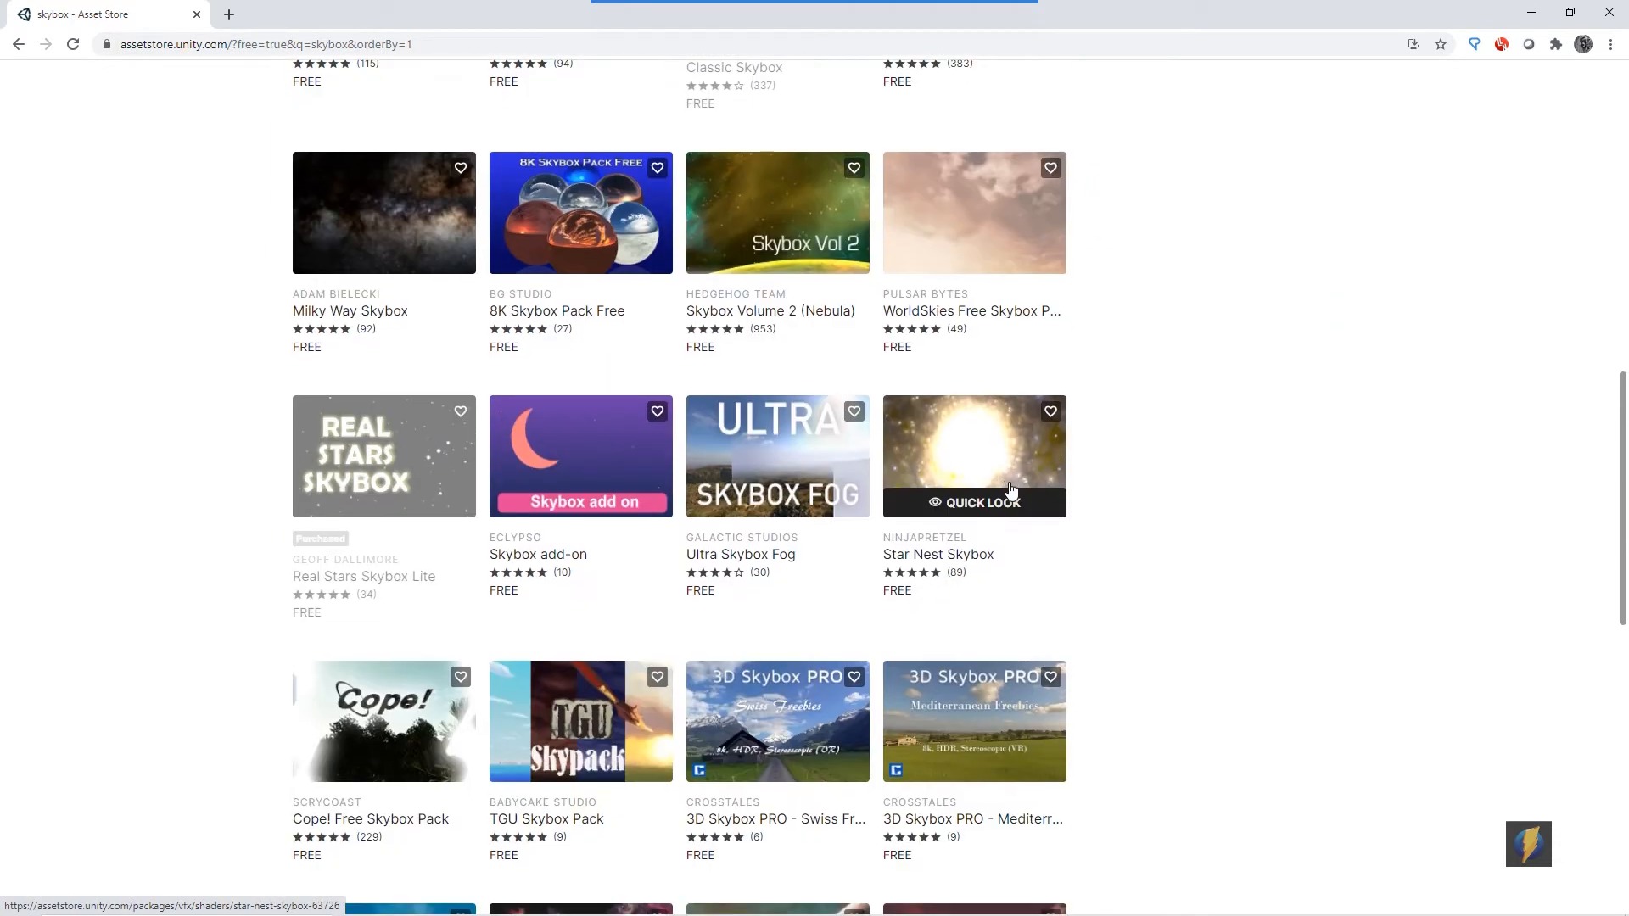
{"action": "scroll", "coordinate": [1011, 491], "scroll_direction": "down", "scroll_amount": 5}
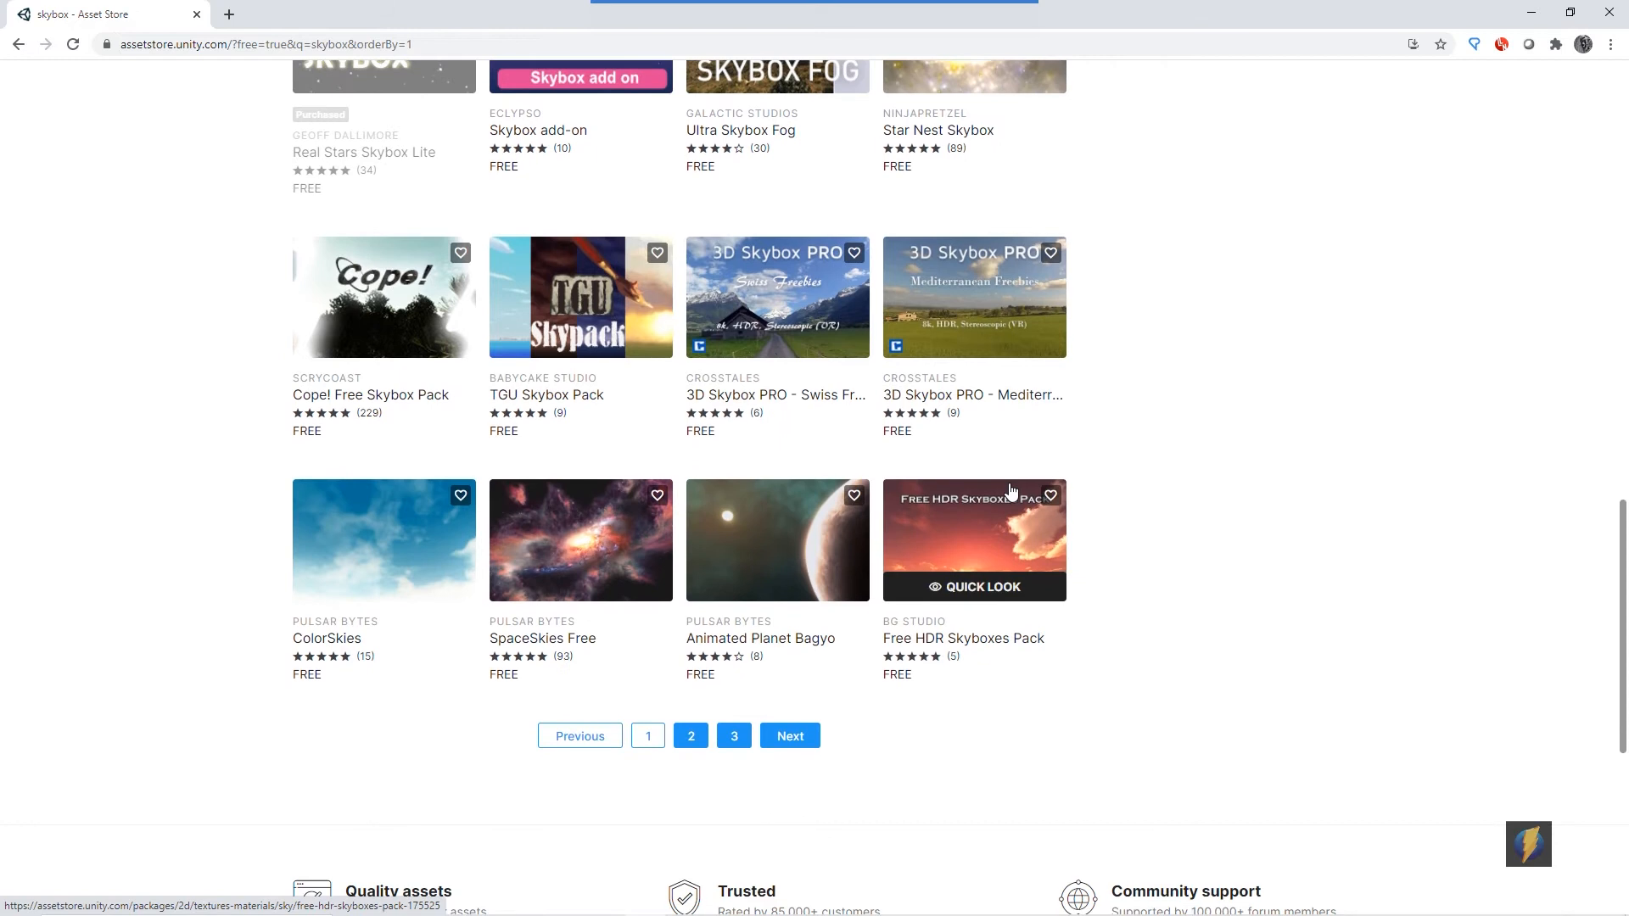
{"action": "scroll", "coordinate": [1011, 490], "scroll_direction": "up", "scroll_amount": 15}
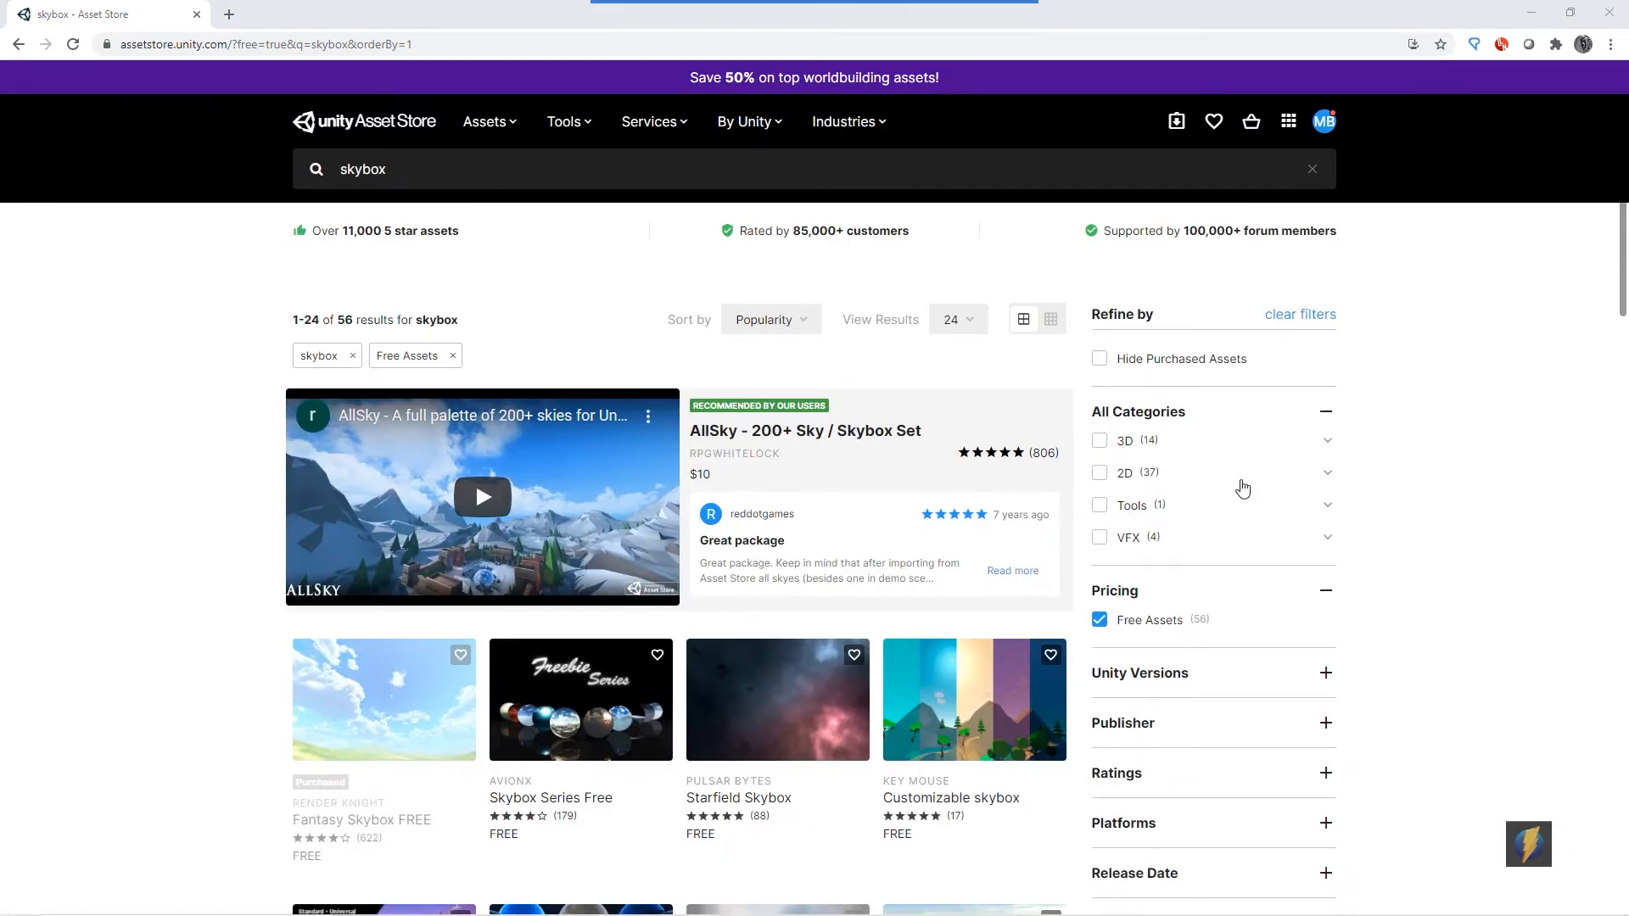
- Return to the editor and open My Assets in the Asset Store window
{"action": "key", "text": "alt+Tab"}
{"action": "left_click", "coordinate": [1015, 355]}
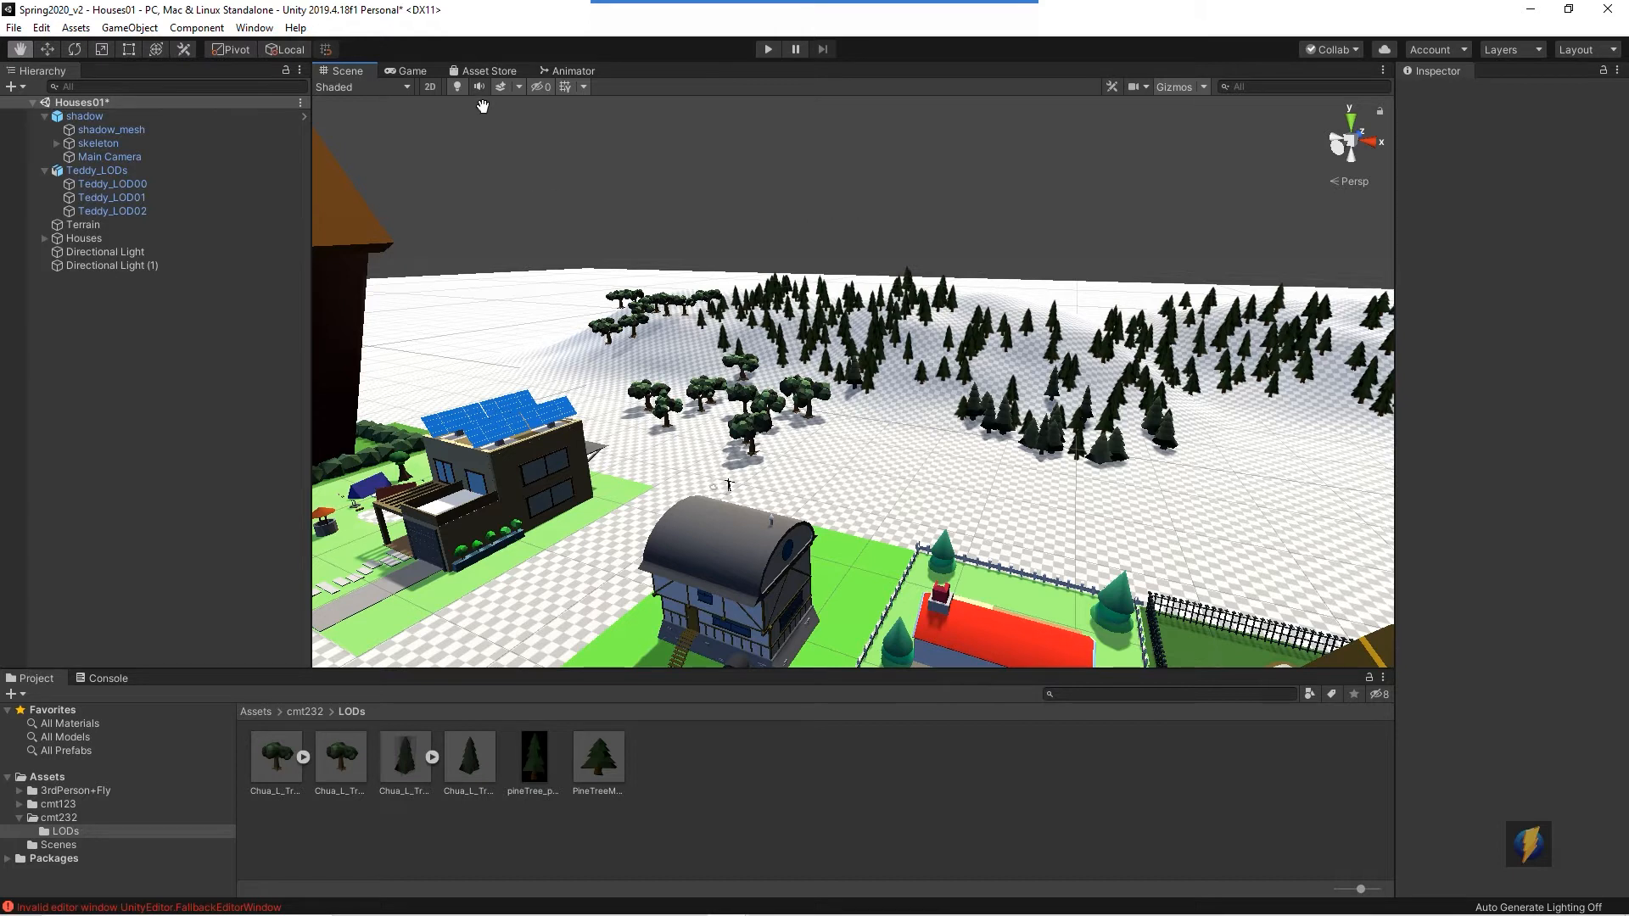
{"action": "left_click", "coordinate": [487, 73]}
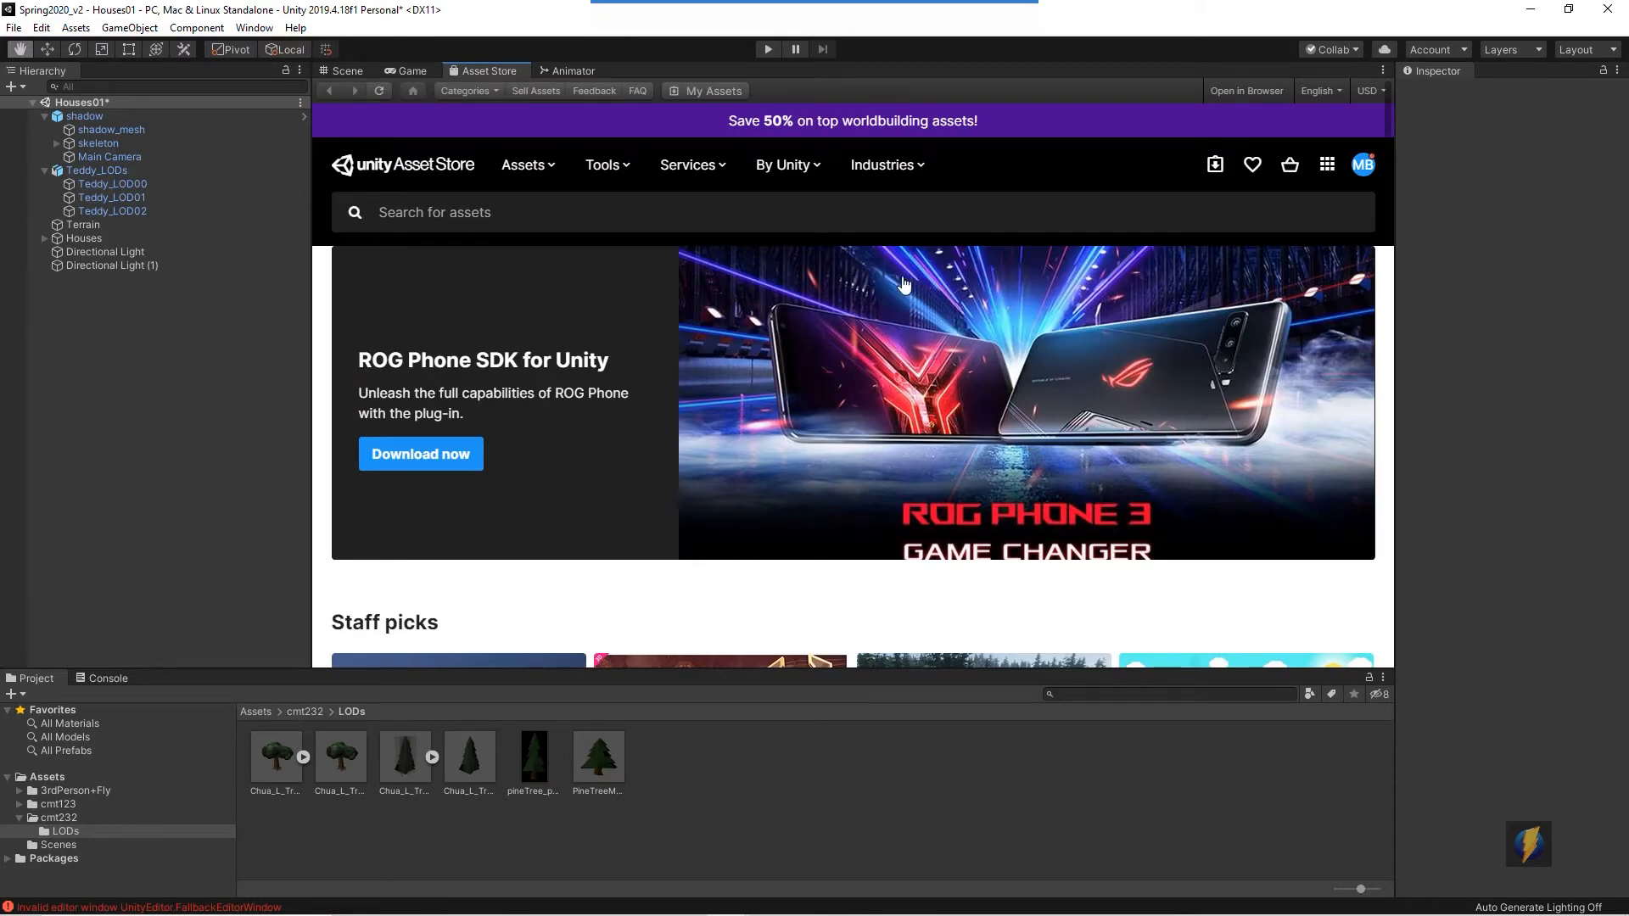
{"action": "left_click", "coordinate": [1215, 166]}
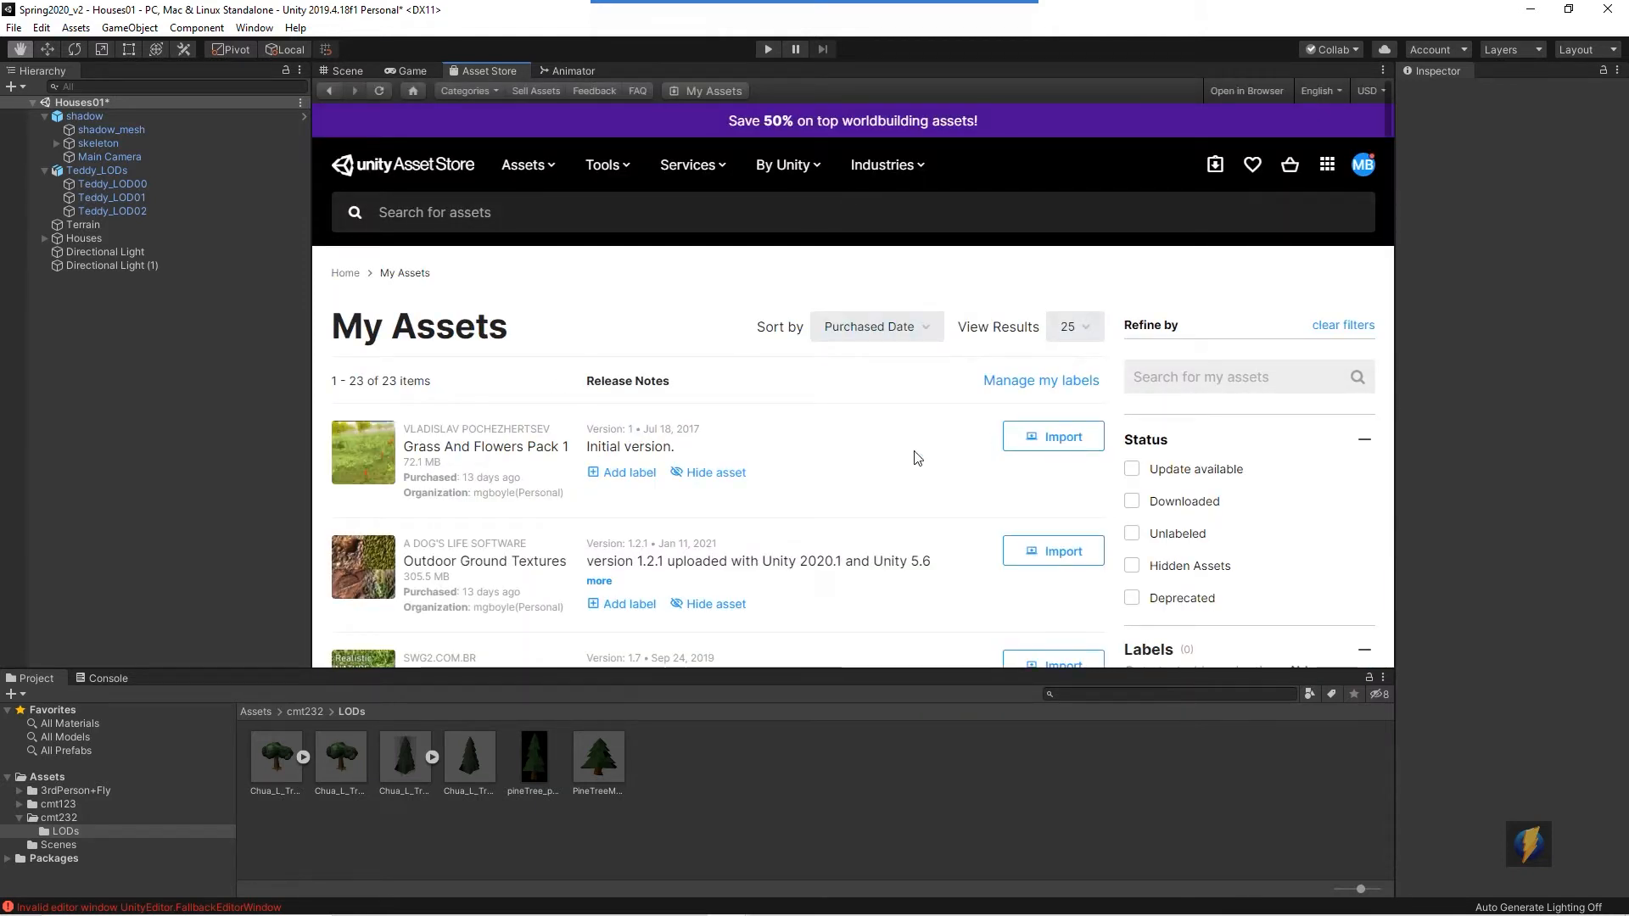
- Import the Fantasy Skybox FREE package from My Assets with all its files
{"action": "scroll", "coordinate": [907, 464], "scroll_direction": "down", "scroll_amount": 8}
{"action": "scroll", "coordinate": [907, 465], "scroll_direction": "down", "scroll_amount": 7}
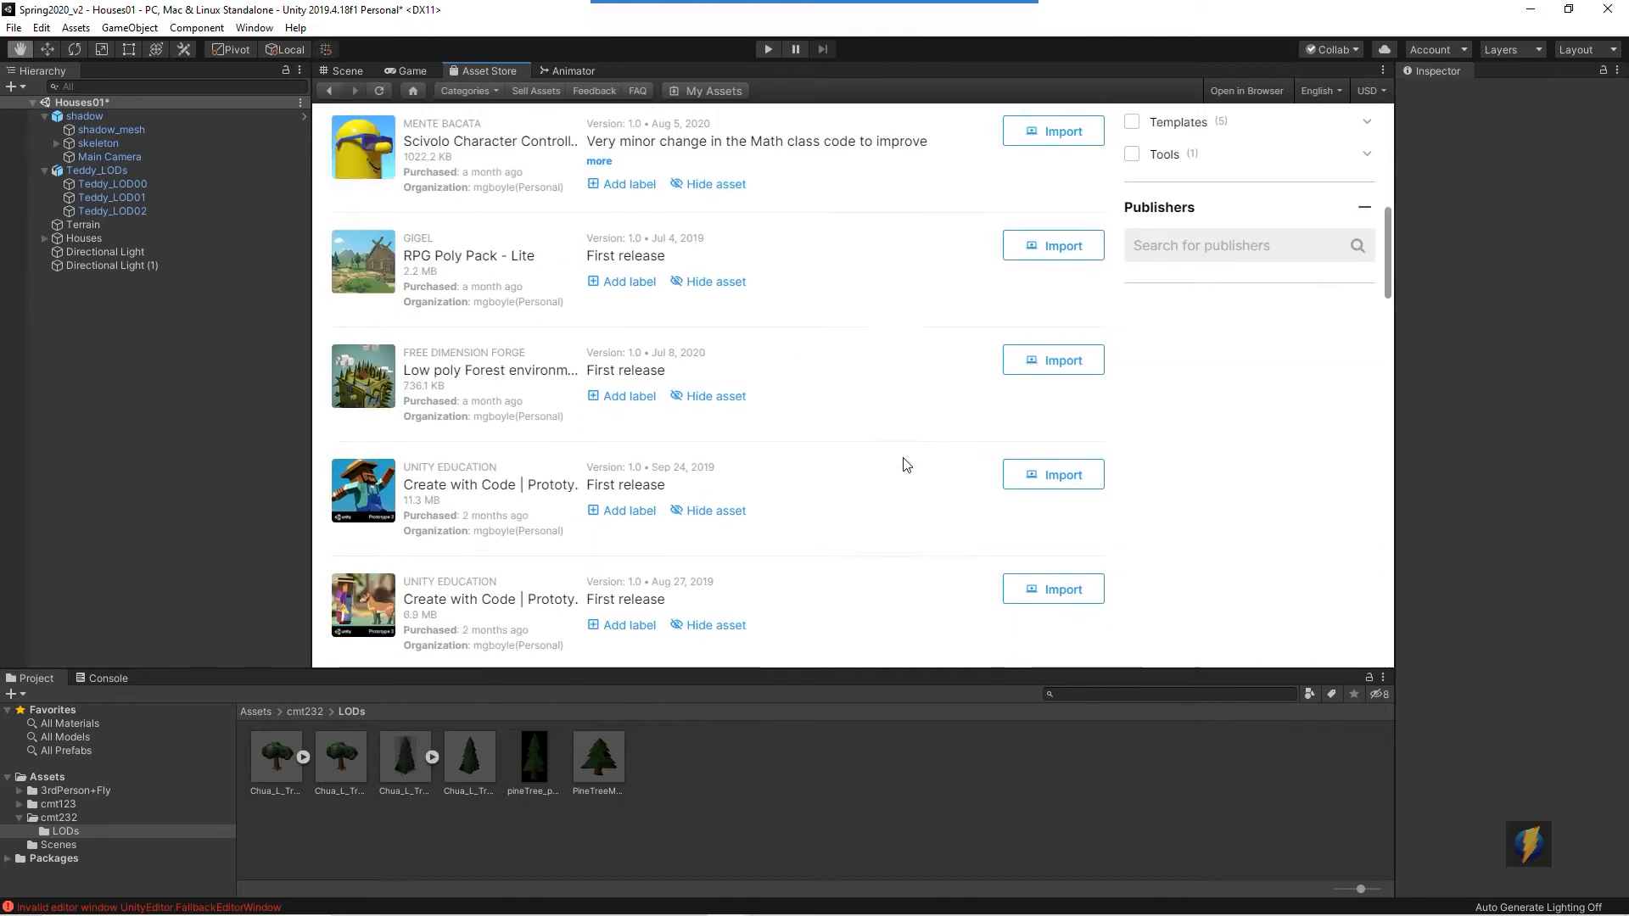
{"action": "scroll", "coordinate": [906, 465], "scroll_direction": "down", "scroll_amount": 6}
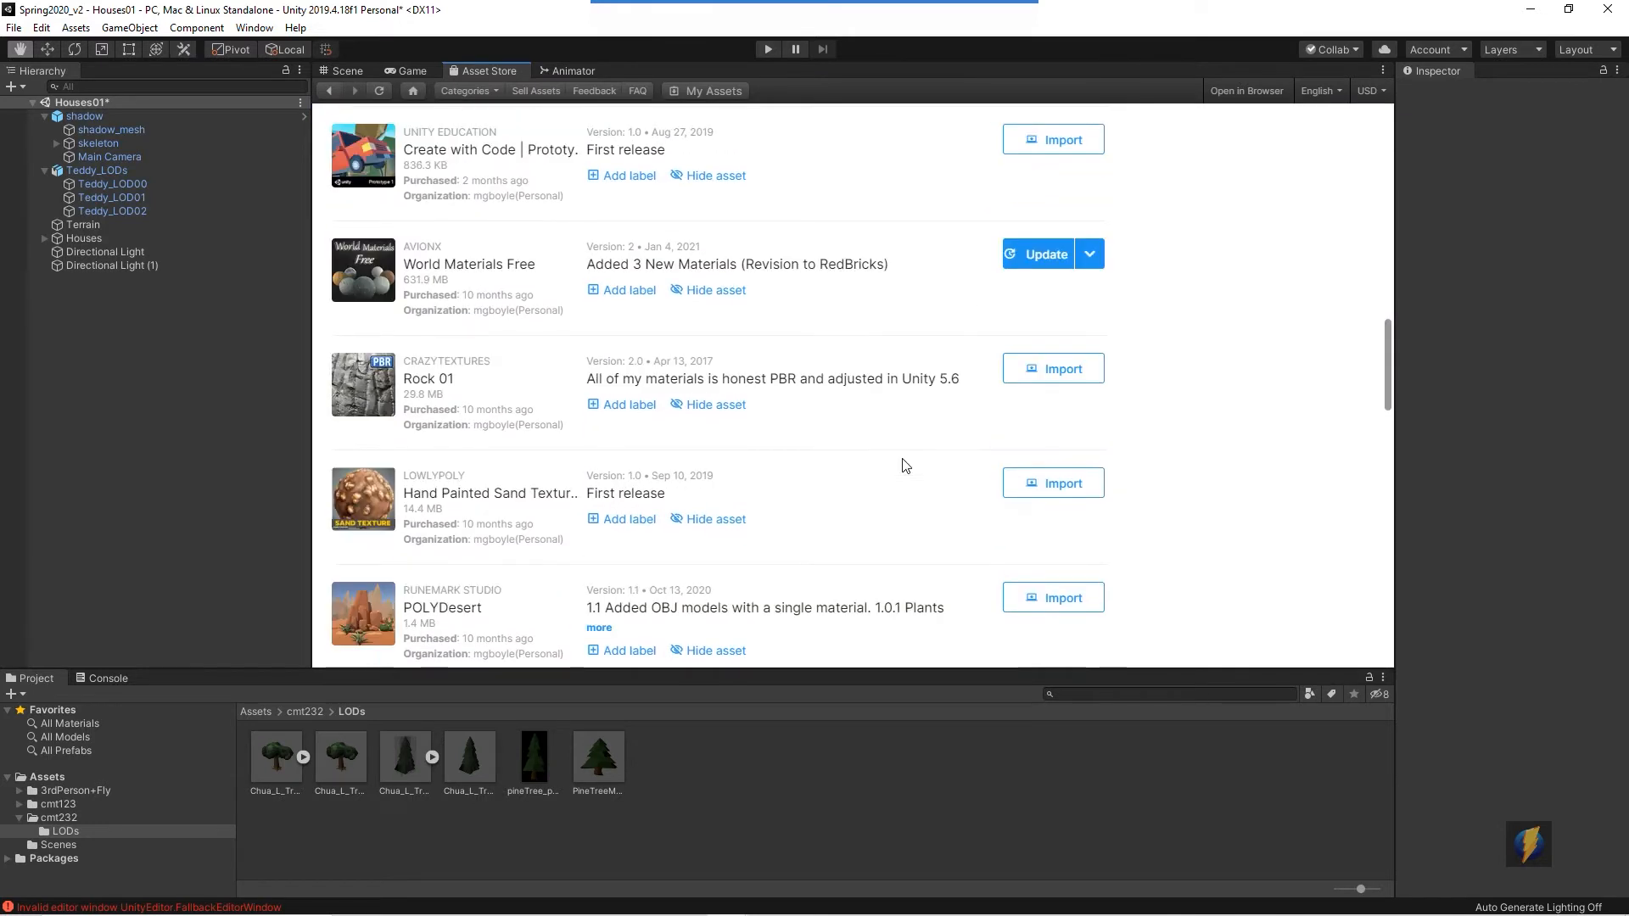
{"action": "scroll", "coordinate": [906, 465], "scroll_direction": "down", "scroll_amount": 3}
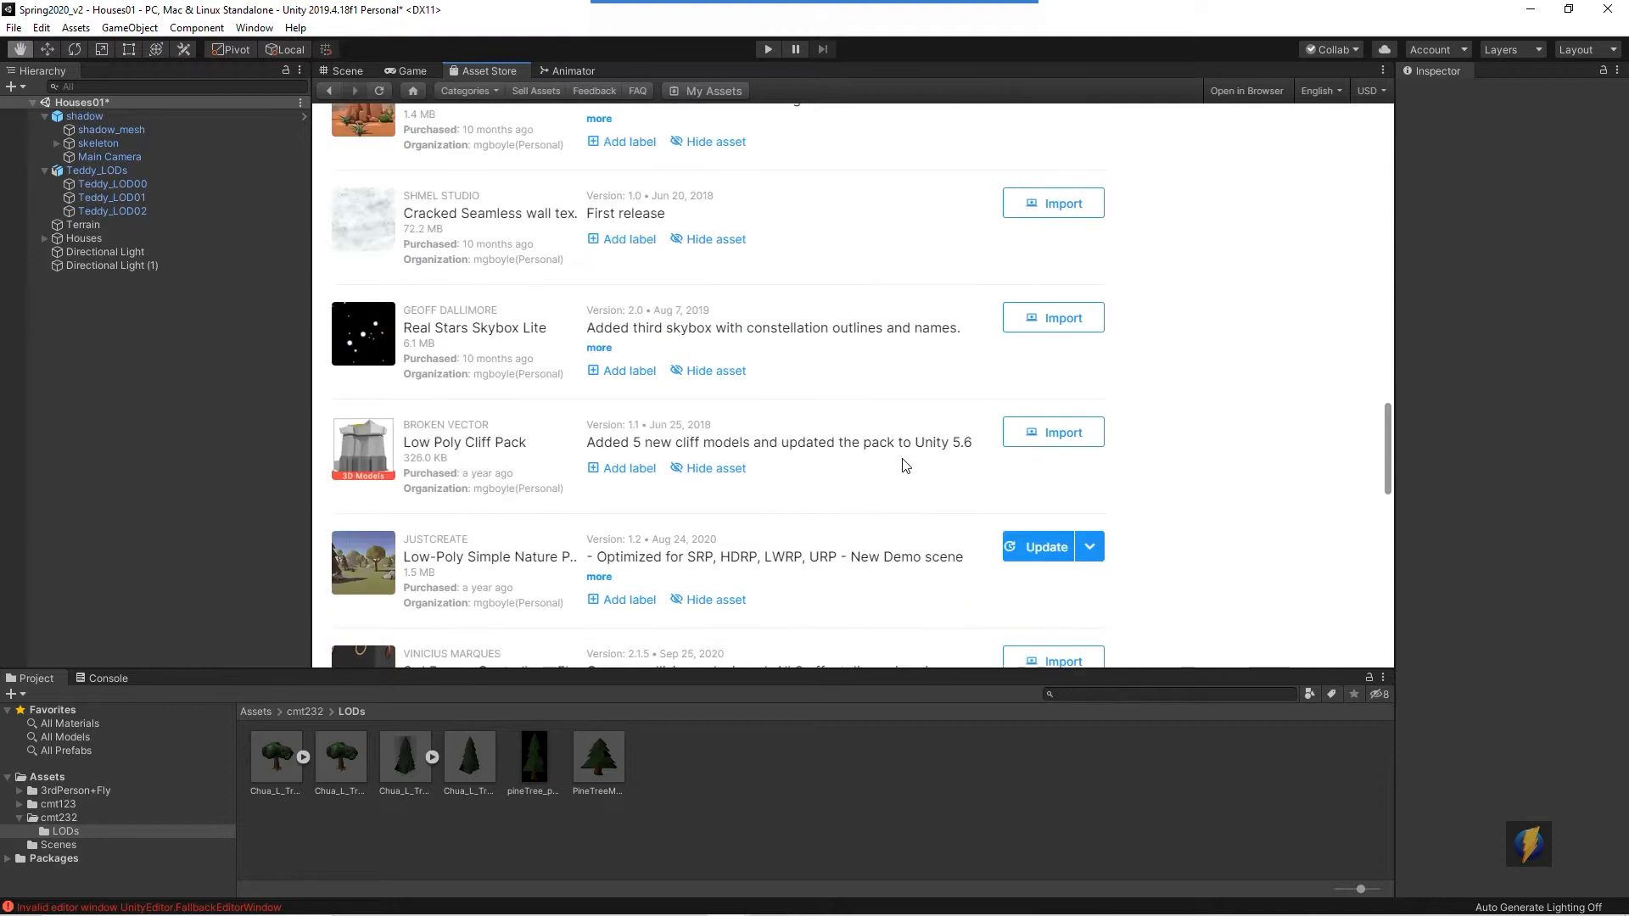
{"action": "scroll", "coordinate": [907, 464], "scroll_direction": "down", "scroll_amount": 2}
{"action": "scroll", "coordinate": [906, 465], "scroll_direction": "down", "scroll_amount": 3}
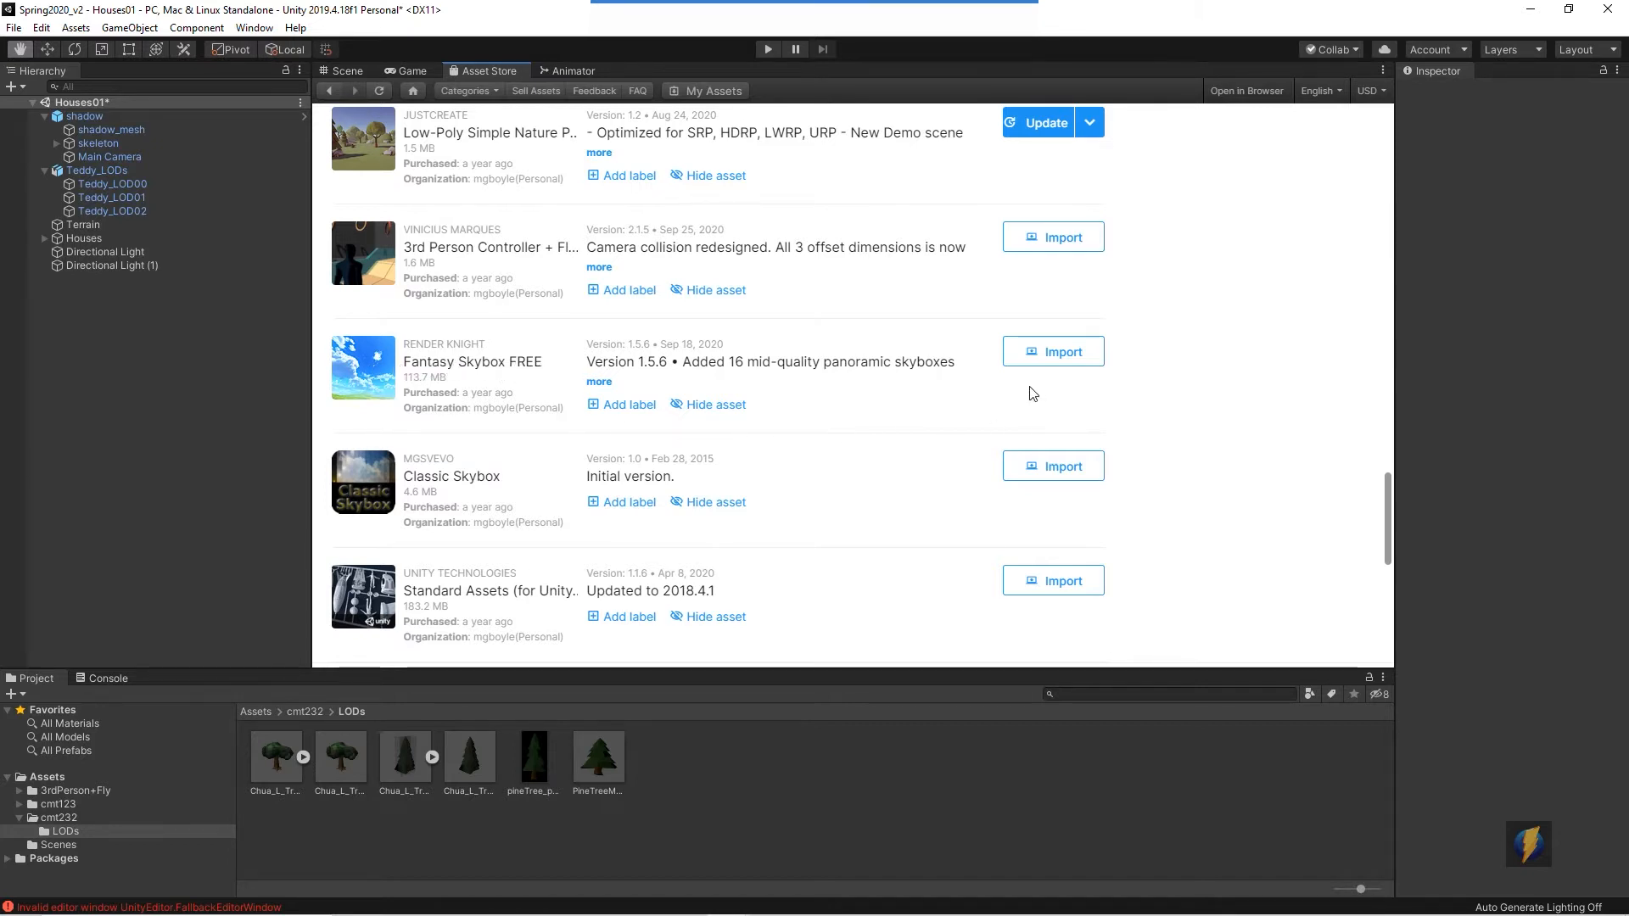
{"action": "left_click", "coordinate": [1052, 355]}
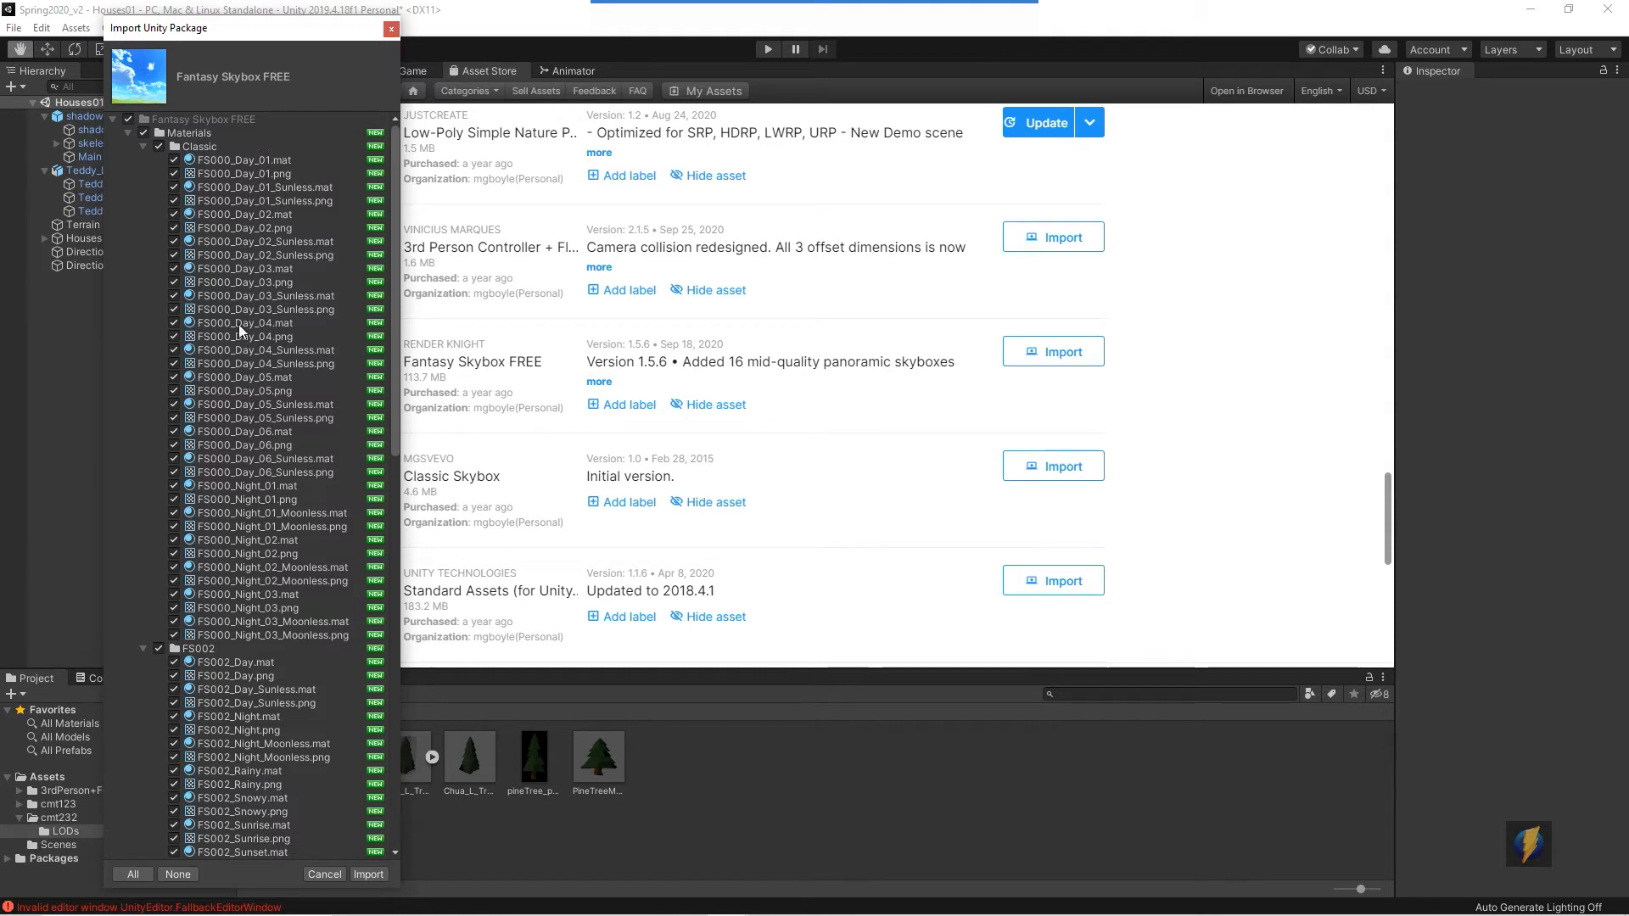
{"action": "scroll", "coordinate": [251, 374], "scroll_direction": "down", "scroll_amount": 20}
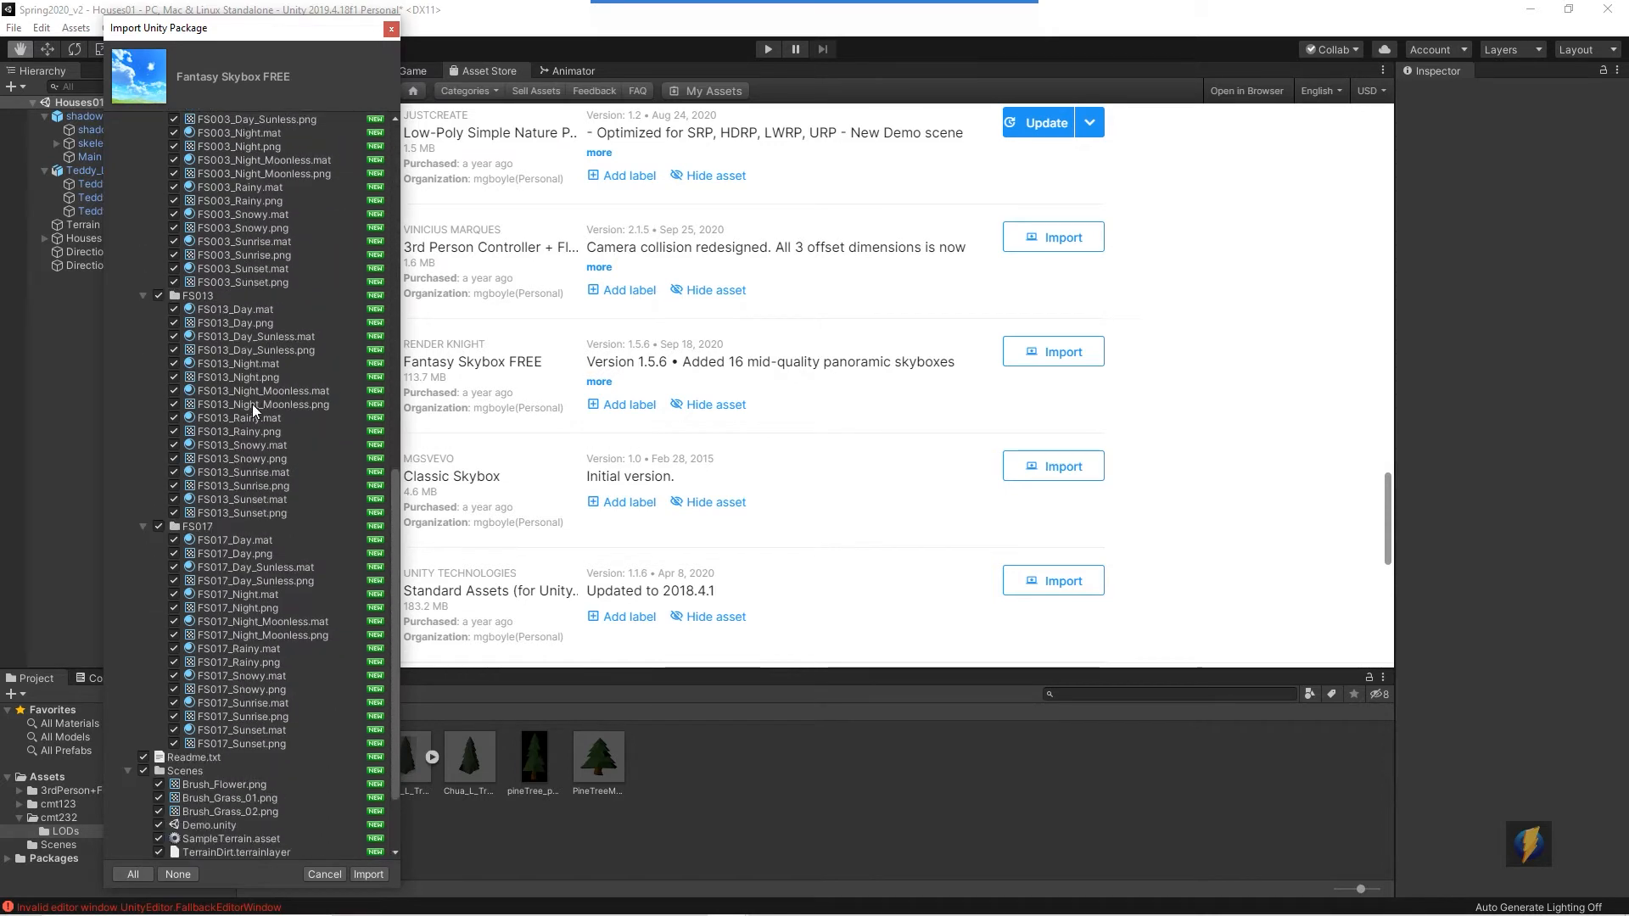
{"action": "scroll", "coordinate": [252, 404], "scroll_direction": "up", "scroll_amount": 8}
{"action": "scroll", "coordinate": [252, 430], "scroll_direction": "up", "scroll_amount": 4}
{"action": "scroll", "coordinate": [252, 430], "scroll_direction": "down", "scroll_amount": 12}
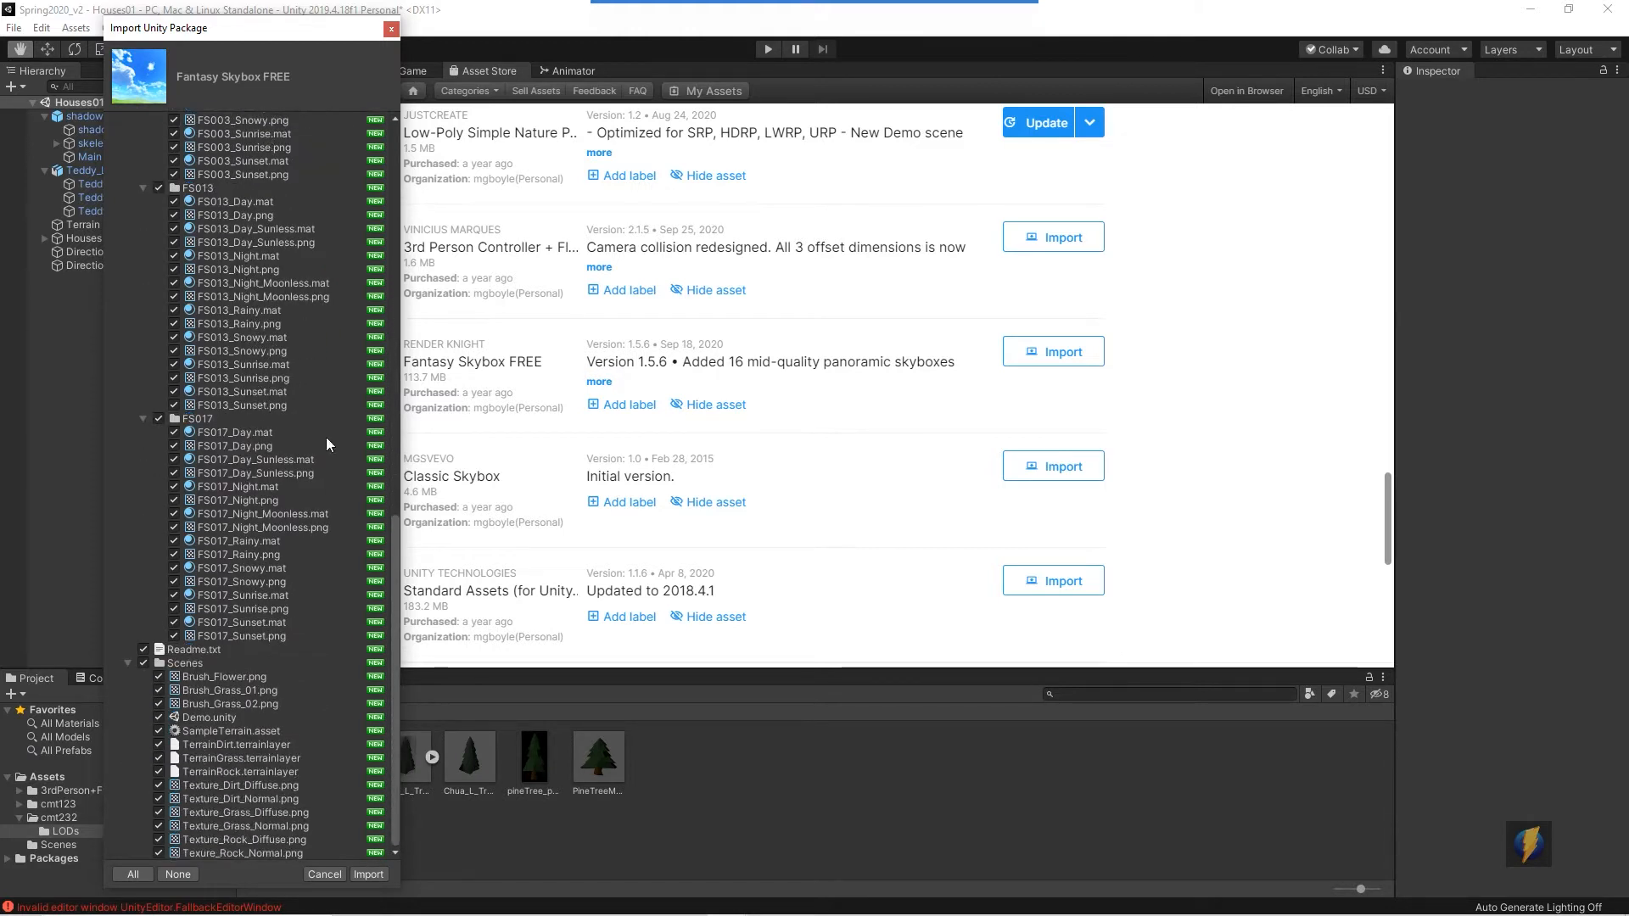
{"action": "left_click", "coordinate": [367, 873]}
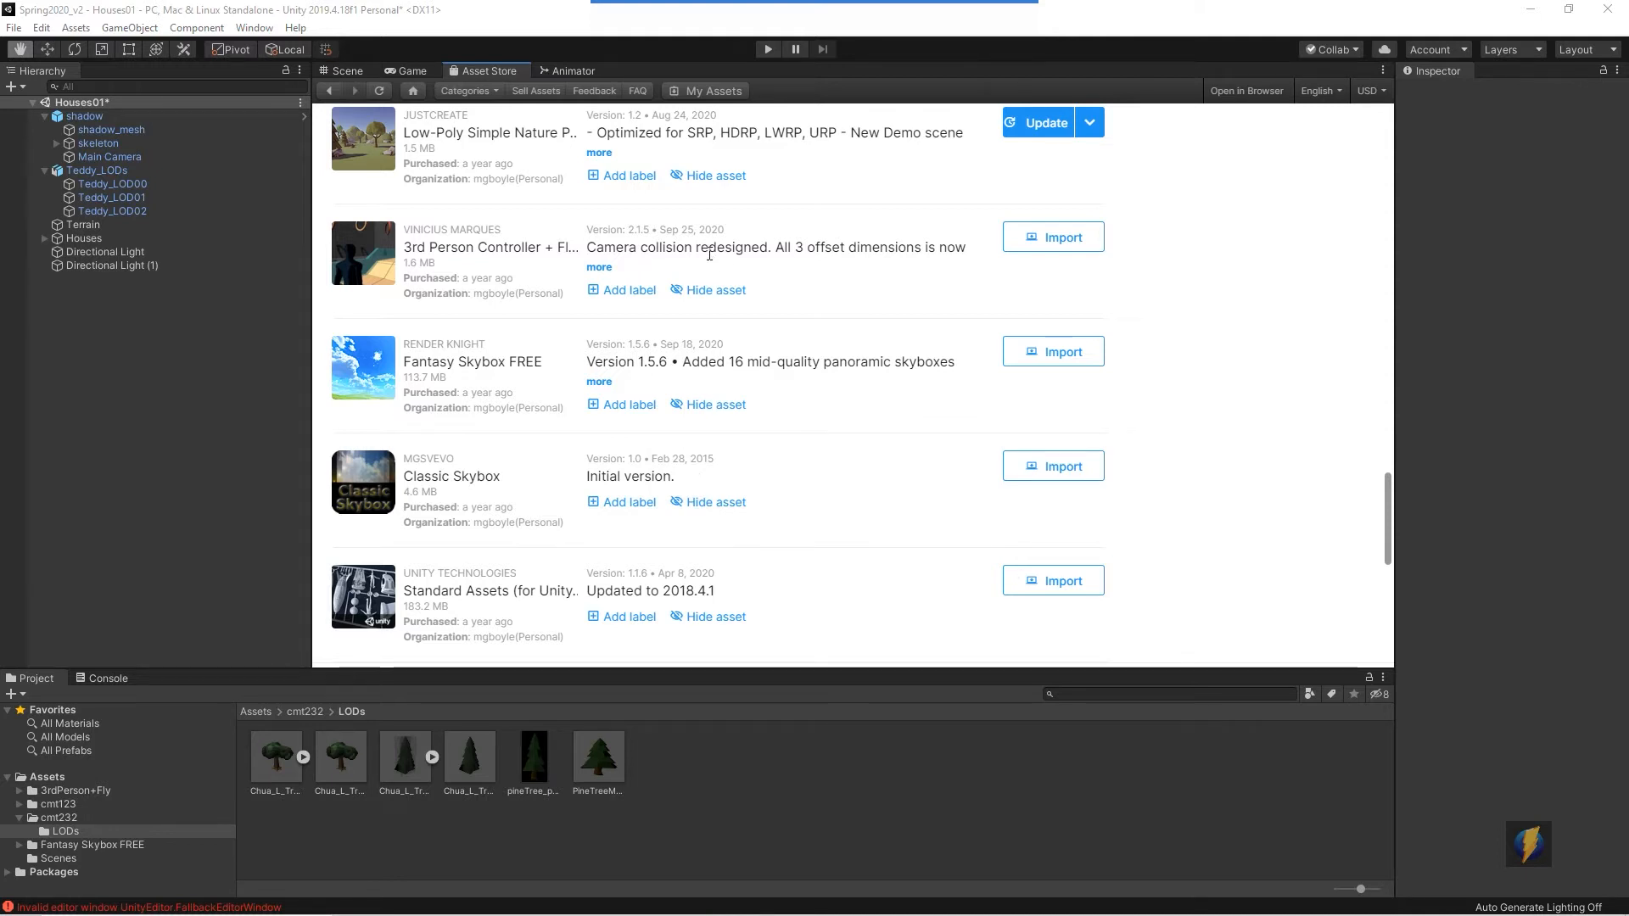
- Back in the Scene view, open the Classic materials folder of the imported Fantasy Skybox FREE package
{"action": "left_click", "coordinate": [347, 71]}
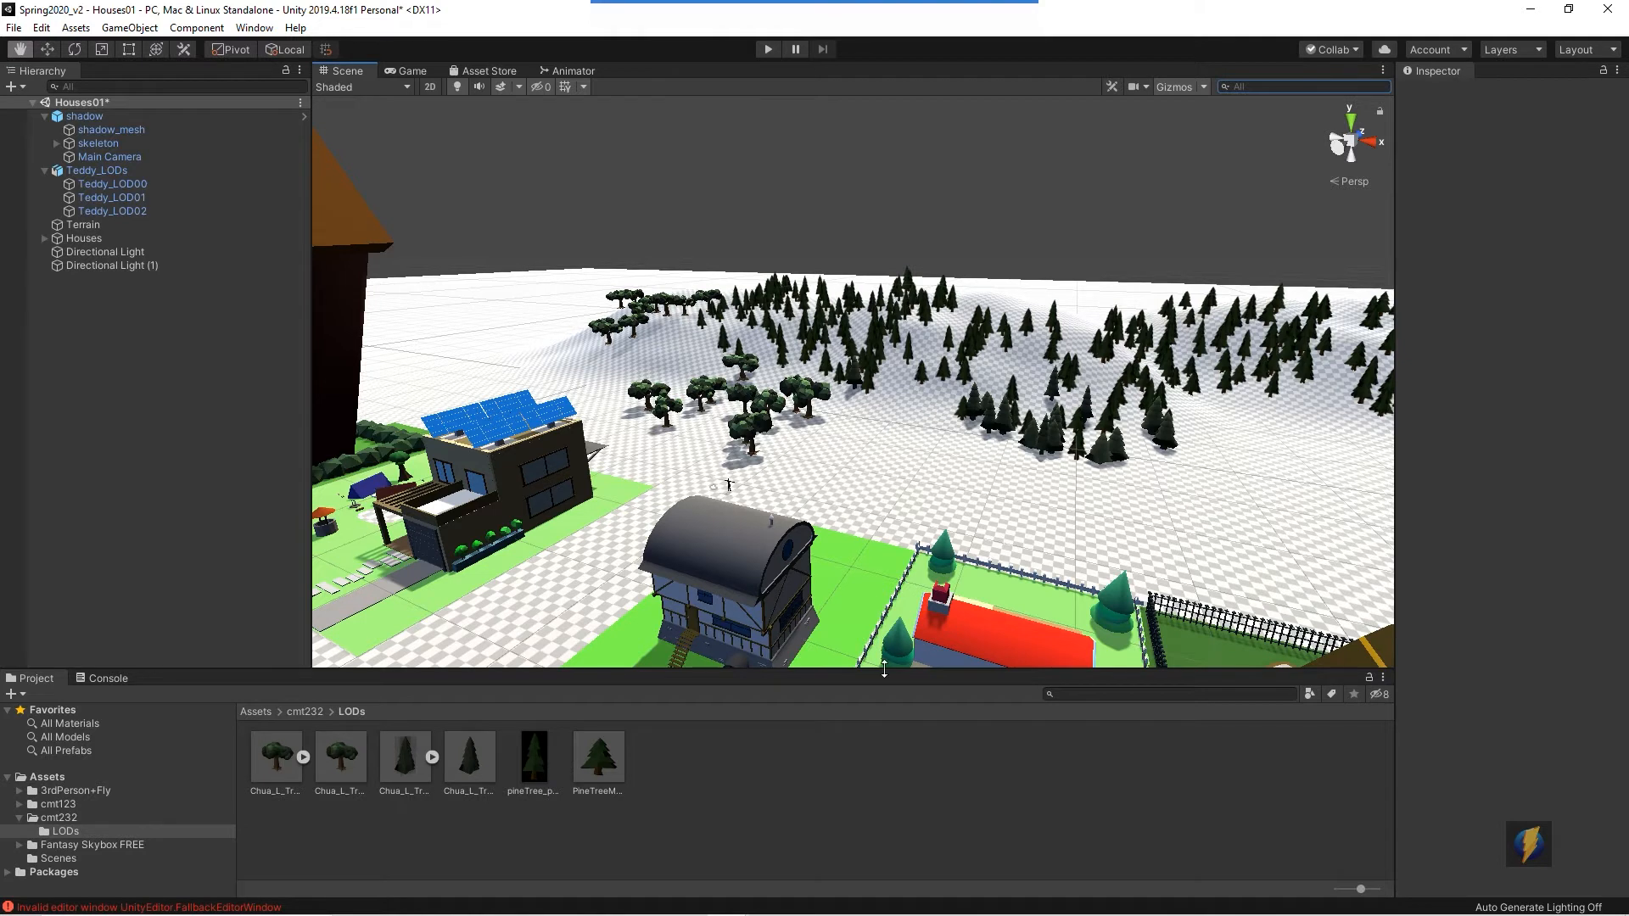
{"action": "left_click_drag", "start_coordinate": [884, 669], "coordinate": [884, 535]}
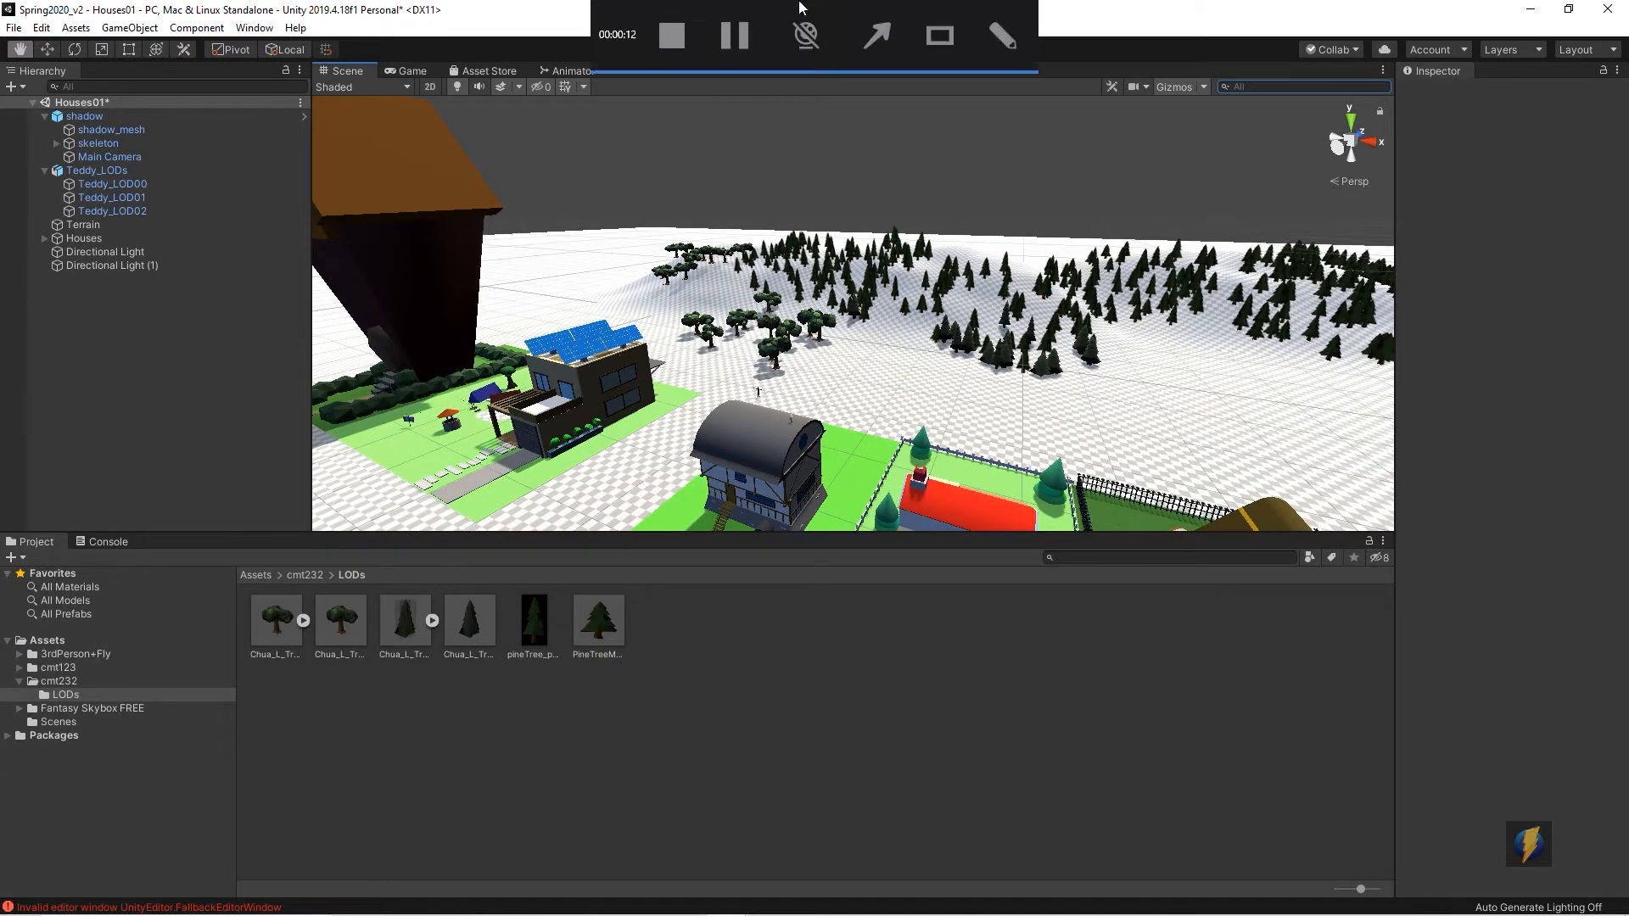
{"action": "mouse_move", "coordinate": [823, 556]}
{"action": "left_mouse_down"}
{"action": "mouse_move", "coordinate": [135, 639]}
{"action": "mouse_move", "coordinate": [73, 690]}
{"action": "mouse_move", "coordinate": [148, 705]}
{"action": "left_mouse_up"}
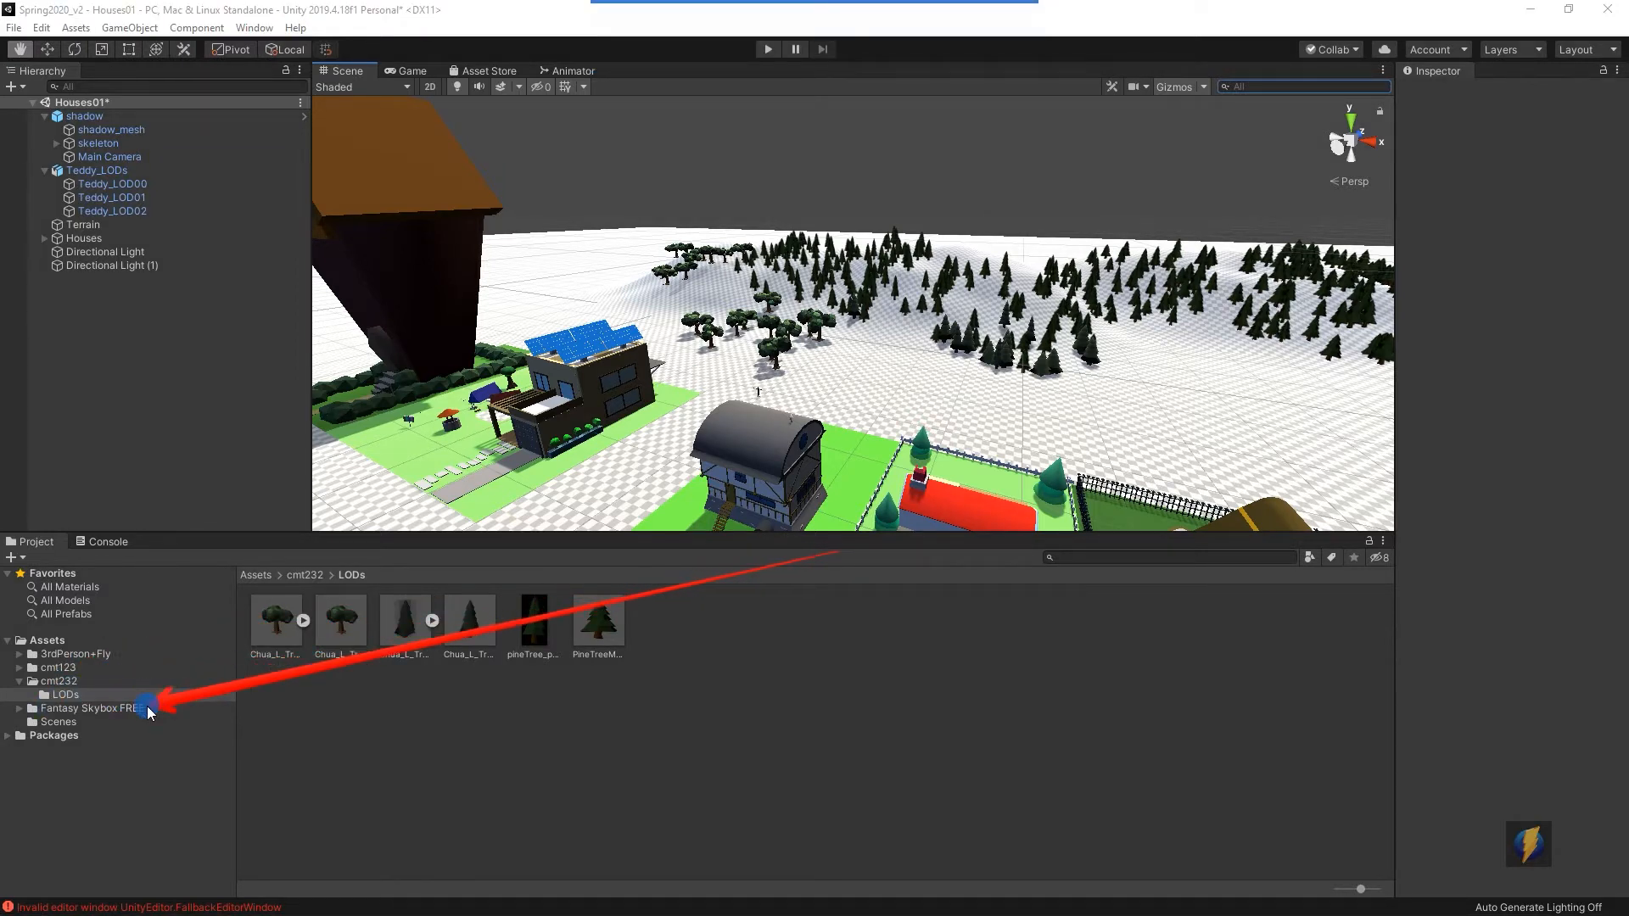
{"action": "left_click", "coordinate": [61, 708]}
{"action": "left_click", "coordinate": [19, 708]}
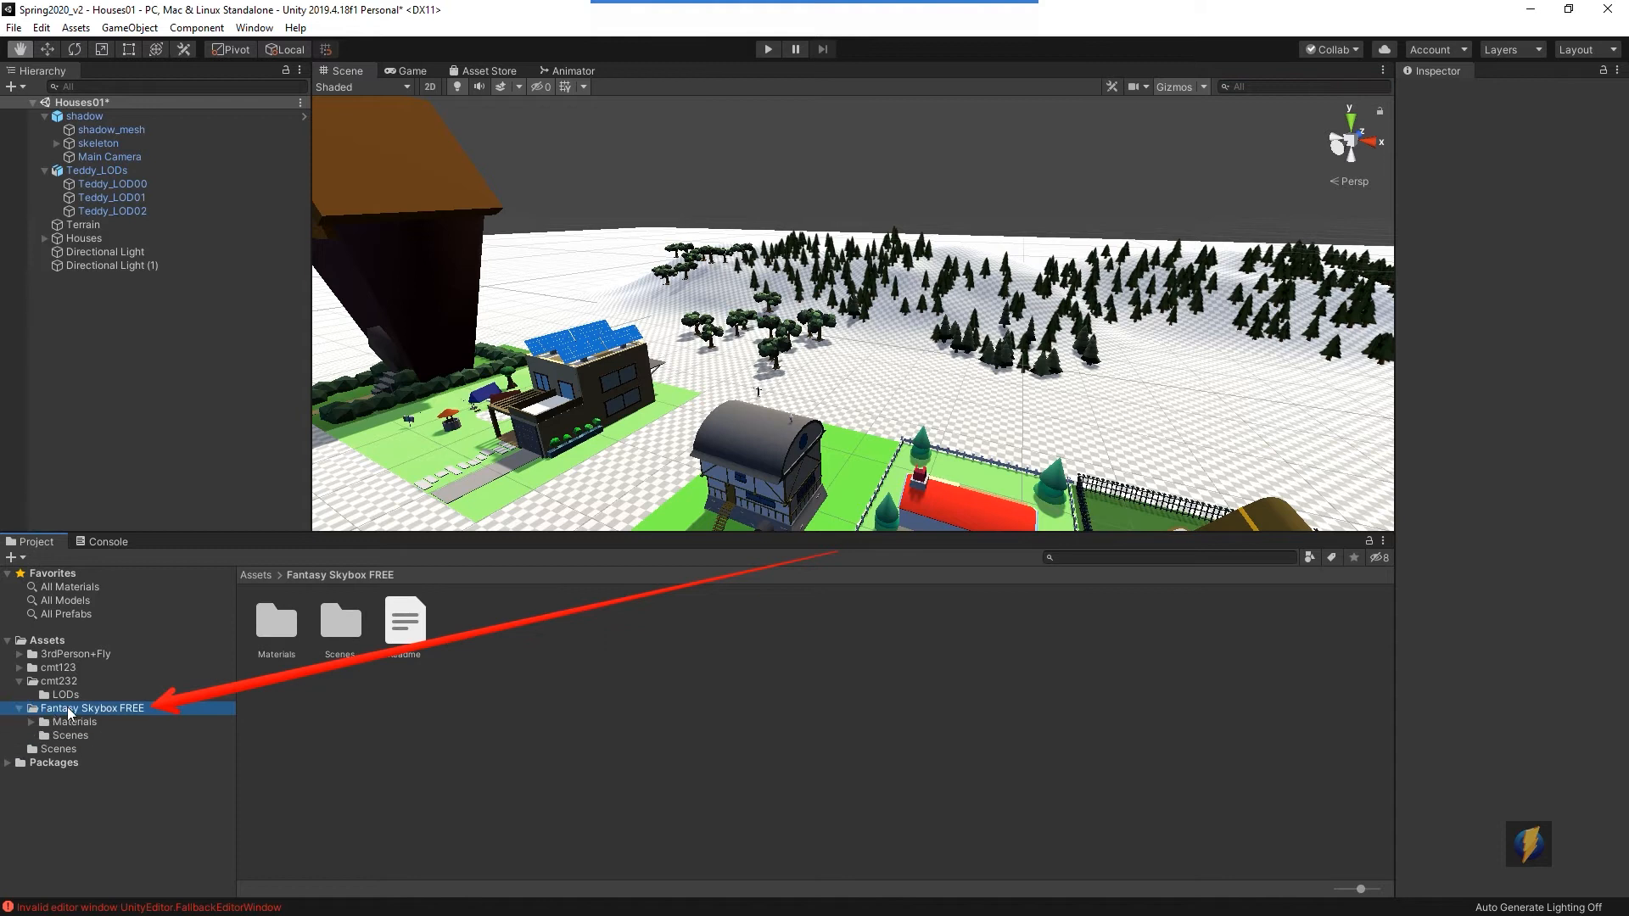
{"action": "left_click", "coordinate": [32, 721]}
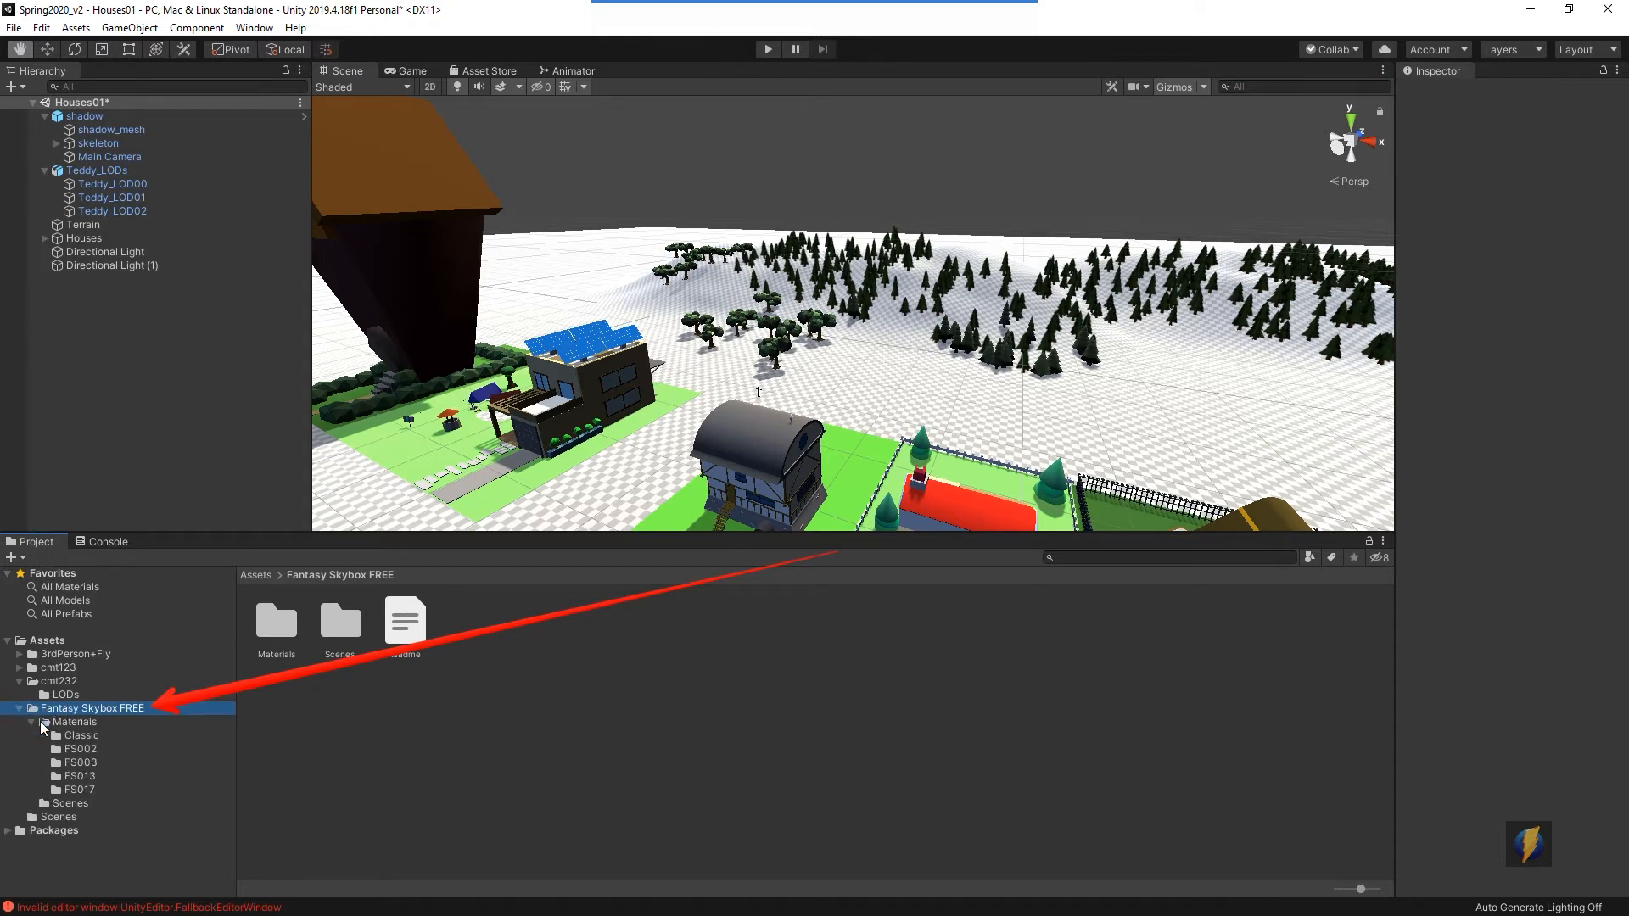
{"action": "left_click", "coordinate": [80, 735]}
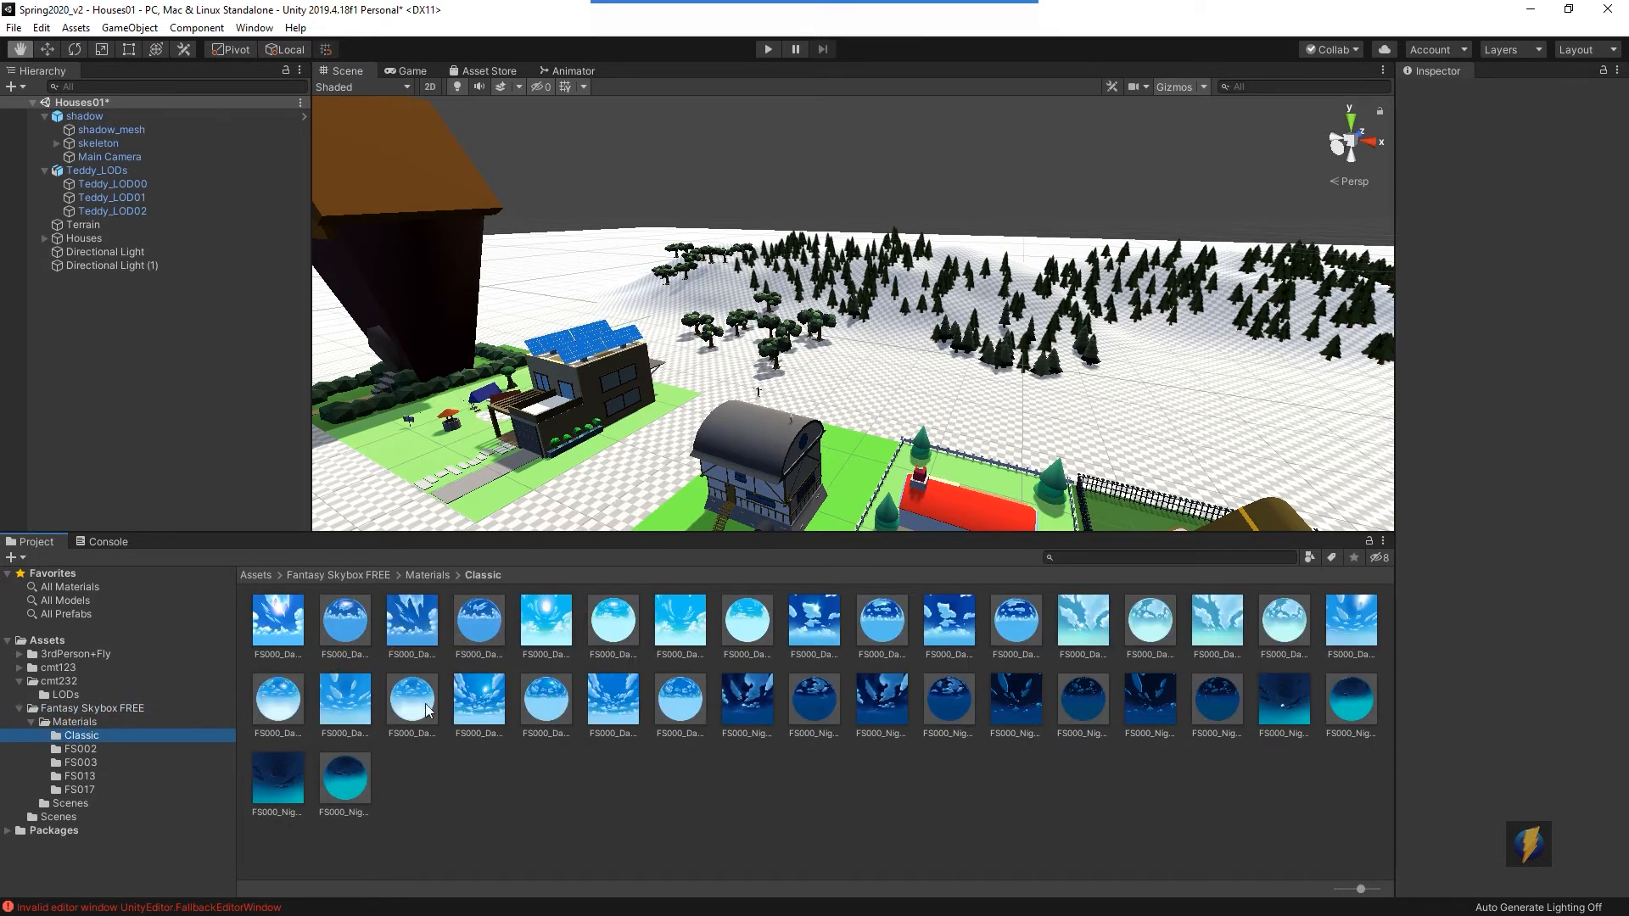
- Browse the package's FS002, FS003, FS013 and FS017 material folders, returning to the Classic folder
{"action": "left_click", "coordinate": [159, 754]}
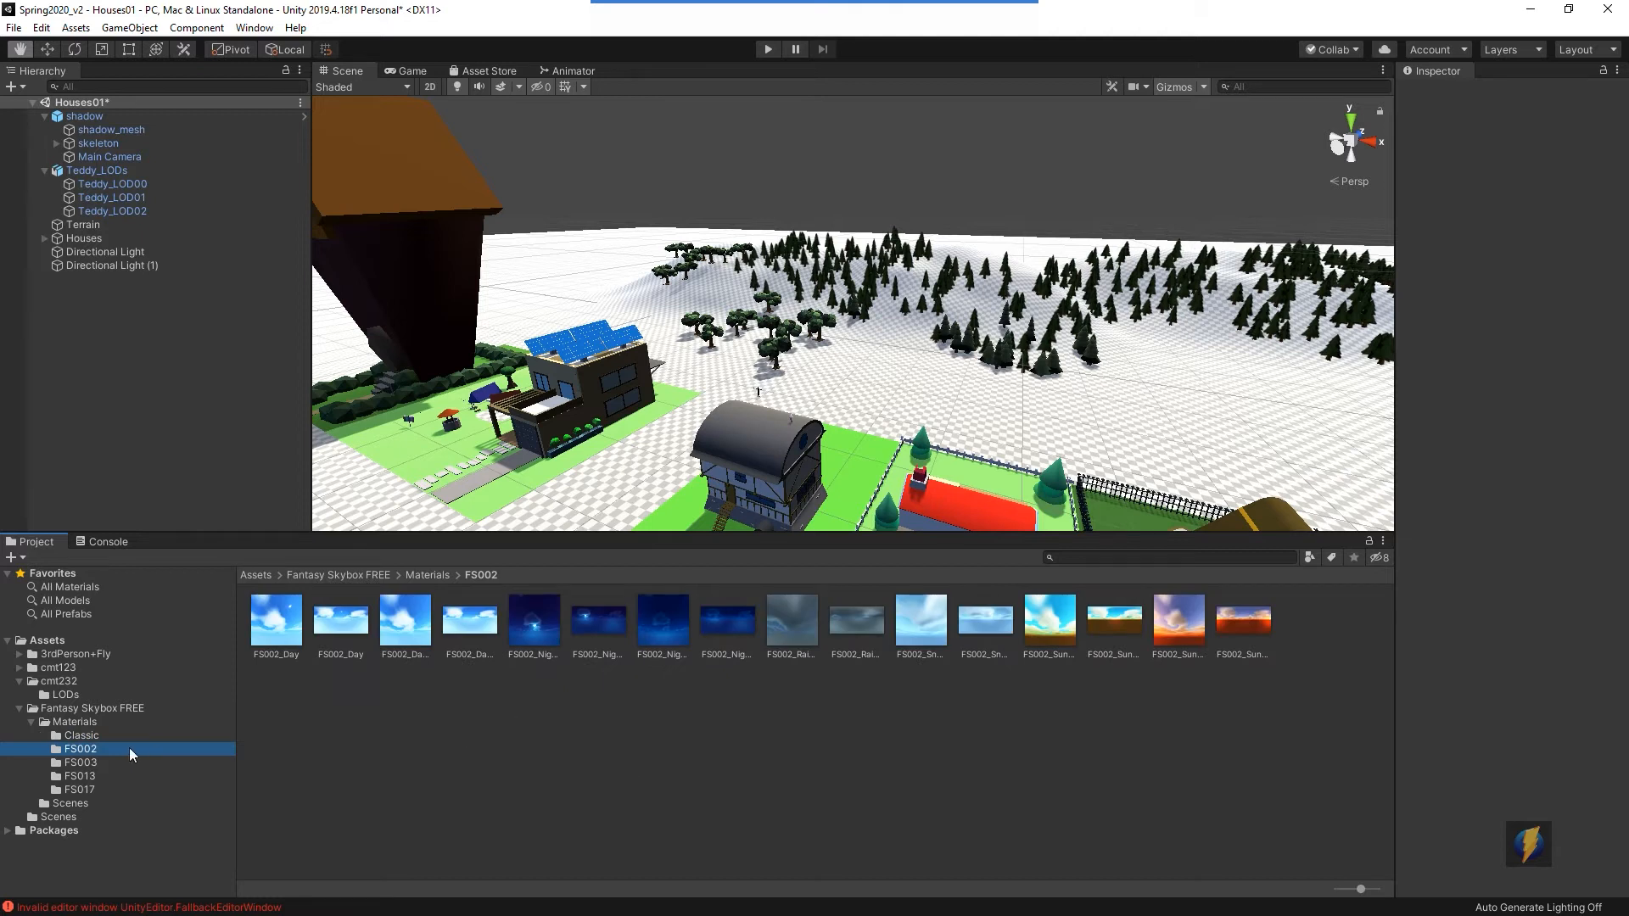
{"action": "left_click", "coordinate": [80, 764]}
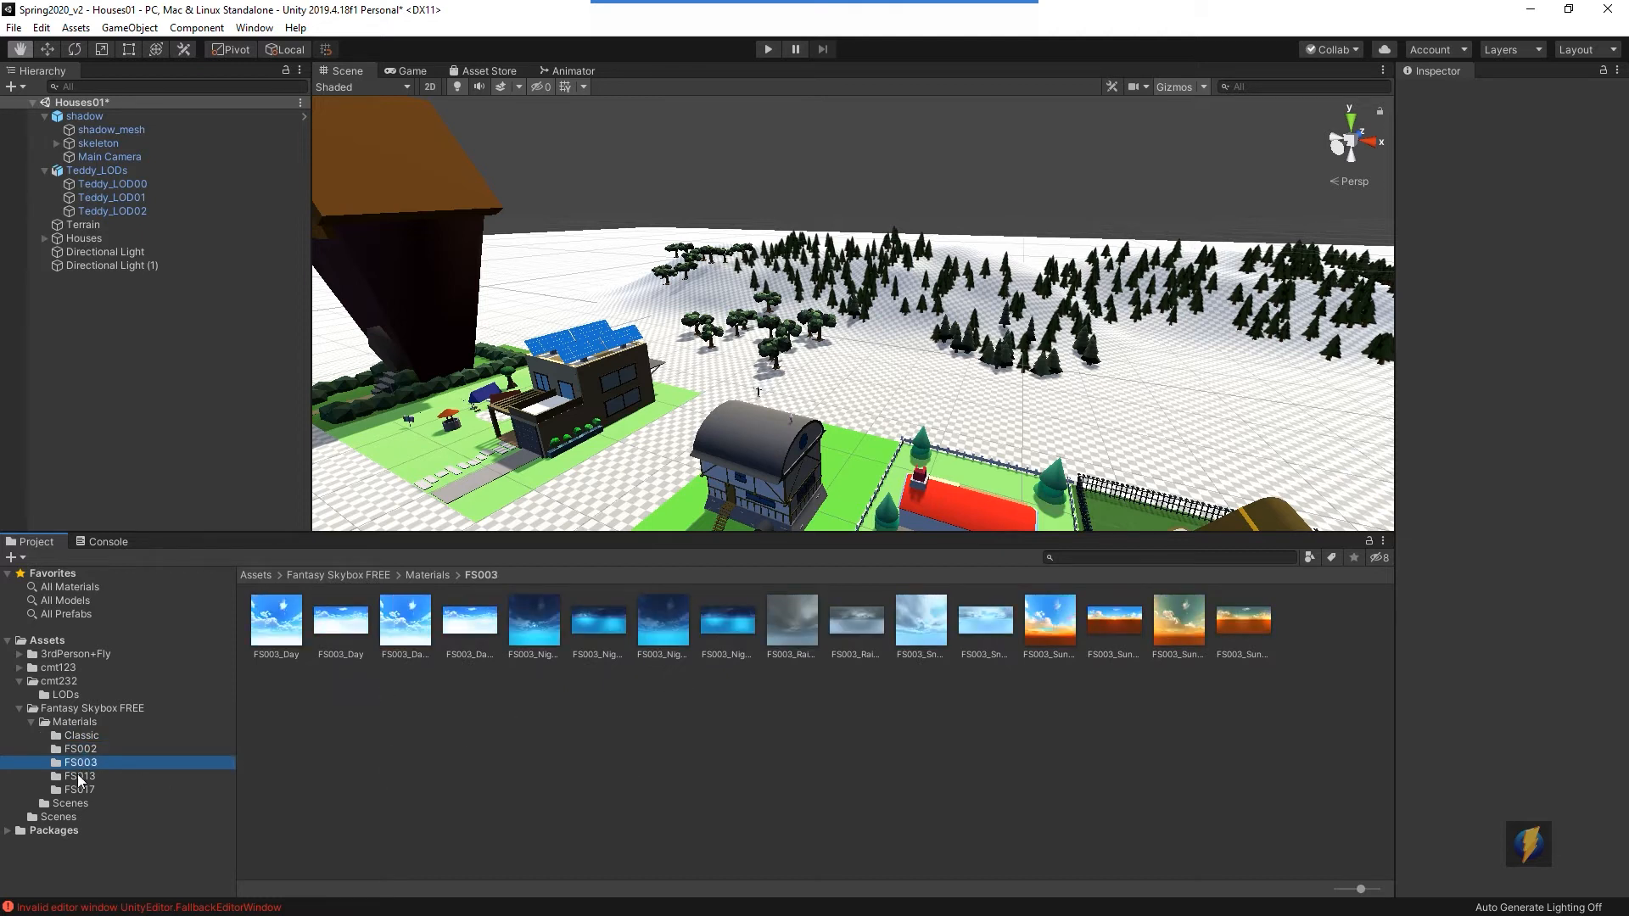
{"action": "left_click", "coordinate": [79, 776]}
{"action": "left_click", "coordinate": [81, 790]}
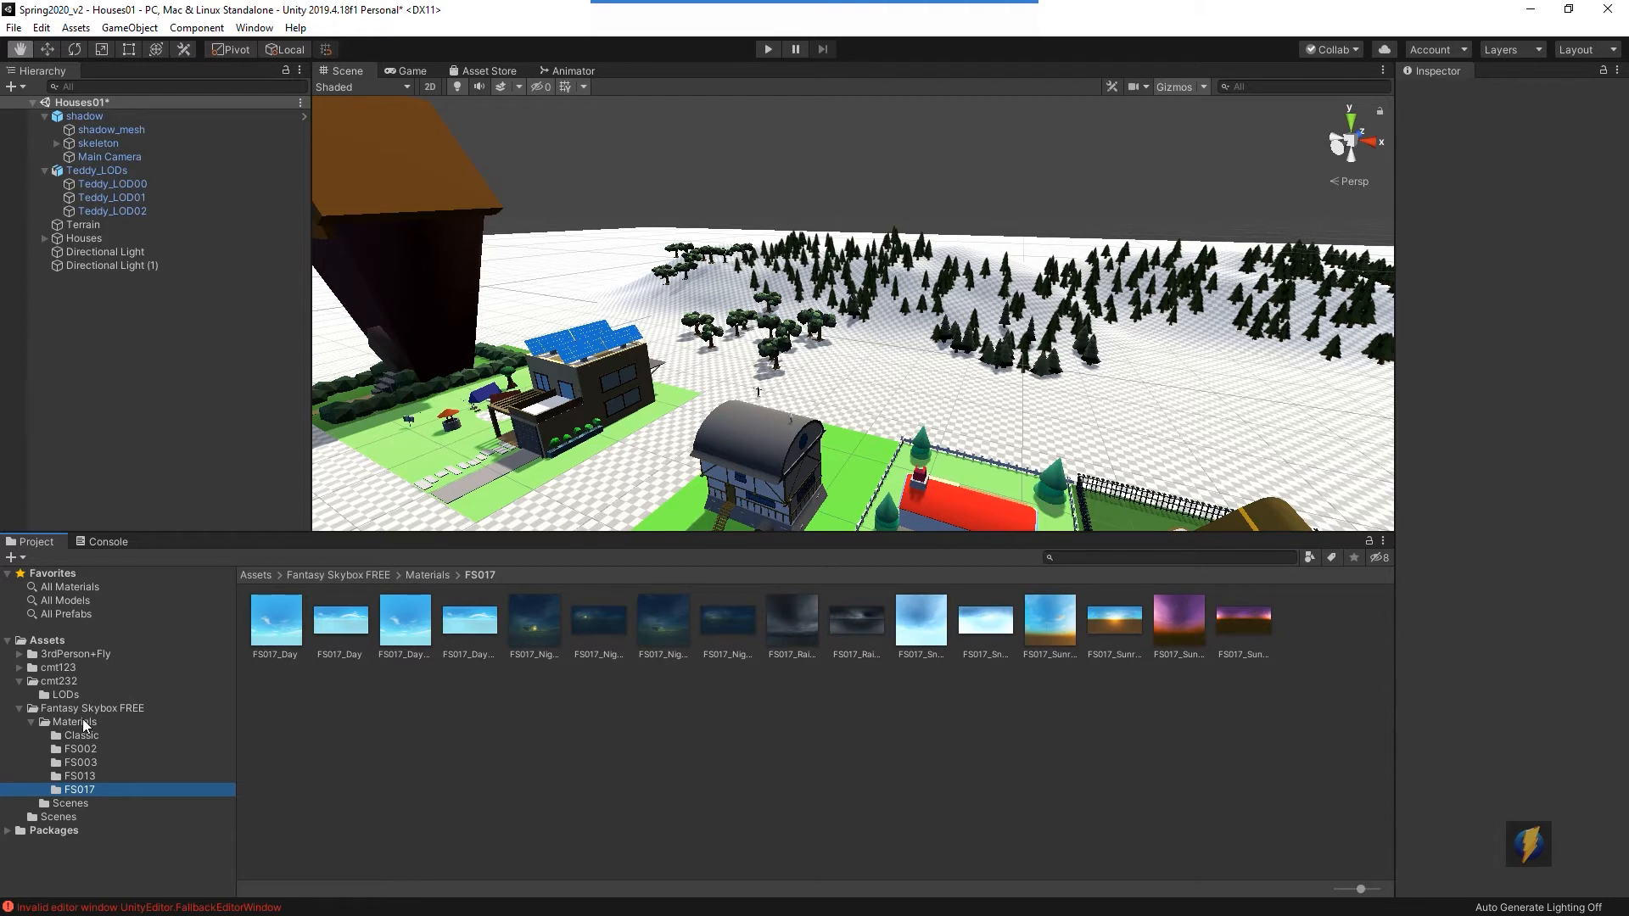
{"action": "left_click", "coordinate": [85, 723]}
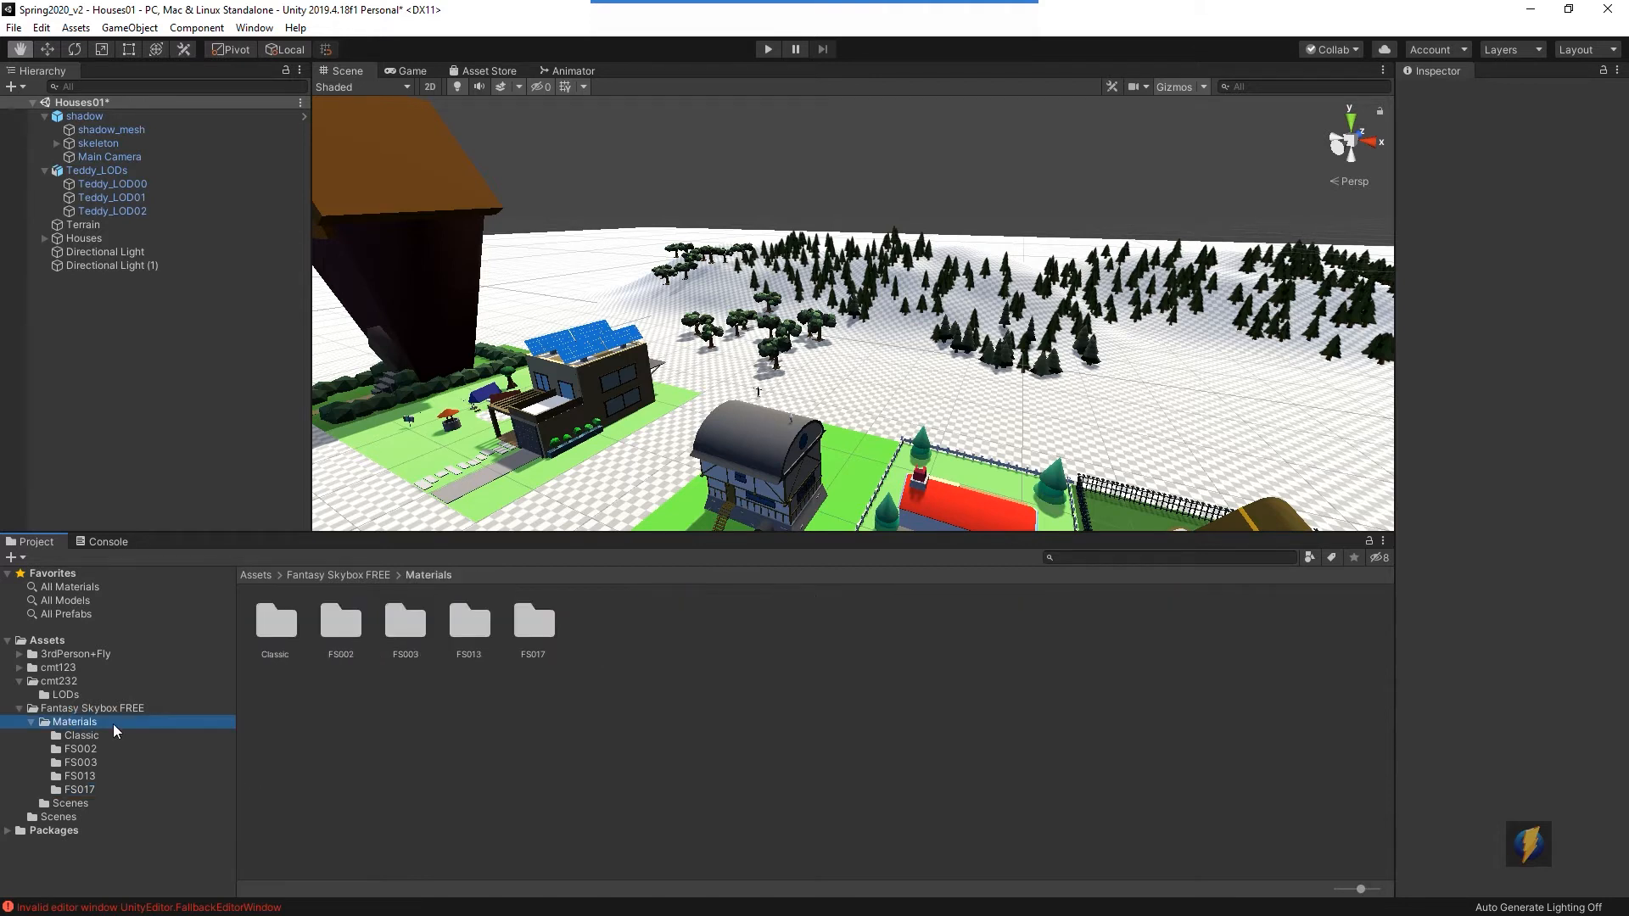
{"action": "left_click", "coordinate": [93, 737]}
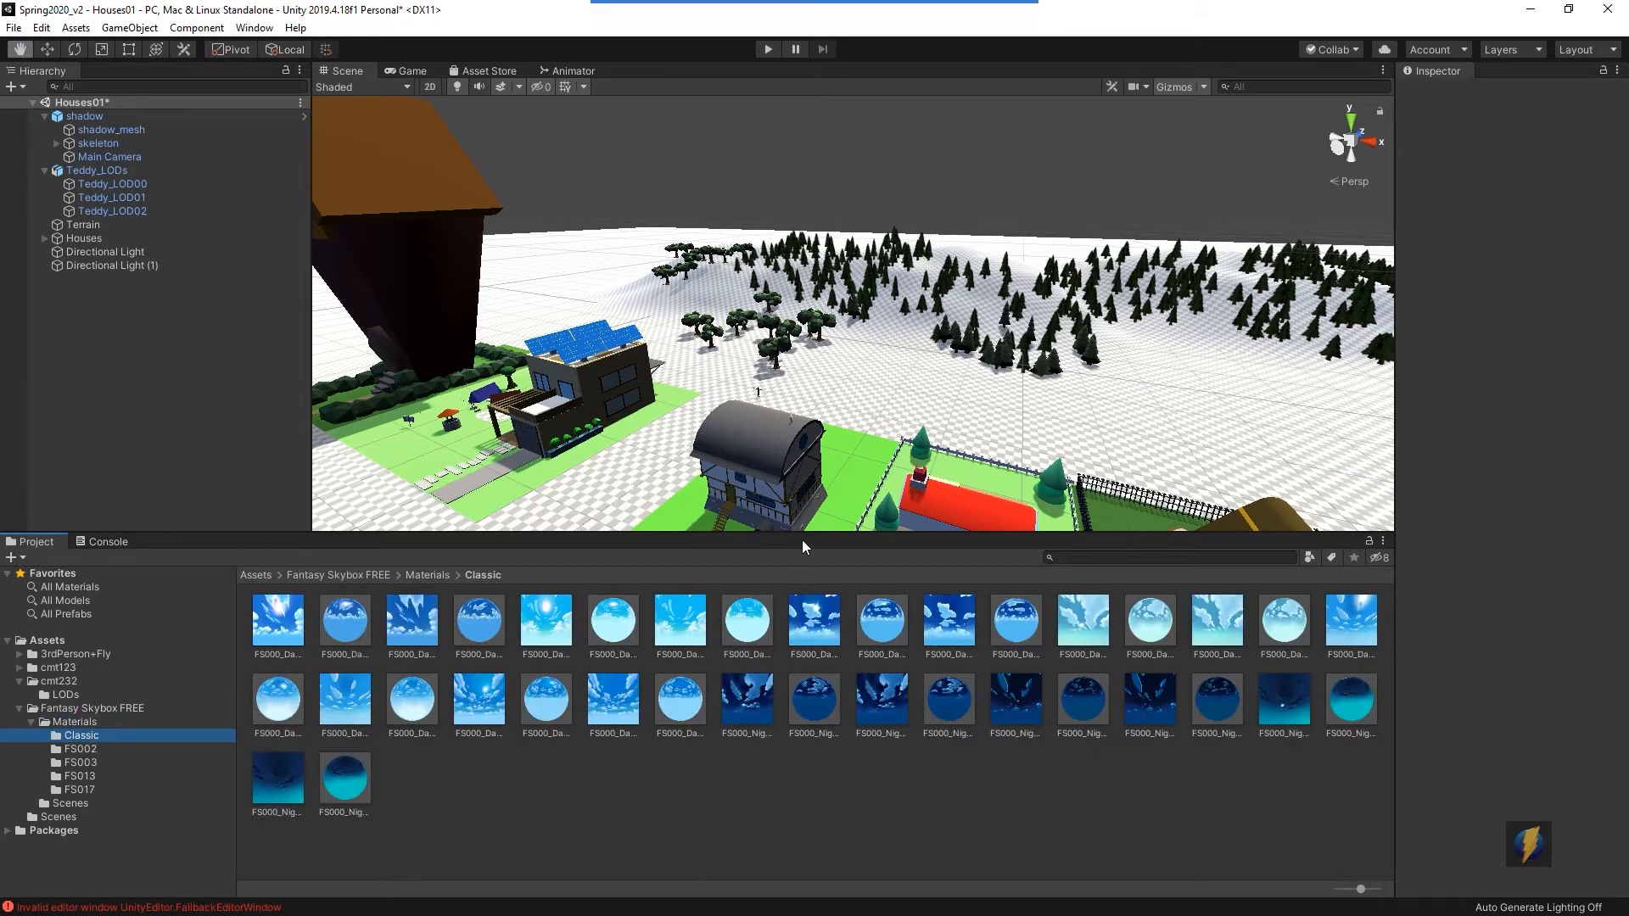
- Open the Lighting settings window from the rendering options
{"action": "left_click_drag", "start_coordinate": [802, 536], "coordinate": [802, 646]}
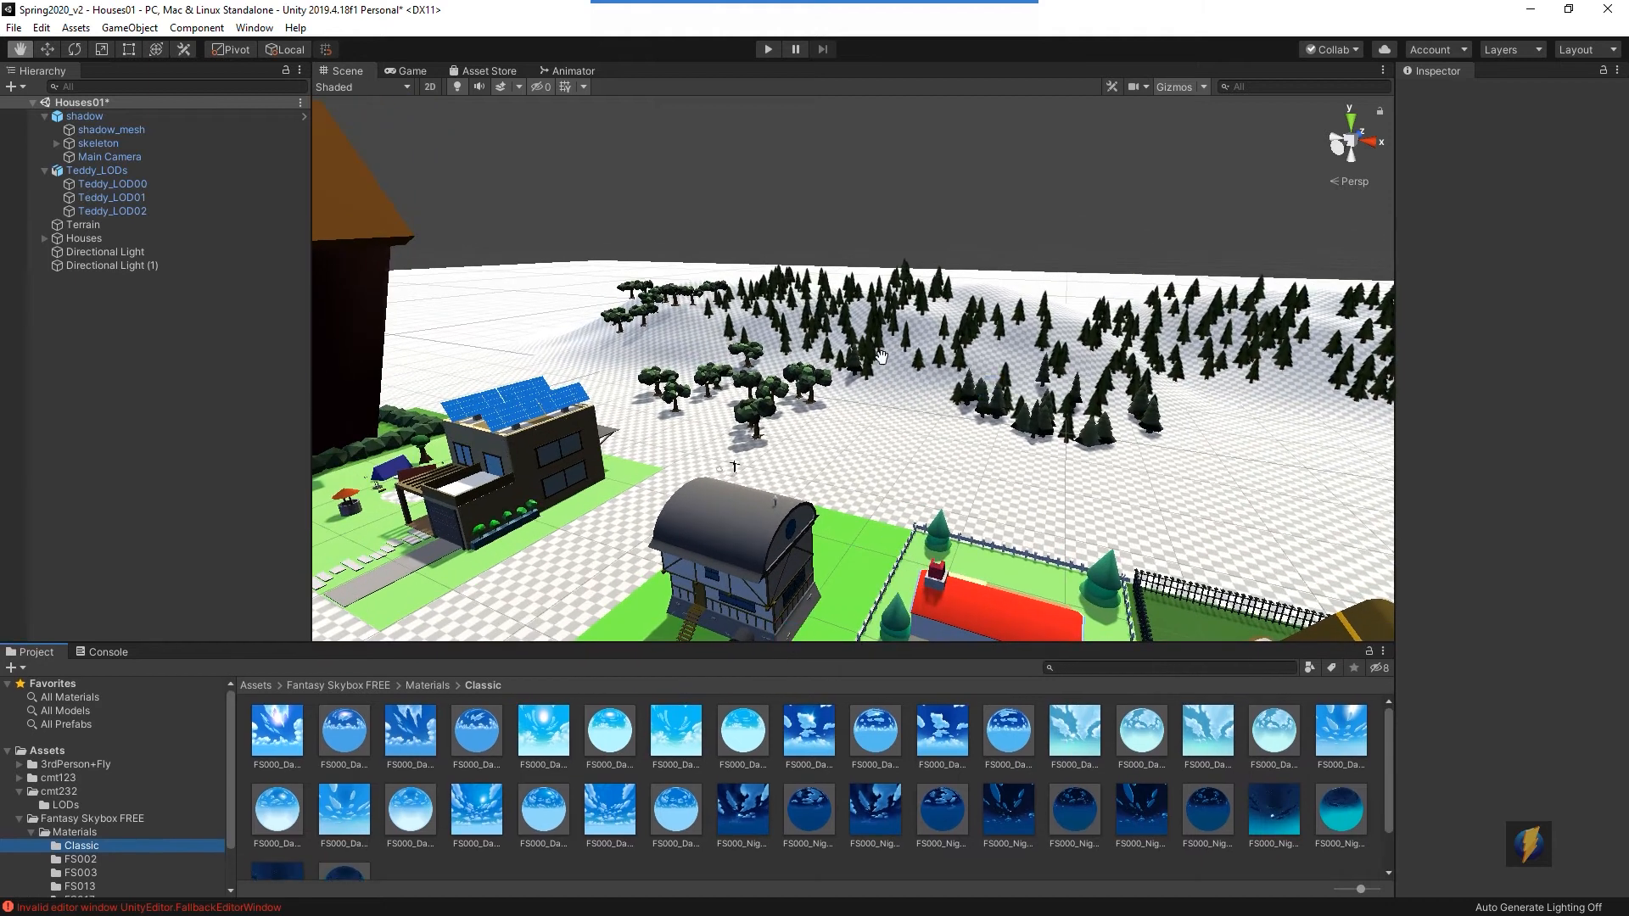
{"action": "left_click", "coordinate": [879, 32]}
{"action": "left_click_drag", "start_coordinate": [481, 380], "coordinate": [260, 40]}
{"action": "left_click", "coordinate": [256, 29]}
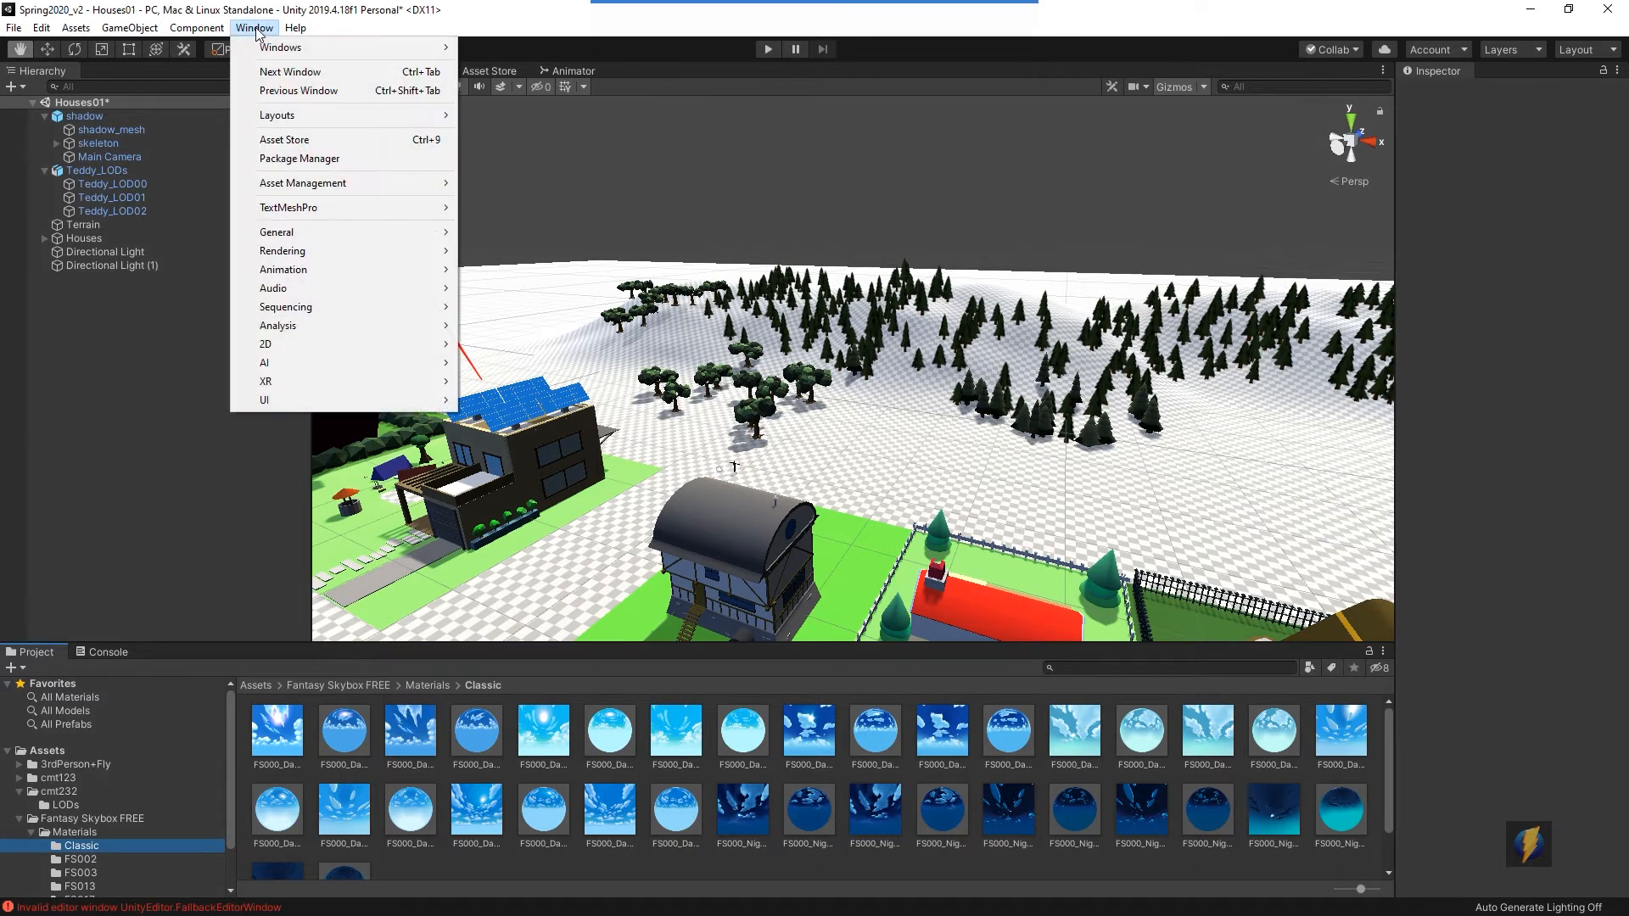
{"action": "mouse_move", "coordinate": [289, 251]}
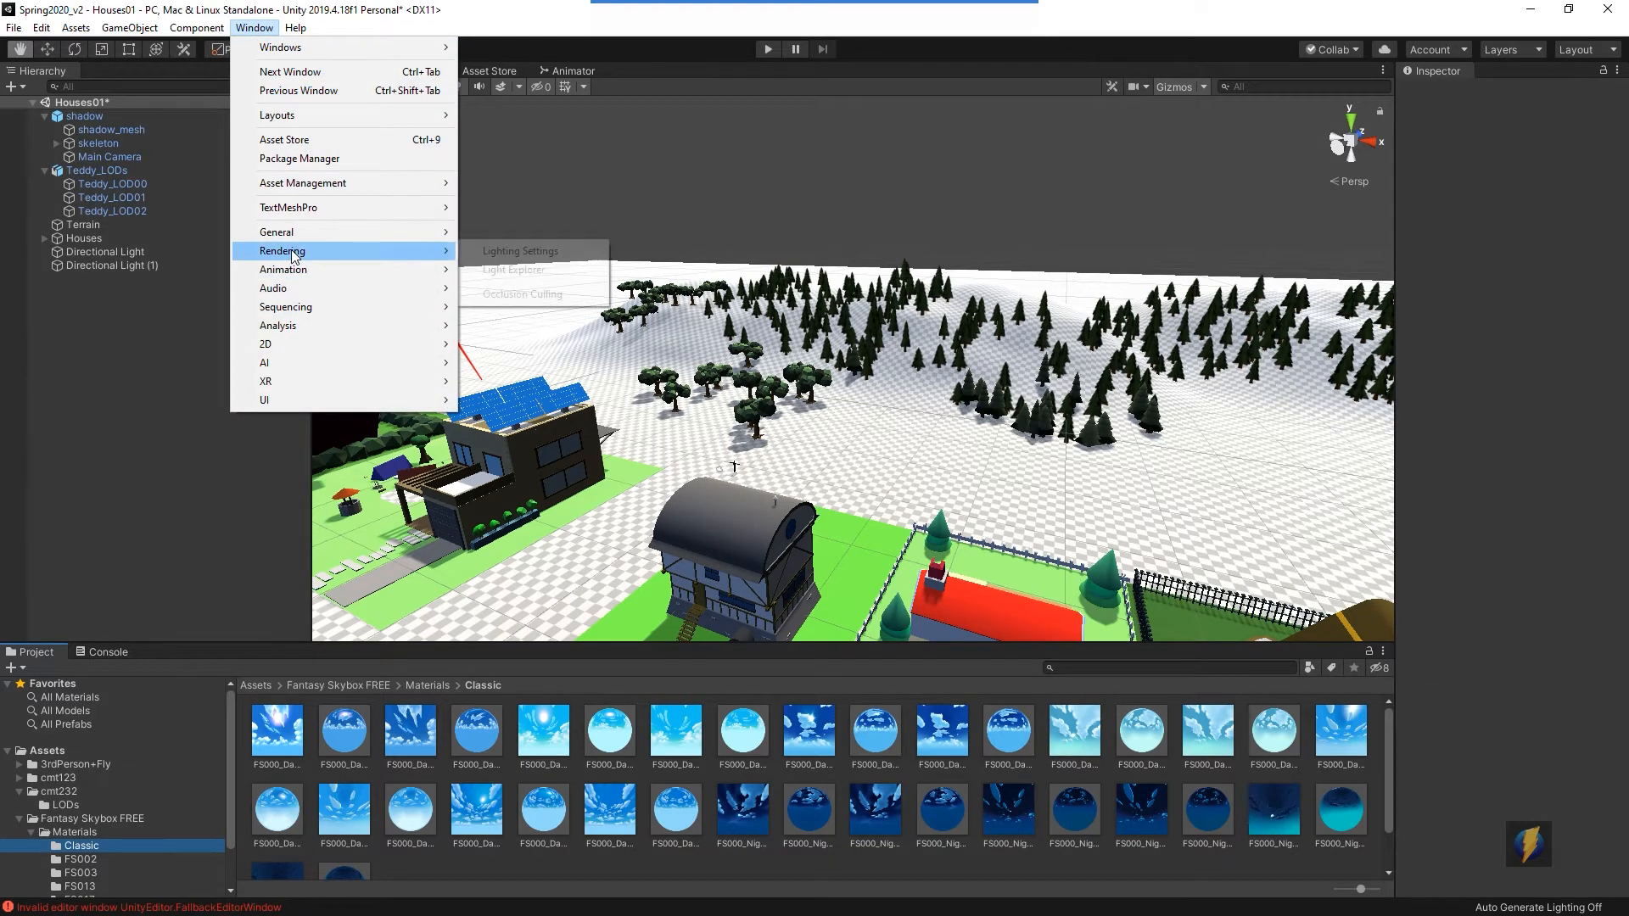
{"action": "left_click", "coordinate": [521, 251]}
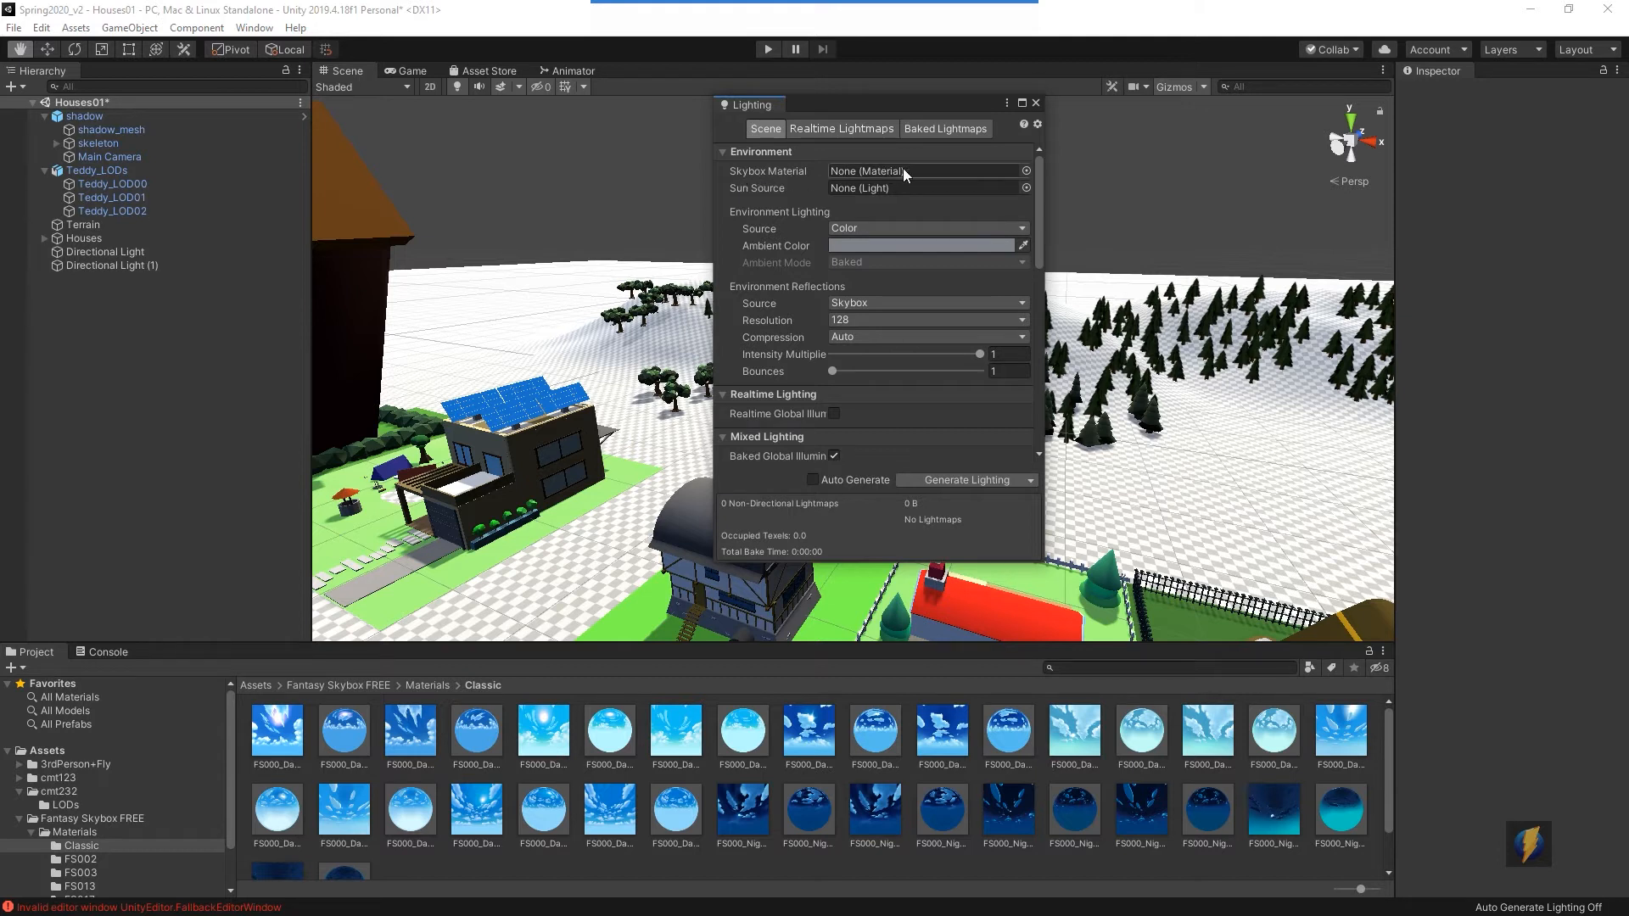
- Set the scene's Skybox Material to FS000_Day_03 and close the Lighting window
{"action": "left_click", "coordinate": [1025, 170]}
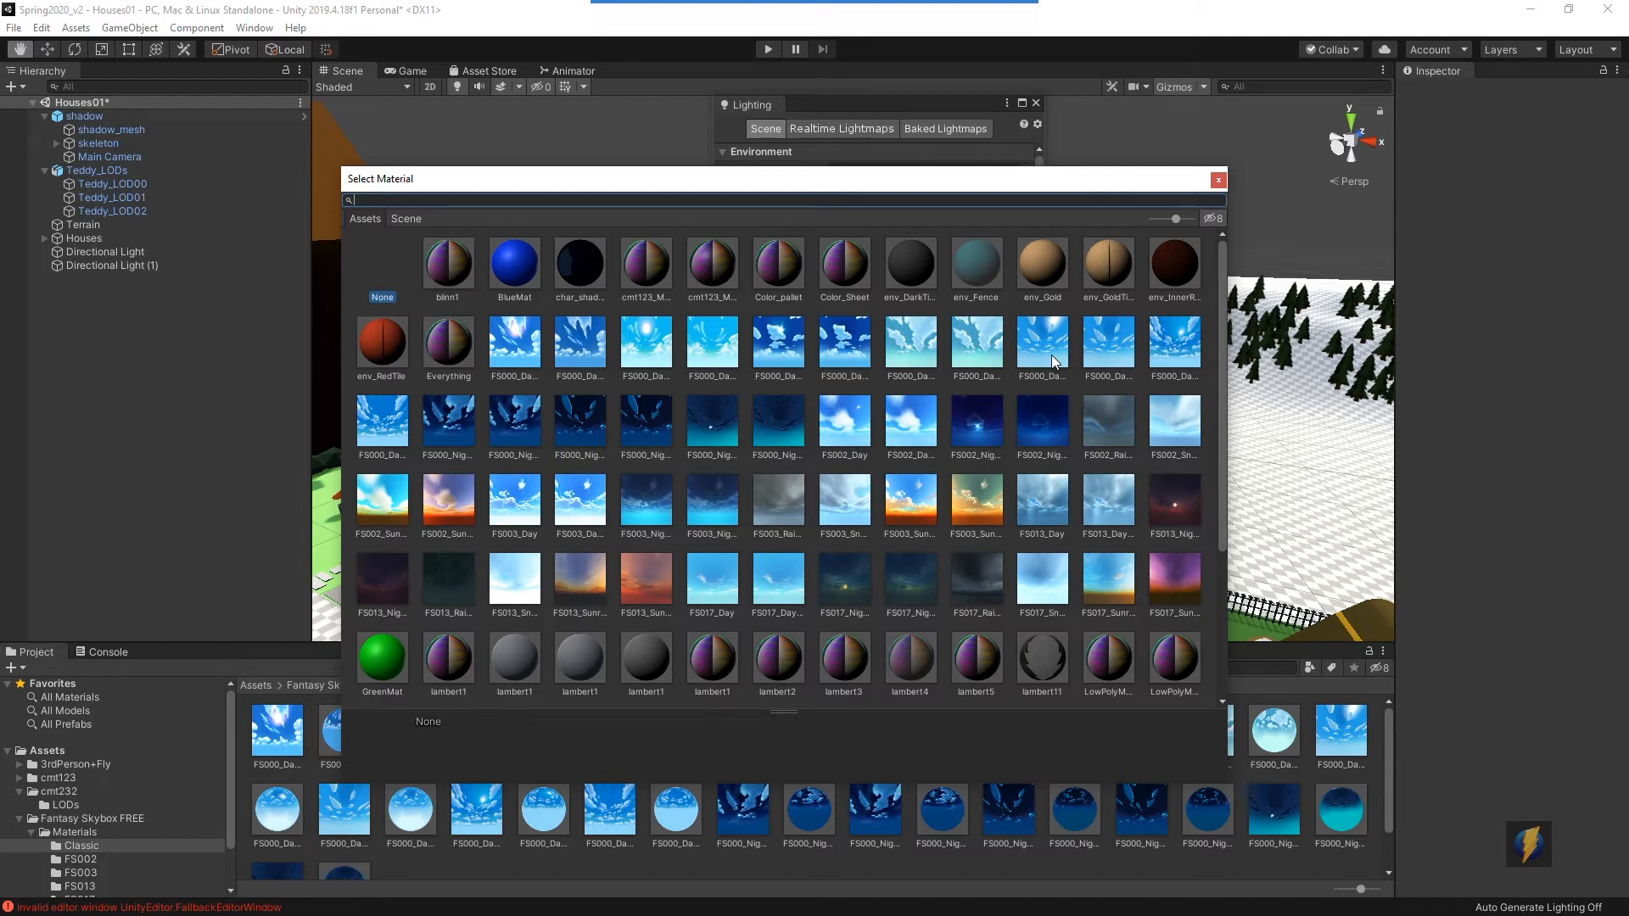
{"action": "left_click", "coordinate": [775, 345]}
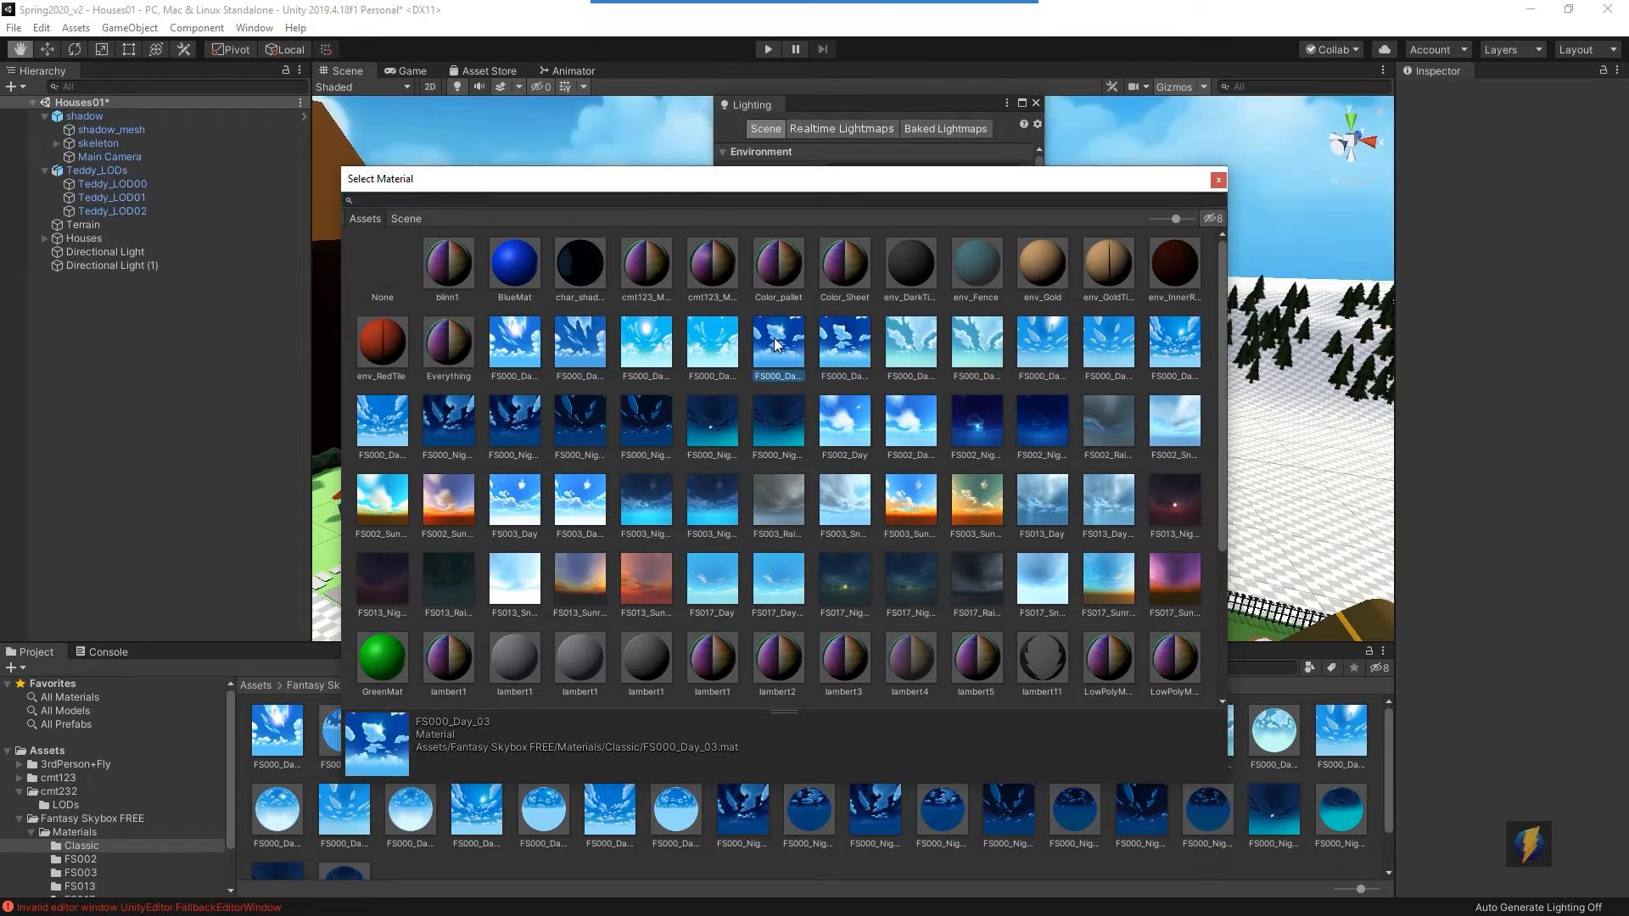
{"action": "double_click", "coordinate": [773, 338]}
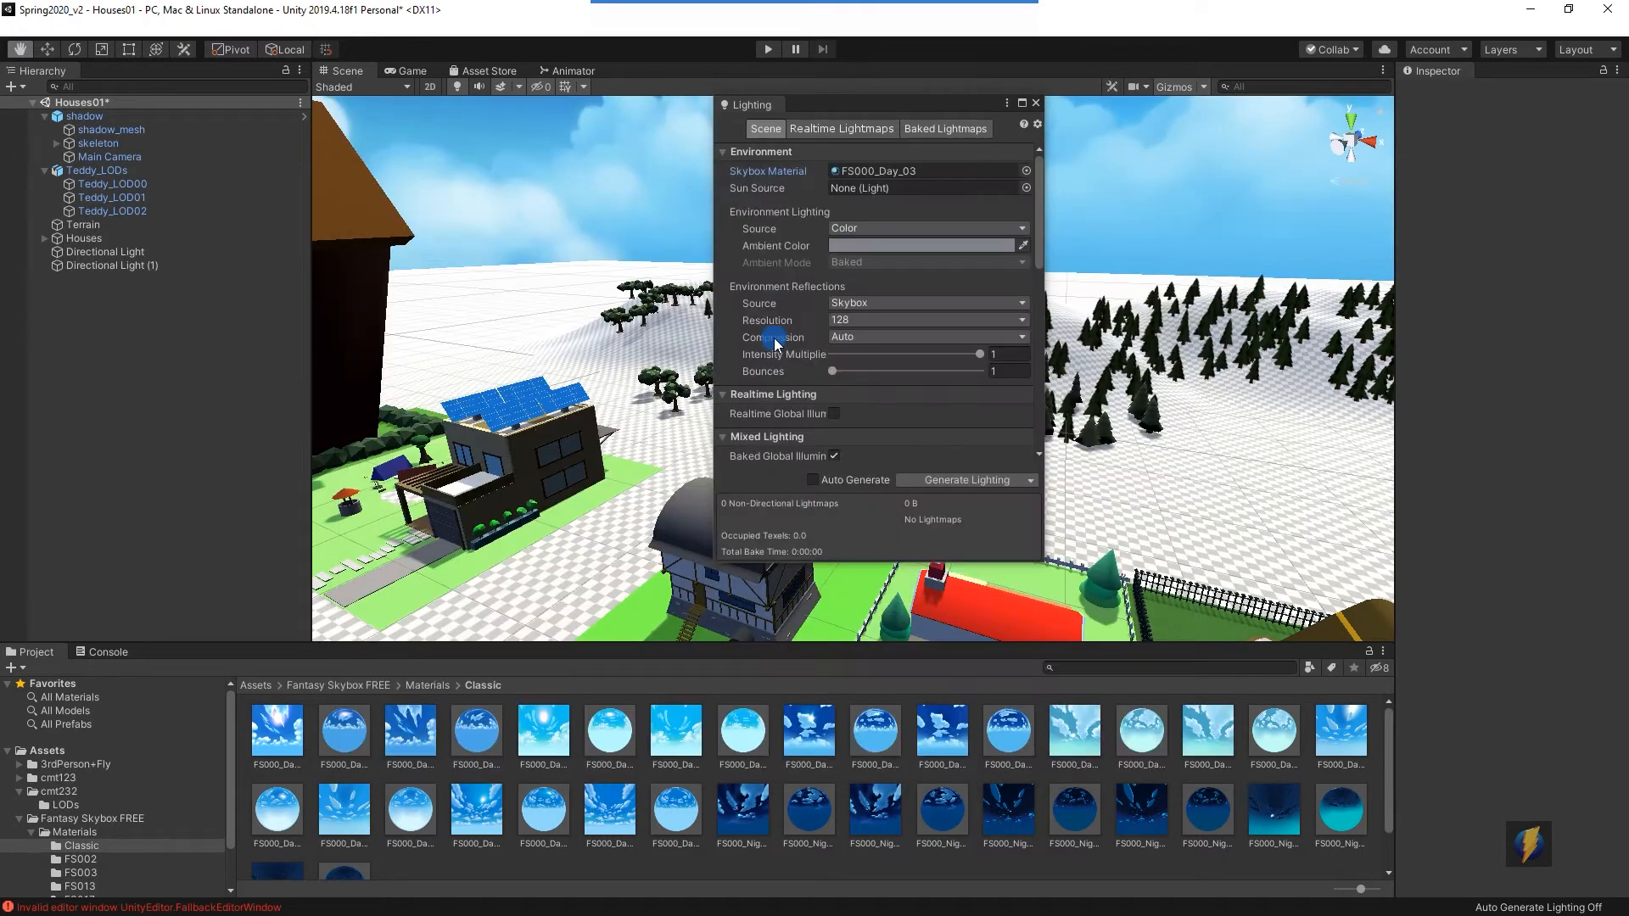
{"action": "left_click", "coordinate": [1036, 105]}
- Enter Play mode, walk the character forward to check the game sky, and stop playing
{"action": "left_click_drag", "start_coordinate": [999, 351], "coordinate": [868, 127]}
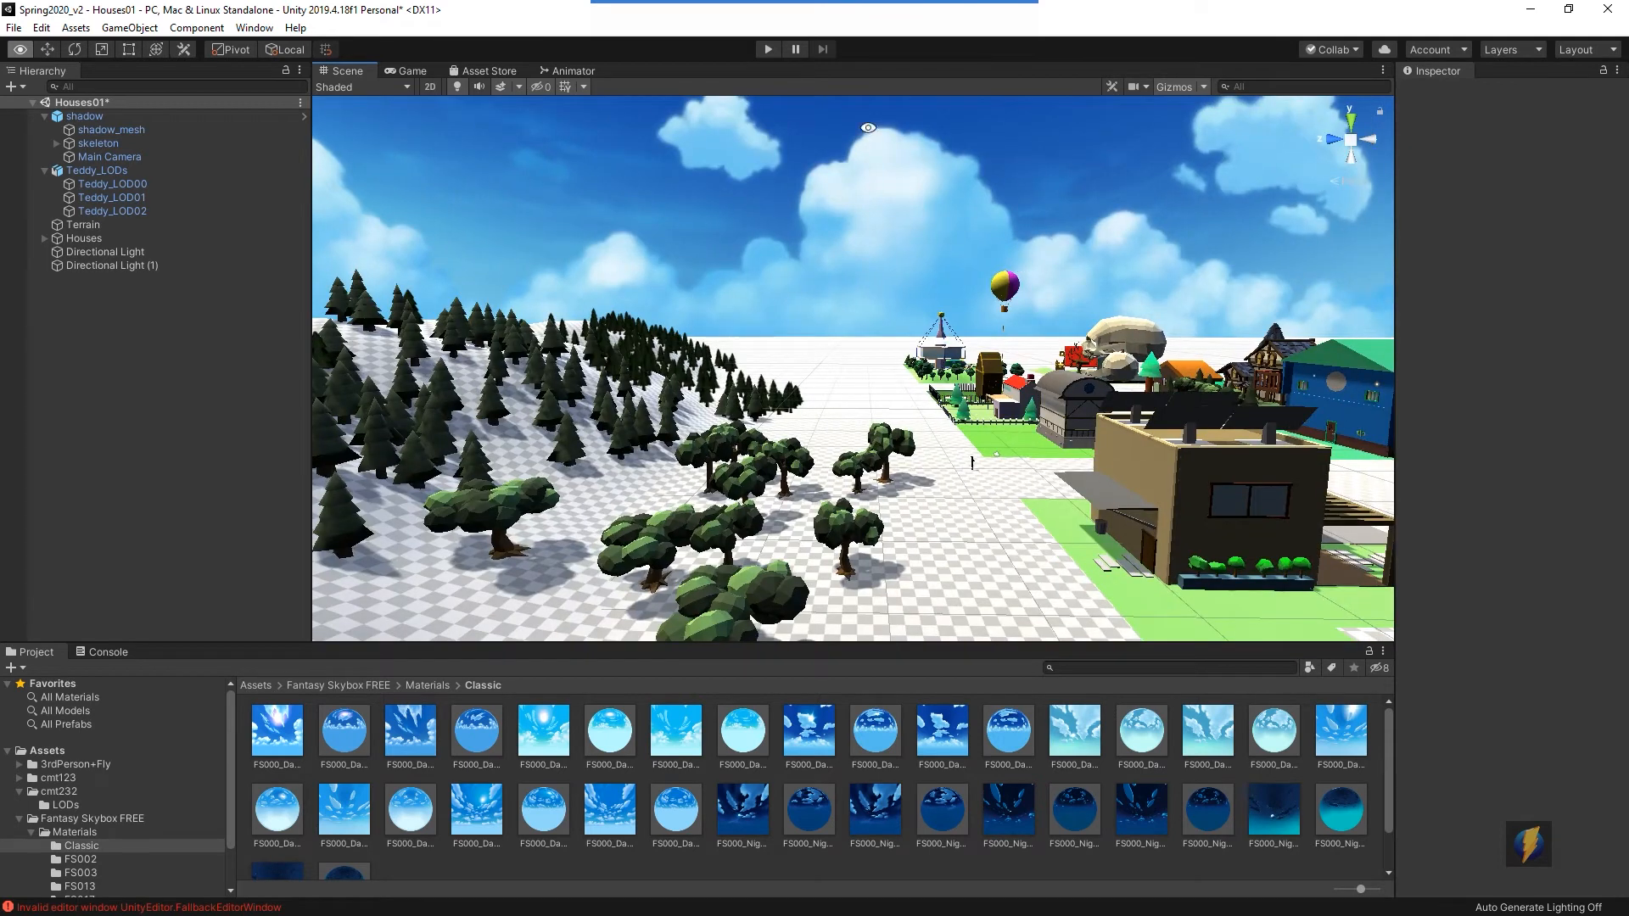
{"action": "left_click", "coordinate": [766, 49]}
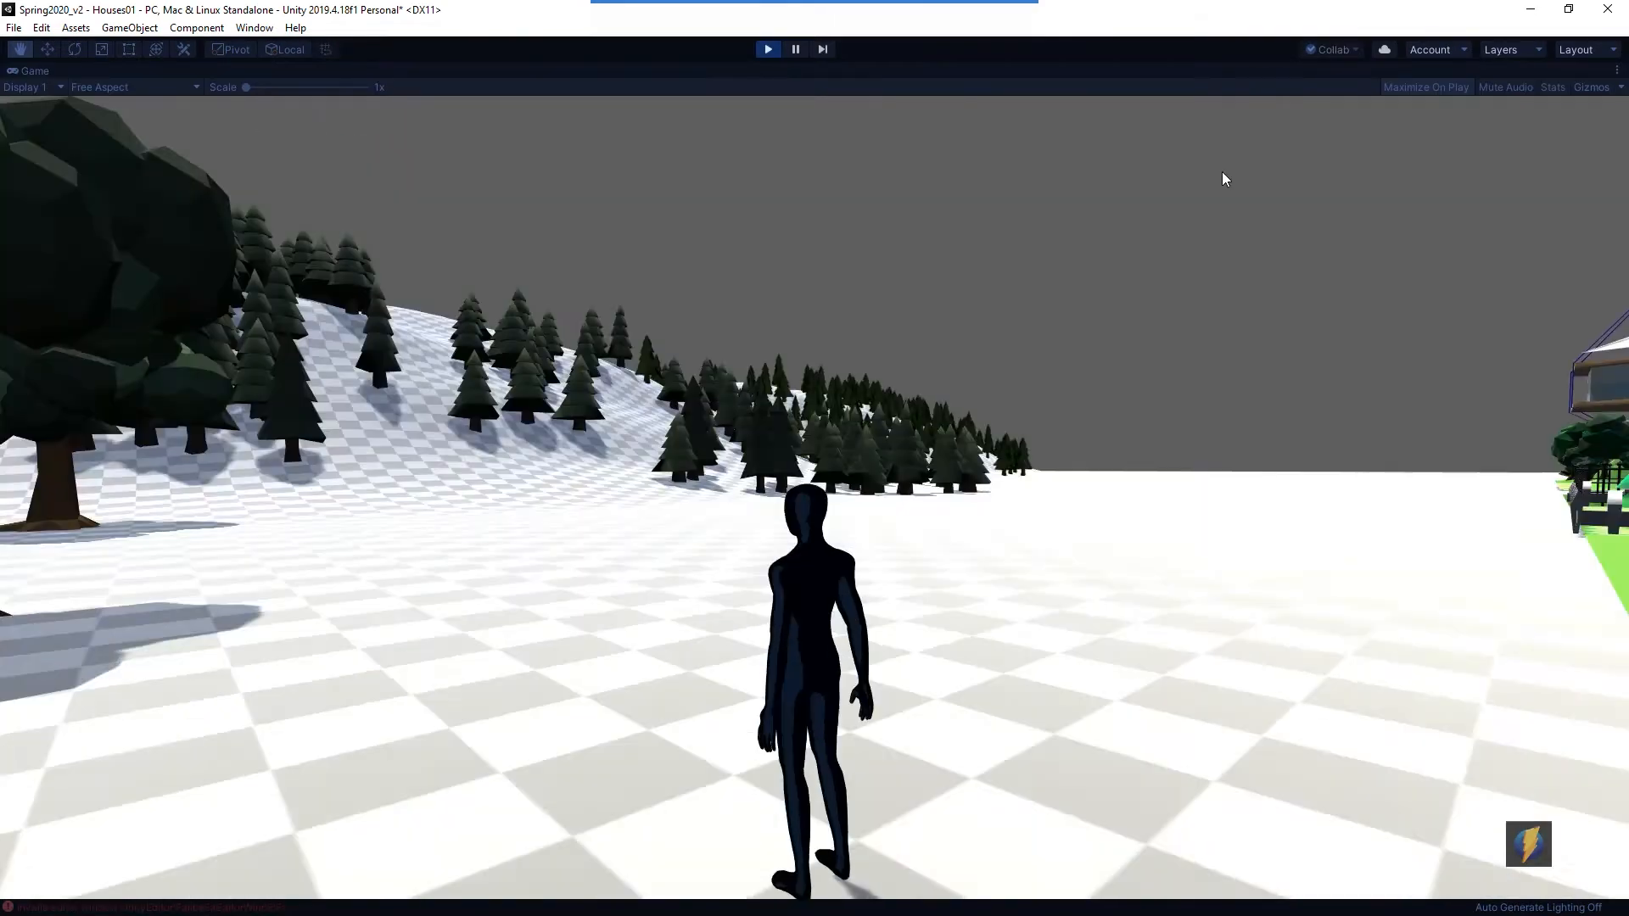
{"action": "key", "text": "w"}
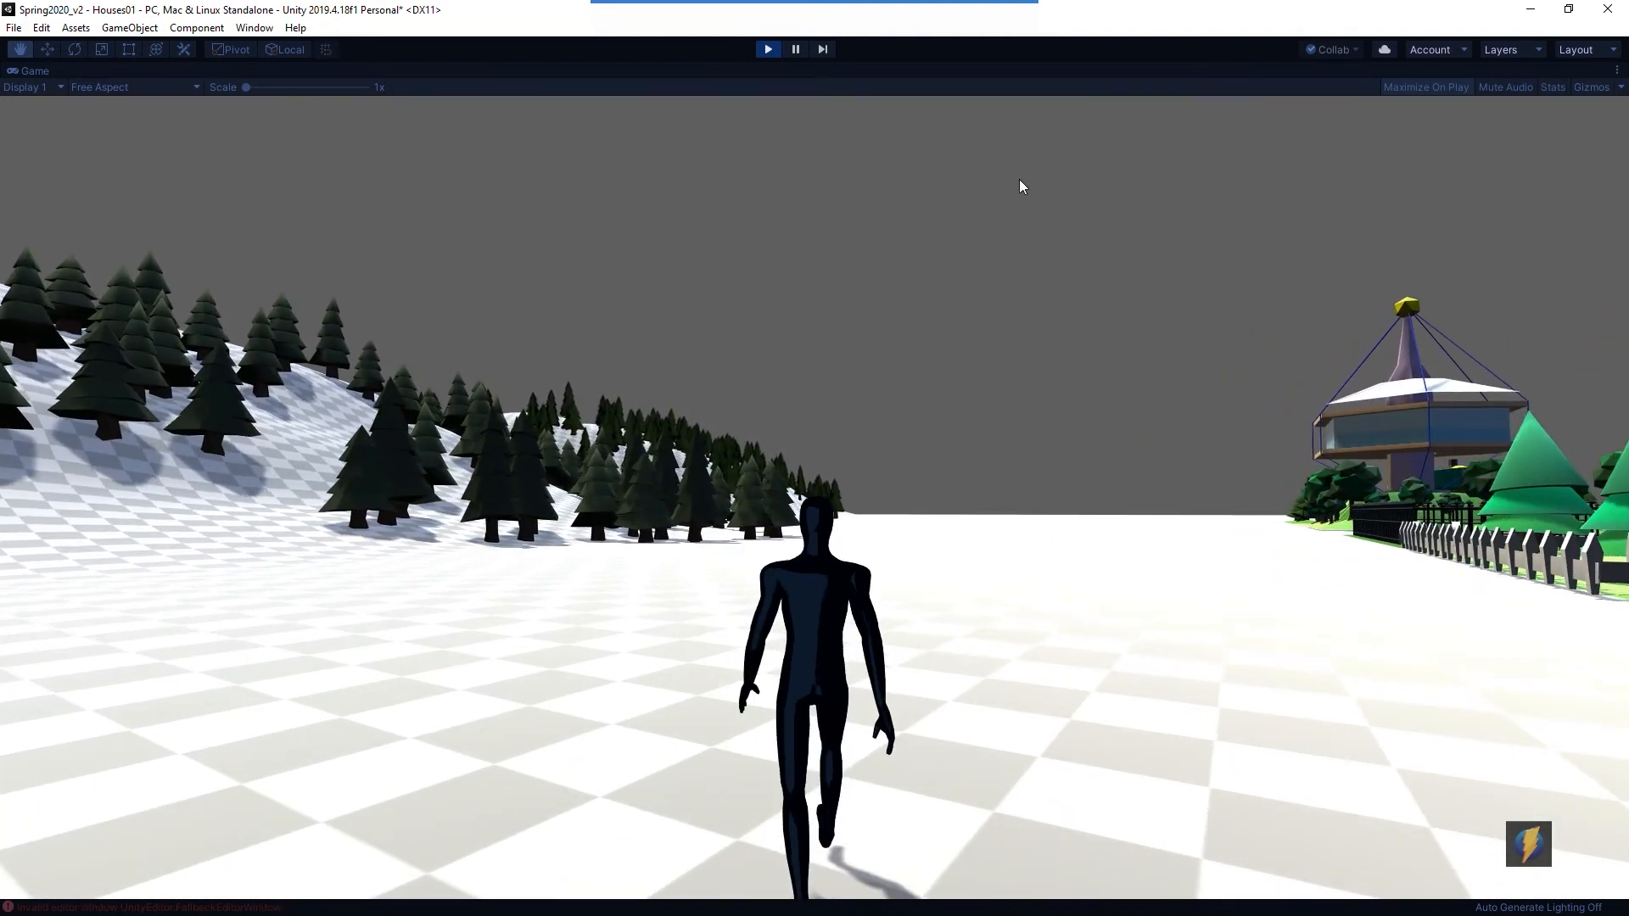
{"action": "key", "text": "ctrl+p"}
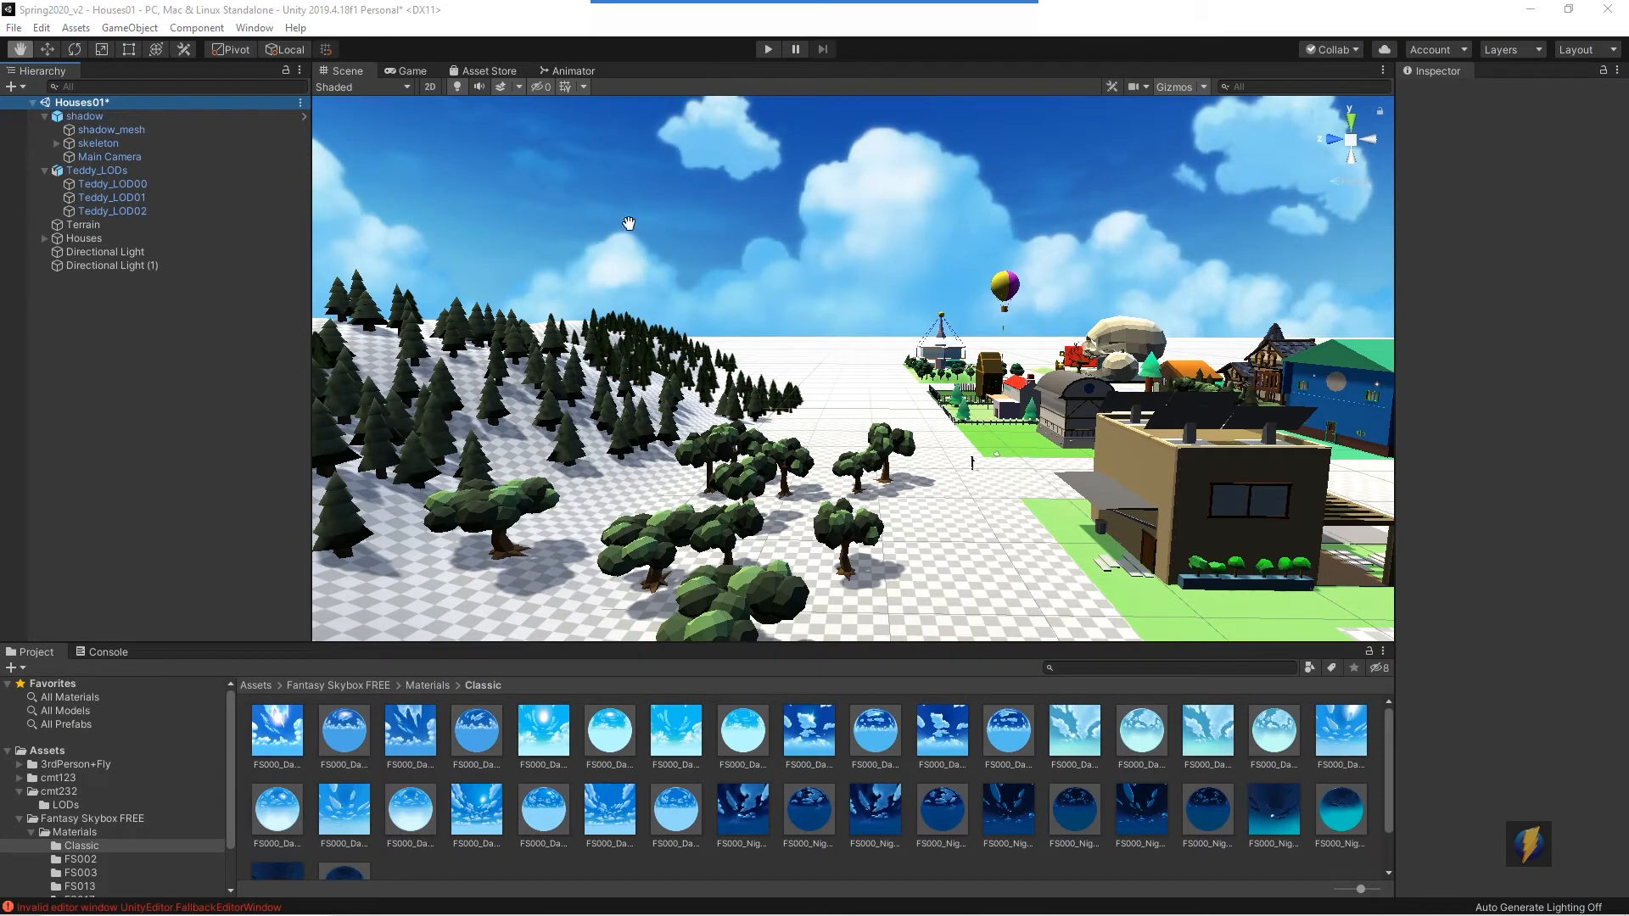
- Compare the Scene and Game views and select the Main Camera to inspect its camera settings
{"action": "left_click_drag", "start_coordinate": [1021, 415], "coordinate": [967, 360]}
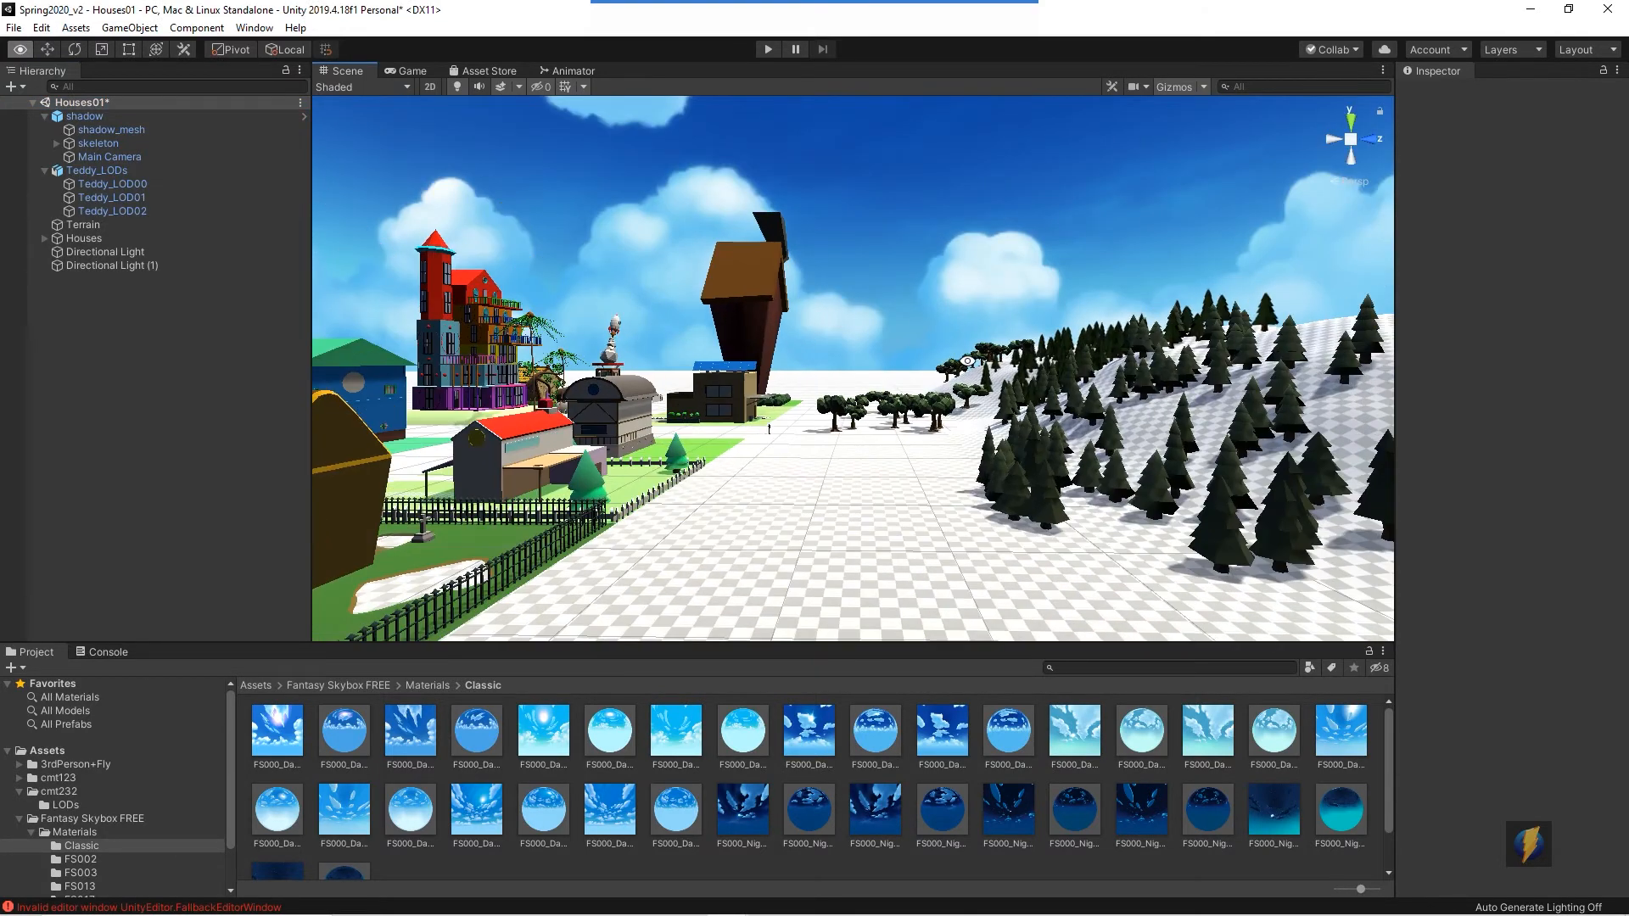
{"action": "left_click", "coordinate": [409, 71]}
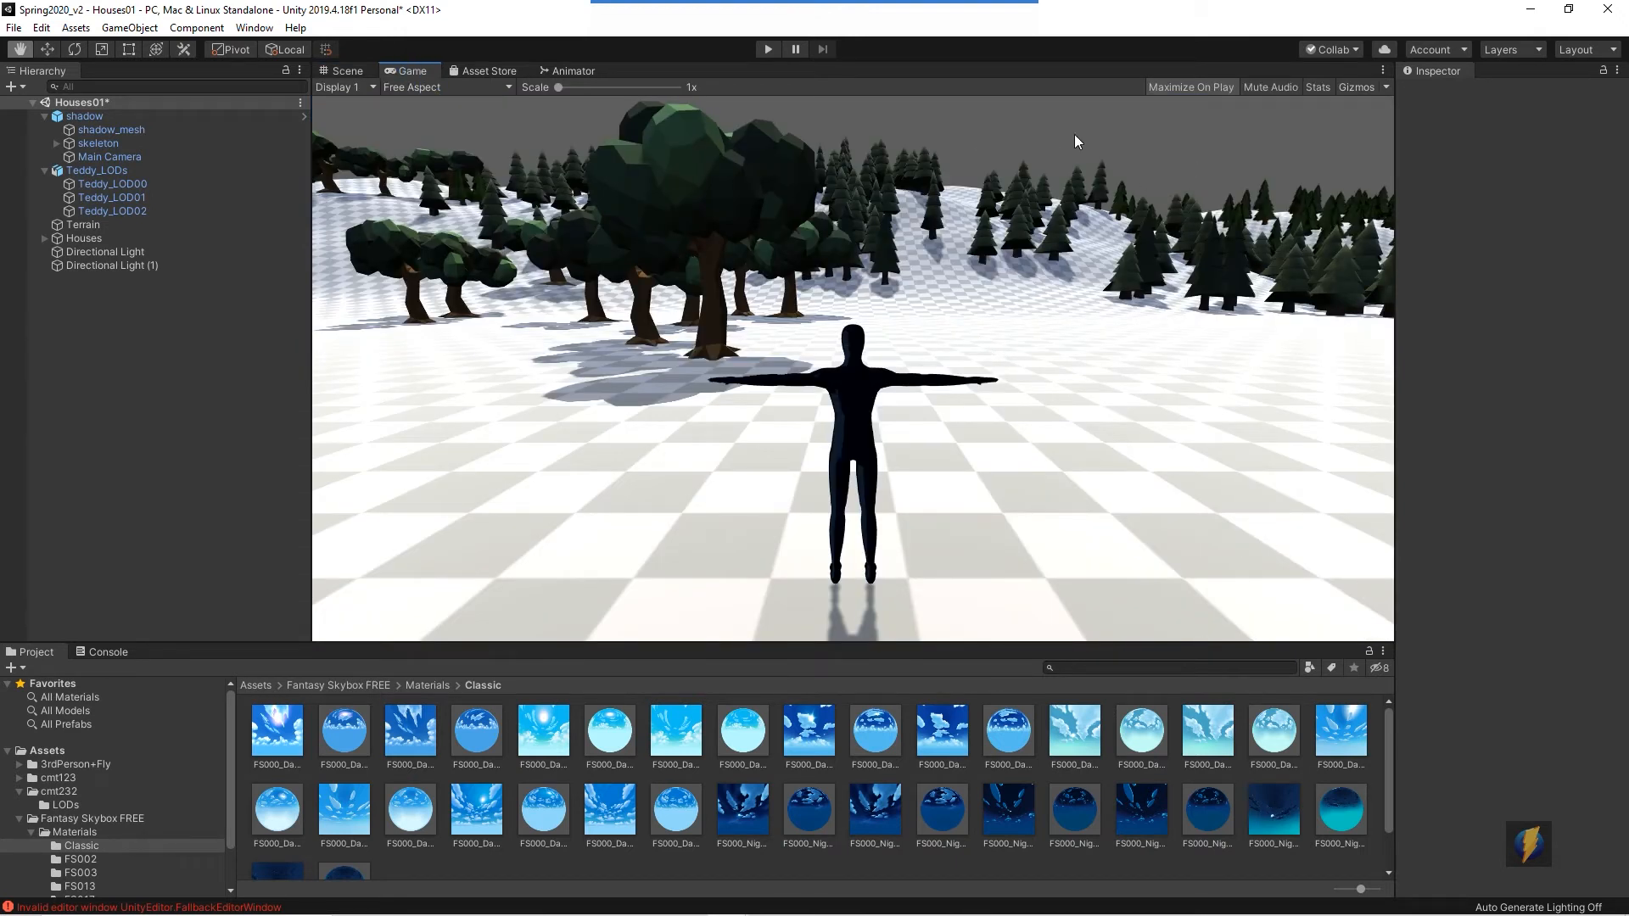
{"action": "left_click", "coordinate": [344, 70]}
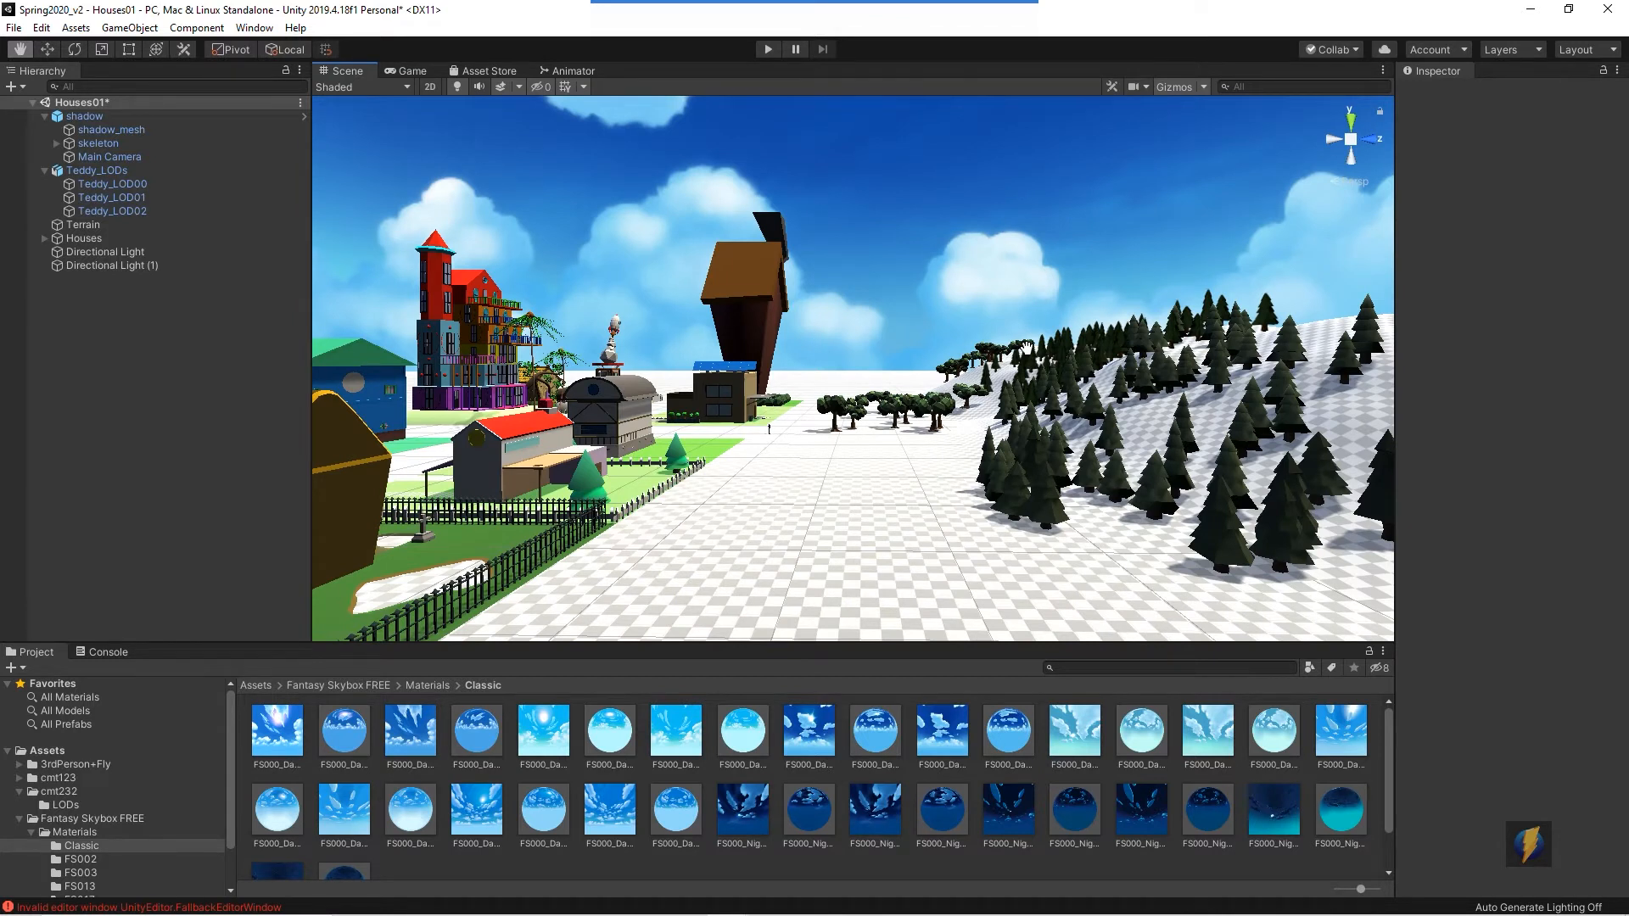
{"action": "mouse_move", "coordinate": [936, 7]}
{"action": "left_click", "coordinate": [877, 35]}
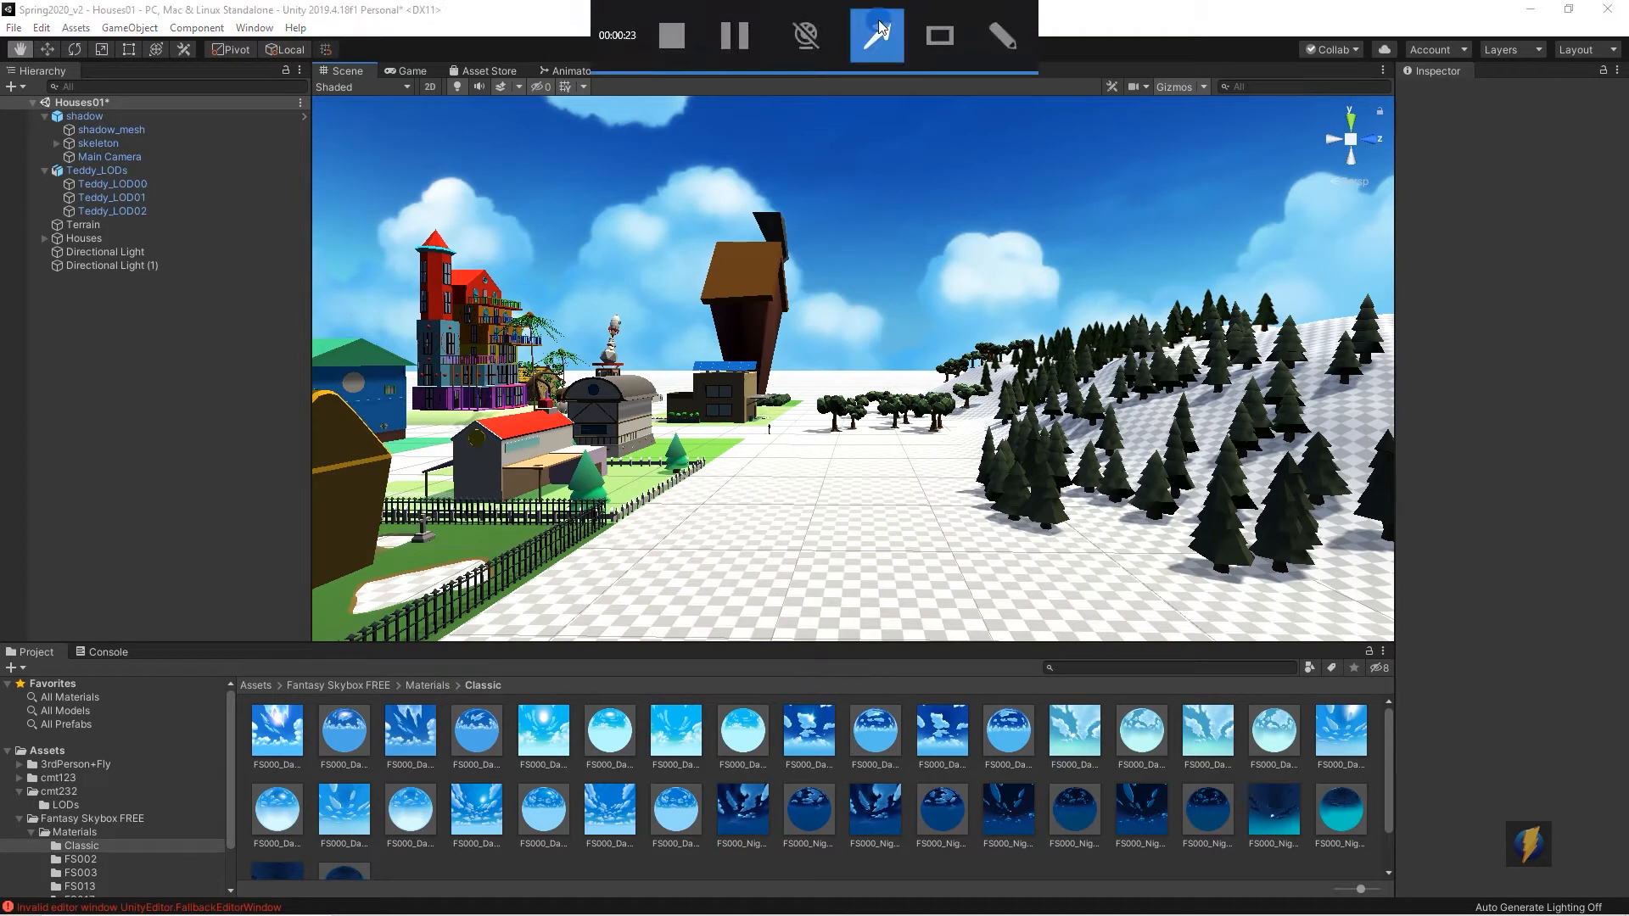
{"action": "mouse_move", "coordinate": [160, 417]}
{"action": "left_mouse_down"}
{"action": "mouse_move", "coordinate": [102, 218]}
{"action": "mouse_move", "coordinate": [108, 164]}
{"action": "left_mouse_up"}
{"action": "left_click", "coordinate": [108, 160]}
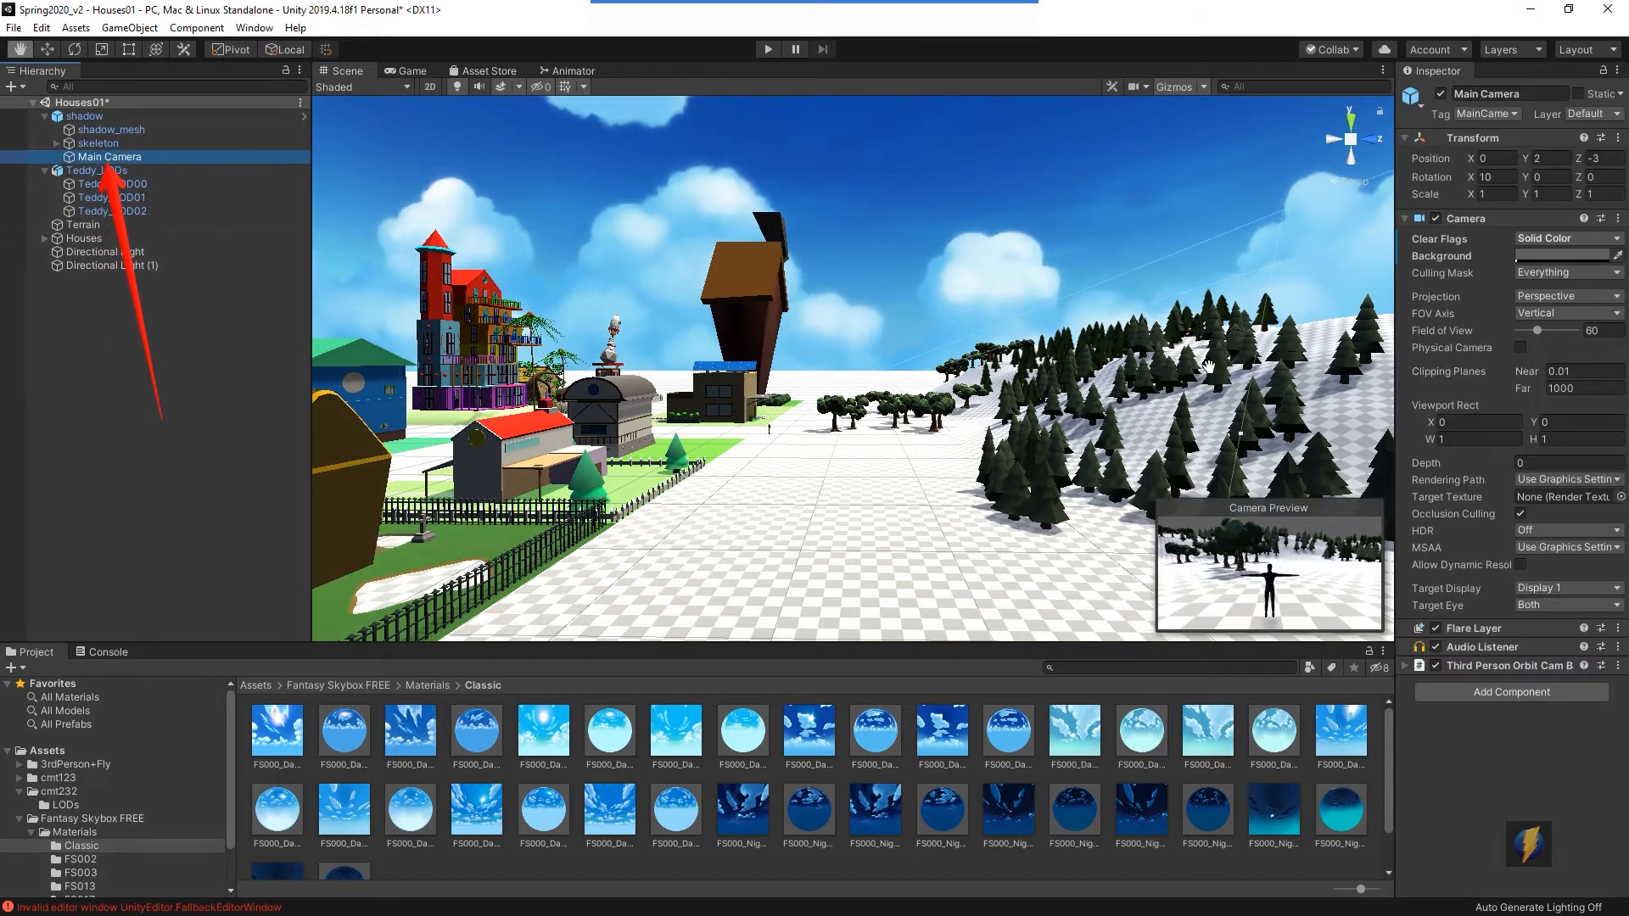
{"action": "mouse_move", "coordinate": [798, 7]}
{"action": "left_click", "coordinate": [864, 40]}
{"action": "mouse_move", "coordinate": [822, 335]}
{"action": "left_mouse_down"}
{"action": "mouse_move", "coordinate": [1332, 259]}
{"action": "mouse_move", "coordinate": [1520, 259]}
{"action": "mouse_move", "coordinate": [1269, 378]}
{"action": "mouse_move", "coordinate": [1304, 530]}
{"action": "mouse_move", "coordinate": [630, 386]}
{"action": "mouse_move", "coordinate": [458, 137]}
{"action": "left_mouse_up"}
{"action": "left_click", "coordinate": [411, 71]}
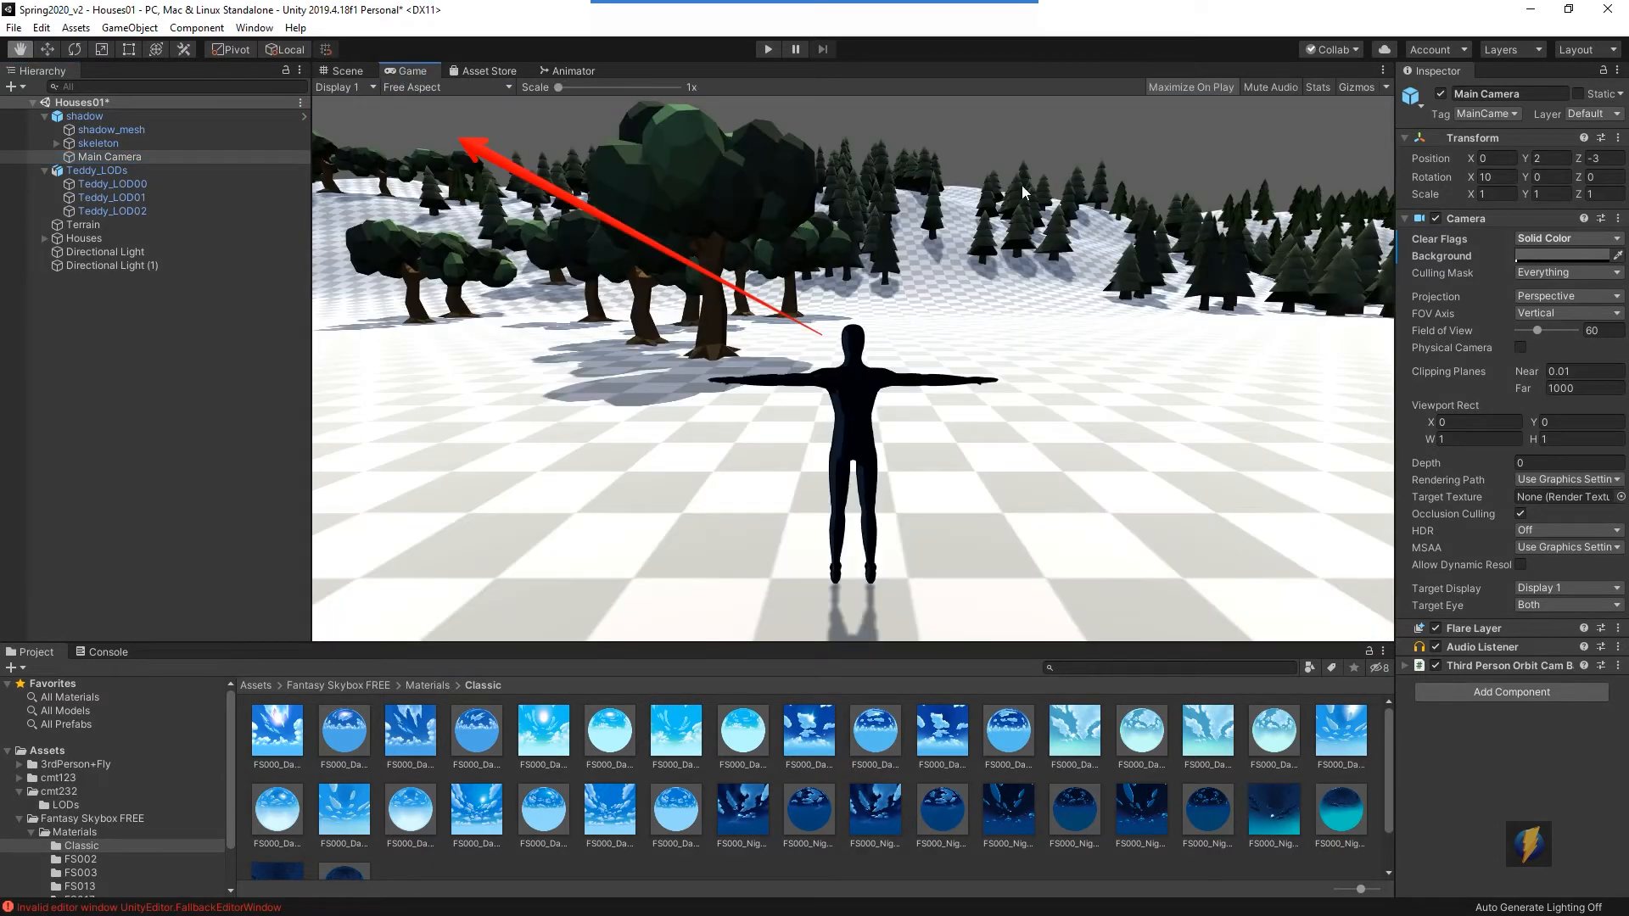
{"action": "left_click", "coordinate": [344, 73]}
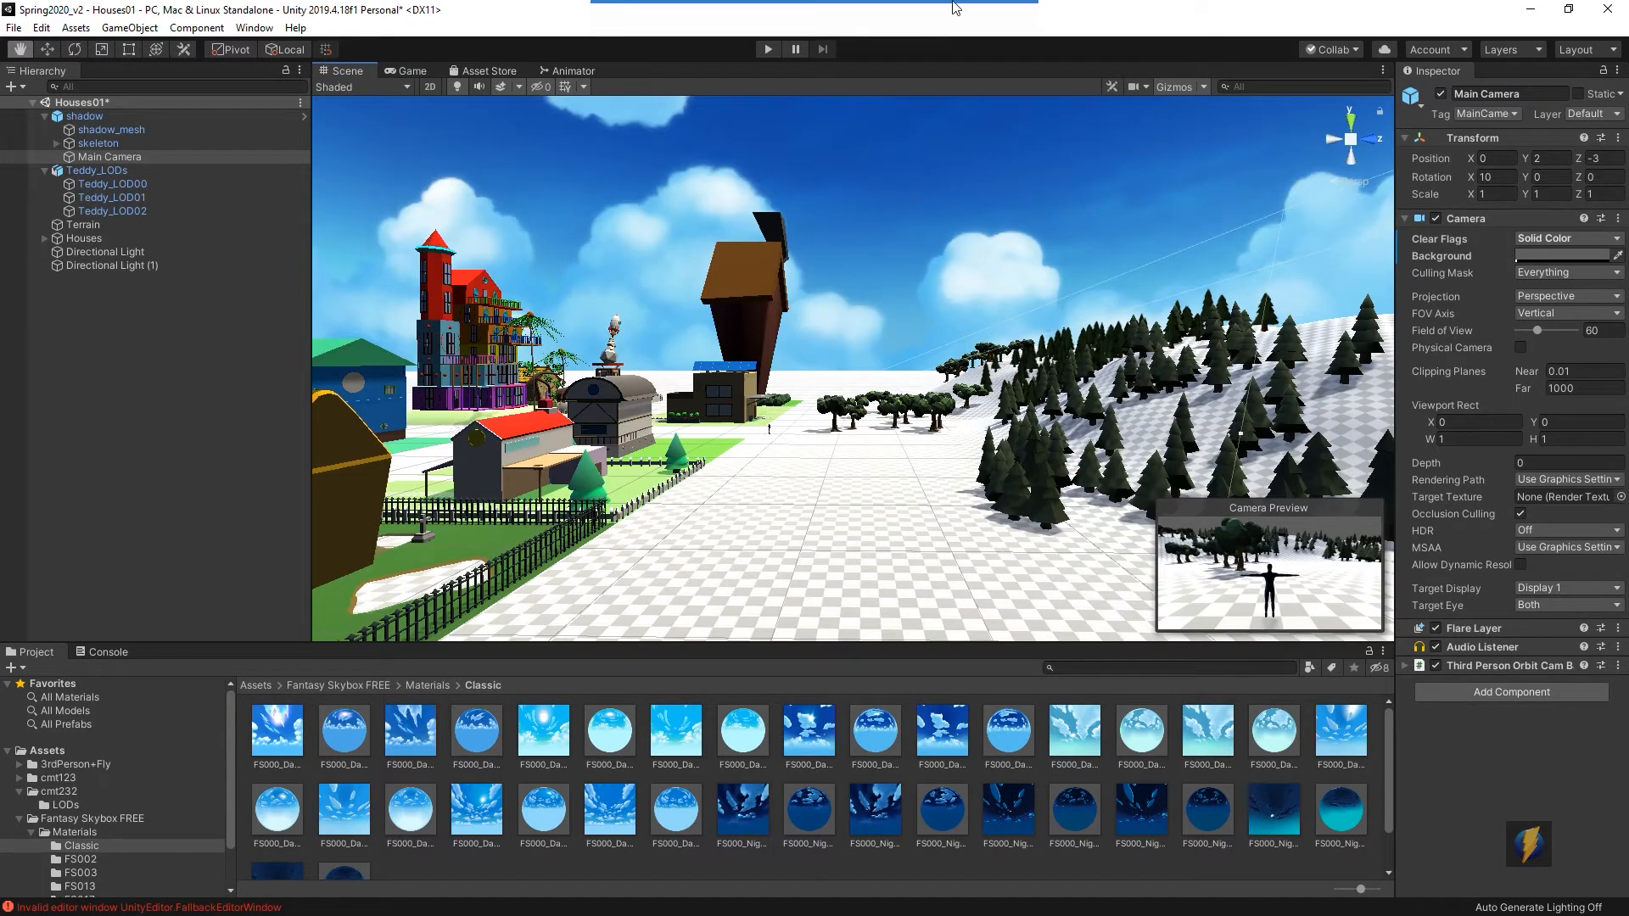
- Set the Main Camera's Clear Flags to Skybox
{"action": "left_click", "coordinate": [874, 33]}
{"action": "left_click_drag", "start_coordinate": [1009, 361], "coordinate": [1407, 241]}
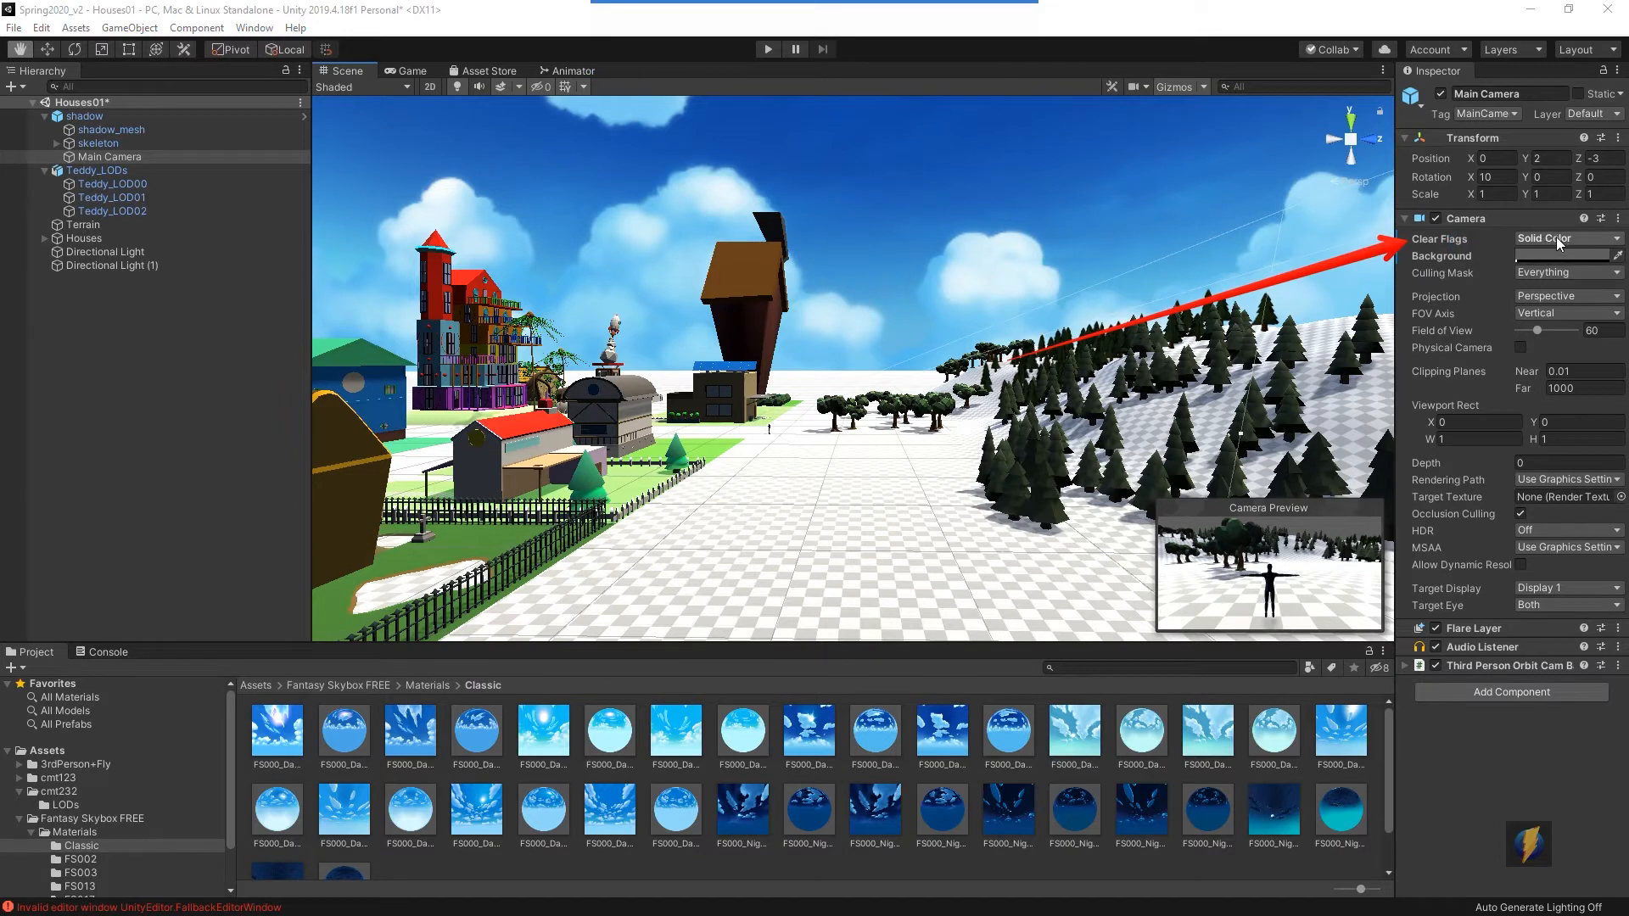
{"action": "left_click", "coordinate": [1617, 244]}
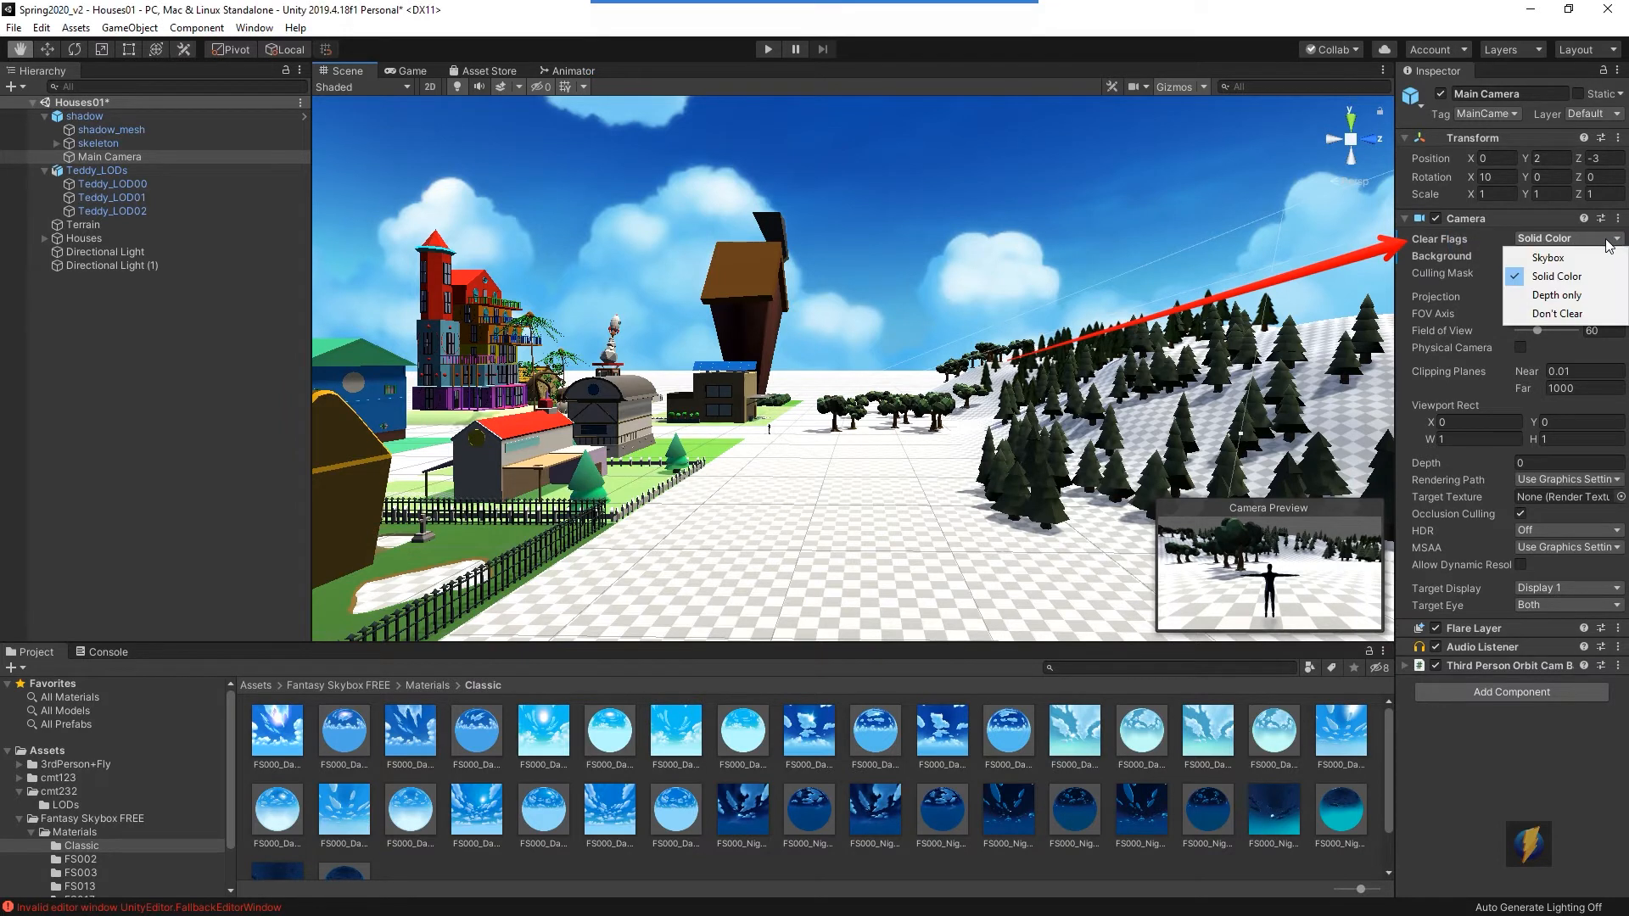
{"action": "left_click", "coordinate": [1555, 258]}
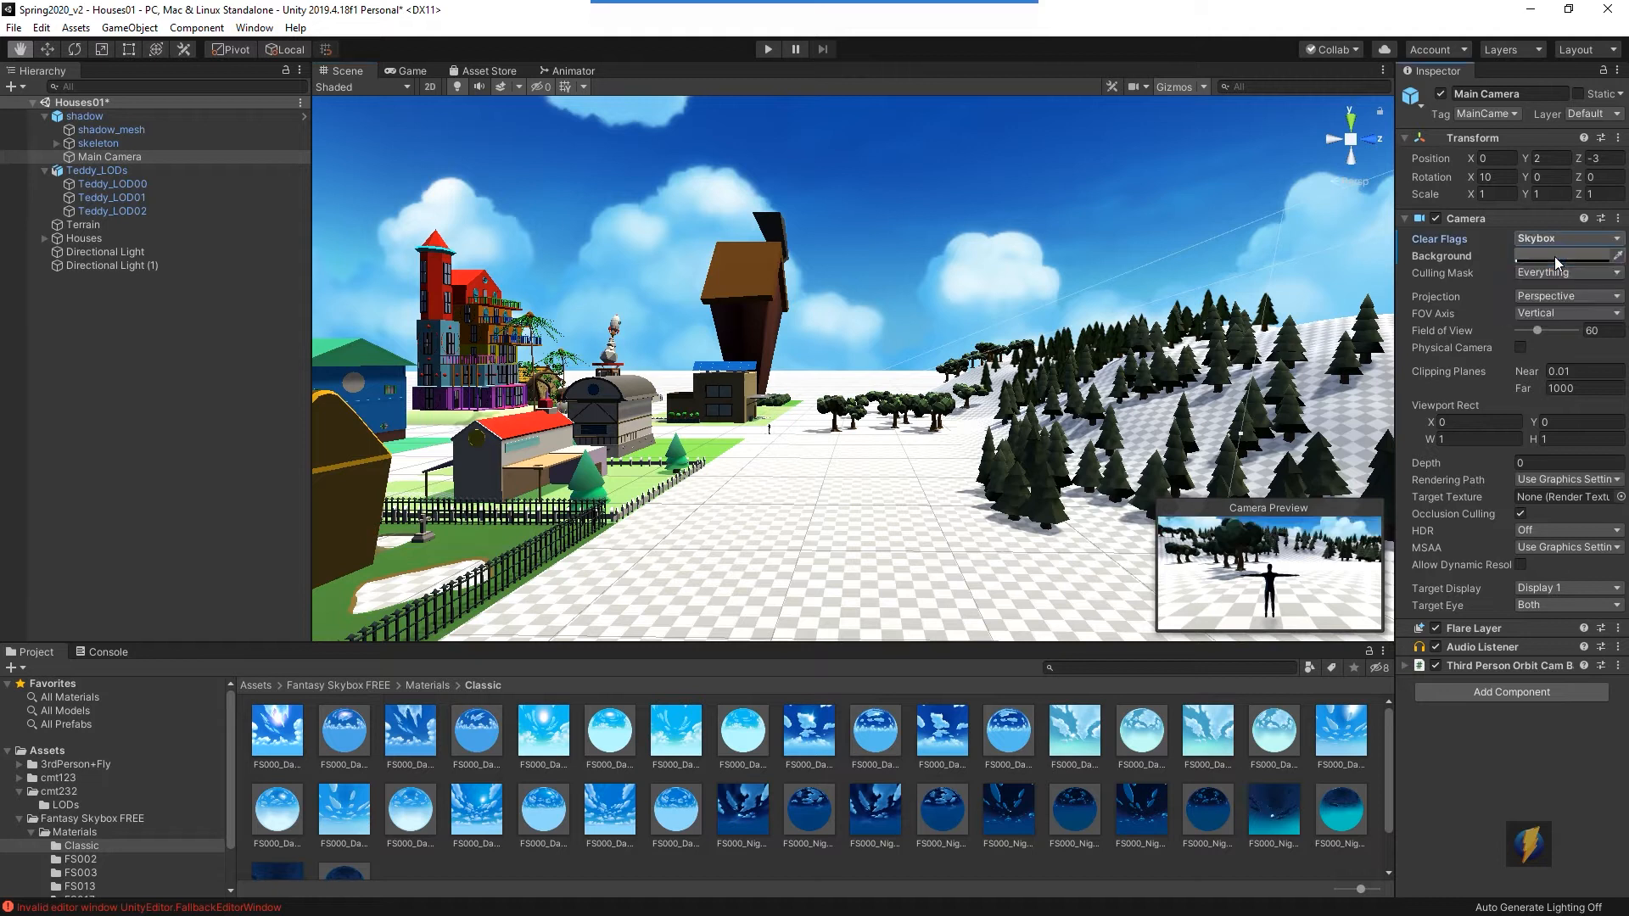
- Check the Game view, then test the skybox in Play mode by walking the character around and stop playing
{"action": "left_click", "coordinate": [415, 71]}
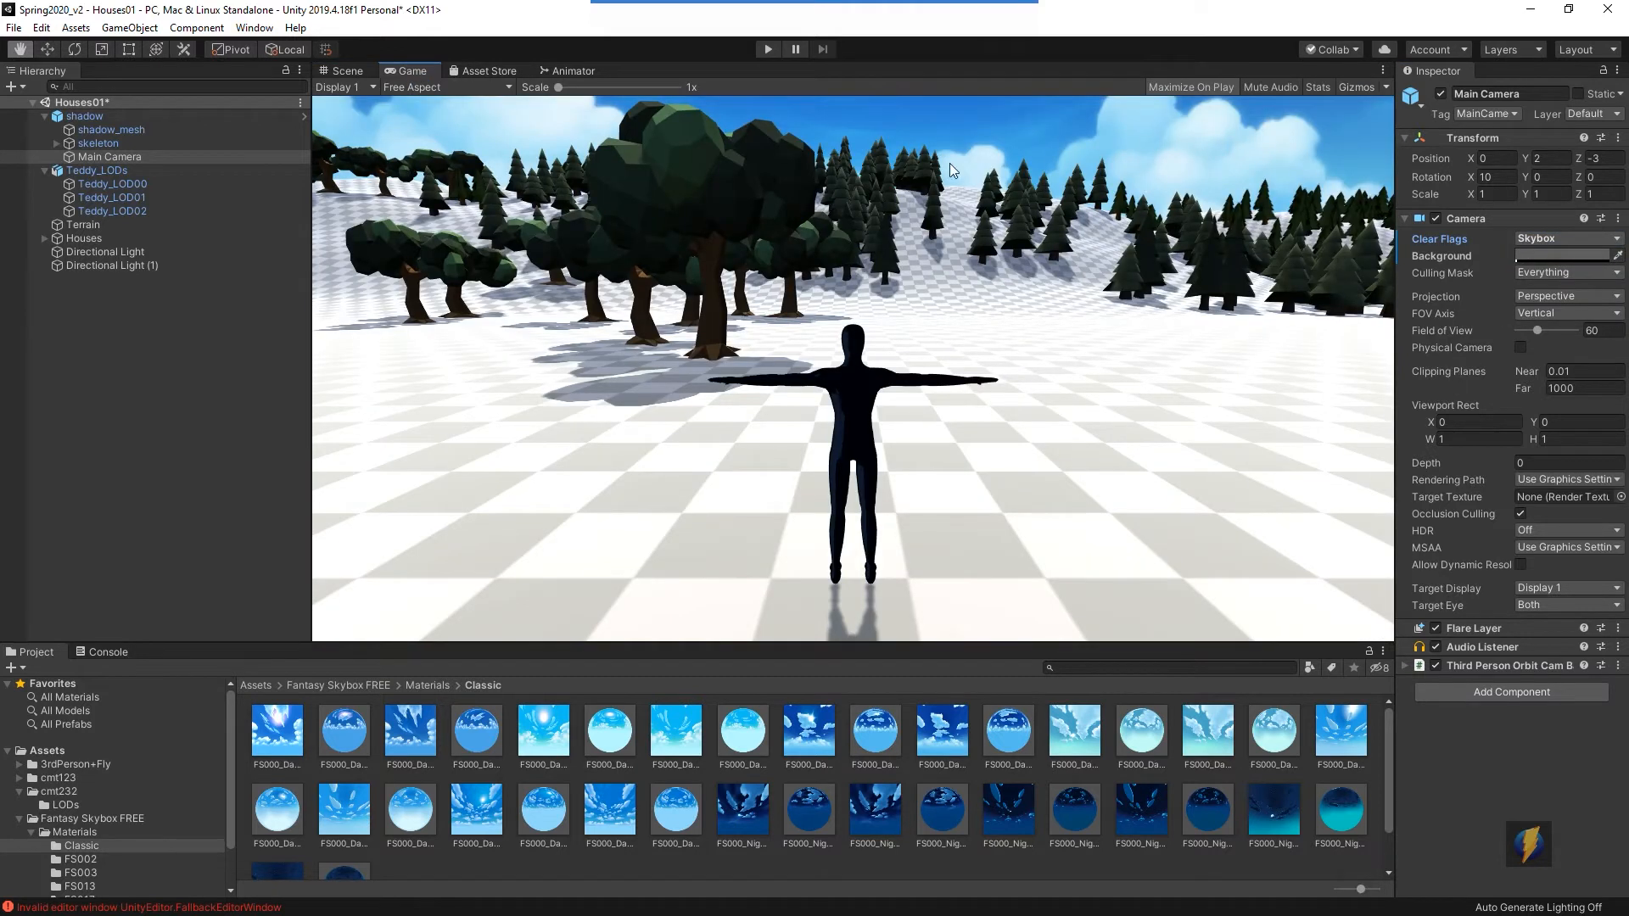
{"action": "left_click", "coordinate": [347, 71]}
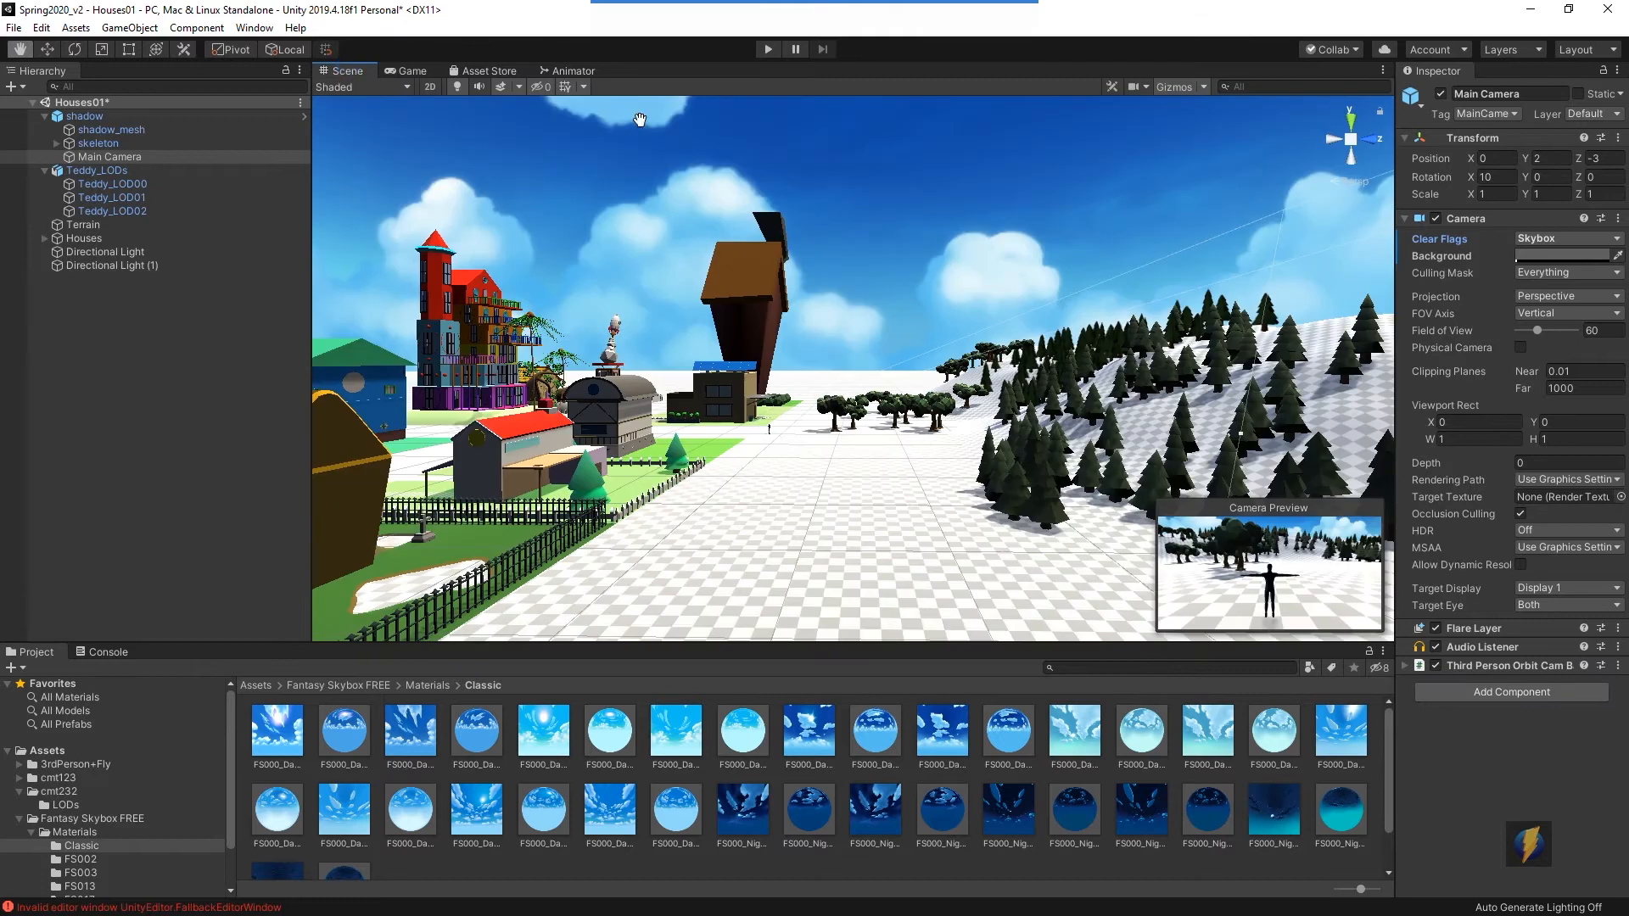
{"action": "left_click", "coordinate": [769, 49]}
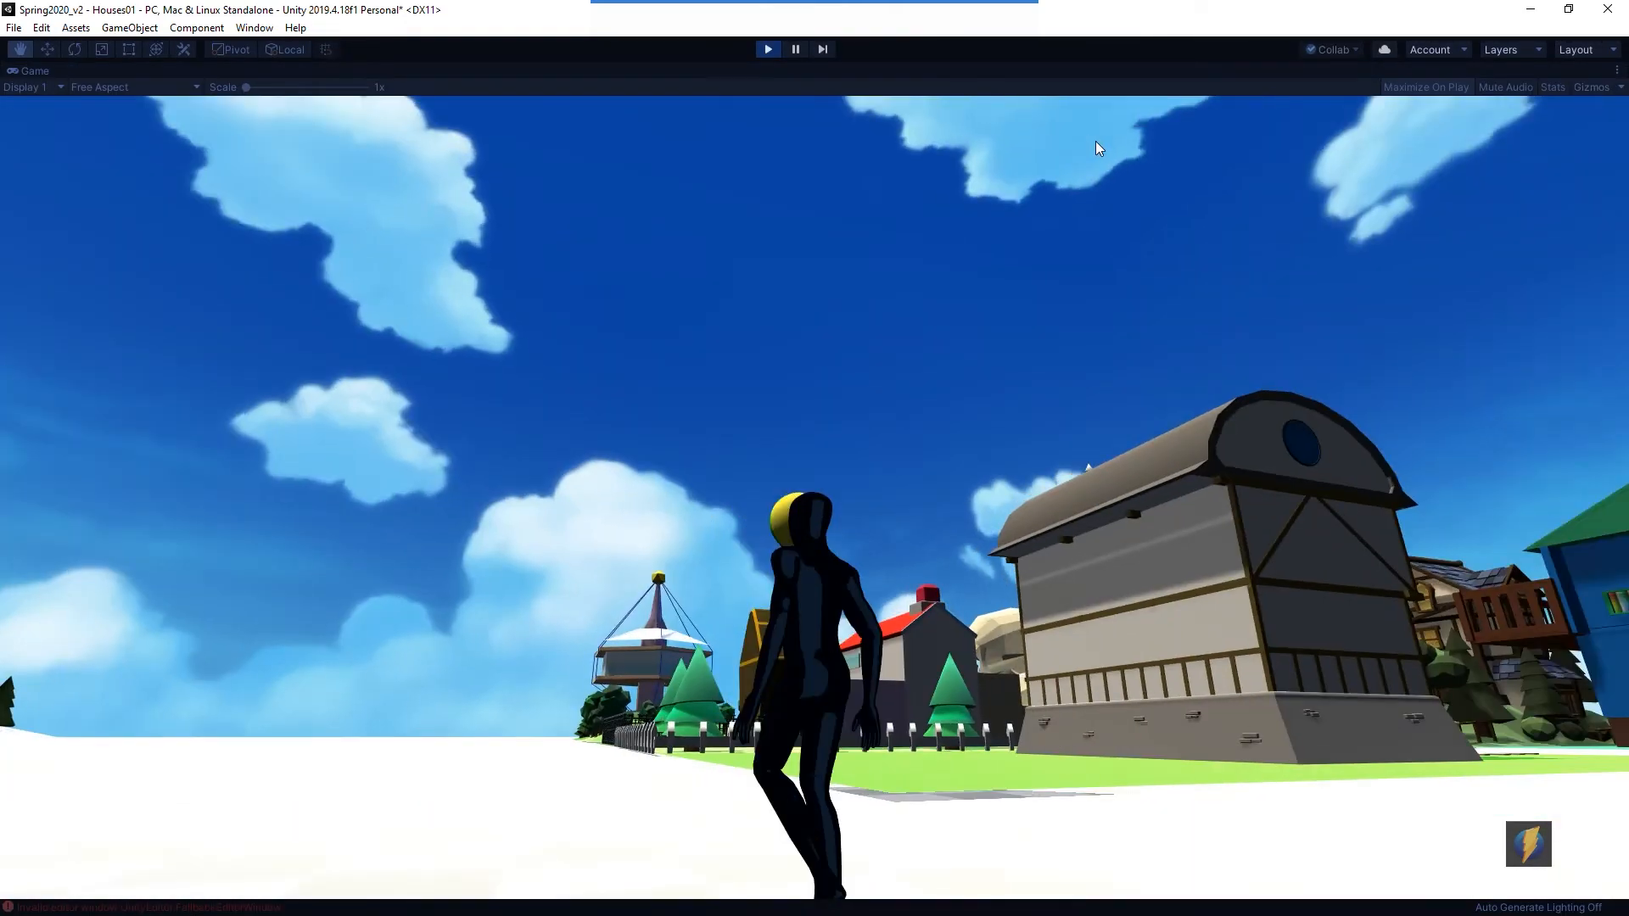
{"action": "key", "text": "w"}
{"action": "key", "text": "w"}
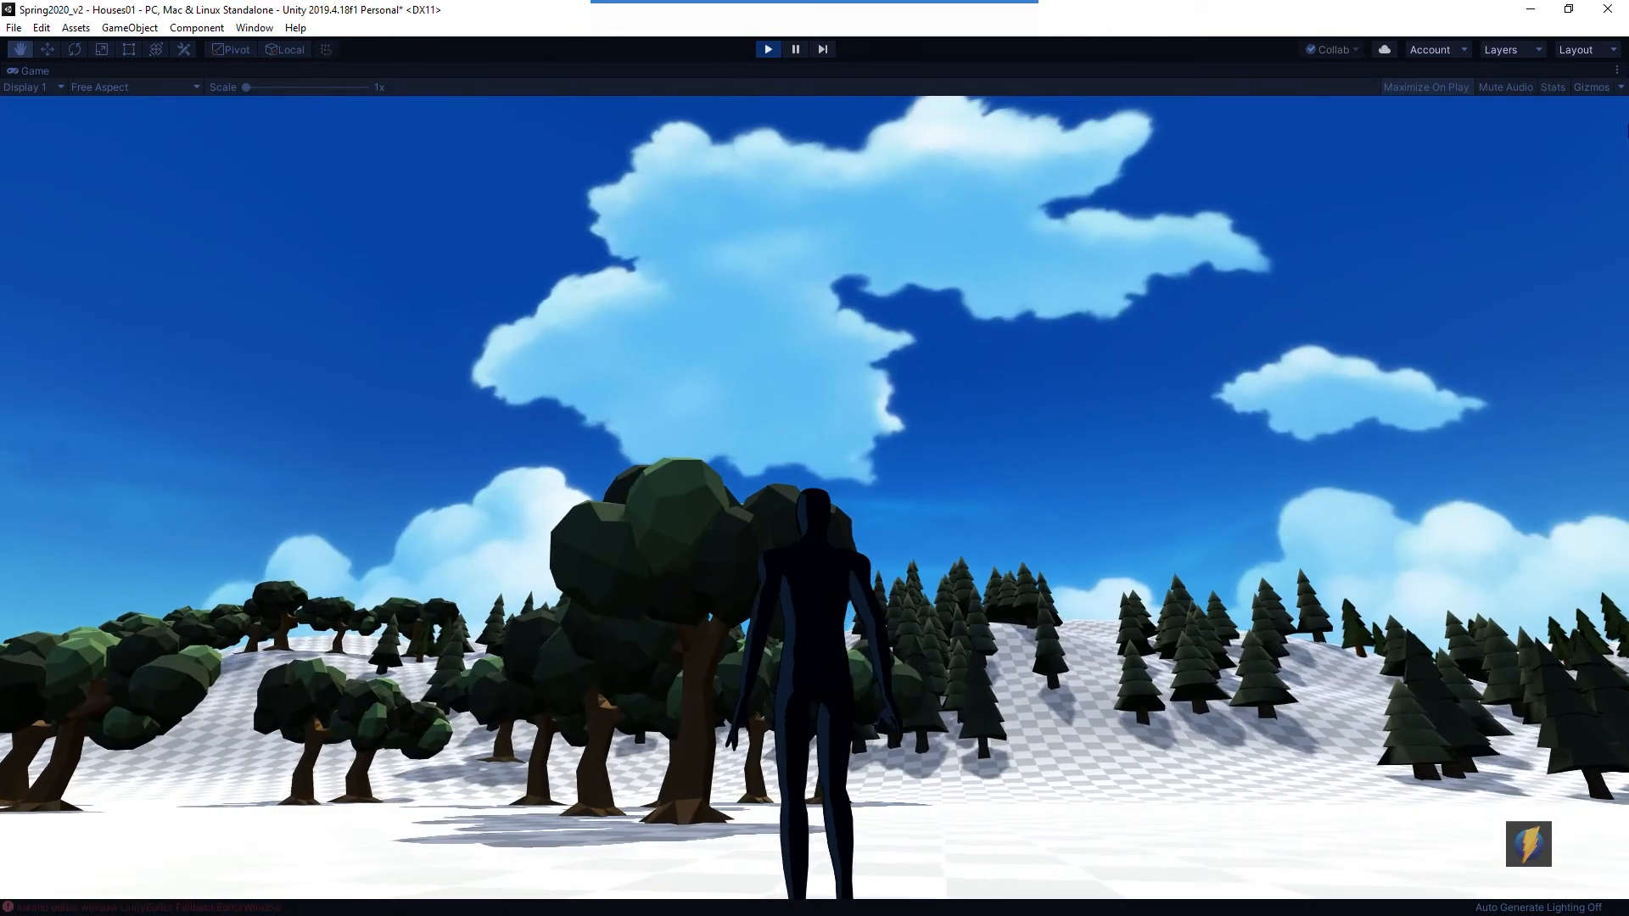
{"action": "key", "text": "w"}
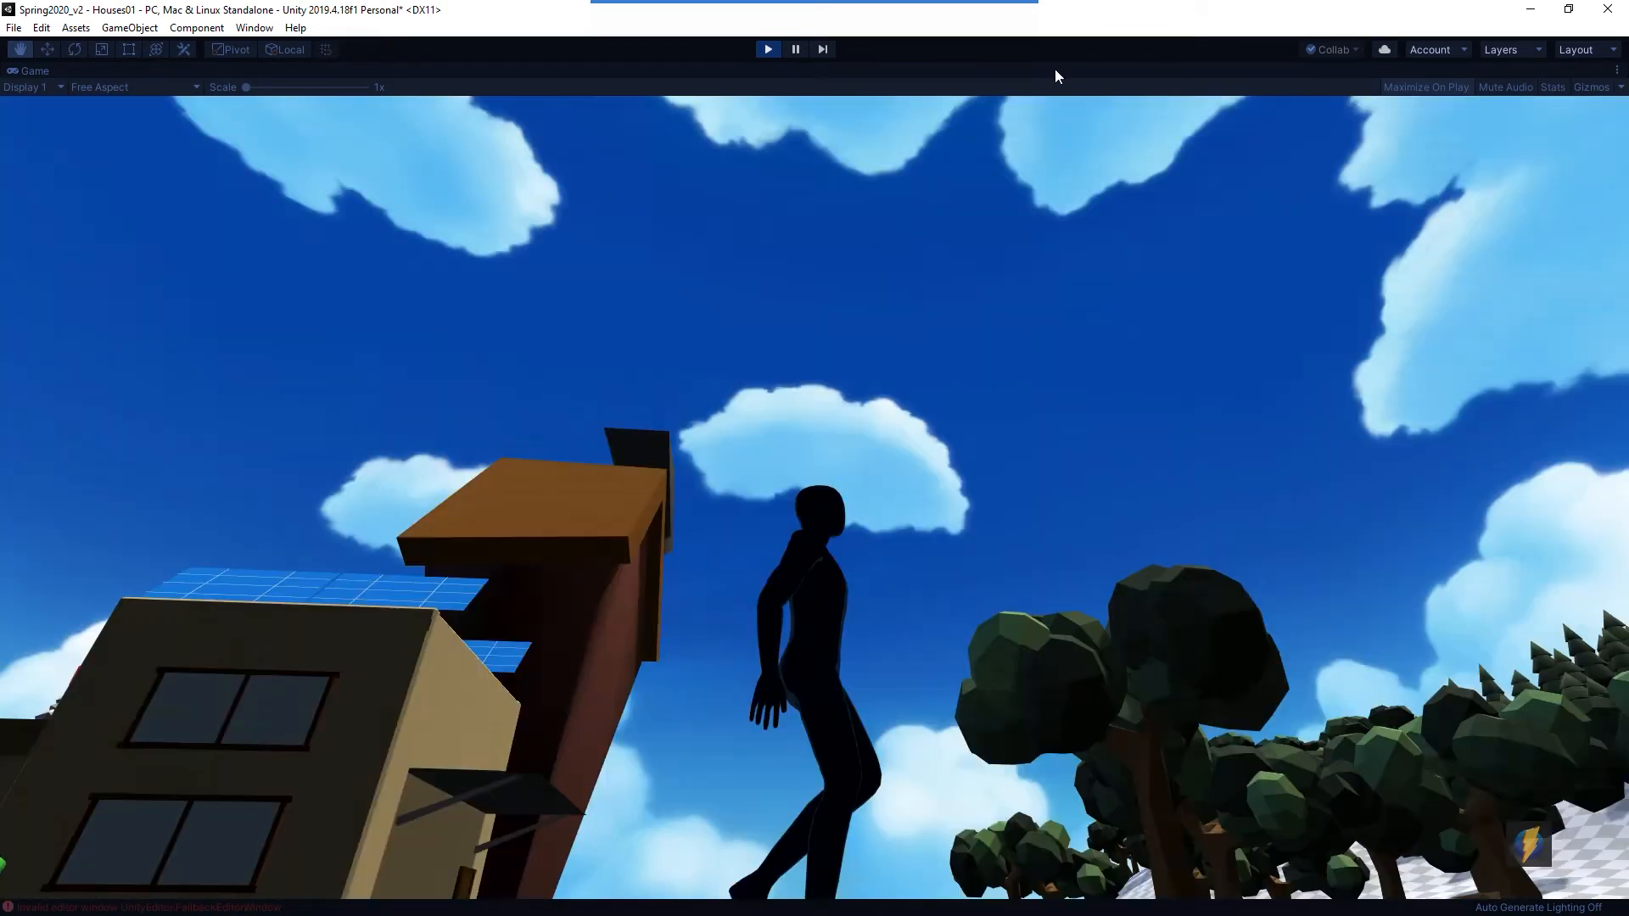
{"action": "key", "text": "ctrl+p"}
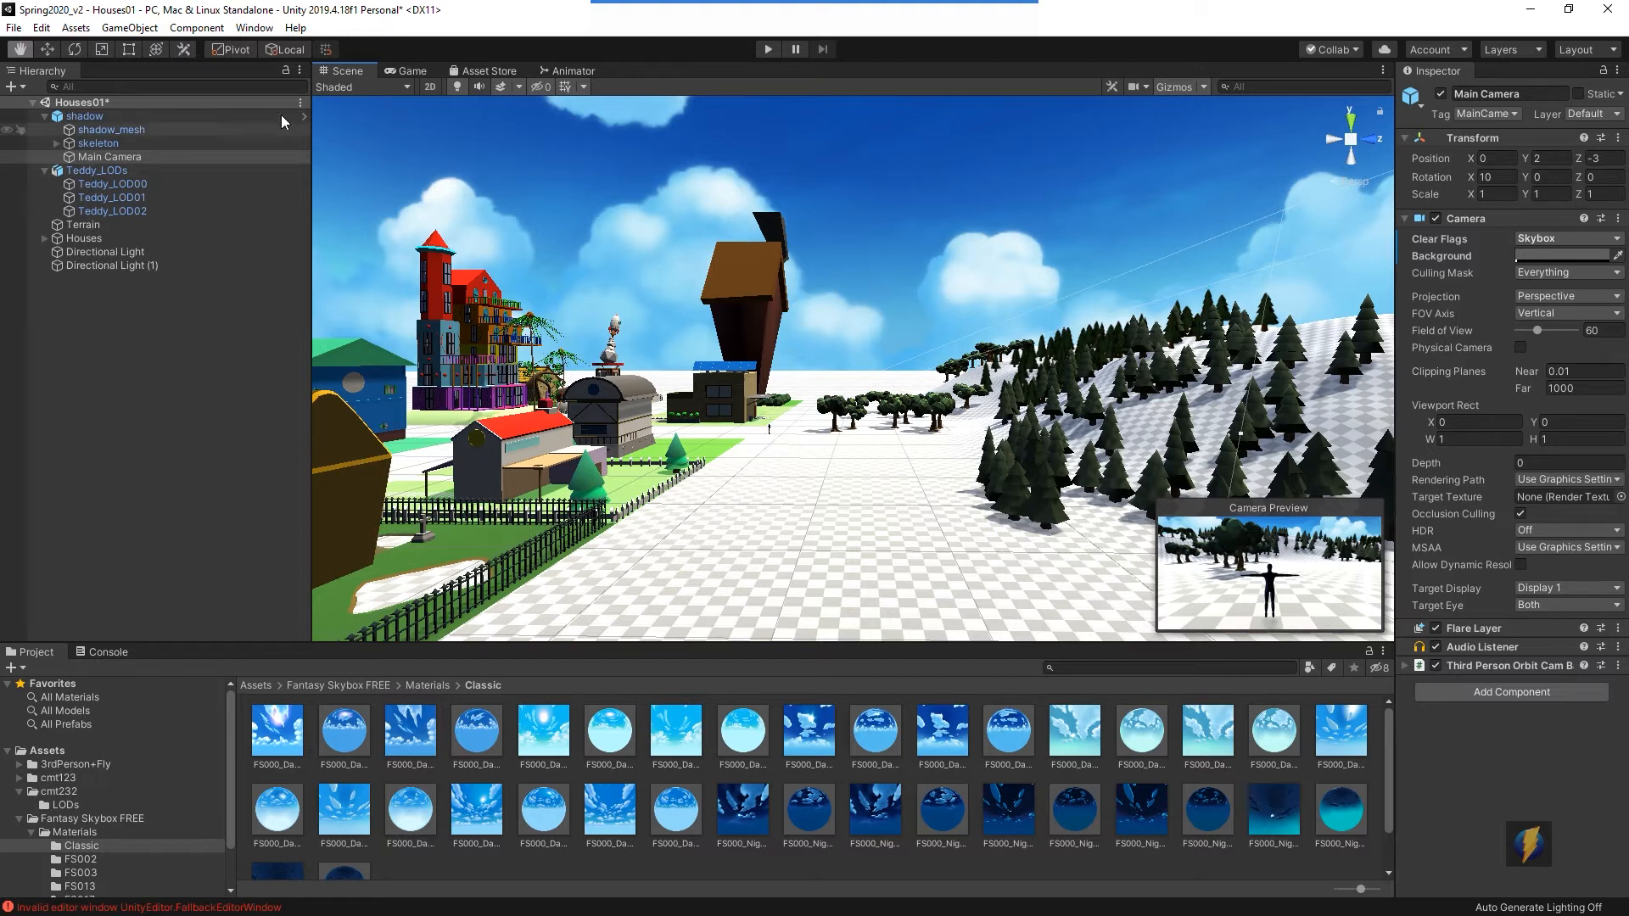
- Open the Lighting settings and set the Skybox Material to FS000_Night_02, then close the Lighting window
{"action": "left_click", "coordinate": [254, 27]}
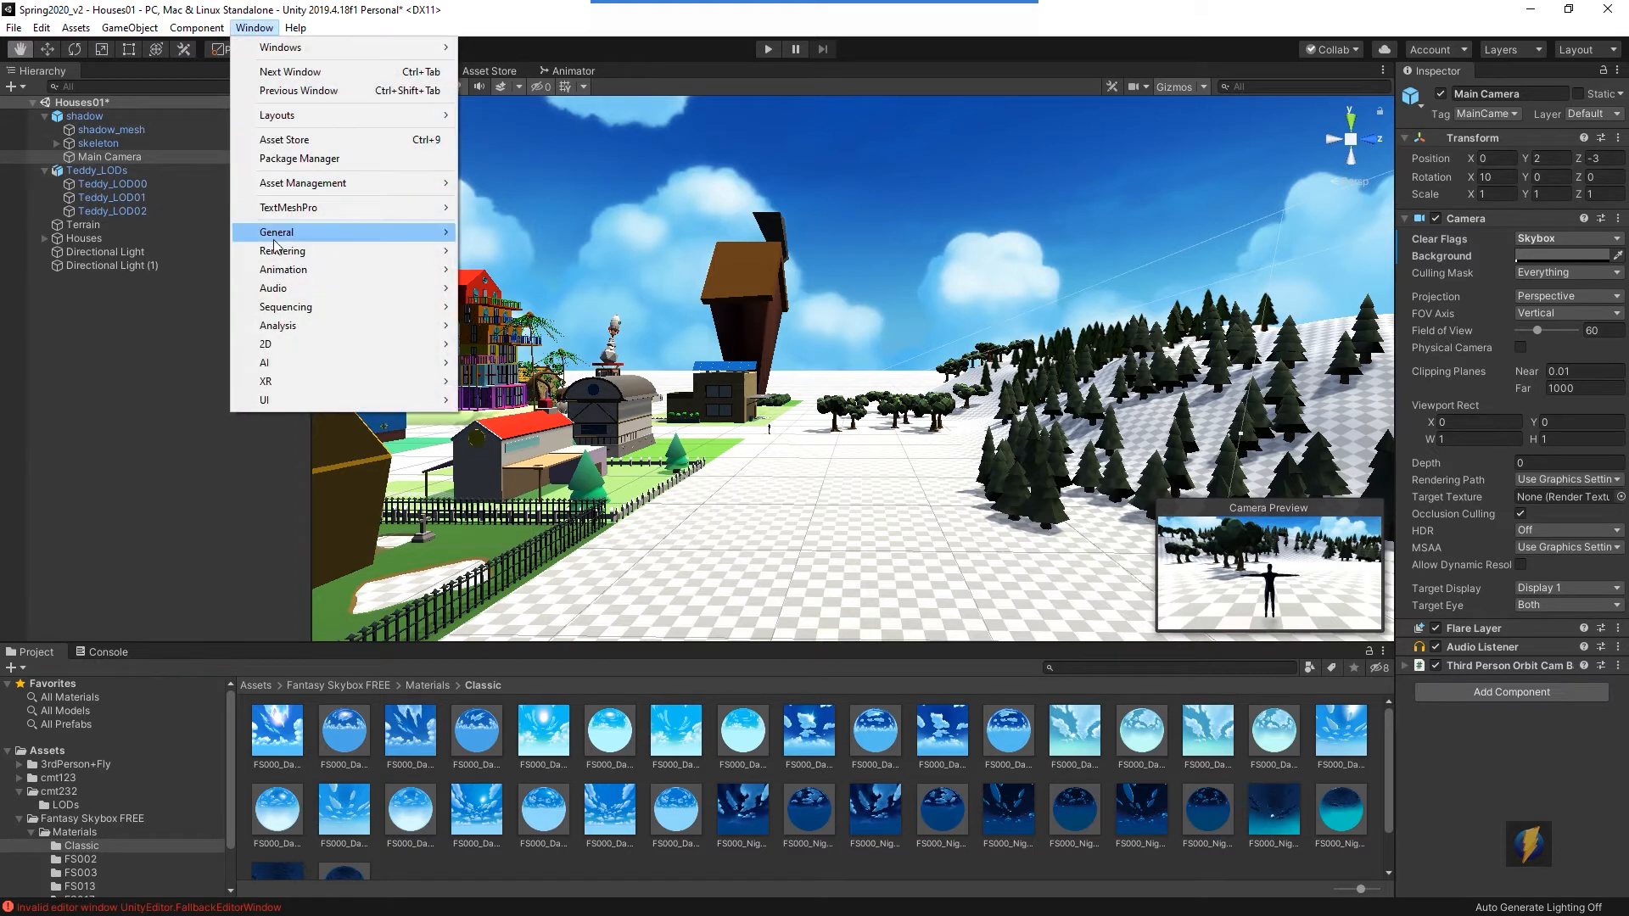
{"action": "mouse_move", "coordinate": [285, 255]}
{"action": "left_click", "coordinate": [556, 252]}
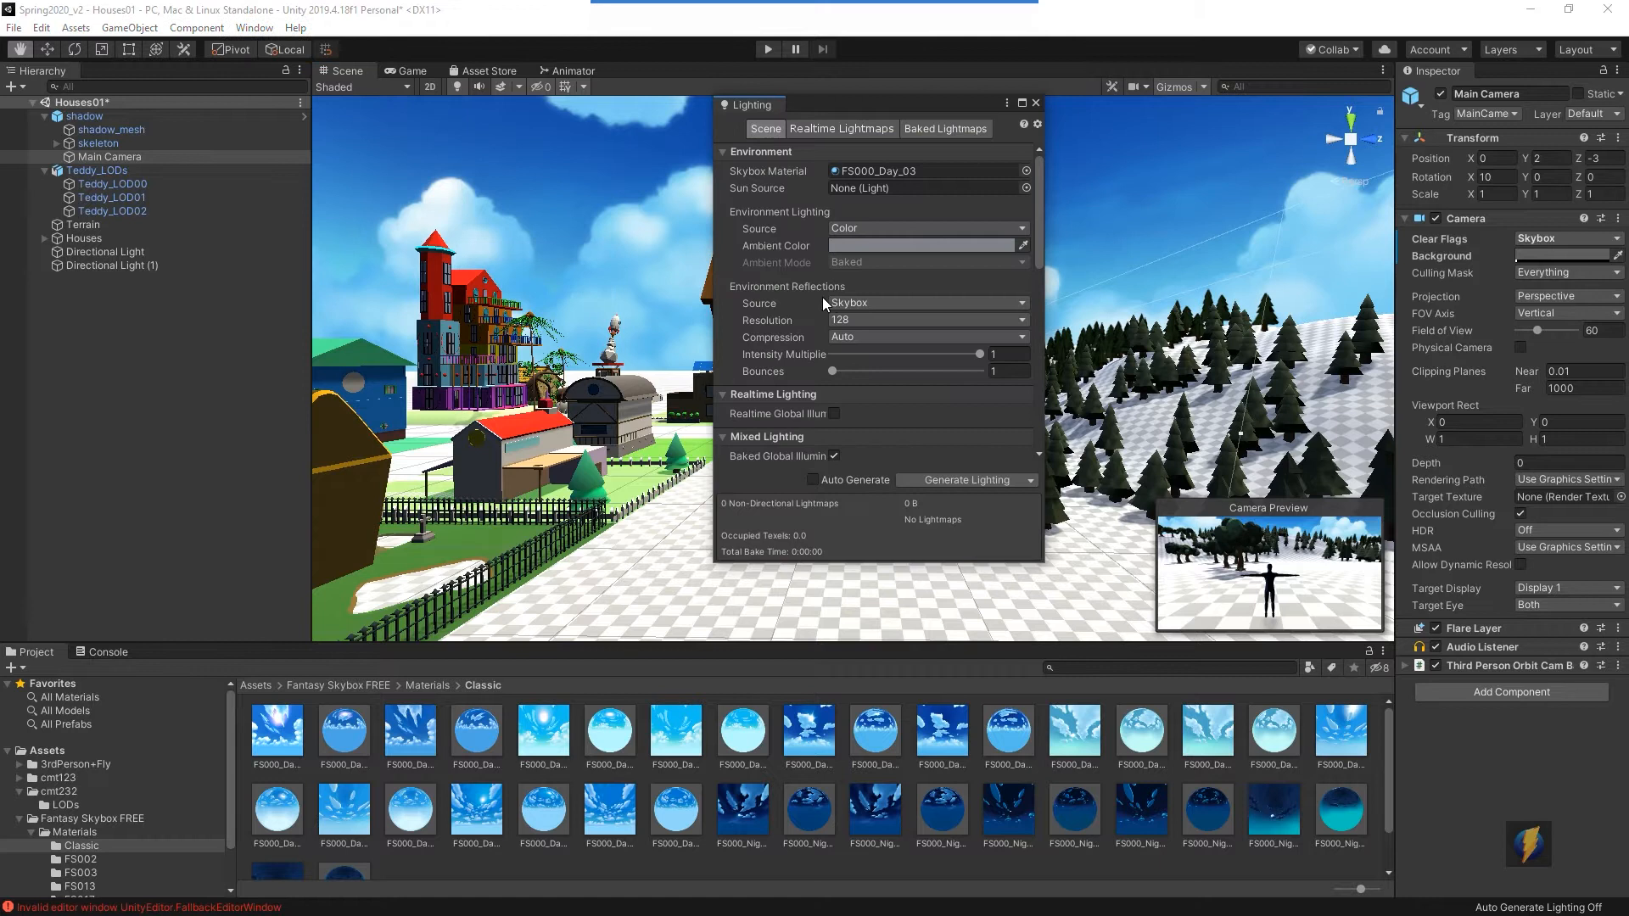
{"action": "left_click", "coordinate": [1027, 171]}
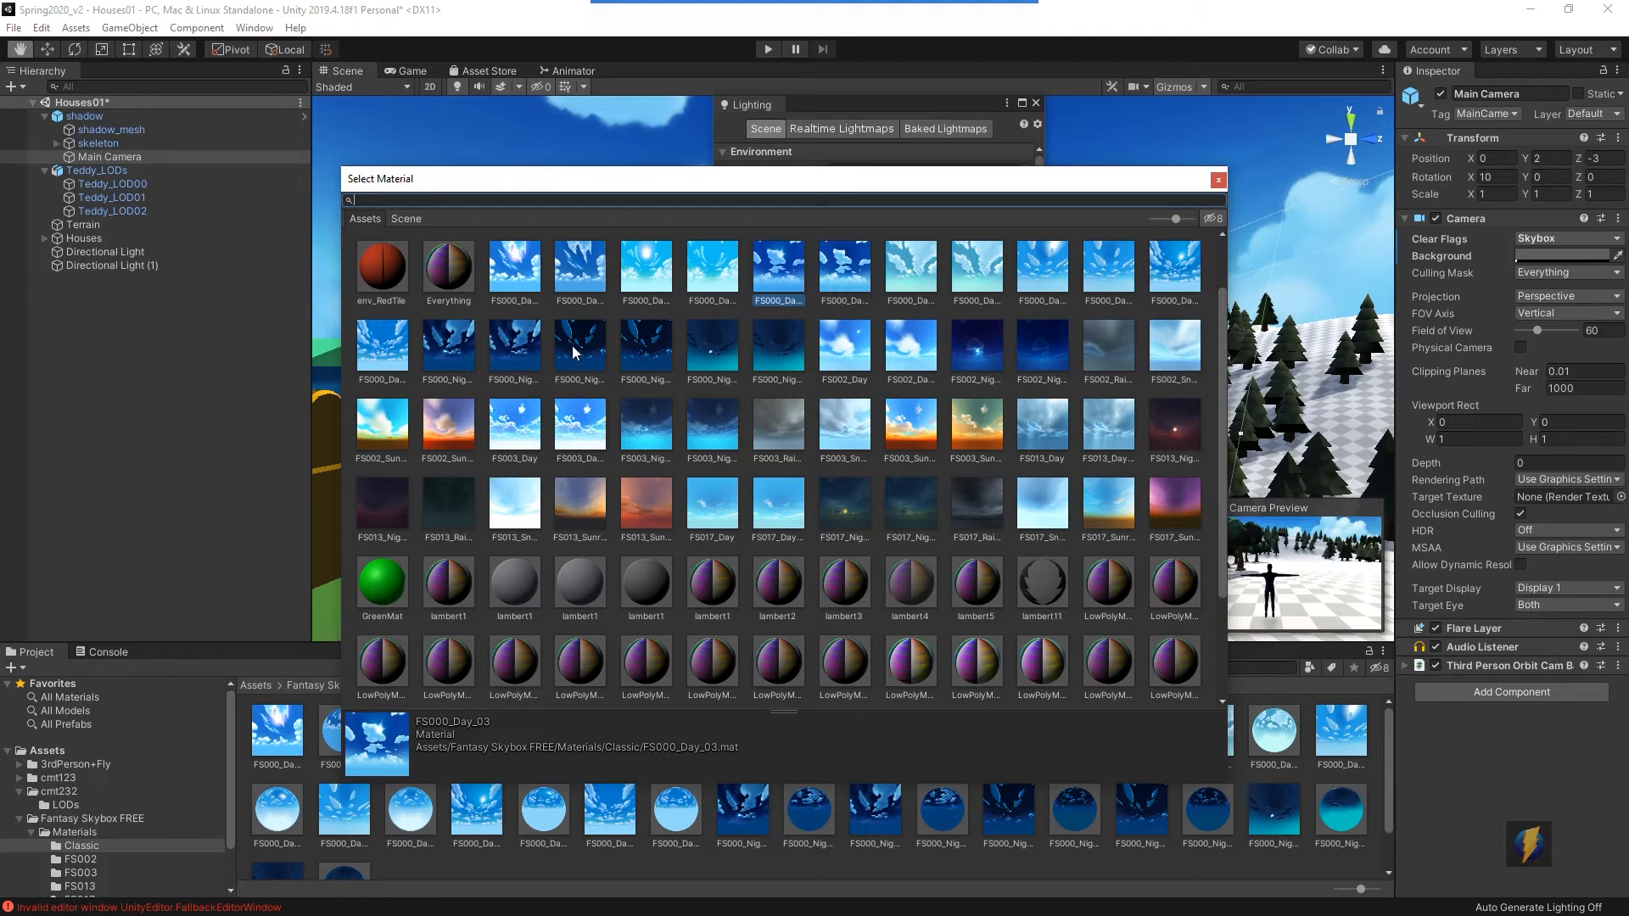
{"action": "left_click", "coordinate": [514, 358]}
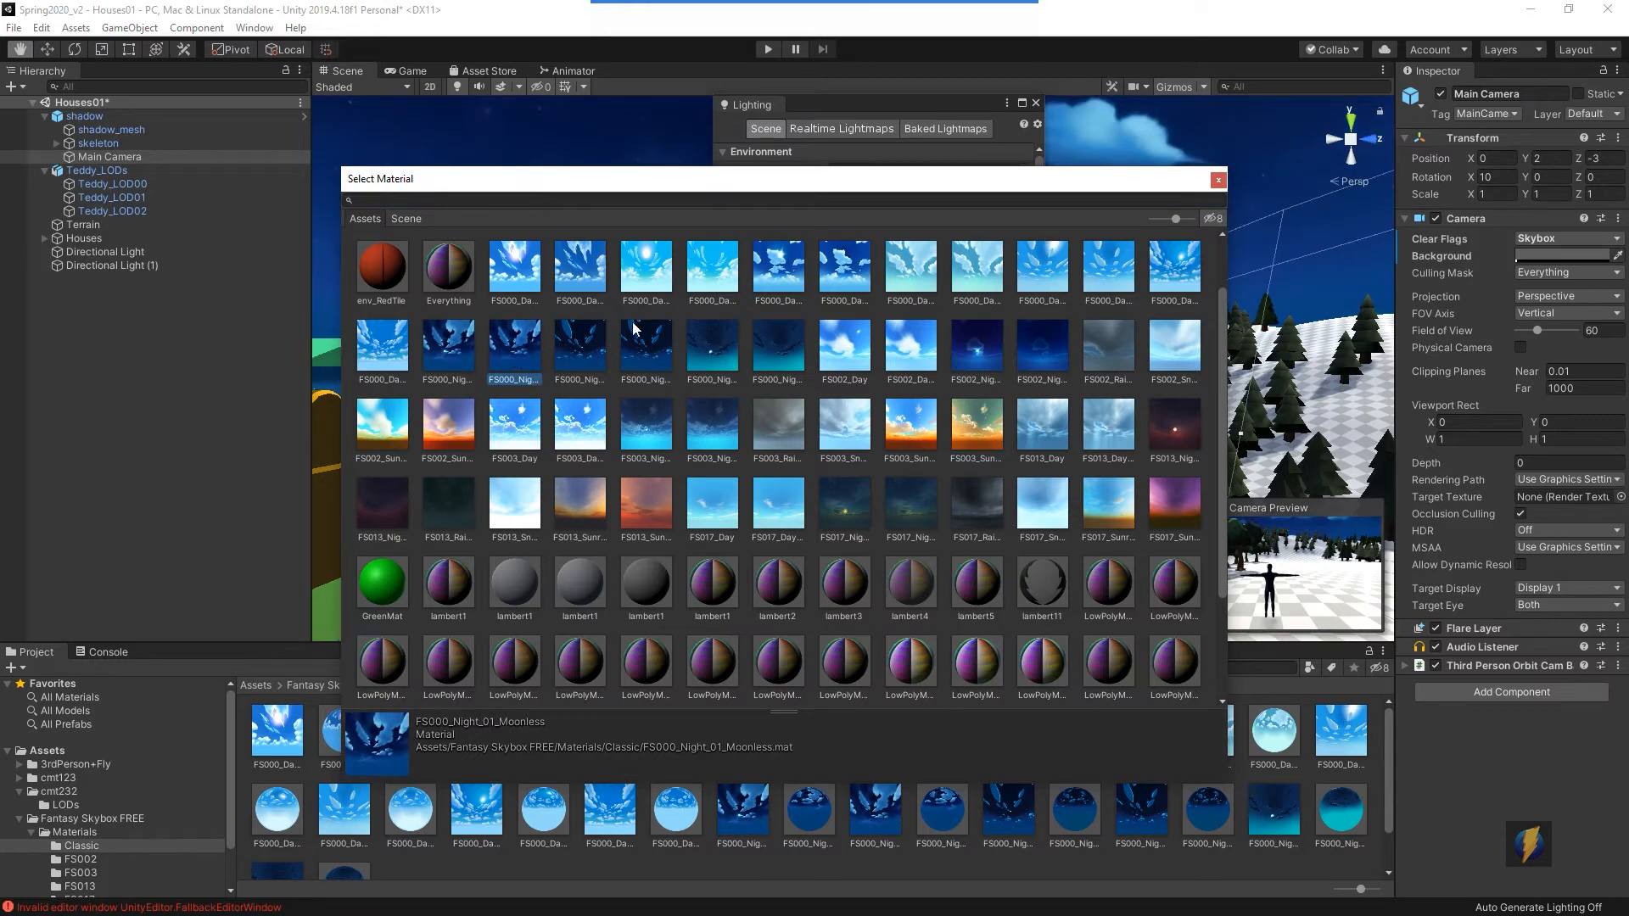
{"action": "double_click", "coordinate": [588, 342]}
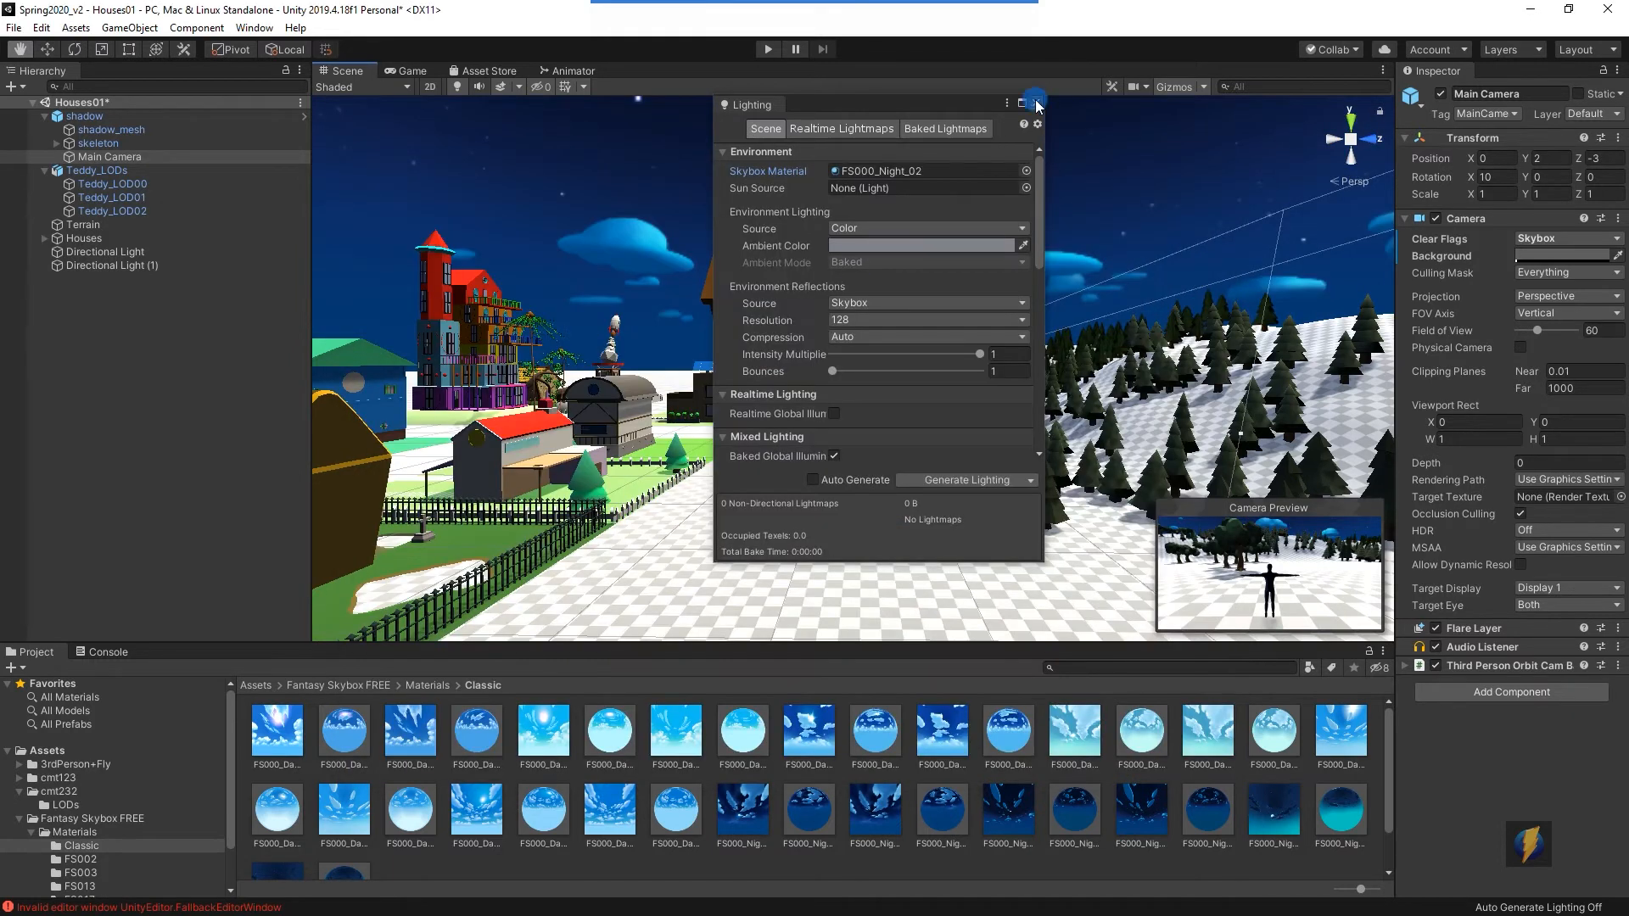
{"action": "left_click", "coordinate": [1036, 103]}
- Test the night skybox in Play mode by walking the character forward, then stop playing
{"action": "left_click", "coordinate": [767, 49]}
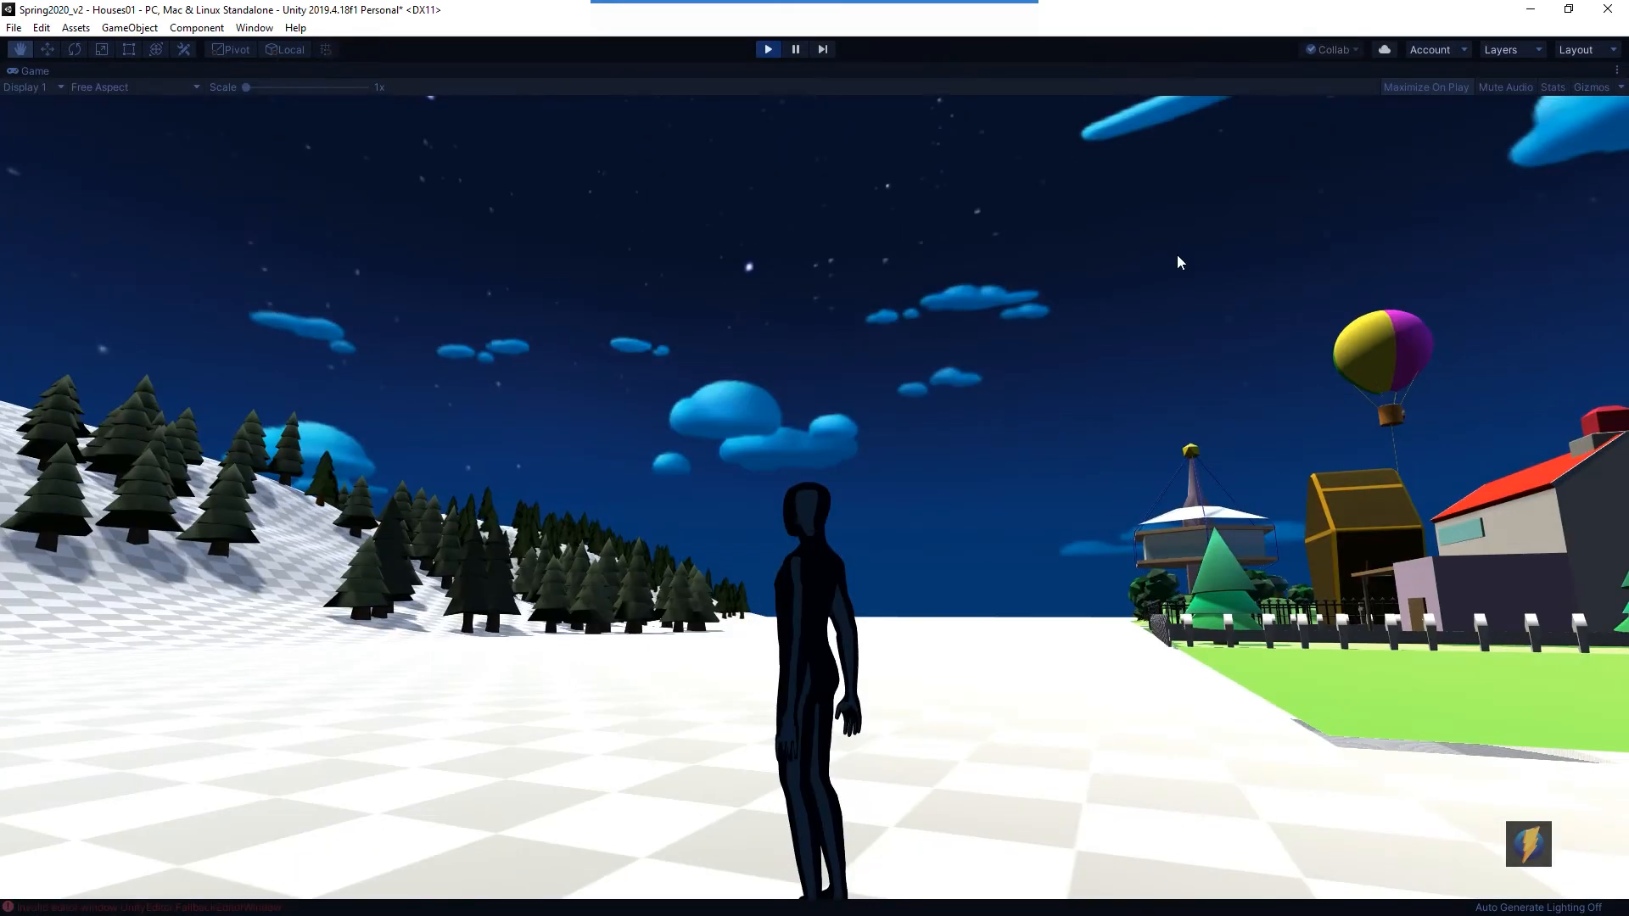
{"action": "key", "text": "w"}
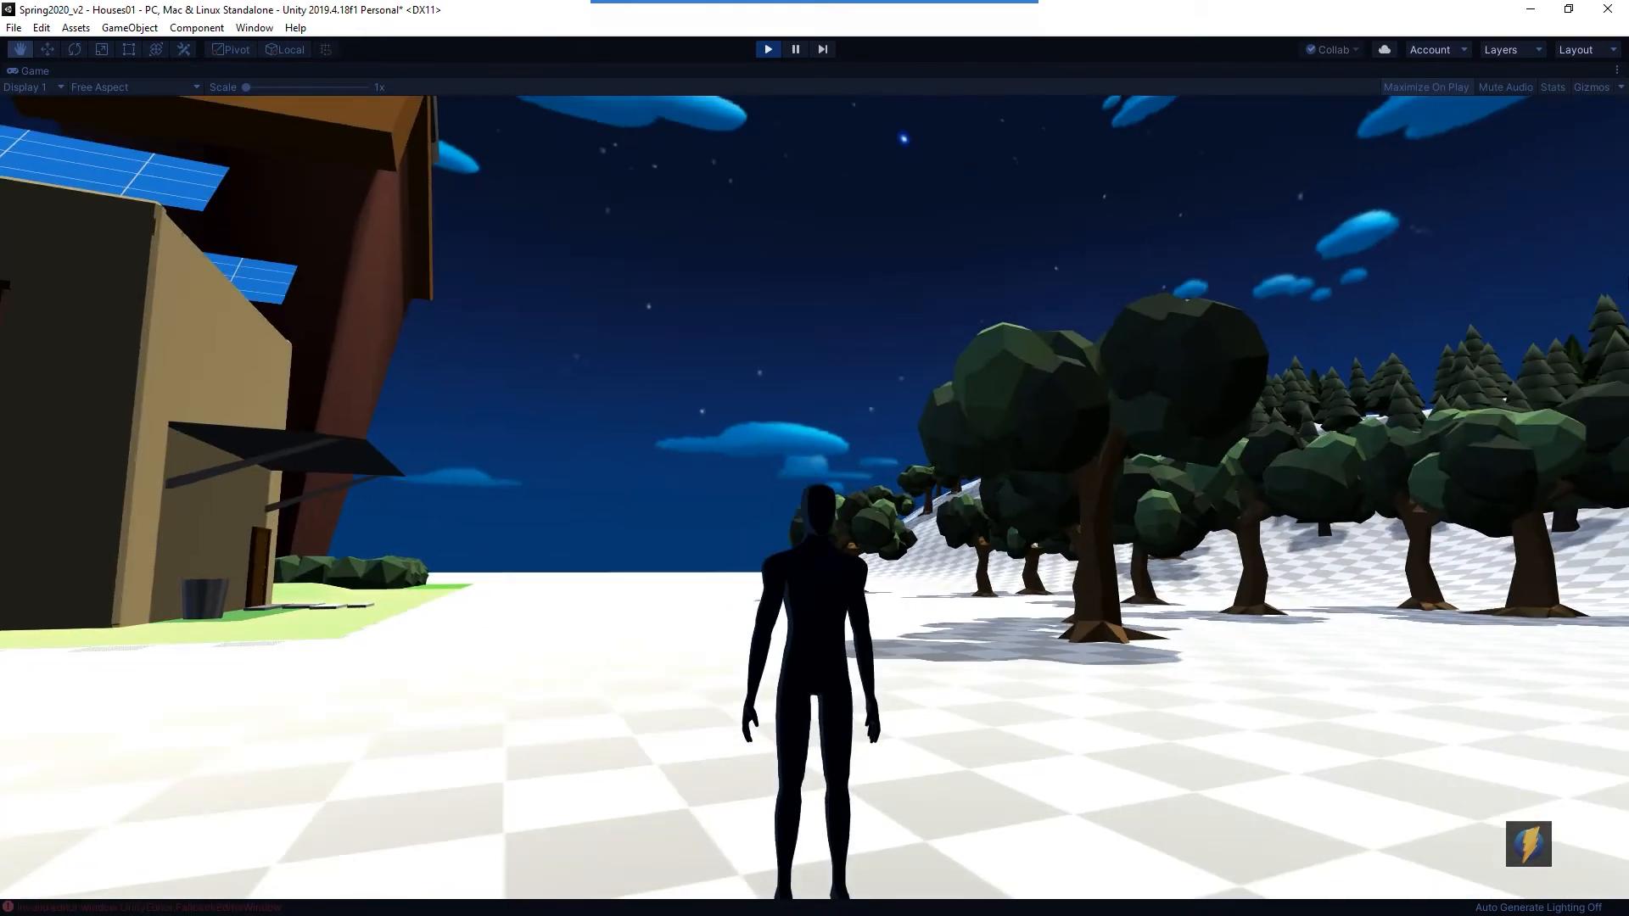
{"action": "key", "text": "w"}
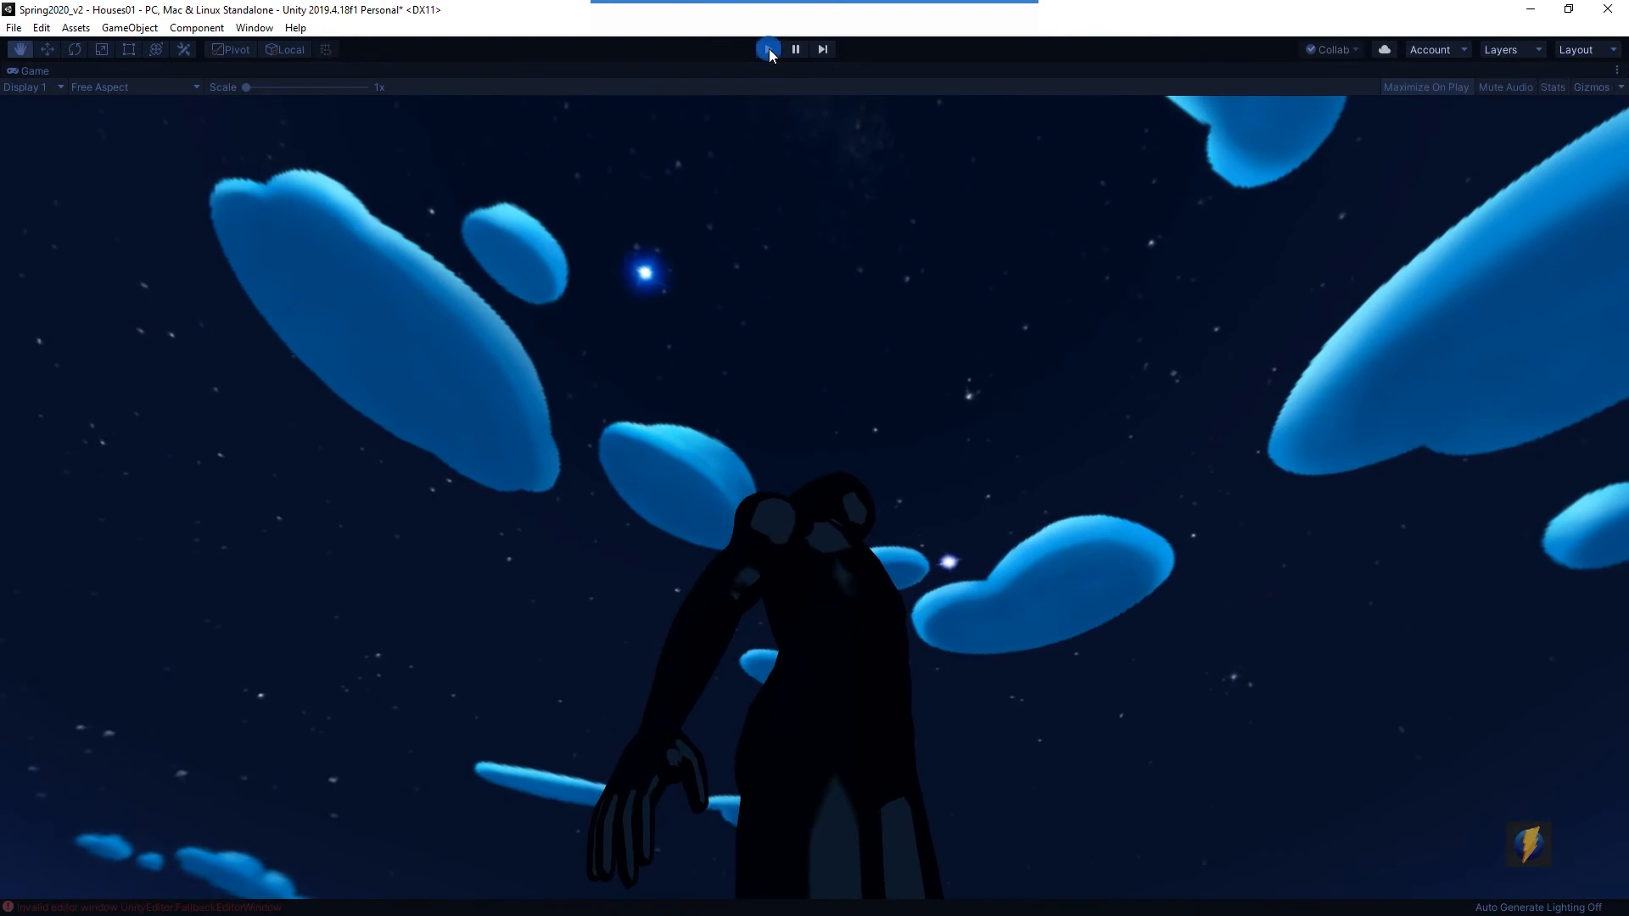
{"action": "left_click", "coordinate": [767, 49]}
- Reopen the Lighting settings and change the Skybox Material to FS003_Sunrise
{"action": "left_click", "coordinate": [254, 27]}
{"action": "mouse_move", "coordinate": [307, 251]}
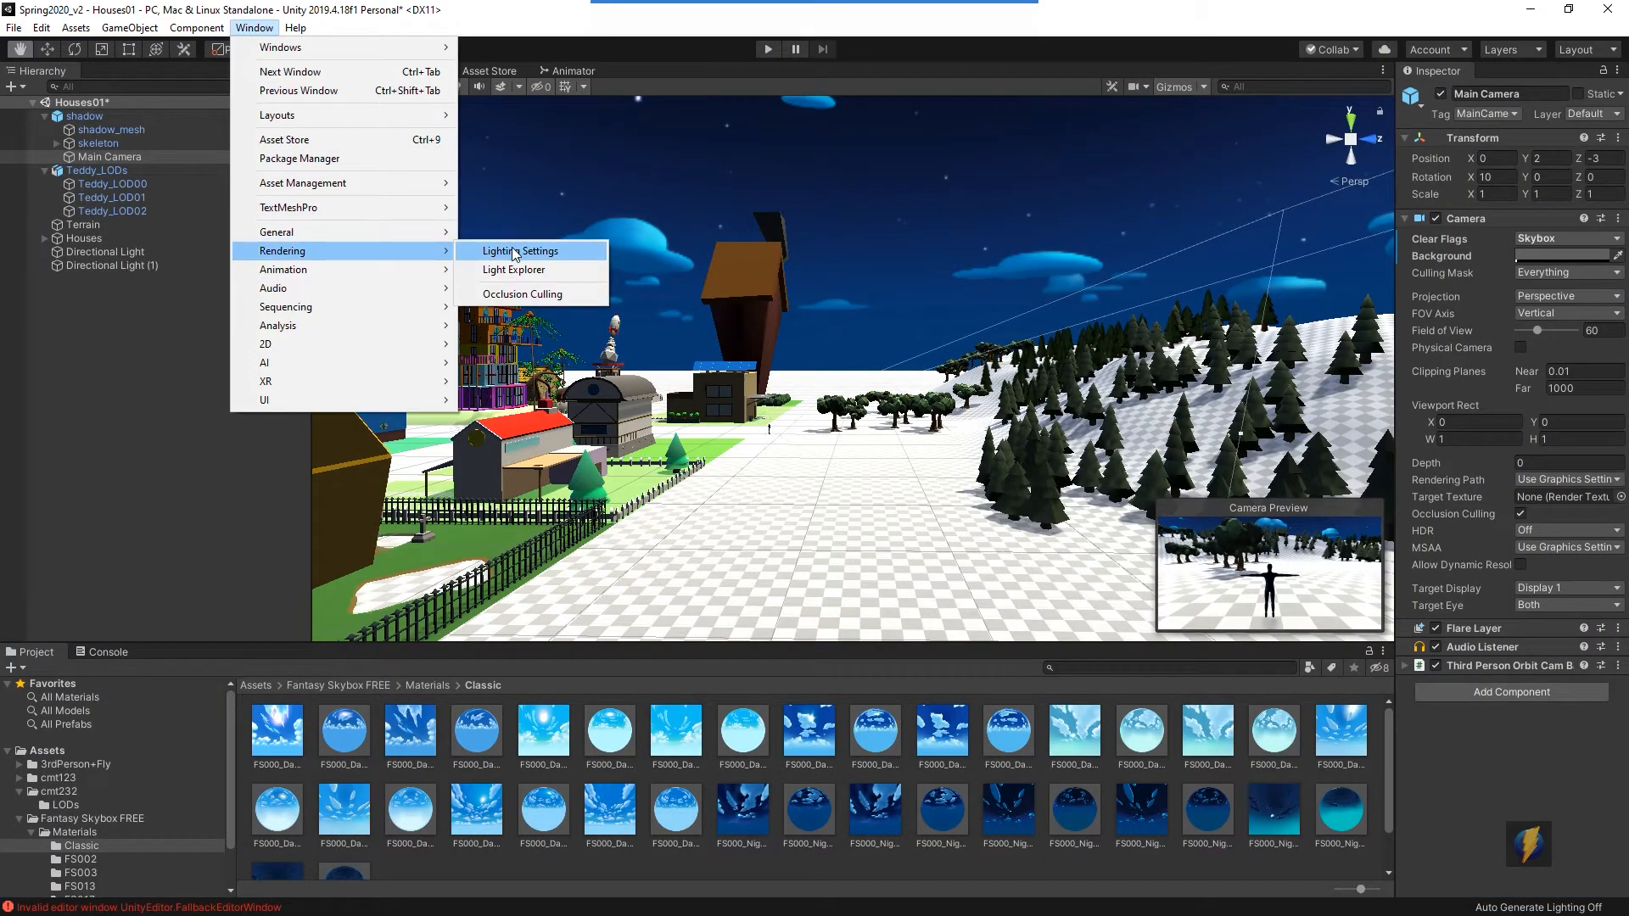
{"action": "left_click", "coordinate": [515, 252]}
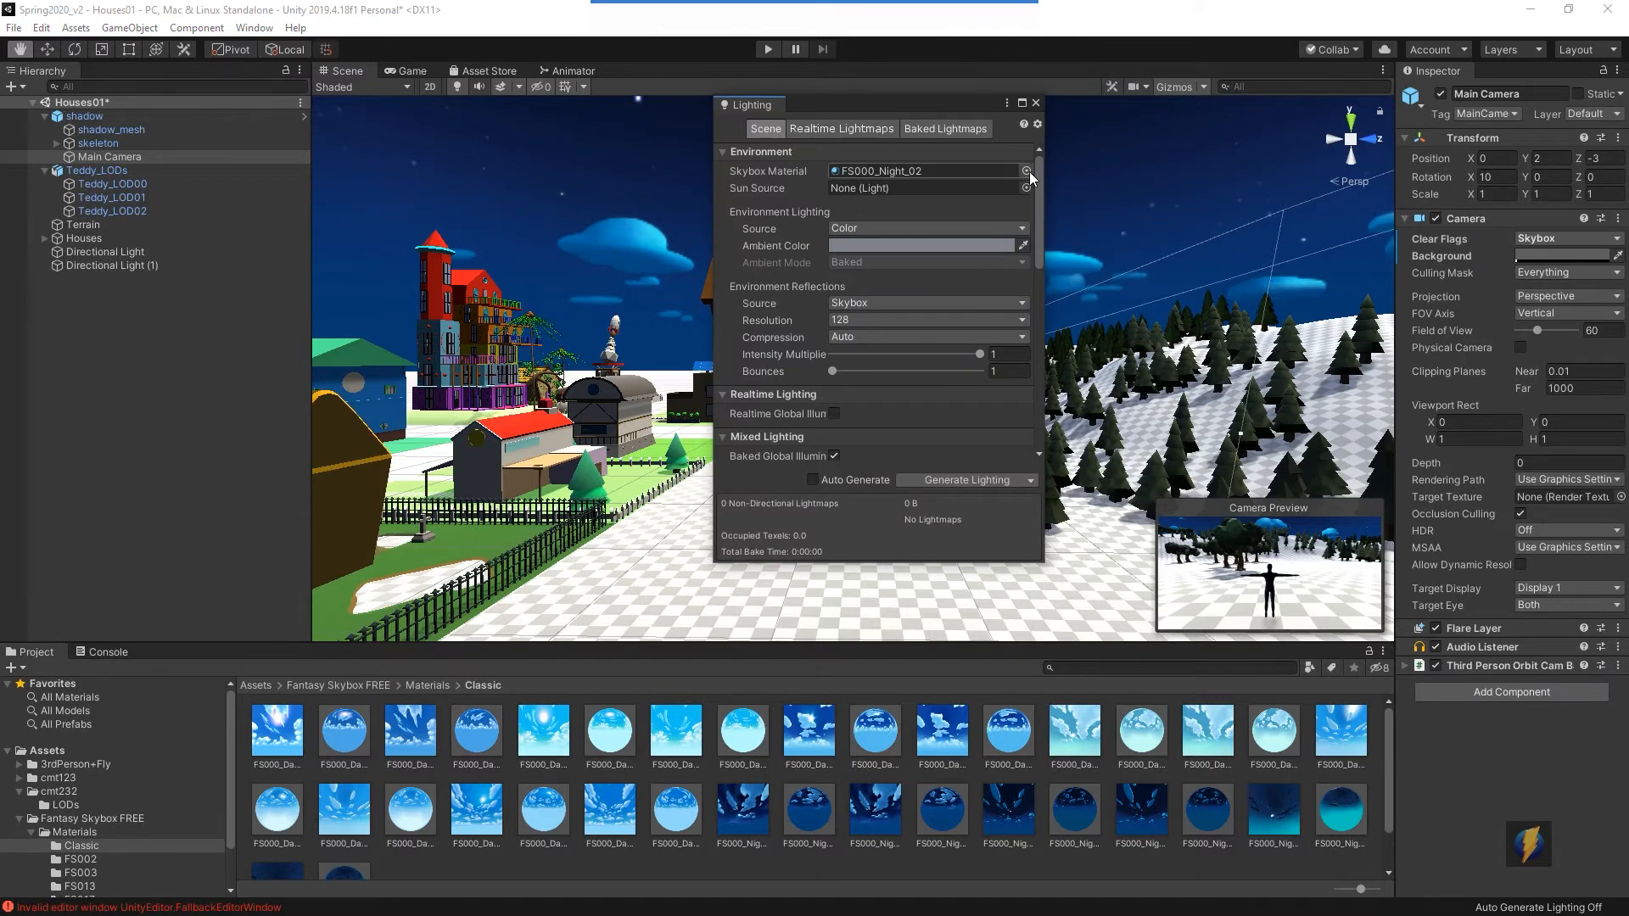
{"action": "left_click", "coordinate": [1026, 171]}
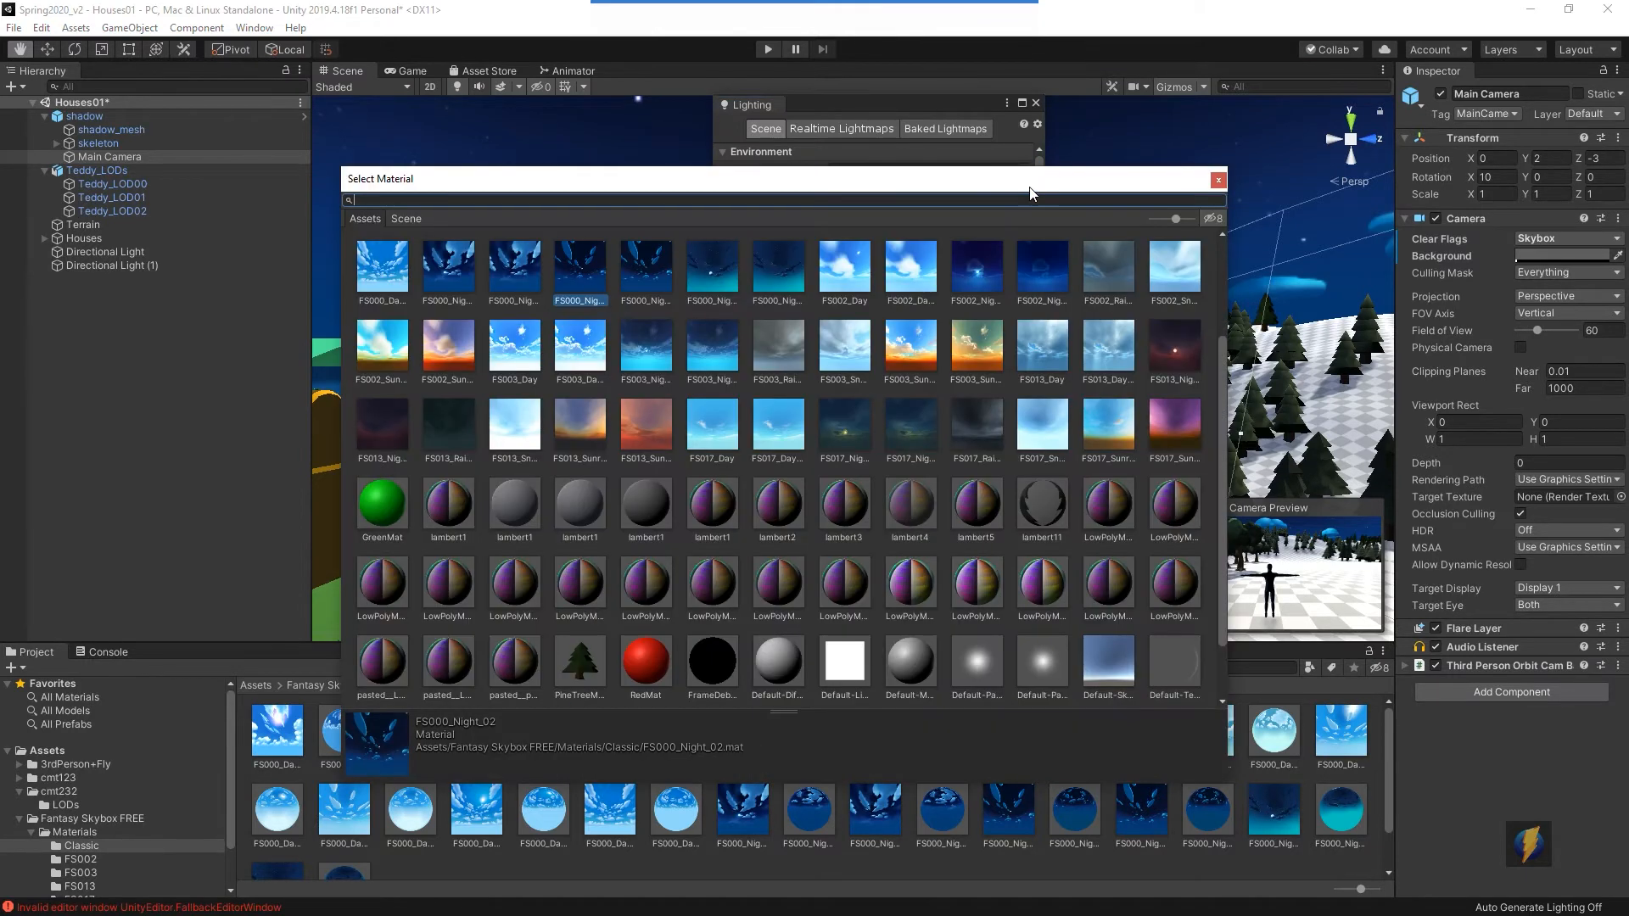
{"action": "left_click", "coordinate": [912, 348]}
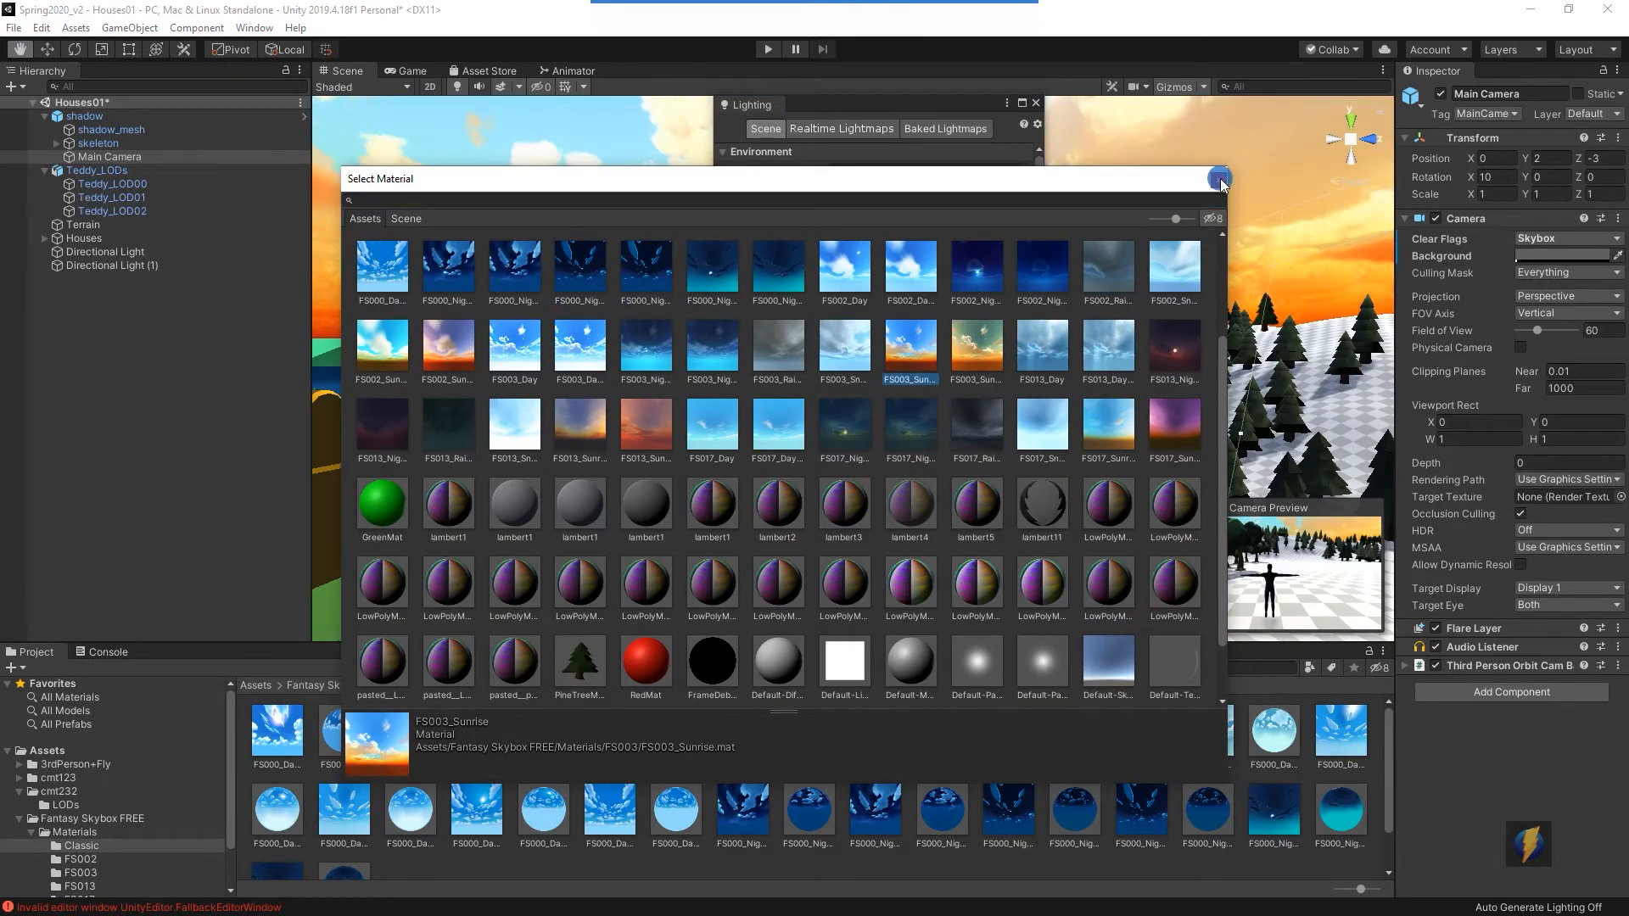
{"action": "left_click", "coordinate": [1218, 179]}
- Preview the sunrise skybox in Play mode, close the Lighting window and stop playing
{"action": "left_click", "coordinate": [766, 49]}
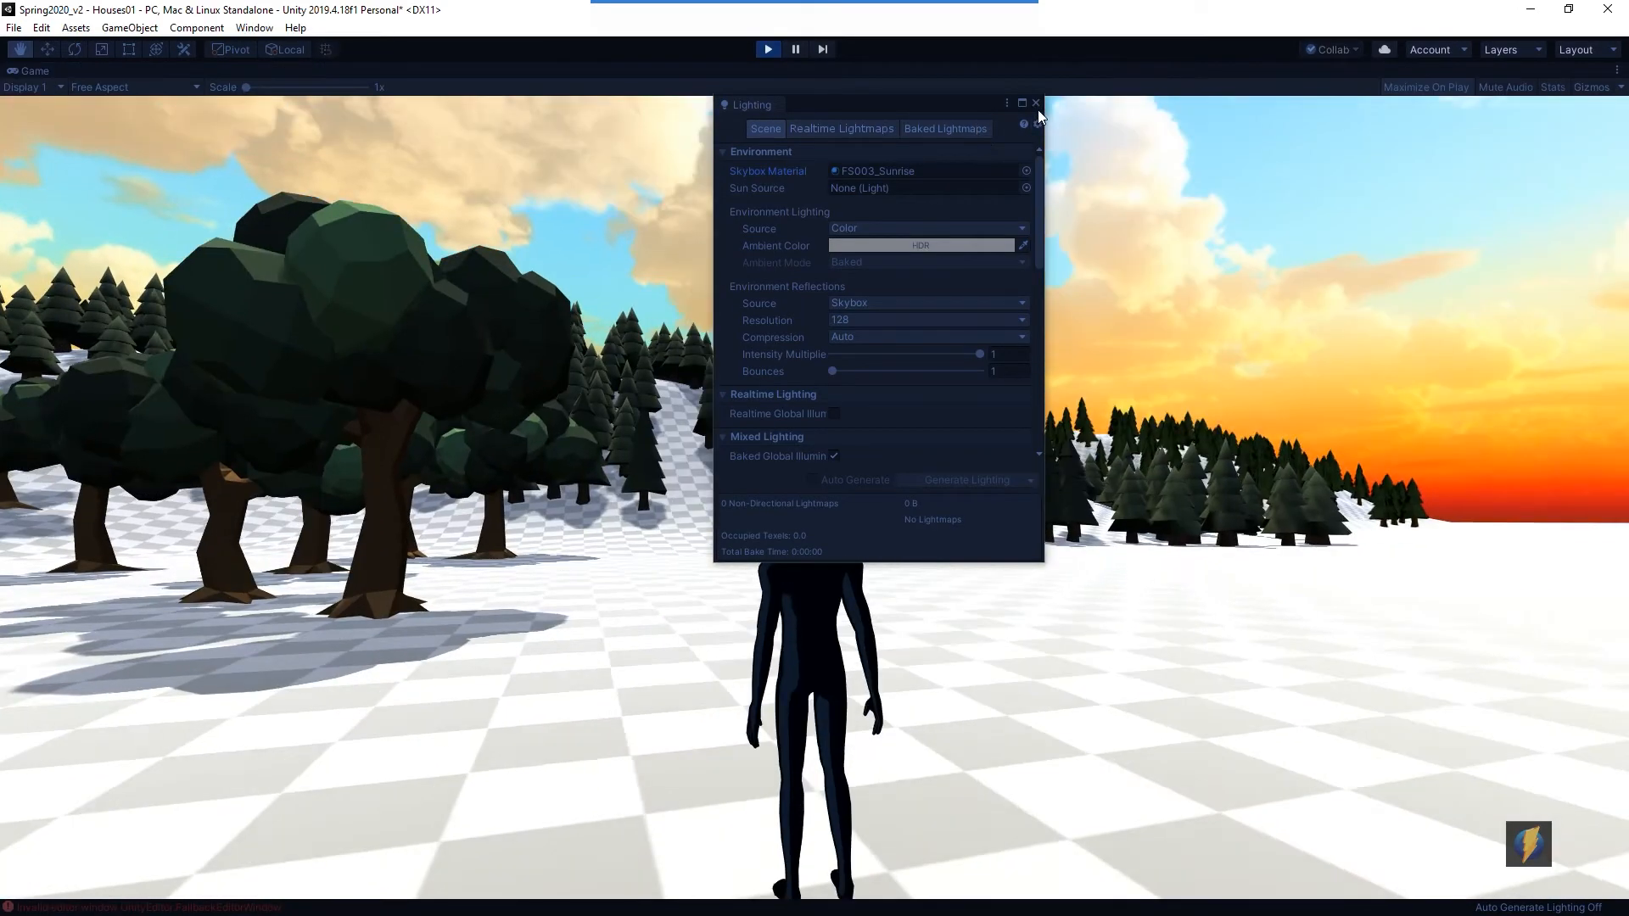
{"action": "left_click", "coordinate": [1035, 103]}
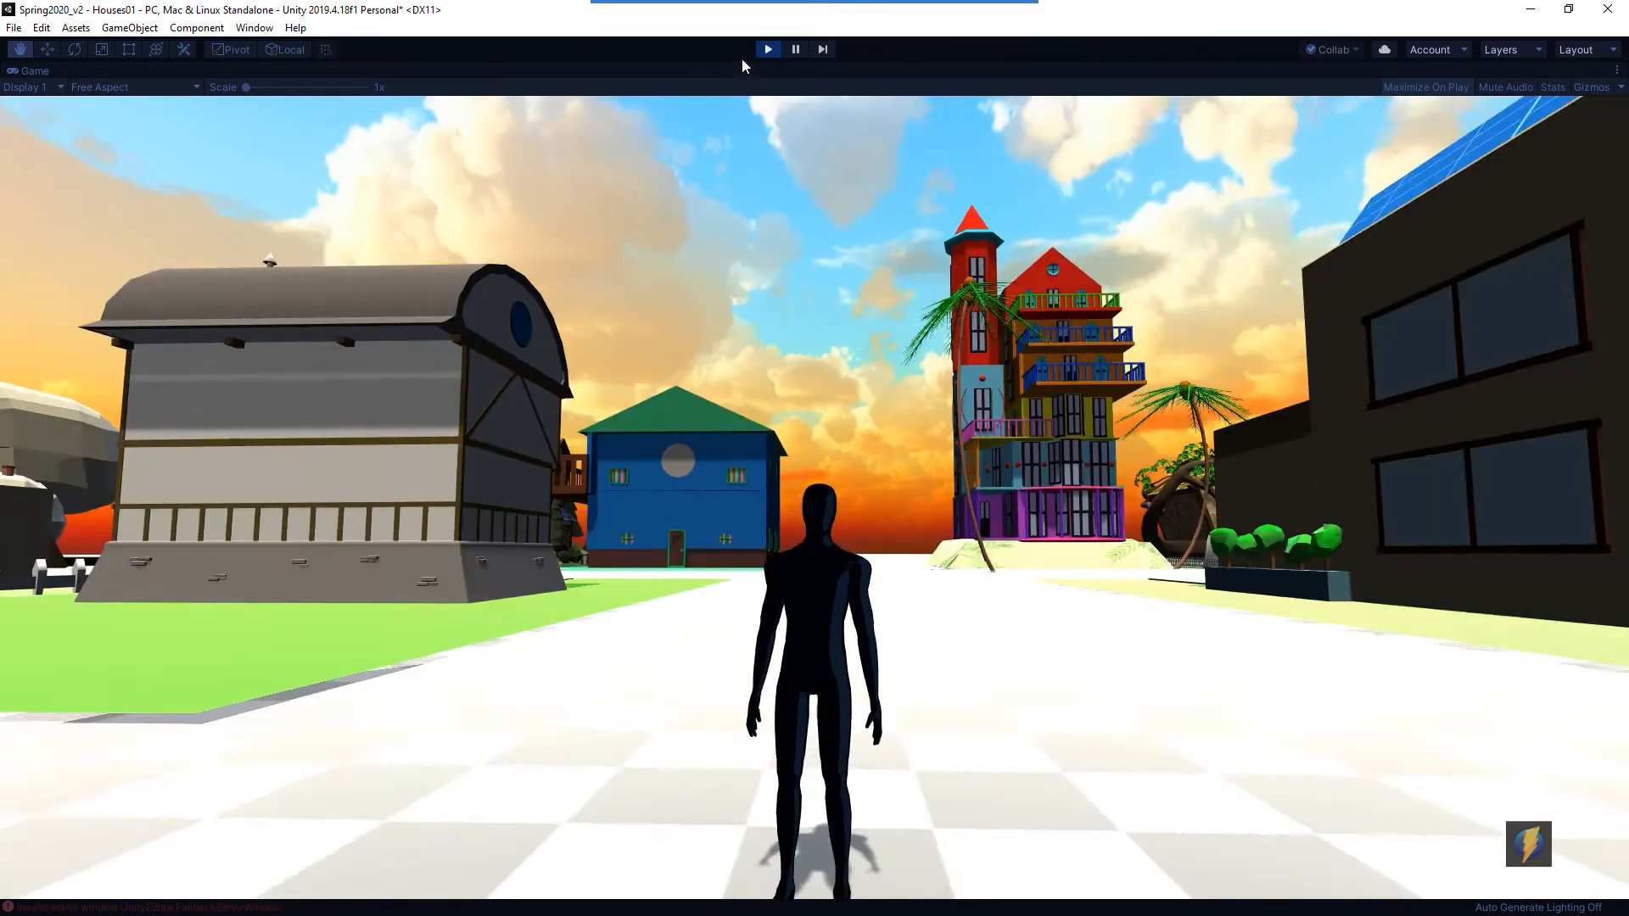
{"action": "left_click", "coordinate": [767, 51]}
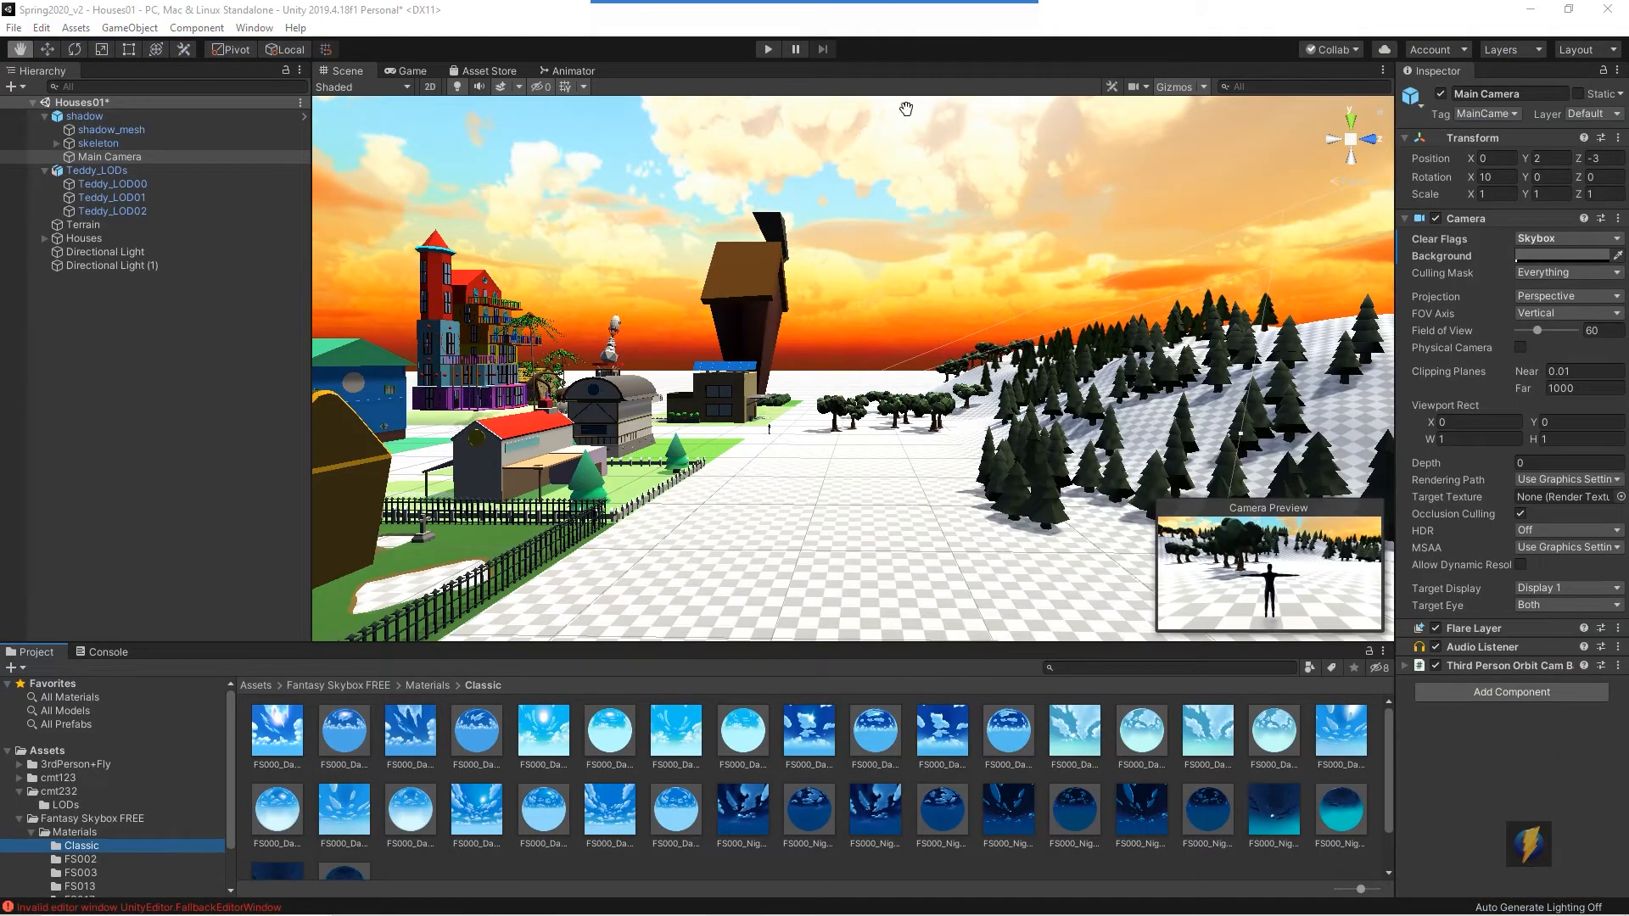
{"action": "left_click", "coordinate": [878, 33]}
{"action": "mouse_move", "coordinate": [757, 324]}
{"action": "left_mouse_down"}
{"action": "mouse_move", "coordinate": [353, 684]}
{"action": "mouse_move", "coordinate": [117, 844]}
{"action": "left_mouse_up"}
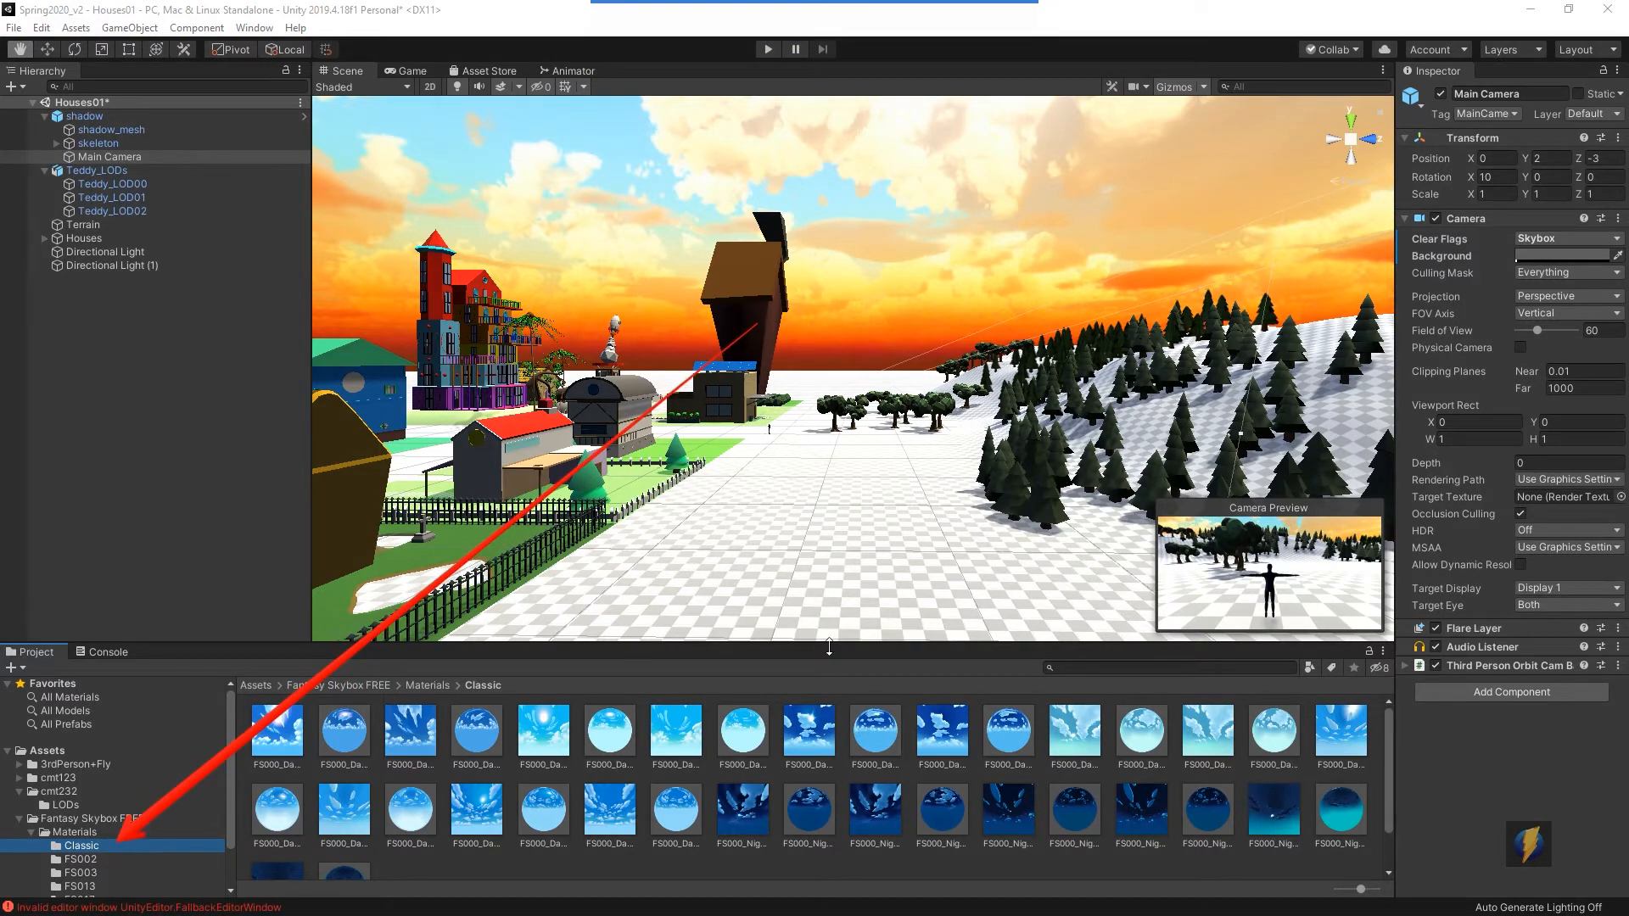
- Enlarge the Project panel and browse the Fantasy Skybox FS002, FS003, FS013 and FS017 material folders
{"action": "left_click_drag", "start_coordinate": [834, 645], "coordinate": [820, 547]}
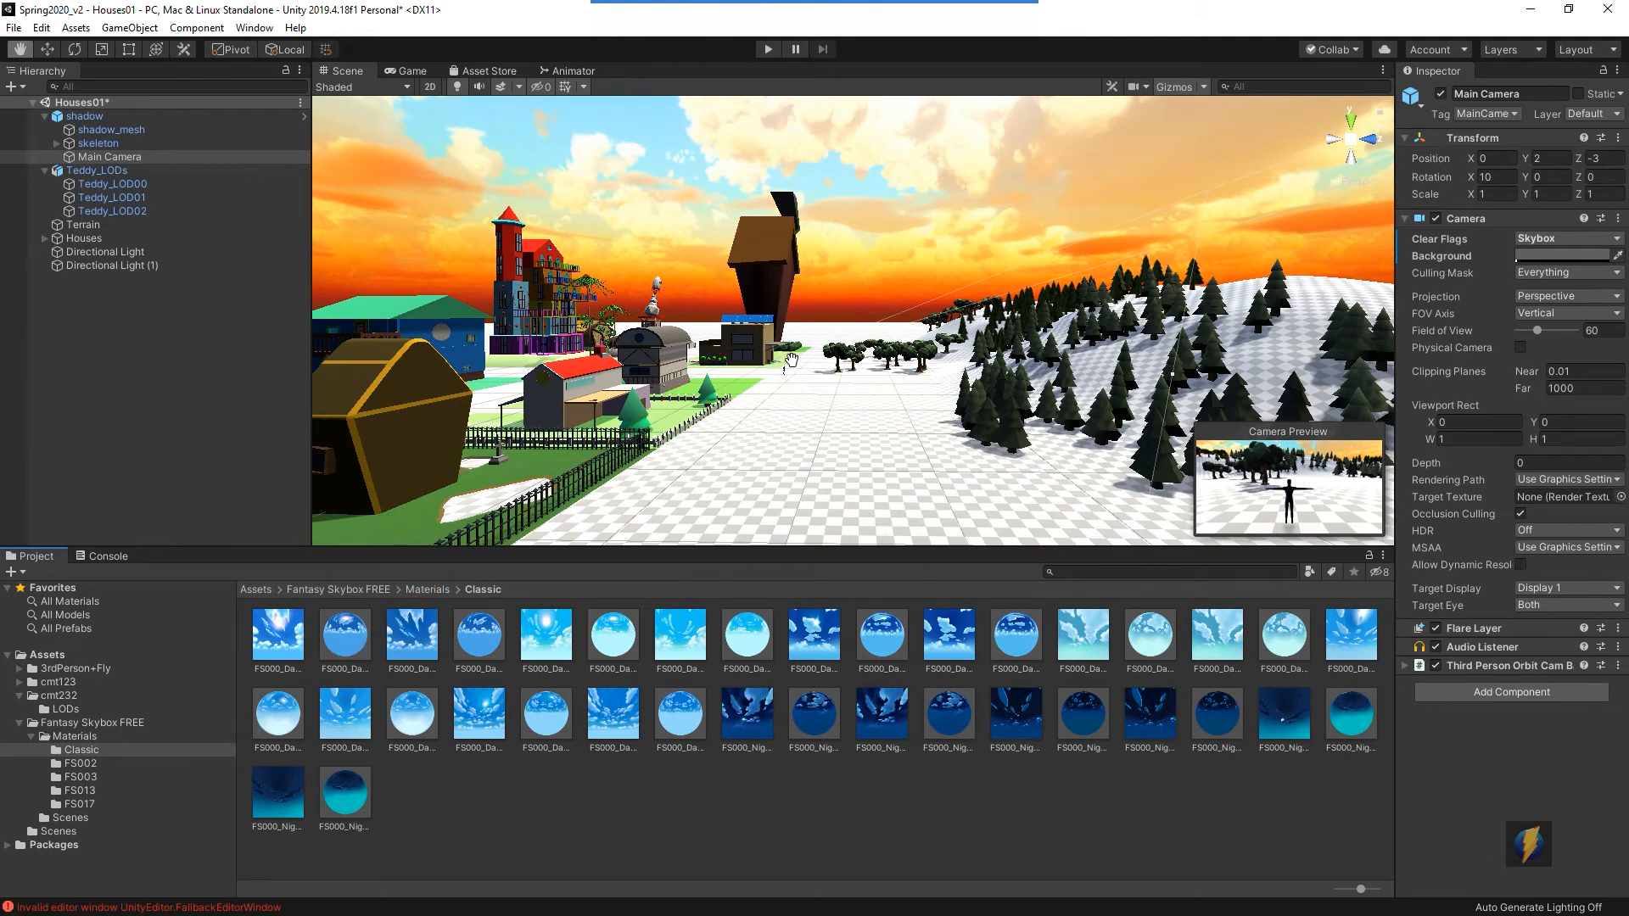
{"action": "left_click", "coordinate": [85, 763]}
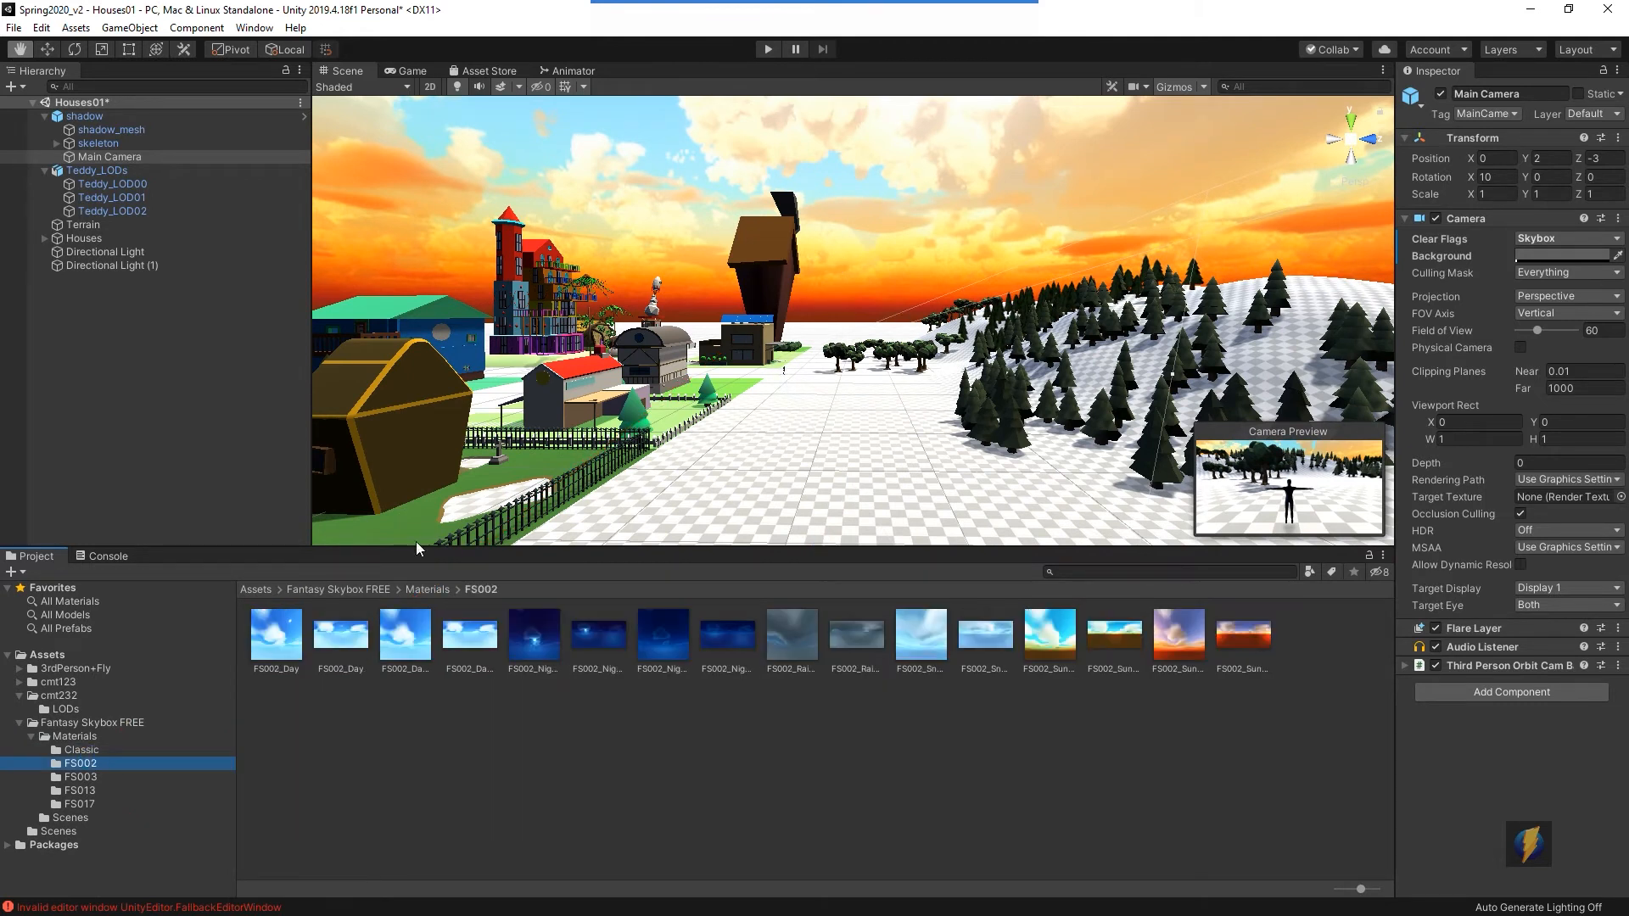
{"action": "left_click", "coordinate": [74, 777]}
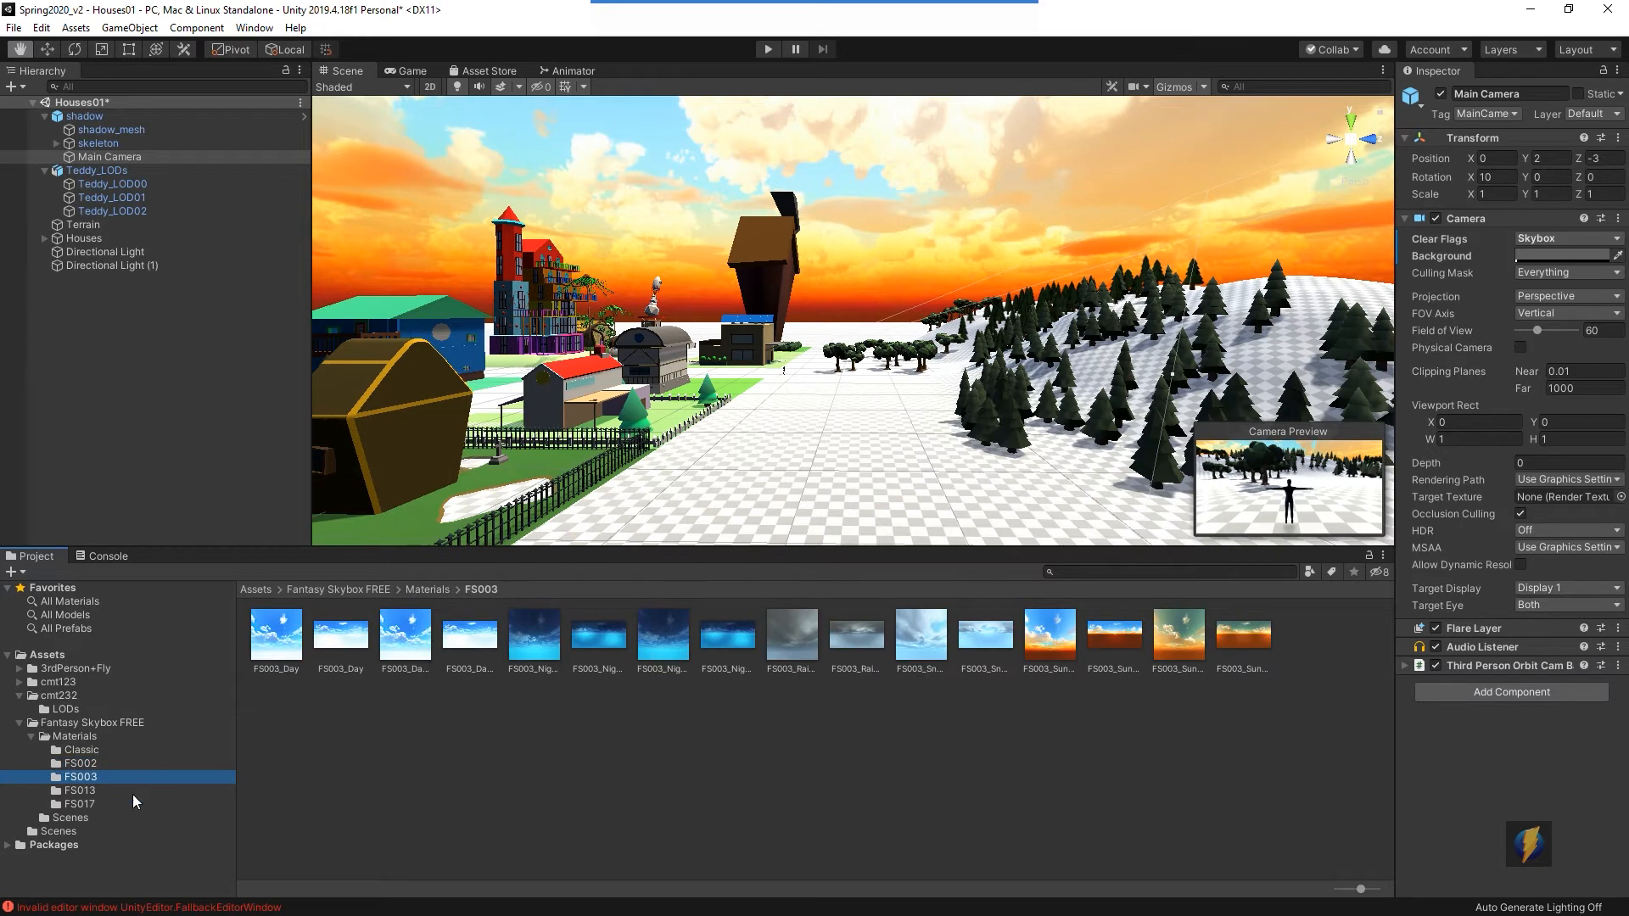
{"action": "left_click", "coordinate": [85, 790]}
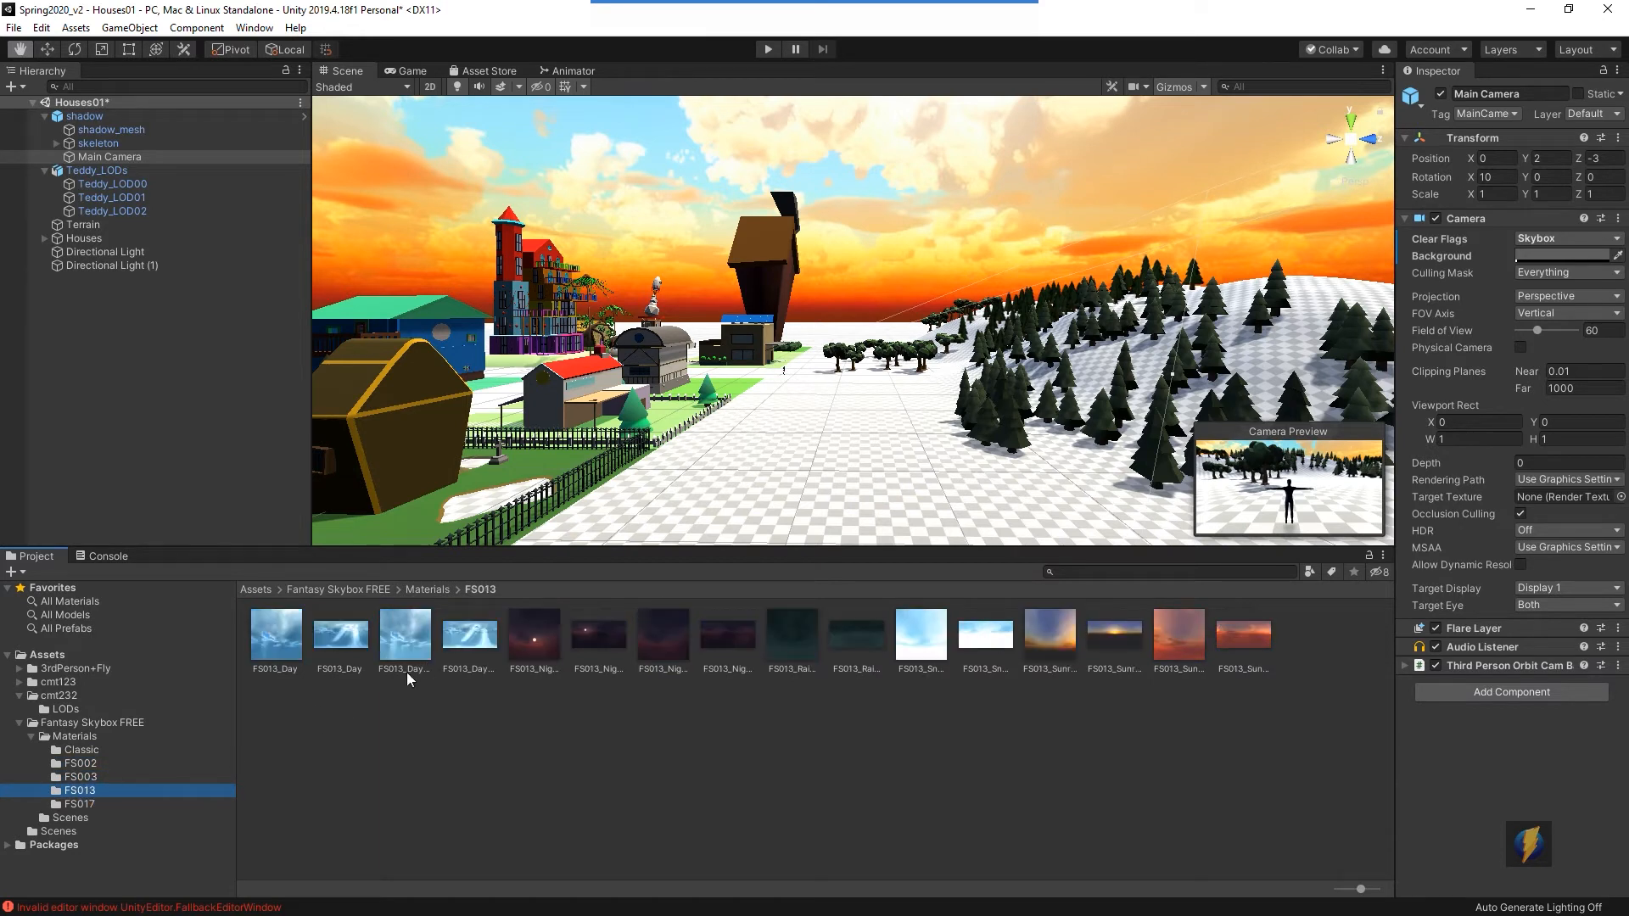
{"action": "left_click", "coordinate": [97, 804]}
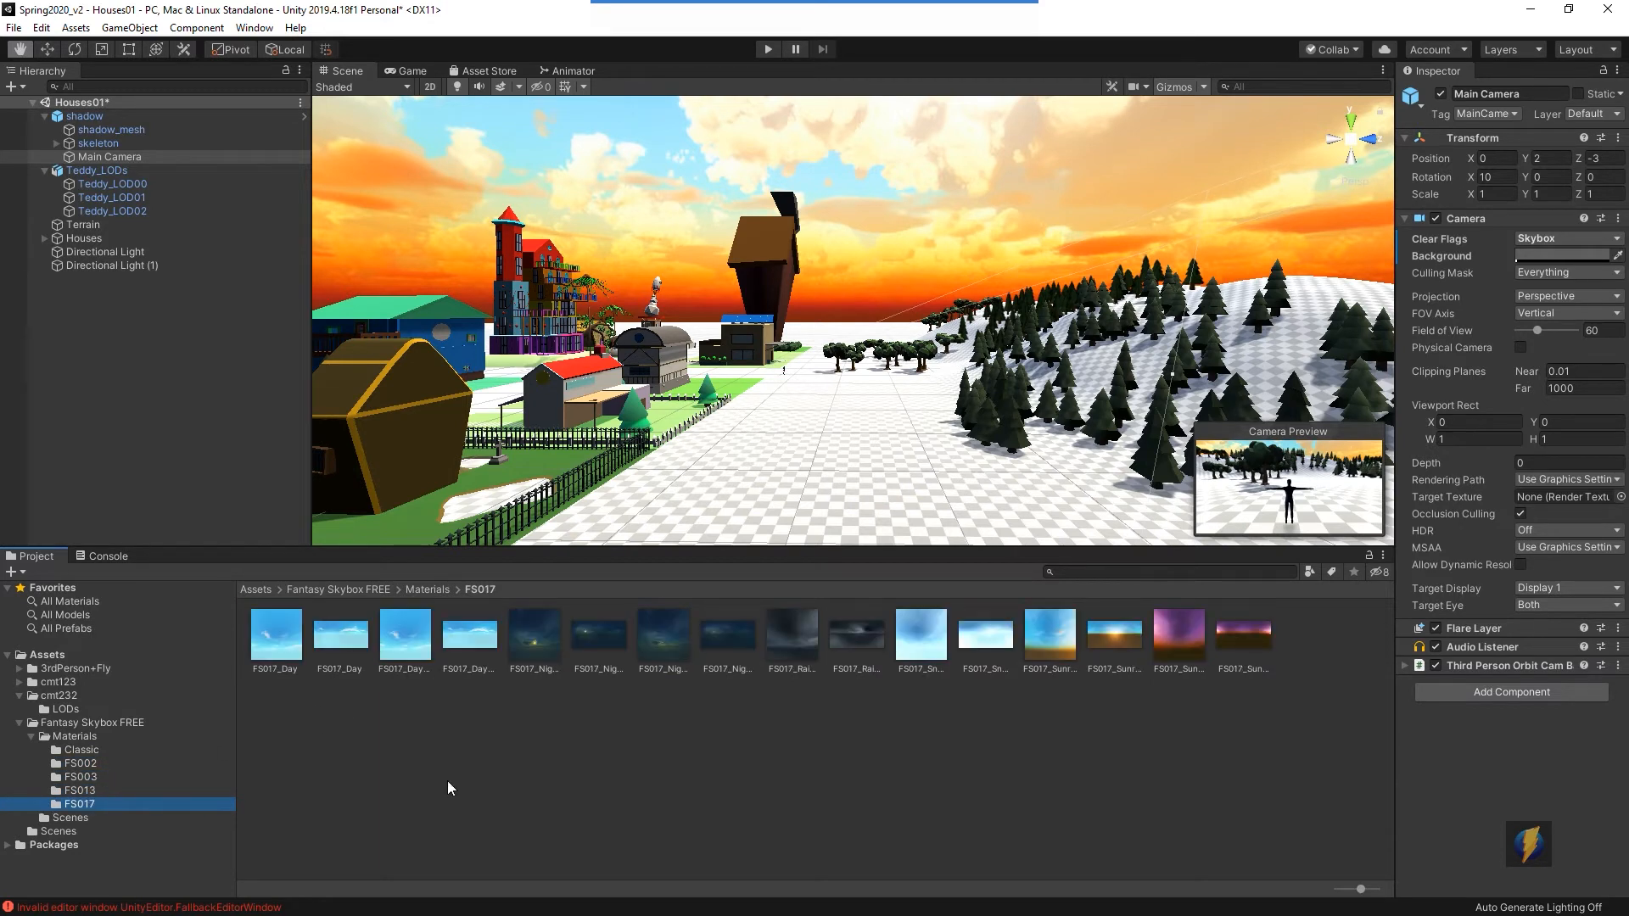
{"action": "left_click", "coordinate": [75, 792]}
{"action": "left_click", "coordinate": [83, 777]}
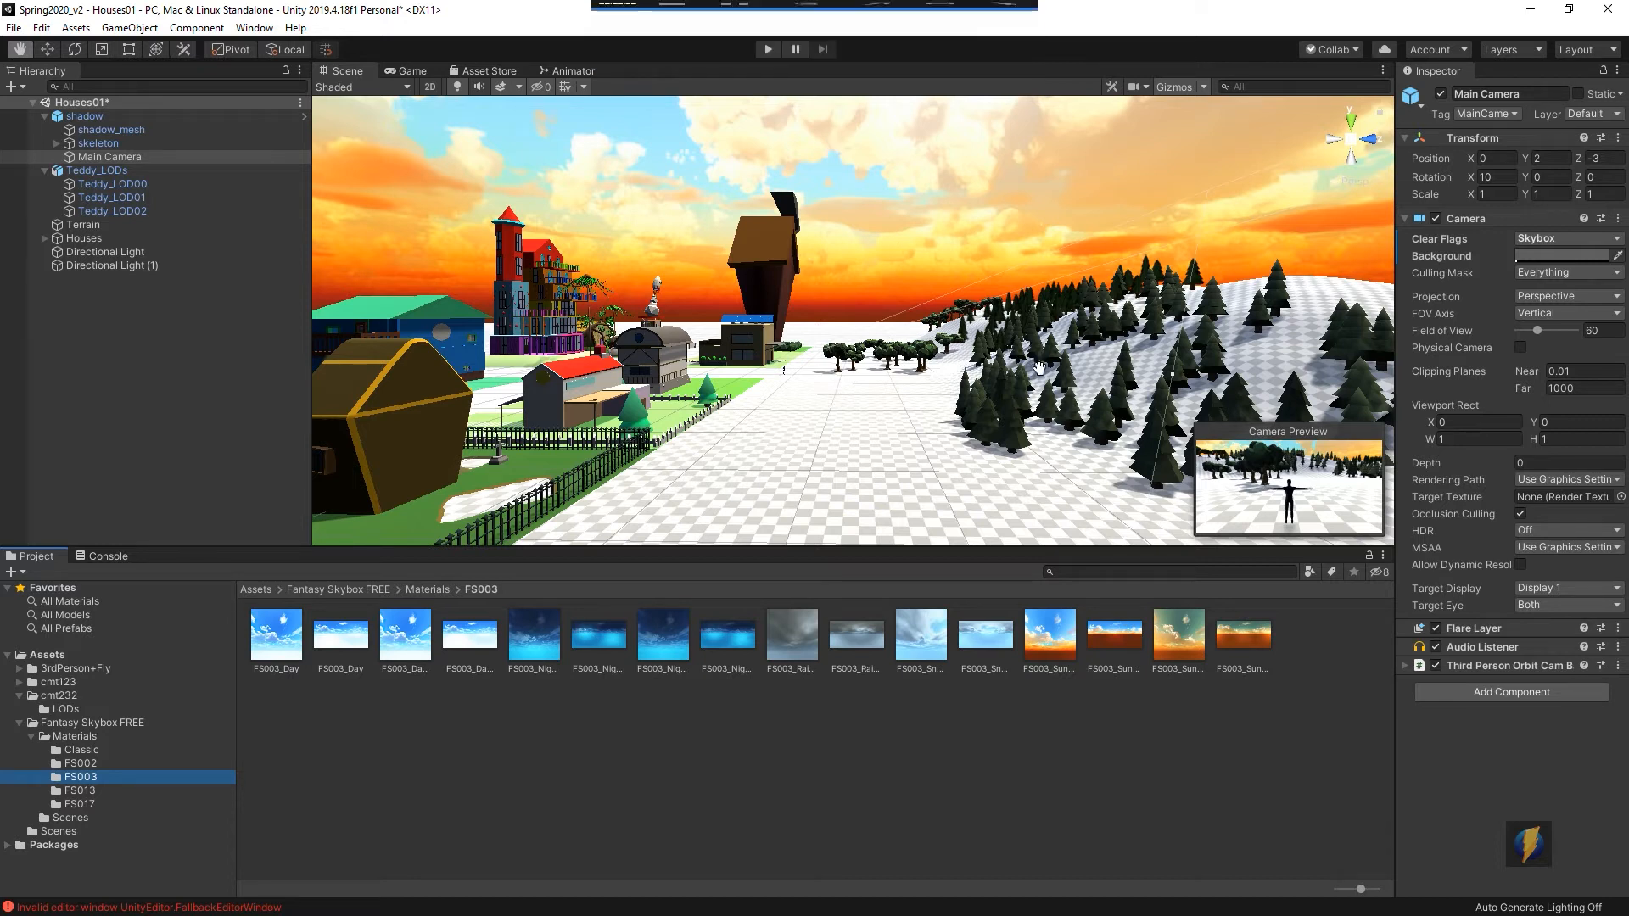
- Open the Lighting settings and assign the FS003 night moonless material from the FS003 folder as the Skybox Material
{"action": "left_click", "coordinate": [254, 27]}
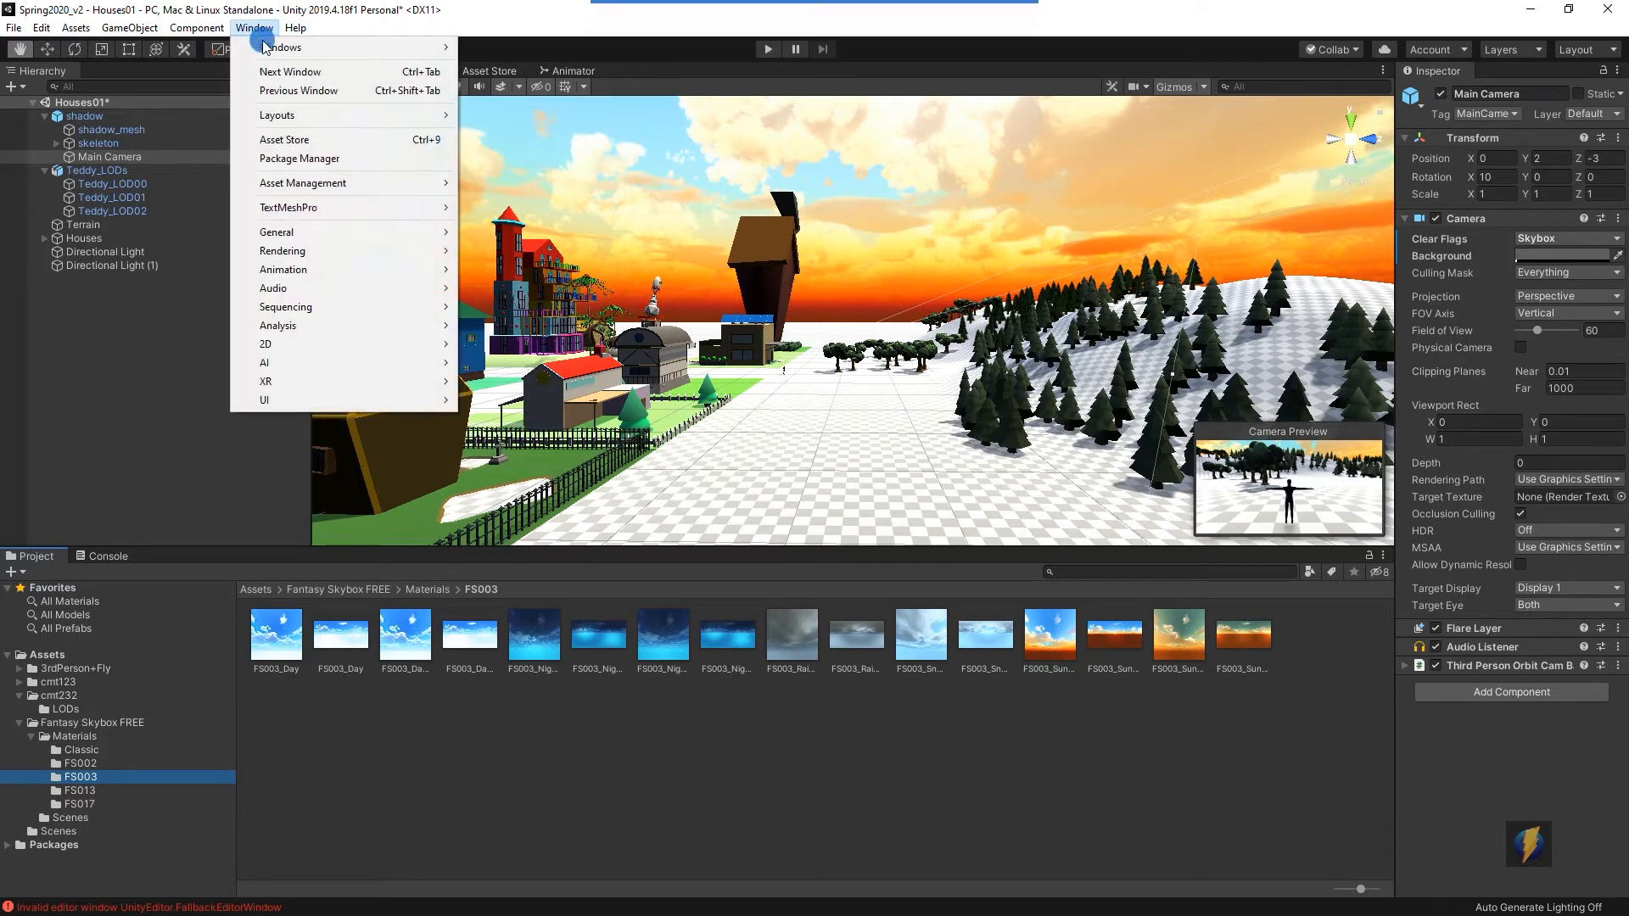
{"action": "mouse_move", "coordinate": [314, 254]}
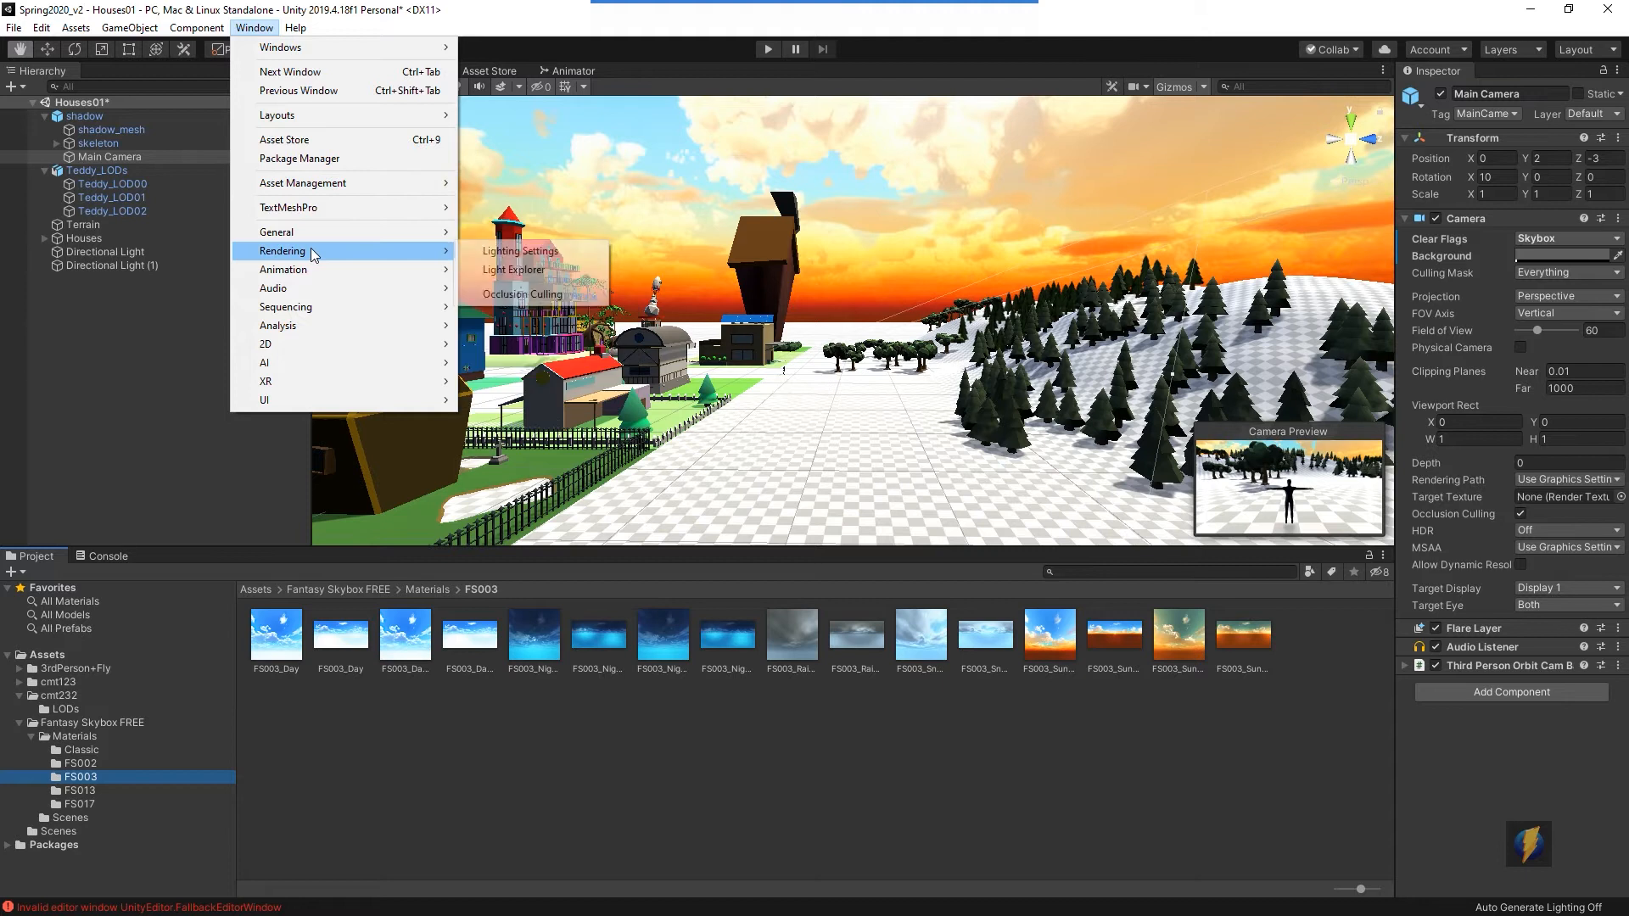
{"action": "left_click", "coordinate": [520, 253]}
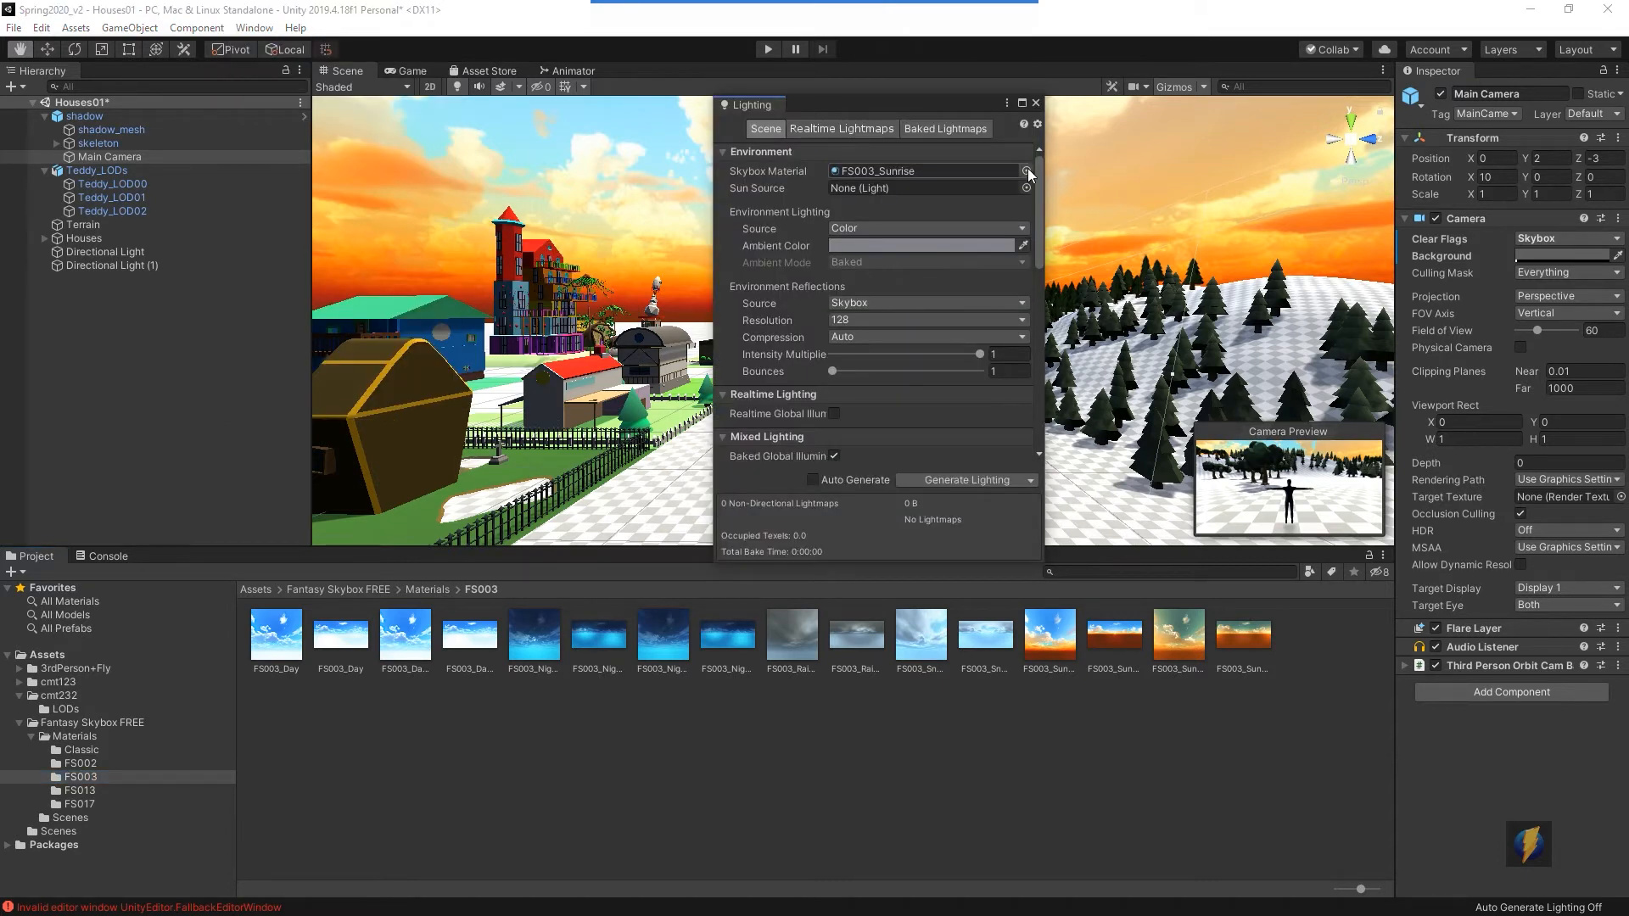
{"action": "left_click", "coordinate": [1026, 171]}
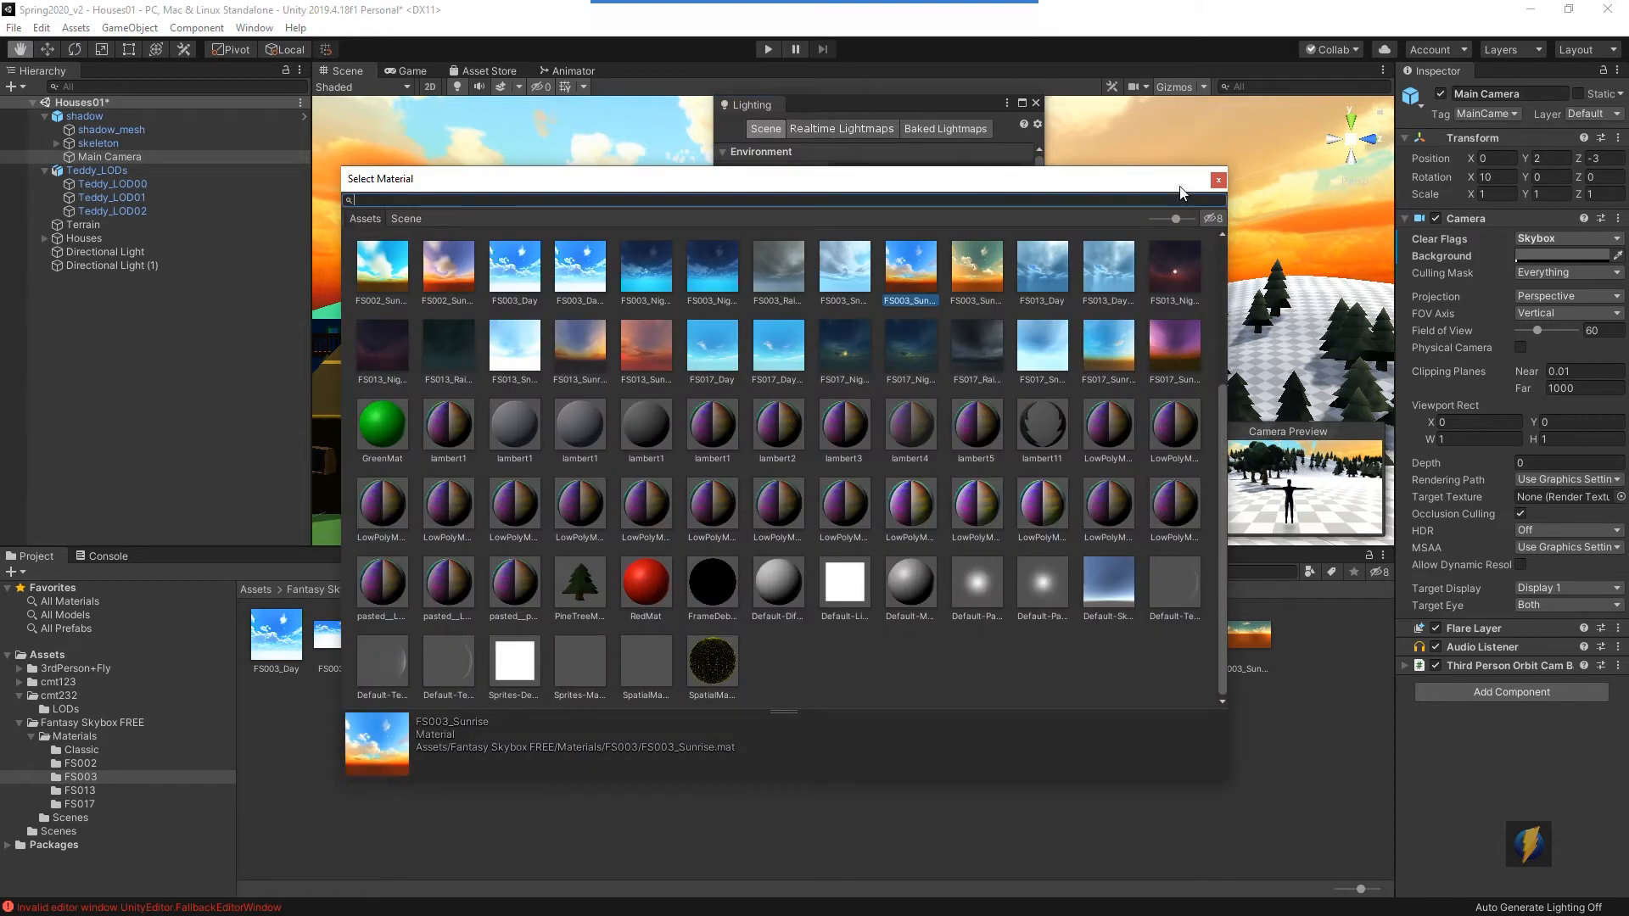
{"action": "left_click", "coordinate": [1218, 181]}
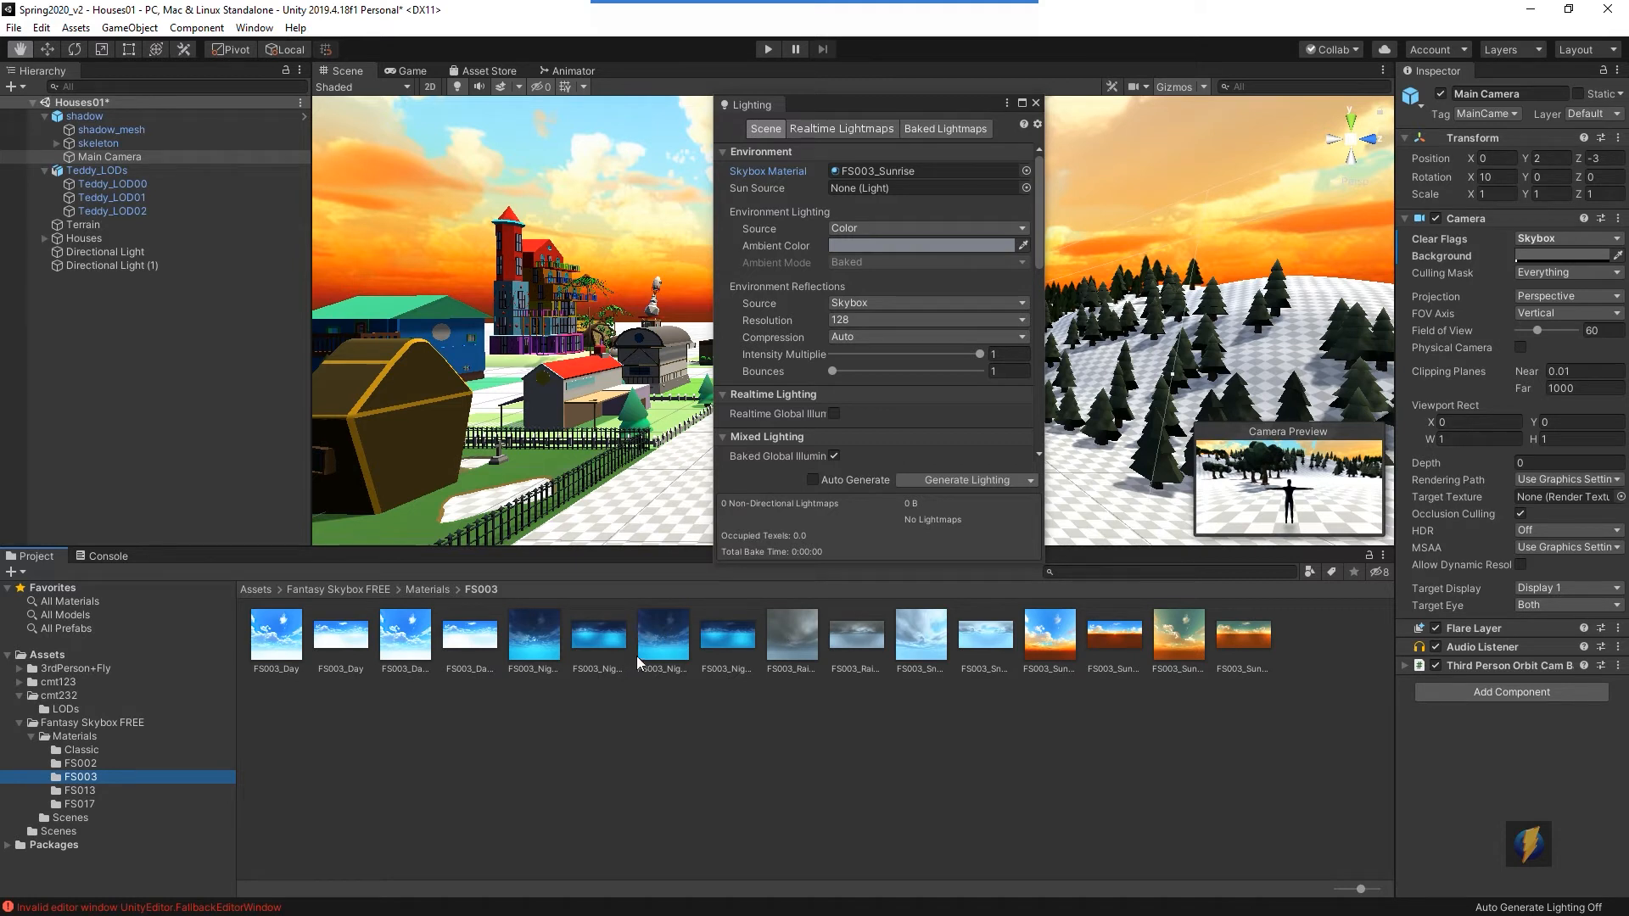
{"action": "left_click_drag", "start_coordinate": [661, 646], "coordinate": [867, 159]}
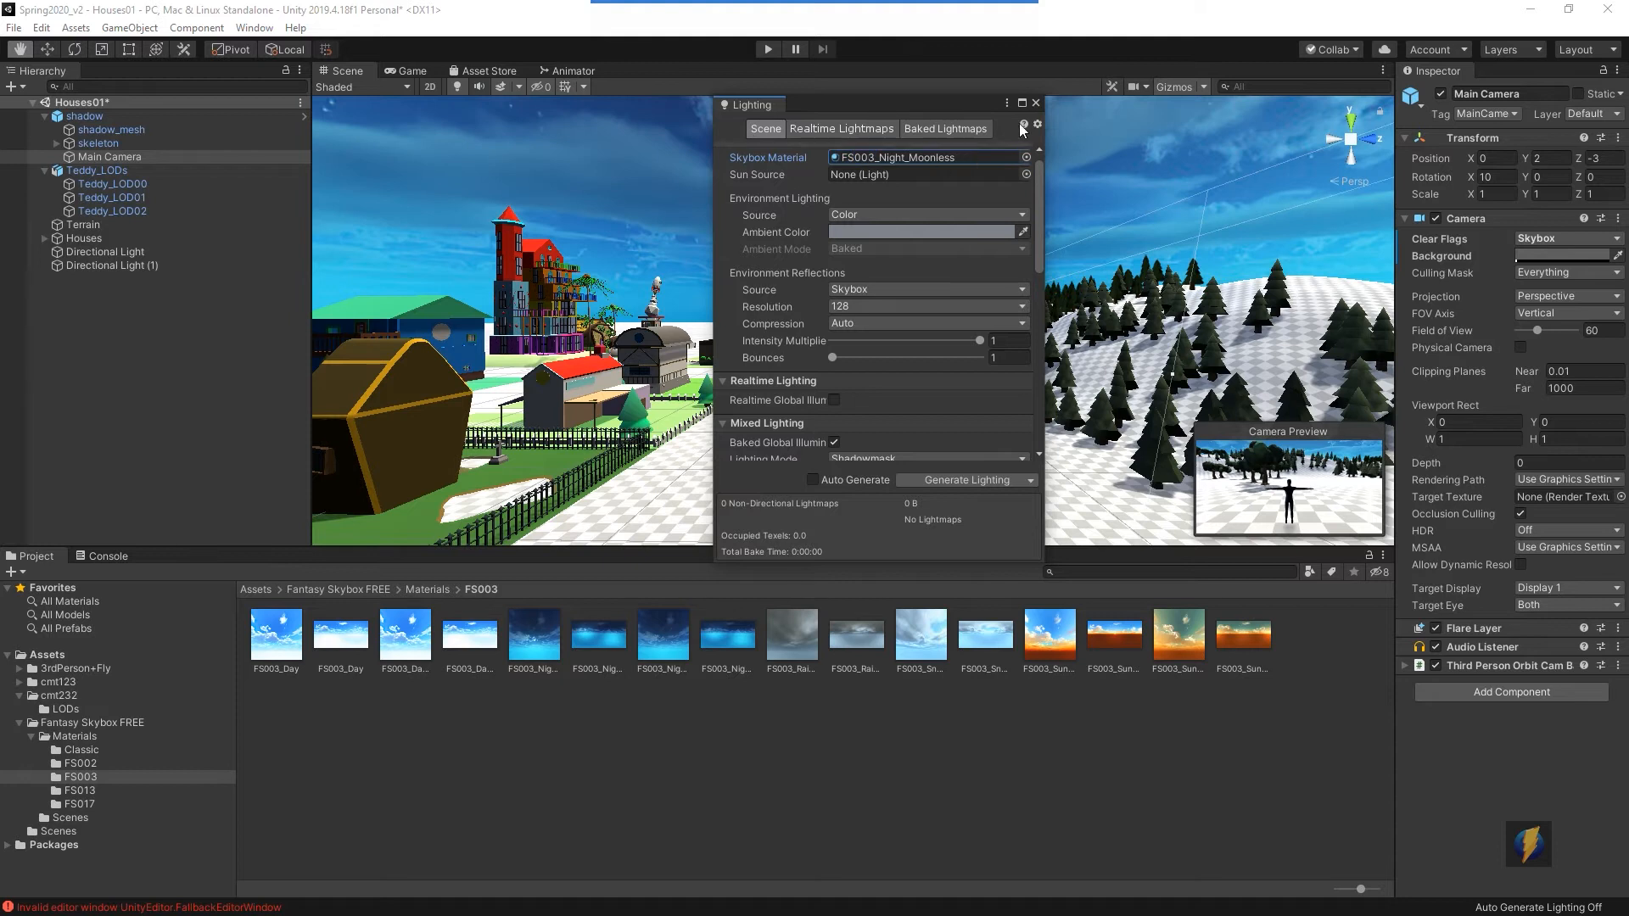
{"action": "left_click", "coordinate": [1036, 103]}
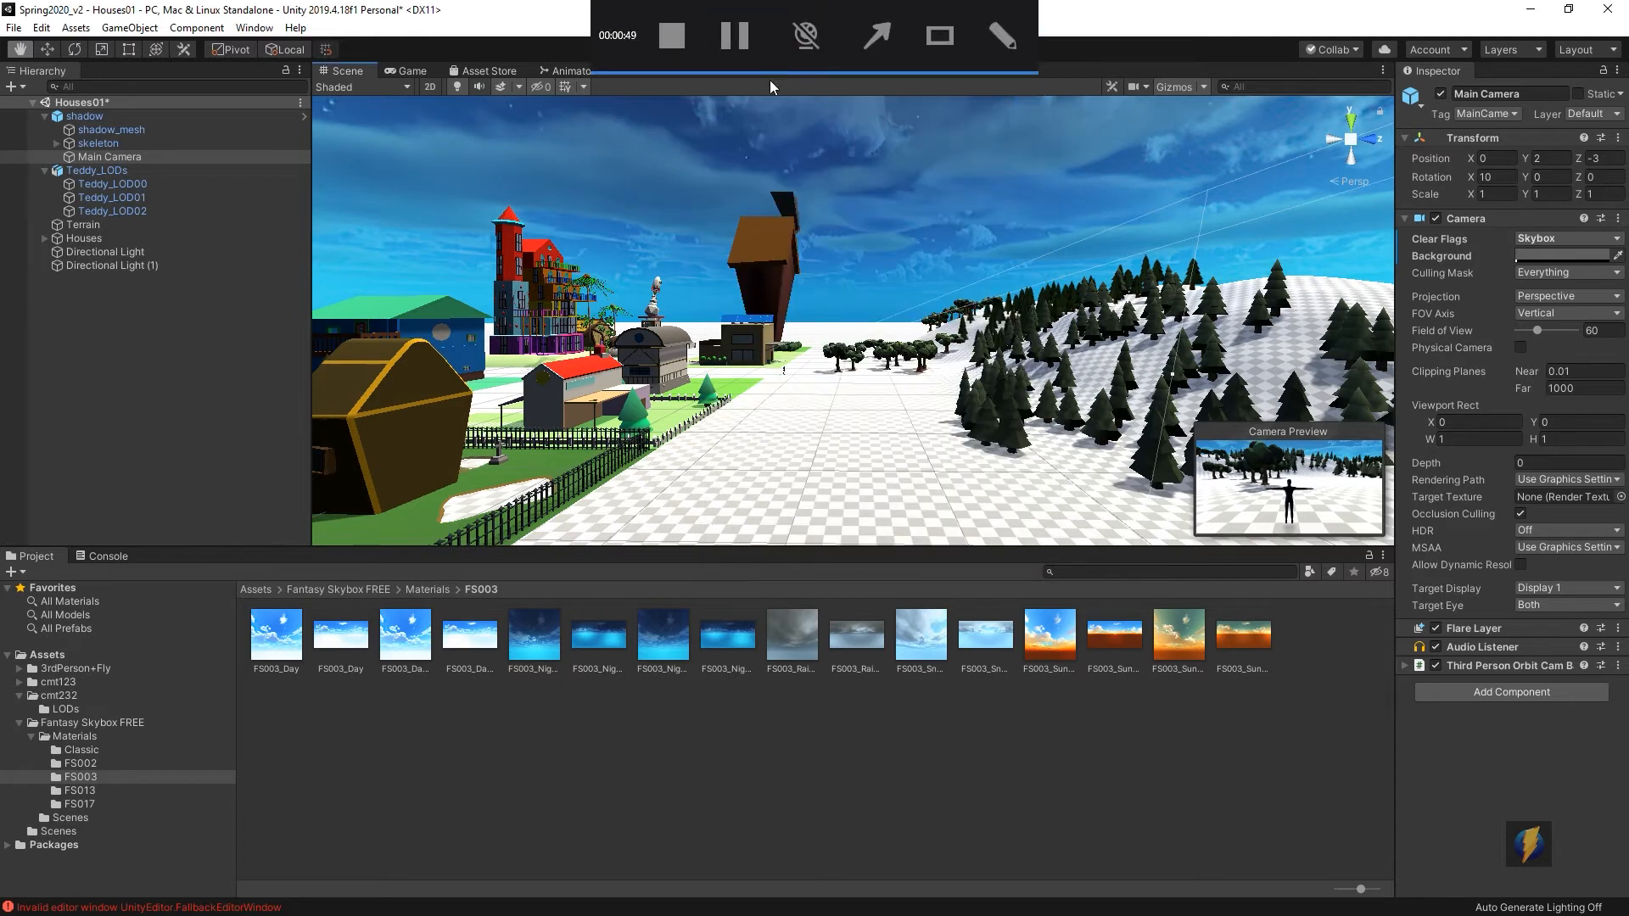
- Test the FS003 night skybox in Play mode by walking around, stop playing, and browse the skybox folders again
{"action": "left_click", "coordinate": [769, 51]}
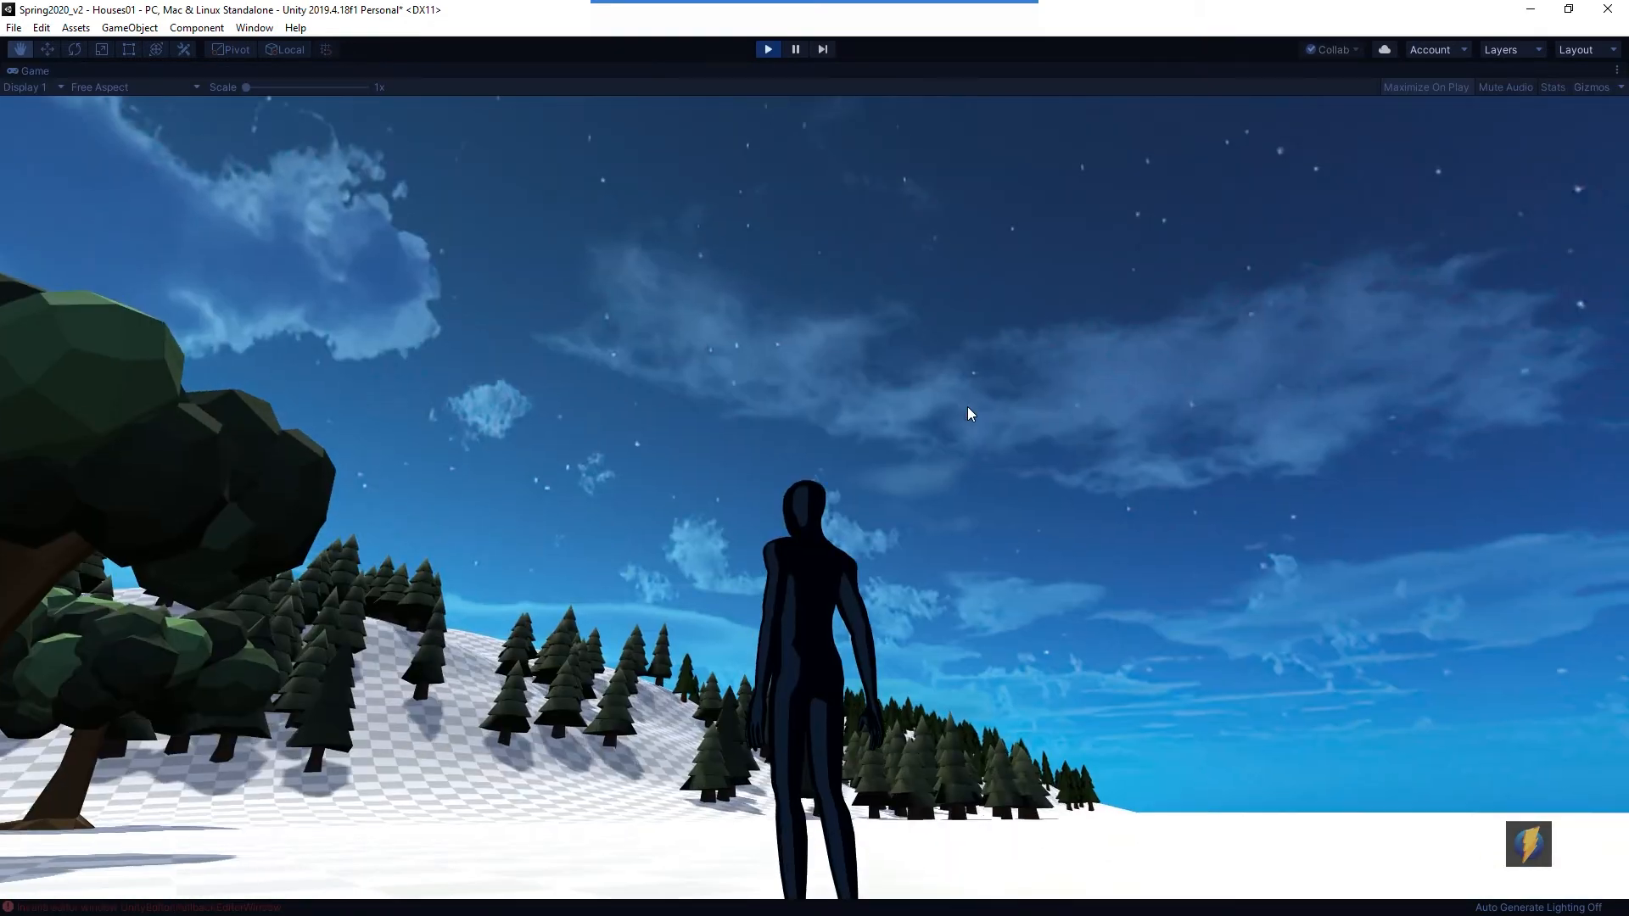
{"action": "key", "text": "w"}
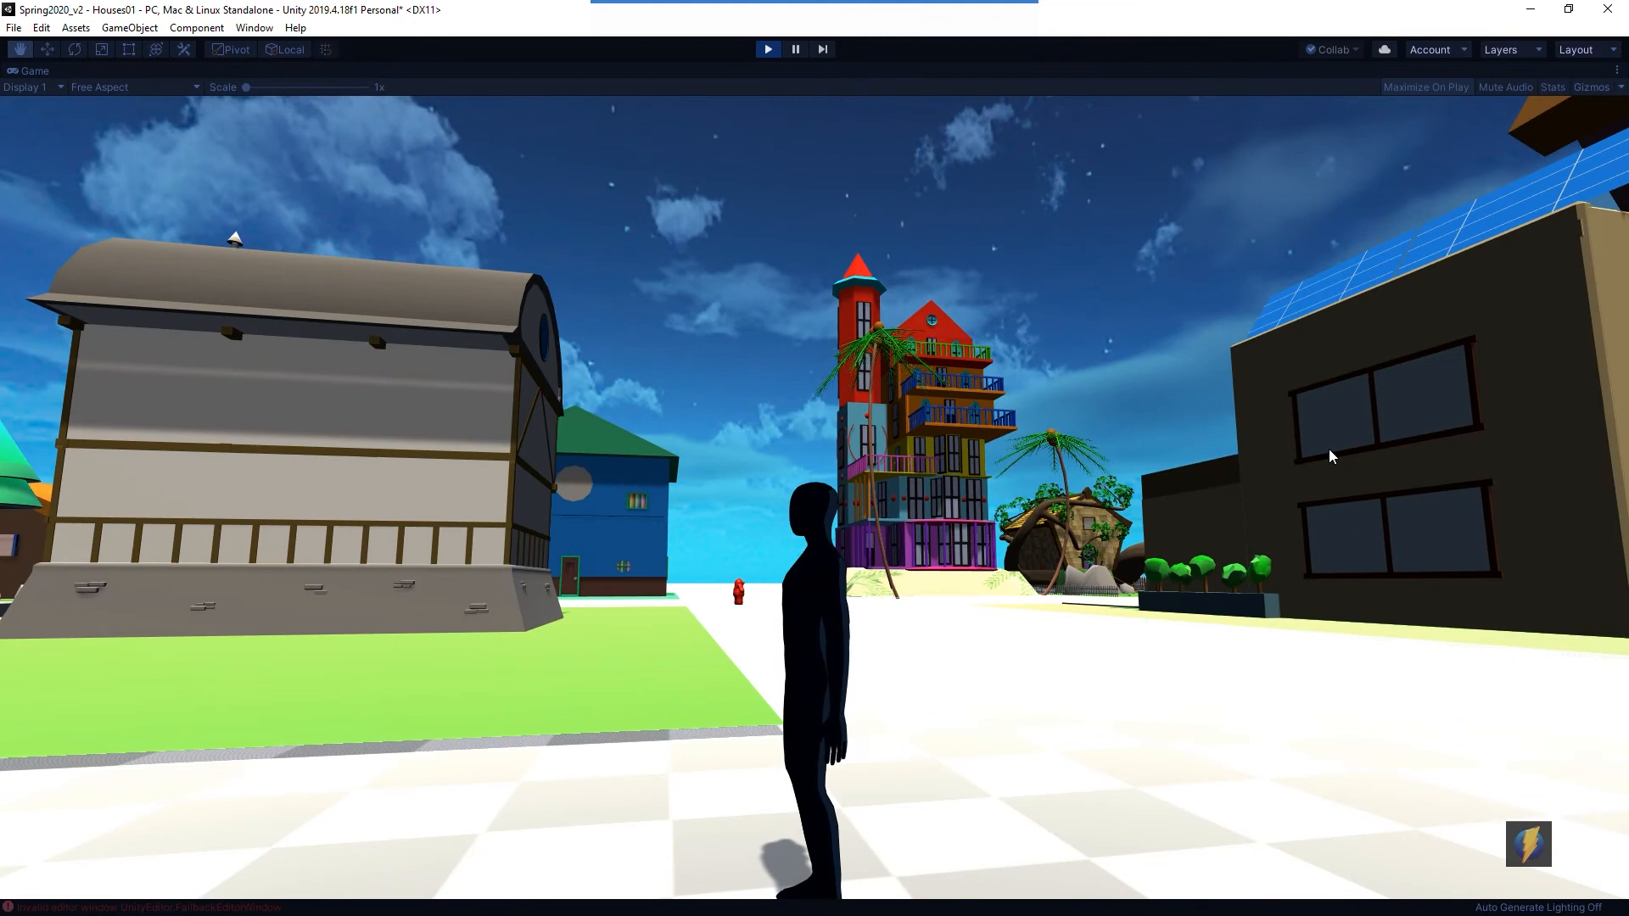
{"action": "key", "text": "w"}
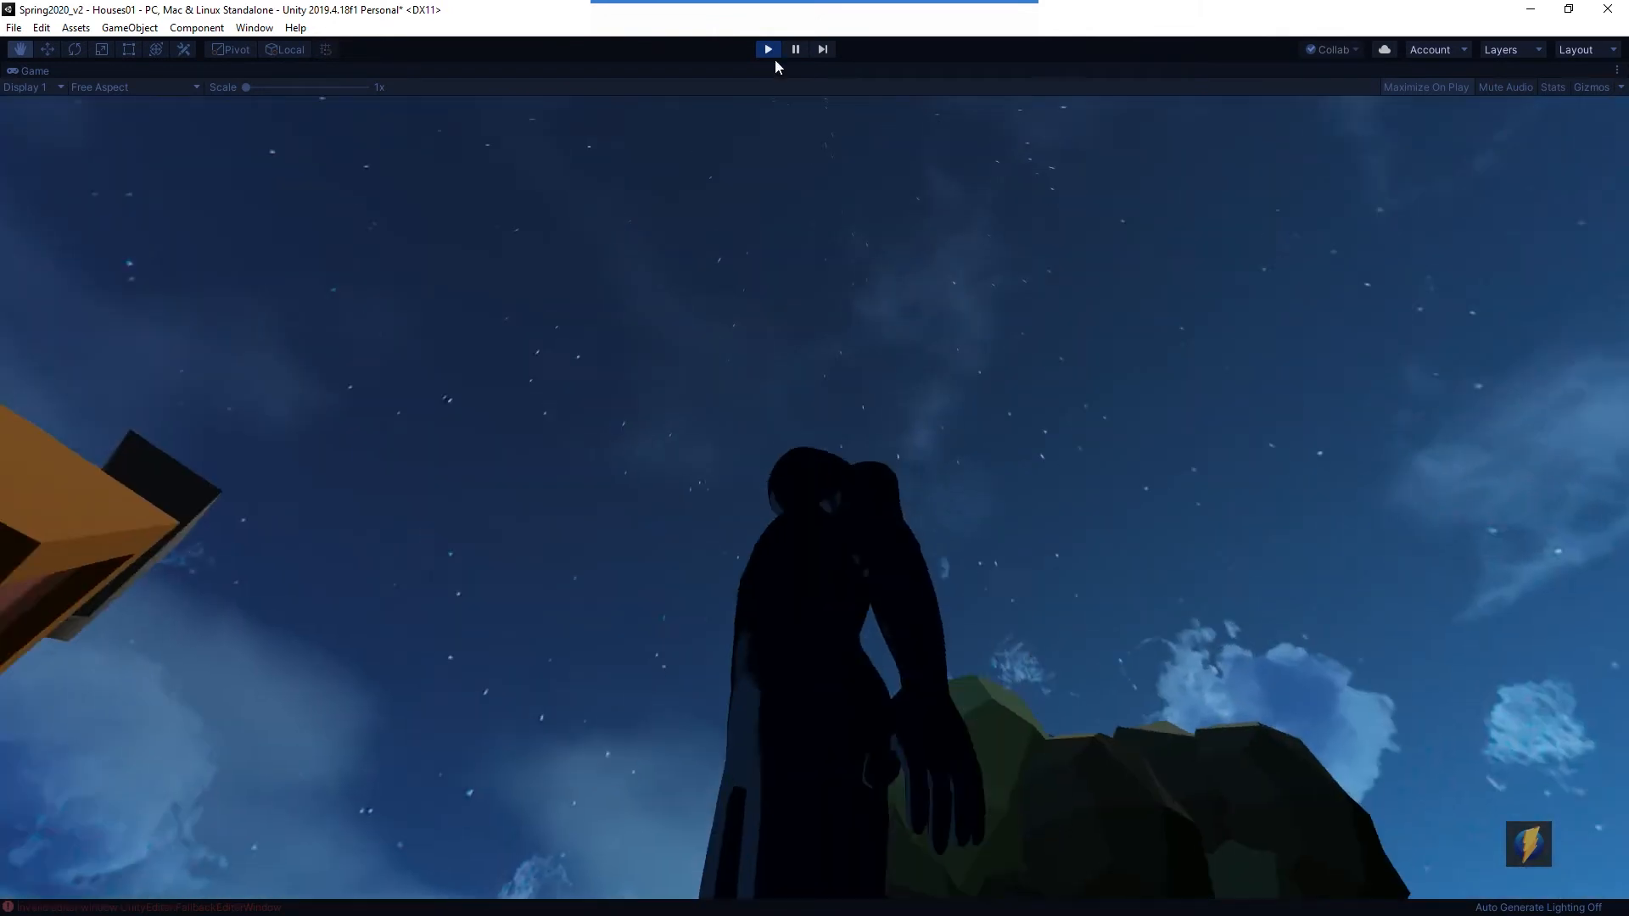
{"action": "left_click", "coordinate": [769, 51]}
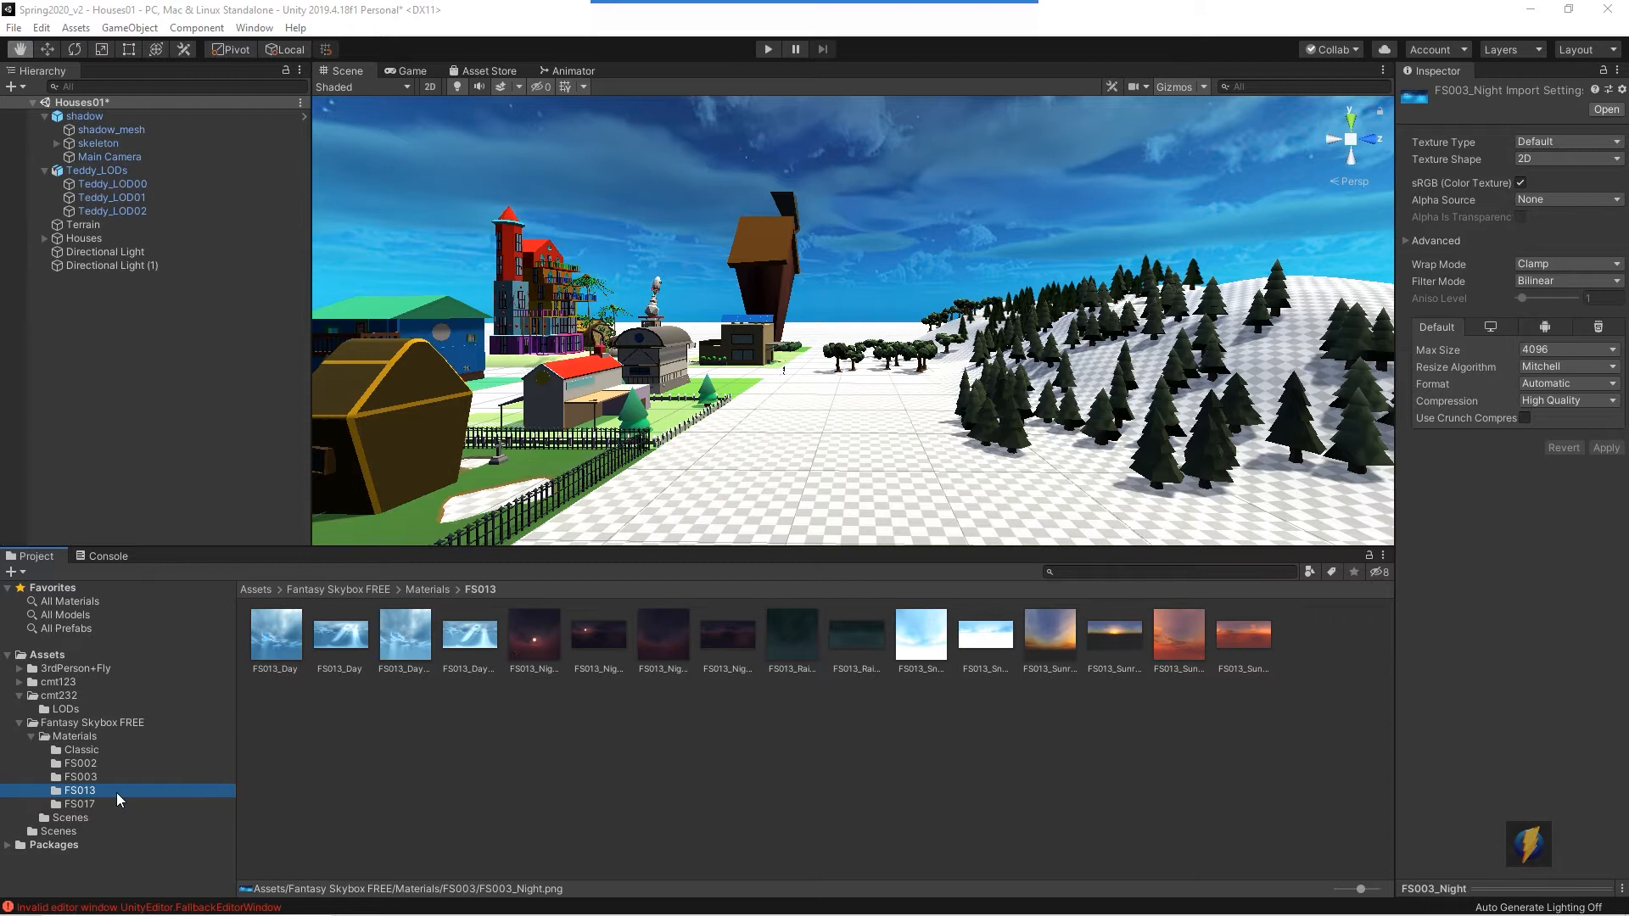
{"action": "left_click", "coordinate": [80, 803]}
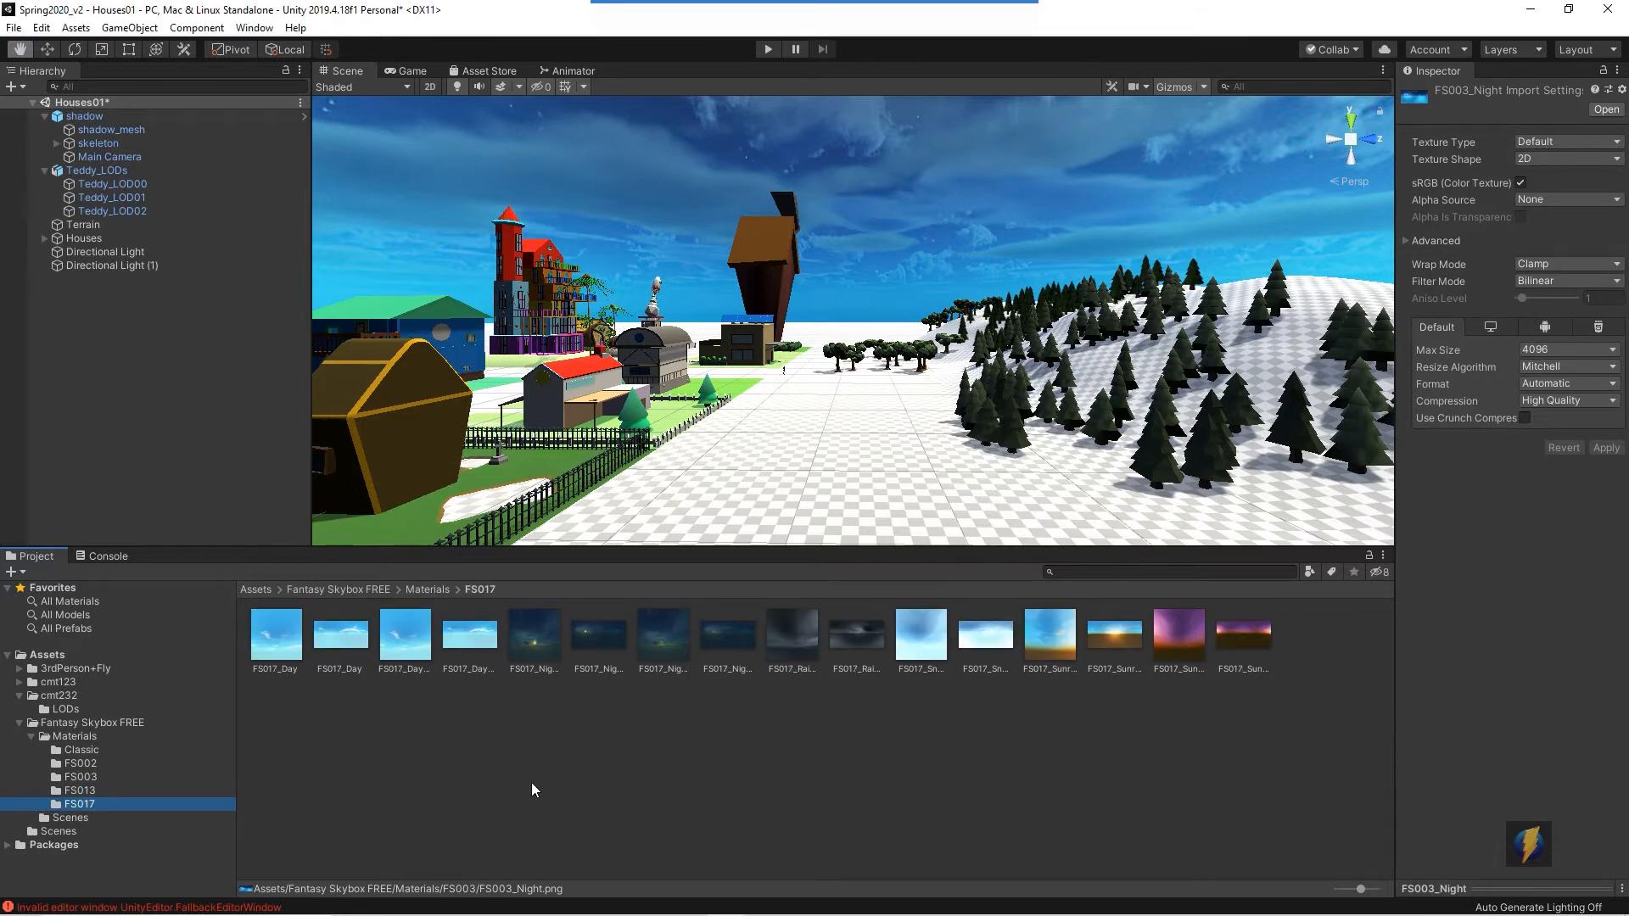
{"action": "left_click", "coordinate": [134, 777]}
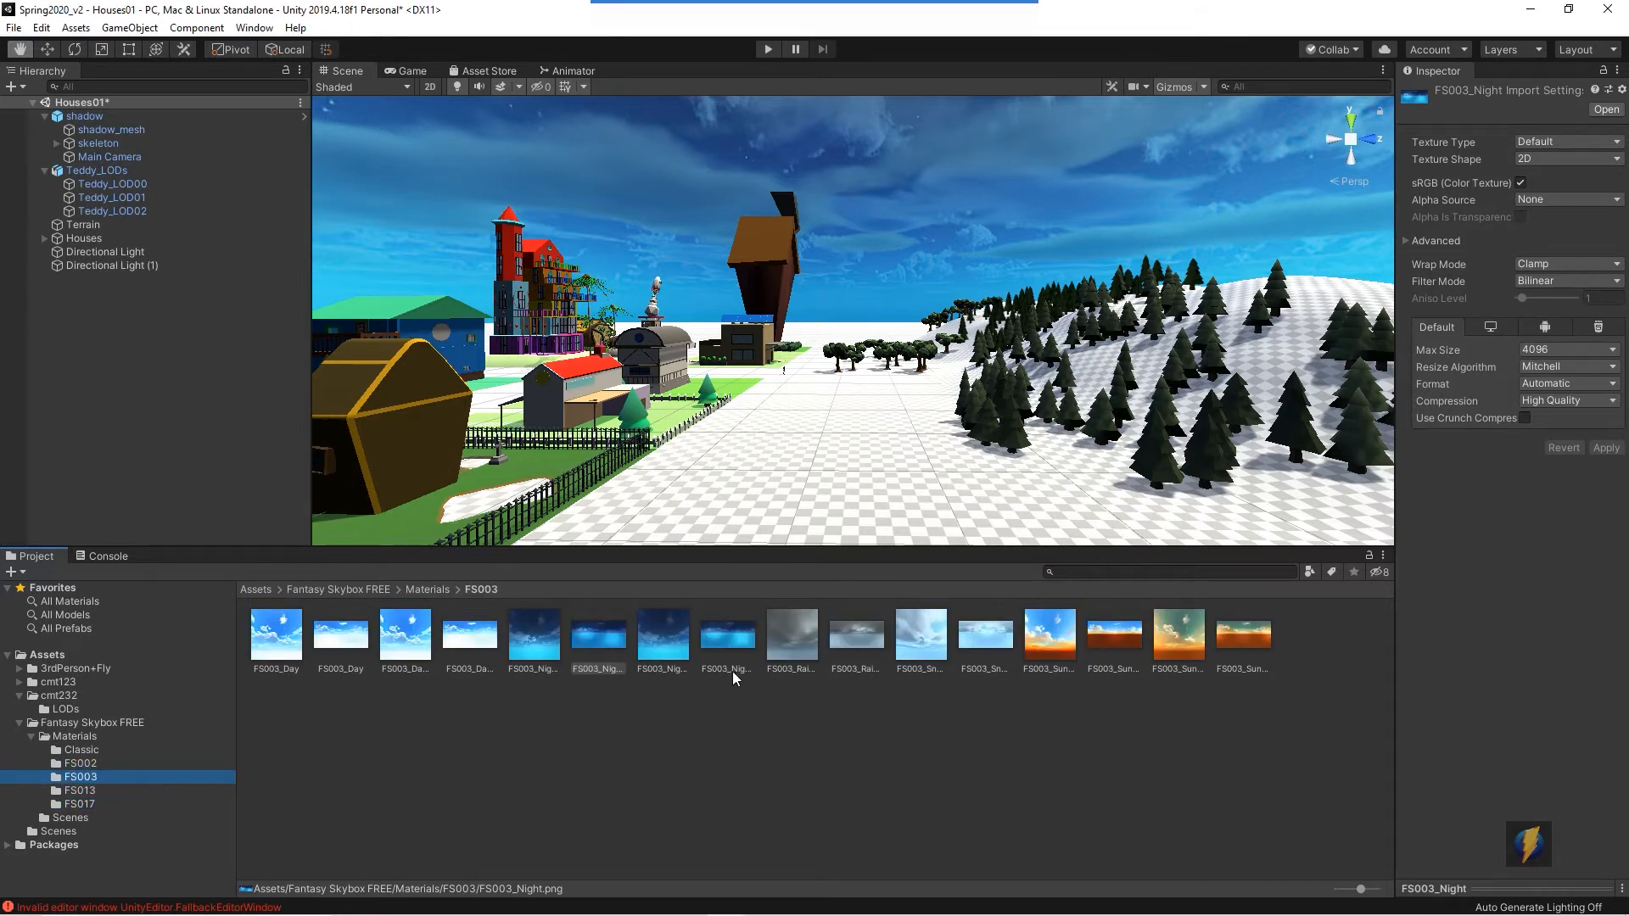
- Open the FS003 Night skybox texture in Photos to view the panoramic image, then close the viewer
{"action": "left_click", "coordinate": [604, 637]}
{"action": "right_click", "coordinate": [597, 642]}
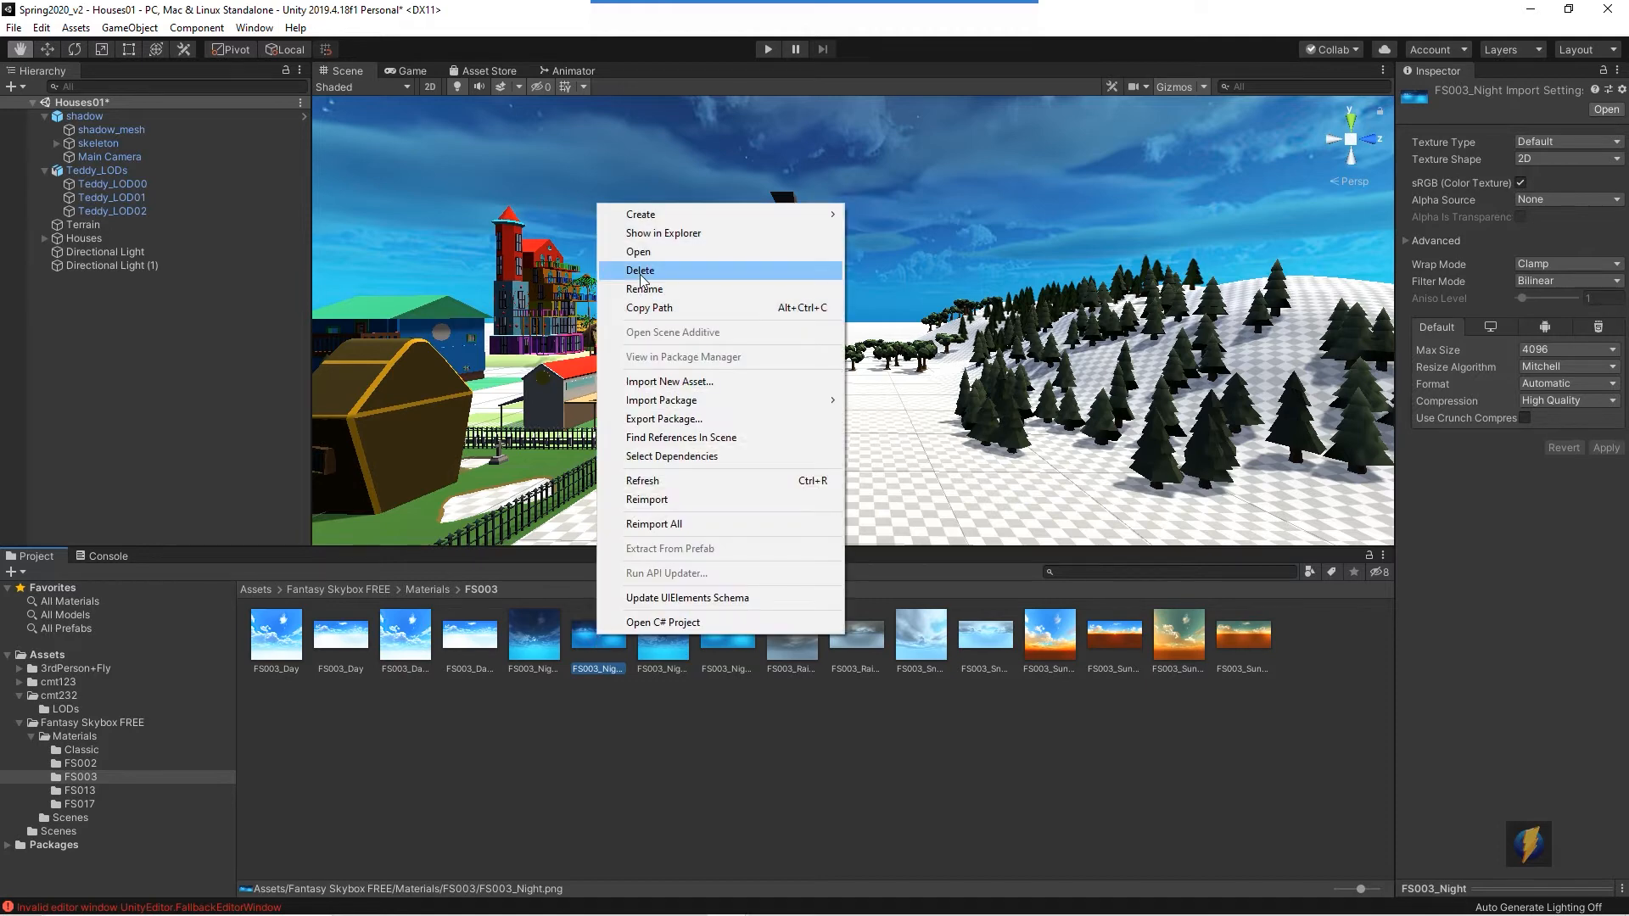
{"action": "left_click", "coordinate": [679, 252]}
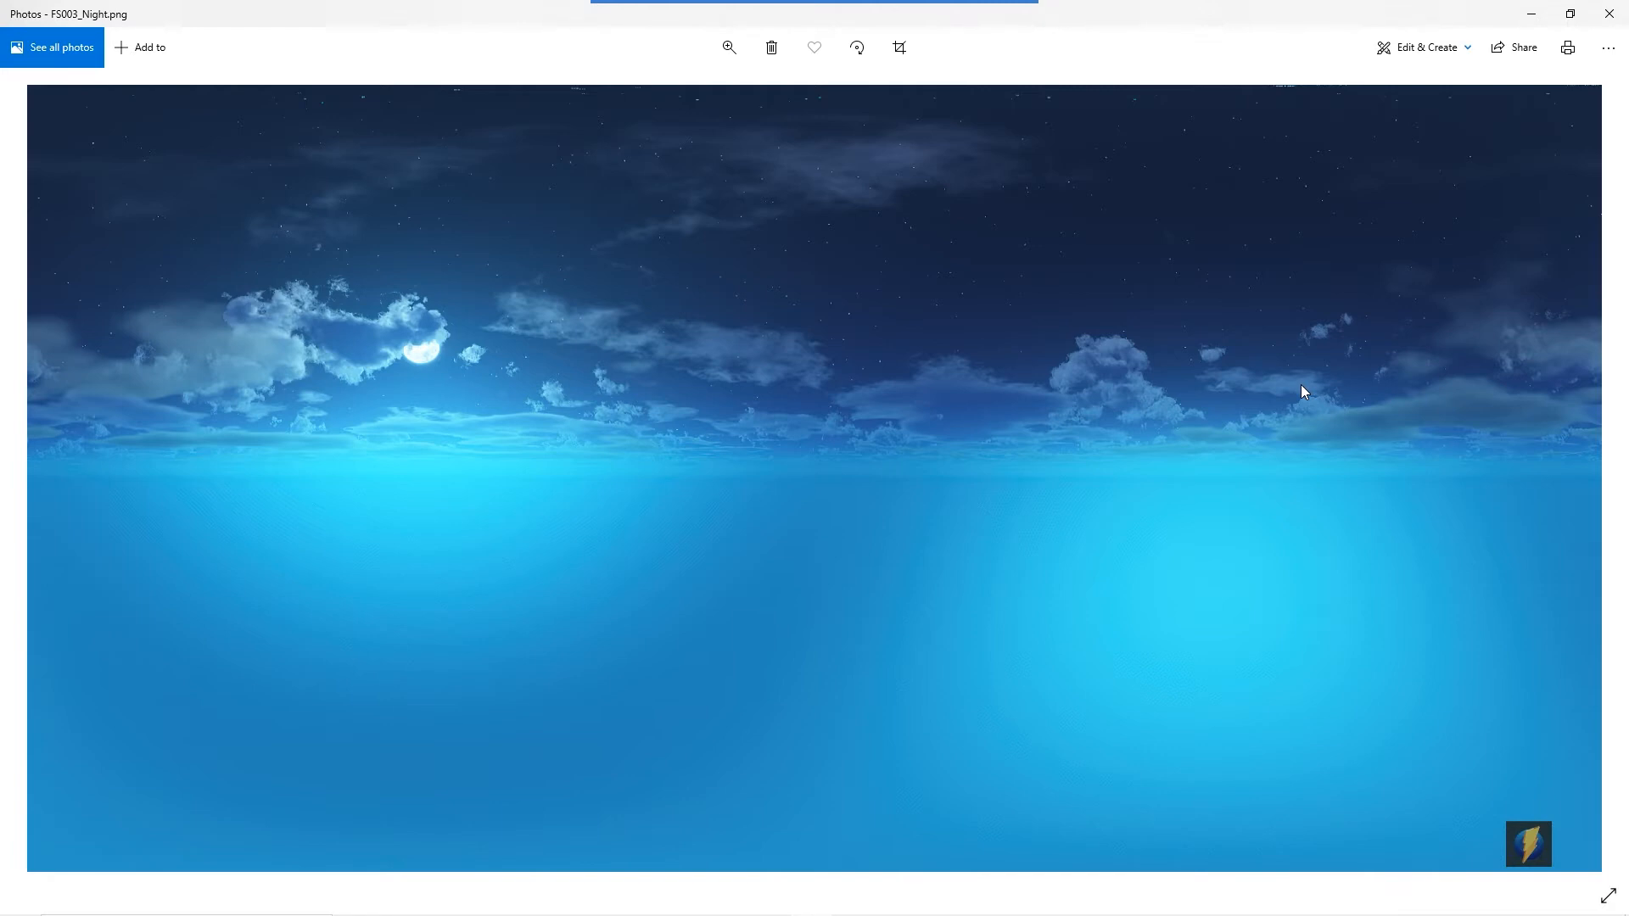
{"action": "left_click", "coordinate": [1609, 13]}
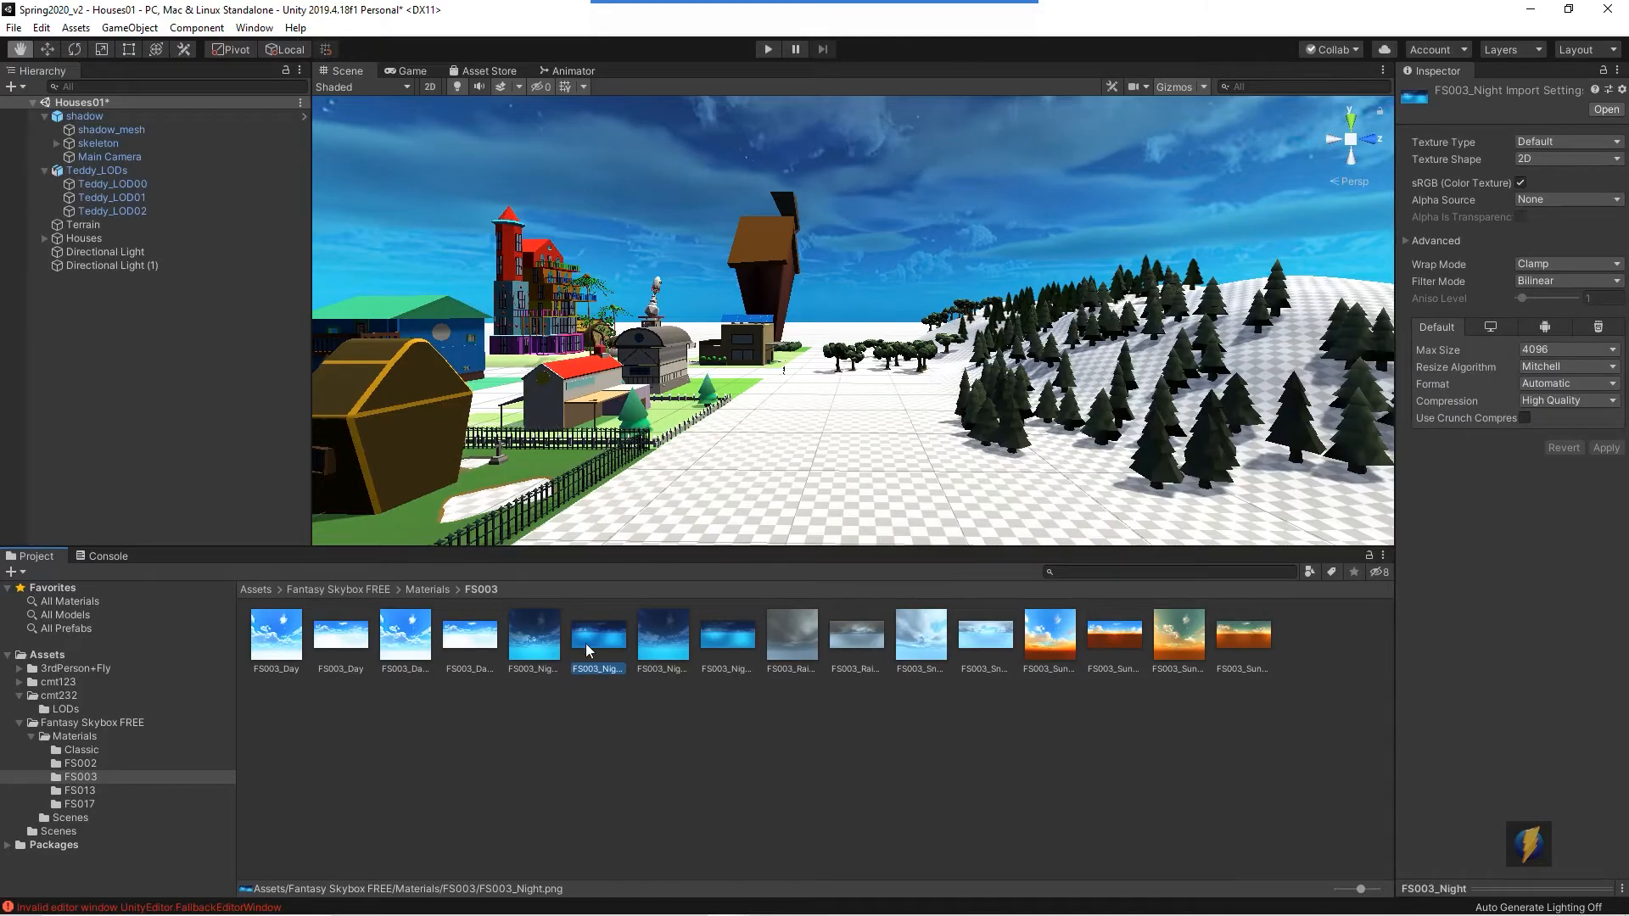
- Reveal the FS003_Night texture in its Explorer folder and open the PNG with Adobe Photoshop 2020
{"action": "right_click", "coordinate": [592, 642]}
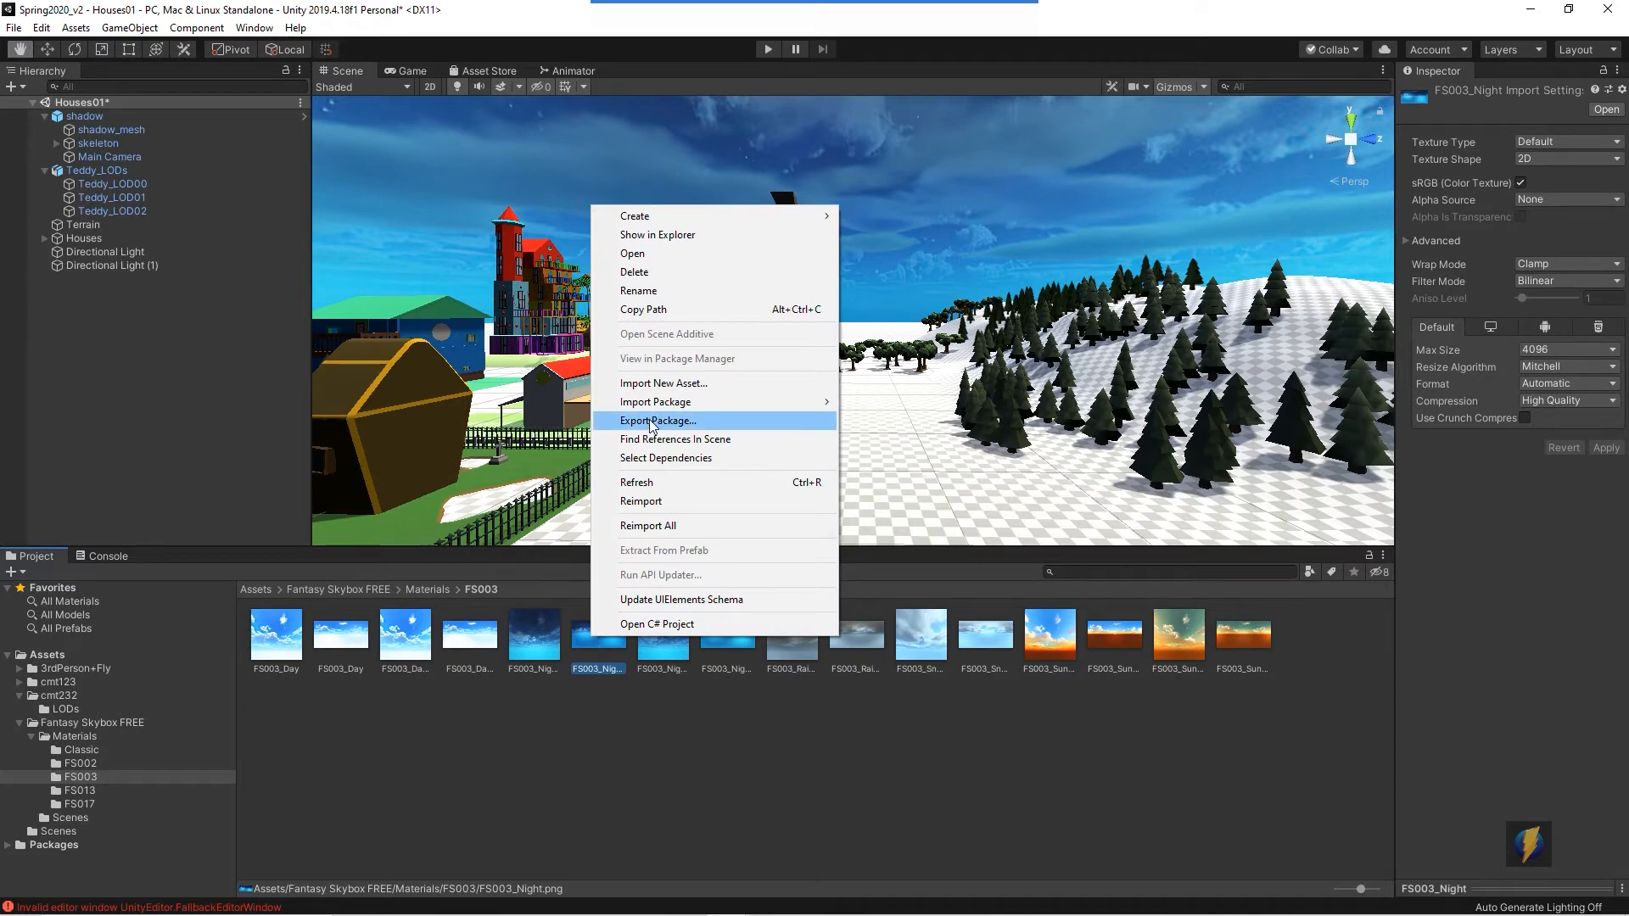
{"action": "left_click", "coordinate": [693, 237]}
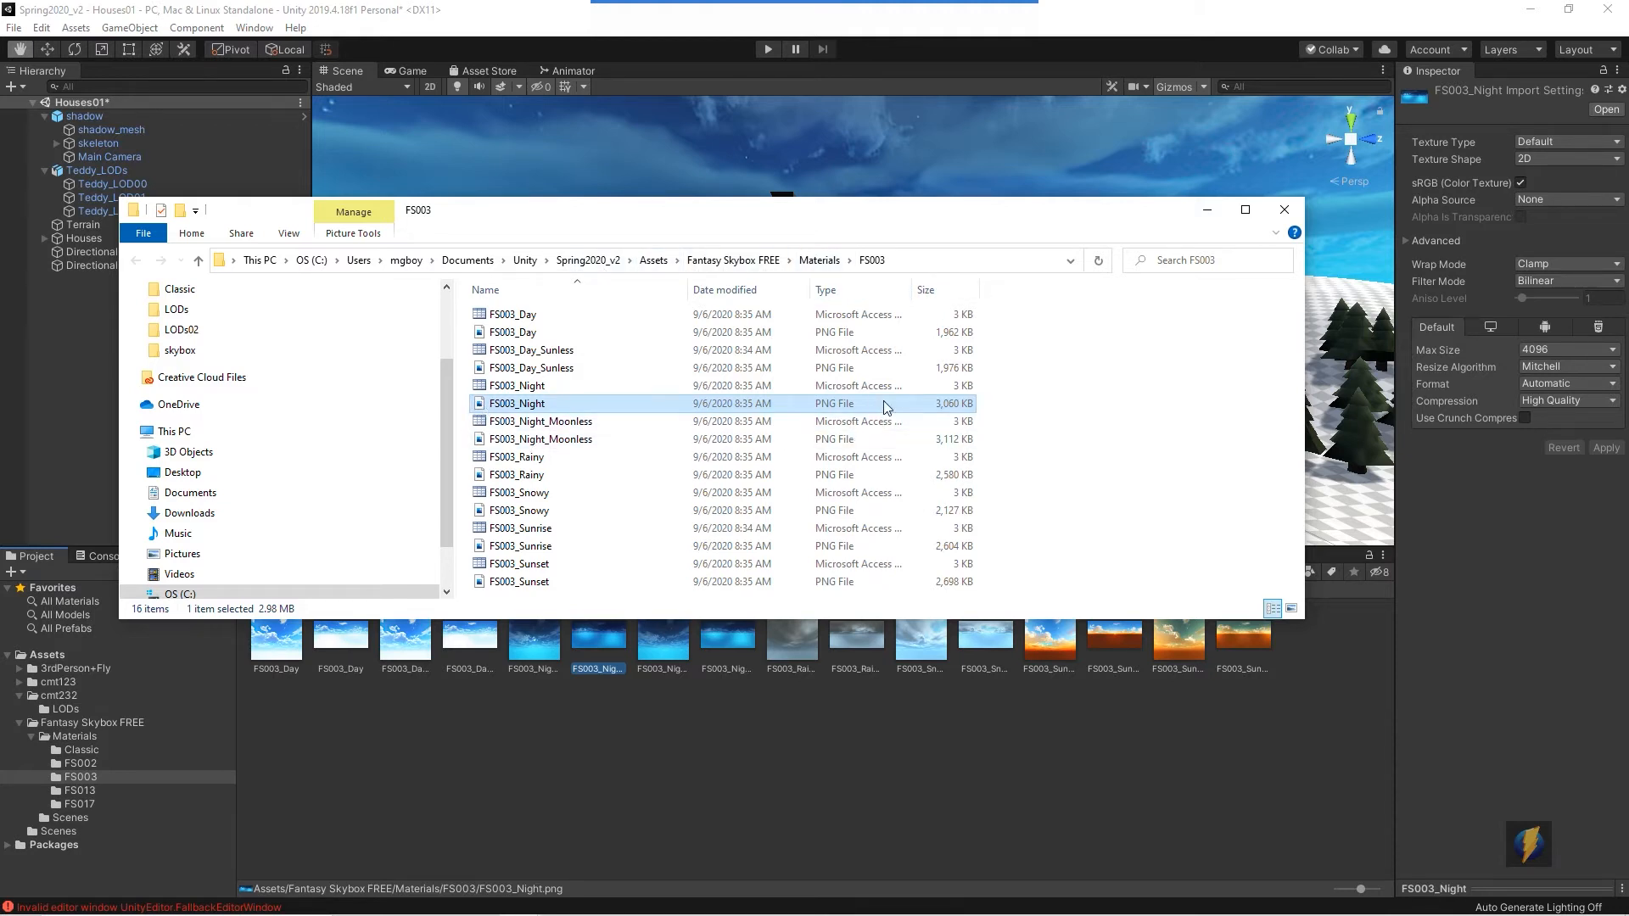
{"action": "right_click", "coordinate": [552, 404]}
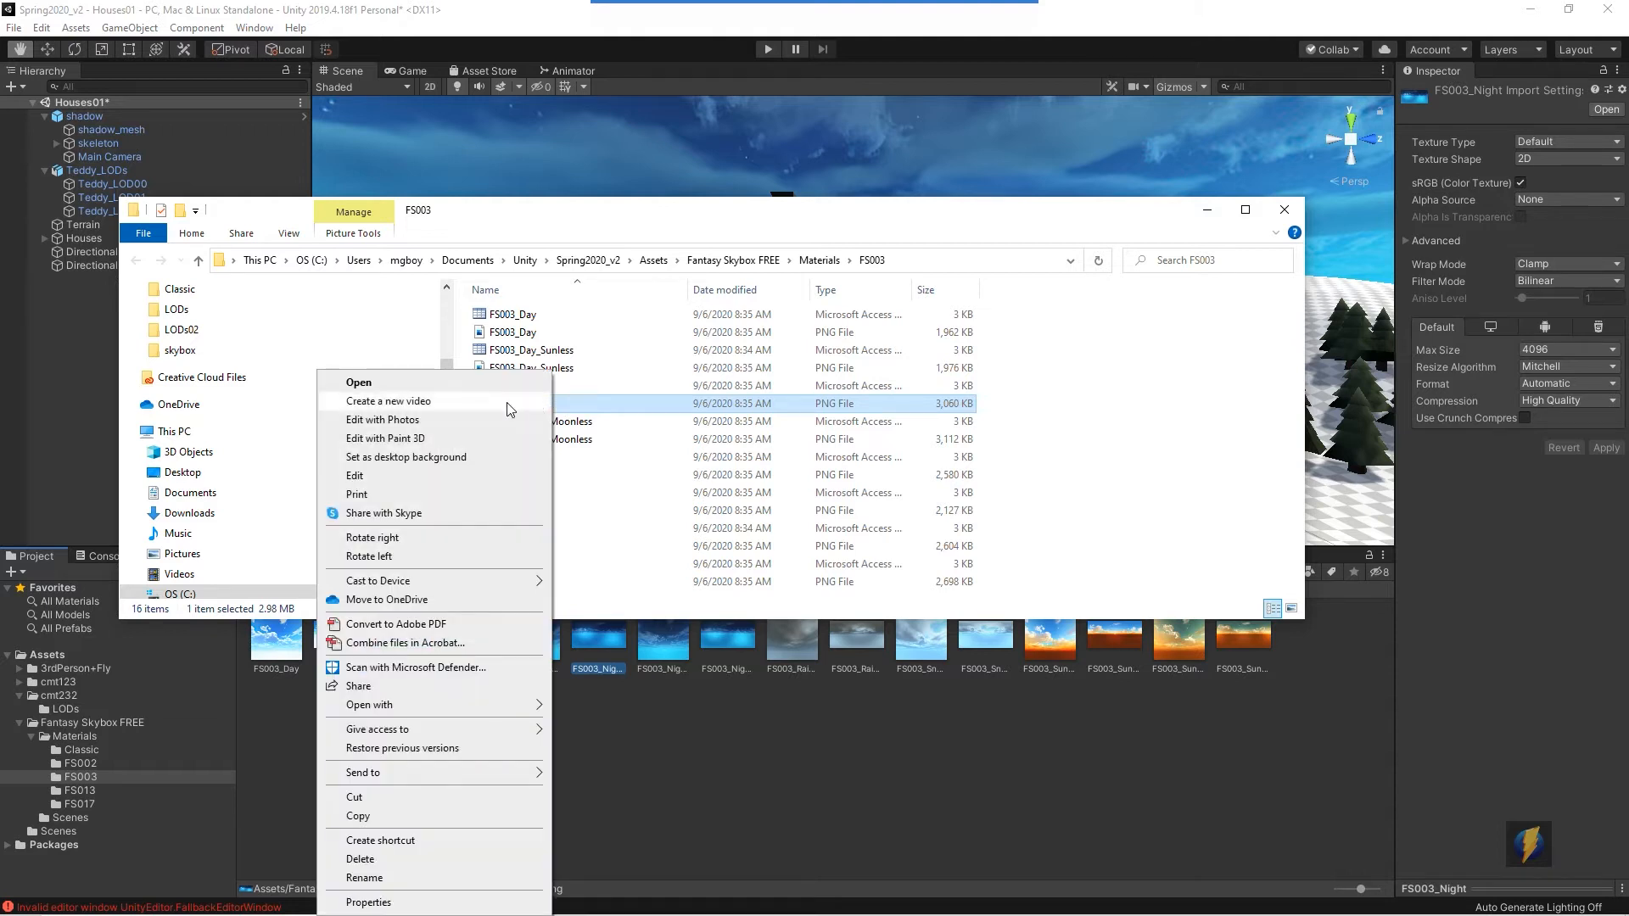
{"action": "mouse_move", "coordinate": [424, 709]}
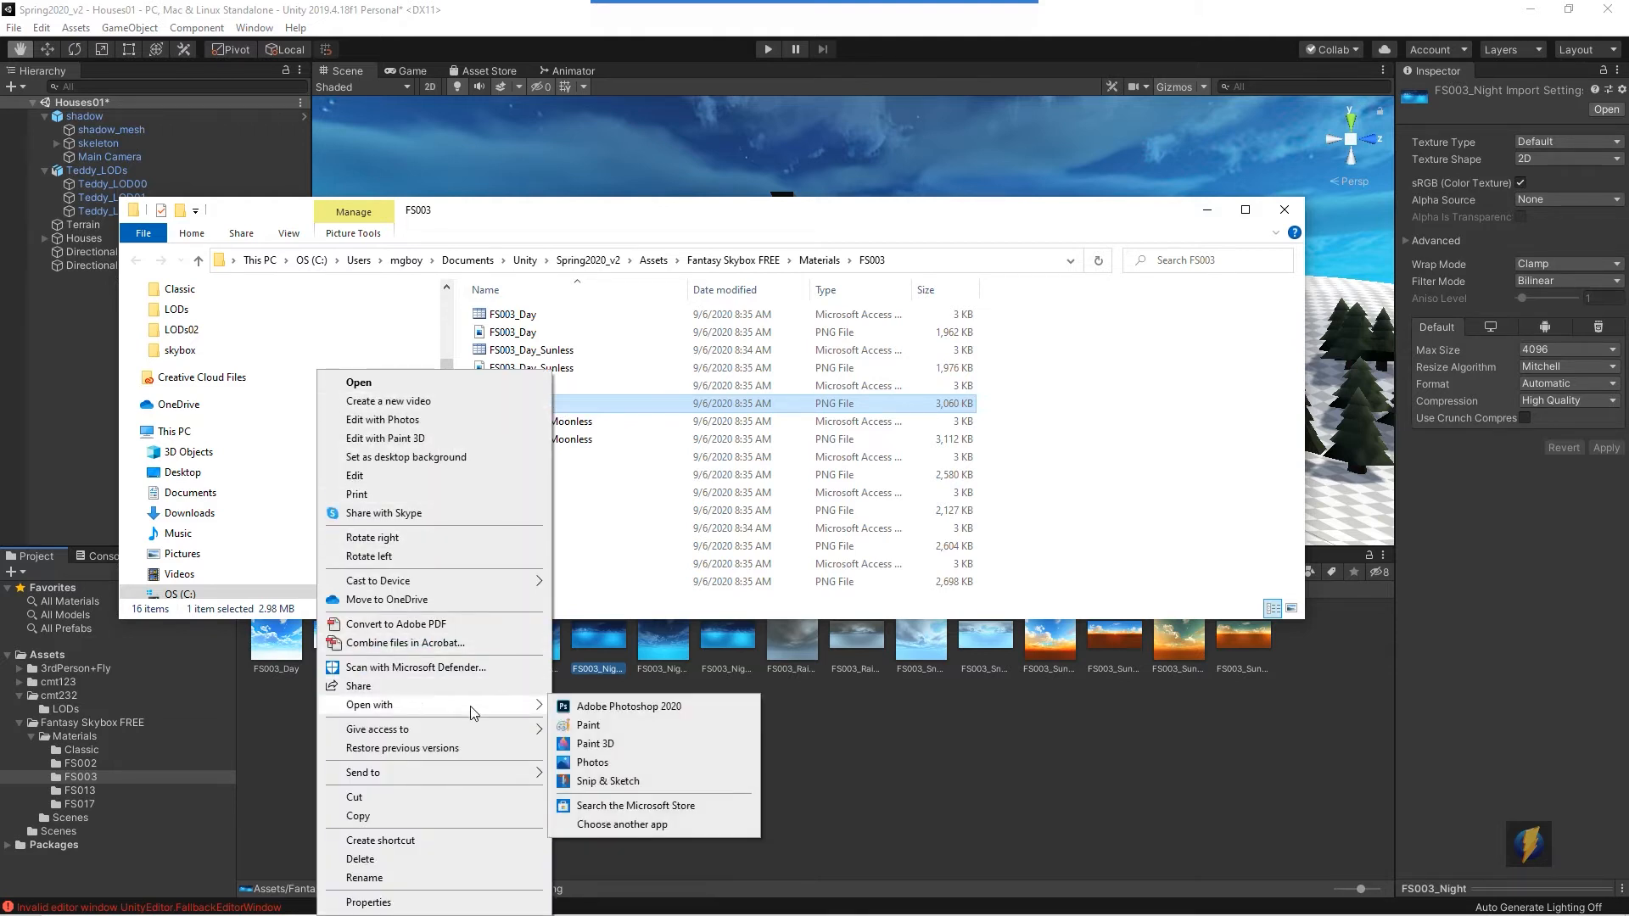
{"action": "left_click", "coordinate": [610, 708]}
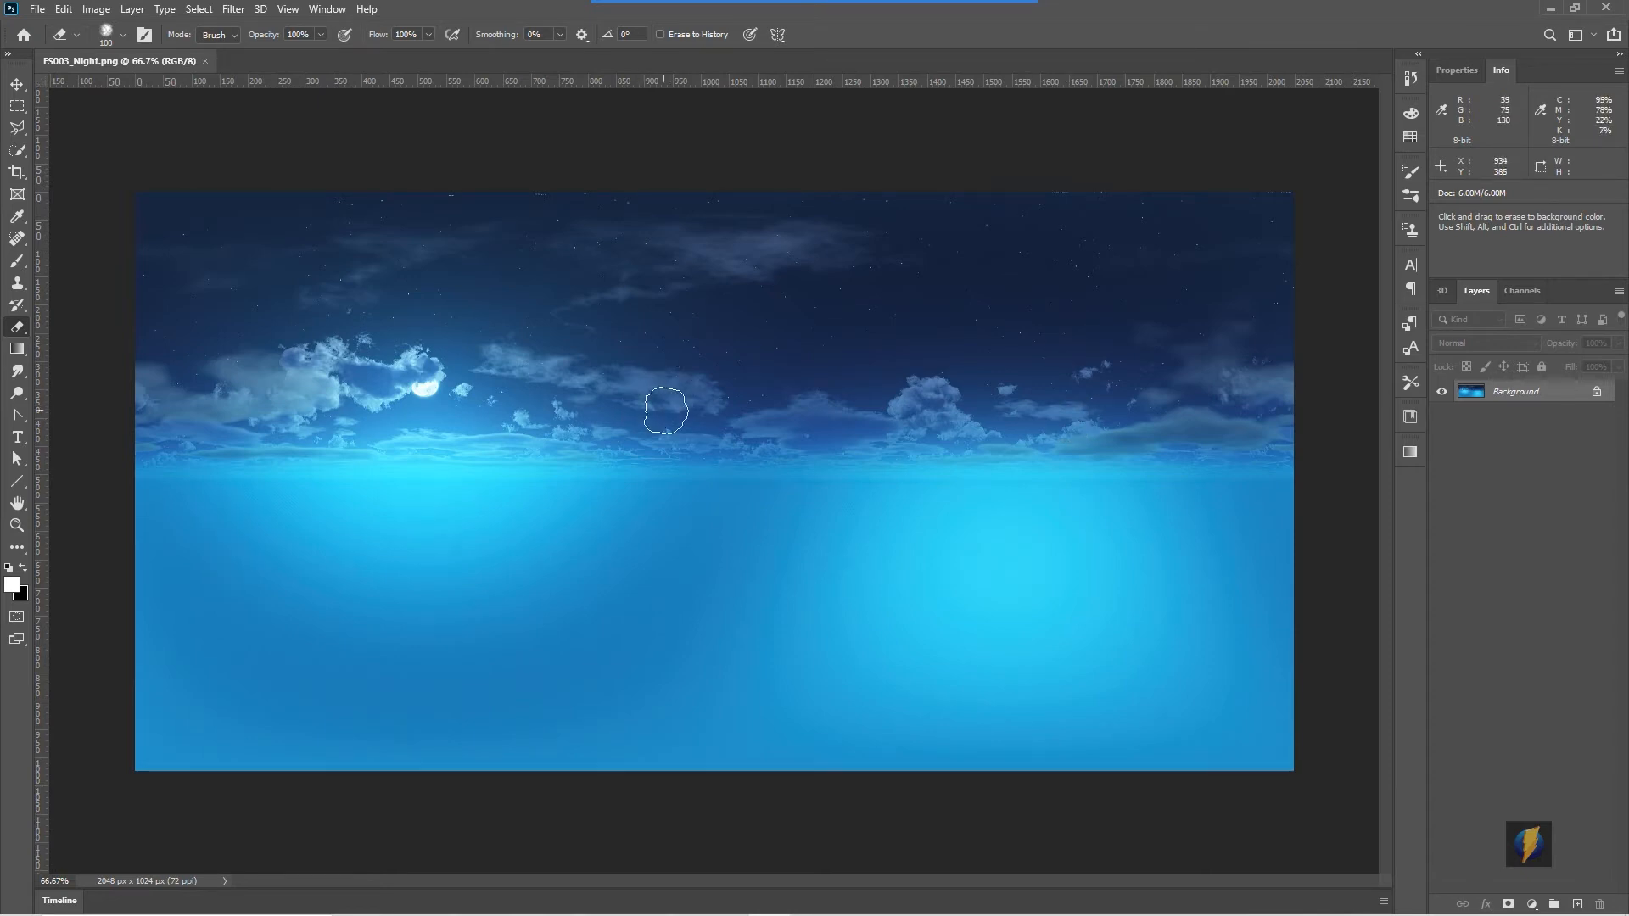
- Switch back to Unity and select the FS003_Night skybox material in the FS003 folder
{"action": "key", "text": "alt+Tab"}
{"action": "left_click", "coordinate": [974, 397]}
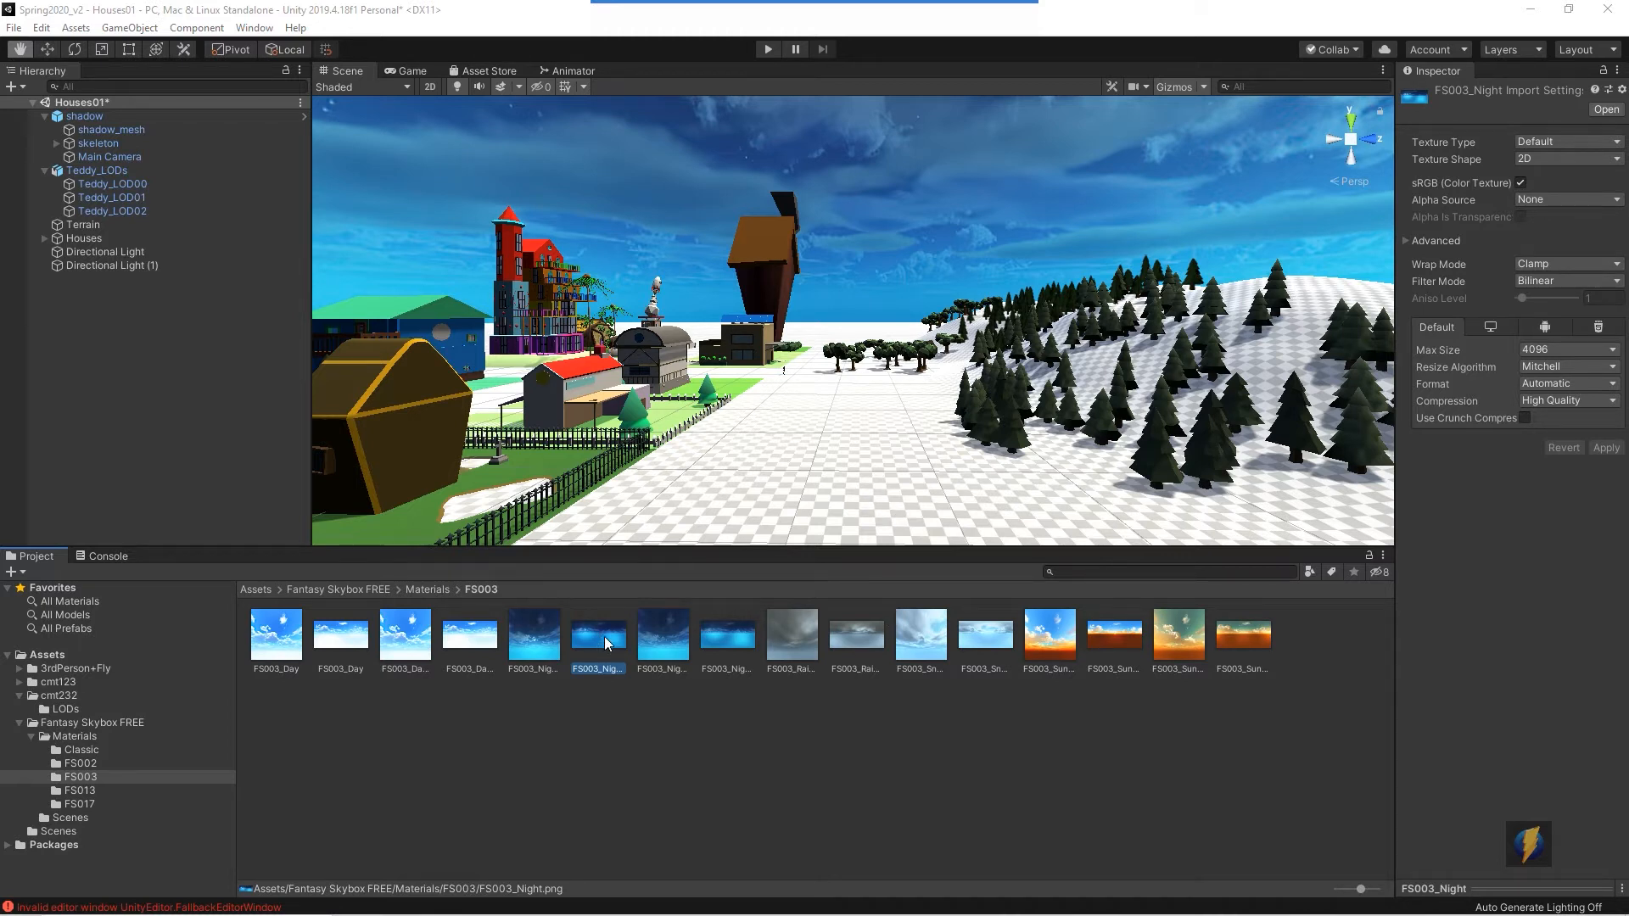
{"action": "mouse_move", "coordinate": [752, 7]}
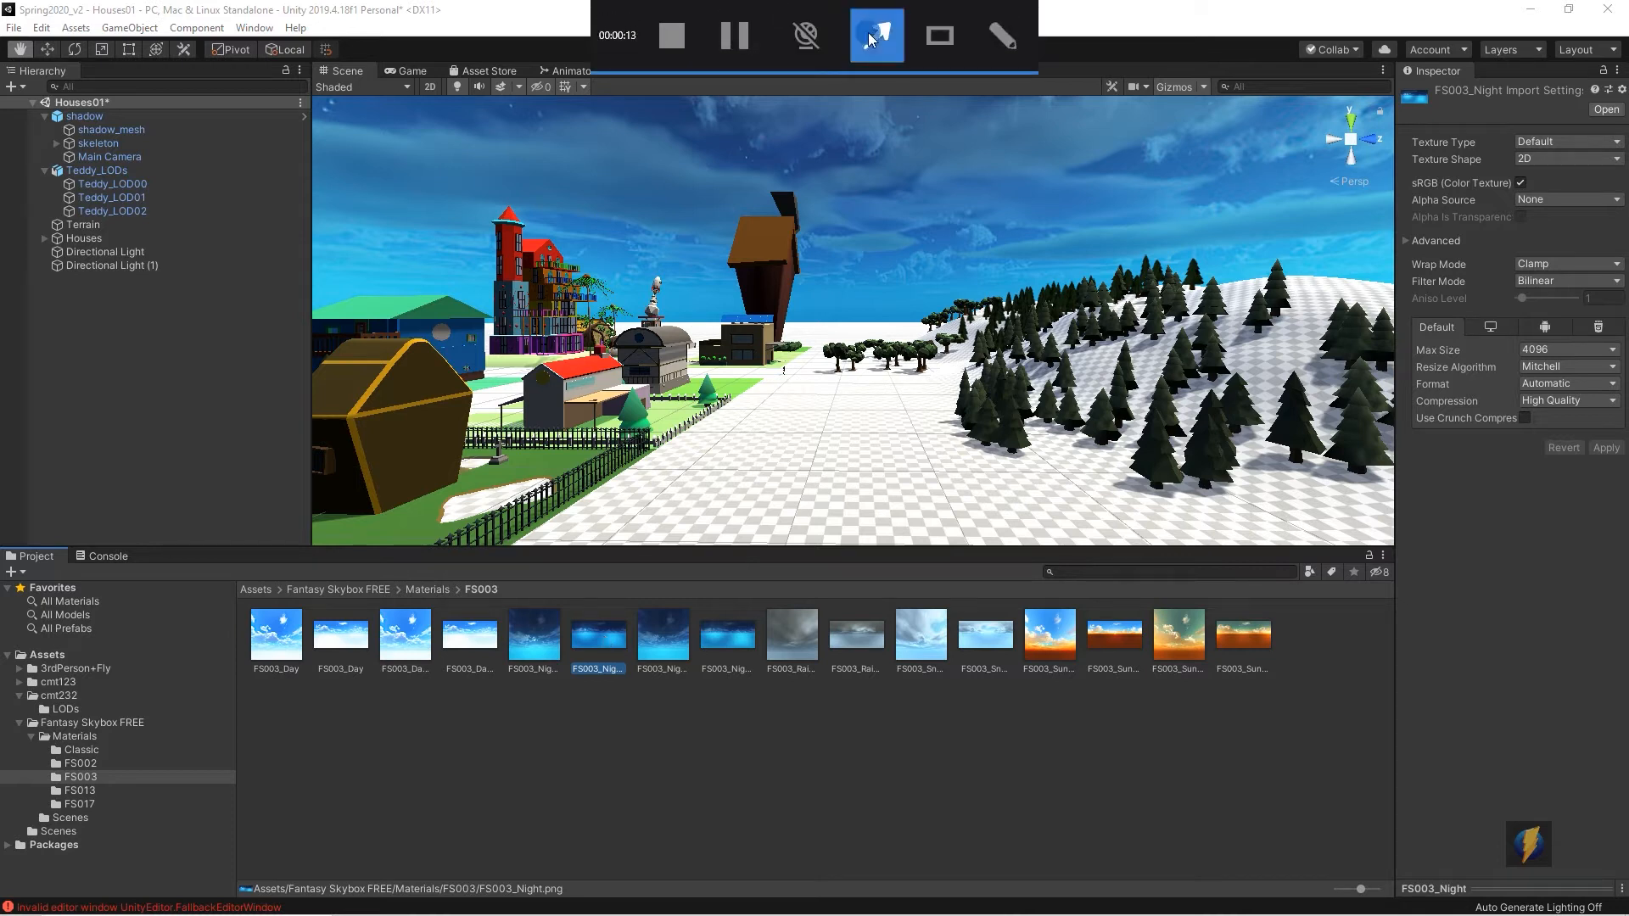
{"action": "mouse_move", "coordinate": [829, 313]}
{"action": "left_mouse_down"}
{"action": "mouse_move", "coordinate": [1345, 101]}
{"action": "mouse_move", "coordinate": [1352, 156]}
{"action": "mouse_move", "coordinate": [1395, 197]}
{"action": "mouse_move", "coordinate": [1403, 152]}
{"action": "mouse_move", "coordinate": [1404, 186]}
{"action": "mouse_move", "coordinate": [1394, 161]}
{"action": "mouse_move", "coordinate": [1376, 171]}
{"action": "mouse_move", "coordinate": [1399, 264]}
{"action": "mouse_move", "coordinate": [1545, 264]}
{"action": "mouse_move", "coordinate": [1412, 263]}
{"action": "mouse_move", "coordinate": [1430, 319]}
{"action": "mouse_move", "coordinate": [1045, 302]}
{"action": "mouse_move", "coordinate": [880, 368]}
{"action": "left_mouse_up"}
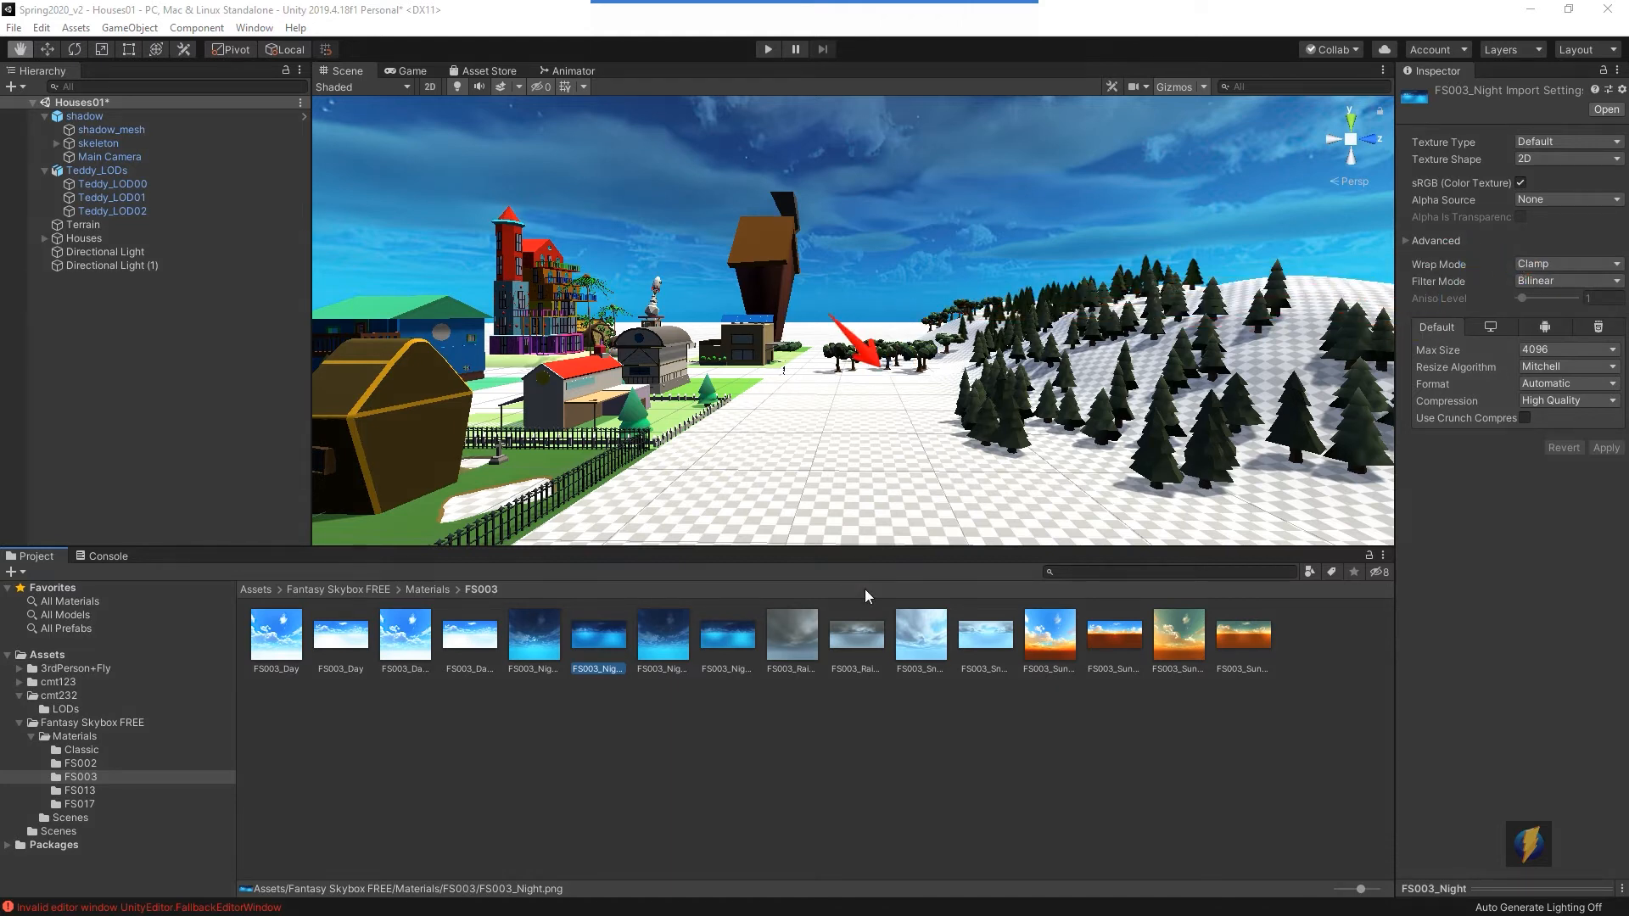
{"action": "left_click", "coordinate": [529, 639]}
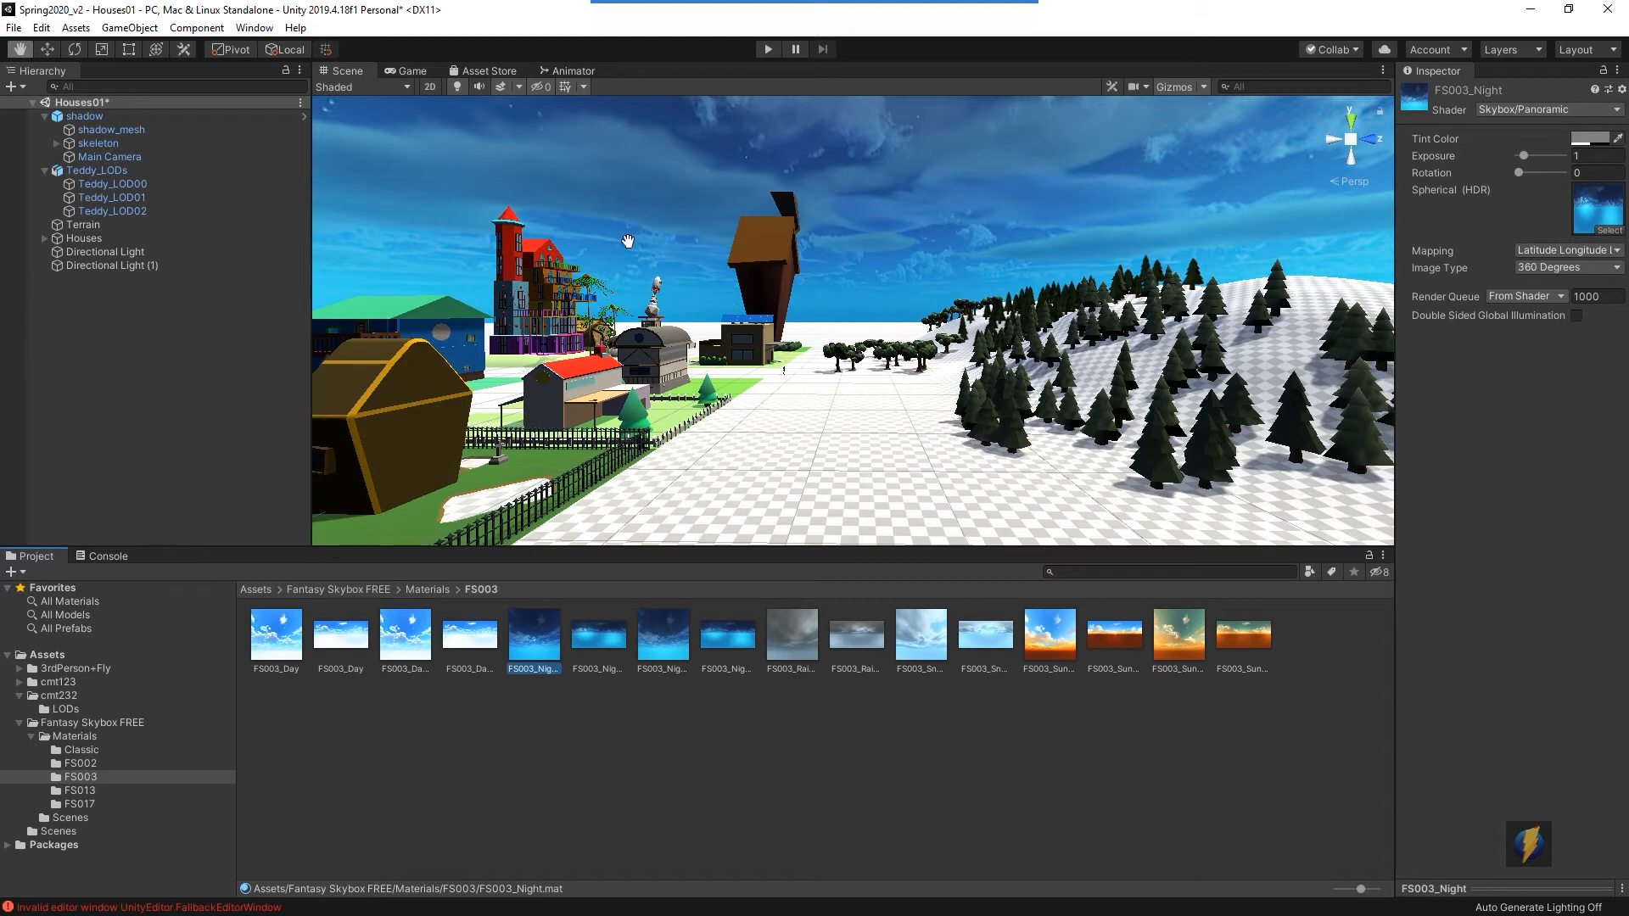
- Open the Classic materials folder of the Fantasy Skybox FREE package
{"action": "mouse_move", "coordinate": [1009, 7]}
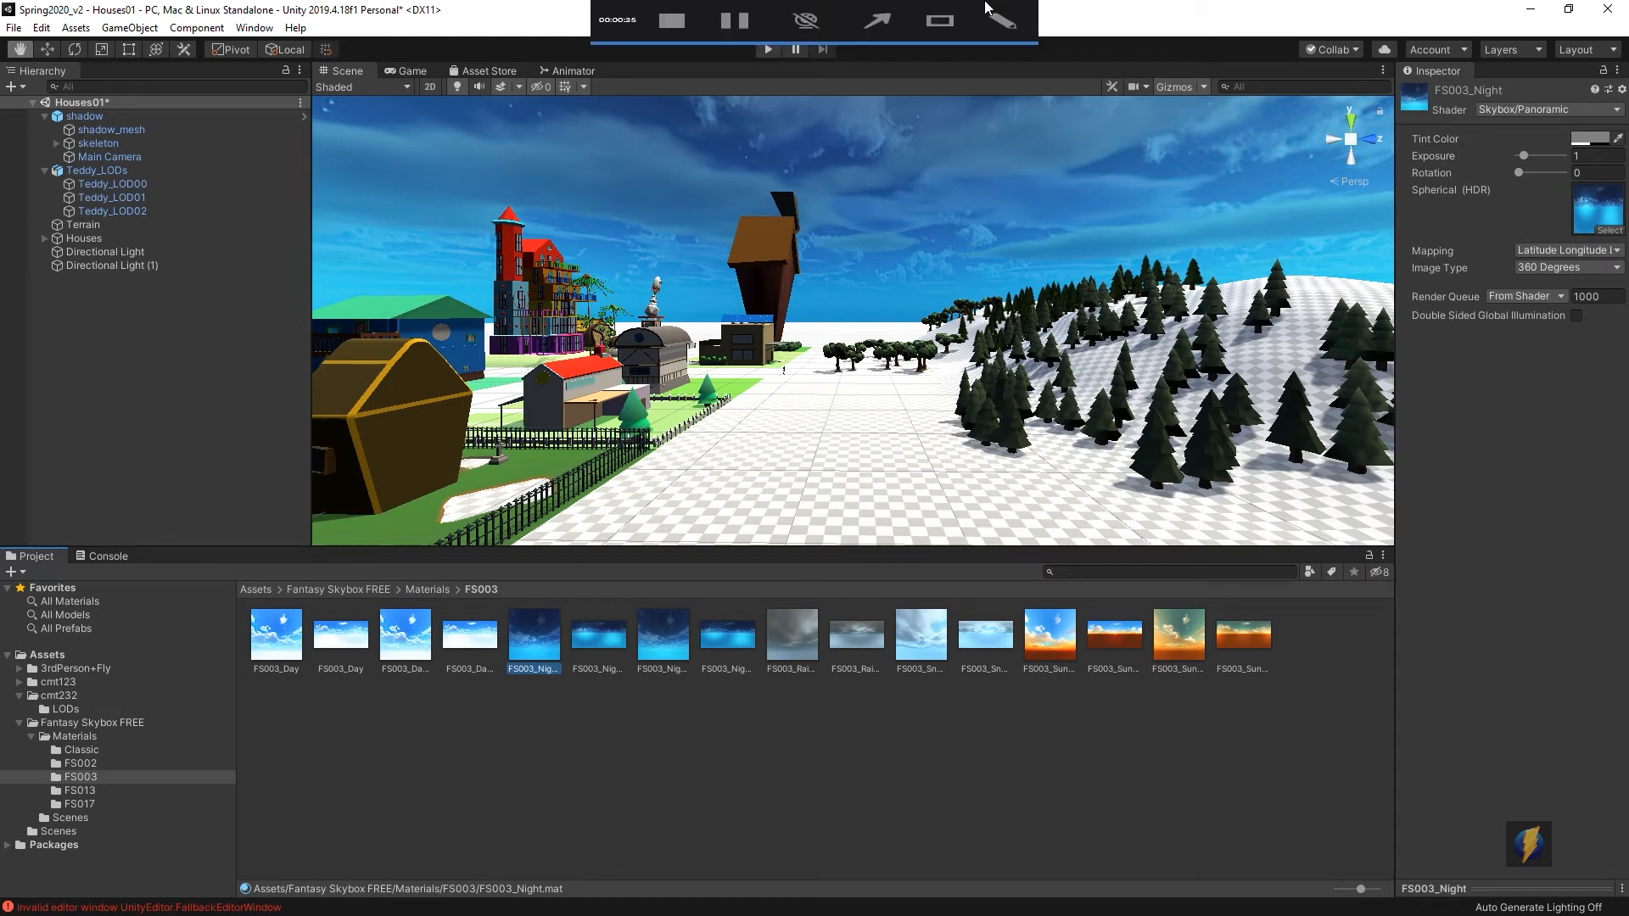
{"action": "left_click", "coordinate": [878, 36]}
{"action": "mouse_move", "coordinate": [1074, 338]}
{"action": "left_mouse_down"}
{"action": "mouse_move", "coordinate": [1400, 145]}
{"action": "mouse_move", "coordinate": [1540, 117]}
{"action": "mouse_move", "coordinate": [1382, 171]}
{"action": "mouse_move", "coordinate": [1357, 153]}
{"action": "mouse_move", "coordinate": [912, 197]}
{"action": "mouse_move", "coordinate": [949, 200]}
{"action": "left_mouse_up"}
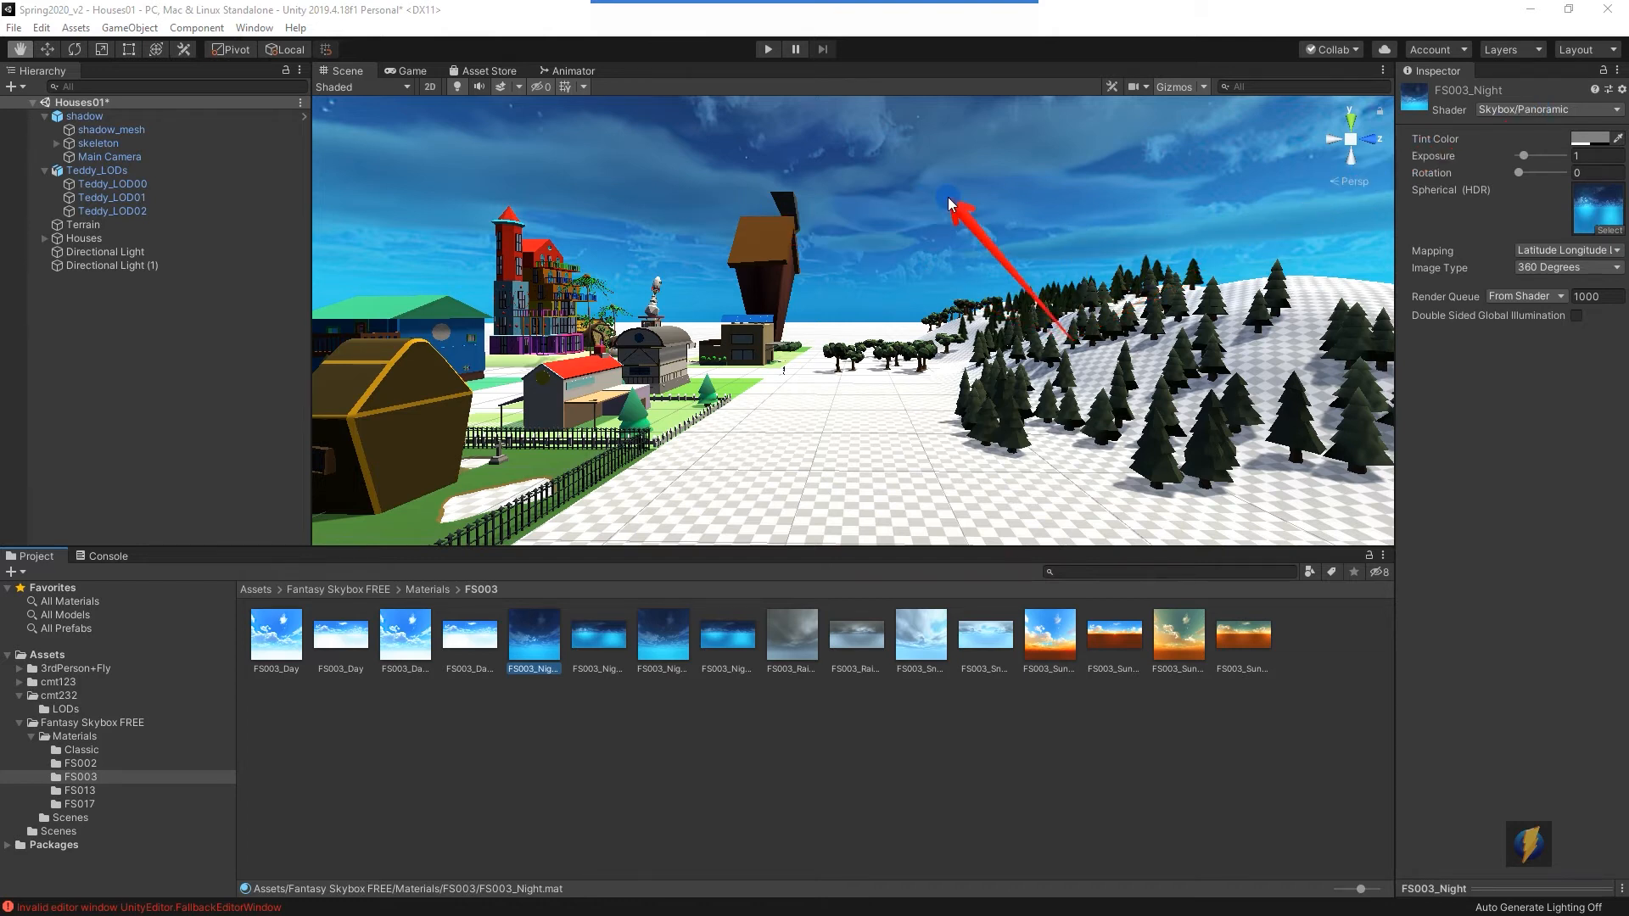
{"action": "left_click", "coordinate": [77, 749]}
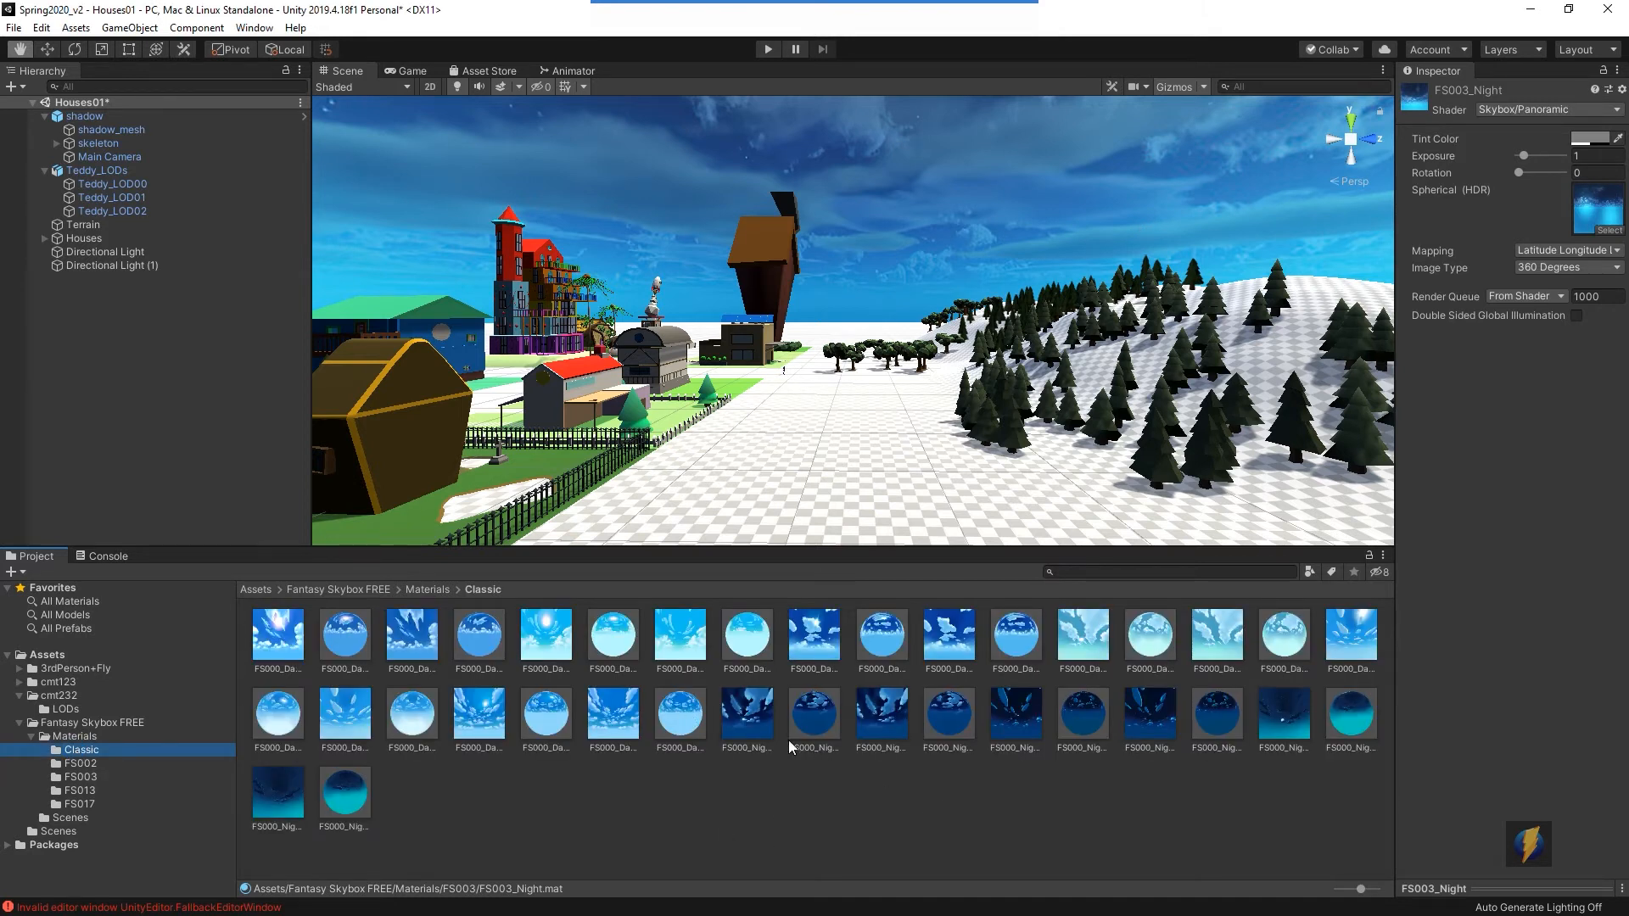
- Compare the Classic FS000_Night_01 material and its cubemap texture by selecting them alternately in the Project panel
{"action": "left_click", "coordinate": [748, 719]}
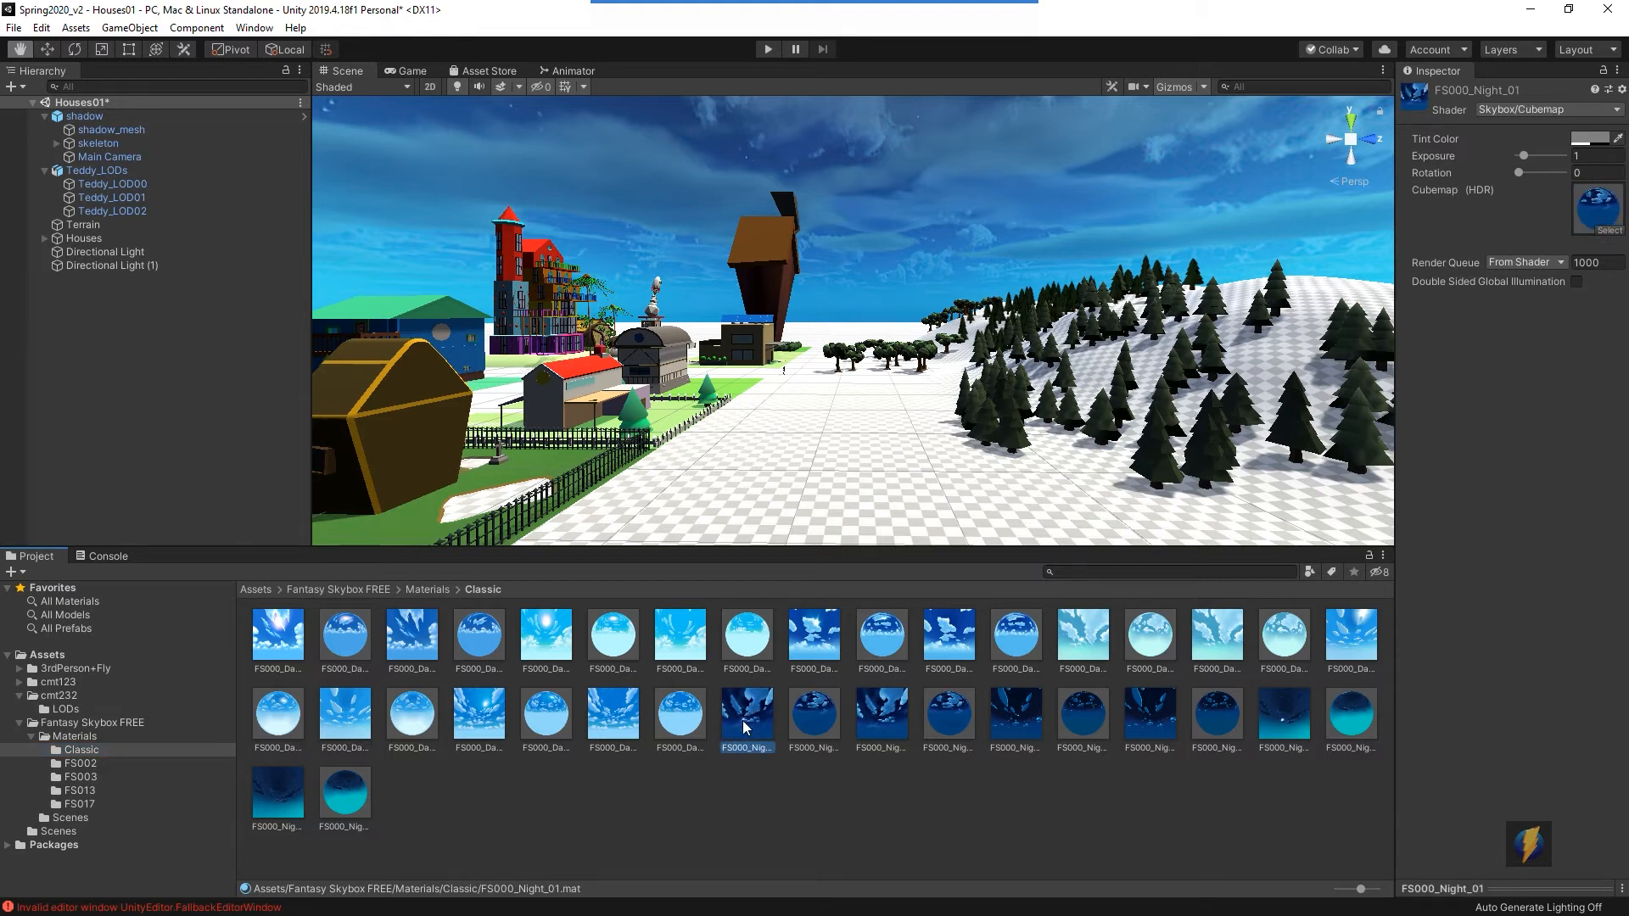
{"action": "left_click", "coordinate": [689, 721]}
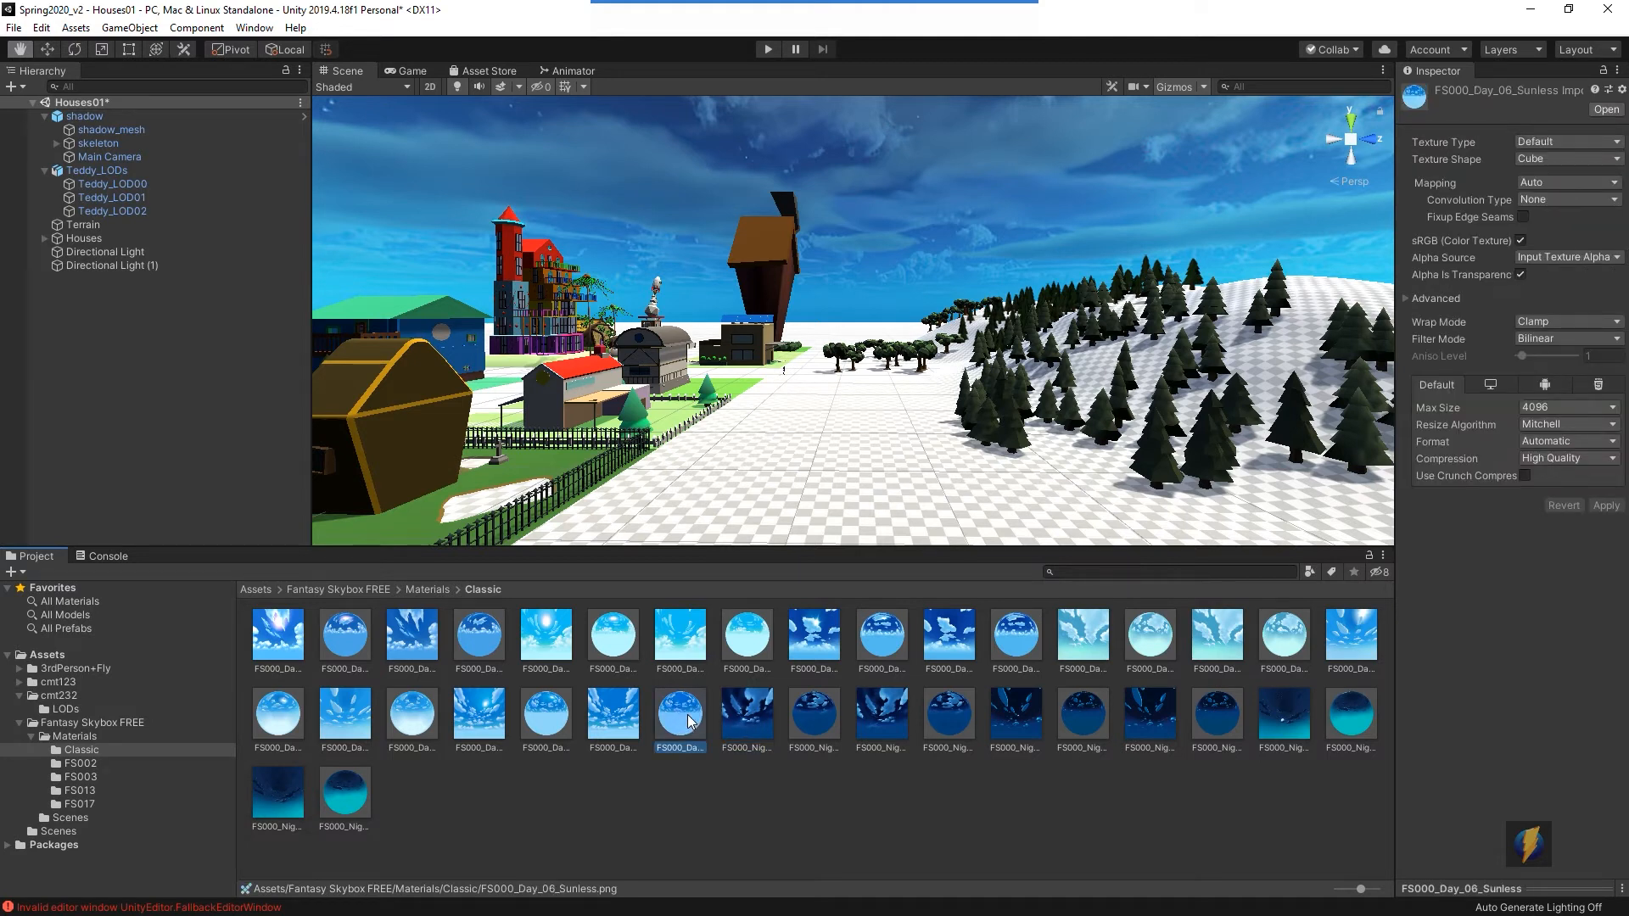
{"action": "left_click", "coordinate": [814, 714]}
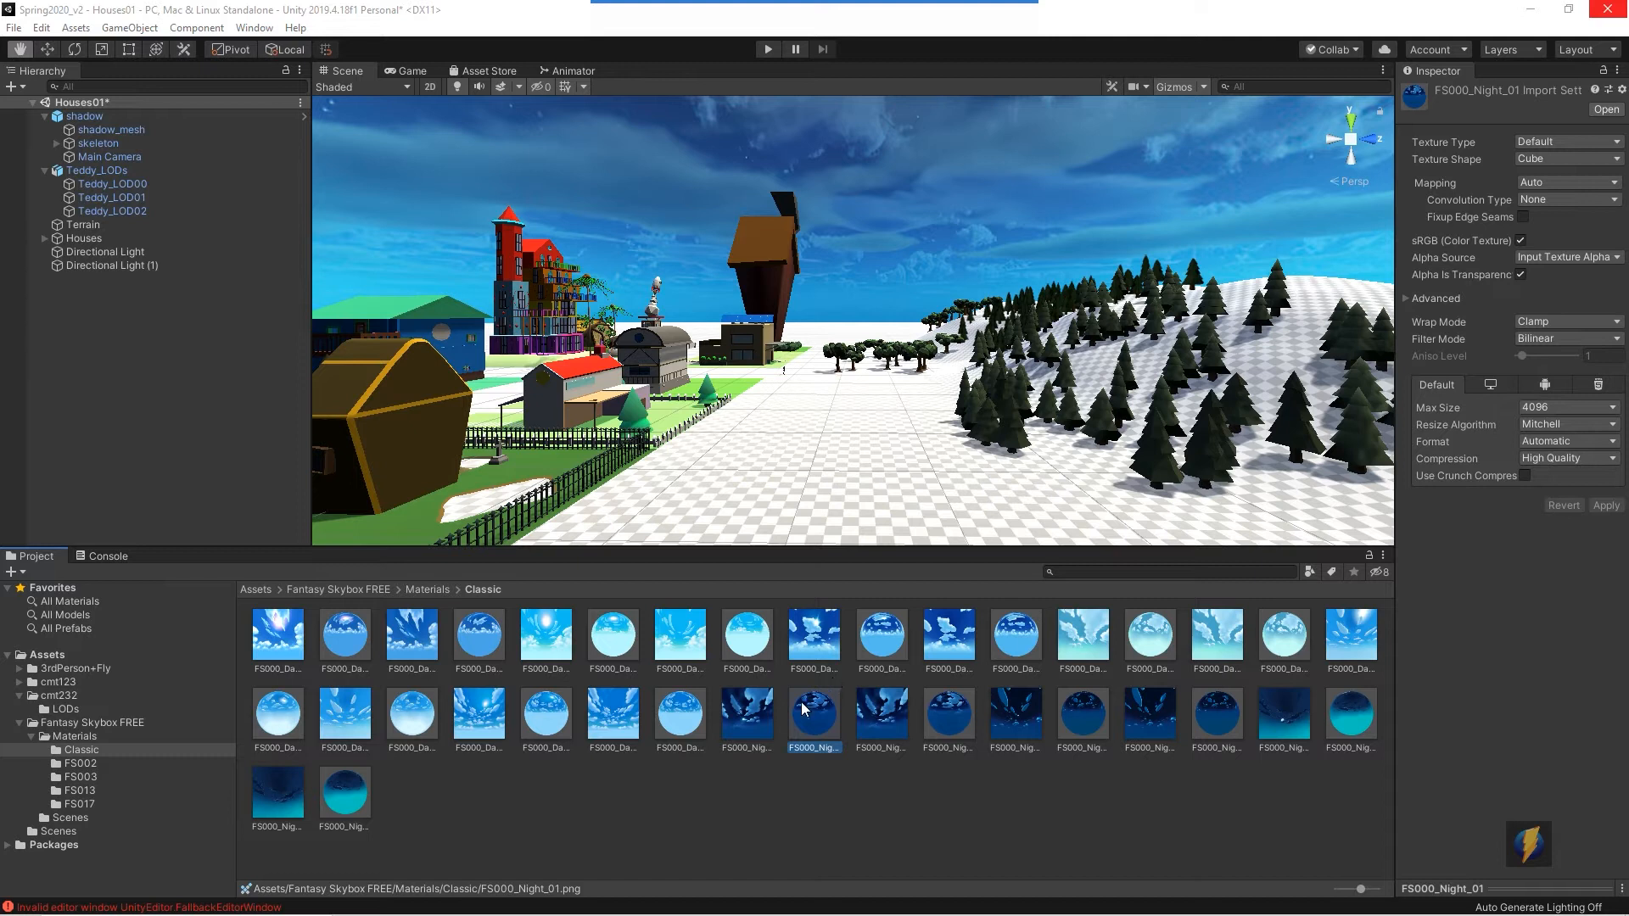
{"action": "left_click", "coordinate": [749, 726]}
{"action": "left_click", "coordinate": [802, 716]}
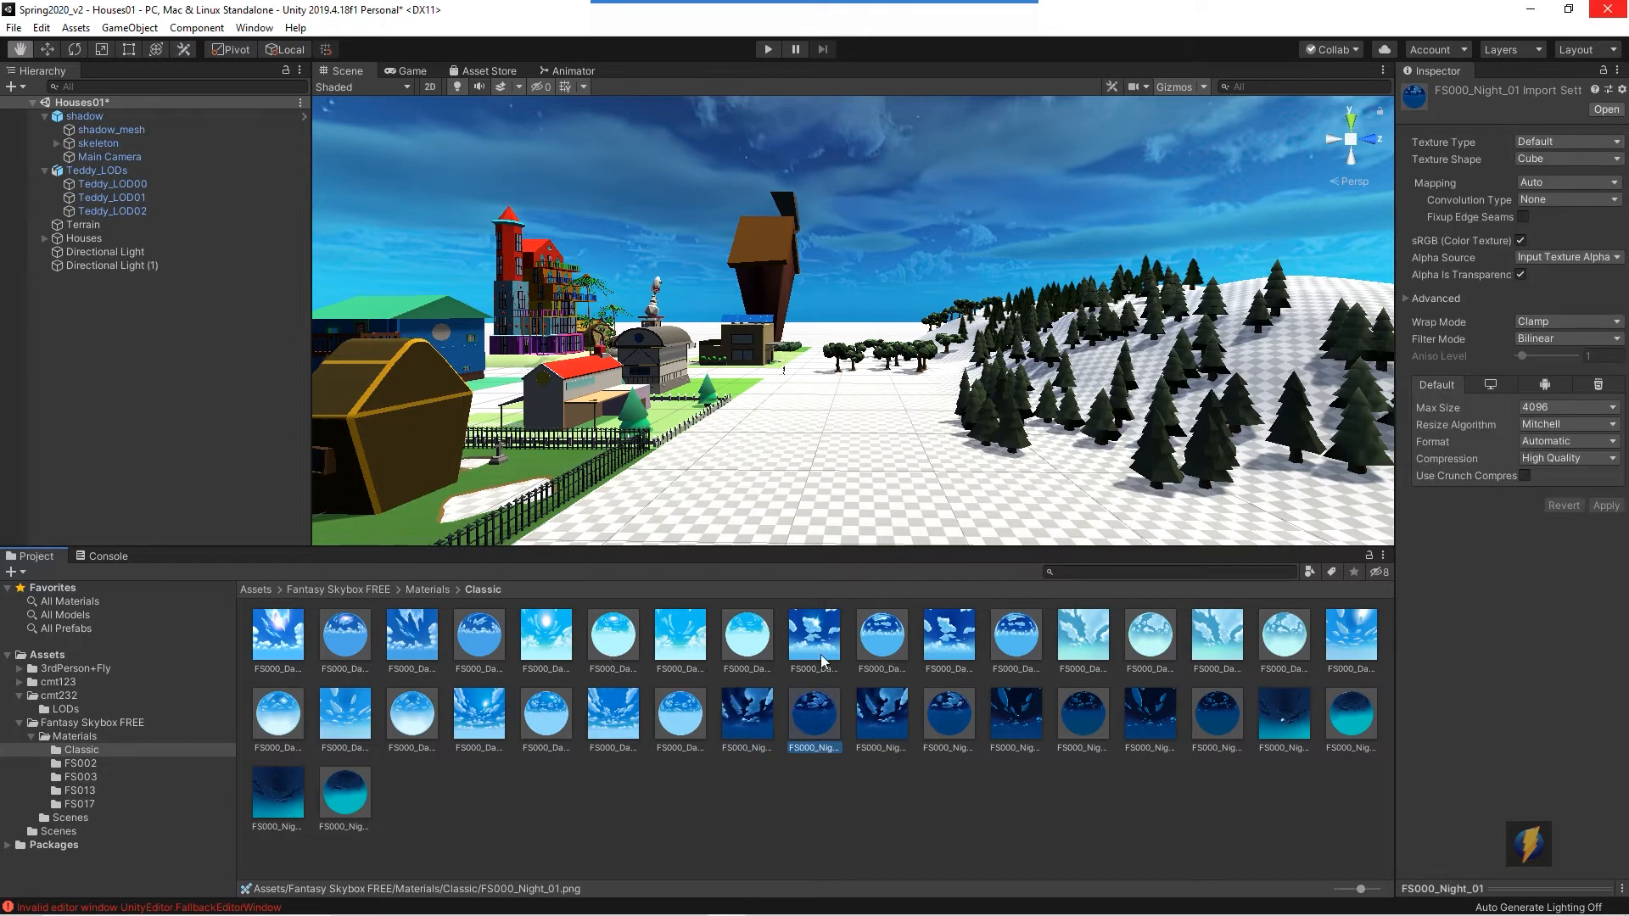
{"action": "left_click", "coordinate": [748, 734]}
{"action": "left_click", "coordinate": [812, 721]}
{"action": "left_click_drag", "start_coordinate": [859, 310], "coordinate": [812, 706]}
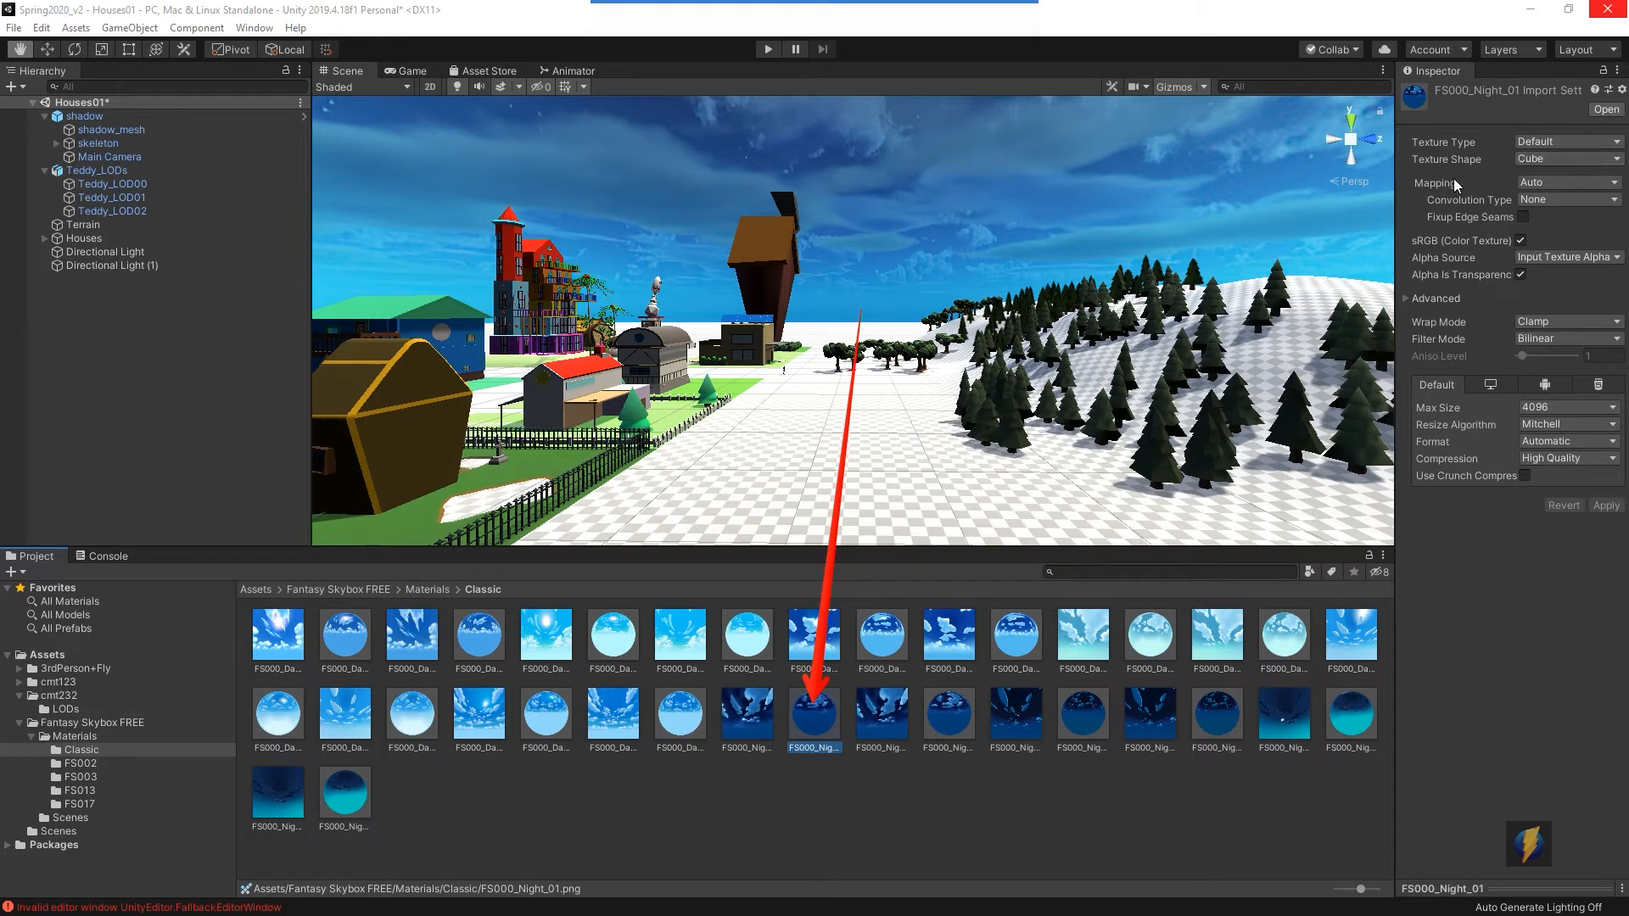
{"action": "left_click", "coordinate": [745, 719]}
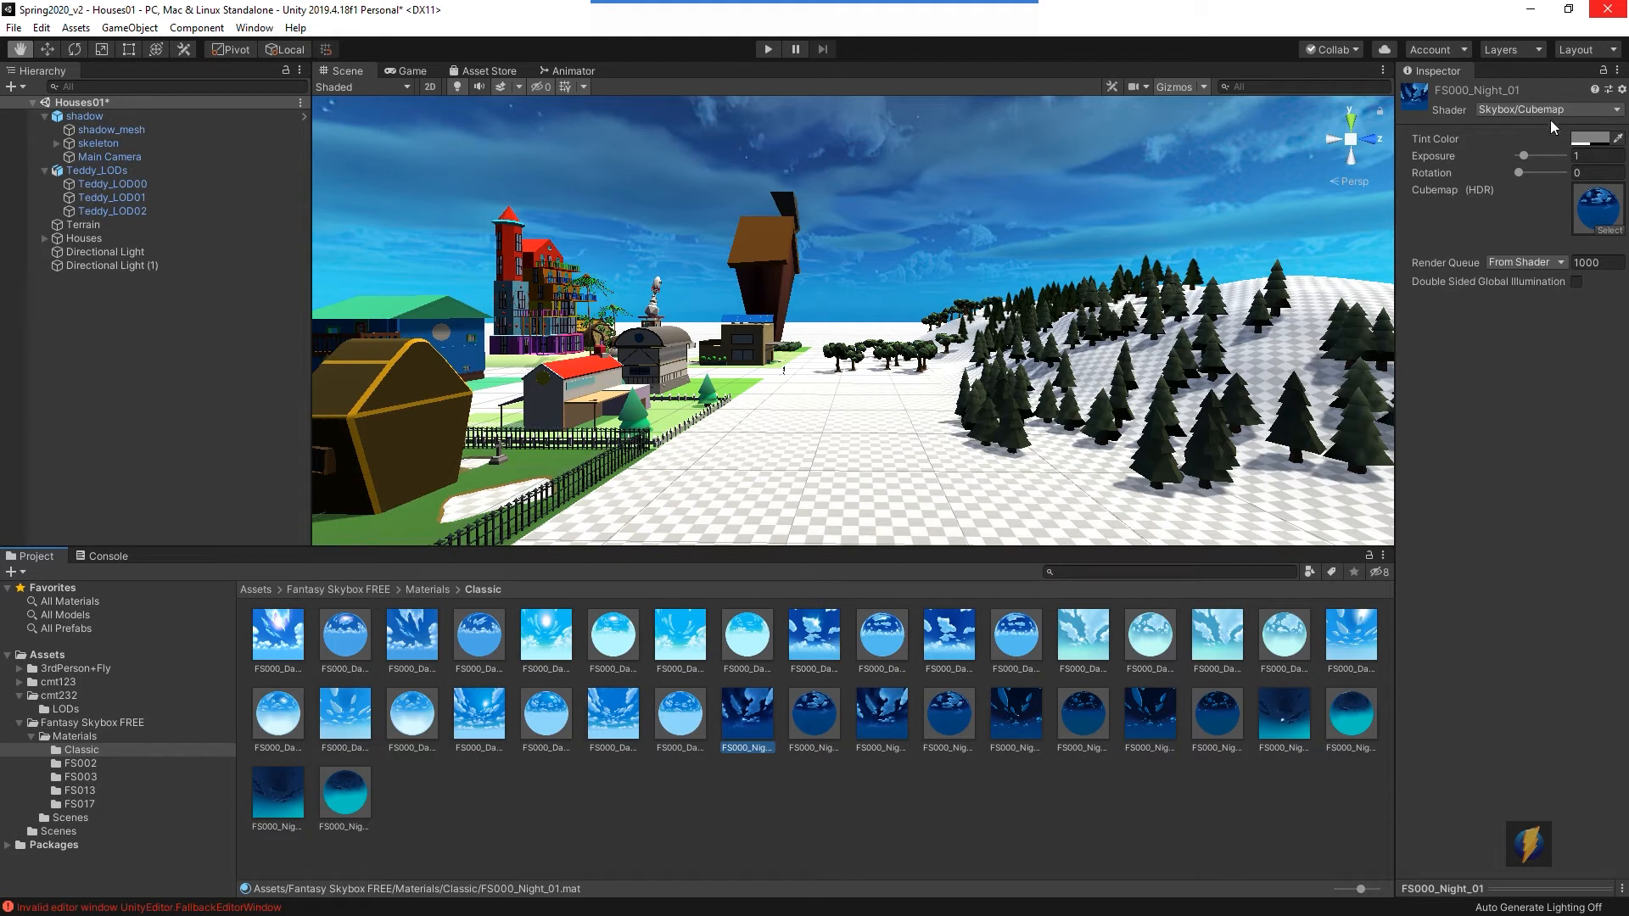
{"action": "left_click", "coordinate": [827, 724]}
{"action": "left_click", "coordinate": [762, 725]}
{"action": "left_click", "coordinate": [799, 723]}
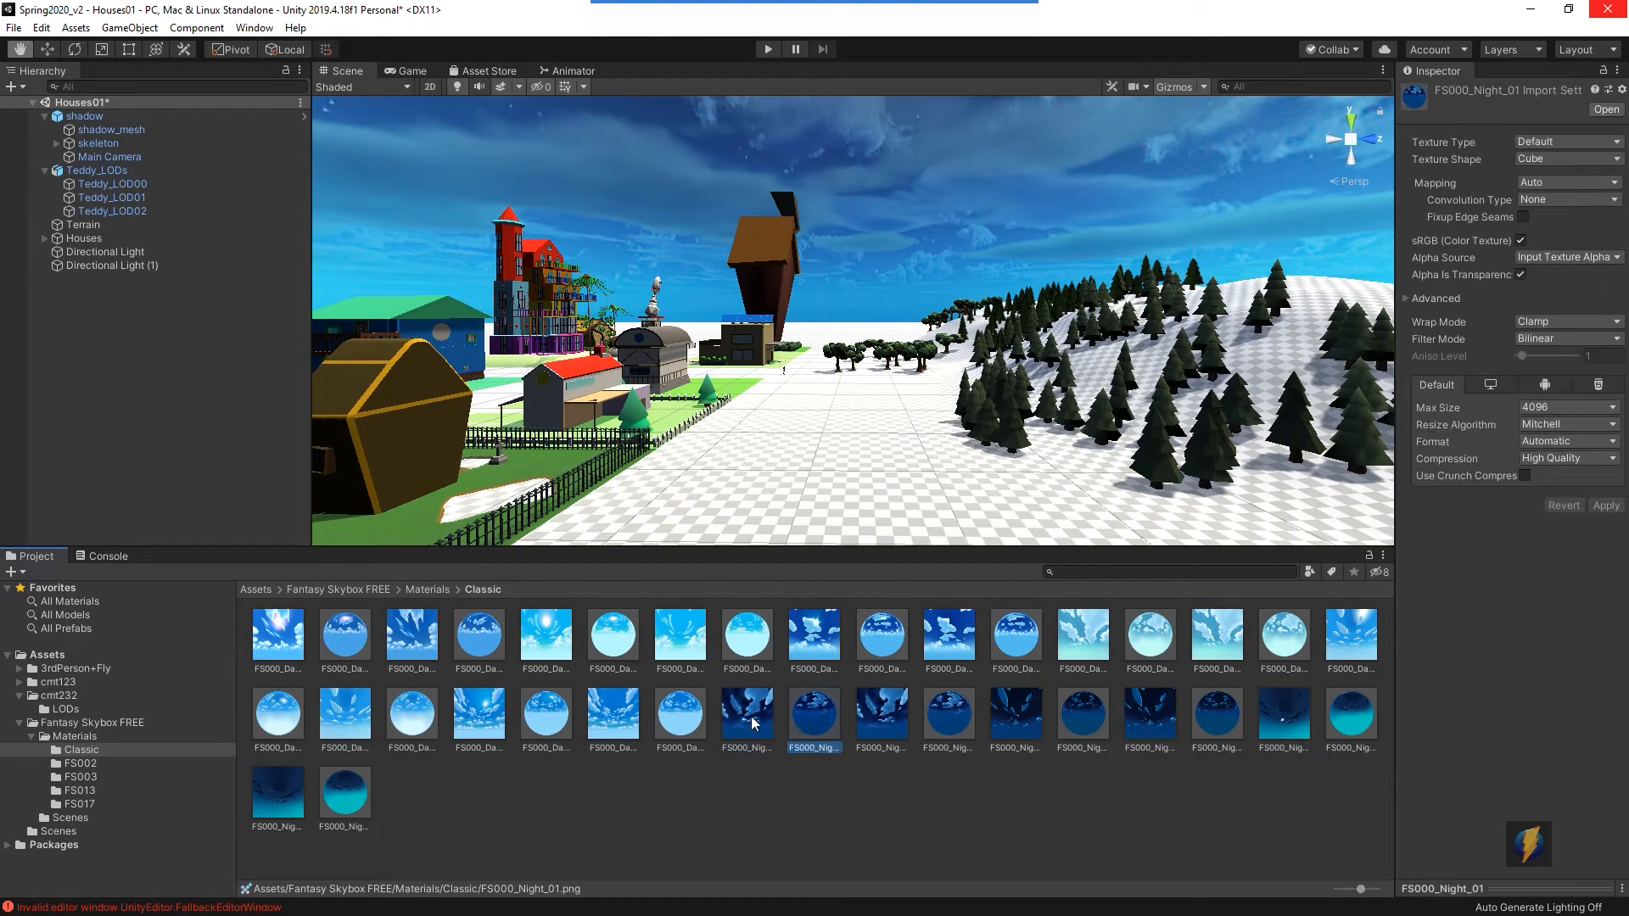
- Open the FS000_Night_01 cubemap texture in Photos to examine its cross layout, then return to Unity
{"action": "right_click", "coordinate": [811, 719]}
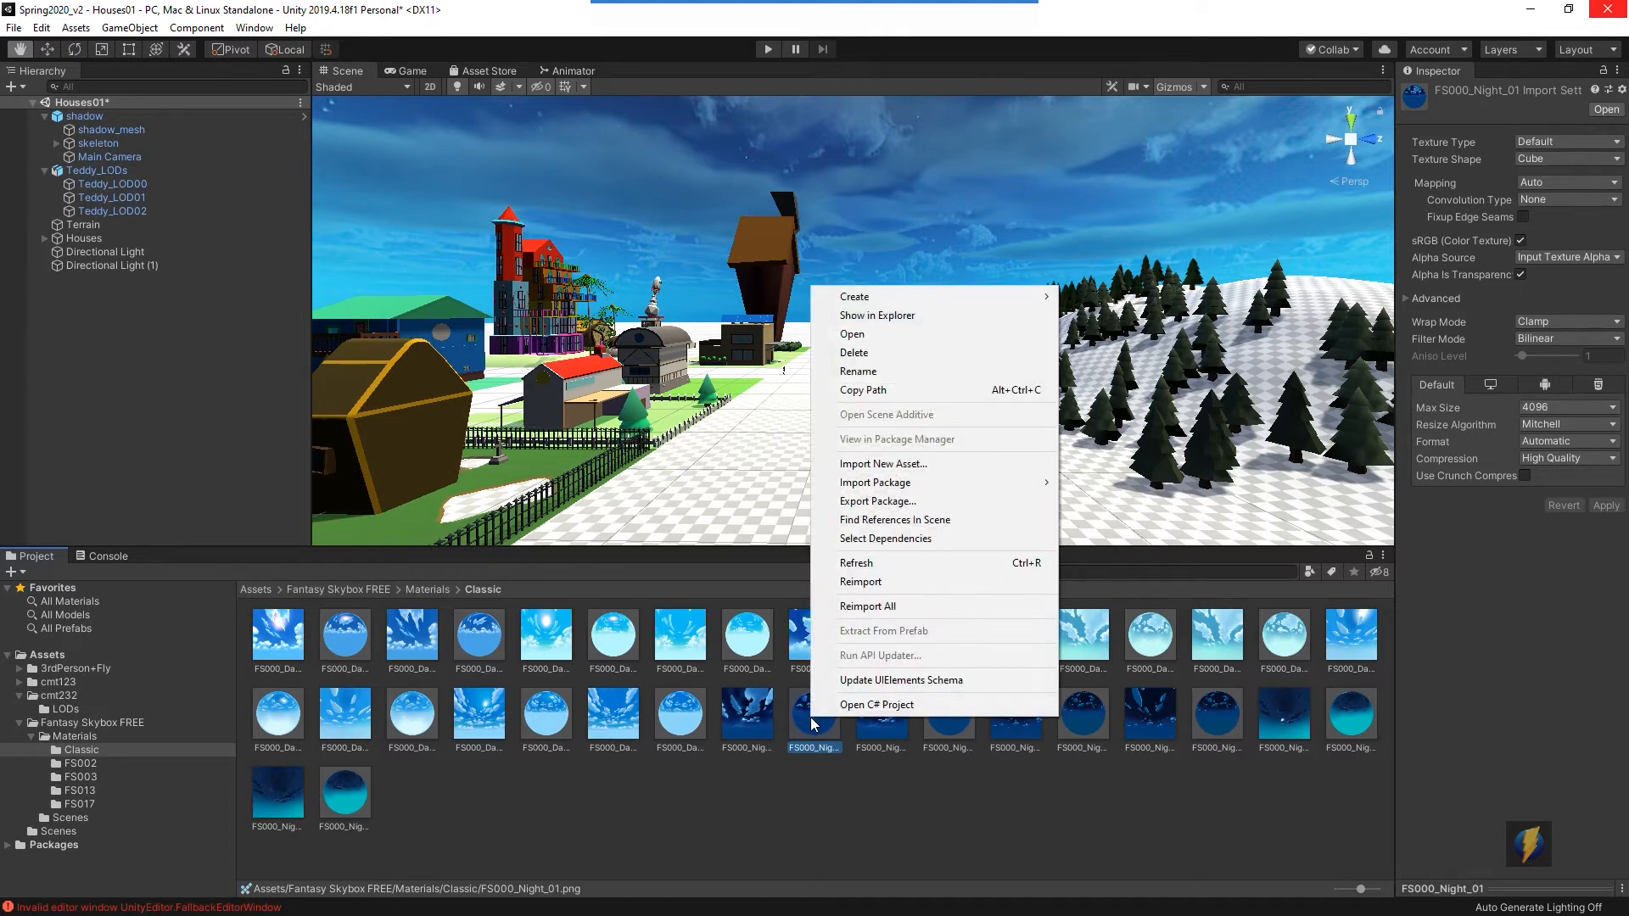
{"action": "left_click", "coordinate": [853, 334]}
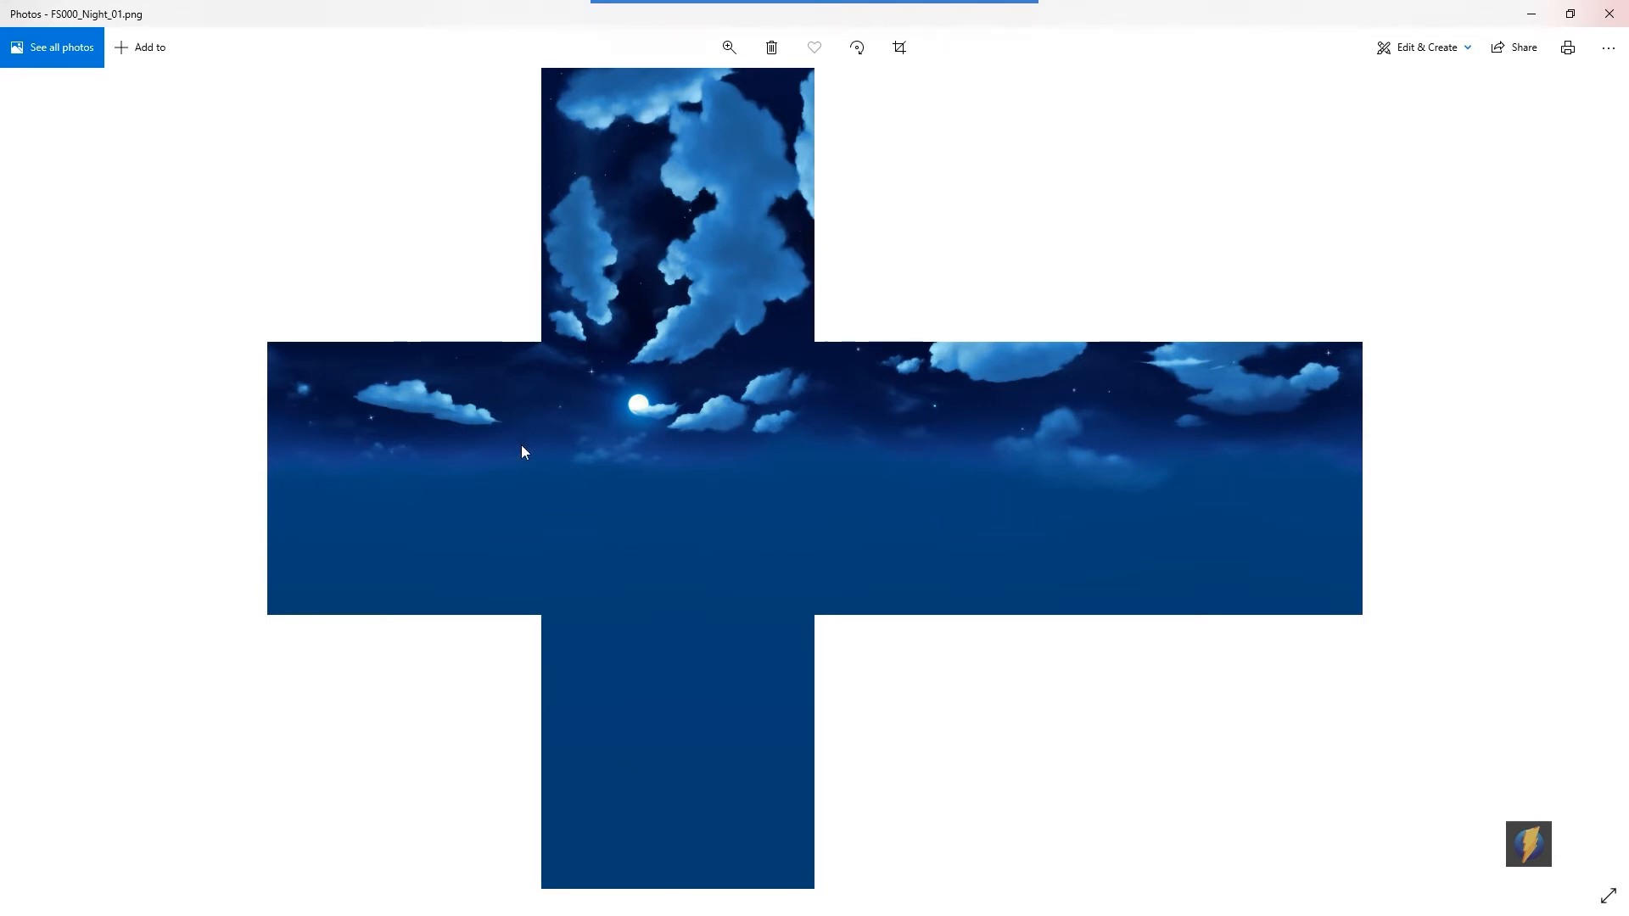
{"action": "mouse_move", "coordinate": [796, 3]}
{"action": "left_click", "coordinate": [878, 36]}
{"action": "mouse_move", "coordinate": [1406, 275]}
{"action": "left_mouse_down"}
{"action": "mouse_move", "coordinate": [1371, 407]}
{"action": "mouse_move", "coordinate": [979, 492]}
{"action": "mouse_move", "coordinate": [278, 520]}
{"action": "mouse_move", "coordinate": [611, 537]}
{"action": "mouse_move", "coordinate": [1200, 523]}
{"action": "mouse_move", "coordinate": [1271, 499]}
{"action": "mouse_move", "coordinate": [240, 472]}
{"action": "mouse_move", "coordinate": [277, 413]}
{"action": "mouse_move", "coordinate": [1148, 420]}
{"action": "mouse_move", "coordinate": [324, 378]}
{"action": "mouse_move", "coordinate": [262, 426]}
{"action": "mouse_move", "coordinate": [1612, 776]}
{"action": "mouse_move", "coordinate": [1428, 421]}
{"action": "mouse_move", "coordinate": [1364, 398]}
{"action": "mouse_move", "coordinate": [639, 345]}
{"action": "mouse_move", "coordinate": [523, 119]}
{"action": "mouse_move", "coordinate": [542, 270]}
{"action": "mouse_move", "coordinate": [313, 313]}
{"action": "mouse_move", "coordinate": [822, 116]}
{"action": "mouse_move", "coordinate": [818, 262]}
{"action": "mouse_move", "coordinate": [1011, 348]}
{"action": "mouse_move", "coordinate": [1253, 356]}
{"action": "left_mouse_up"}
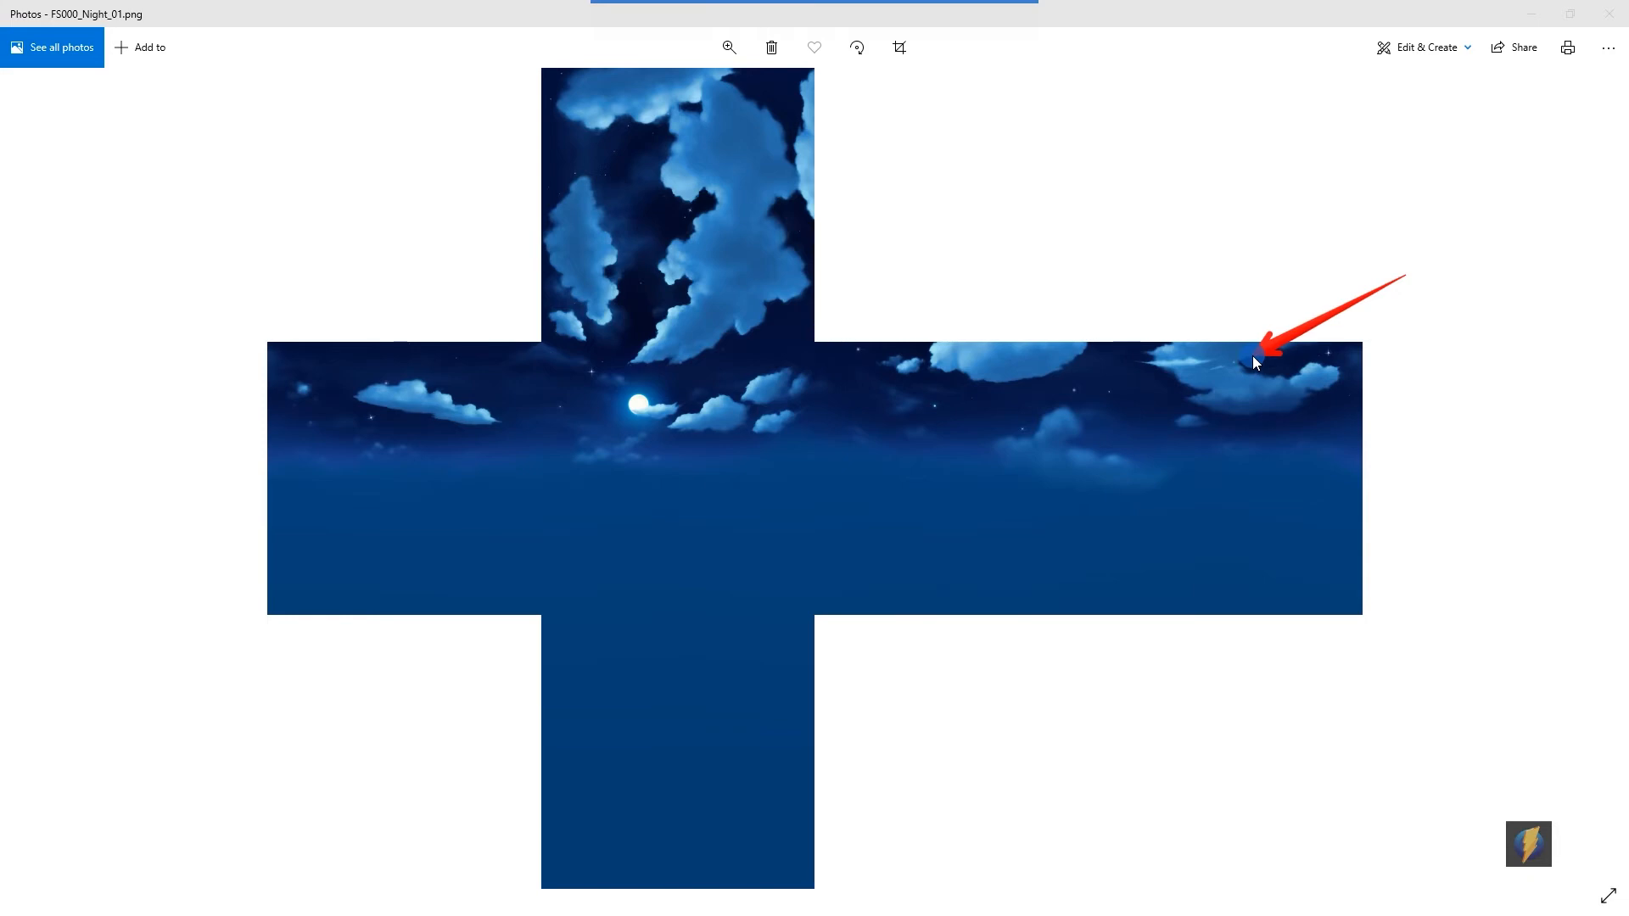
{"action": "mouse_move", "coordinate": [1254, 361]}
{"action": "left_mouse_down"}
{"action": "mouse_move", "coordinate": [1120, 334]}
{"action": "mouse_move", "coordinate": [1331, 327]}
{"action": "mouse_move", "coordinate": [707, 17]}
{"action": "mouse_move", "coordinate": [555, 68]}
{"action": "mouse_move", "coordinate": [782, 64]}
{"action": "mouse_move", "coordinate": [816, 317]}
{"action": "mouse_move", "coordinate": [429, 160]}
{"action": "mouse_move", "coordinate": [748, 352]}
{"action": "mouse_move", "coordinate": [984, 343]}
{"action": "mouse_move", "coordinate": [989, 419]}
{"action": "left_mouse_up"}
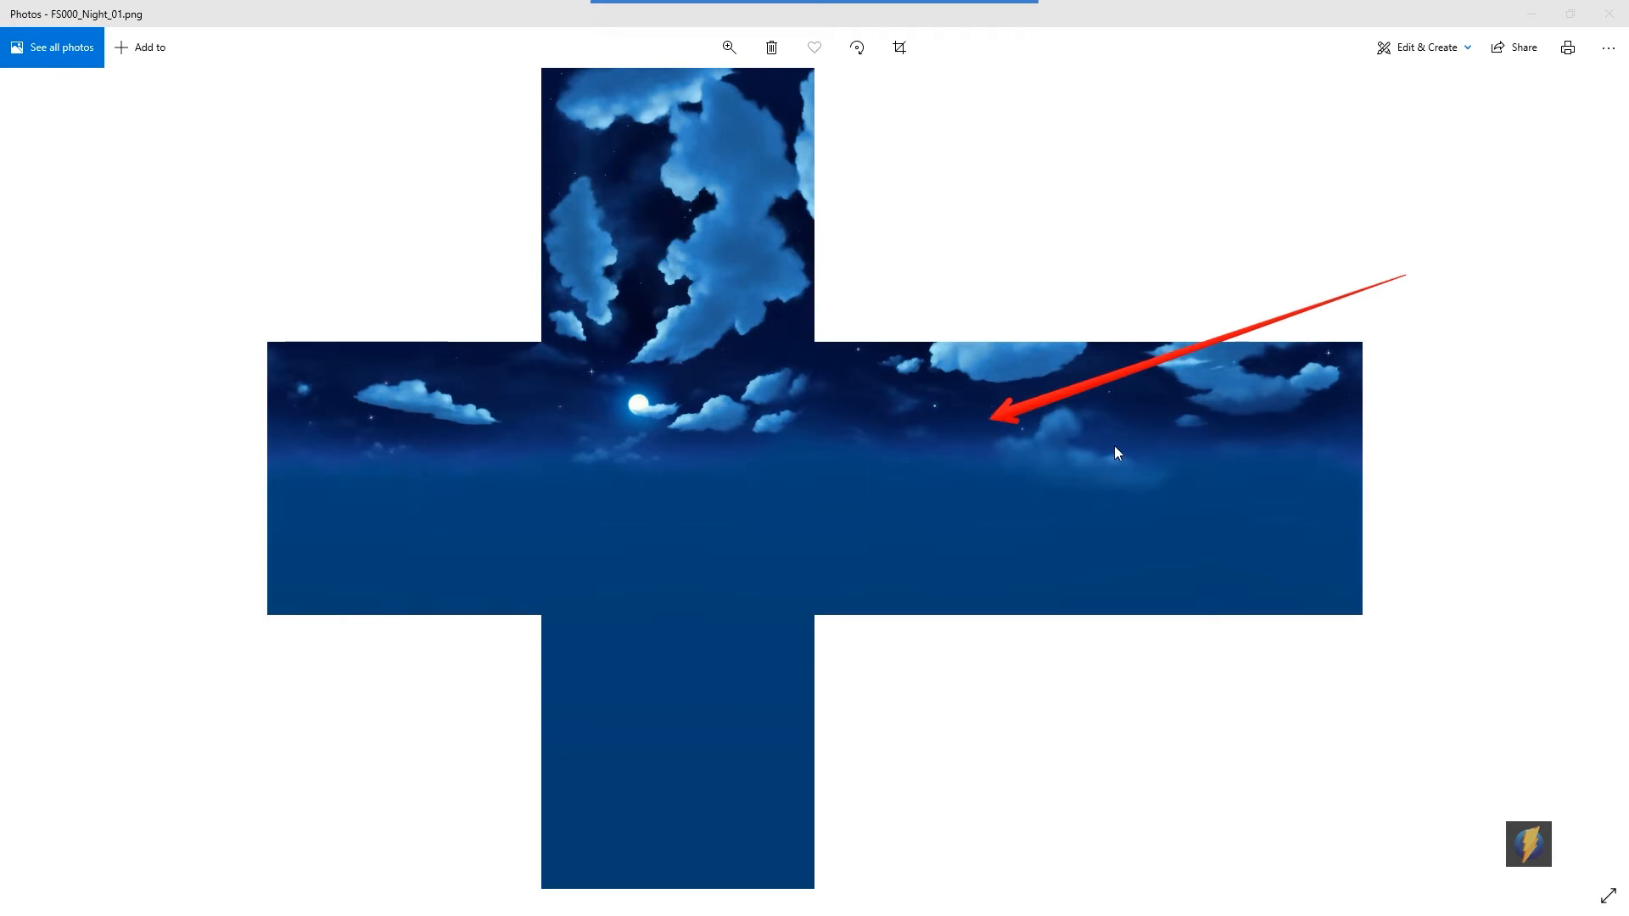
{"action": "key", "text": "alt+Tab"}
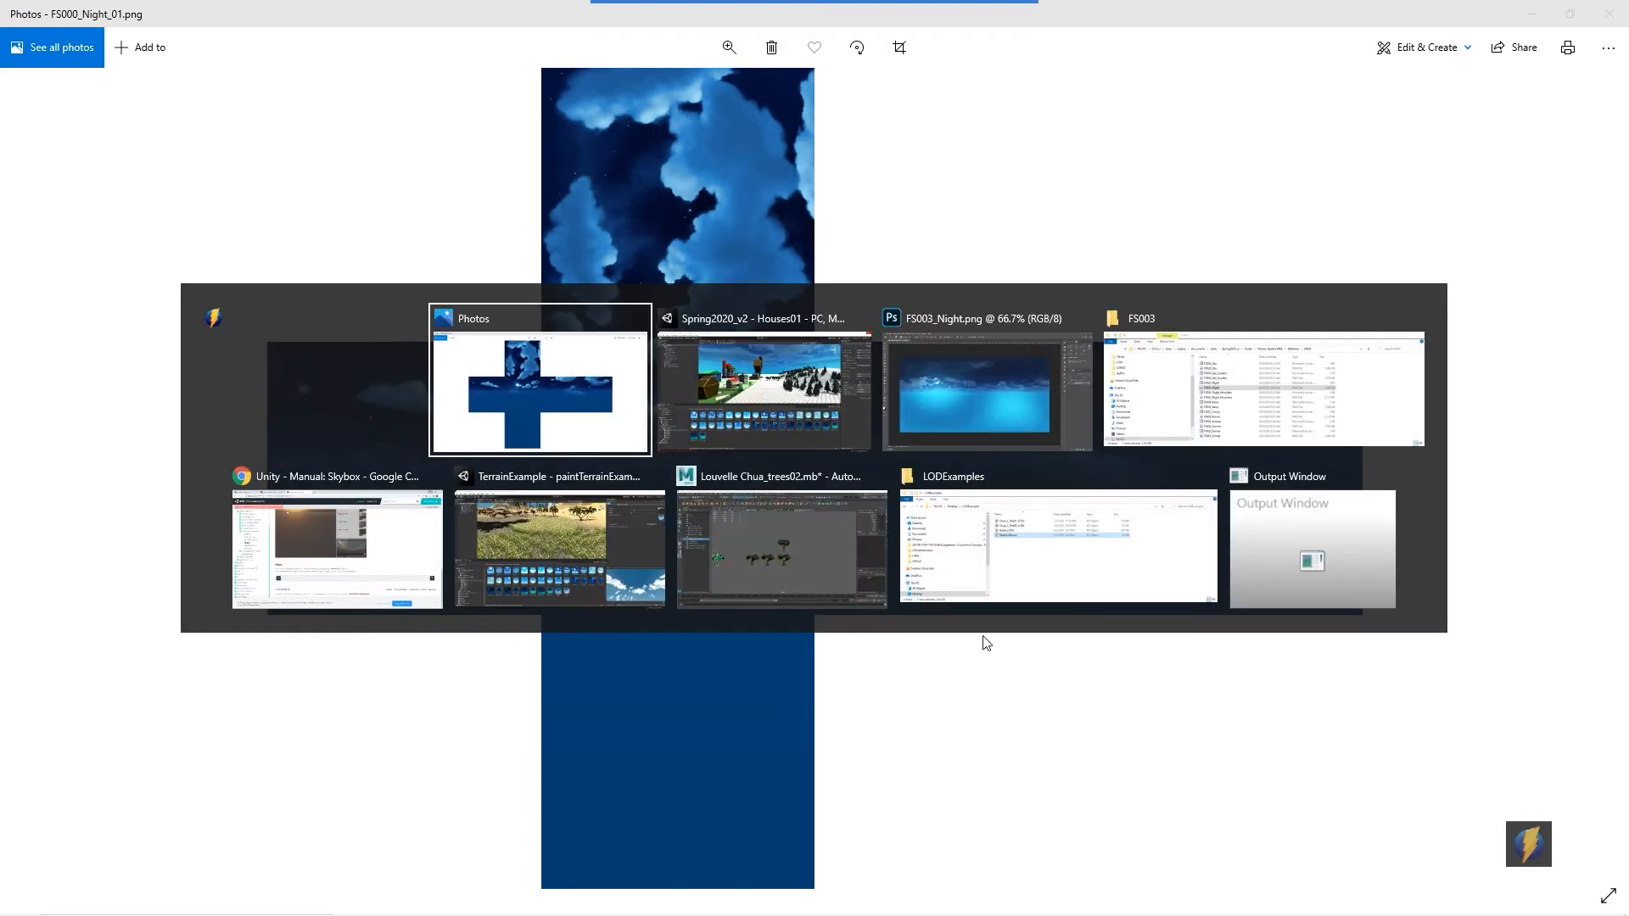
{"action": "left_click", "coordinate": [766, 379]}
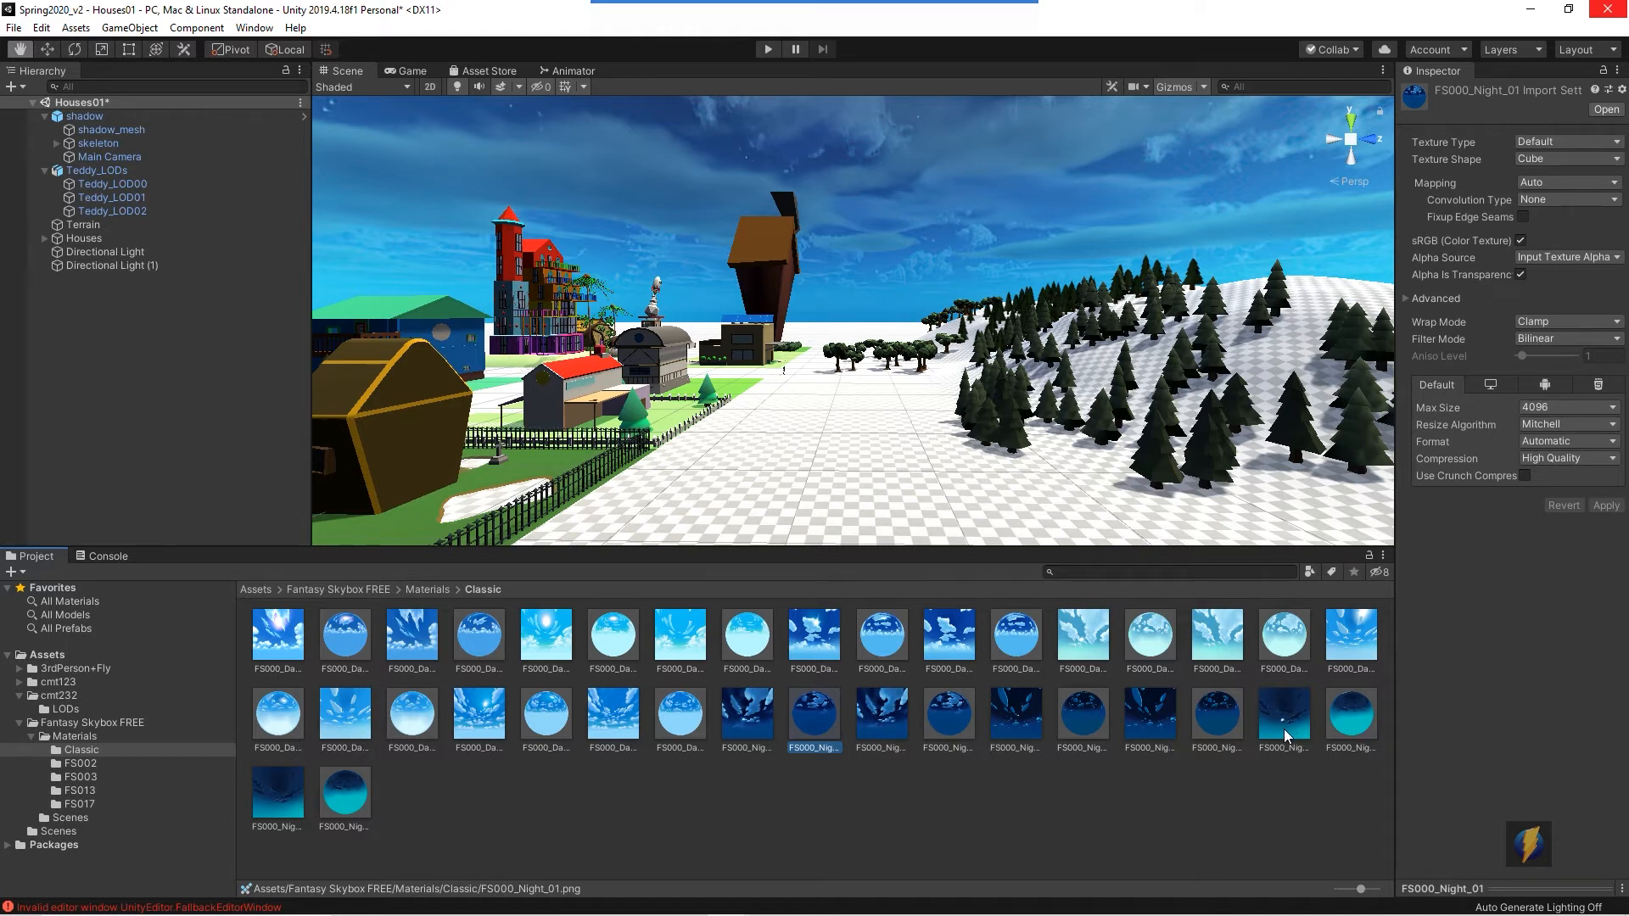
- Open the FS000_Night_03 cubemap texture from its Explorer folder in Adobe Photoshop 2020
{"action": "left_click", "coordinate": [1357, 724]}
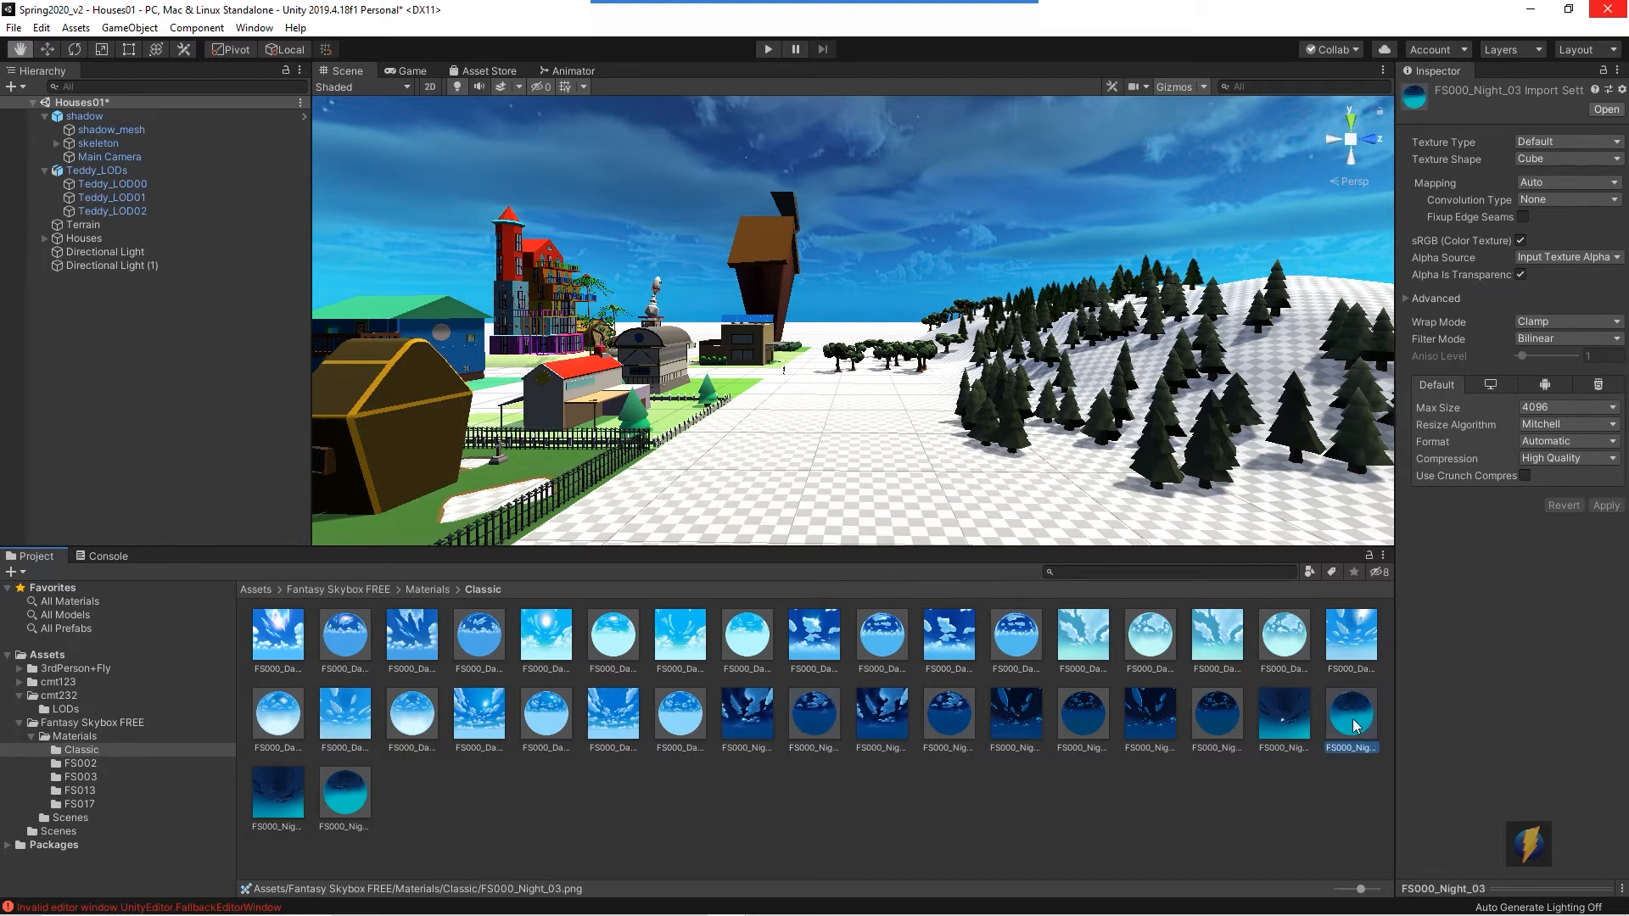
{"action": "right_click", "coordinate": [1352, 722]}
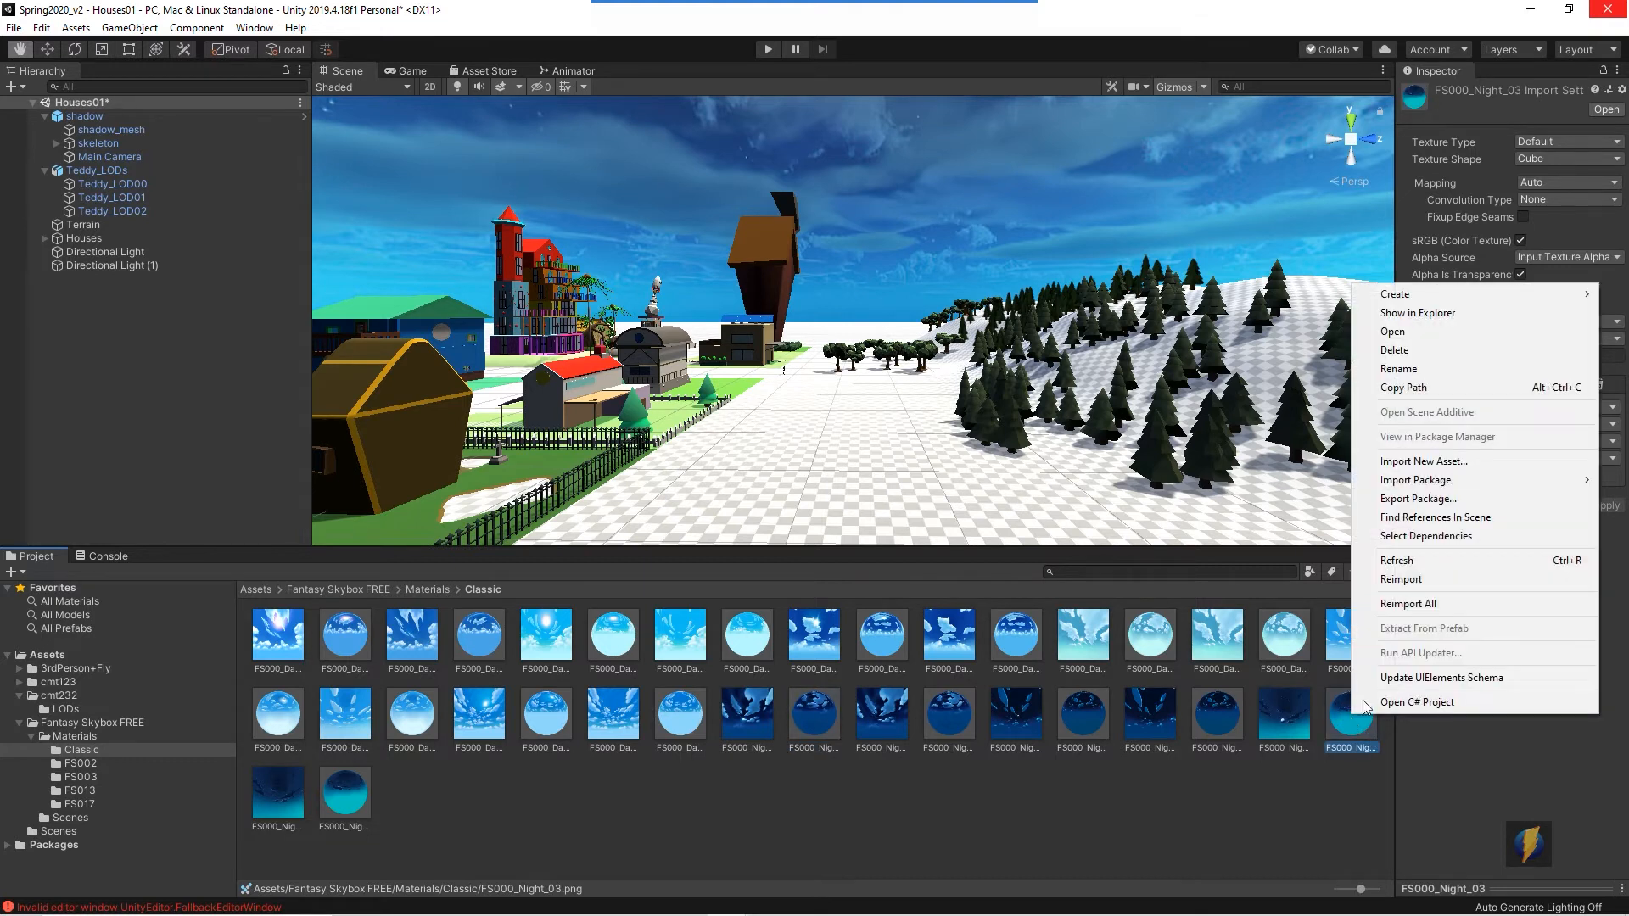
{"action": "left_click", "coordinate": [1409, 315]}
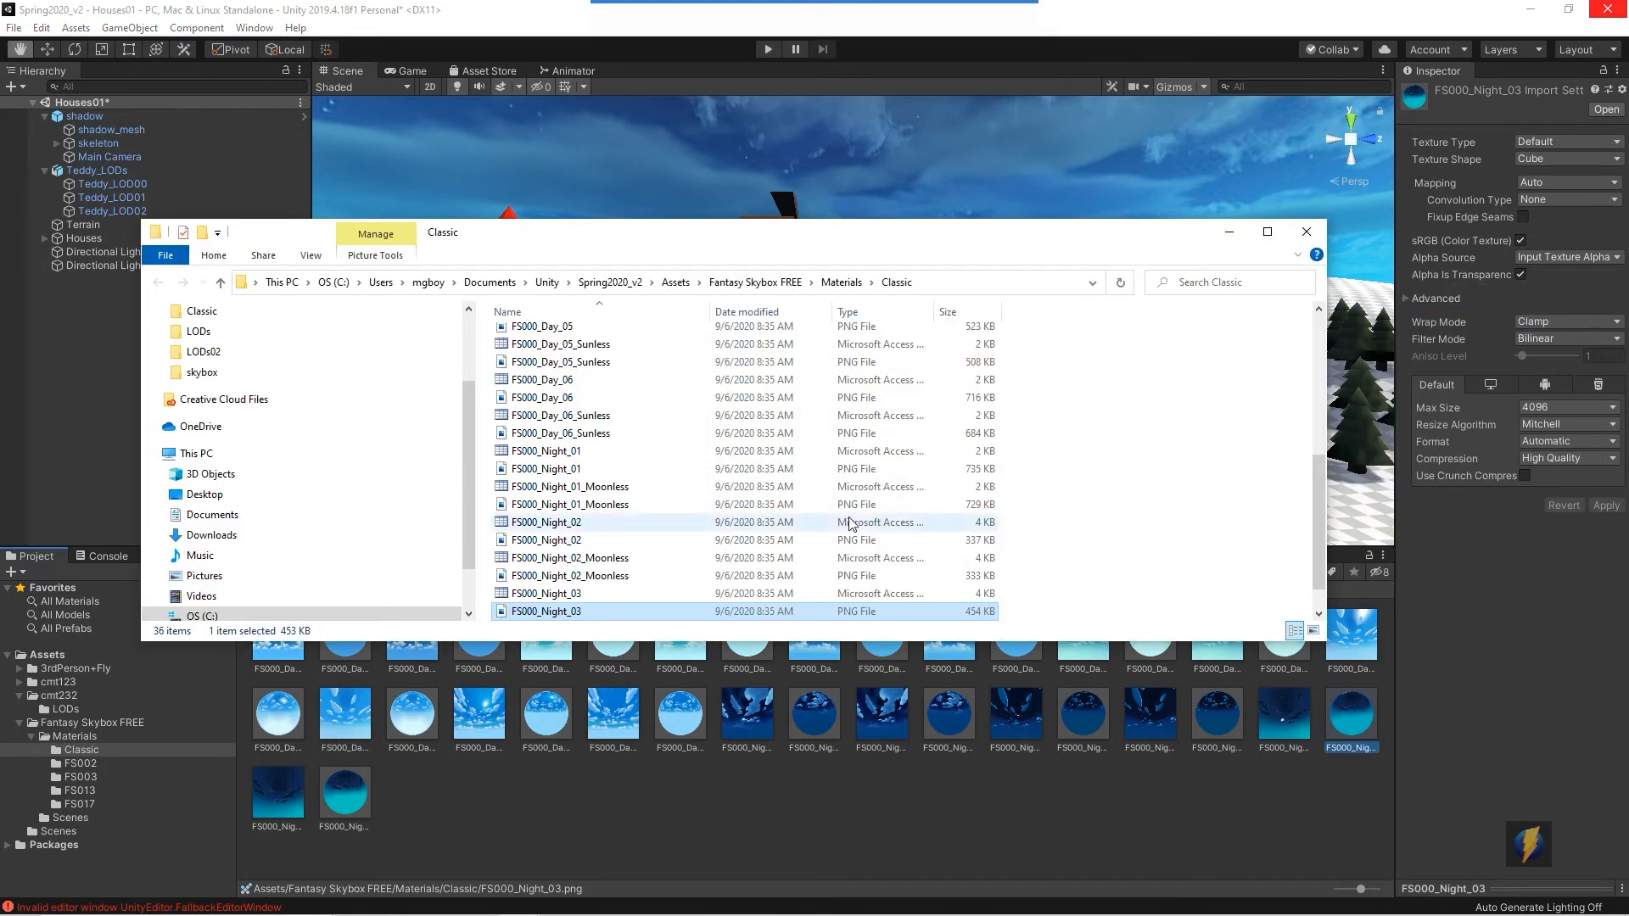
{"action": "right_click", "coordinate": [570, 612]}
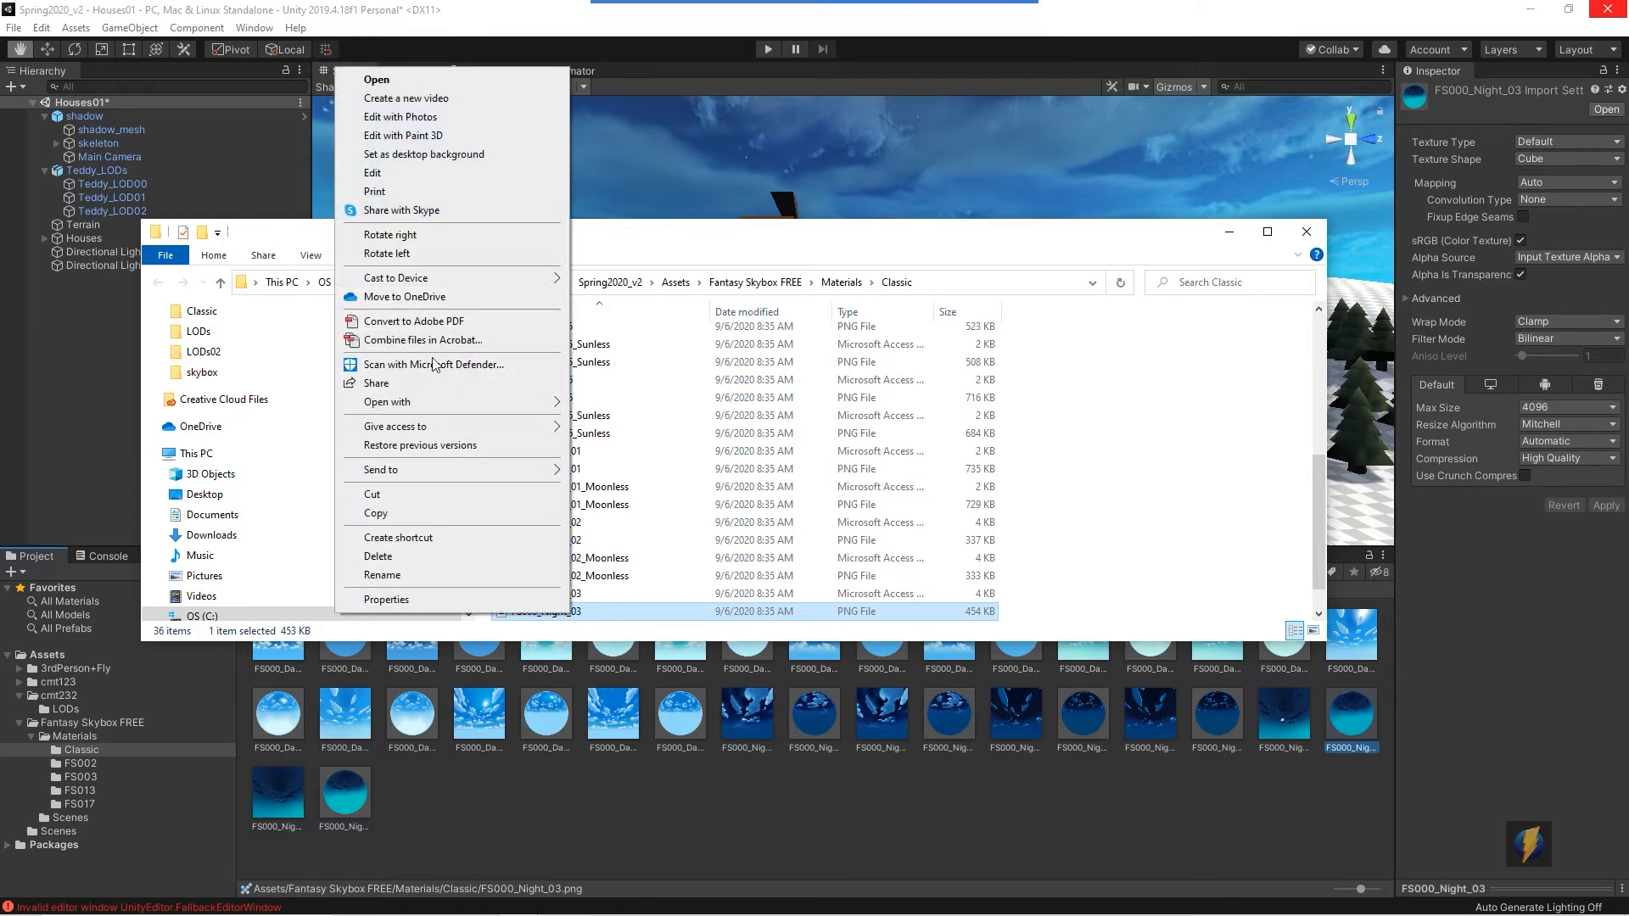
{"action": "mouse_move", "coordinate": [431, 403]}
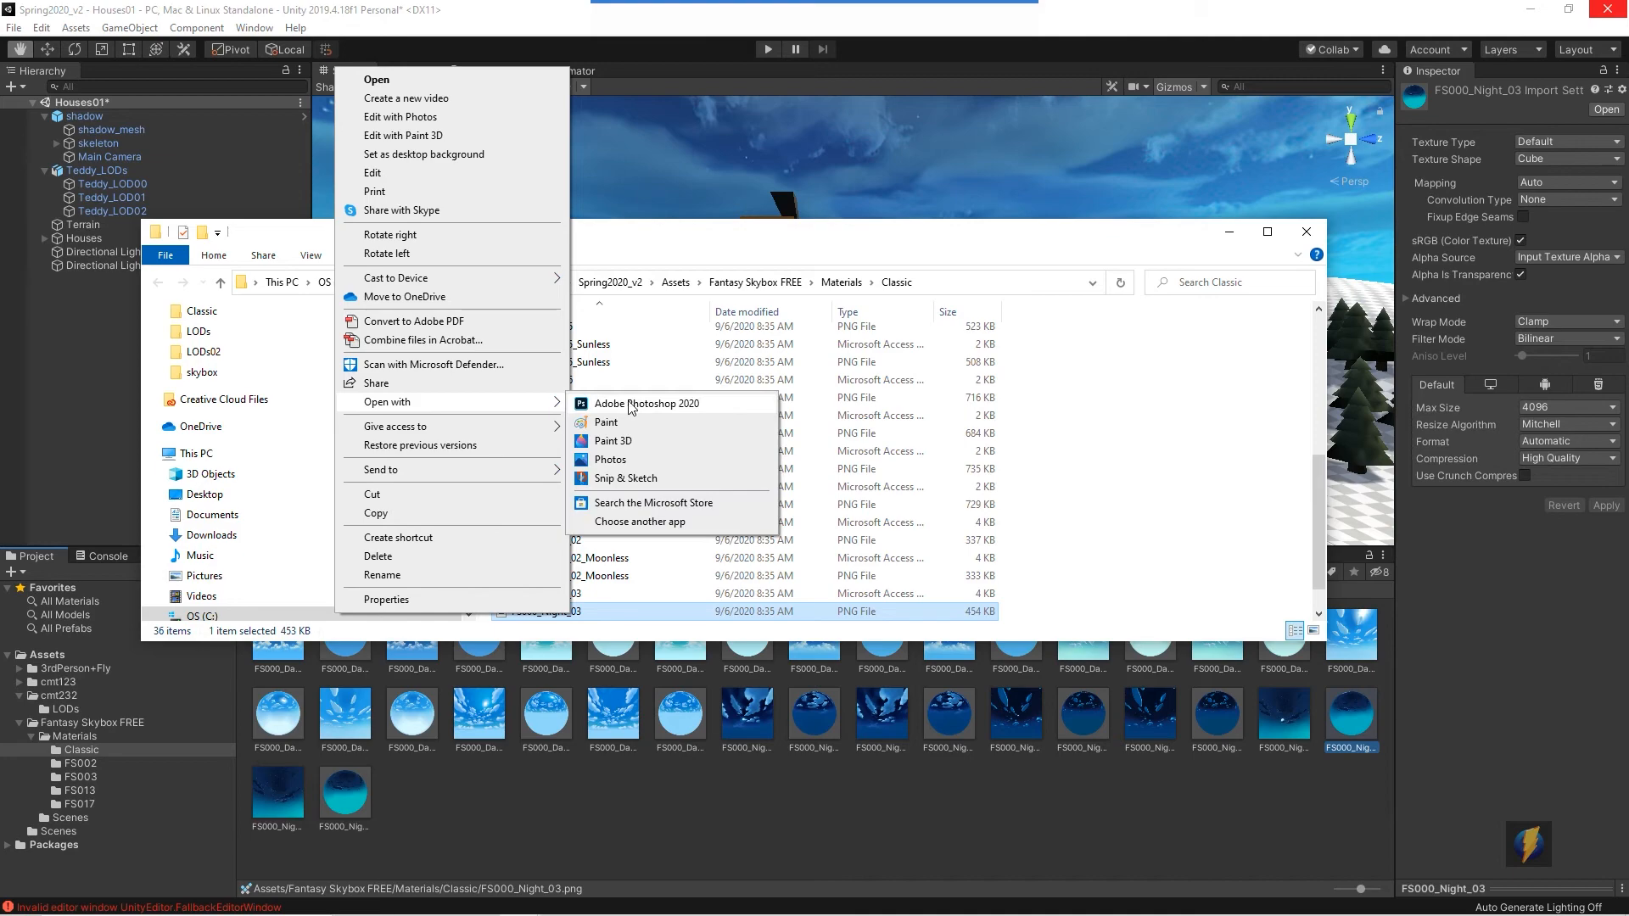
{"action": "left_click", "coordinate": [629, 404]}
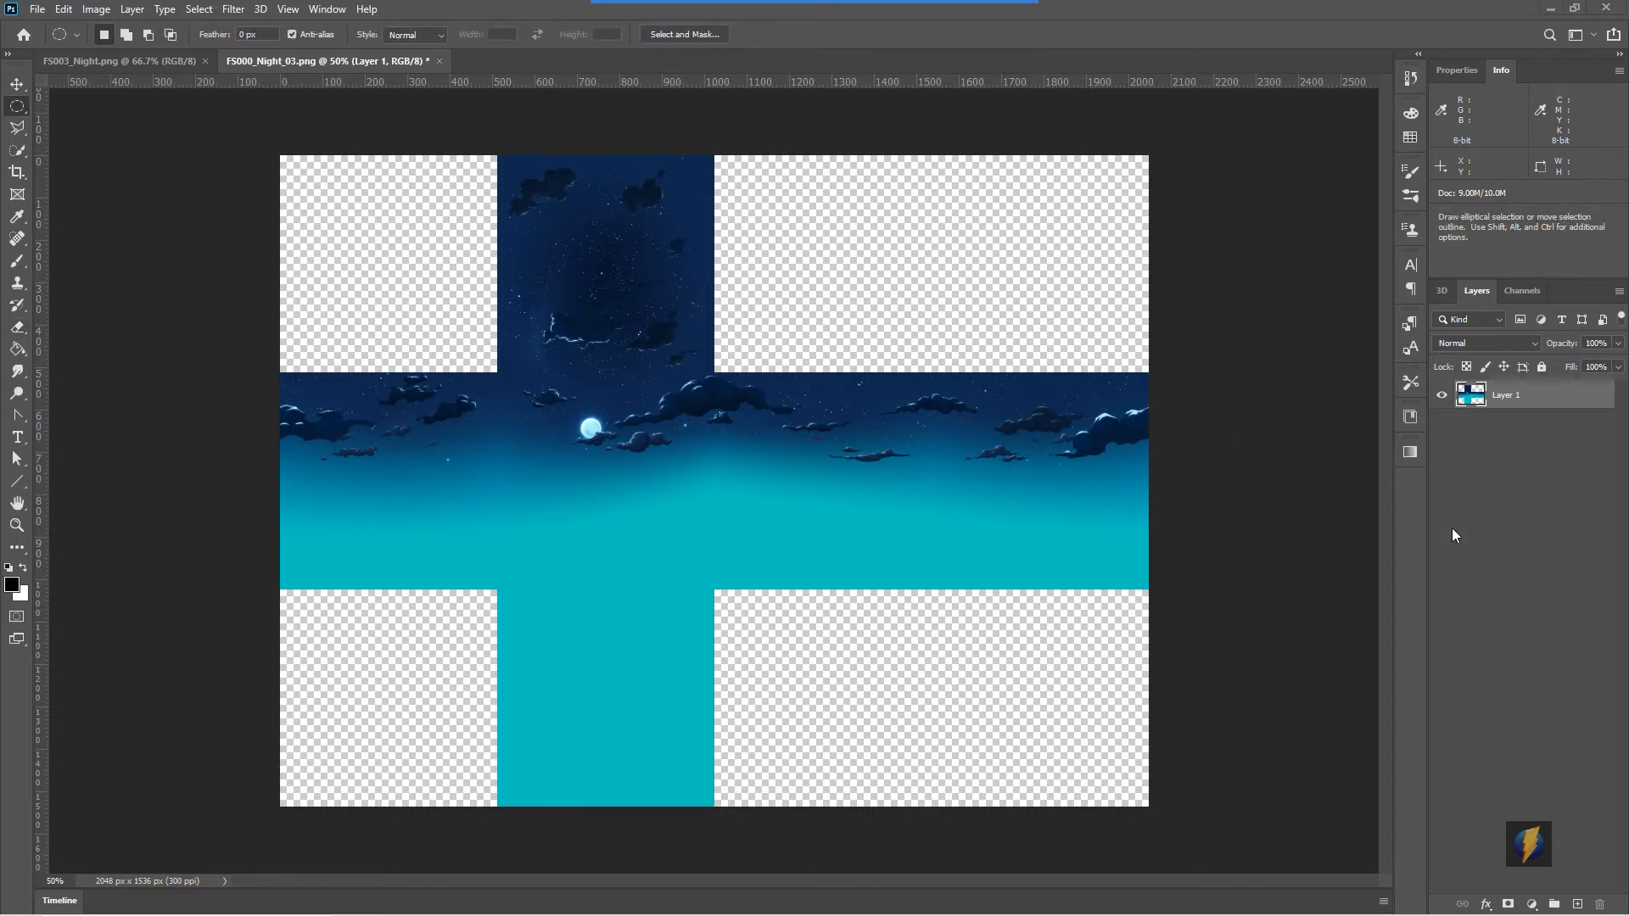
- Add a new layer and fill it entirely with white using the Paint Bucket
{"action": "left_click", "coordinate": [1576, 904]}
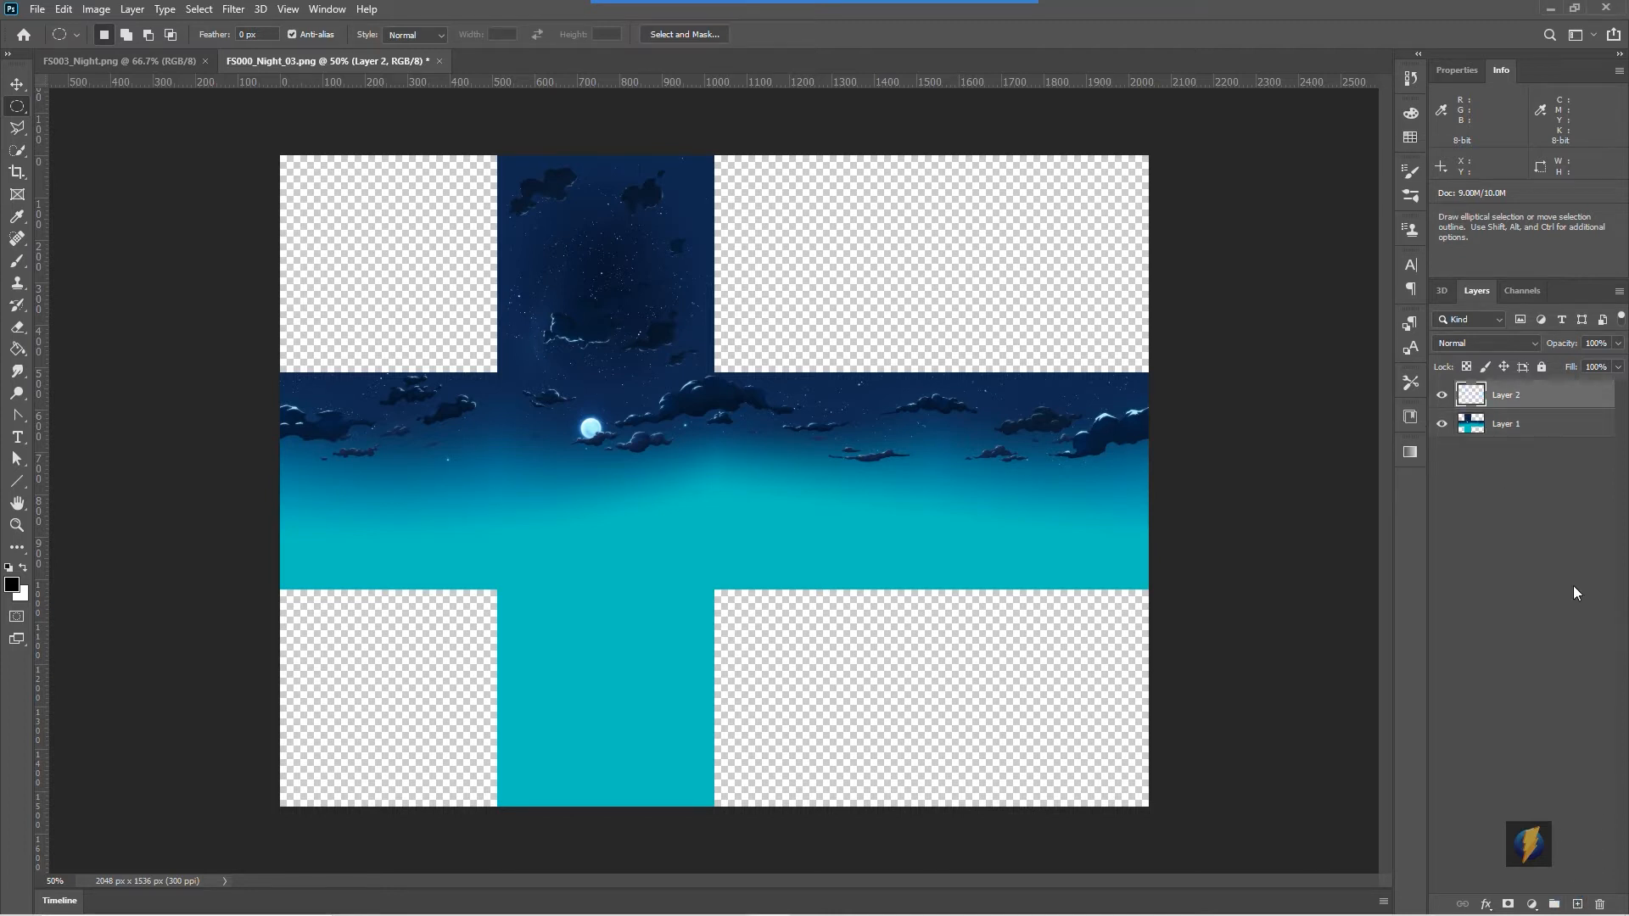
{"action": "left_click", "coordinate": [22, 568]}
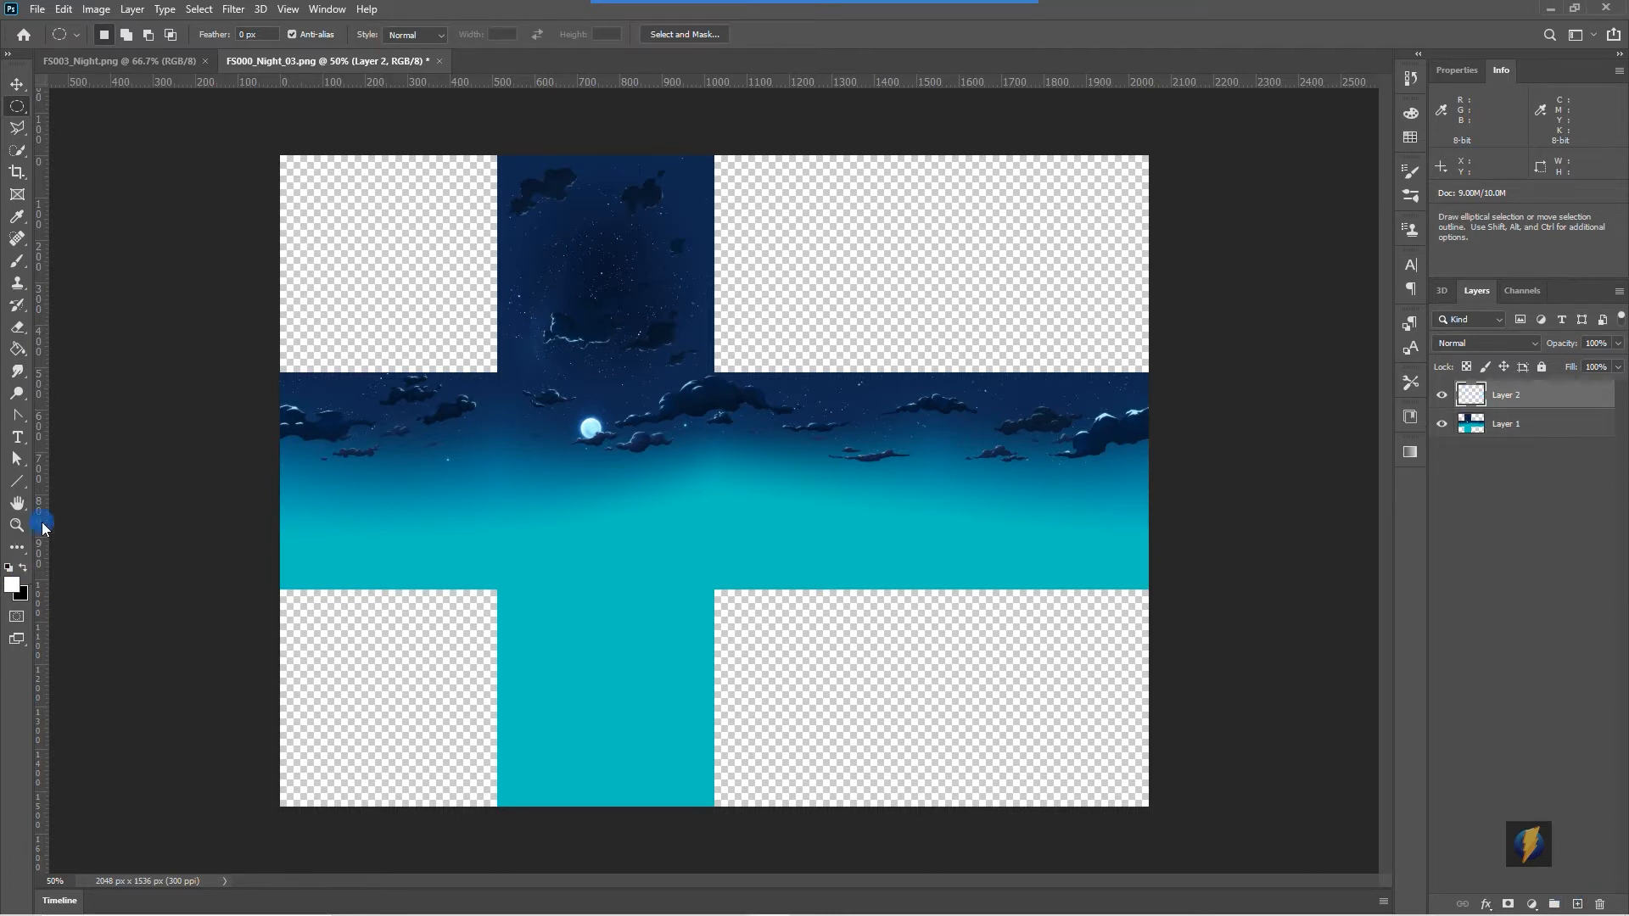
{"action": "left_click", "coordinate": [17, 348]}
{"action": "left_click", "coordinate": [466, 303]}
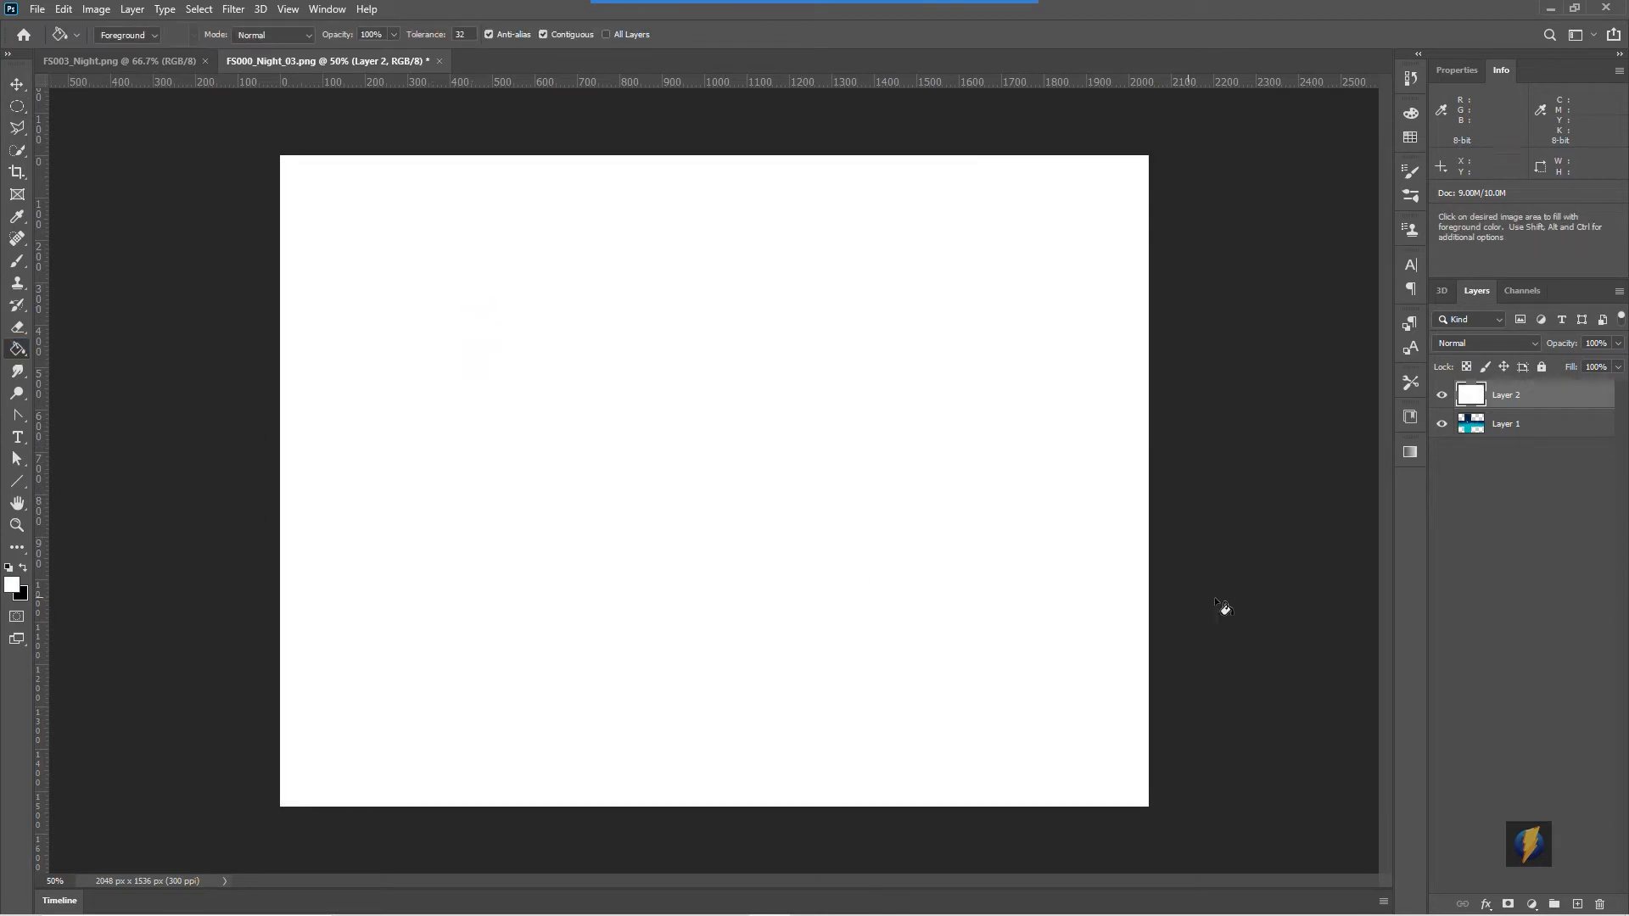
- Add another new layer and render Clouds on it
{"action": "left_click", "coordinate": [1577, 903]}
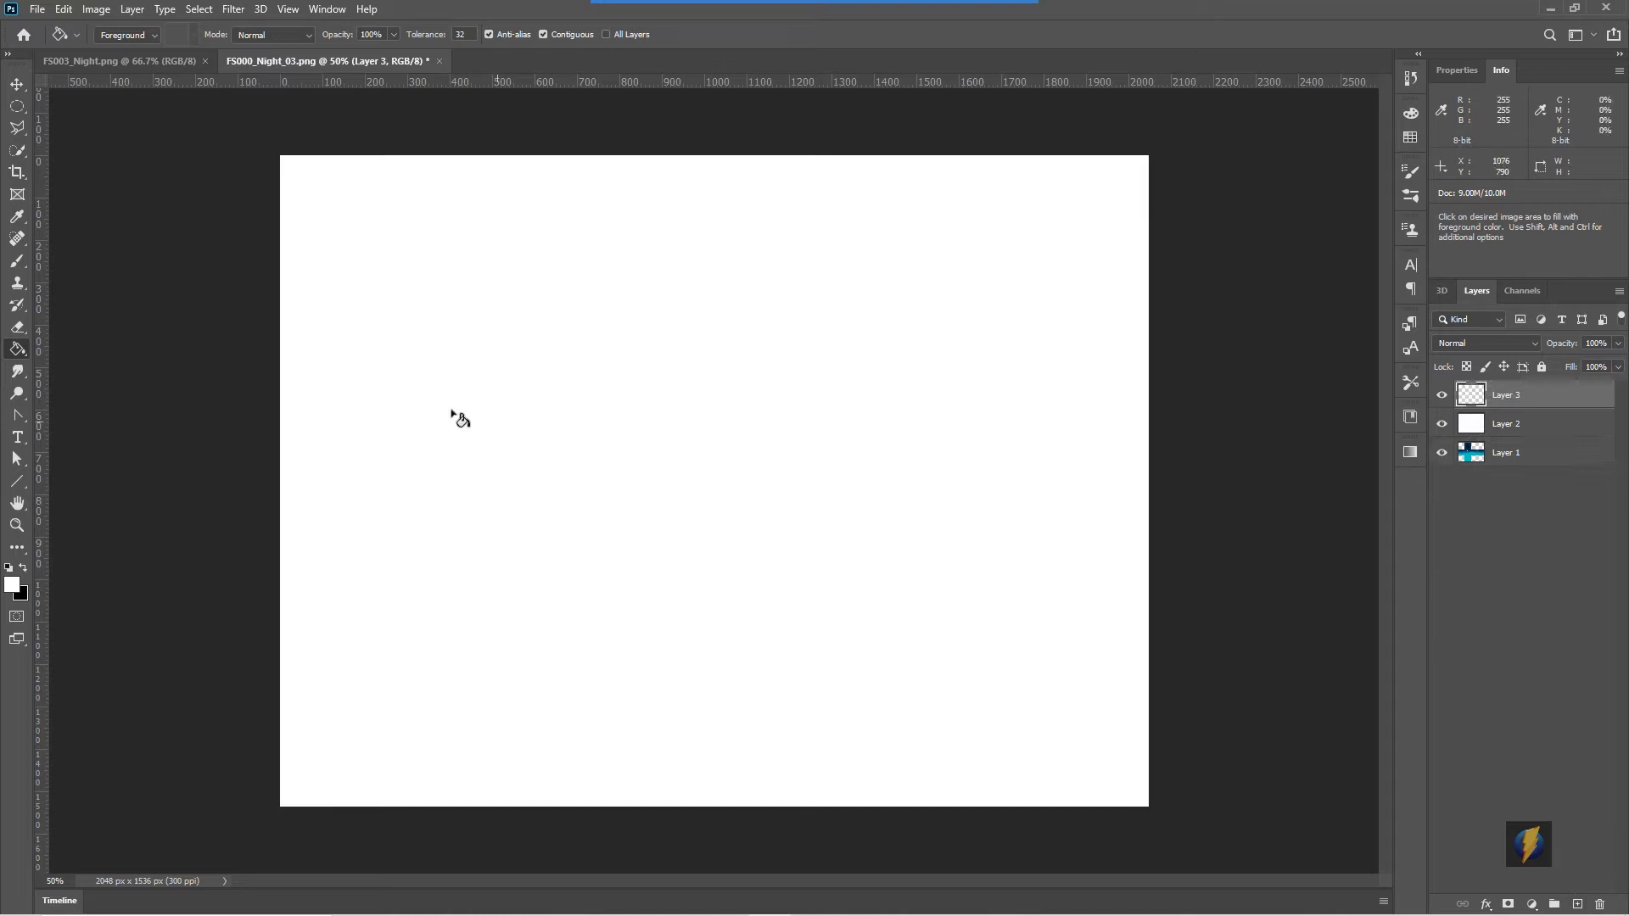
{"action": "left_click", "coordinate": [233, 9]}
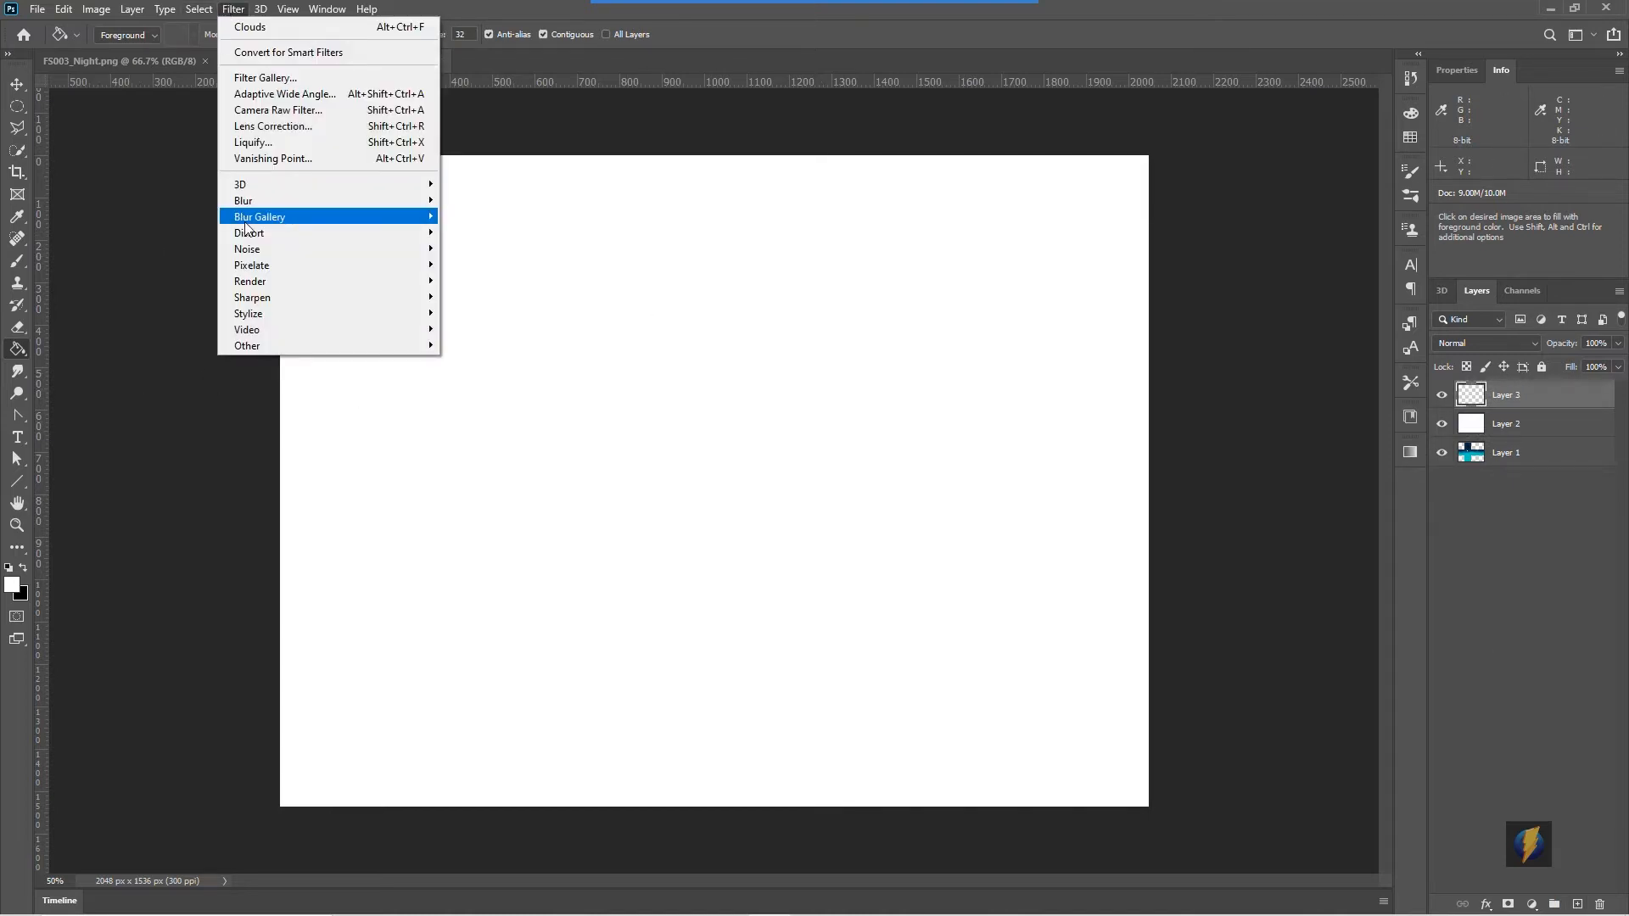
{"action": "mouse_move", "coordinate": [268, 288]}
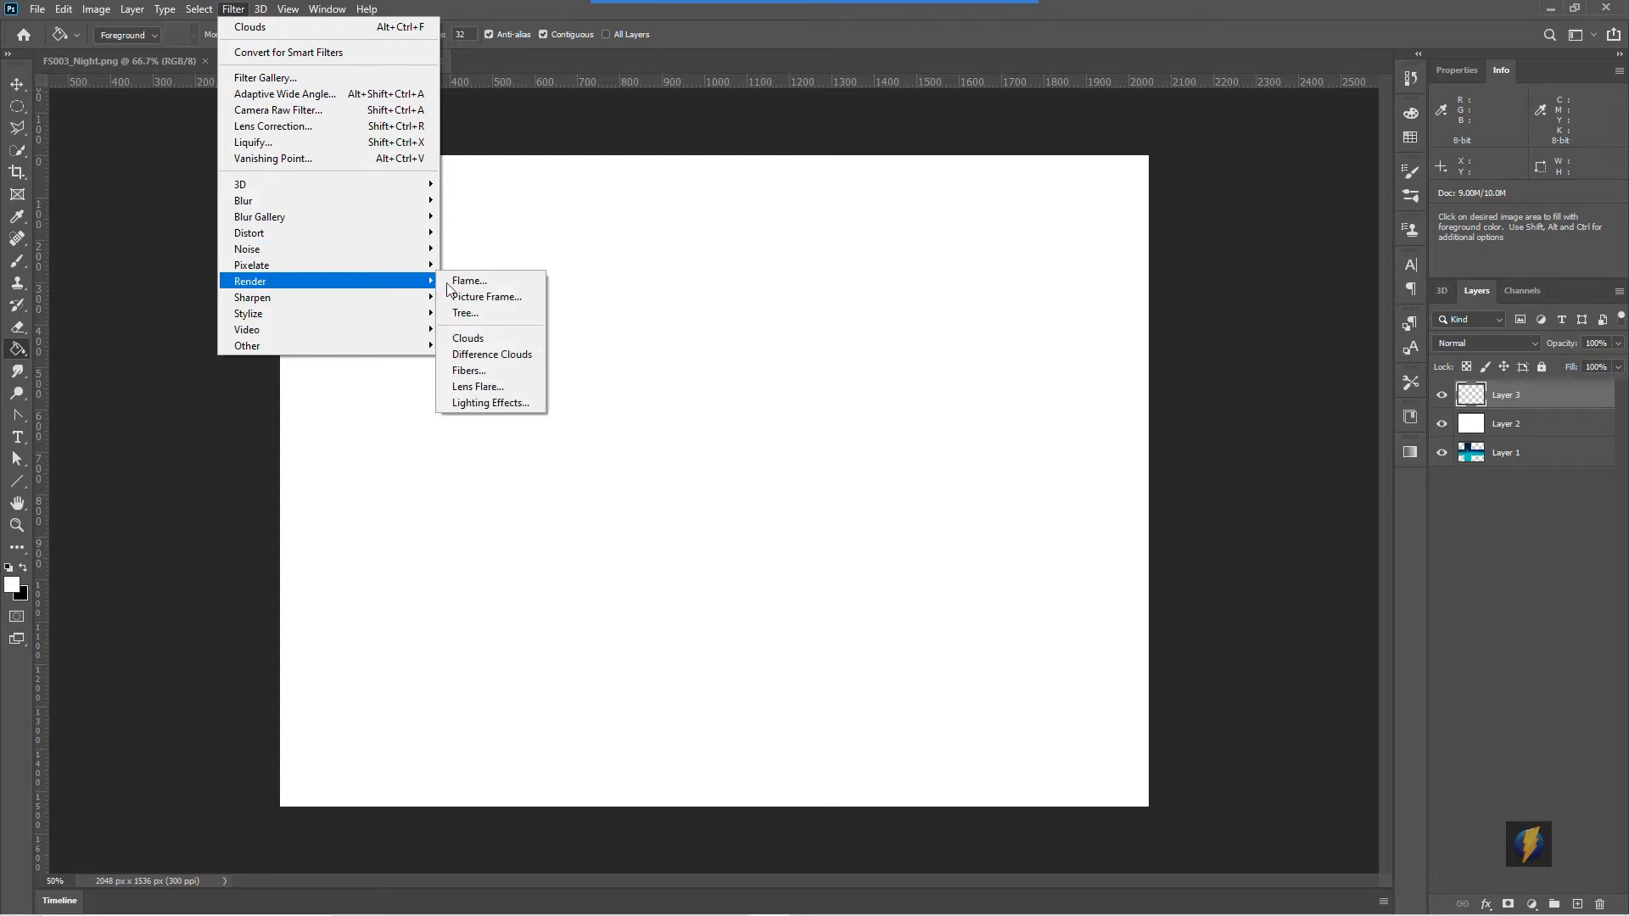
{"action": "left_click", "coordinate": [492, 339]}
- Apply Levels to the clouds layer with input values 48, 0.44 and 207
{"action": "left_click", "coordinate": [96, 10]}
{"action": "mouse_move", "coordinate": [114, 58]}
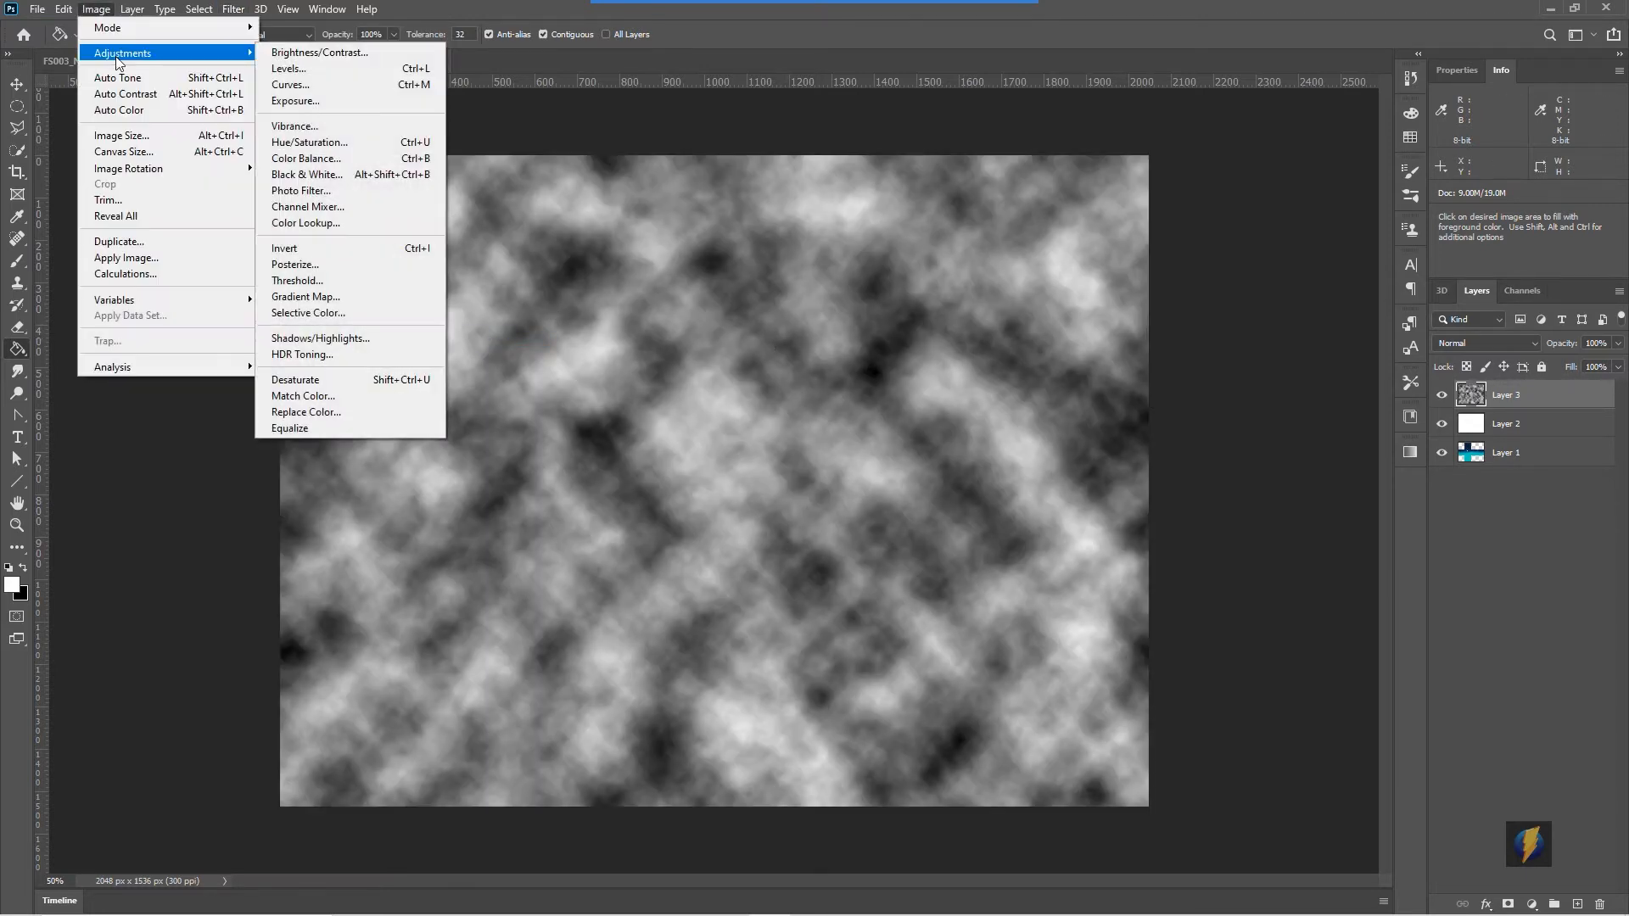
{"action": "left_click", "coordinate": [318, 71]}
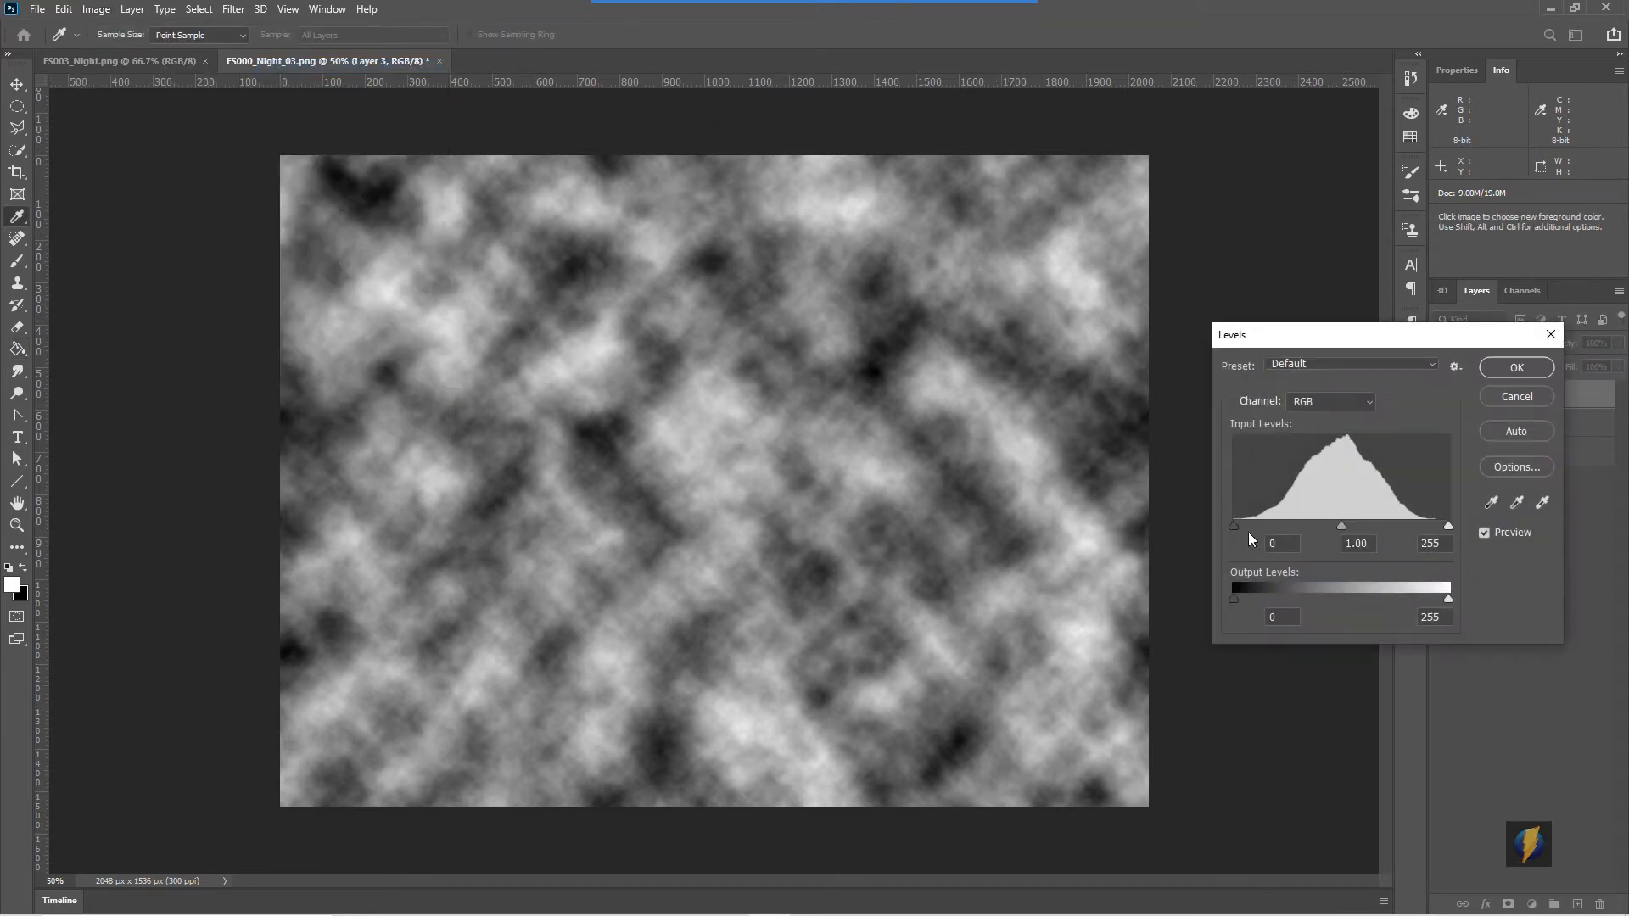
{"action": "left_click_drag", "start_coordinate": [1233, 525], "coordinate": [1274, 526]}
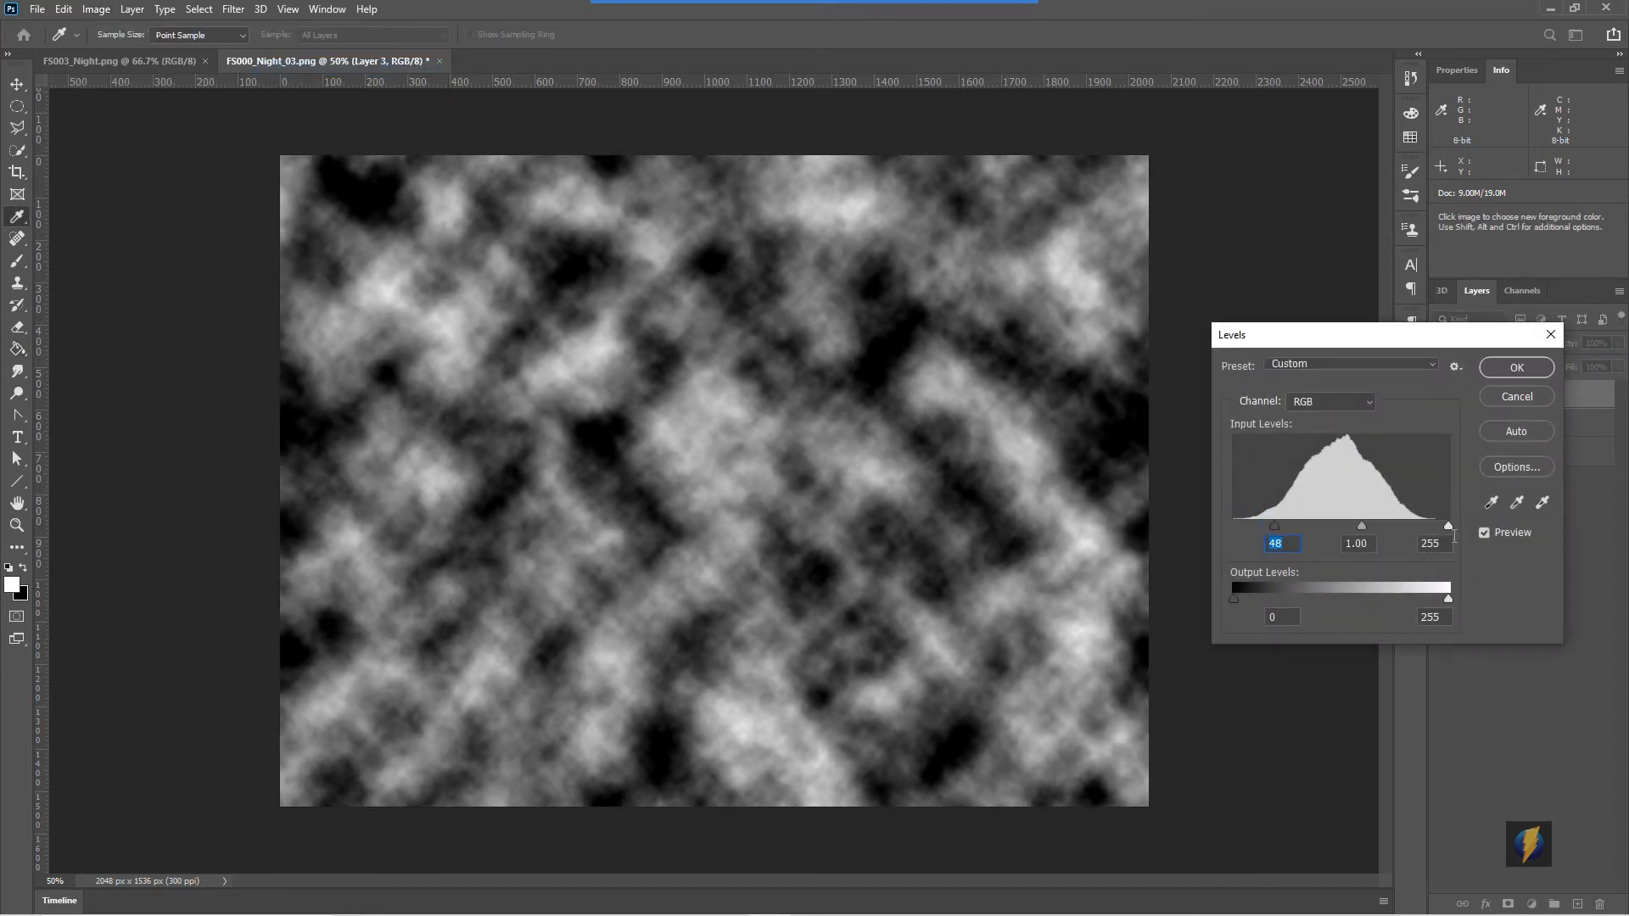
{"action": "left_click_drag", "start_coordinate": [1448, 525], "coordinate": [1373, 527]}
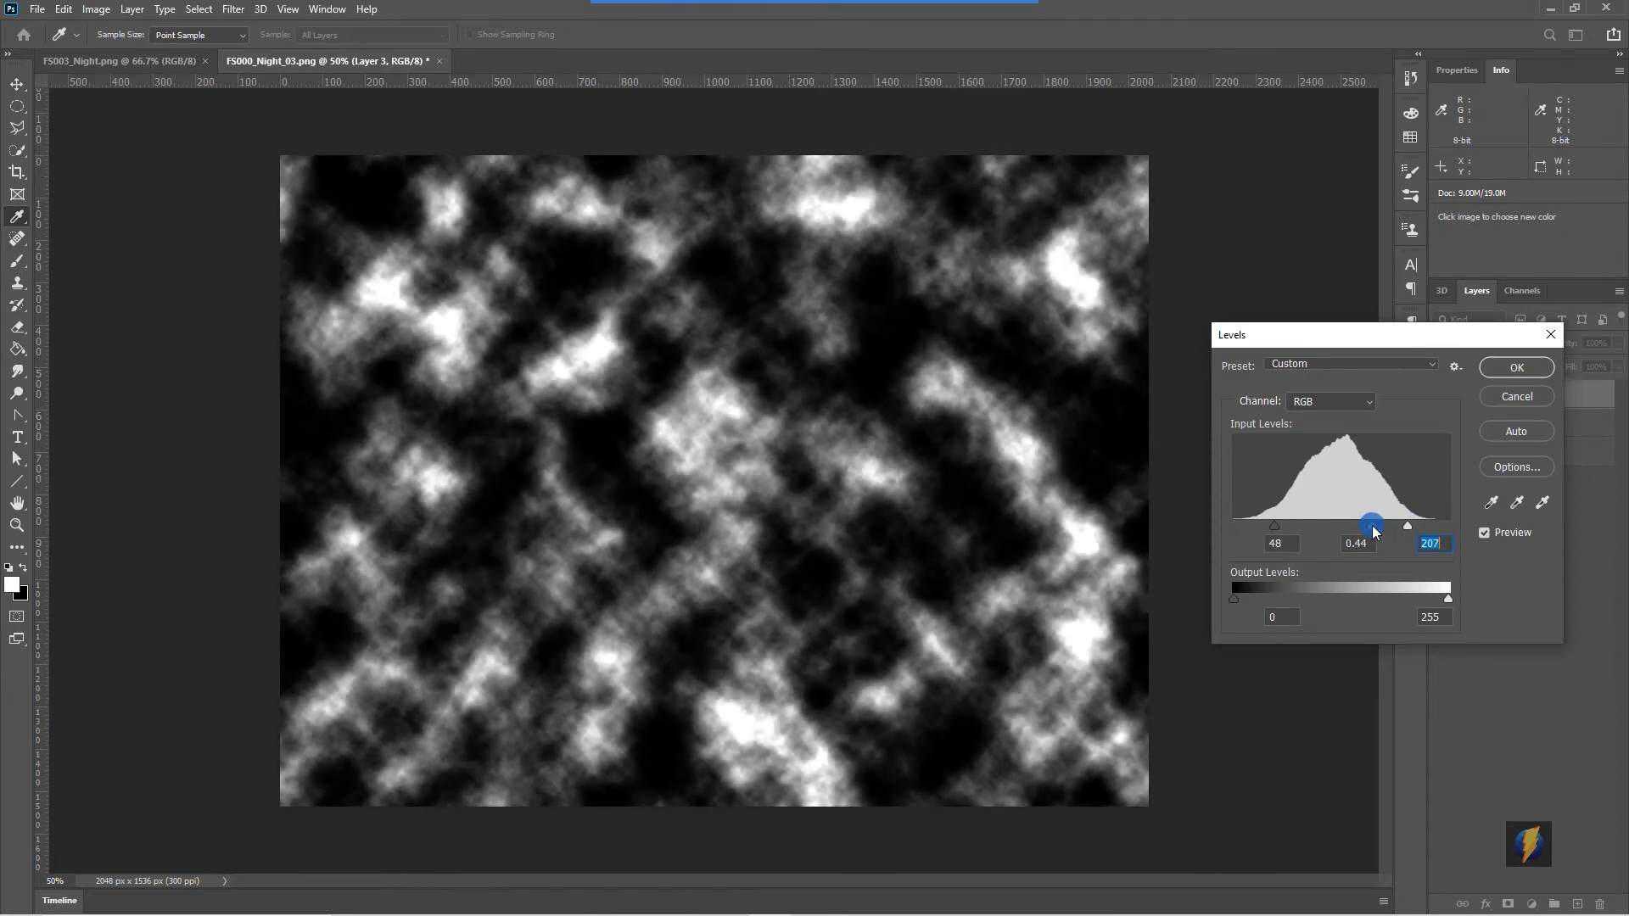
{"action": "left_click", "coordinate": [1515, 368]}
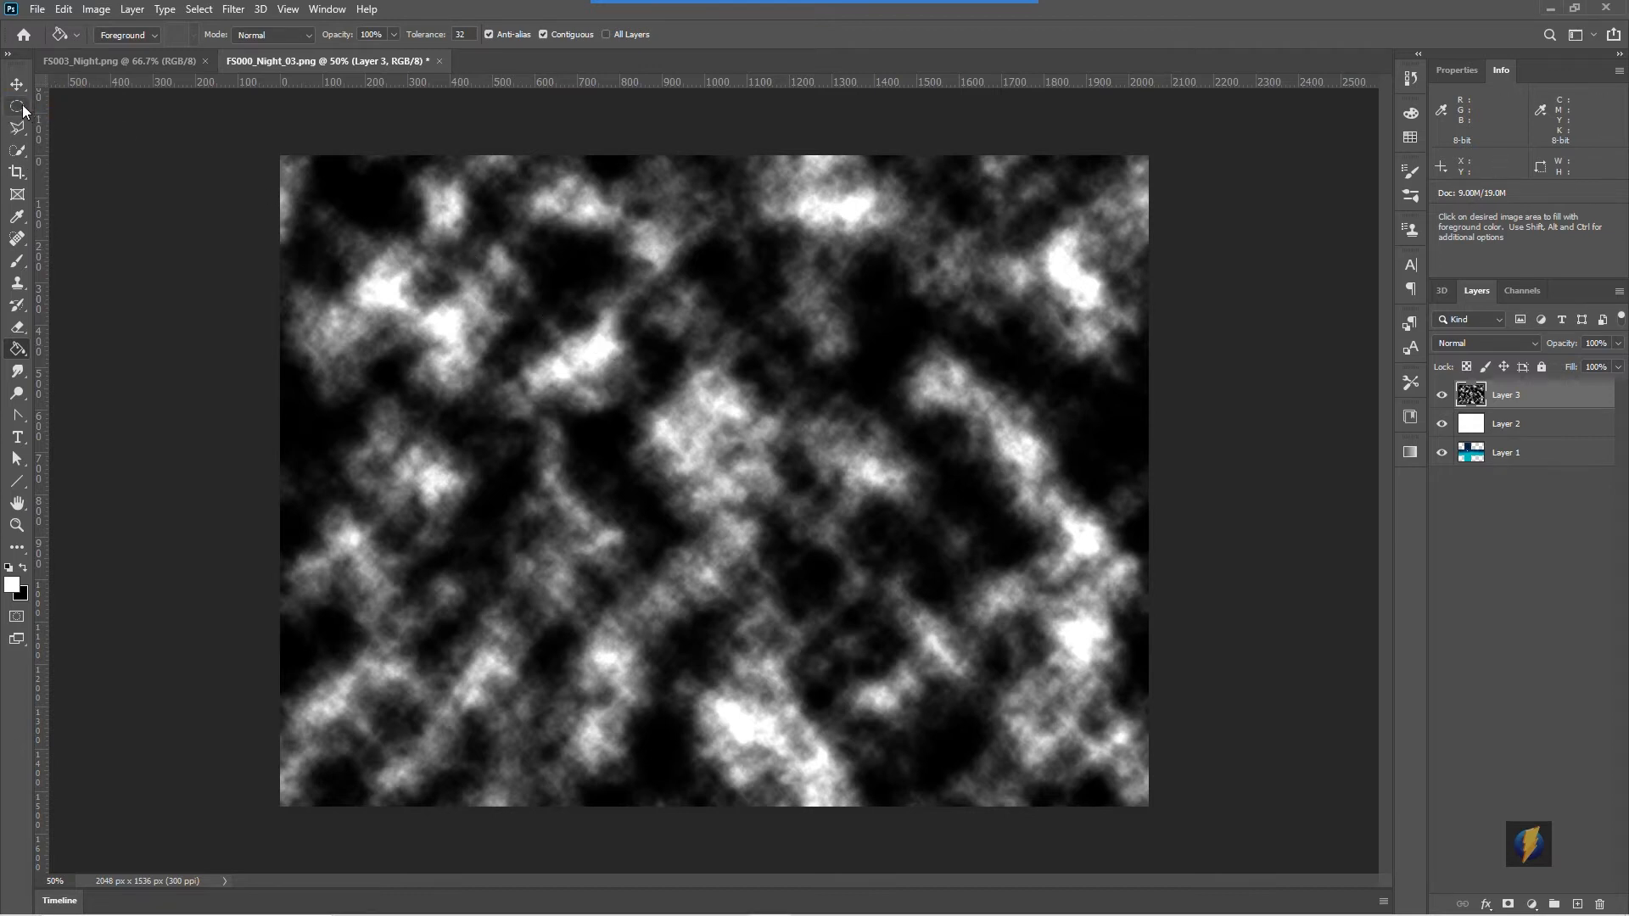
- Draw a circular elliptical selection about 504 px wide over the clouds and add a layer mask from it
{"action": "key", "text": "m"}
{"action": "left_click_drag", "start_coordinate": [674, 373], "coordinate": [886, 588]}
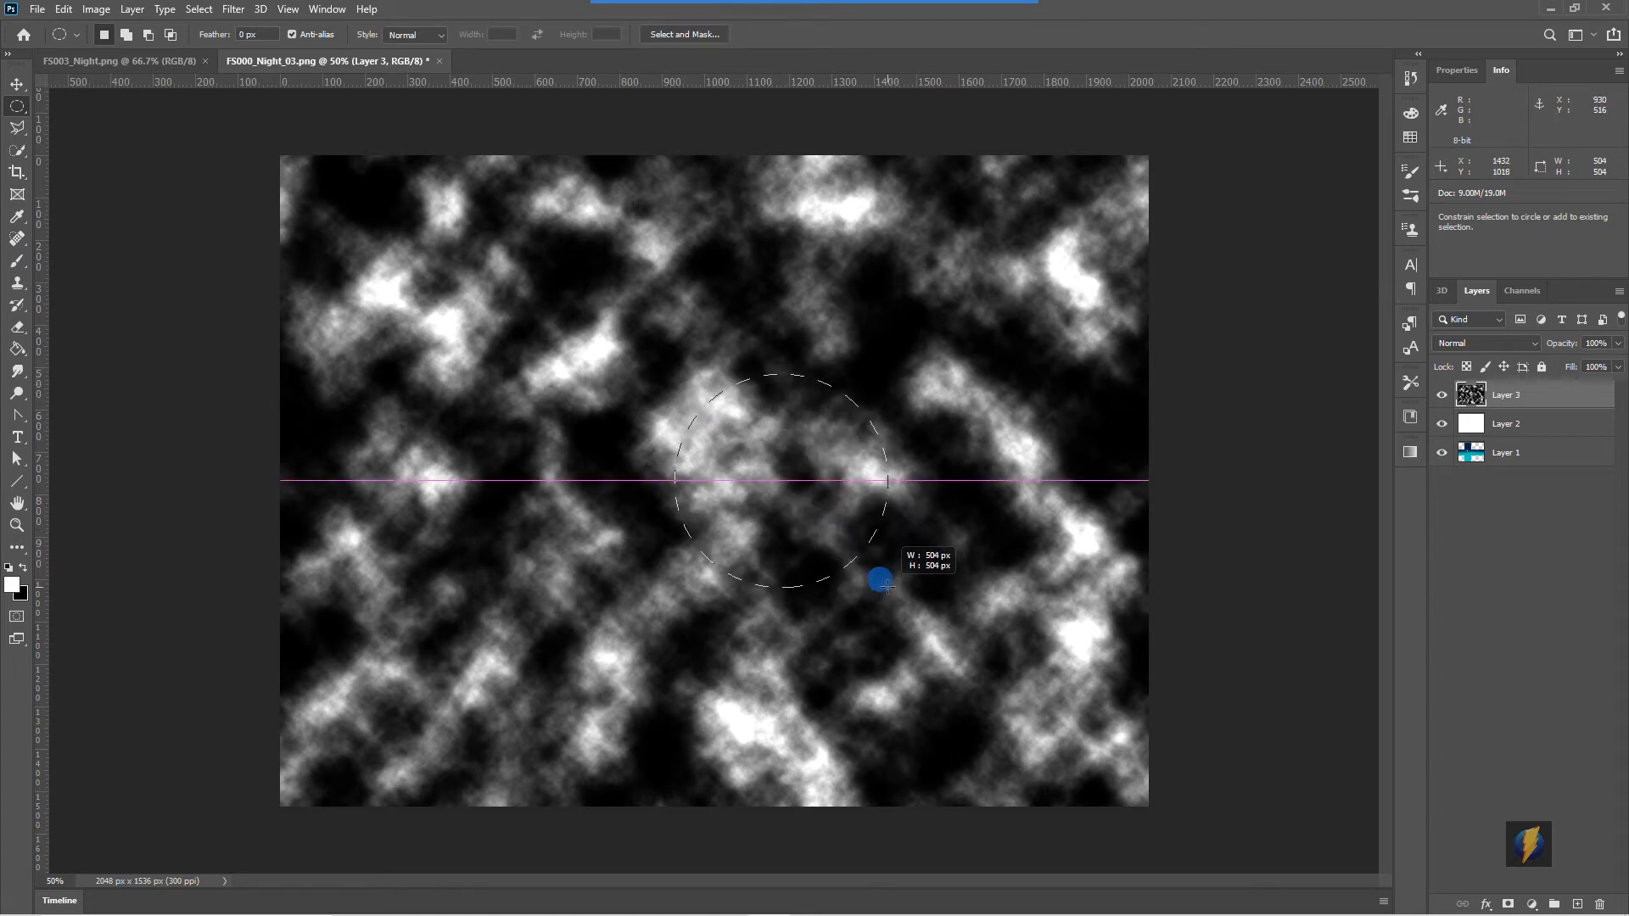
{"action": "left_click_drag", "start_coordinate": [887, 585], "coordinate": [887, 585]}
{"action": "left_click_drag", "start_coordinate": [781, 495], "coordinate": [806, 570]}
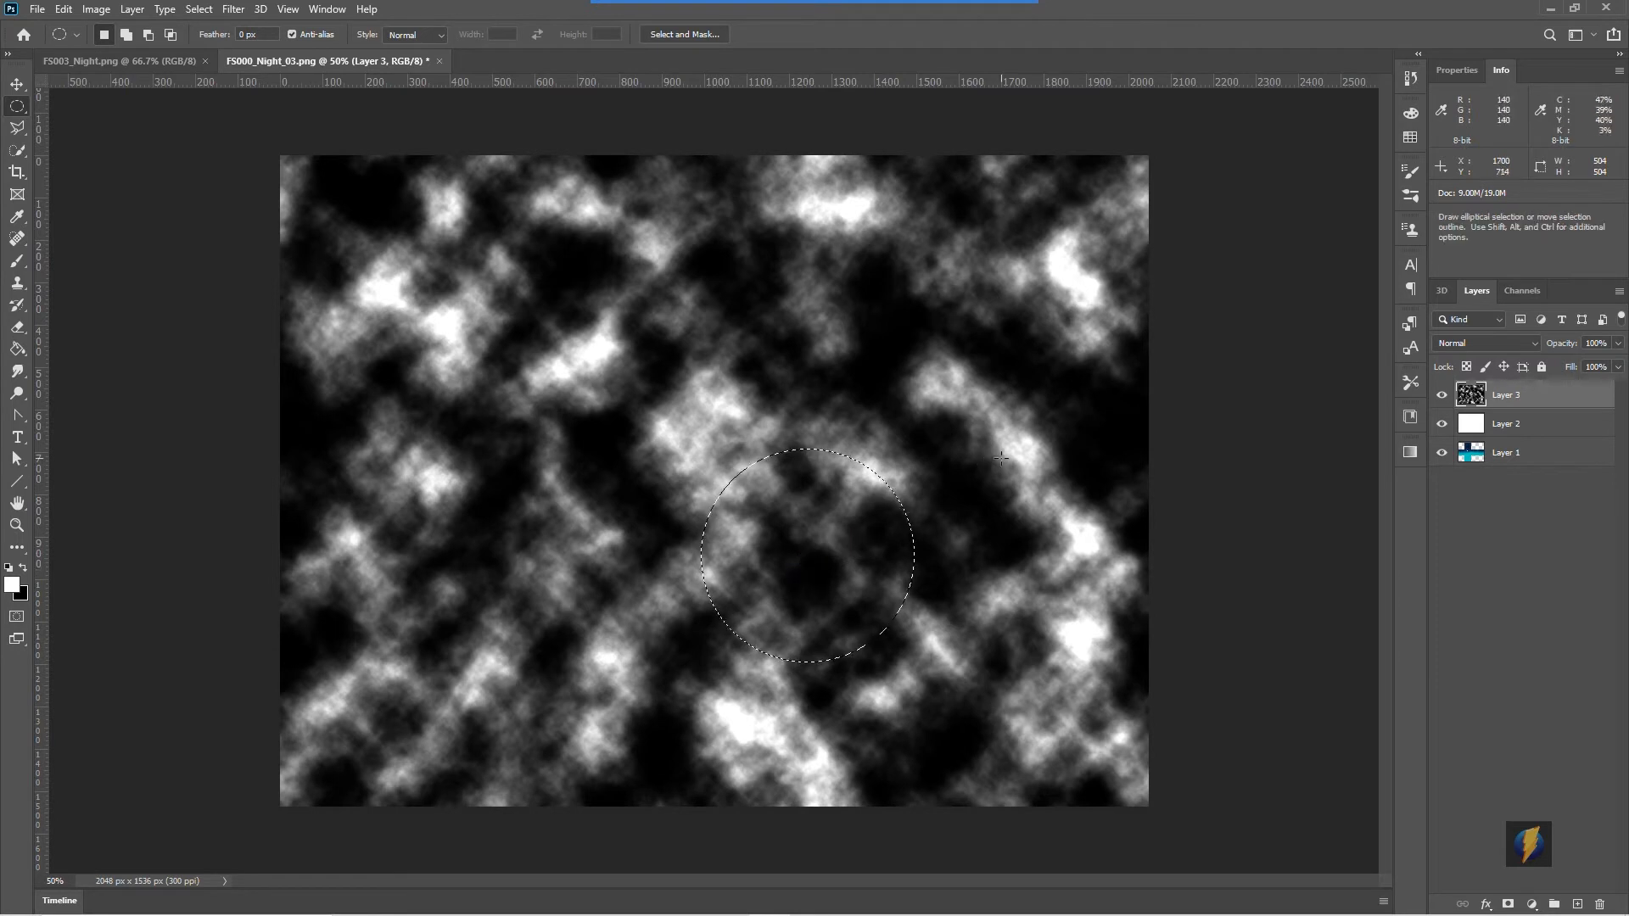
{"action": "left_click", "coordinate": [1507, 905]}
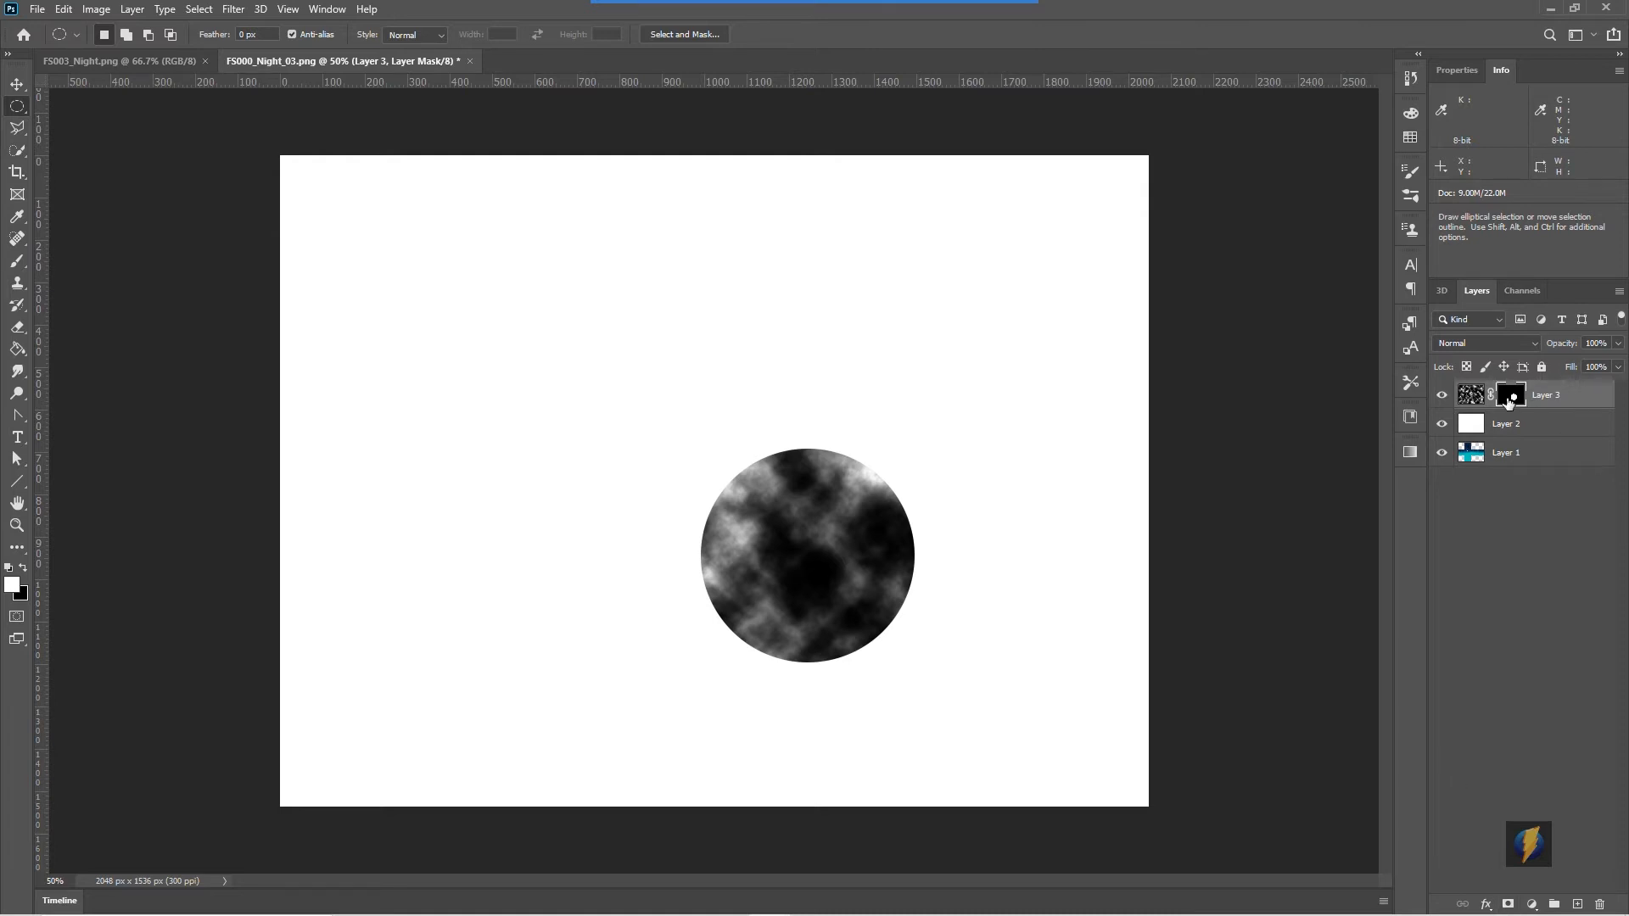
- Apply a Gaussian Blur with a 47.0 pixel radius to the circular layer mask
{"action": "left_click", "coordinate": [1509, 400], "text": "alt"}
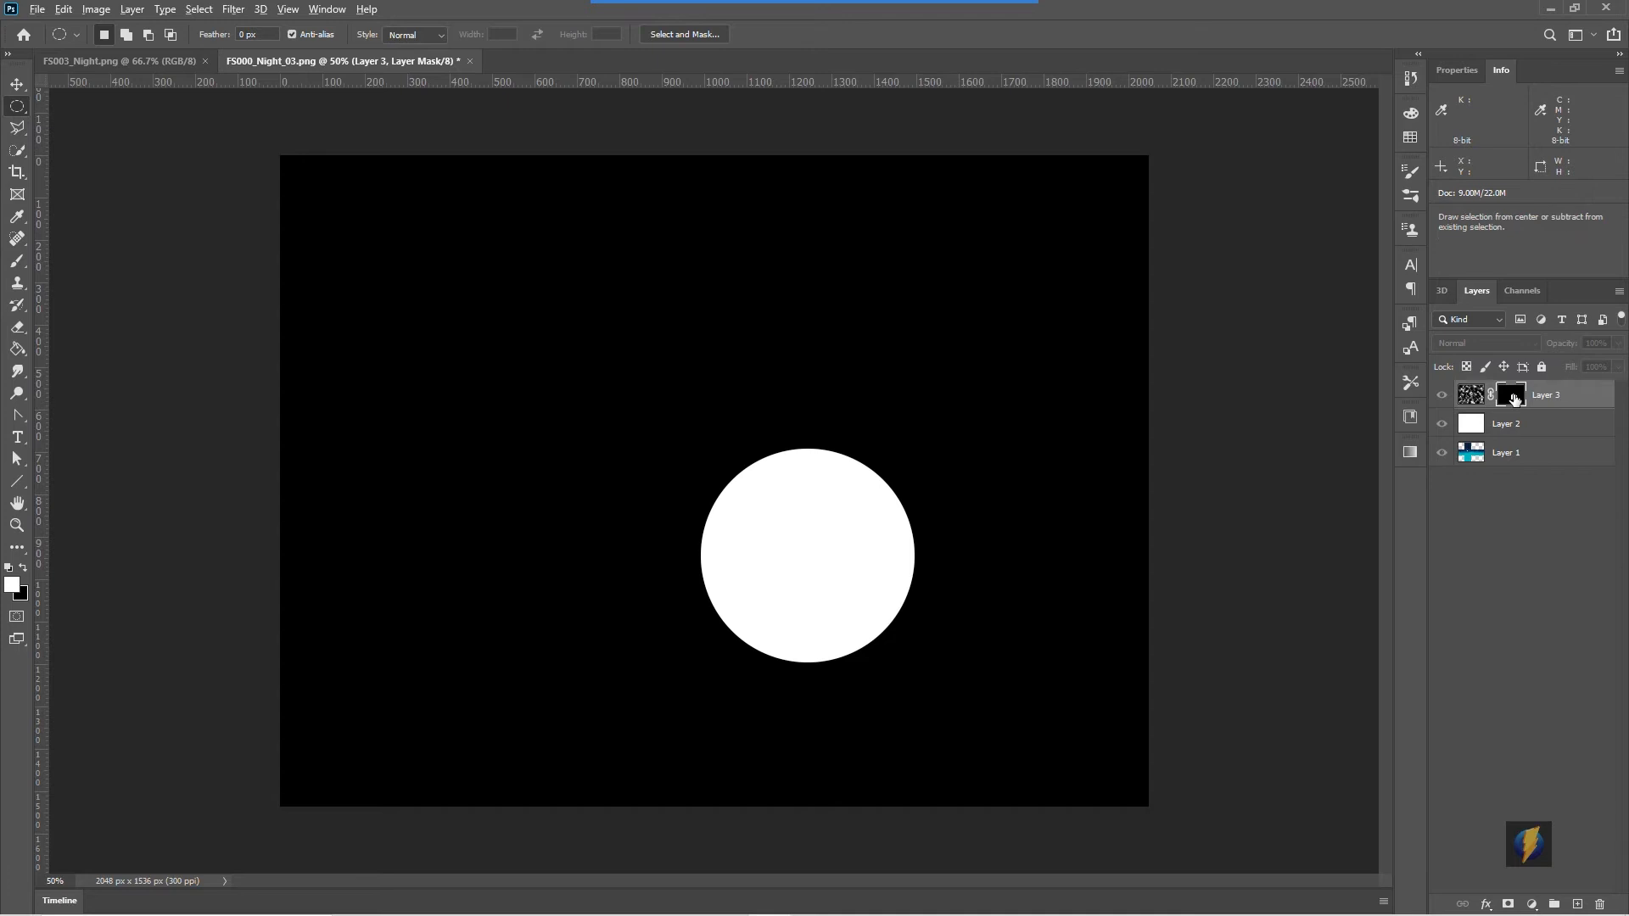
{"action": "left_click", "coordinate": [1514, 399], "text": "alt"}
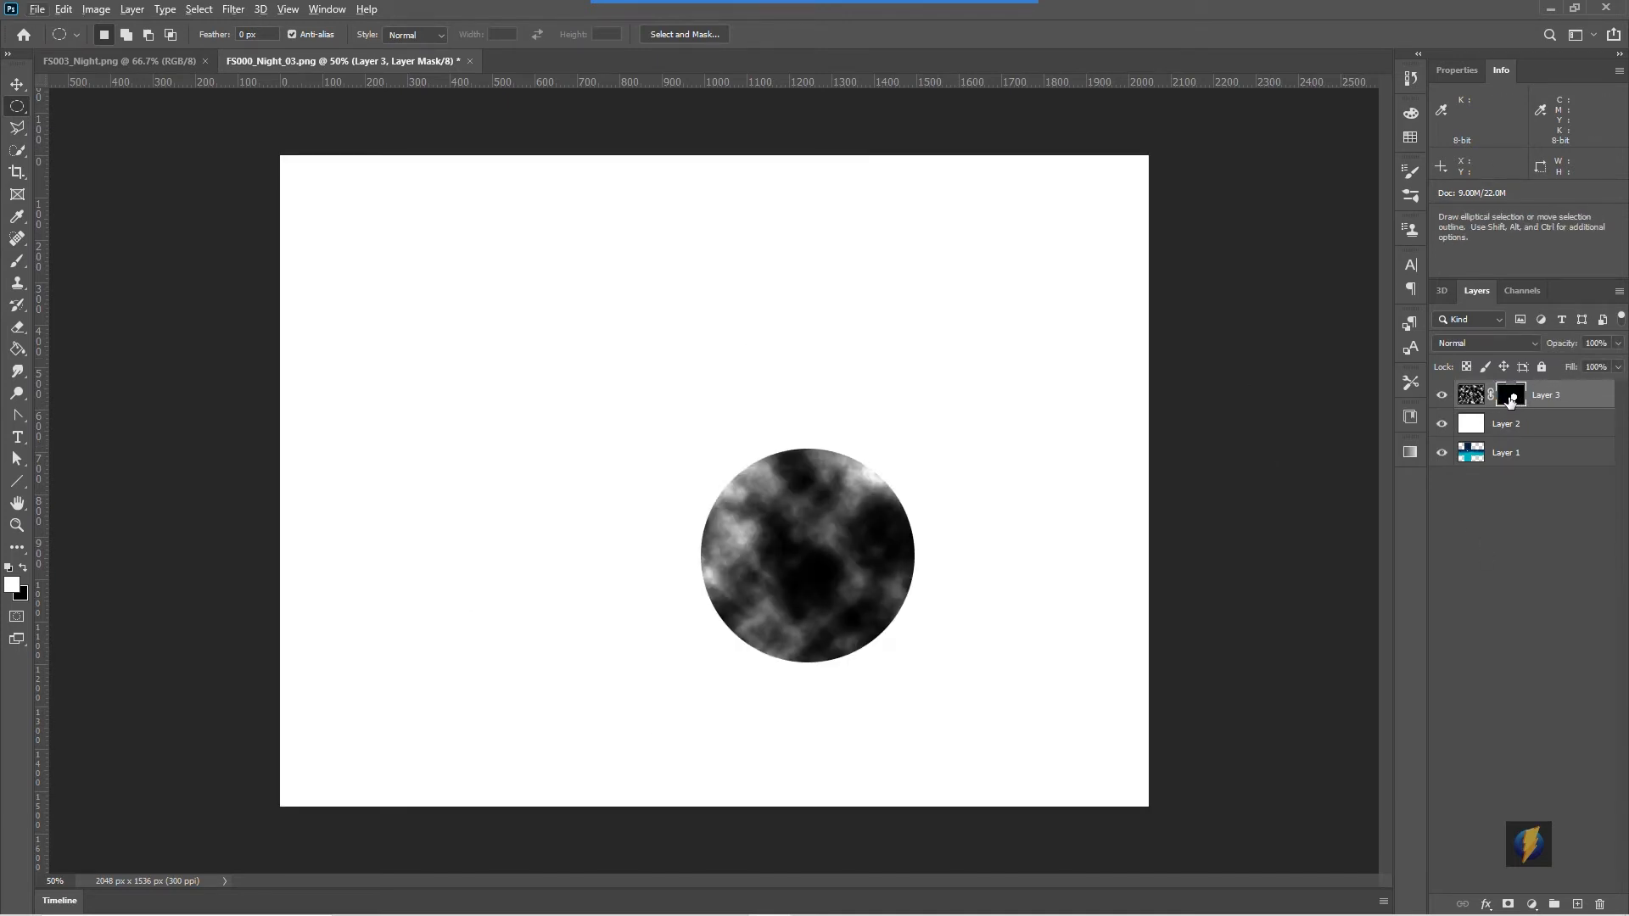
{"action": "left_click", "coordinate": [235, 11]}
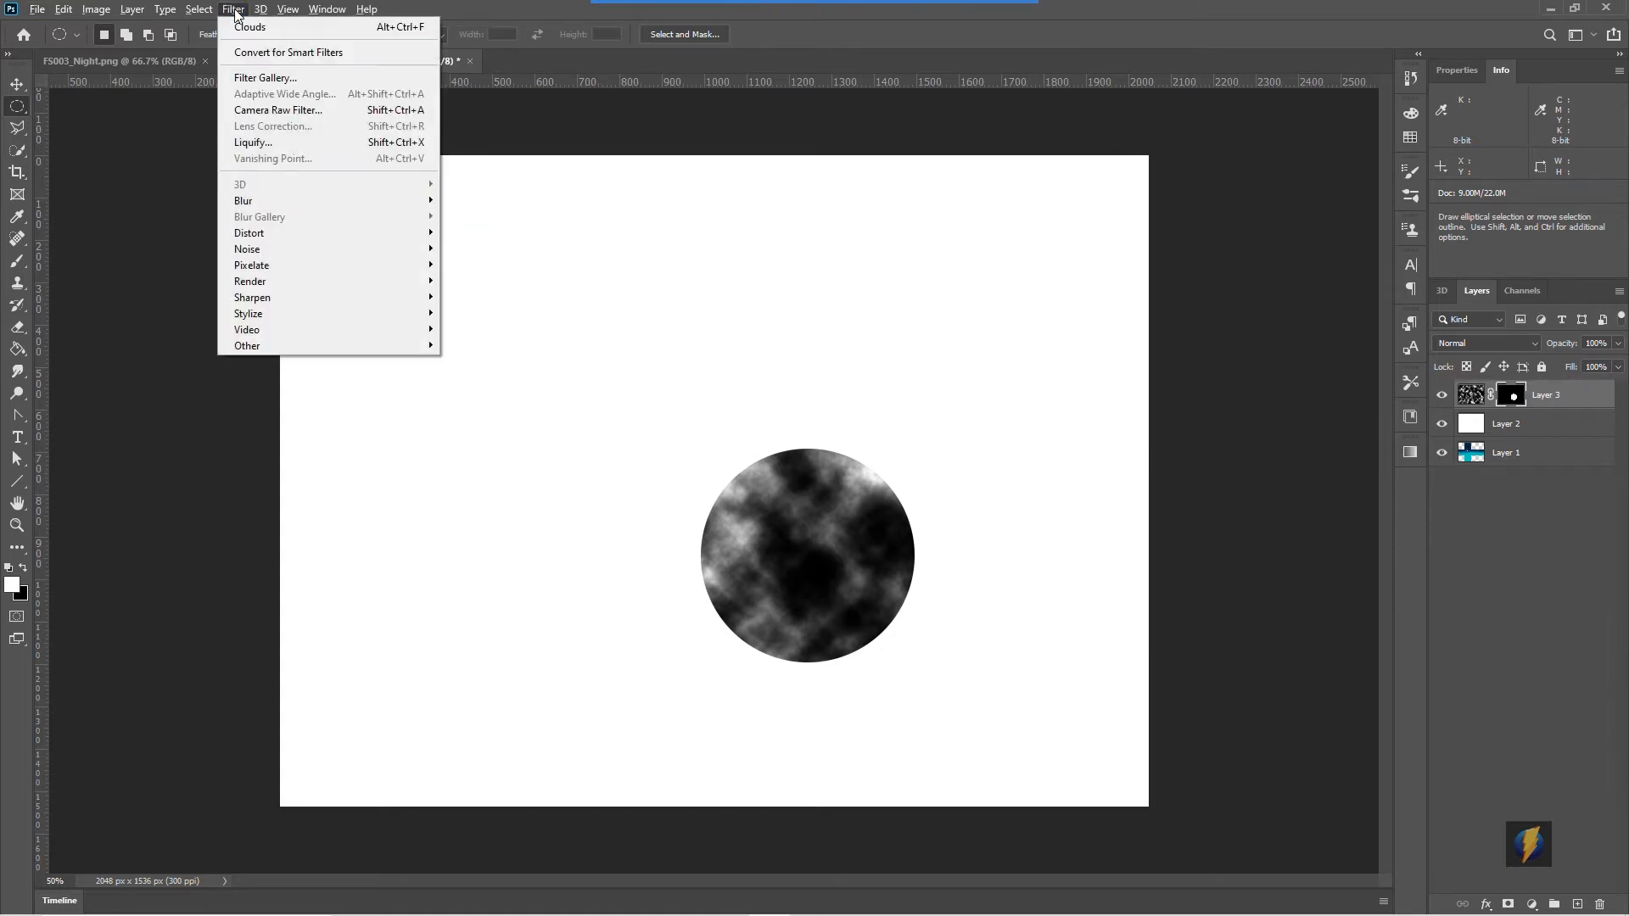
{"action": "mouse_move", "coordinate": [268, 200]}
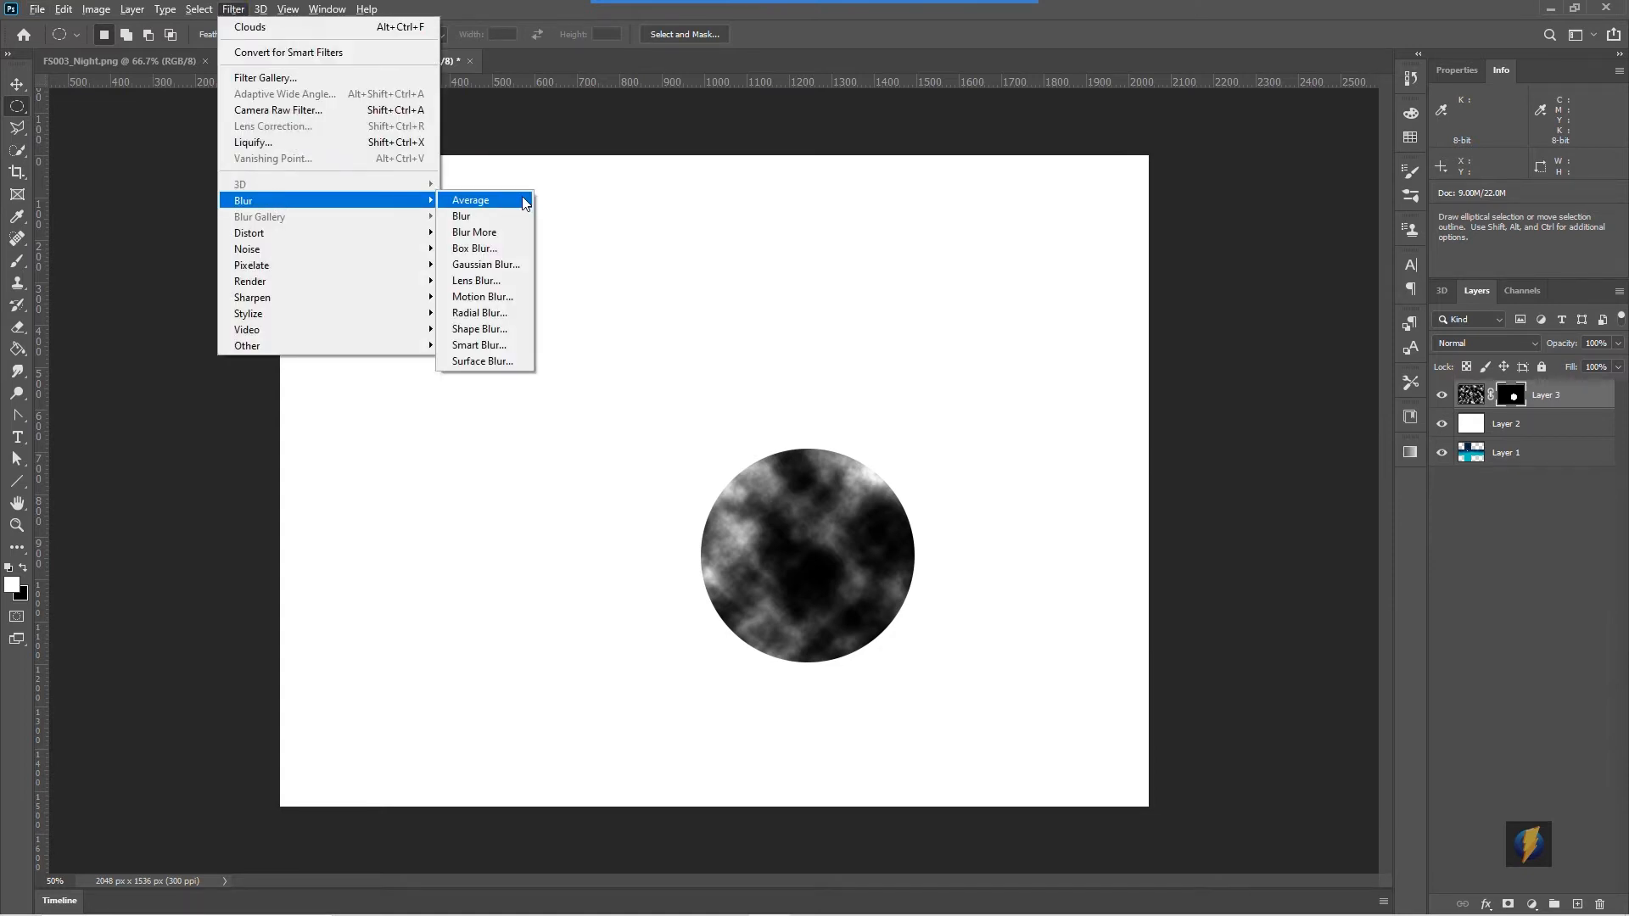
{"action": "left_click", "coordinate": [482, 264]}
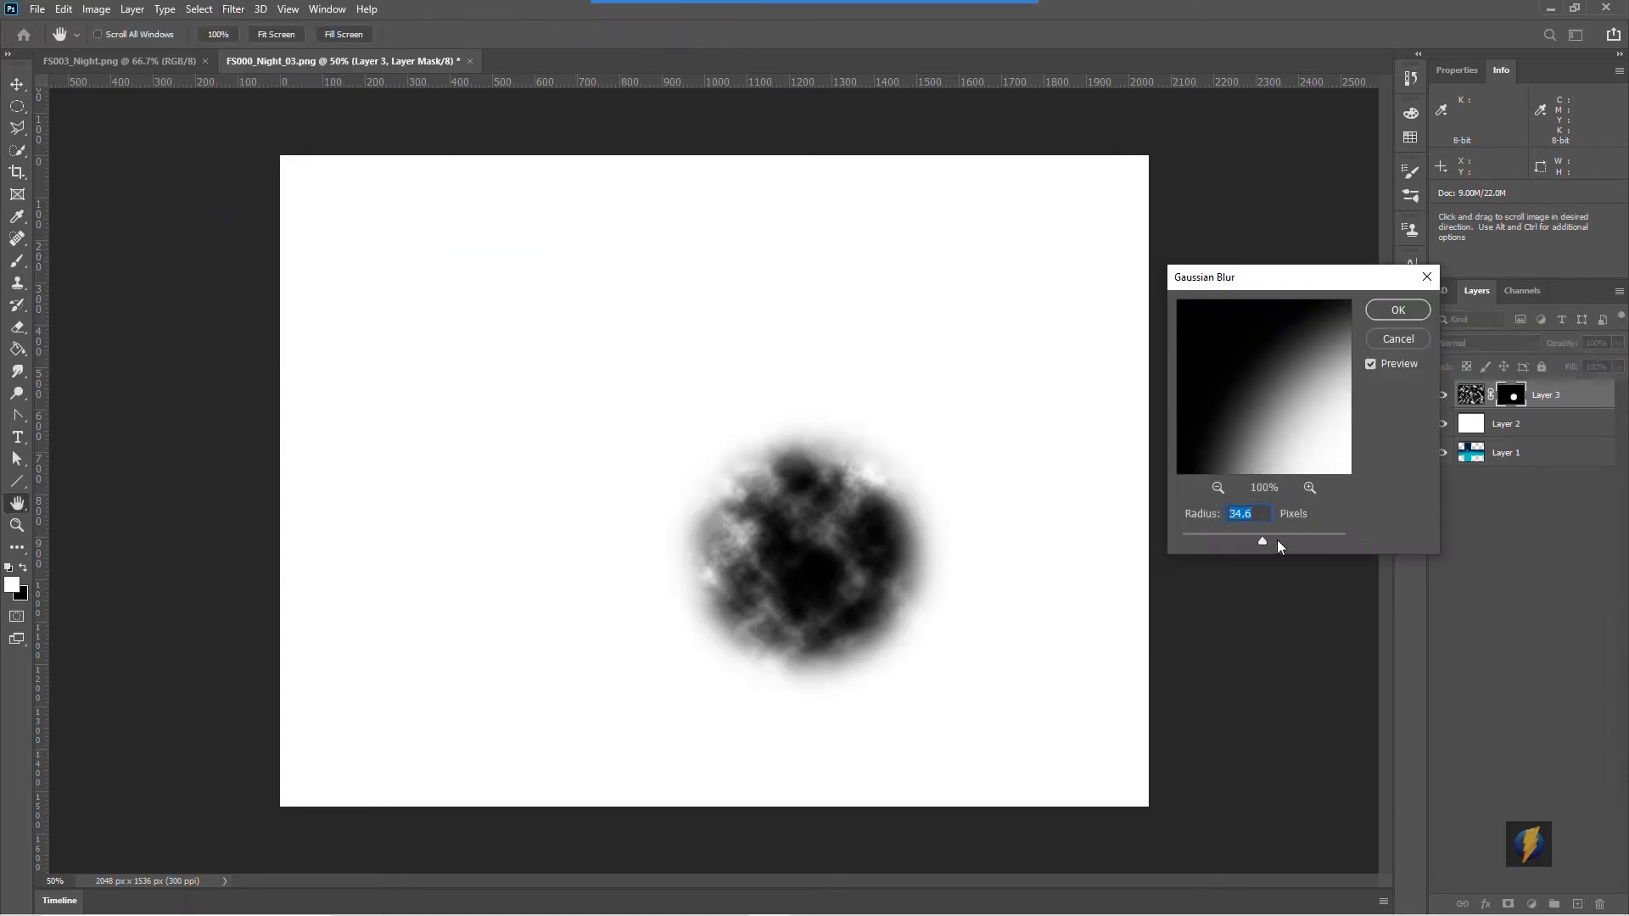
{"action": "left_click_drag", "start_coordinate": [1261, 541], "coordinate": [1290, 539]}
{"action": "left_click", "coordinate": [1290, 539]}
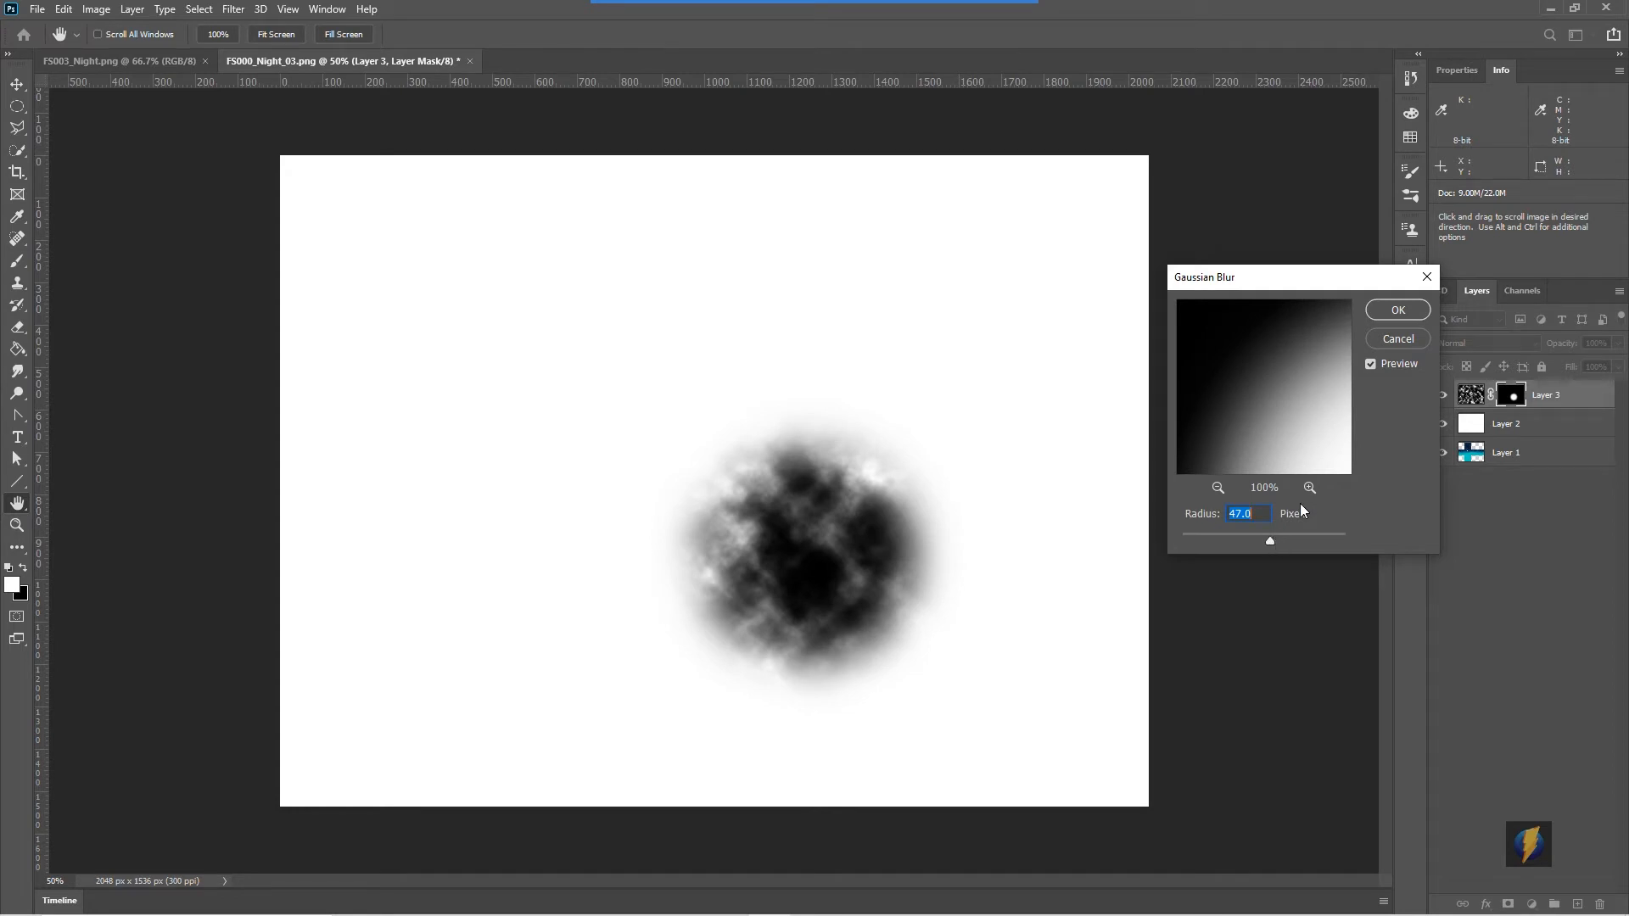
{"action": "left_click", "coordinate": [1395, 310]}
- Merge the masked clouds layer with the white layer beneath it
{"action": "key", "text": "m"}
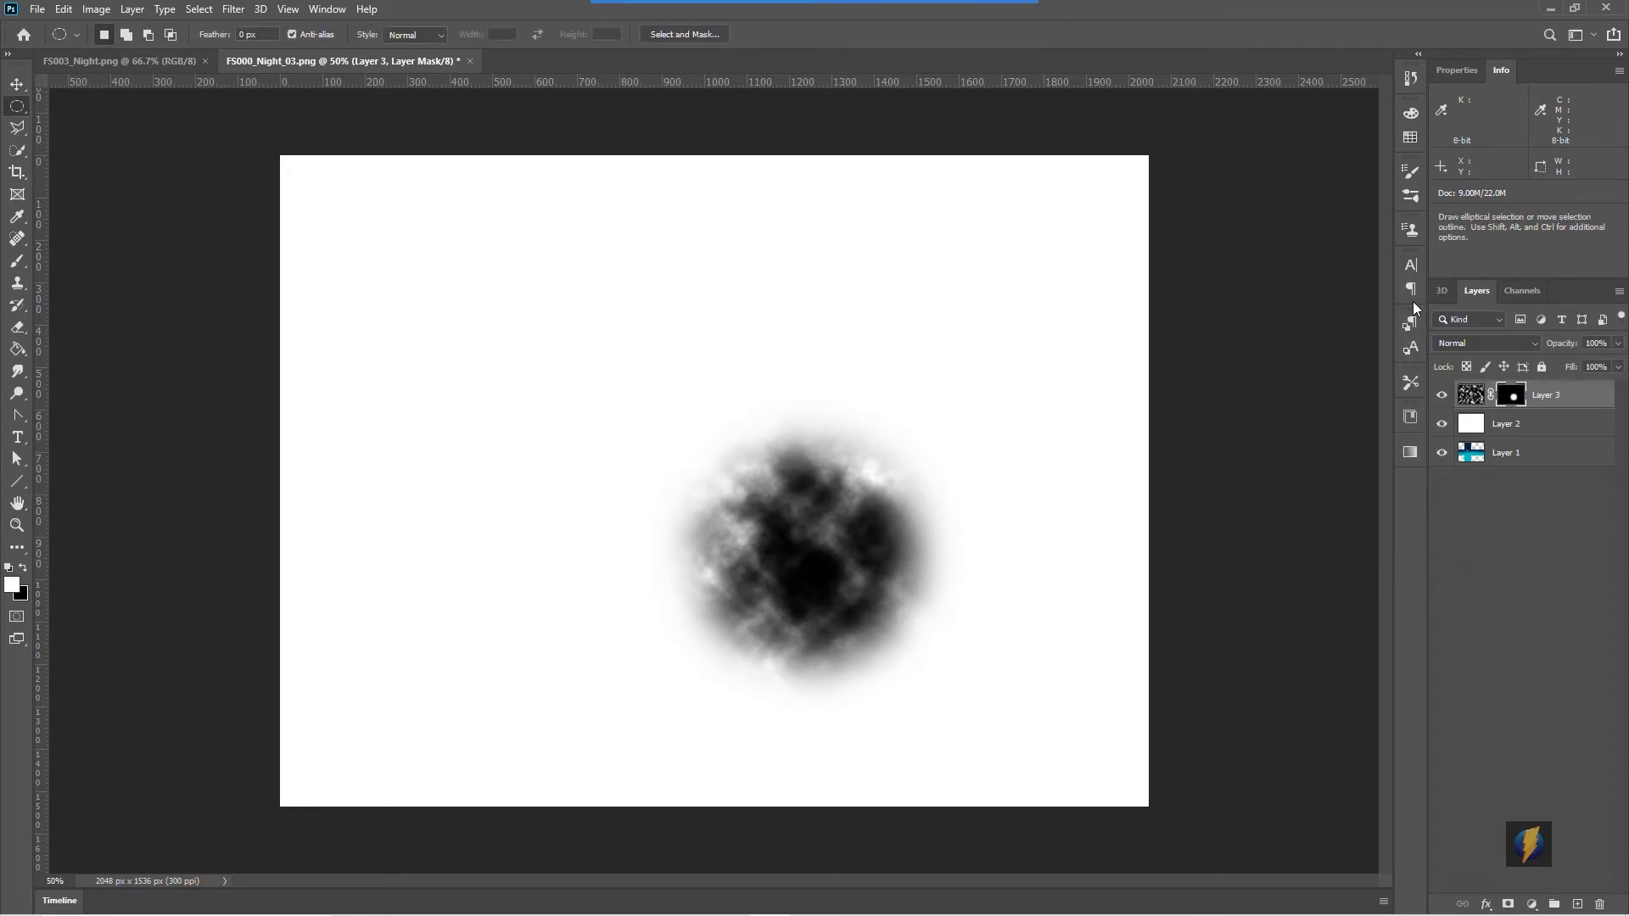
{"action": "left_click", "coordinate": [1528, 427], "text": "shift"}
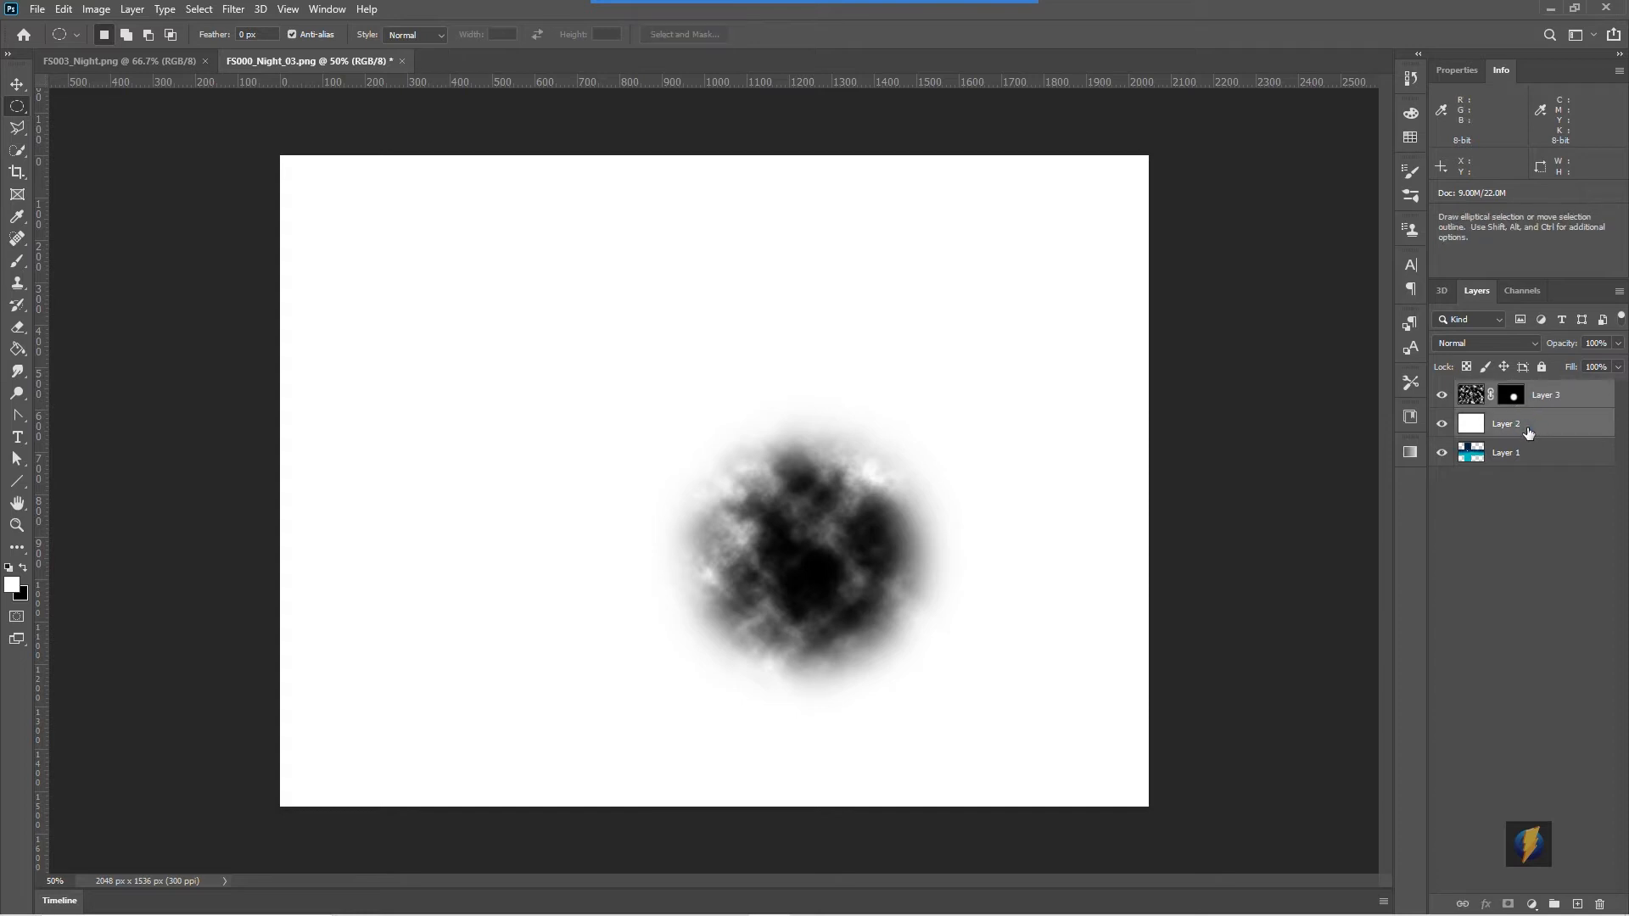
{"action": "left_click", "coordinate": [135, 11]}
{"action": "left_click", "coordinate": [158, 623]}
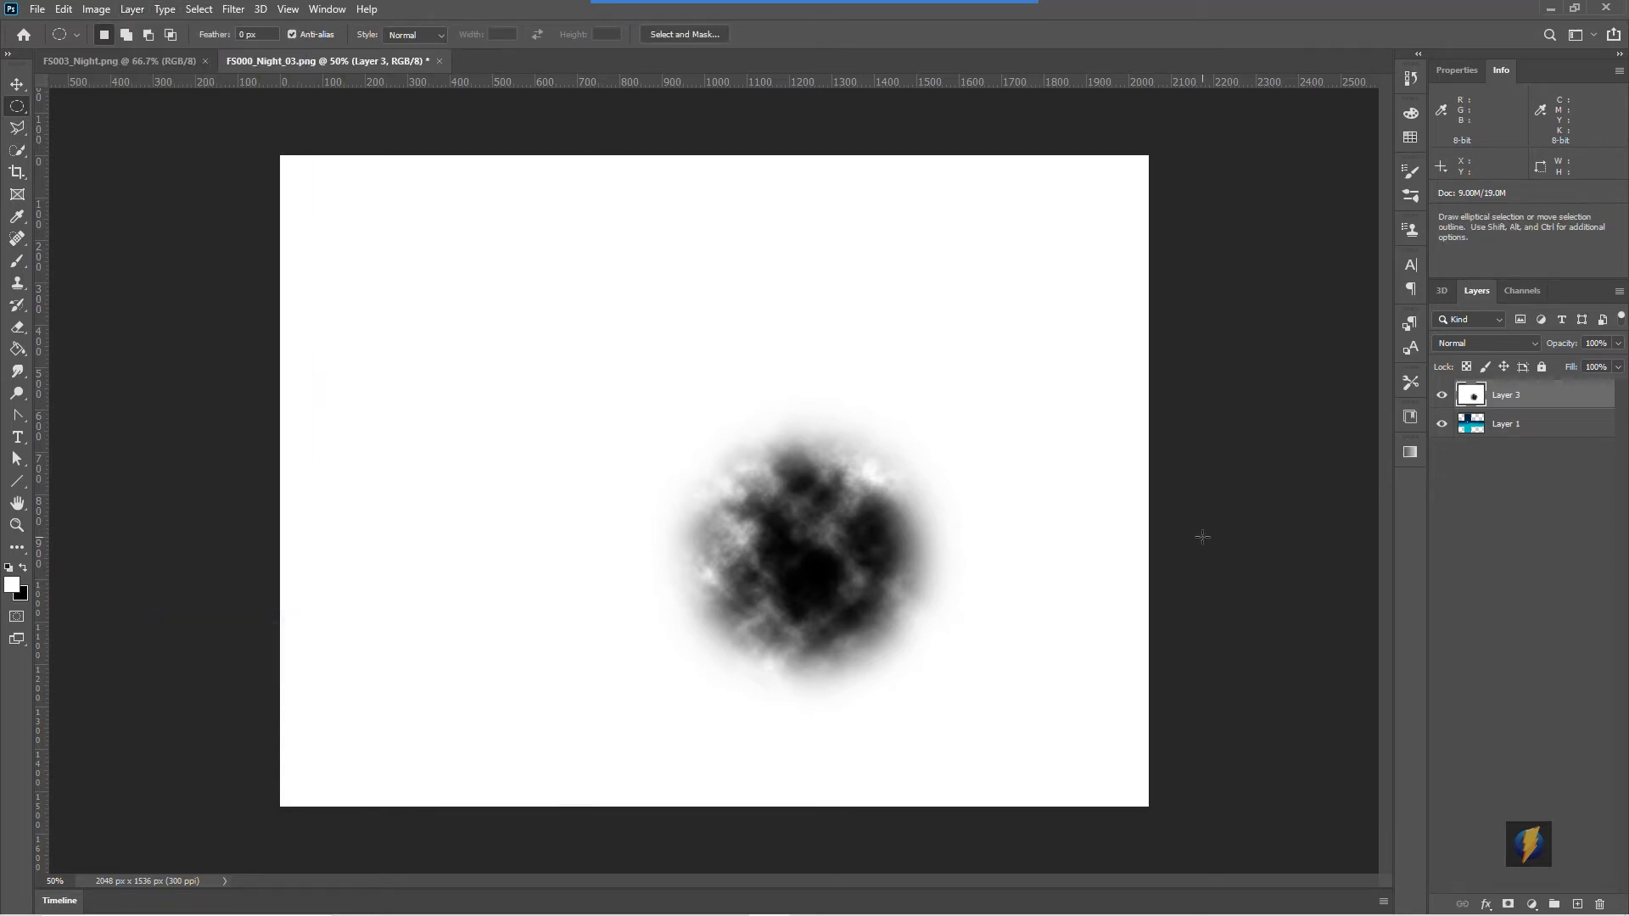
- Select a rectangle around the soft cloud and define it as a brush preset named MyCloud01, then deselect
{"action": "right_click", "coordinate": [15, 110]}
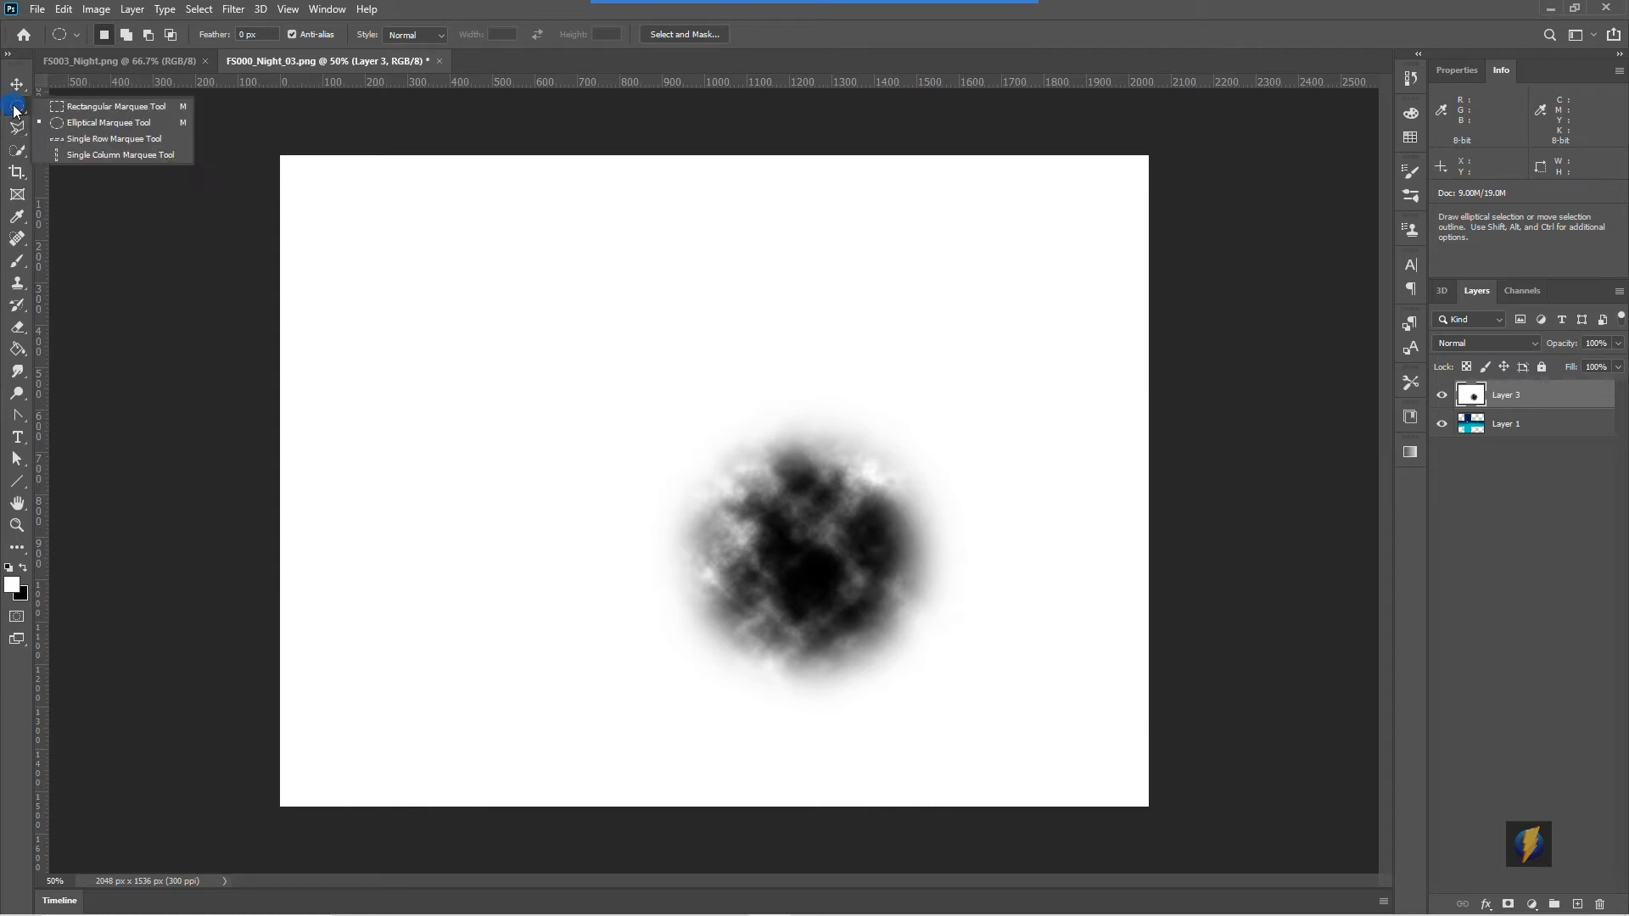
{"action": "left_click", "coordinate": [84, 102]}
{"action": "left_click_drag", "start_coordinate": [665, 426], "coordinate": [952, 686]}
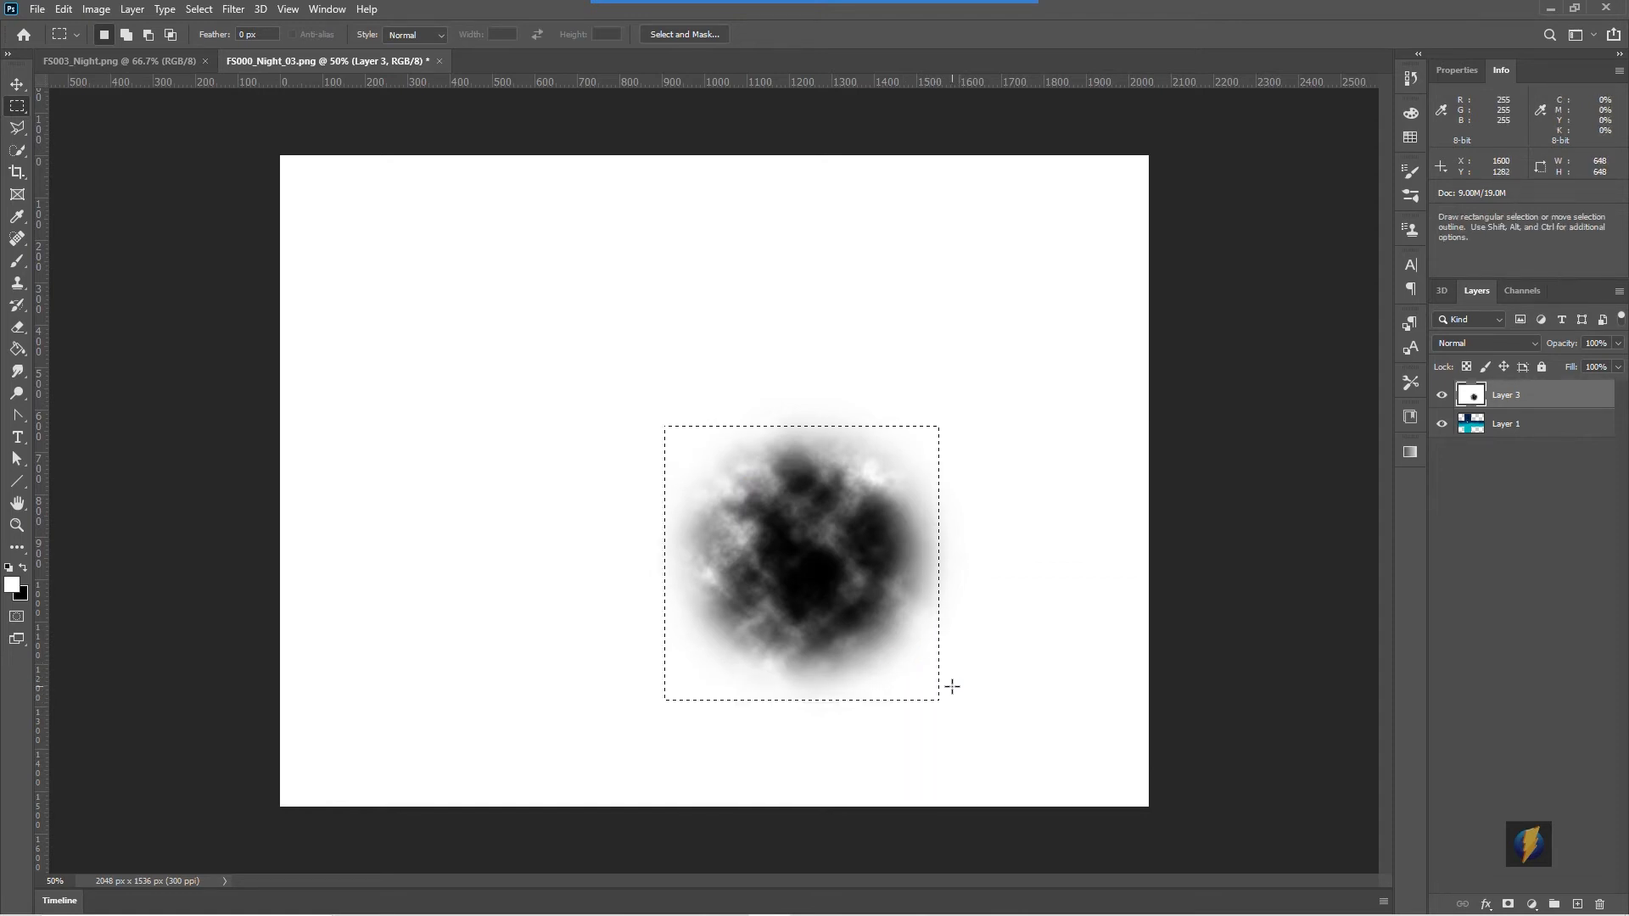
{"action": "left_click_drag", "start_coordinate": [810, 572], "coordinate": [816, 565]}
{"action": "left_click", "coordinate": [64, 9]}
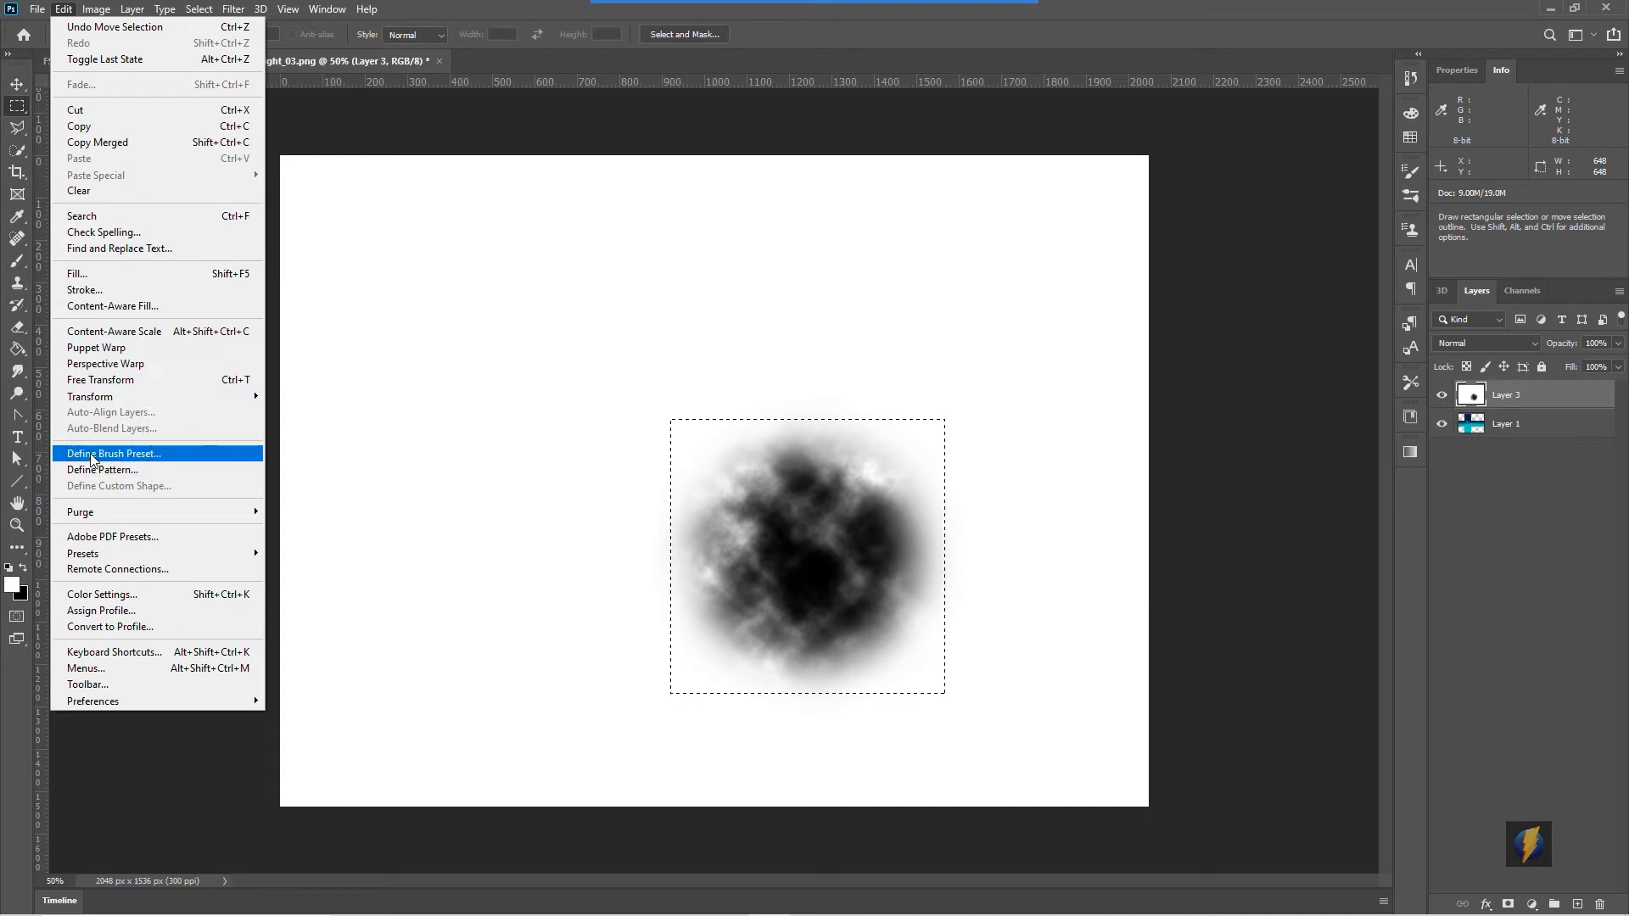
{"action": "left_click", "coordinate": [175, 459]}
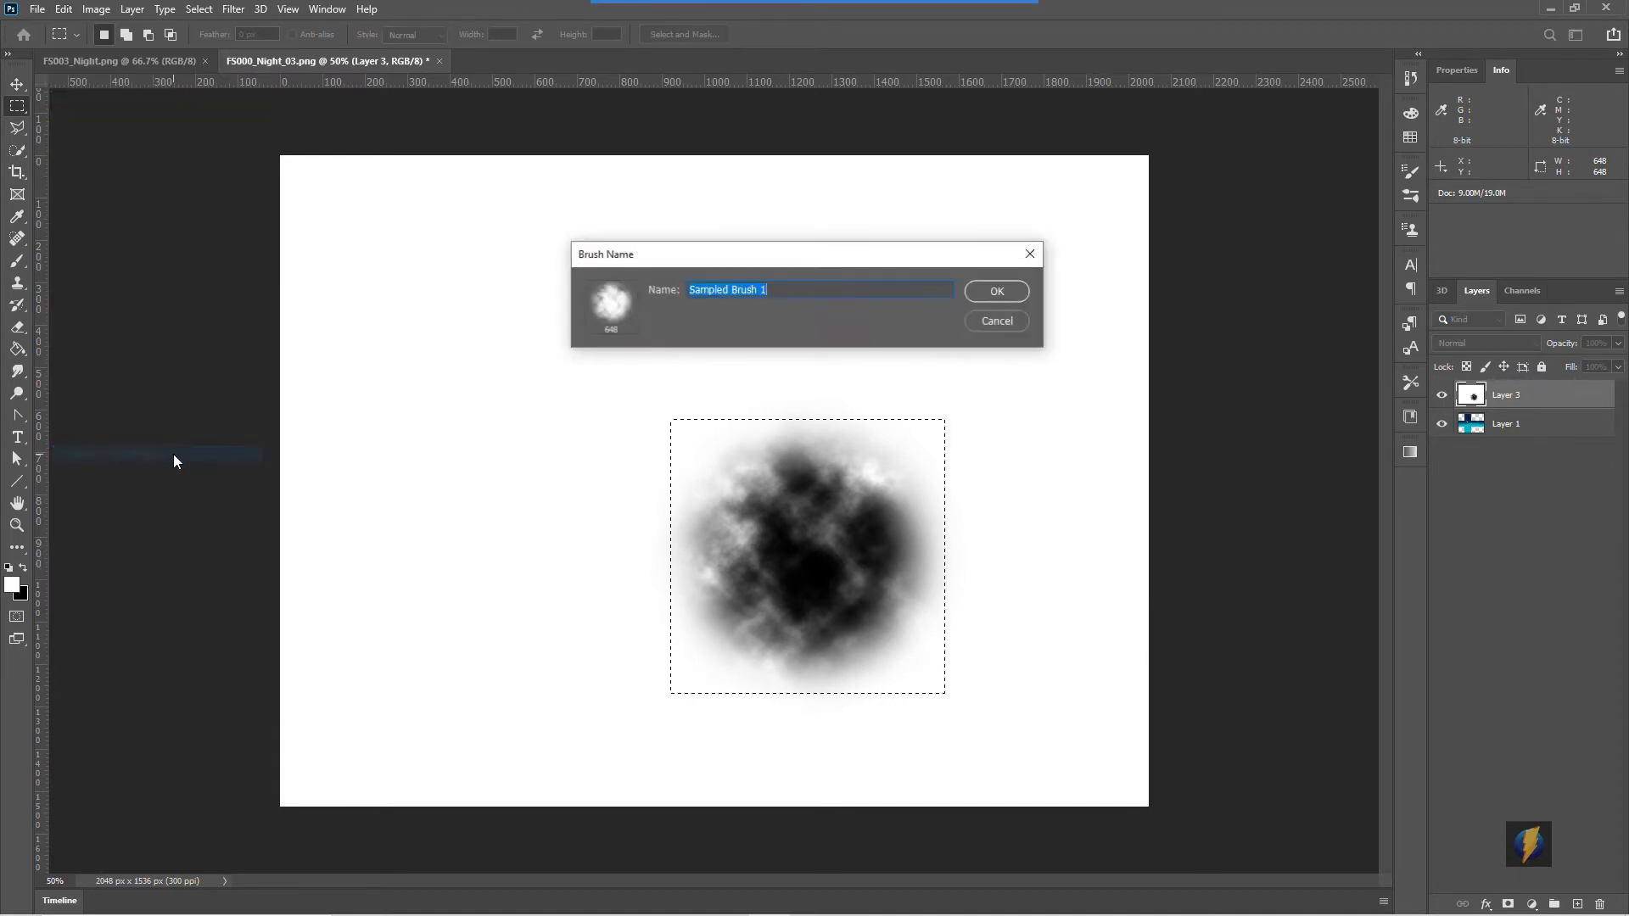
{"action": "type", "text": "MyClou"}
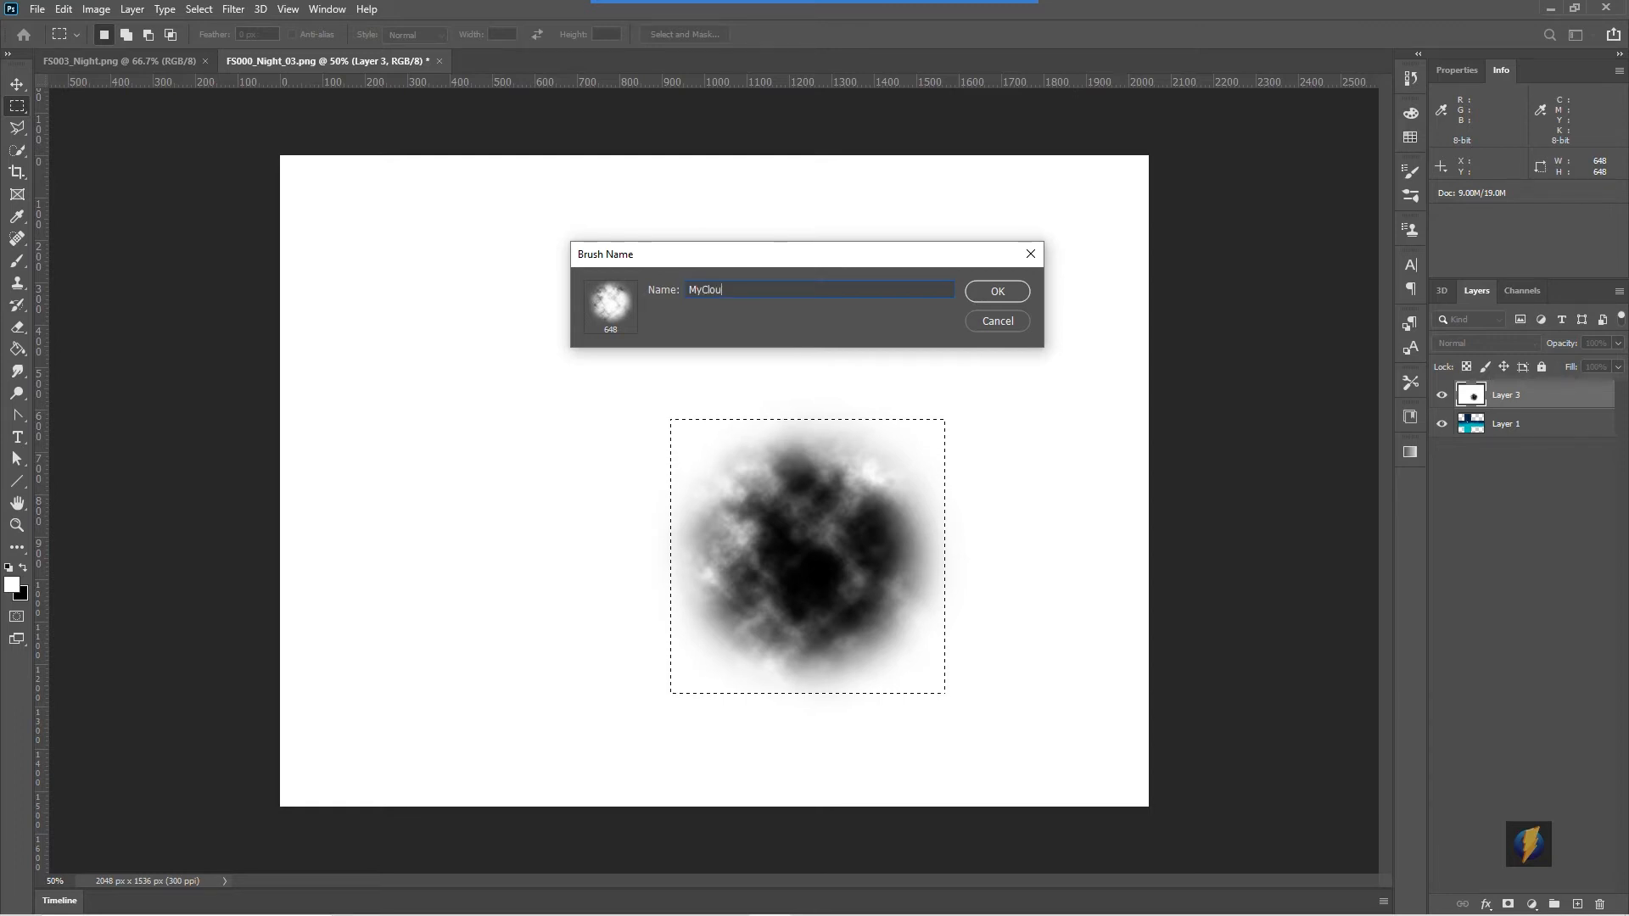
{"action": "type", "text": "d01"}
{"action": "key", "text": "Return"}
{"action": "key", "text": "b"}
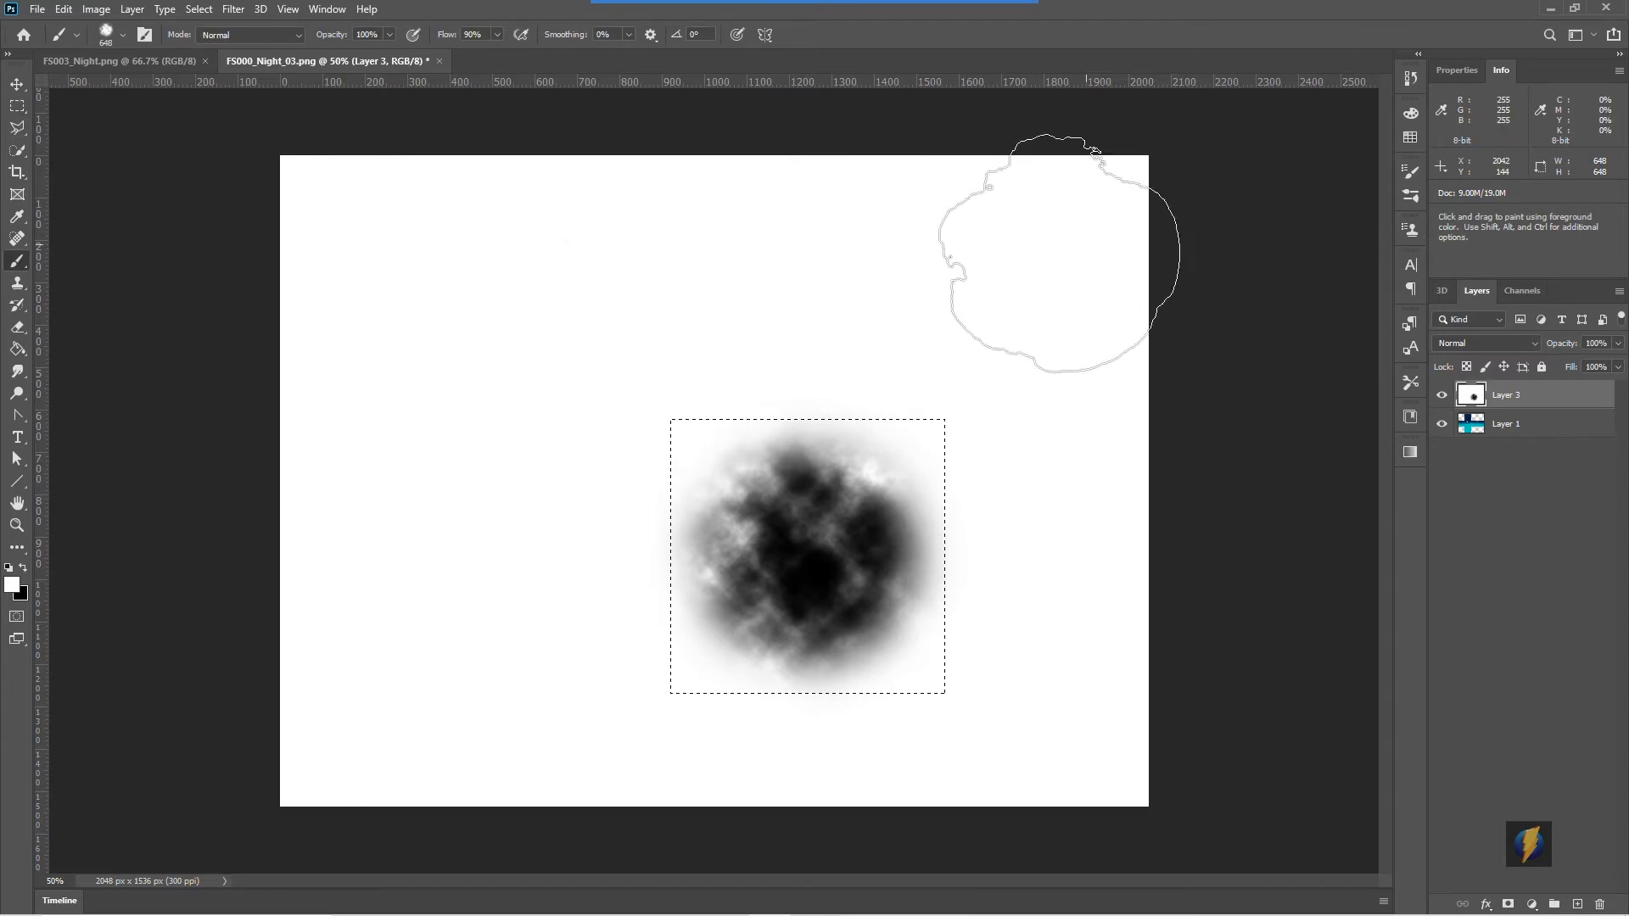
{"action": "key", "text": "ctrl+d"}
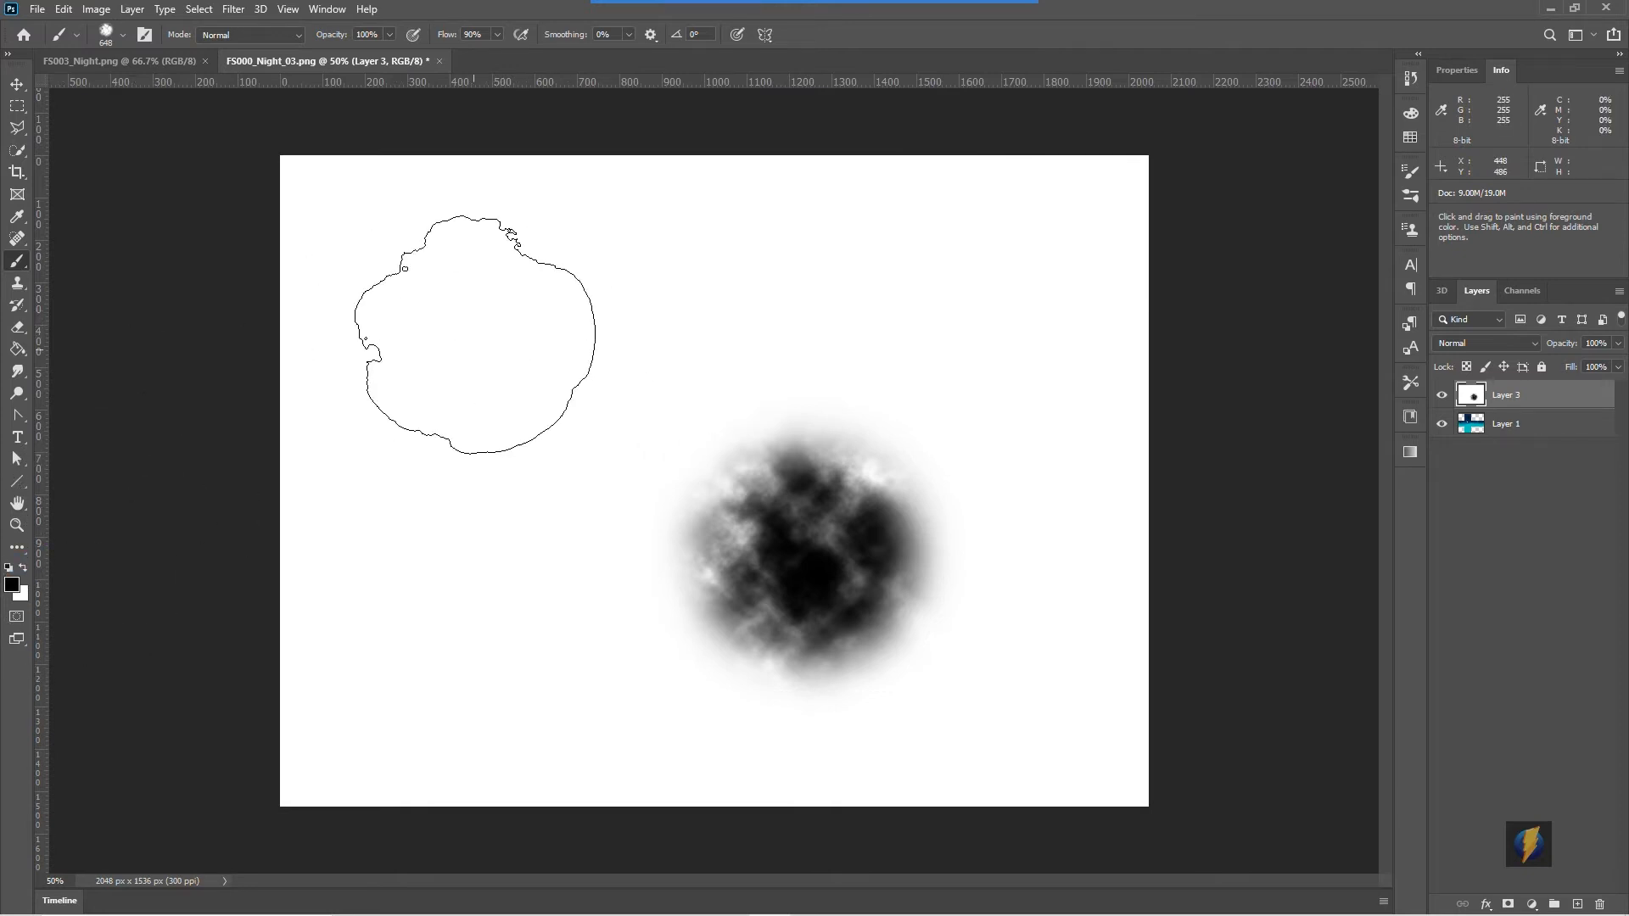
- Test the MyCloud01 brush by stamping it repeatedly across the canvas
{"action": "left_click", "coordinate": [424, 305]}
{"action": "left_click", "coordinate": [423, 573]}
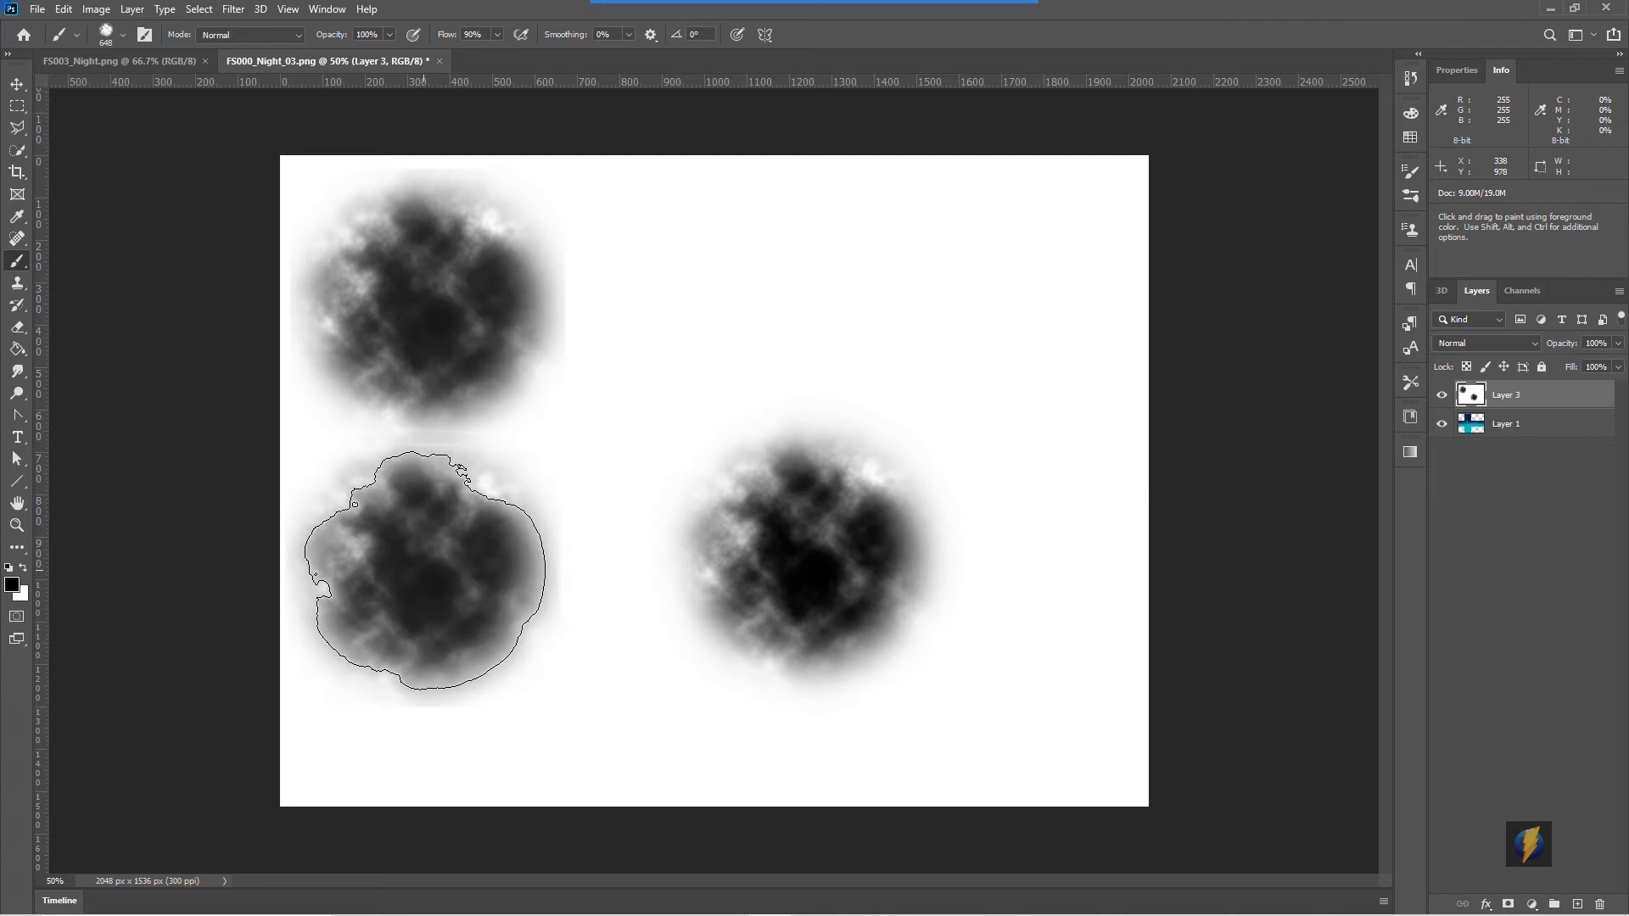
{"action": "left_click", "coordinate": [741, 303]}
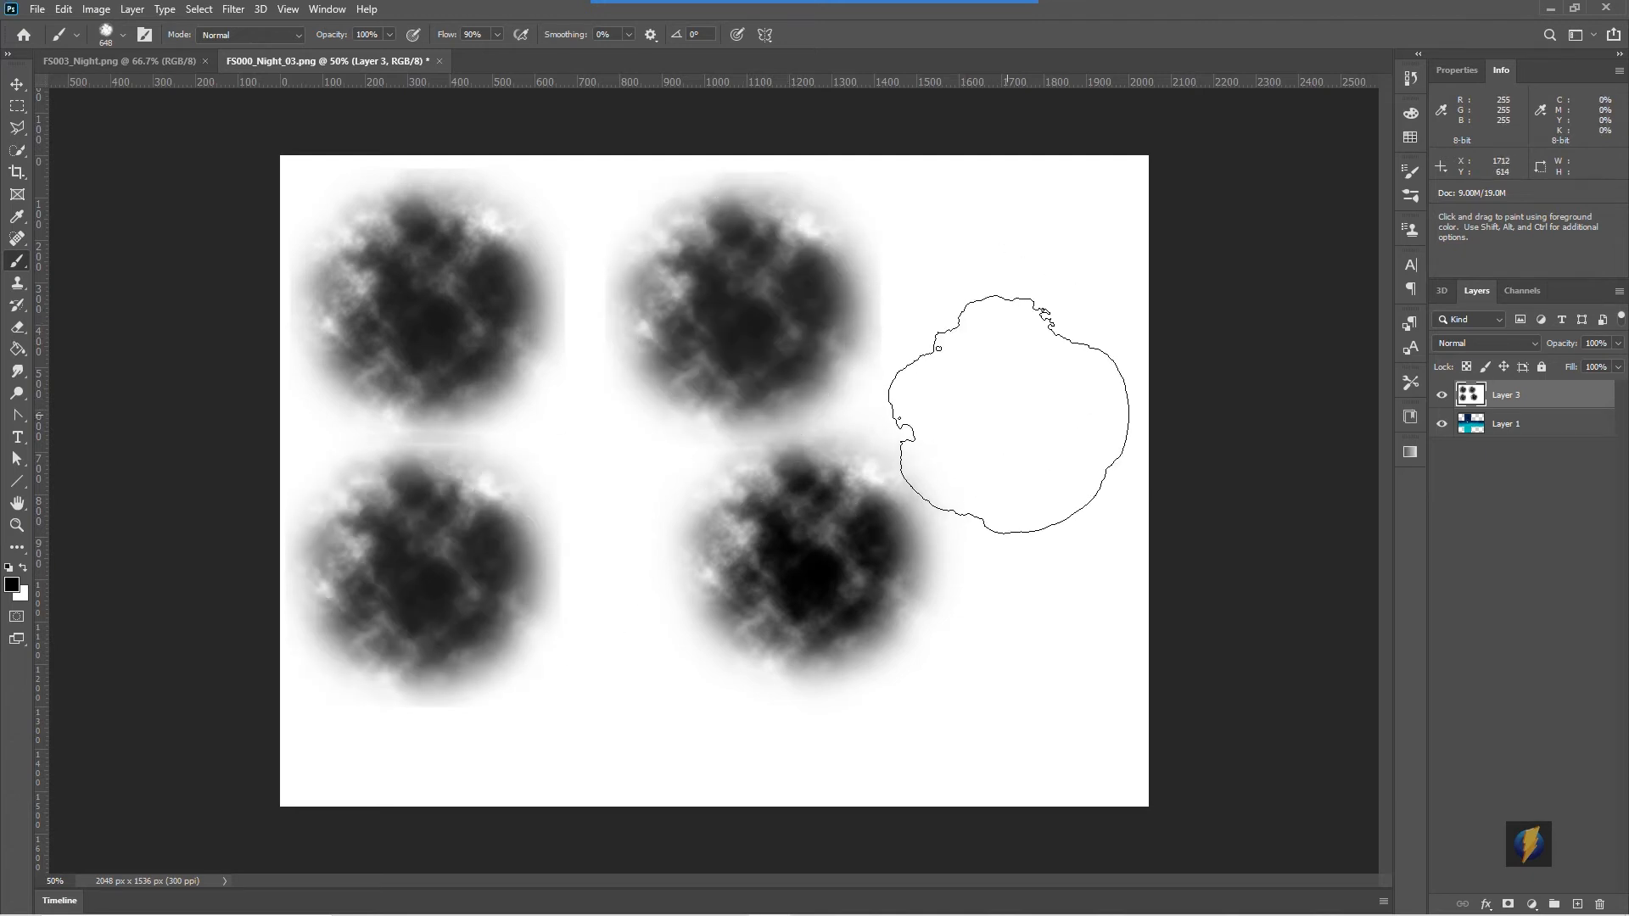
{"action": "left_click", "coordinate": [1008, 415]}
{"action": "left_click", "coordinate": [626, 552]}
{"action": "left_click", "coordinate": [610, 355]}
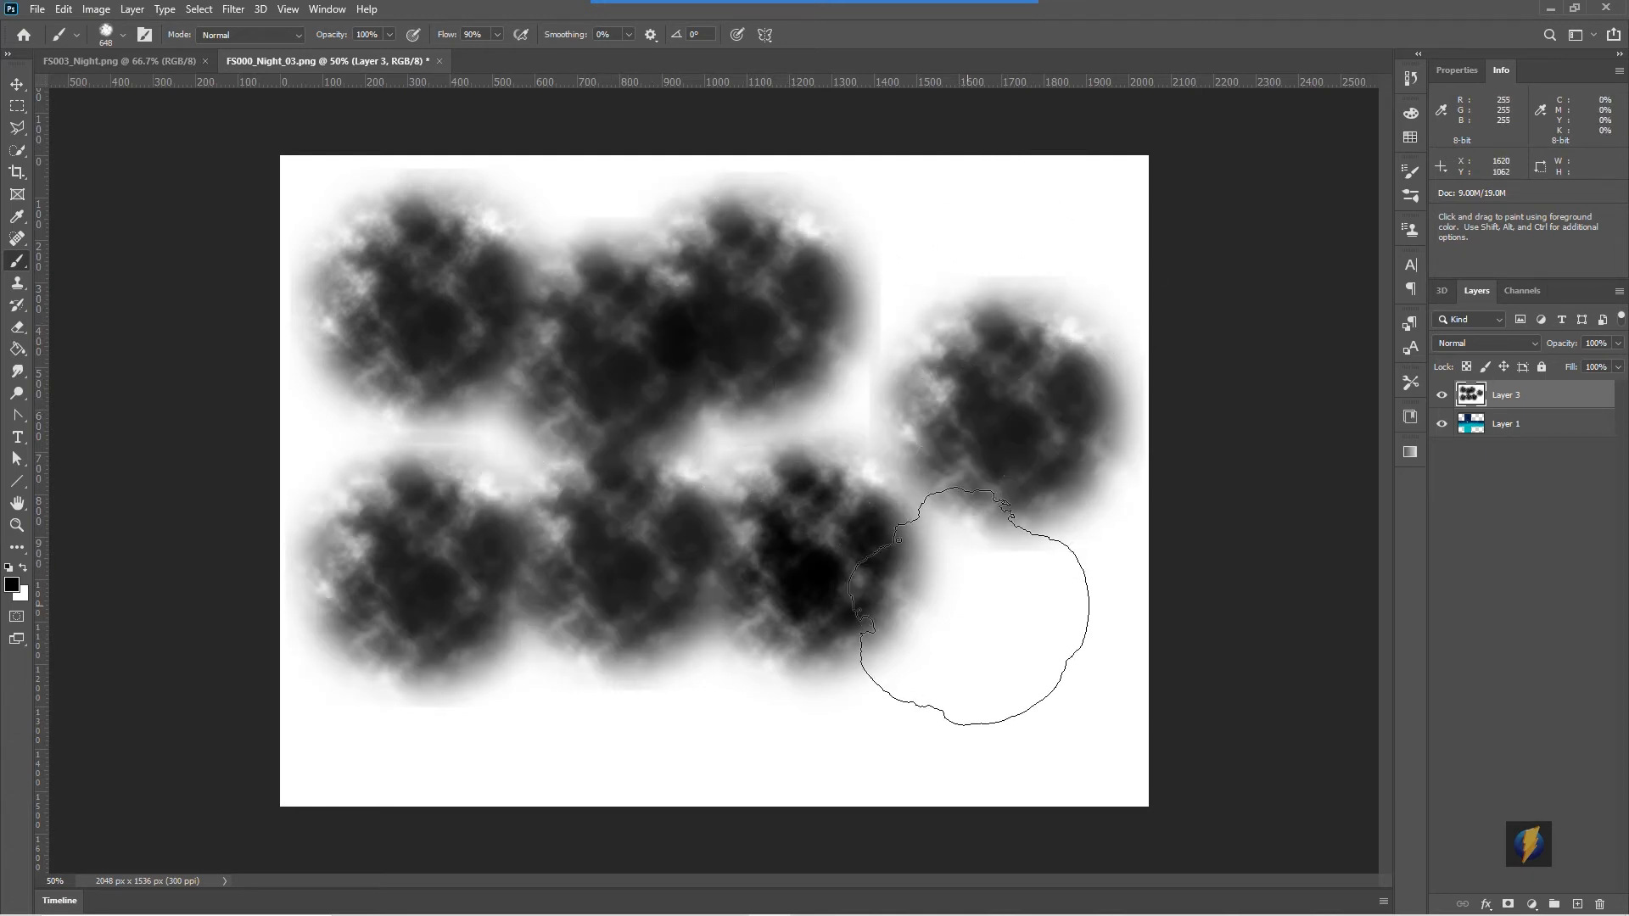
{"action": "left_click", "coordinate": [969, 606]}
{"action": "mouse_move", "coordinate": [649, 436]}
{"action": "left_mouse_down"}
{"action": "mouse_move", "coordinate": [631, 465]}
{"action": "mouse_move", "coordinate": [799, 456]}
{"action": "left_mouse_up"}
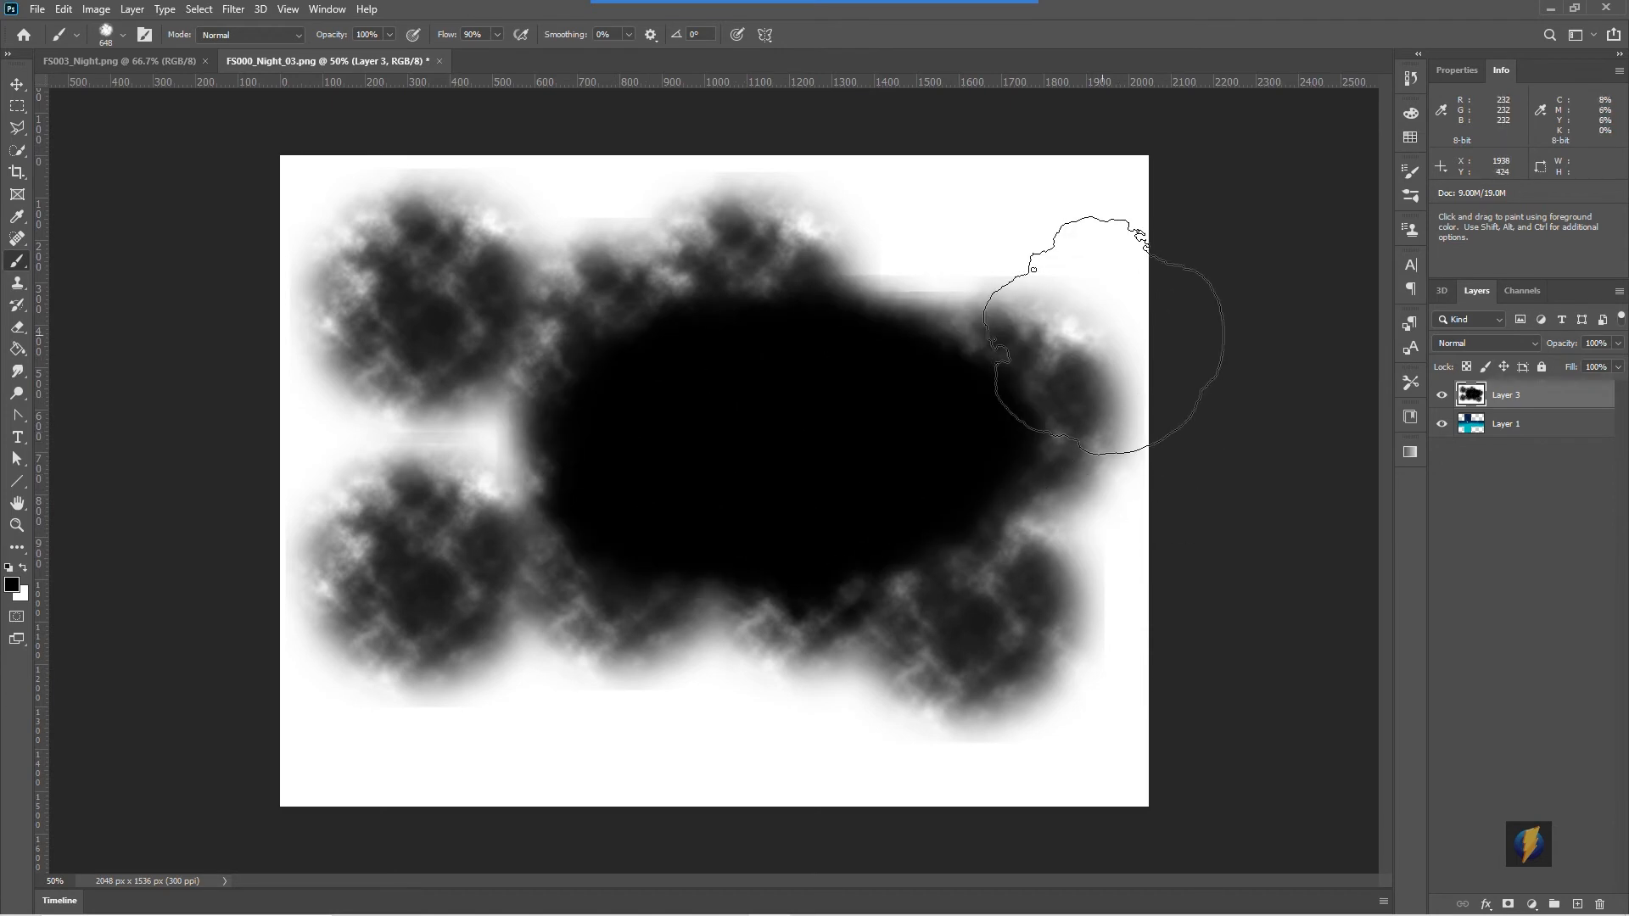
- Reduce the brush size, stamp a few small test clouds, then delete the cloud layer
{"action": "key", "text": "bracketleft"}
{"action": "key", "text": "bracketleft"}
{"action": "key", "text": "bracketleft"}
{"action": "key", "text": "bracketleft"}
{"action": "key", "text": "bracketleft"}
{"action": "key", "text": "bracketleft"}
{"action": "key", "text": "bracketleft"}
{"action": "key", "text": "bracketleft"}
{"action": "key", "text": "bracketleft"}
{"action": "key", "text": "bracketleft"}
{"action": "key", "text": "bracketleft"}
{"action": "key", "text": "bracketleft"}
{"action": "key", "text": "bracketleft"}
{"action": "left_click", "coordinate": [906, 215]}
{"action": "left_click", "coordinate": [977, 224]}
{"action": "left_click", "coordinate": [955, 193]}
{"action": "left_click", "coordinate": [943, 231]}
{"action": "left_click", "coordinate": [916, 207]}
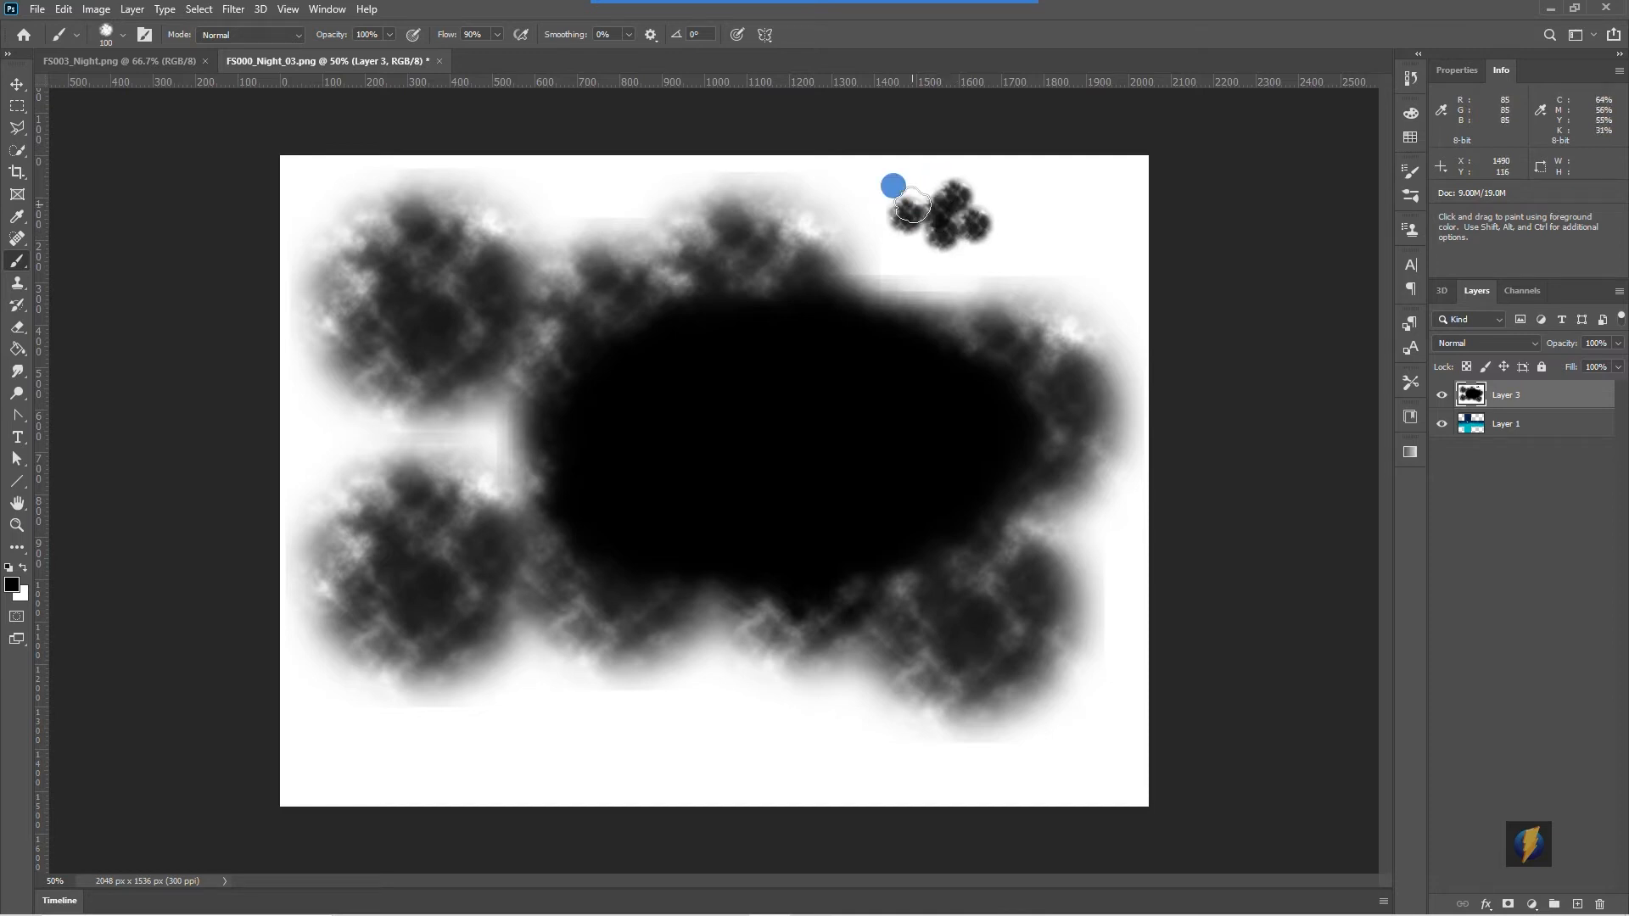
{"action": "double_click", "coordinate": [882, 230]}
{"action": "left_click", "coordinate": [838, 221]}
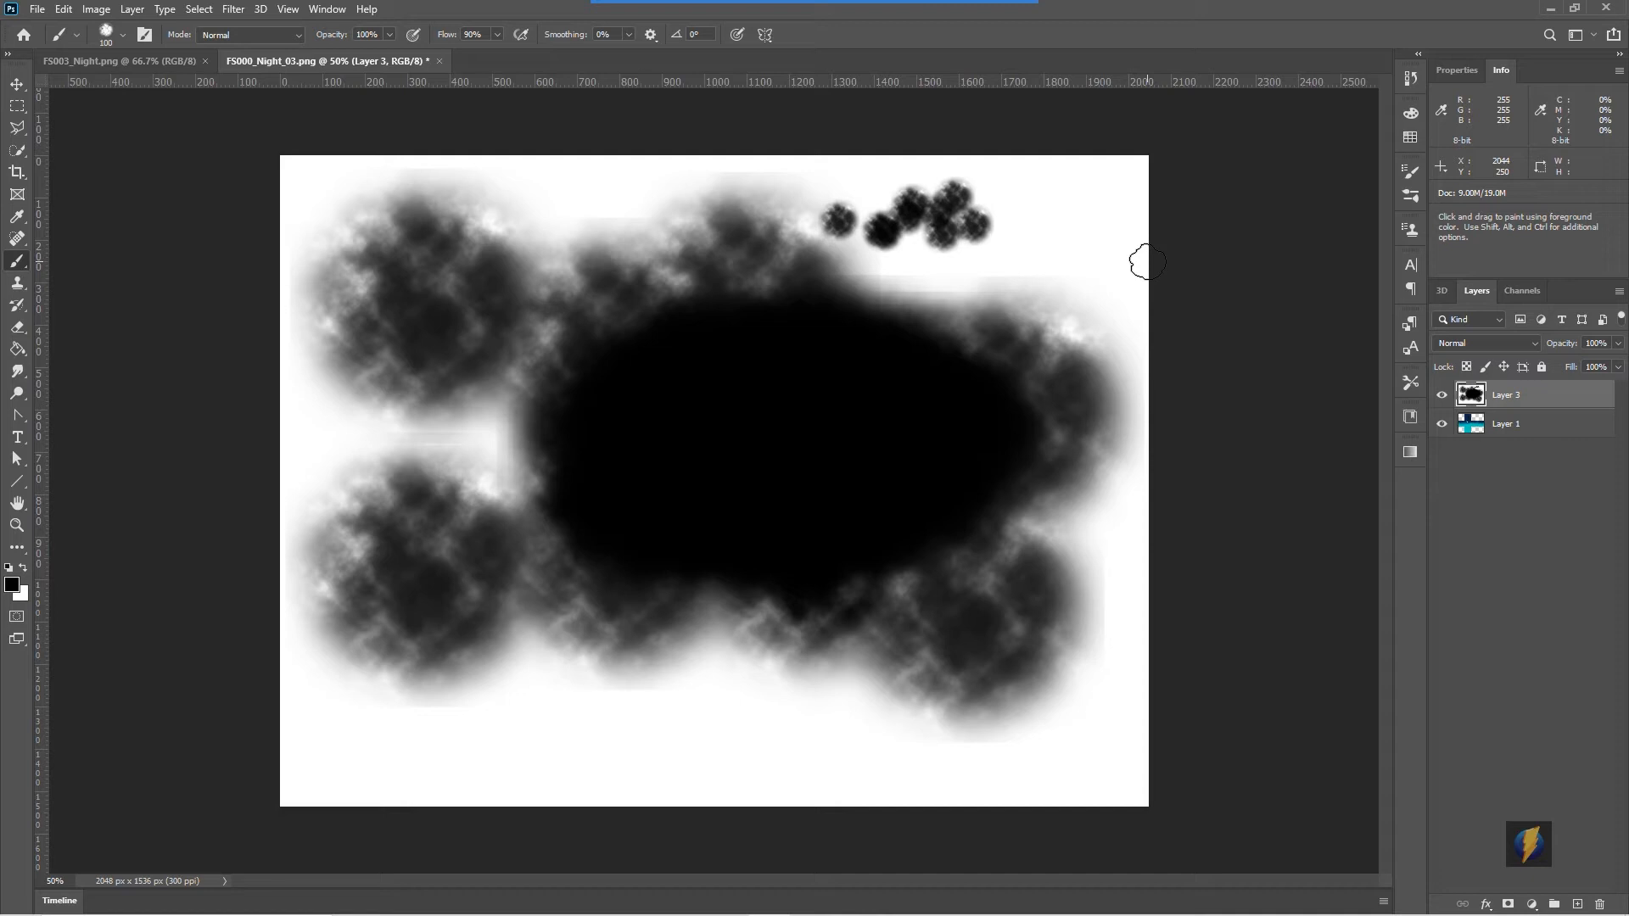
{"action": "left_click_drag", "start_coordinate": [1544, 400], "coordinate": [1601, 905]}
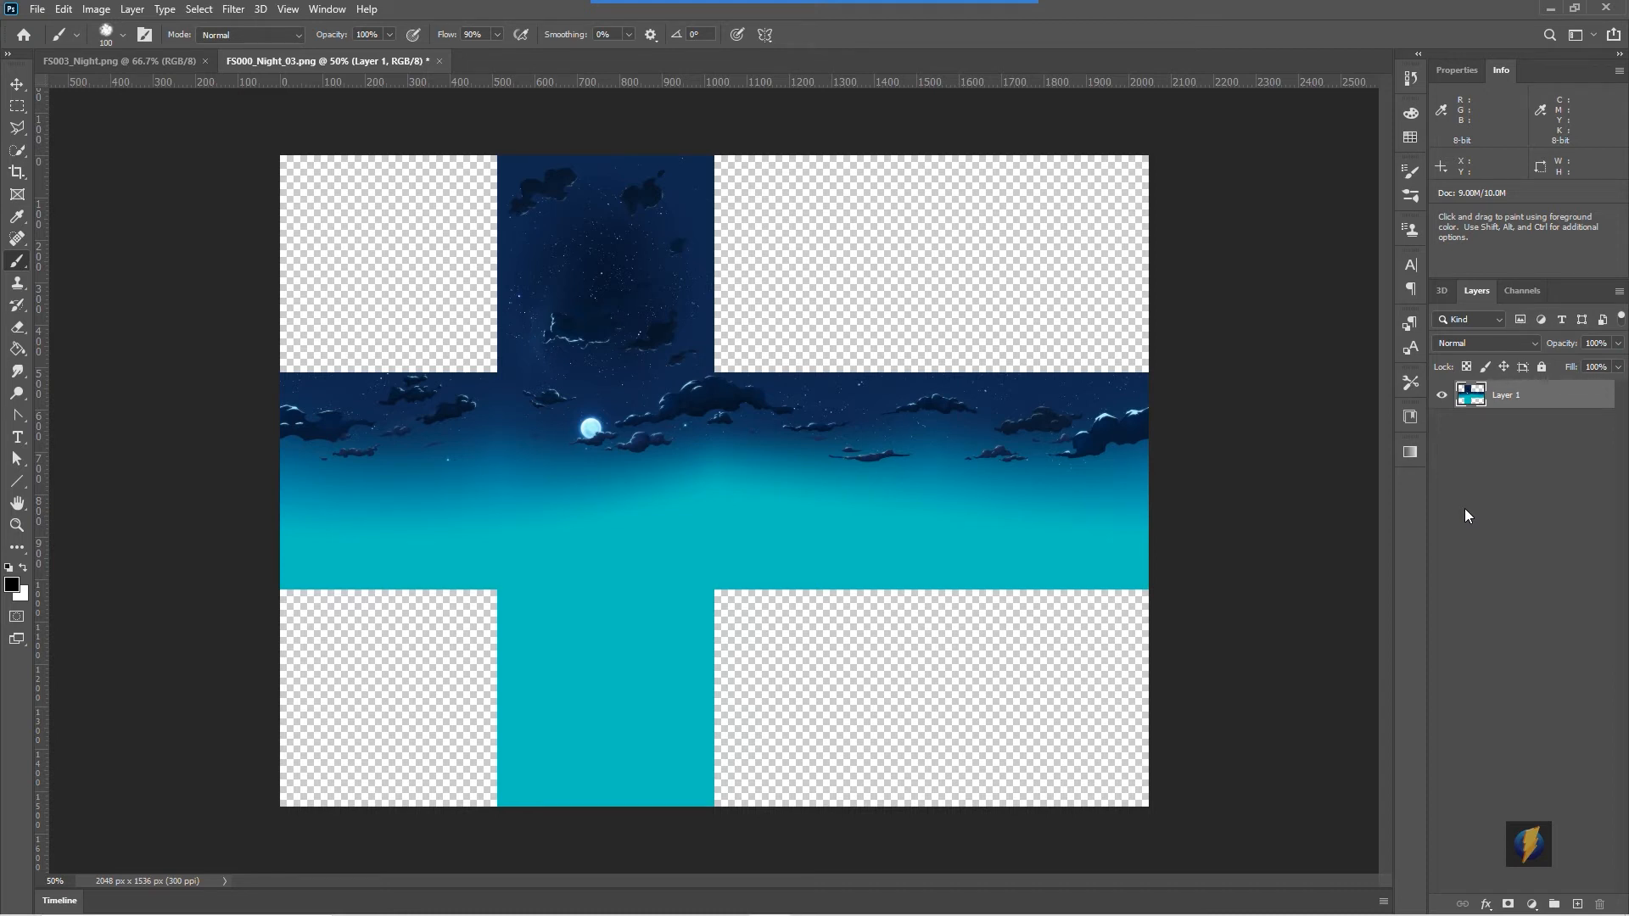
- Add a new layer and fill it with black using the Paint Bucket
{"action": "left_click", "coordinate": [1576, 904]}
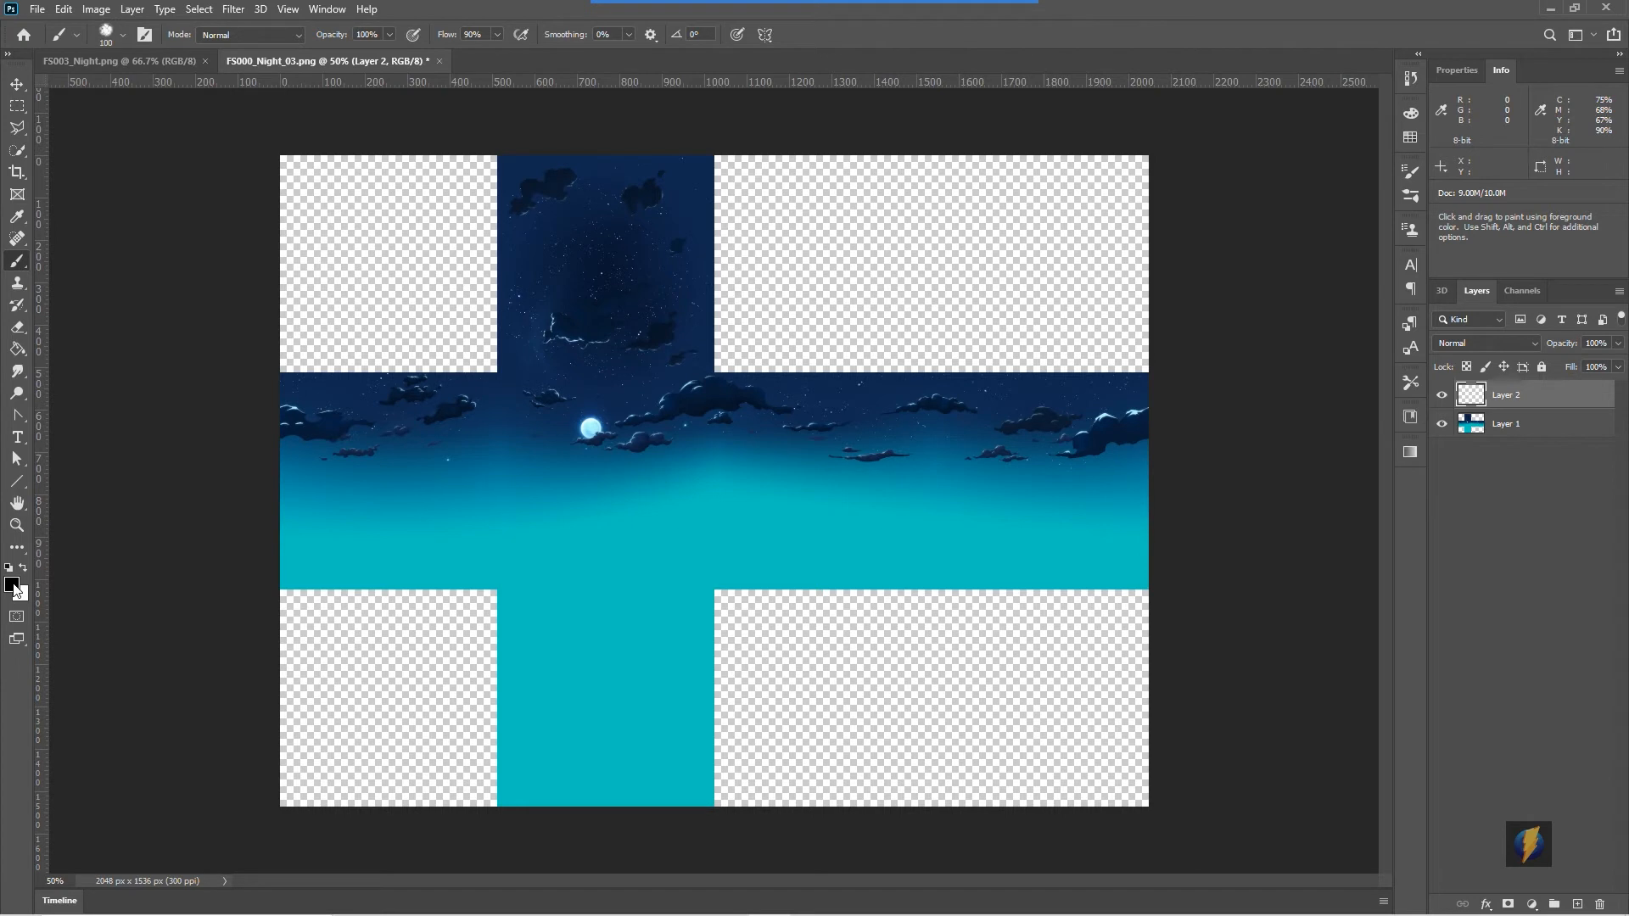
{"action": "left_click", "coordinate": [16, 349]}
{"action": "left_click", "coordinate": [726, 592]}
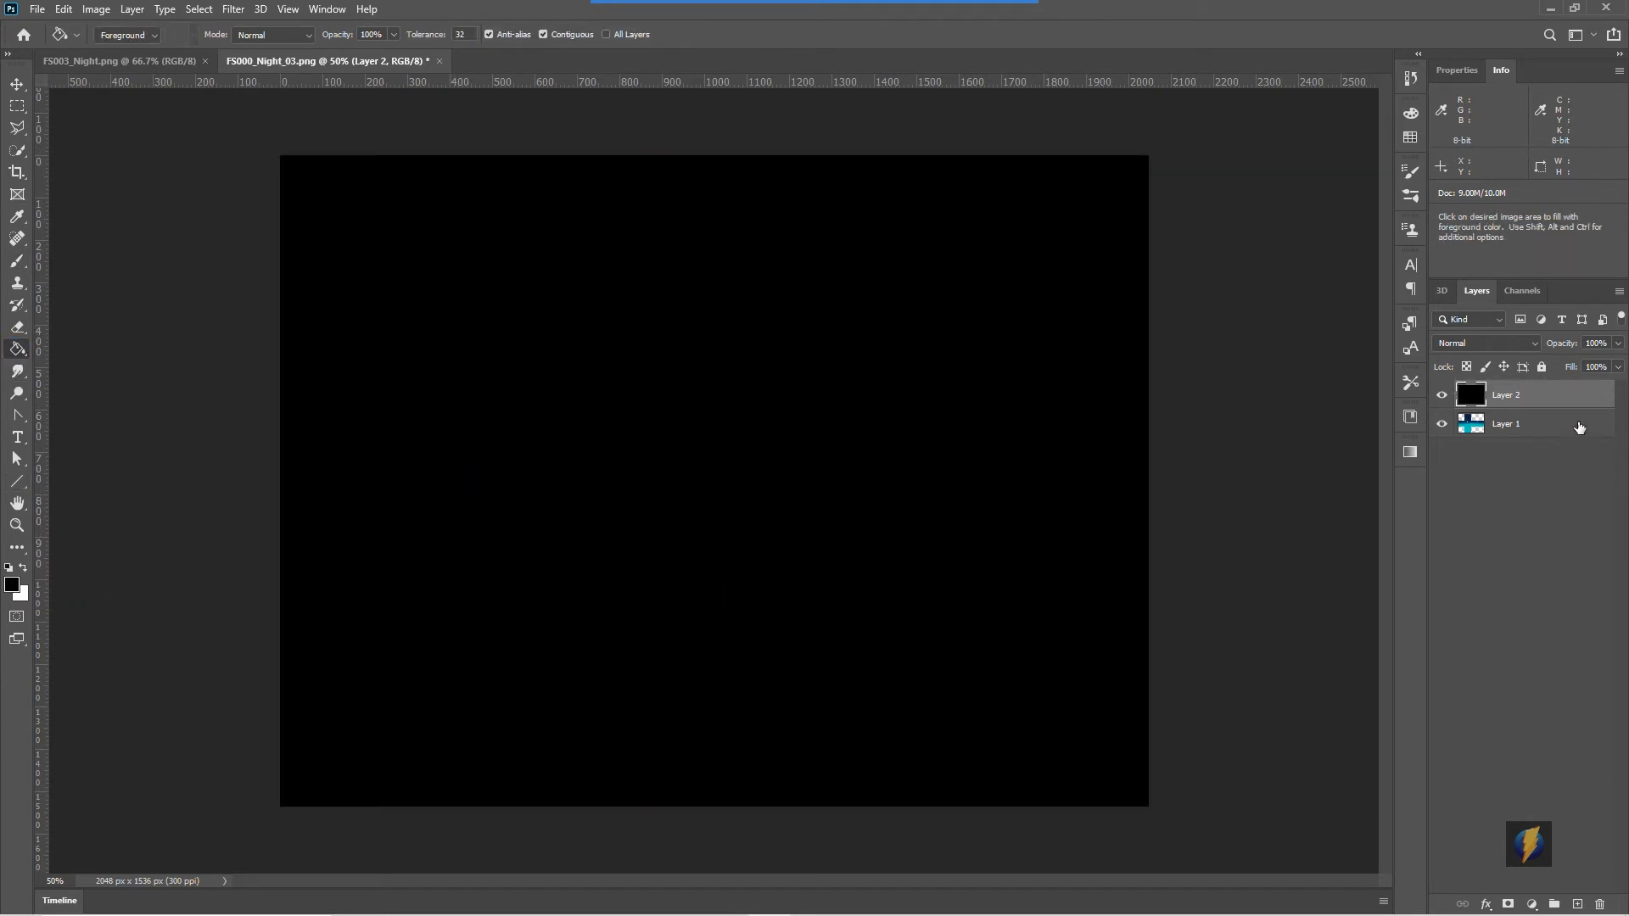
- Add another layer and paint white test strokes and cloud stamps on it with the cloud brush
{"action": "left_click", "coordinate": [1576, 905]}
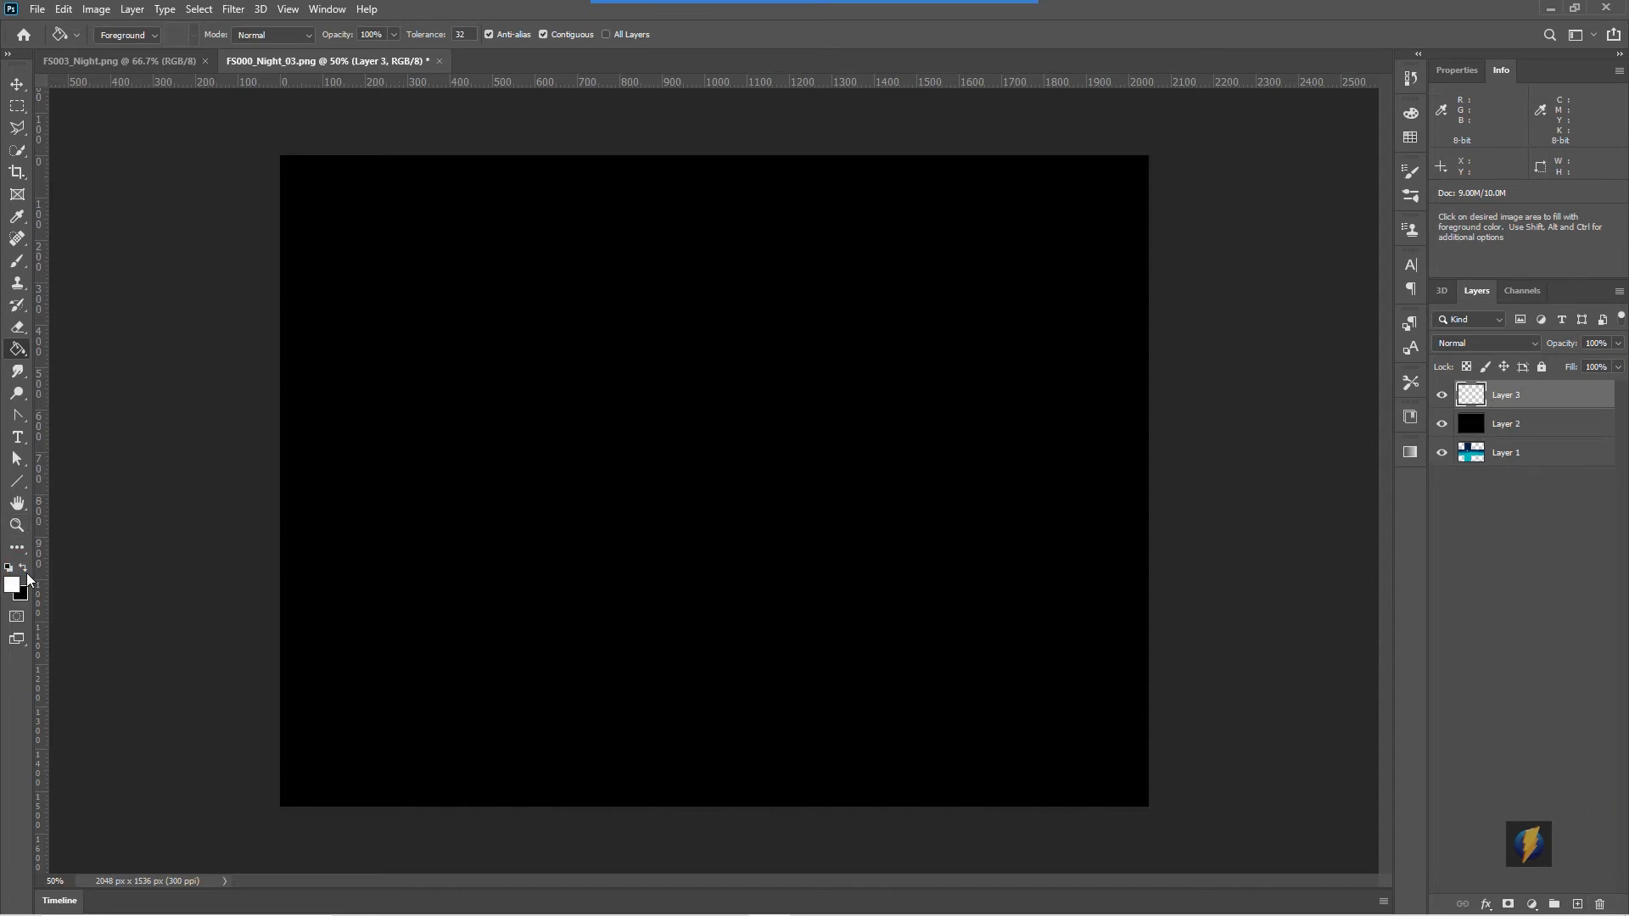
{"action": "left_click", "coordinate": [17, 261]}
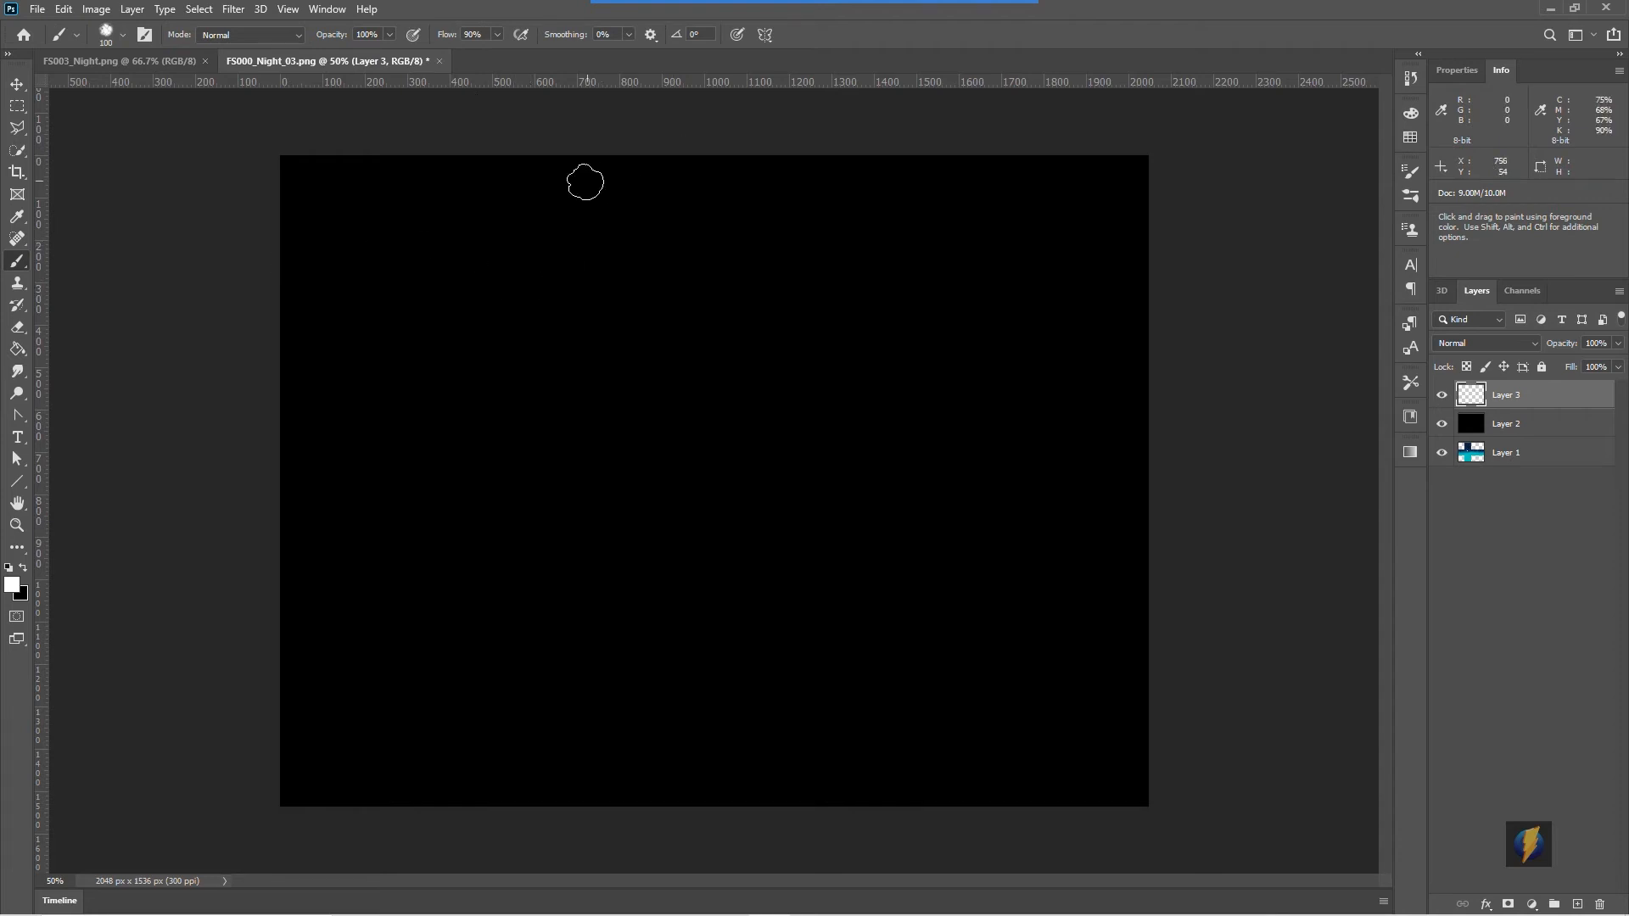
{"action": "left_click_drag", "start_coordinate": [399, 229], "coordinate": [576, 223]}
{"action": "left_click_drag", "start_coordinate": [392, 274], "coordinate": [653, 279]}
{"action": "left_click", "coordinate": [757, 231]}
{"action": "left_click", "coordinate": [855, 230]}
{"action": "left_click", "coordinate": [818, 192]}
{"action": "left_click", "coordinate": [821, 244]}
{"action": "left_click", "coordinate": [810, 222]}
{"action": "mouse_move", "coordinate": [831, 216]}
{"action": "left_mouse_down"}
{"action": "mouse_move", "coordinate": [875, 225]}
{"action": "mouse_move", "coordinate": [782, 230]}
{"action": "mouse_move", "coordinate": [818, 212]}
{"action": "left_mouse_up"}
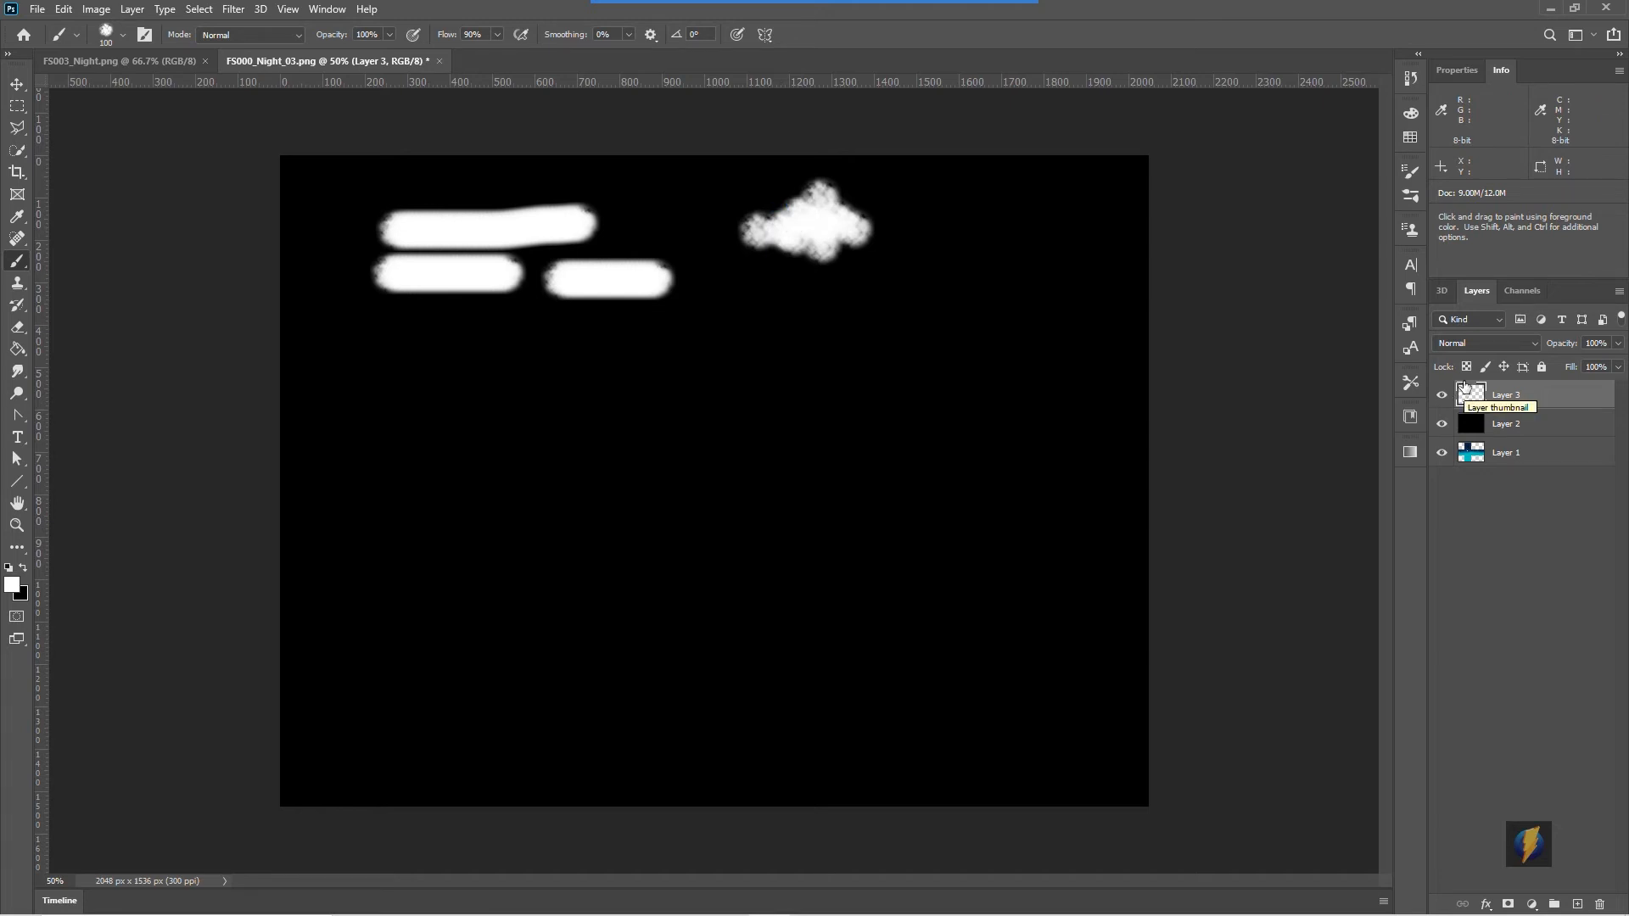
- Set the cloud brush's spacing to 98% in Brush Settings, testing a stroke
{"action": "left_click", "coordinate": [1410, 174]}
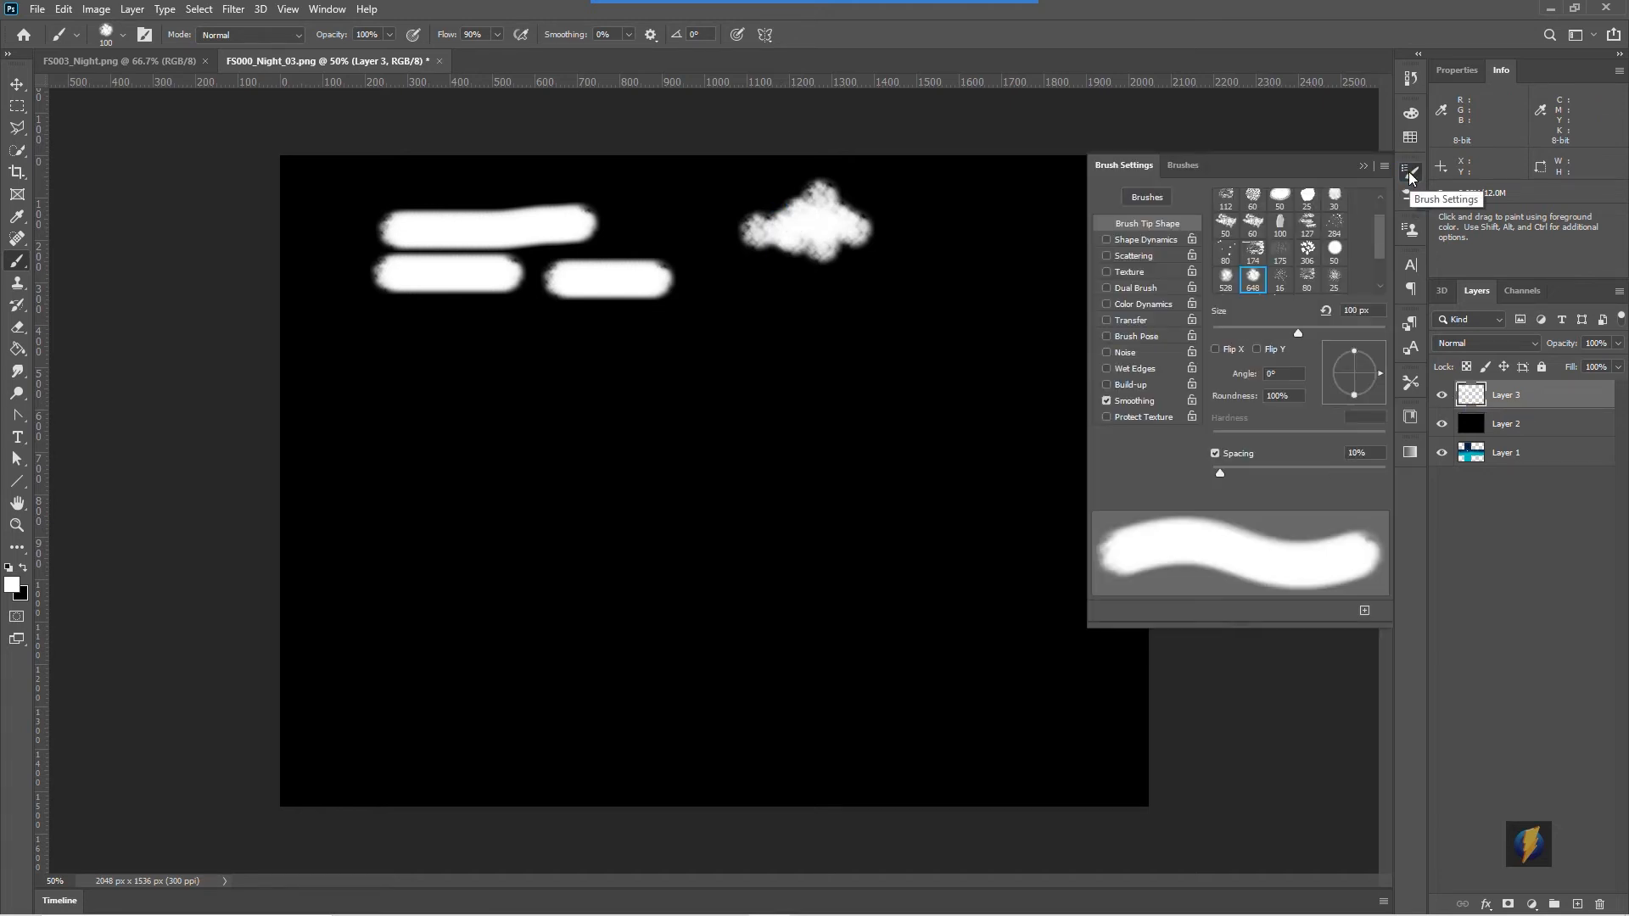
{"action": "left_click_drag", "start_coordinate": [1217, 477], "coordinate": [1290, 475]}
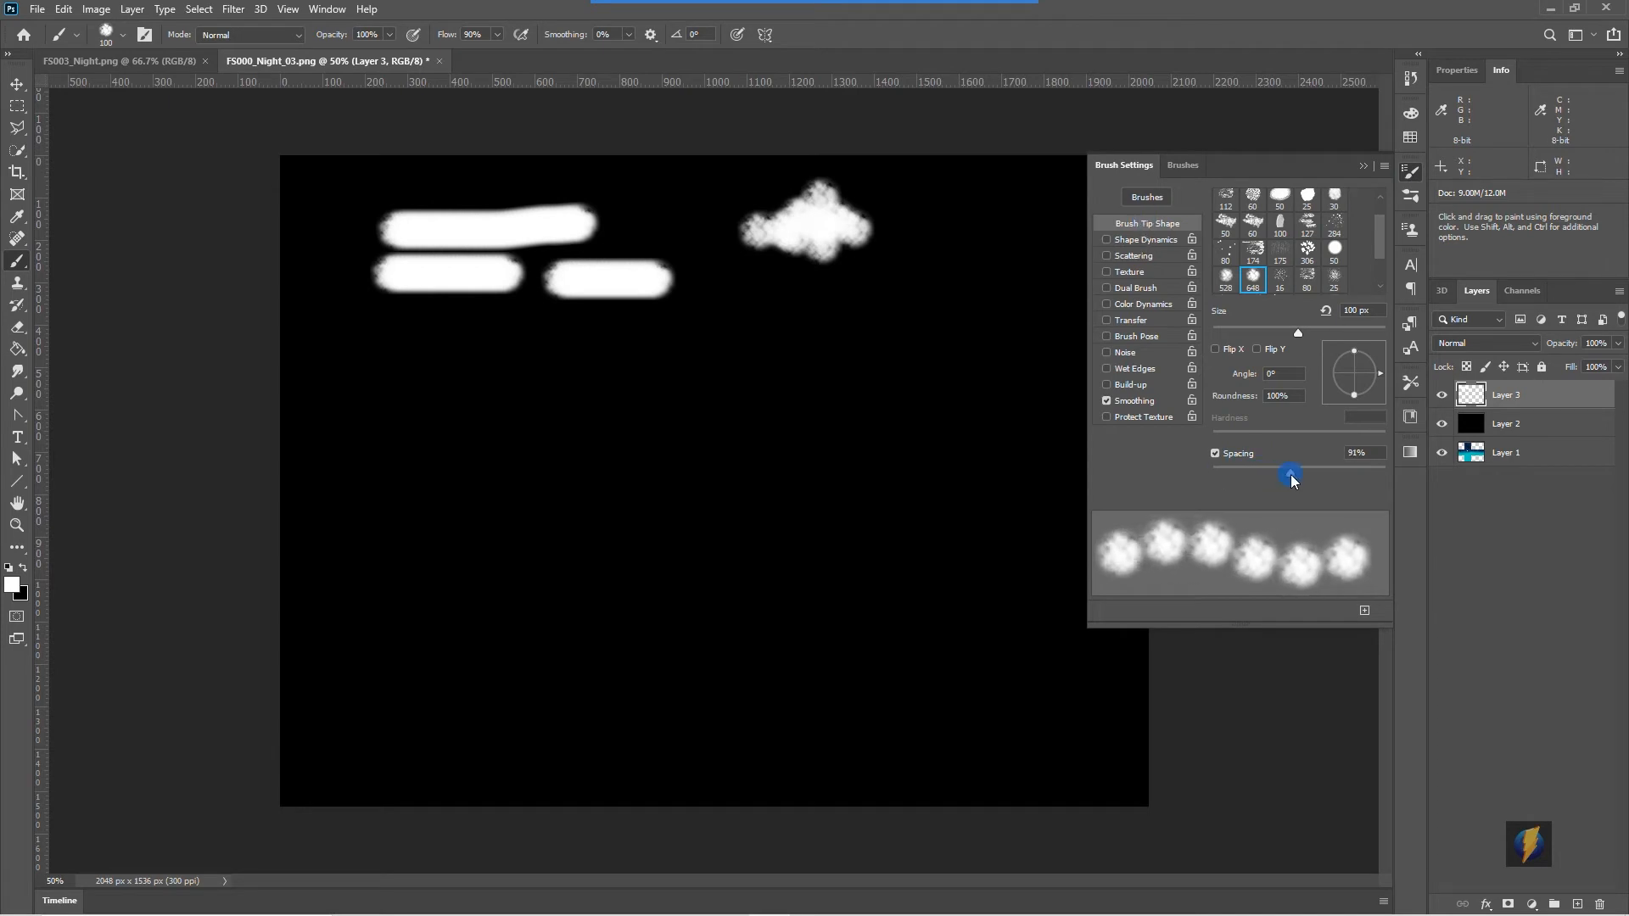
{"action": "left_click_drag", "start_coordinate": [394, 385], "coordinate": [738, 382]}
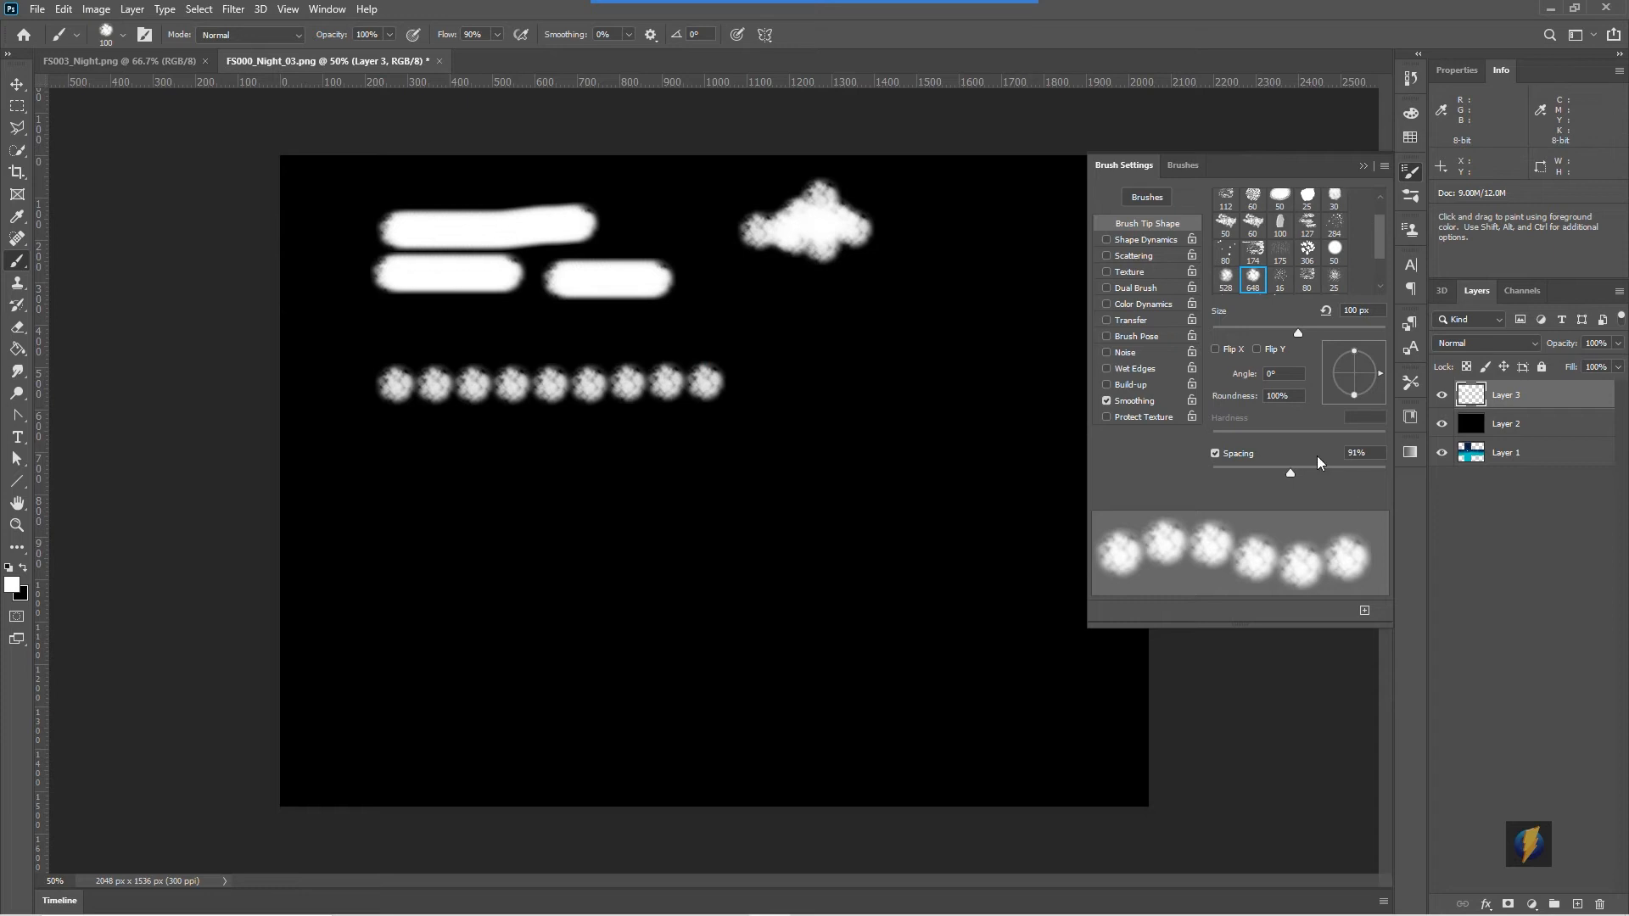
{"action": "left_click_drag", "start_coordinate": [1287, 474], "coordinate": [1298, 477]}
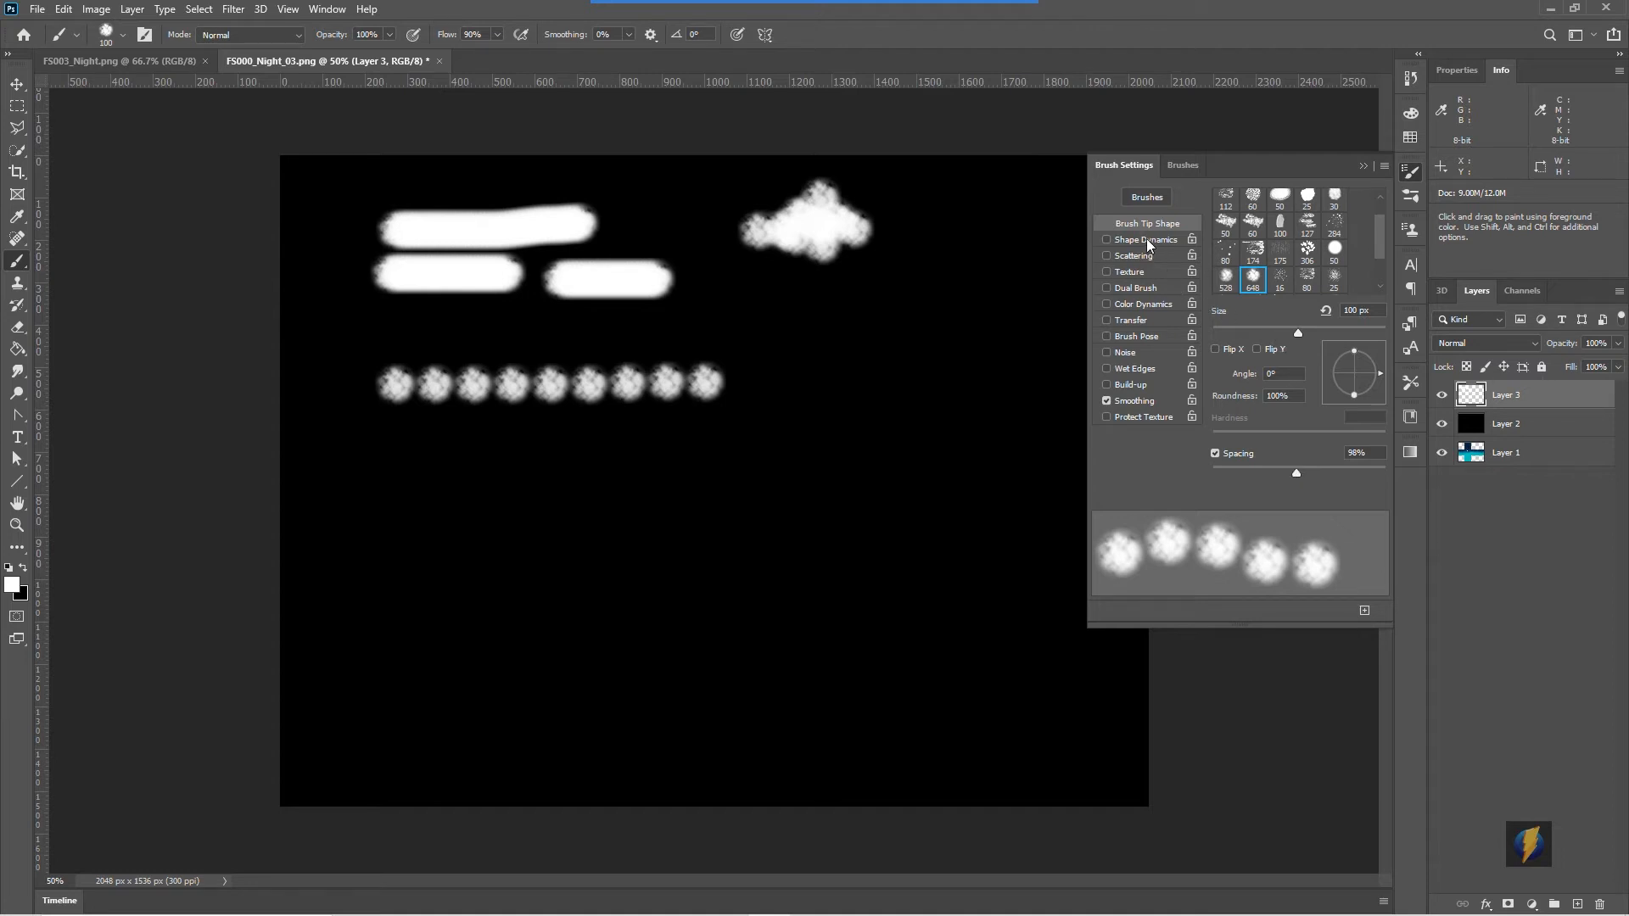
- Enable Shape Dynamics with 100% size jitter and 100% angle jitter, testing strokes on the canvas
{"action": "left_click", "coordinate": [1106, 241]}
{"action": "left_click_drag", "start_coordinate": [1211, 214], "coordinate": [1387, 240]}
{"action": "mouse_move", "coordinate": [380, 464]}
{"action": "left_mouse_down"}
{"action": "mouse_move", "coordinate": [740, 465]}
{"action": "mouse_move", "coordinate": [480, 507]}
{"action": "mouse_move", "coordinate": [595, 492]}
{"action": "mouse_move", "coordinate": [497, 492]}
{"action": "mouse_move", "coordinate": [570, 474]}
{"action": "mouse_move", "coordinate": [388, 484]}
{"action": "mouse_move", "coordinate": [479, 496]}
{"action": "left_mouse_up"}
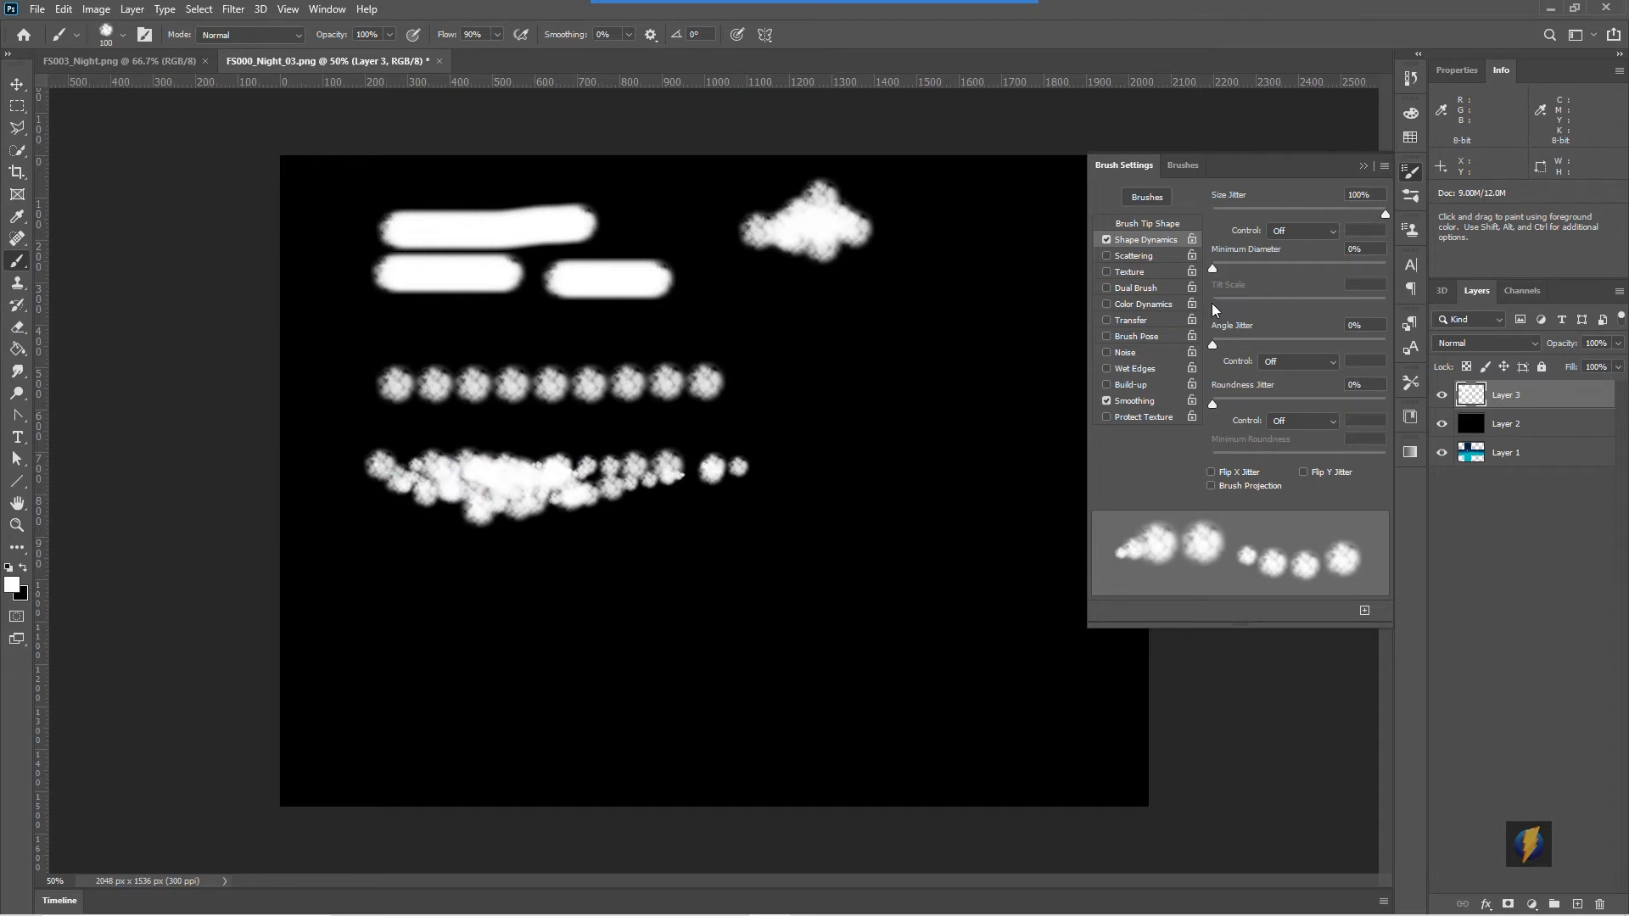
{"action": "left_click_drag", "start_coordinate": [1211, 343], "coordinate": [1395, 345]}
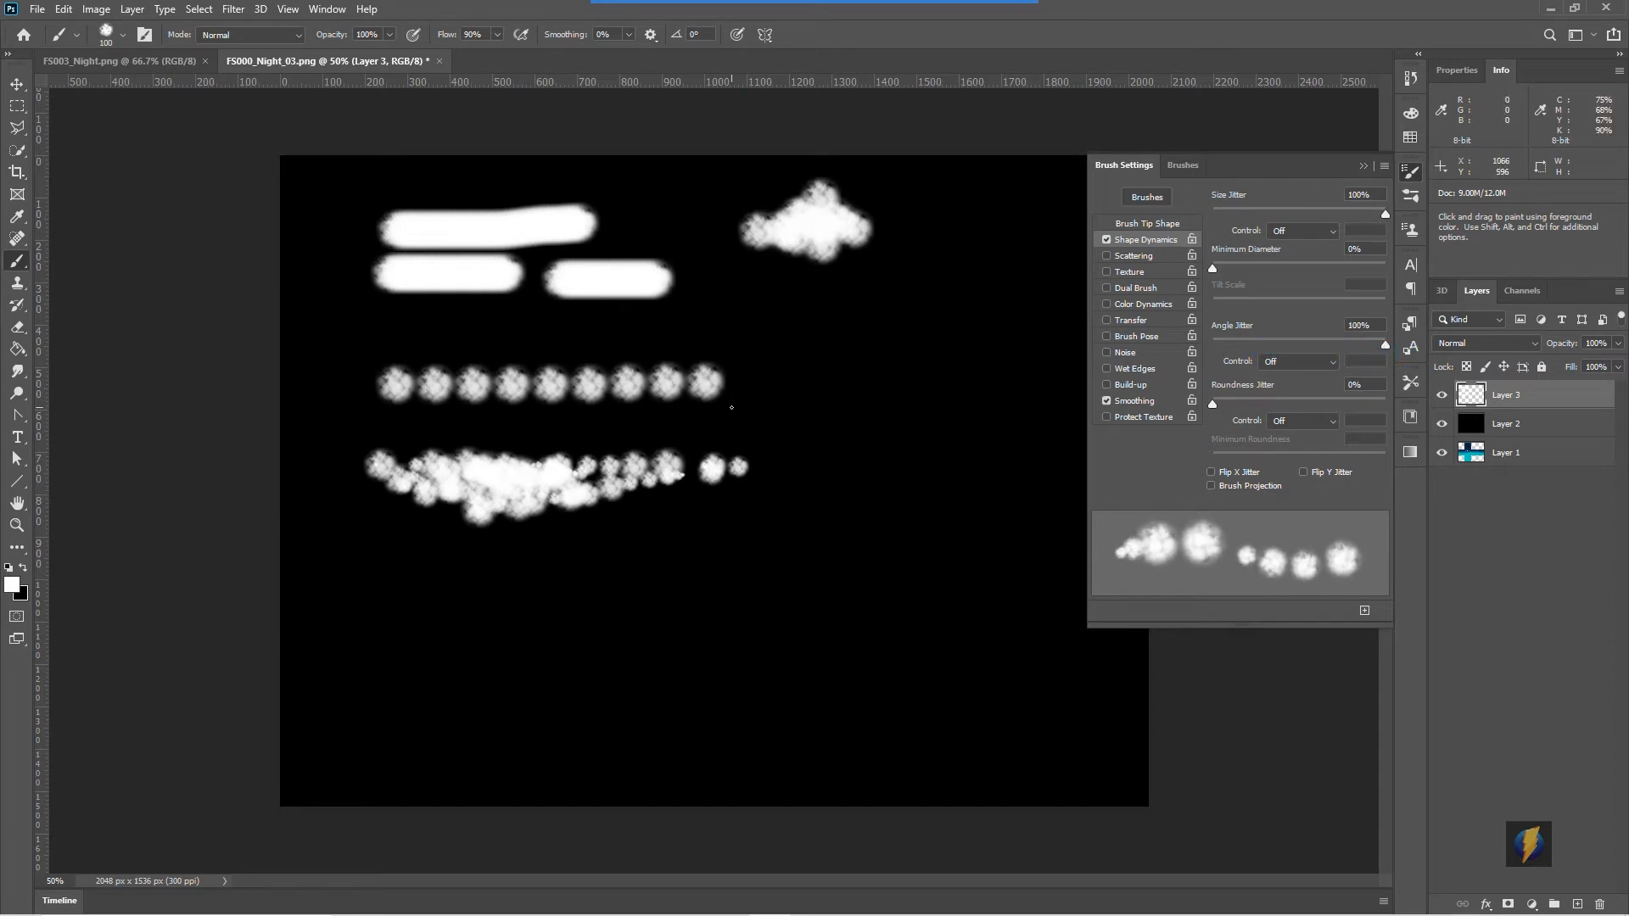
{"action": "mouse_move", "coordinate": [695, 425]}
{"action": "left_mouse_down"}
{"action": "mouse_move", "coordinate": [910, 423]}
{"action": "mouse_move", "coordinate": [740, 422]}
{"action": "mouse_move", "coordinate": [787, 430]}
{"action": "mouse_move", "coordinate": [735, 414]}
{"action": "mouse_move", "coordinate": [801, 411]}
{"action": "left_mouse_up"}
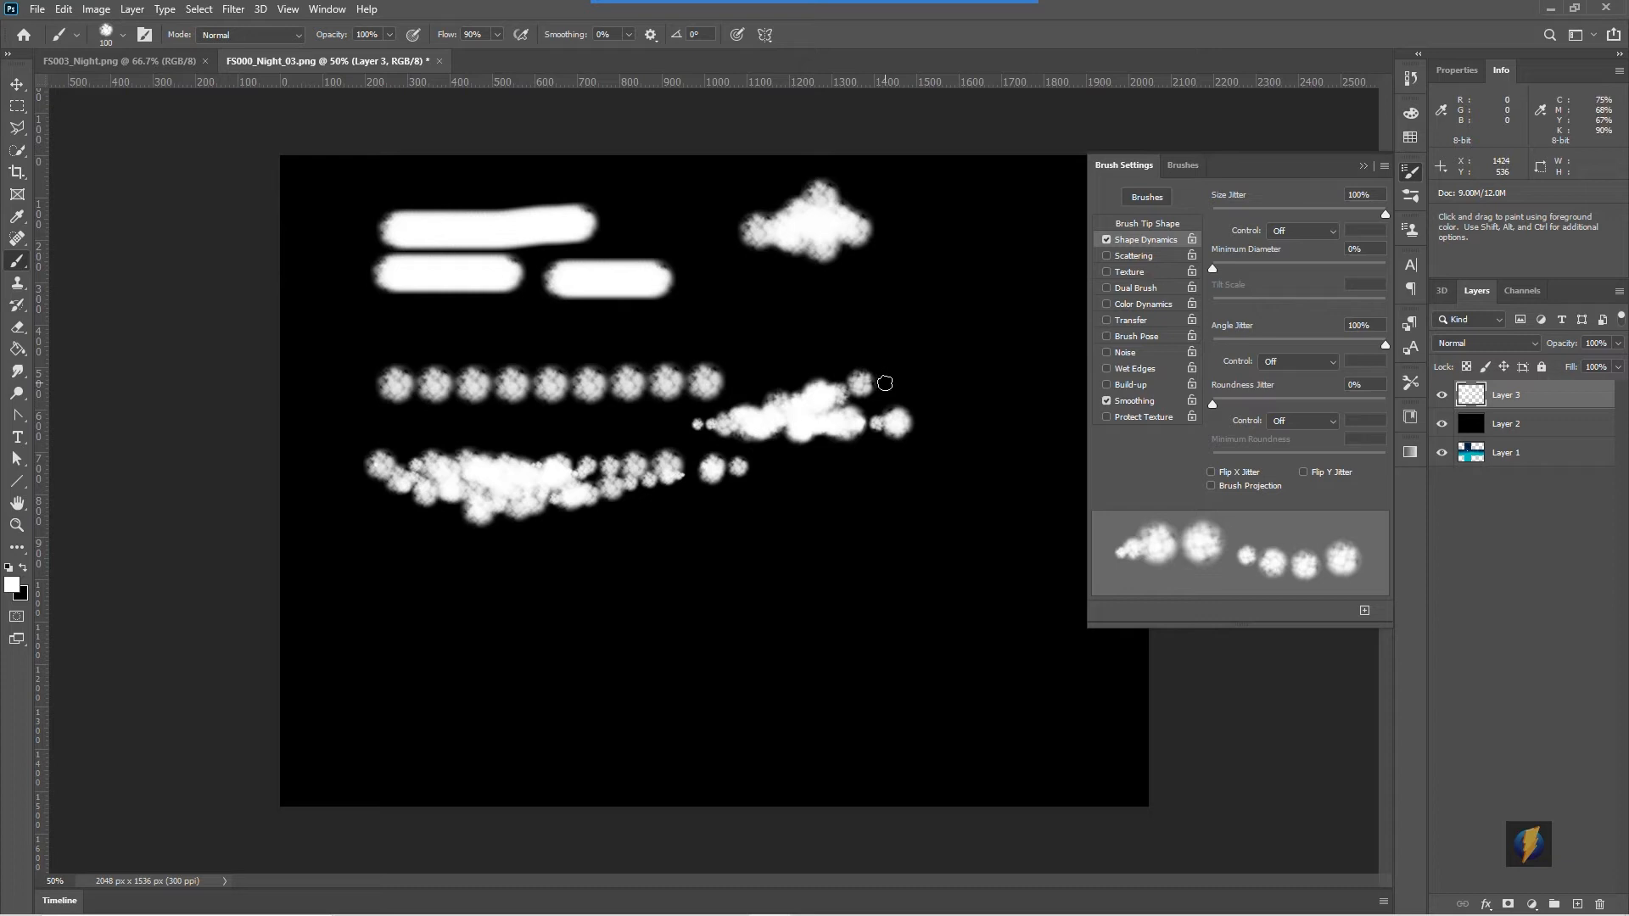
- Enable Scattering with a scatter of 69% and test strokes on the canvas
{"action": "left_click", "coordinate": [1152, 258]}
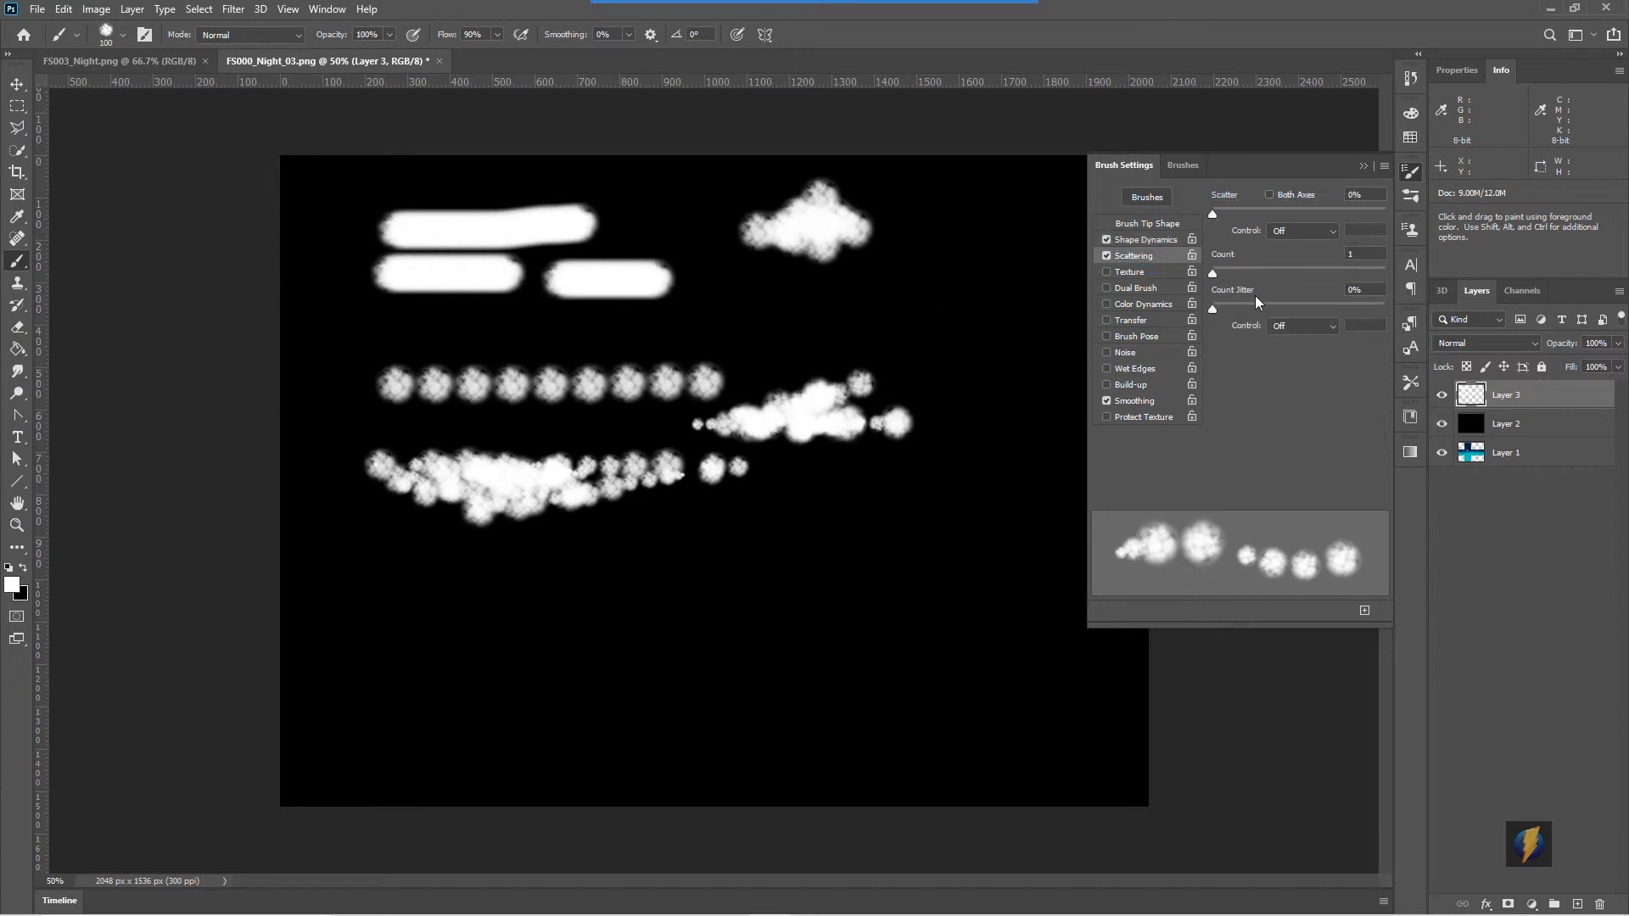
{"action": "left_click_drag", "start_coordinate": [1213, 212], "coordinate": [1243, 213]}
{"action": "mouse_move", "coordinate": [816, 309]}
{"action": "left_mouse_down"}
{"action": "mouse_move", "coordinate": [910, 319]}
{"action": "mouse_move", "coordinate": [800, 319]}
{"action": "mouse_move", "coordinate": [844, 343]}
{"action": "left_mouse_up"}
{"action": "left_click_drag", "start_coordinate": [1248, 212], "coordinate": [1224, 216]}
{"action": "mouse_move", "coordinate": [781, 527]}
{"action": "left_mouse_down"}
{"action": "mouse_move", "coordinate": [823, 524]}
{"action": "mouse_move", "coordinate": [743, 538]}
{"action": "mouse_move", "coordinate": [847, 546]}
{"action": "mouse_move", "coordinate": [695, 551]}
{"action": "mouse_move", "coordinate": [917, 551]}
{"action": "mouse_move", "coordinate": [848, 529]}
{"action": "left_mouse_up"}
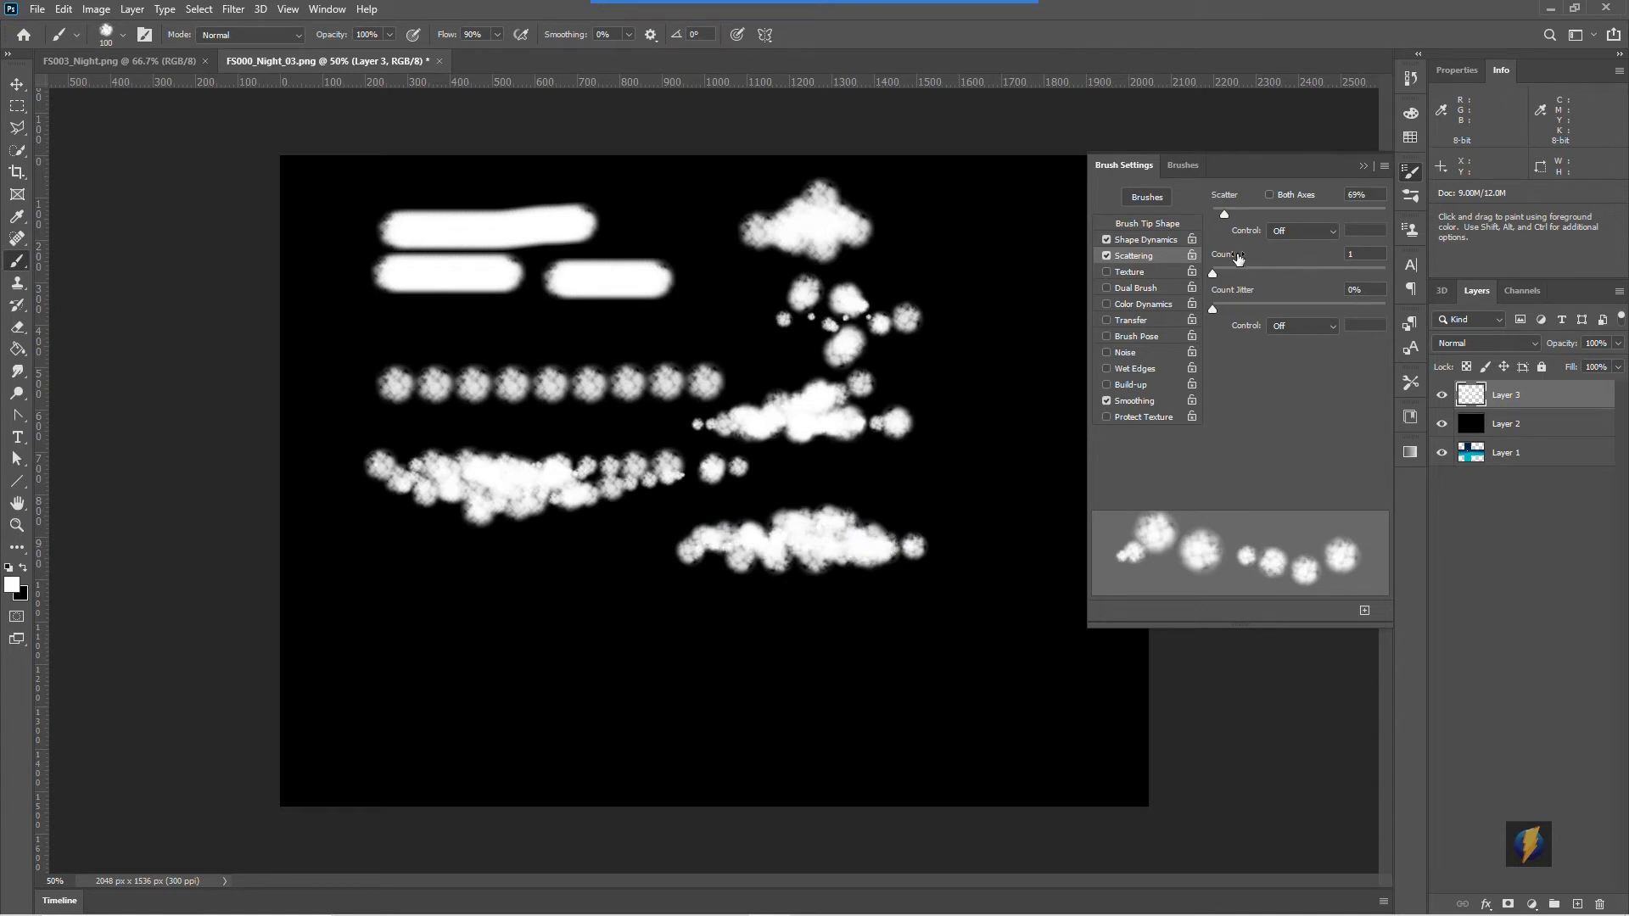
- Set the brush size to 60 px, stamp a test cloud, and collapse the brush settings panel
{"action": "mouse_move", "coordinate": [1214, 273]}
{"action": "left_mouse_down"}
{"action": "mouse_move", "coordinate": [1237, 273]}
{"action": "mouse_move", "coordinate": [1213, 277]}
{"action": "mouse_move", "coordinate": [1228, 306]}
{"action": "mouse_move", "coordinate": [1207, 308]}
{"action": "mouse_move", "coordinate": [1257, 308]}
{"action": "mouse_move", "coordinate": [1235, 307]}
{"action": "left_mouse_up"}
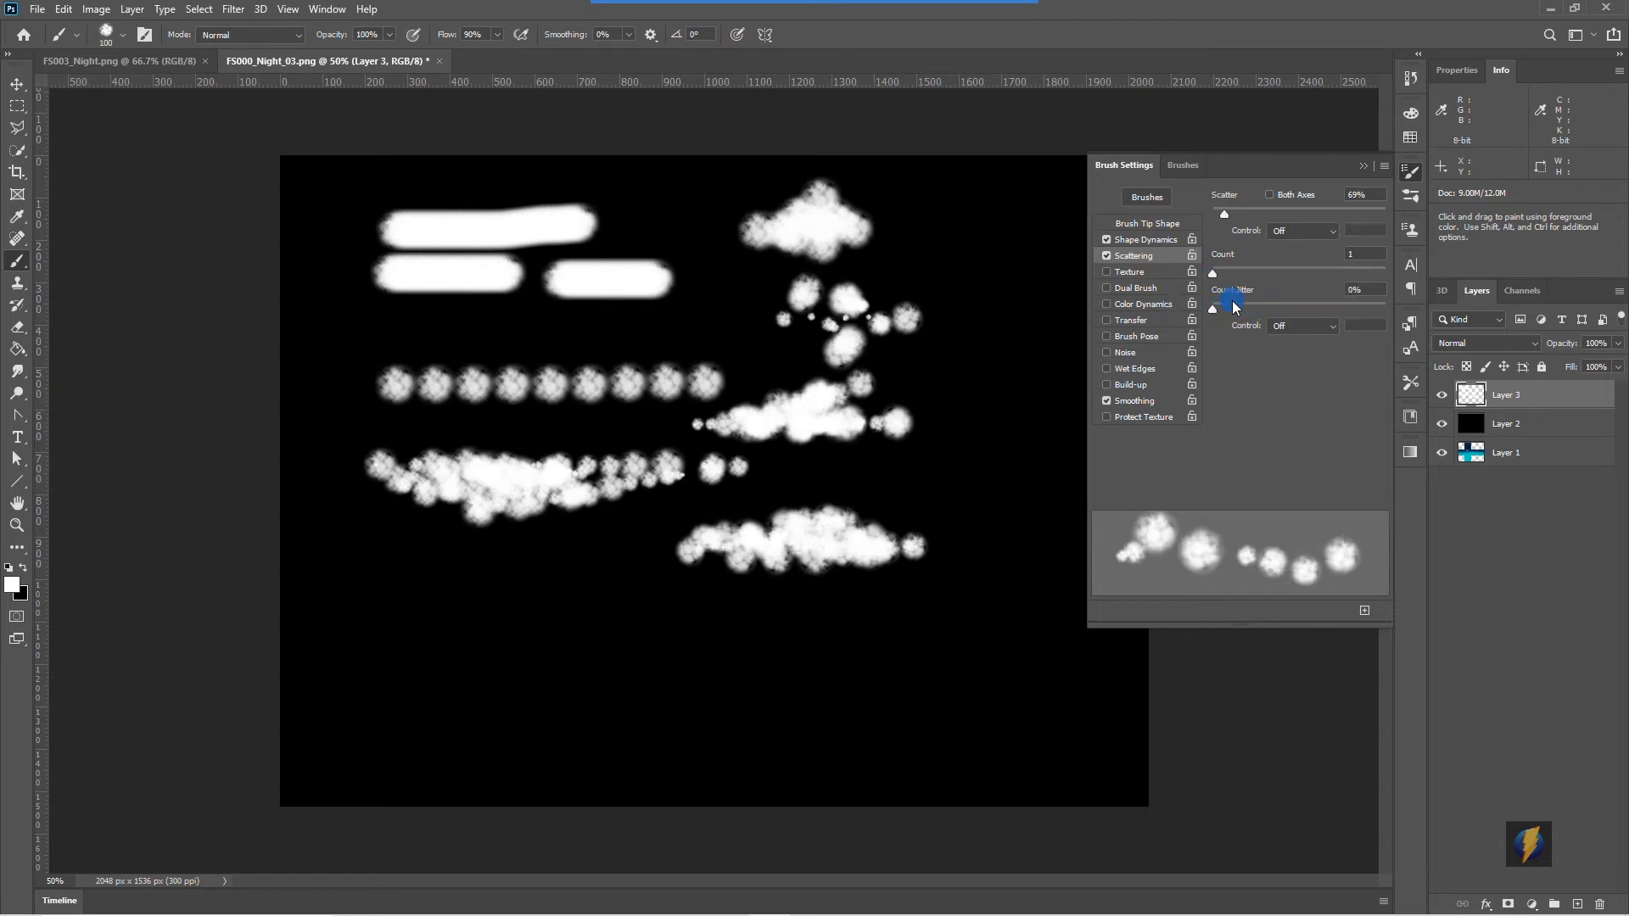
{"action": "left_click", "coordinate": [1153, 225]}
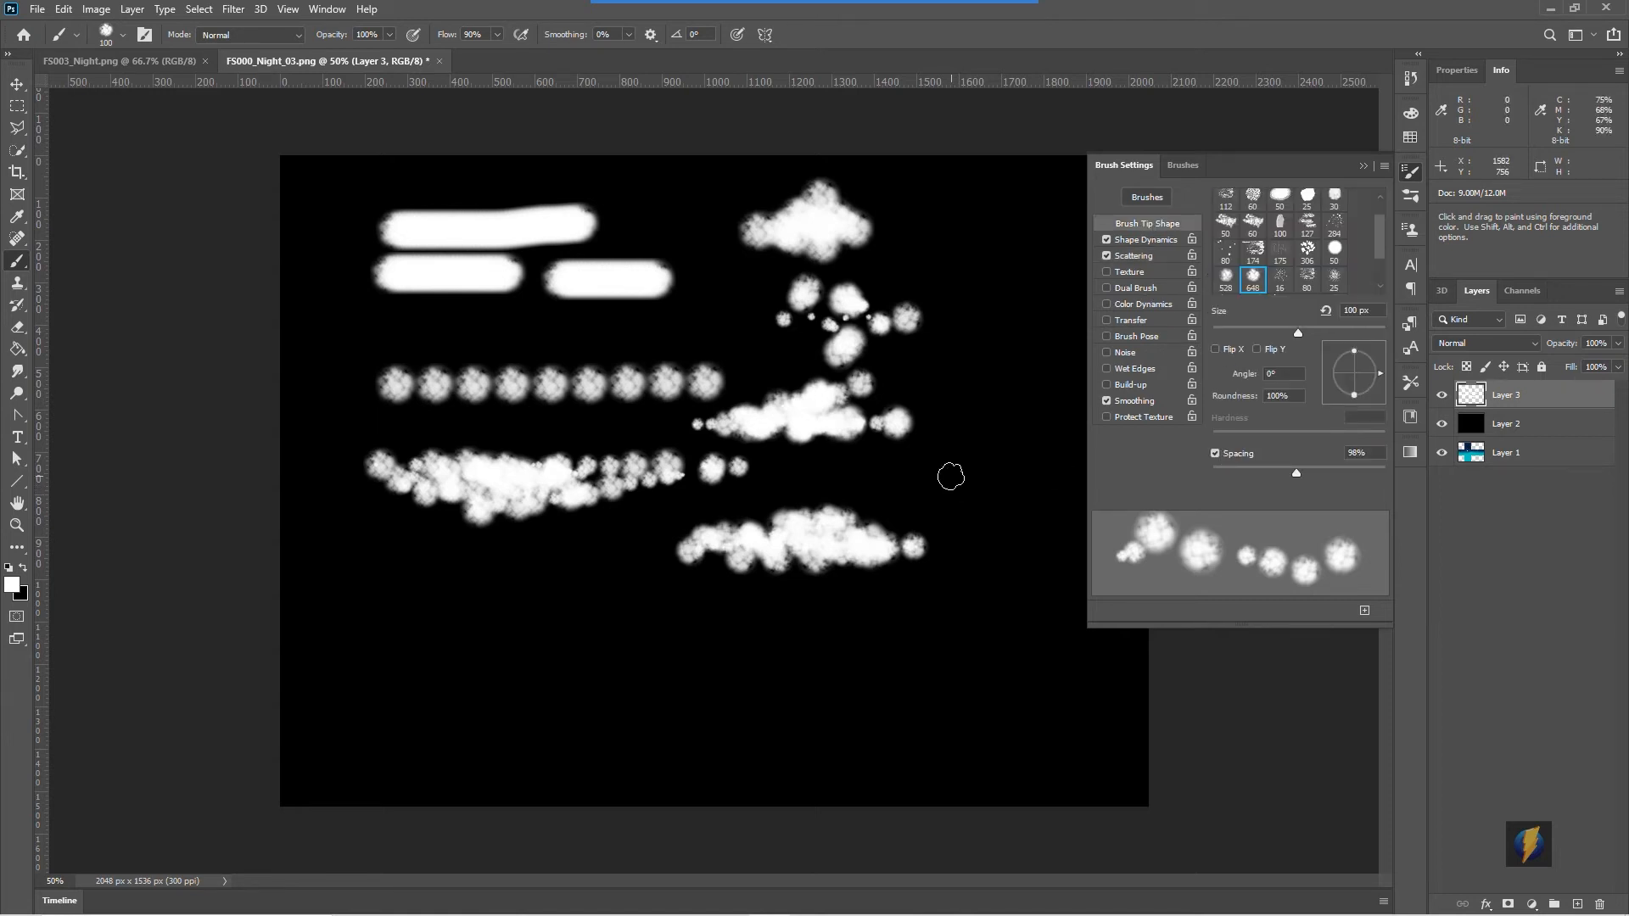
{"action": "key", "text": "bracketleft"}
{"action": "mouse_move", "coordinate": [674, 636]}
{"action": "left_mouse_down"}
{"action": "mouse_move", "coordinate": [753, 643]}
{"action": "mouse_move", "coordinate": [675, 638]}
{"action": "left_mouse_up"}
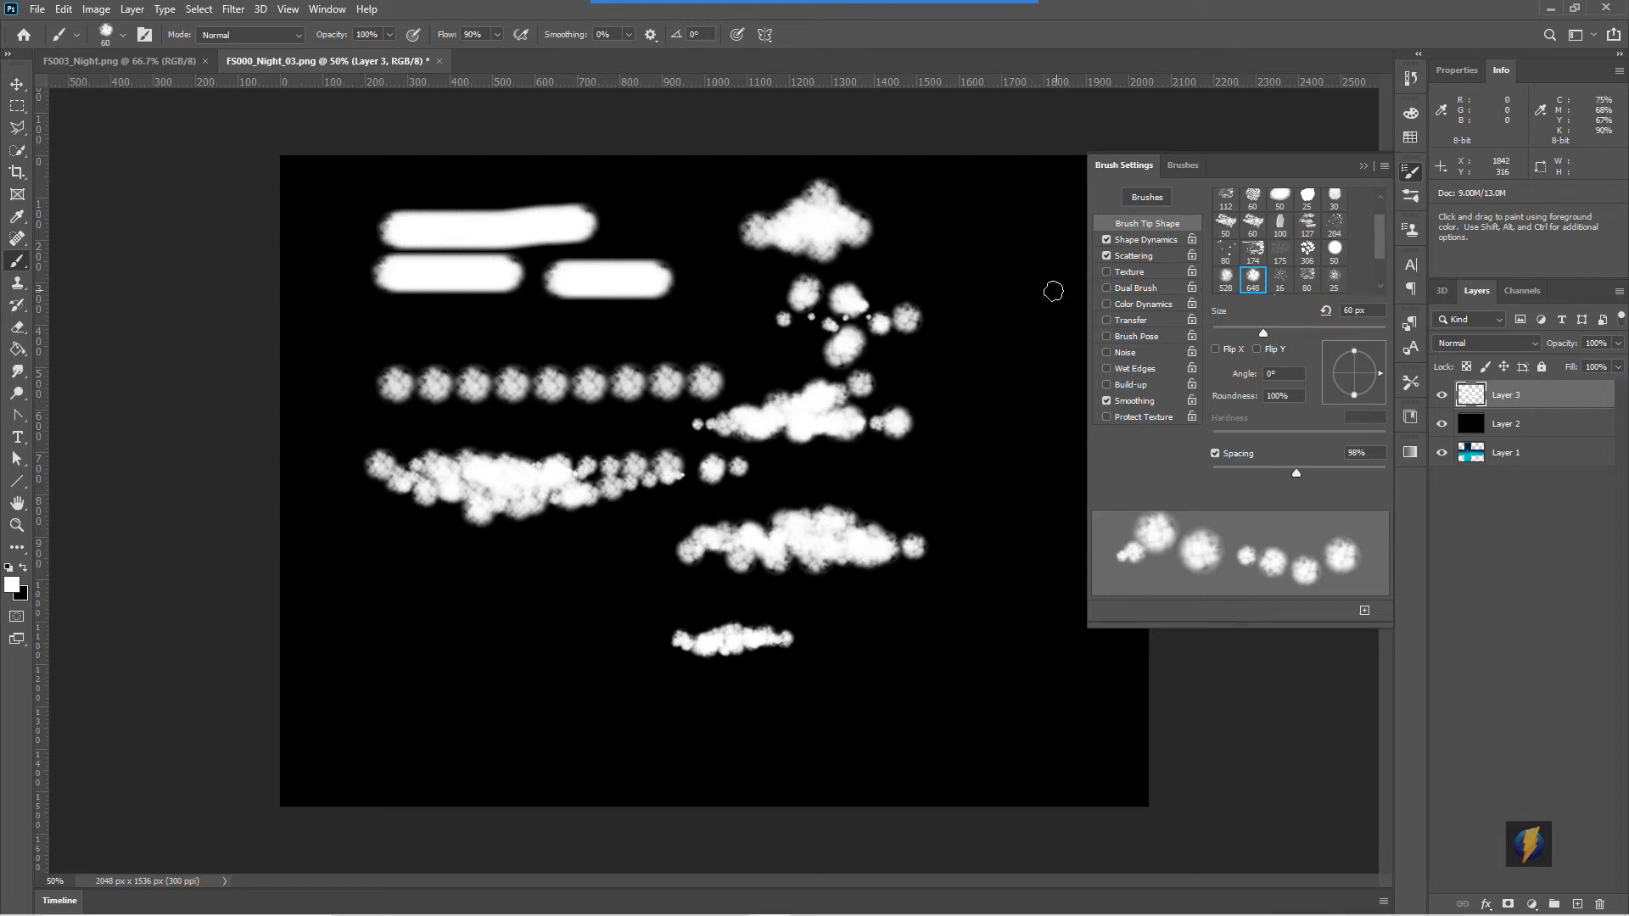
{"action": "left_click", "coordinate": [1361, 166]}
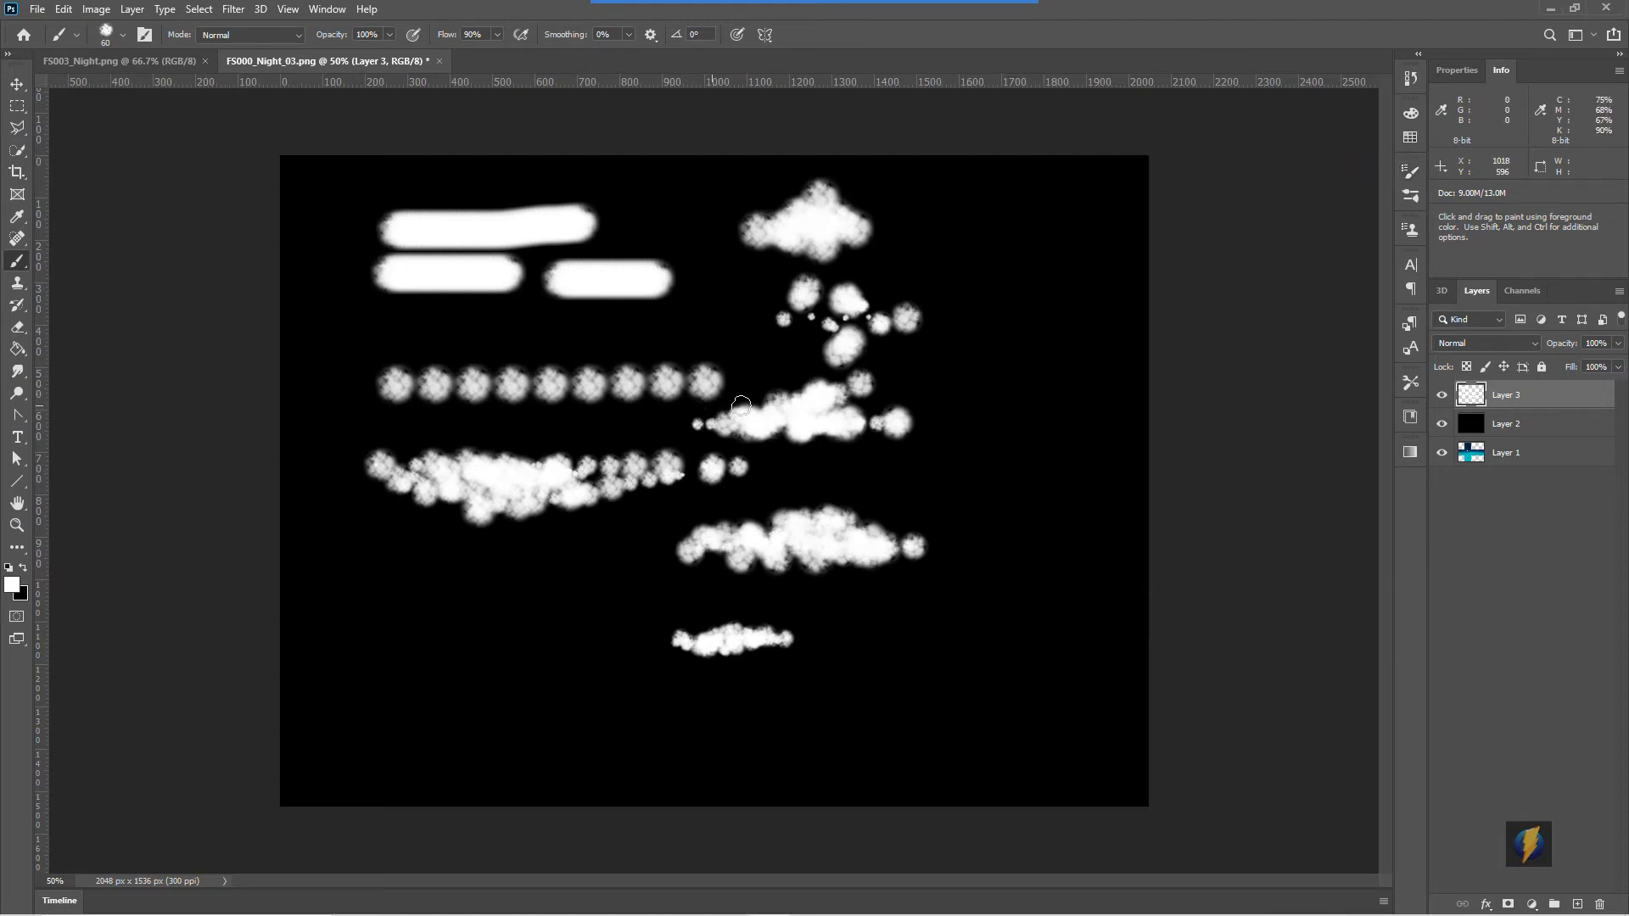
- Delete both test layers and add a new empty layer above the skybox
{"action": "left_click", "coordinate": [1535, 434], "text": "shift"}
{"action": "left_click_drag", "start_coordinate": [1528, 420], "coordinate": [1600, 905]}
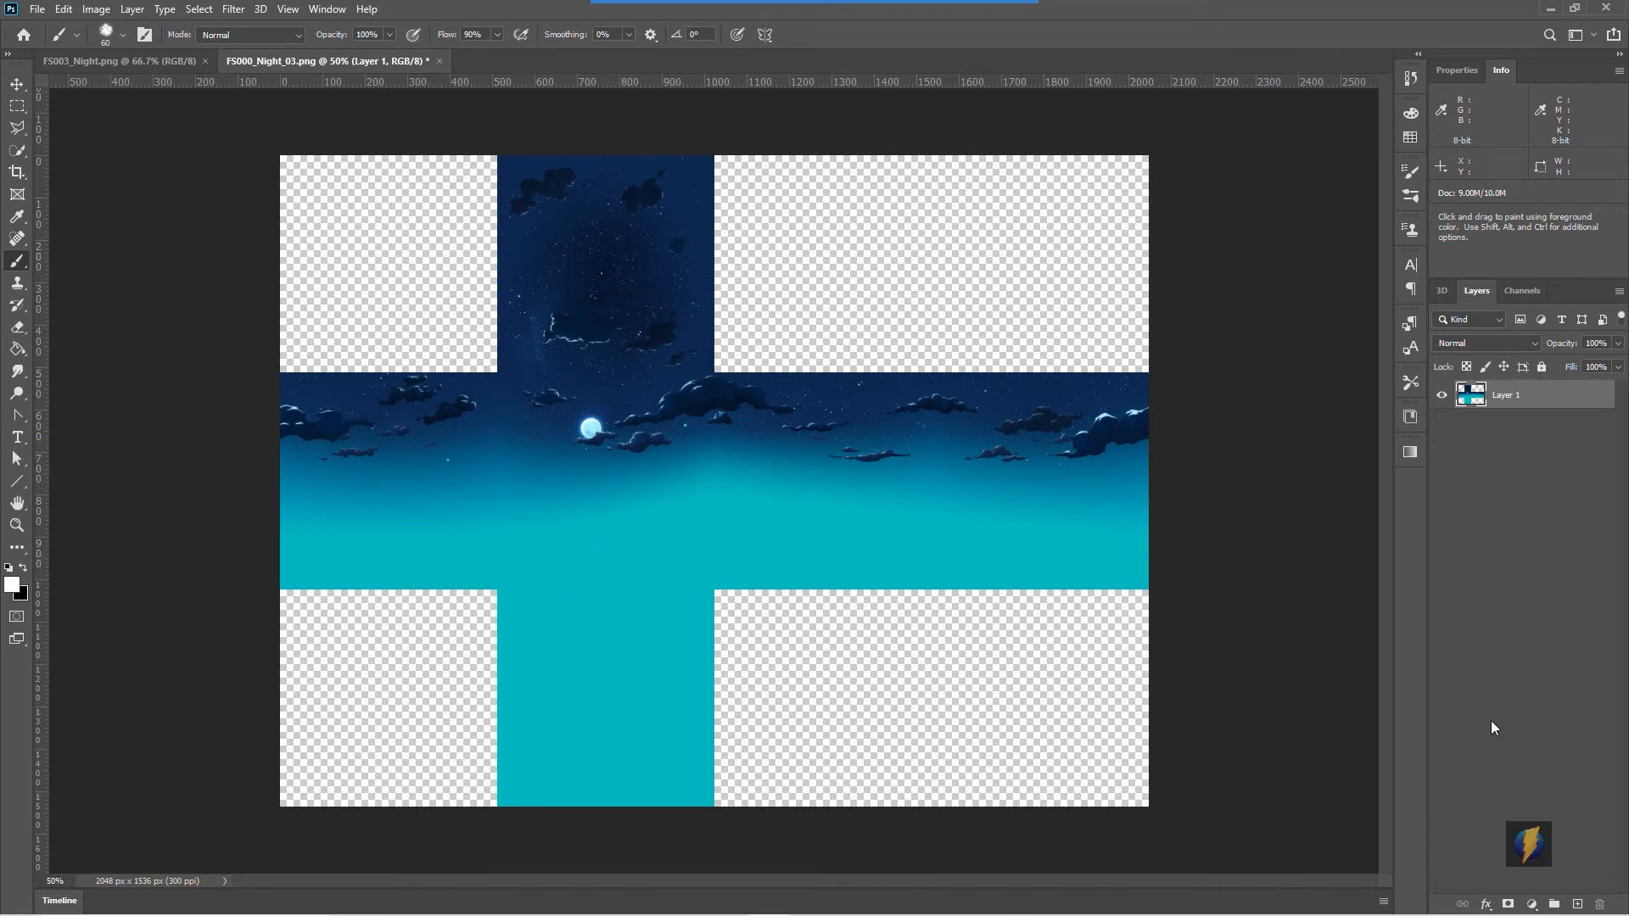
{"action": "left_click", "coordinate": [1576, 904]}
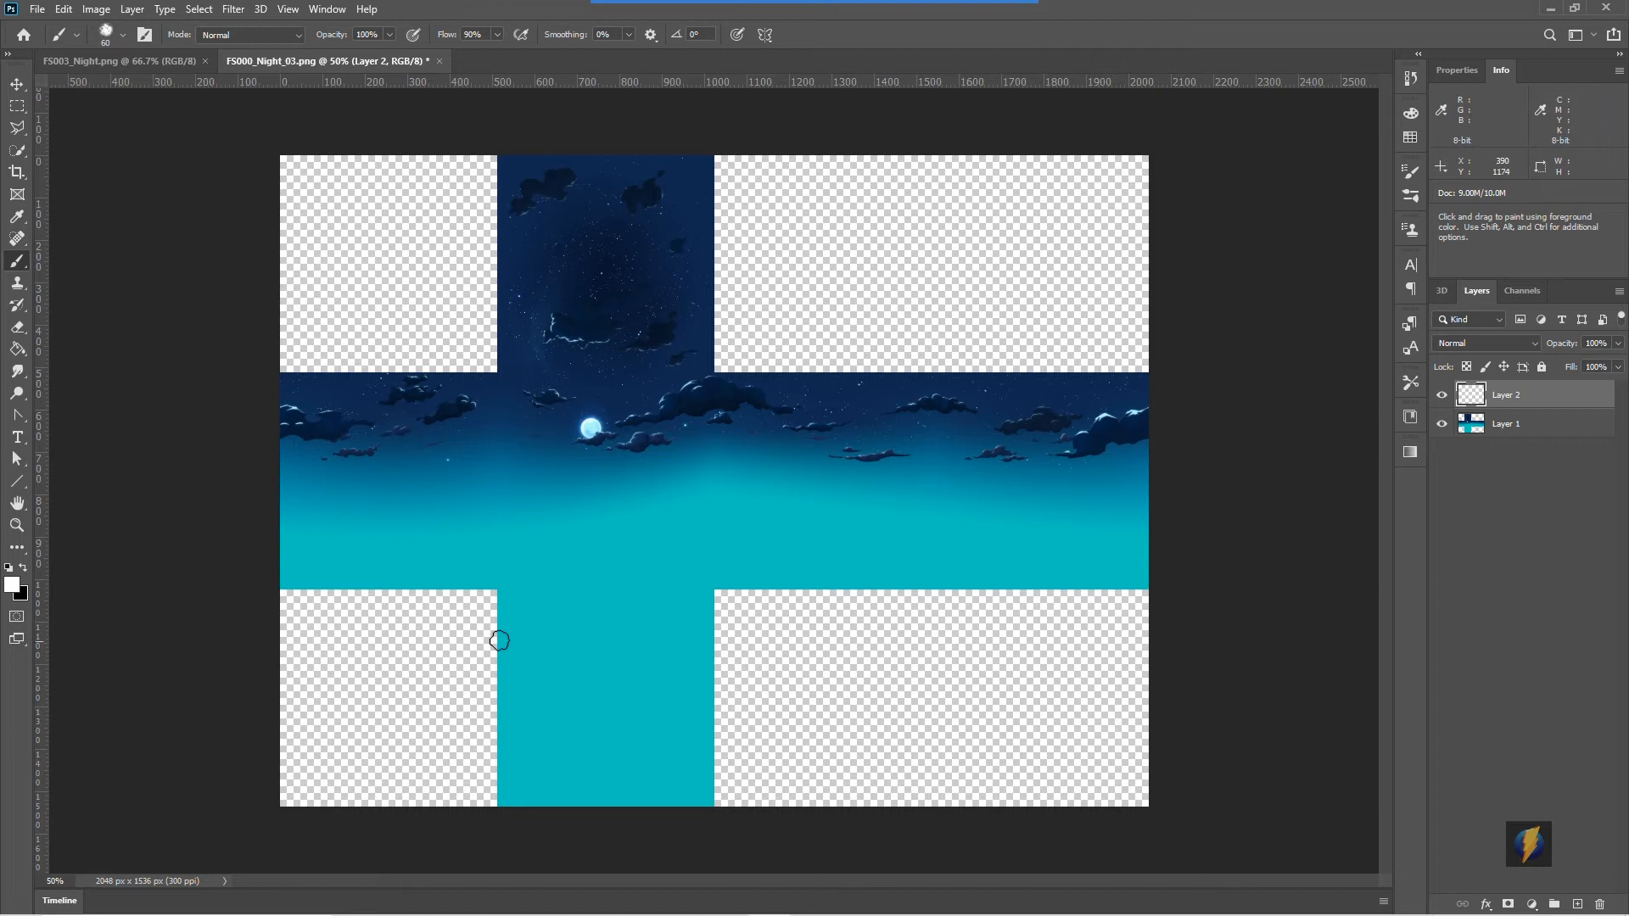
- Set the foreground colour to a light blue and stamp a cloud over the skybox with the brush
{"action": "left_click", "coordinate": [12, 585]}
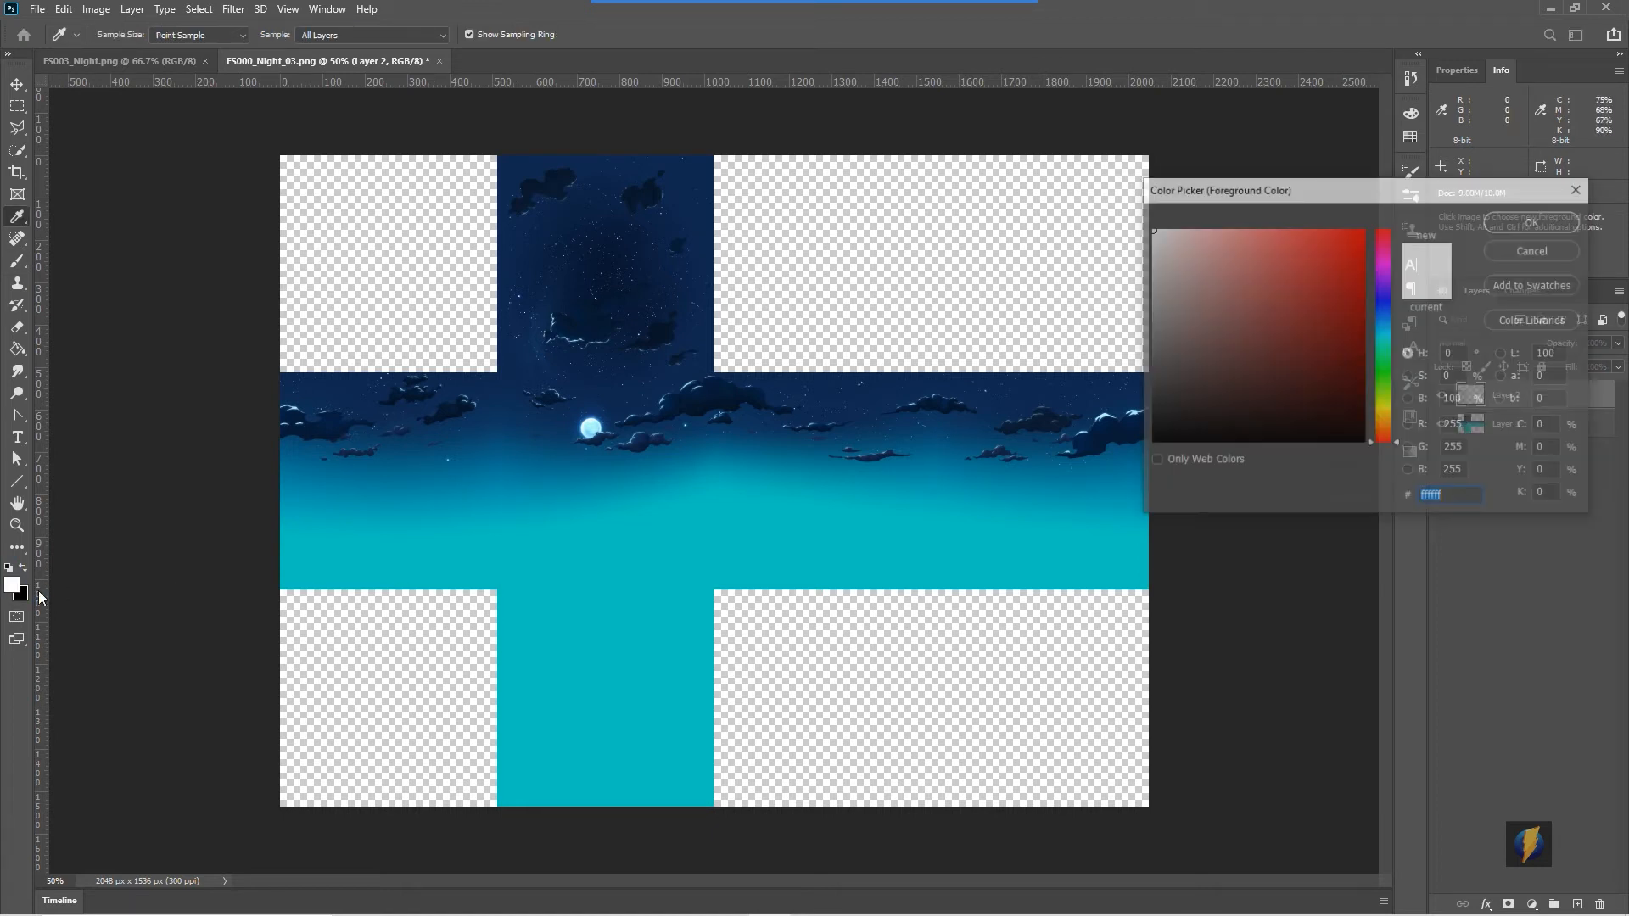
{"action": "left_click", "coordinate": [1385, 336]}
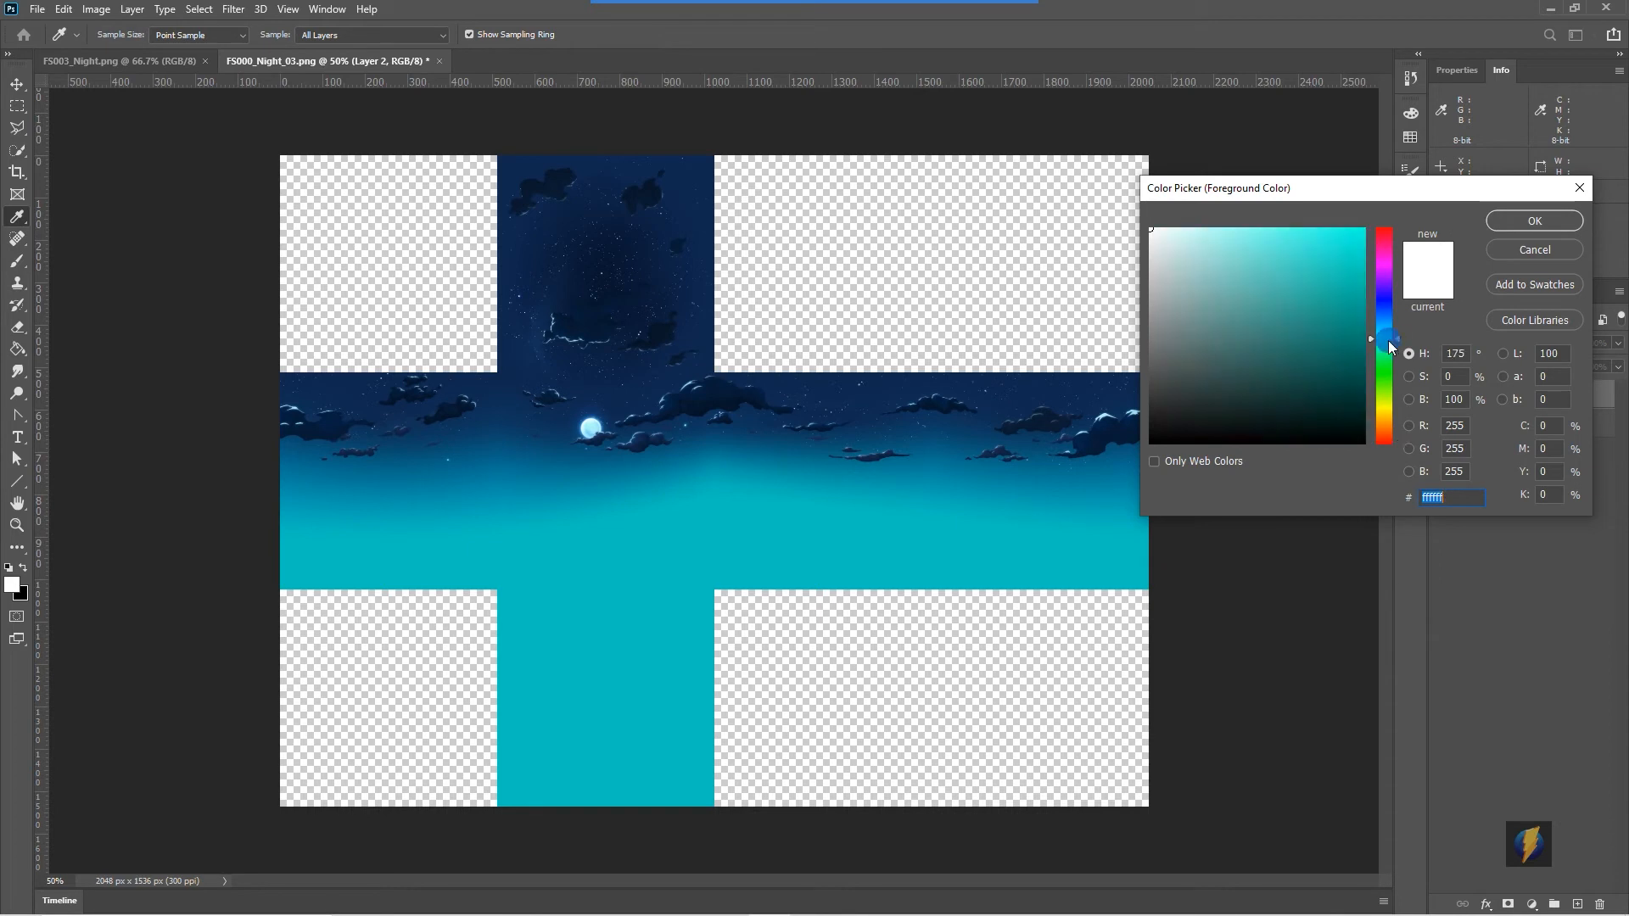
{"action": "left_click", "coordinate": [1292, 264]}
{"action": "mouse_move", "coordinate": [1292, 265]}
{"action": "left_mouse_down"}
{"action": "mouse_move", "coordinate": [1276, 245]}
{"action": "mouse_move", "coordinate": [1281, 262]}
{"action": "left_mouse_up"}
{"action": "left_click", "coordinate": [1395, 334]}
{"action": "left_click_drag", "start_coordinate": [1396, 334], "coordinate": [1392, 326]}
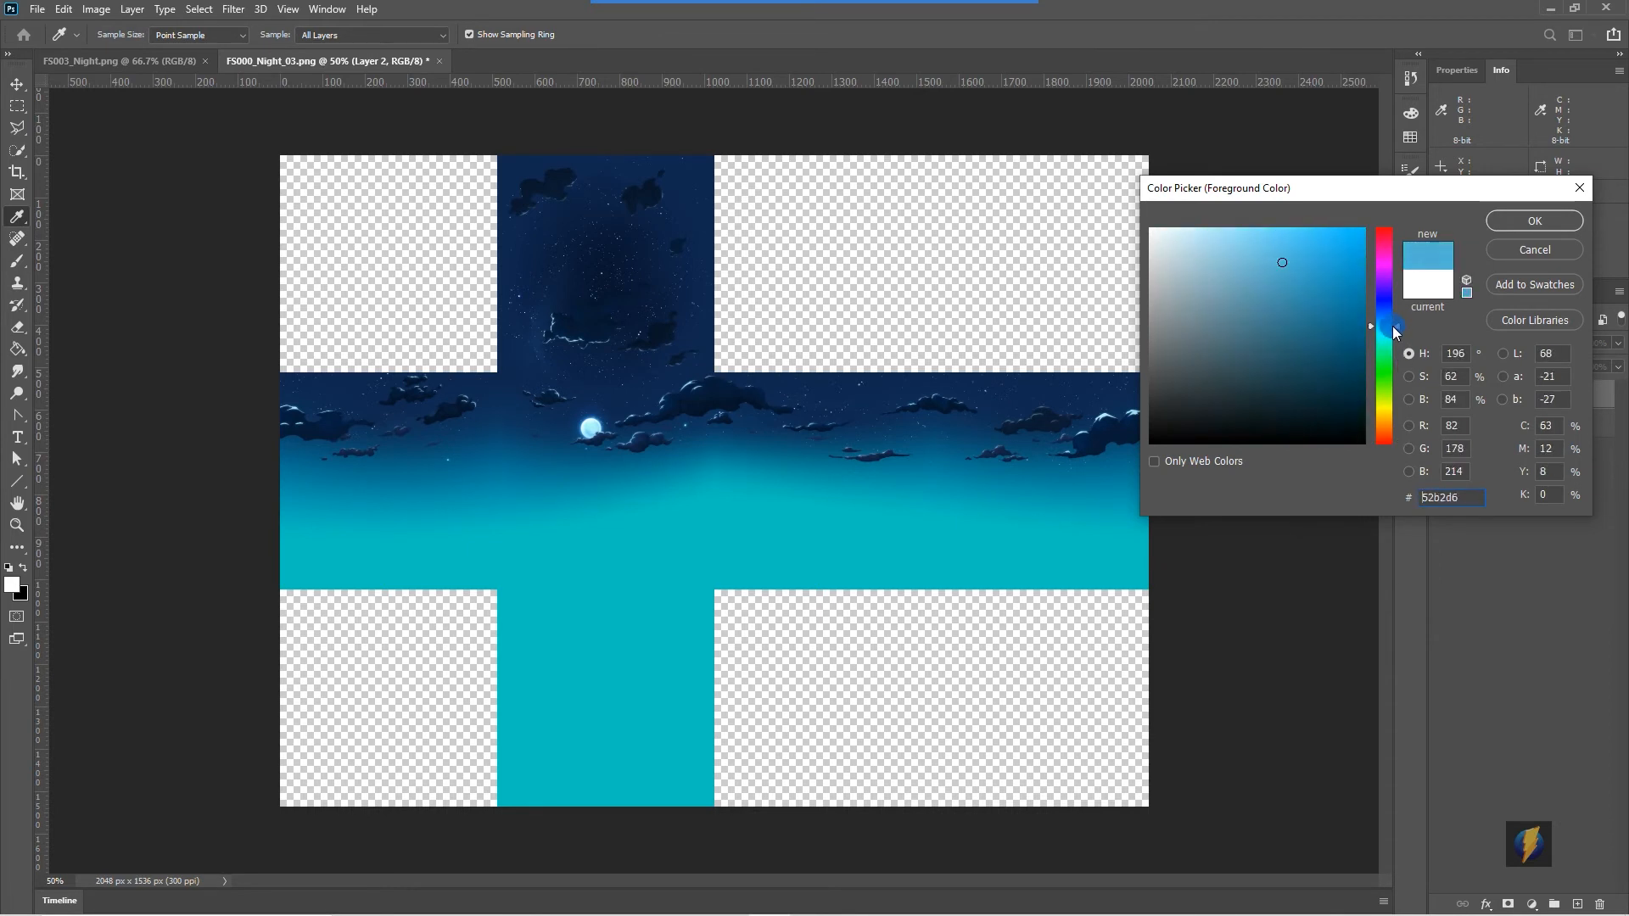
{"action": "left_click", "coordinate": [1240, 244]}
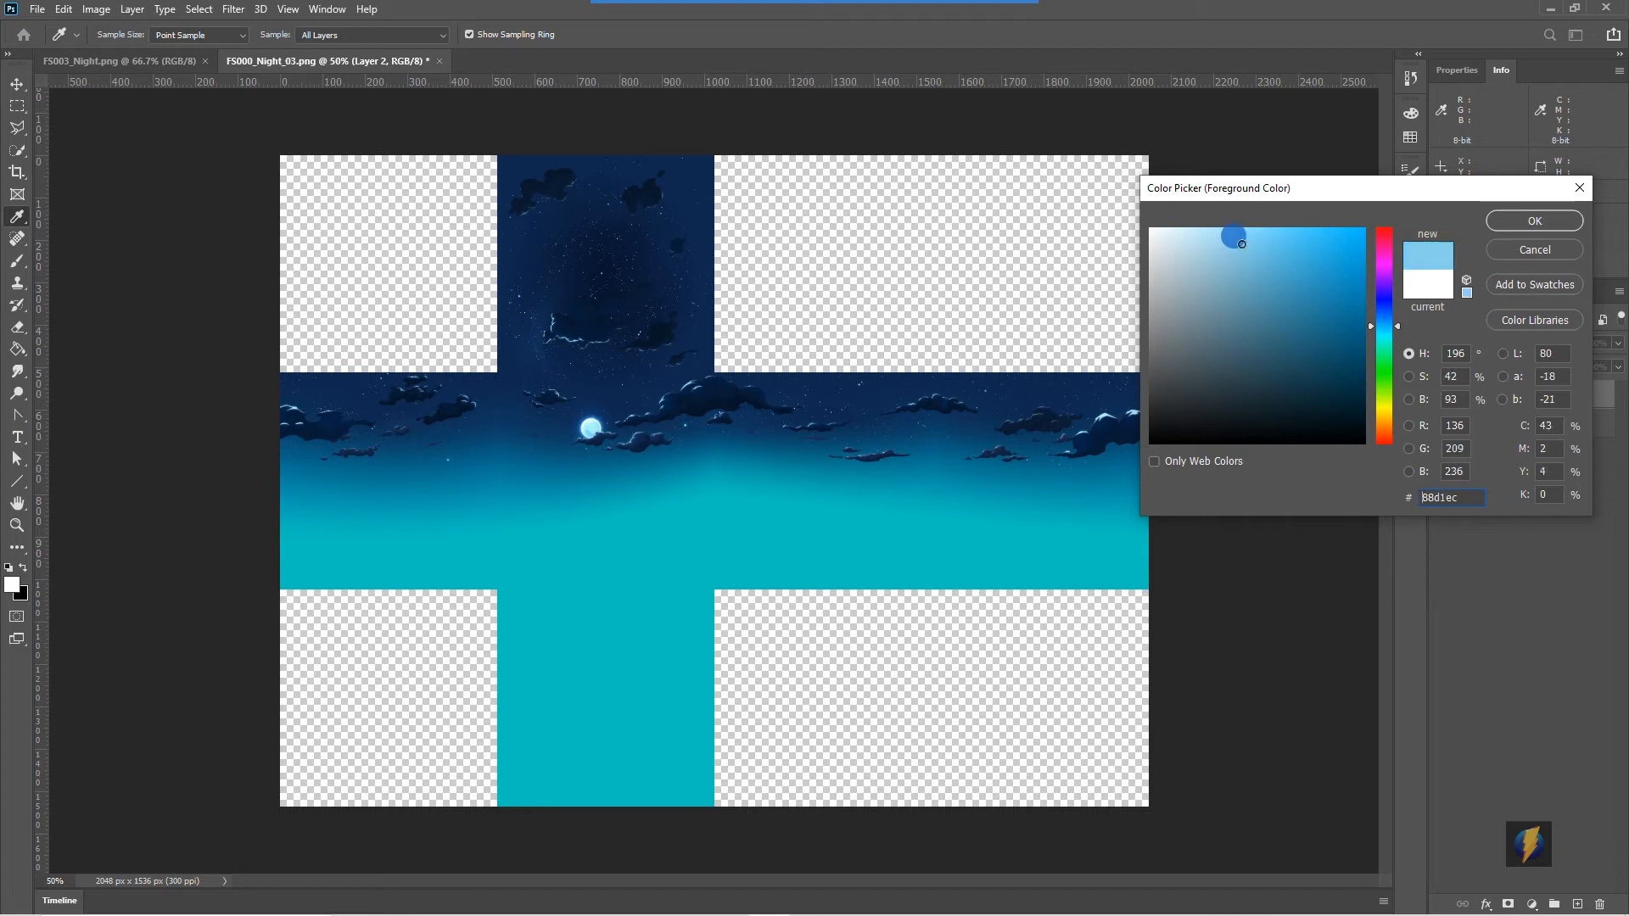
{"action": "left_click_drag", "start_coordinate": [1240, 244], "coordinate": [1242, 244]}
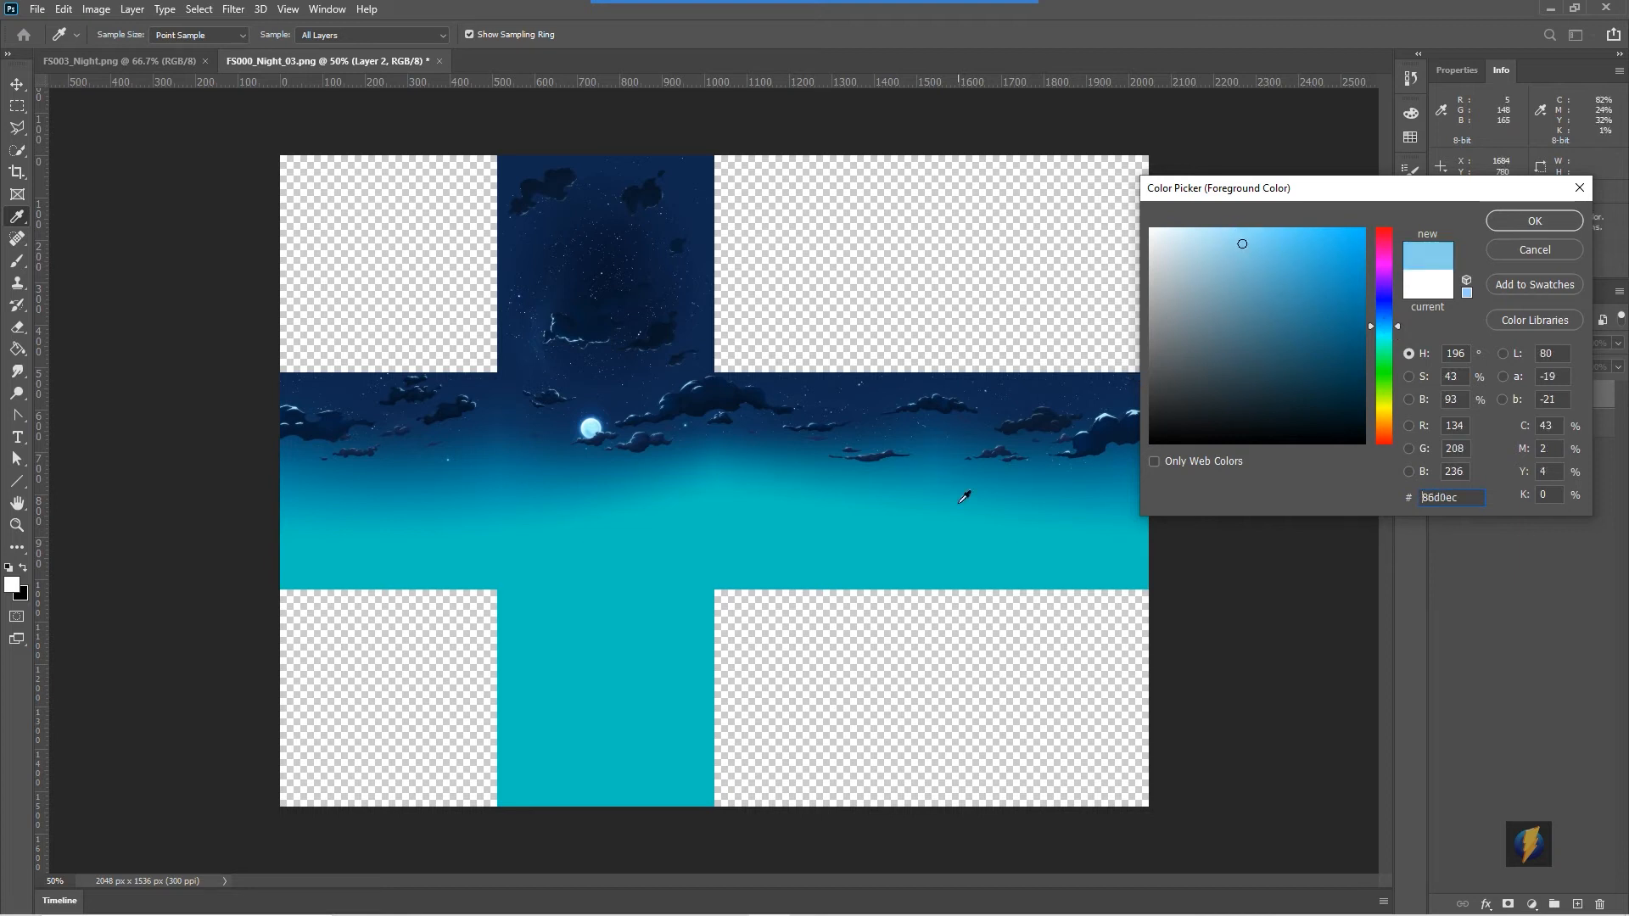
{"action": "left_click", "coordinate": [1243, 245]}
{"action": "left_click_drag", "start_coordinate": [1240, 242], "coordinate": [1240, 242]}
{"action": "left_click", "coordinate": [1527, 221]}
{"action": "key", "text": "b"}
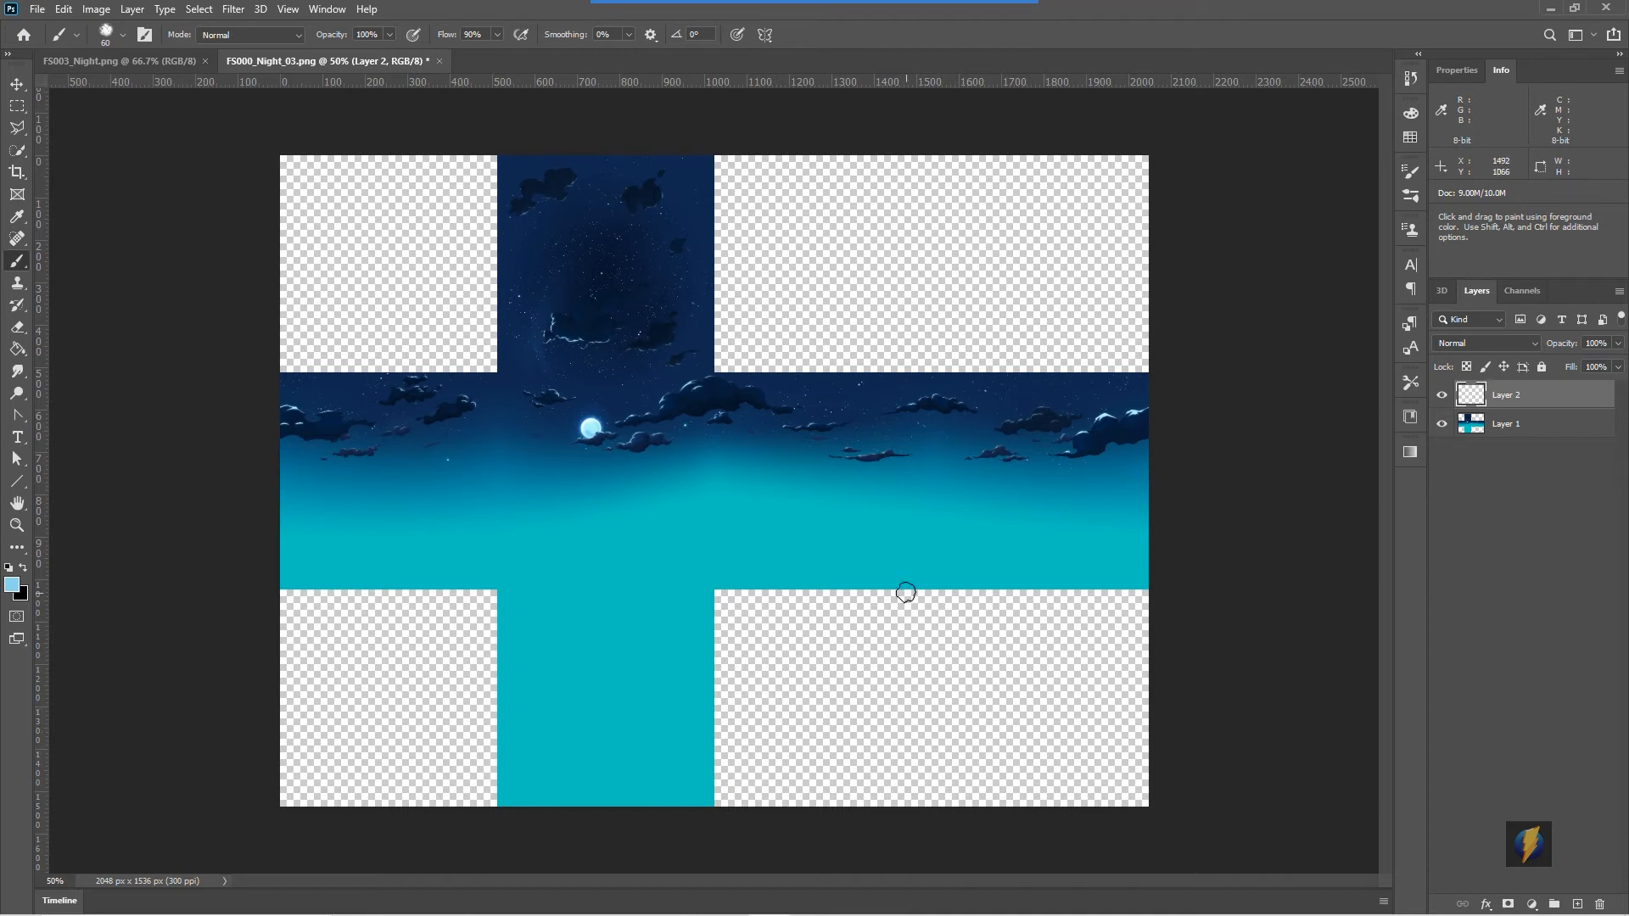
{"action": "mouse_move", "coordinate": [898, 545]}
{"action": "left_mouse_down"}
{"action": "mouse_move", "coordinate": [886, 530]}
{"action": "mouse_move", "coordinate": [857, 543]}
{"action": "mouse_move", "coordinate": [882, 559]}
{"action": "left_mouse_up"}
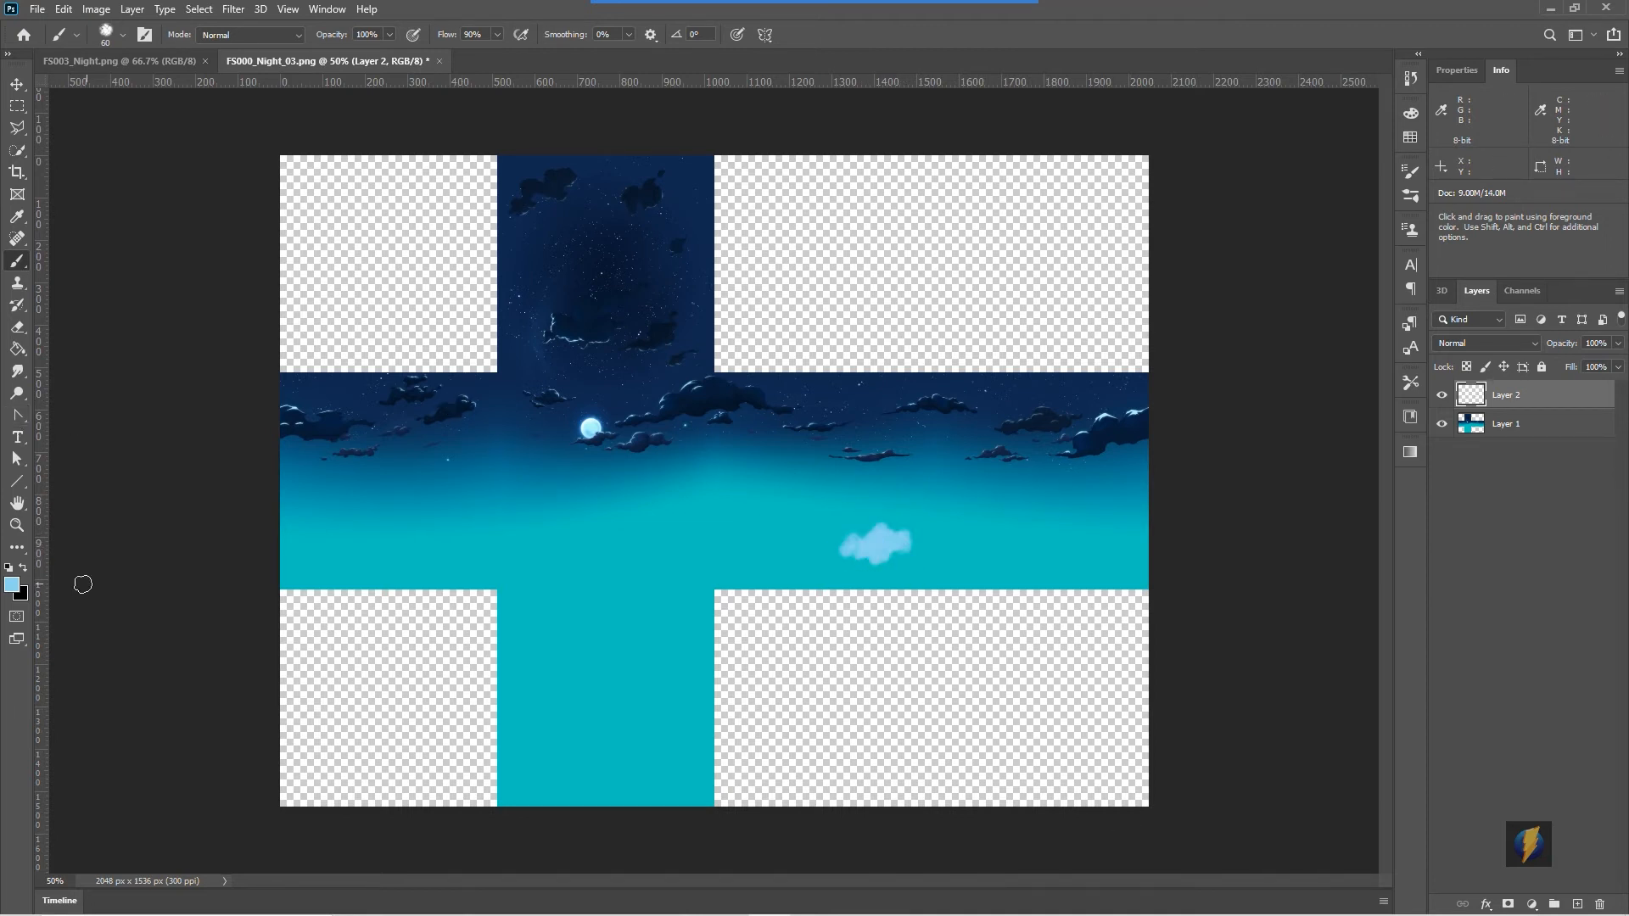
- Pick a dark blue 154a73 in the colour picker, then swap it so light blue is foreground and dark blue background
{"action": "left_click", "coordinate": [23, 567]}
{"action": "left_click", "coordinate": [11, 584]}
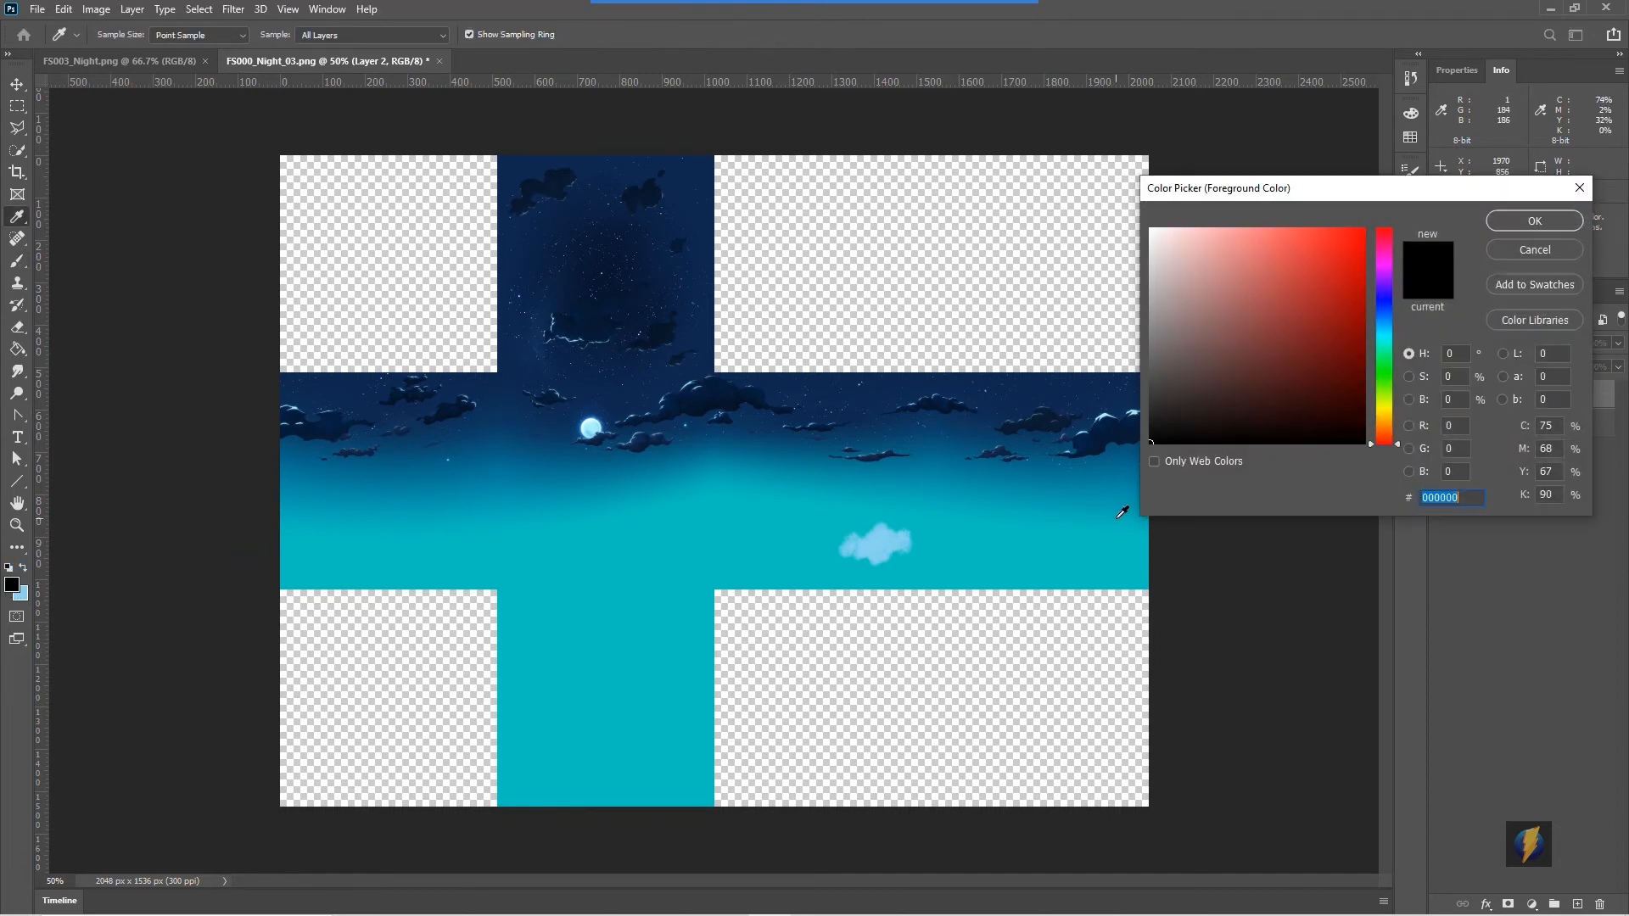
{"action": "left_click", "coordinate": [896, 538]}
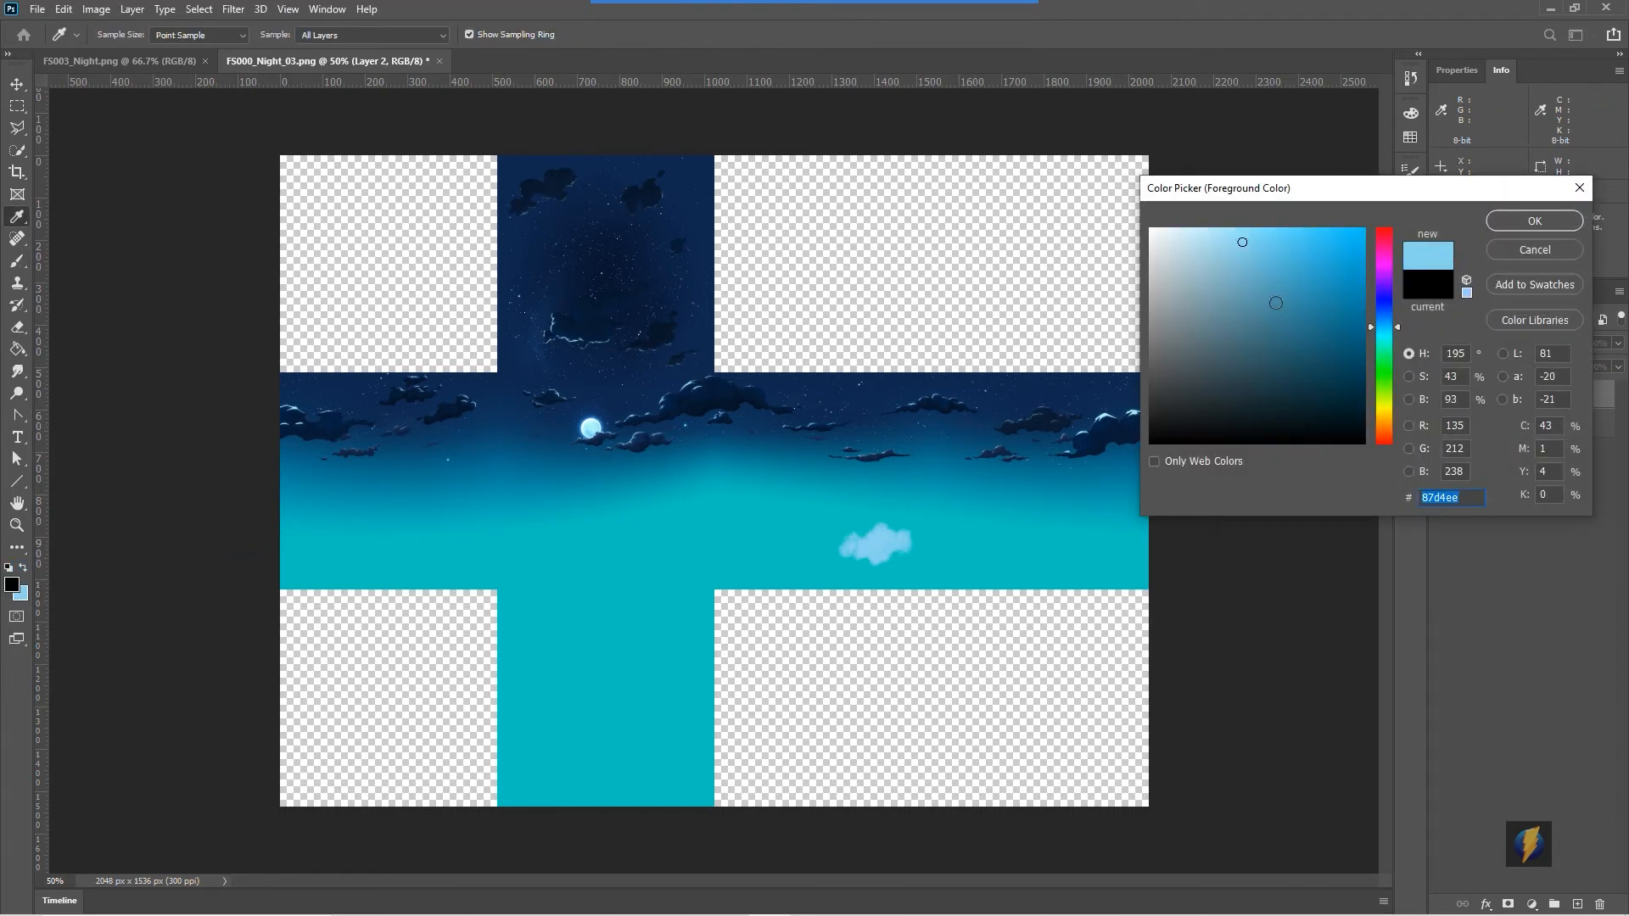
{"action": "left_click", "coordinate": [1302, 340]}
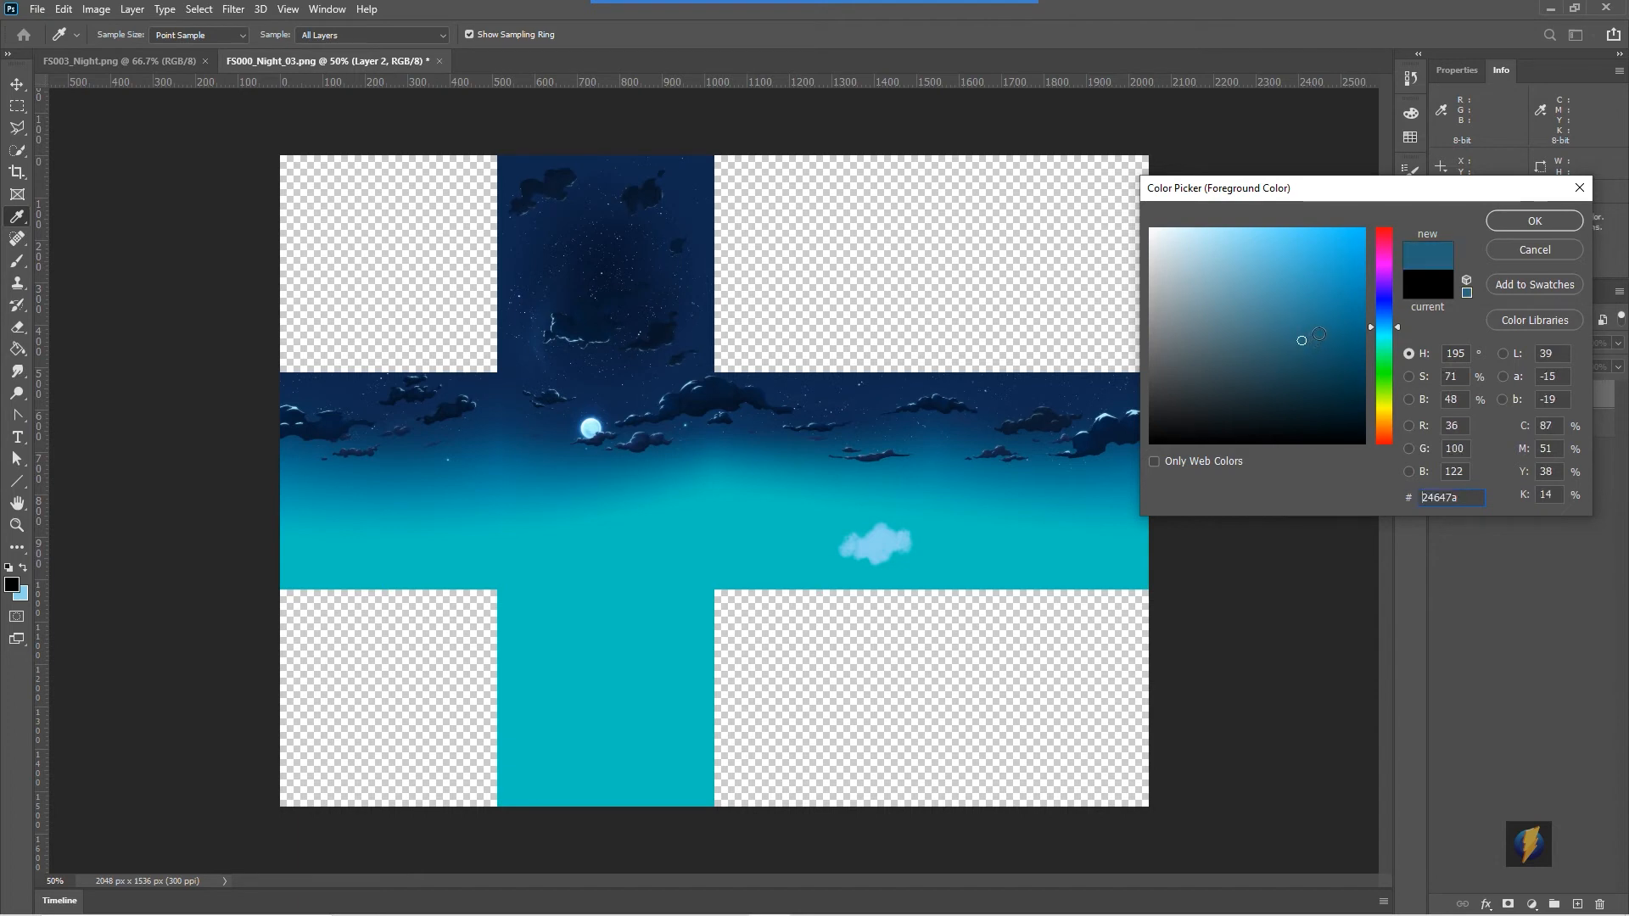
{"action": "left_click_drag", "start_coordinate": [1397, 333], "coordinate": [1398, 327]}
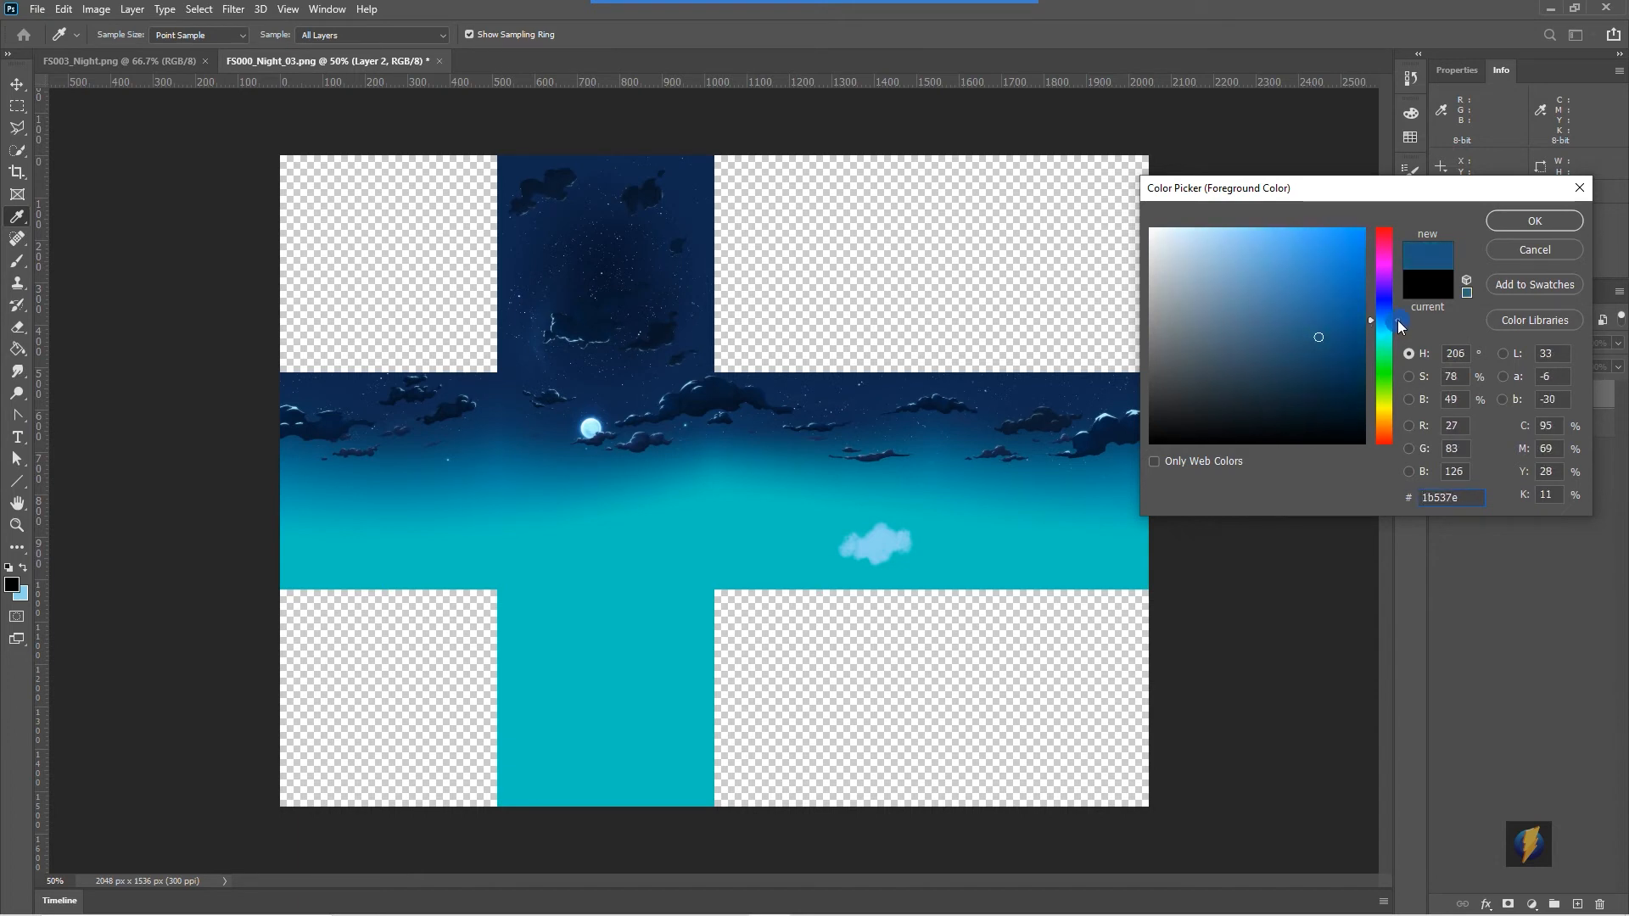
{"action": "left_click", "coordinate": [1326, 346]}
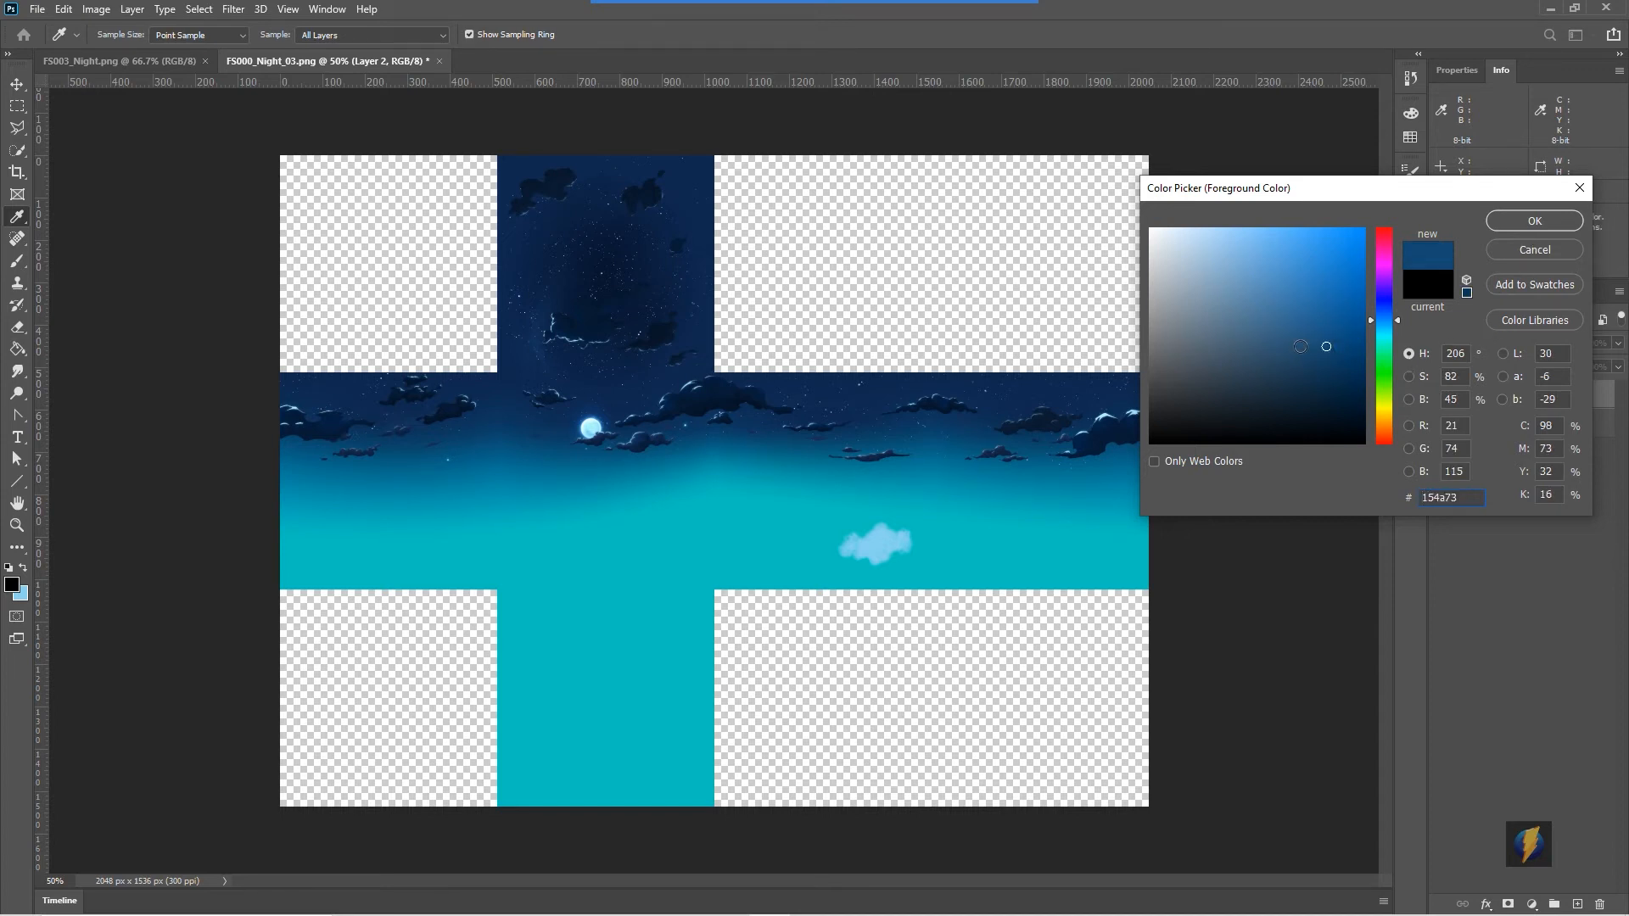
{"action": "left_click", "coordinate": [1526, 222]}
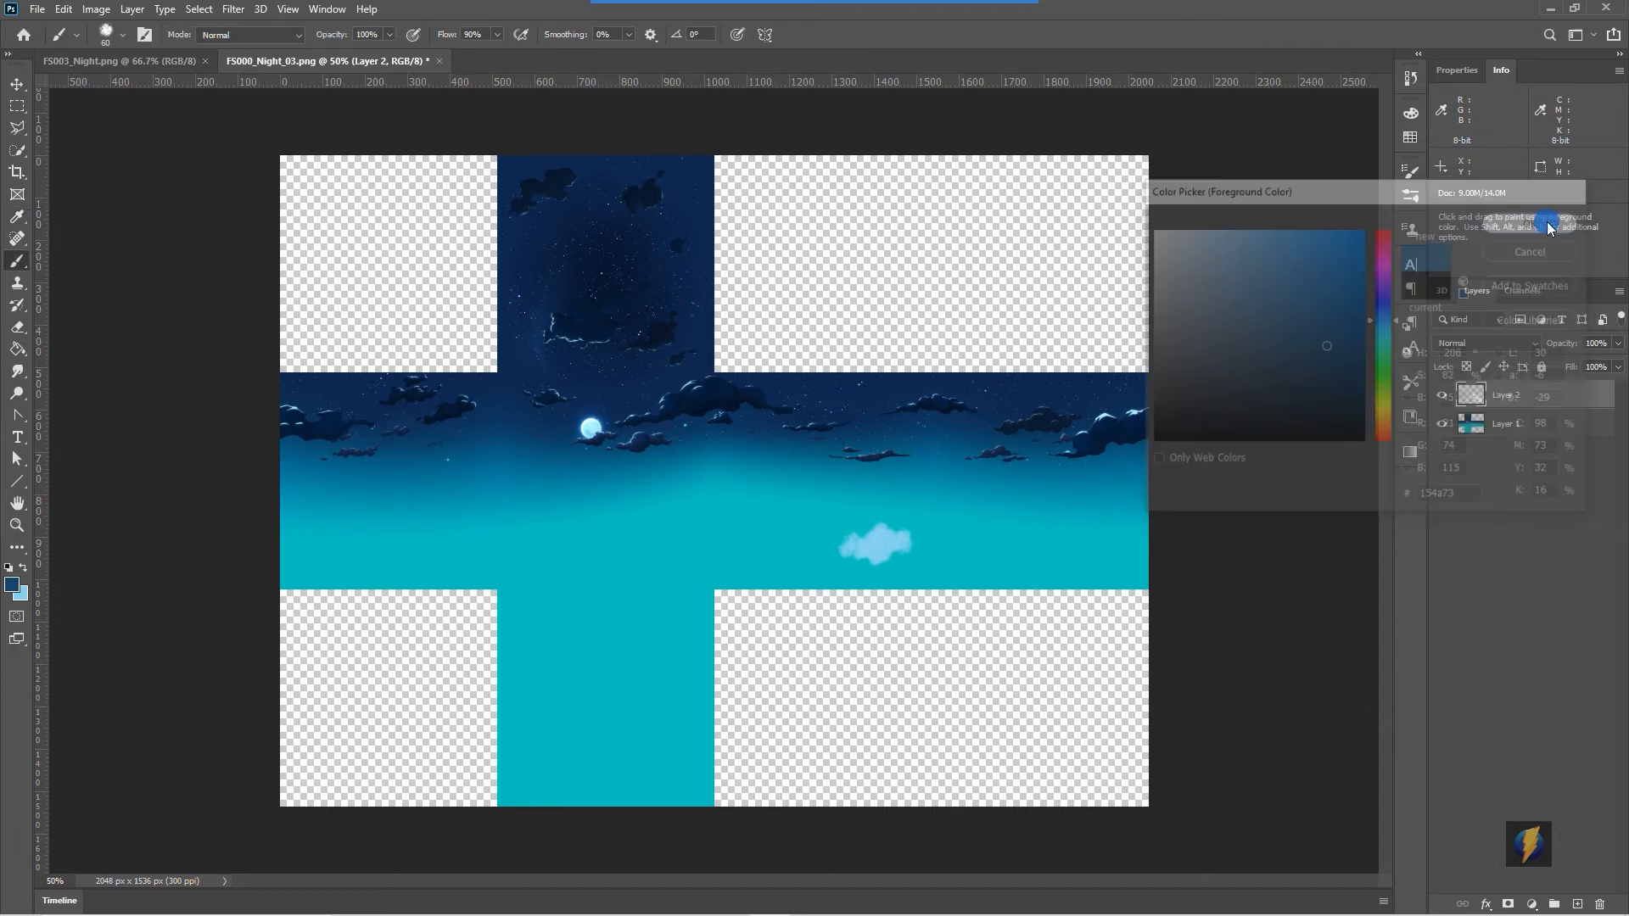
{"action": "left_click", "coordinate": [23, 566]}
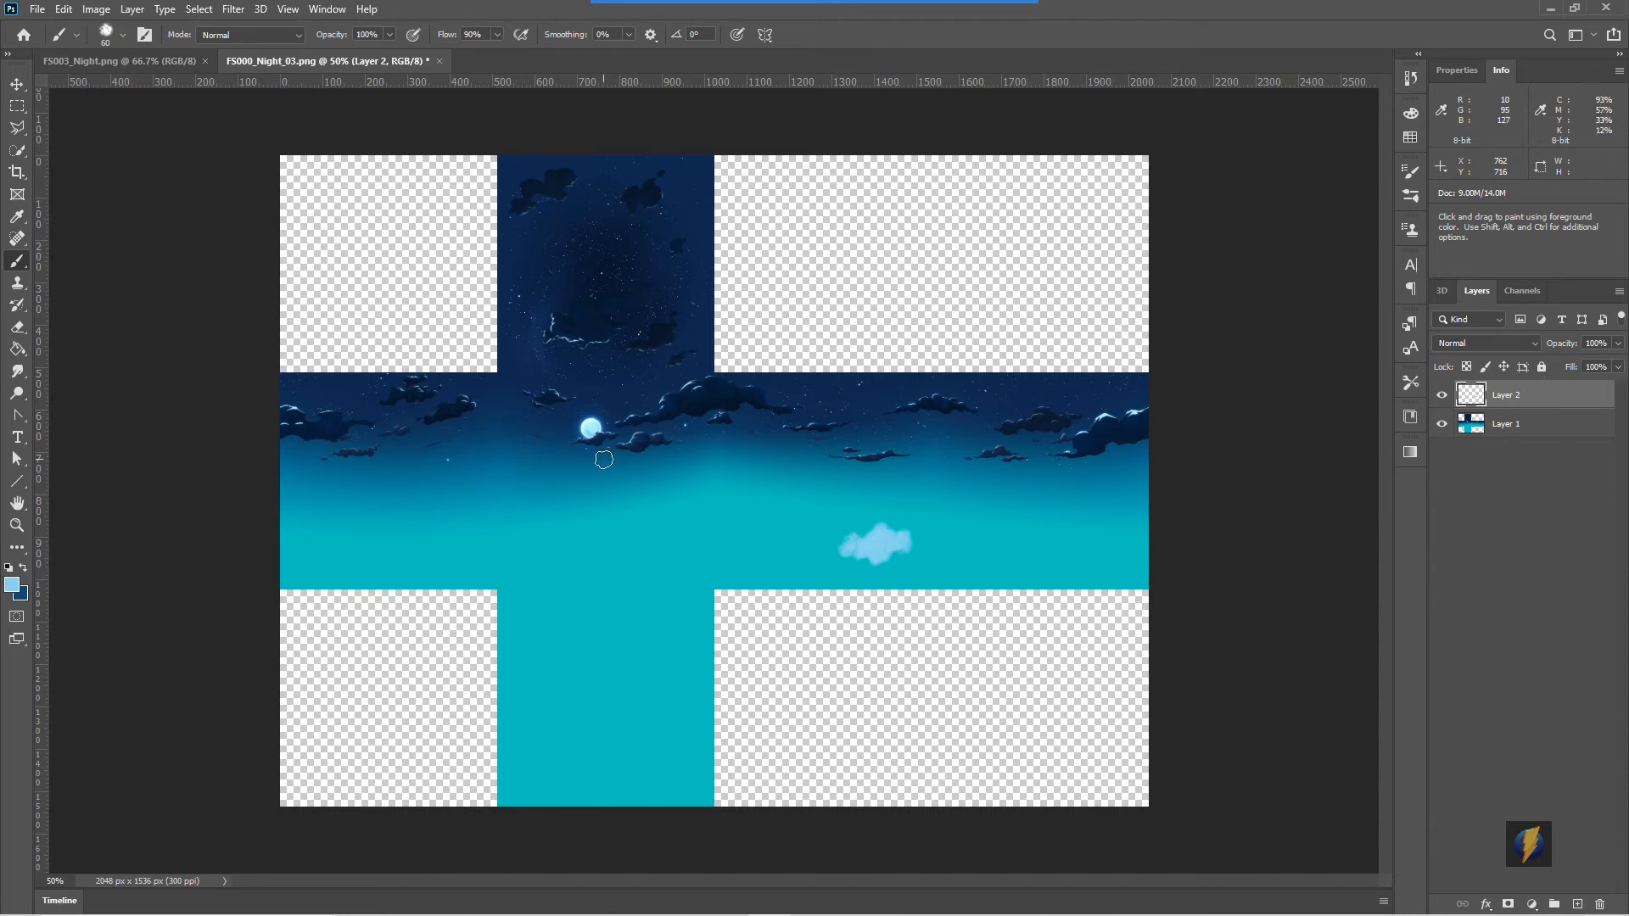
- Fill the new layer with a vertical light-to-dark blue gradient from the bottom to the top of the middle band
{"action": "left_click", "coordinate": [17, 350]}
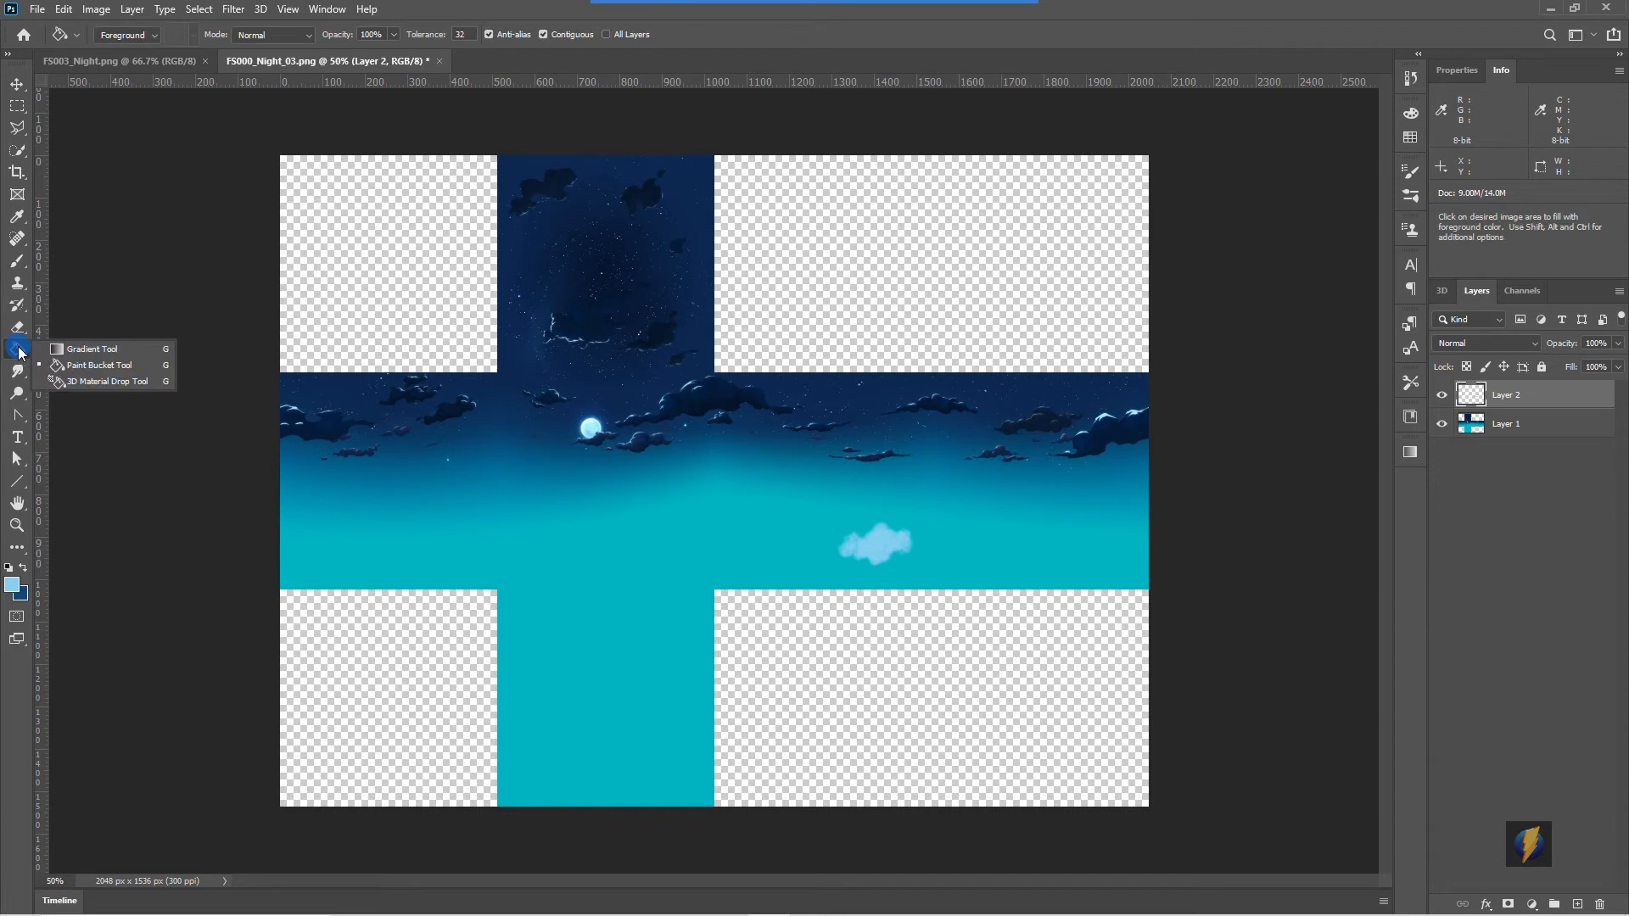
{"action": "left_click", "coordinate": [74, 349]}
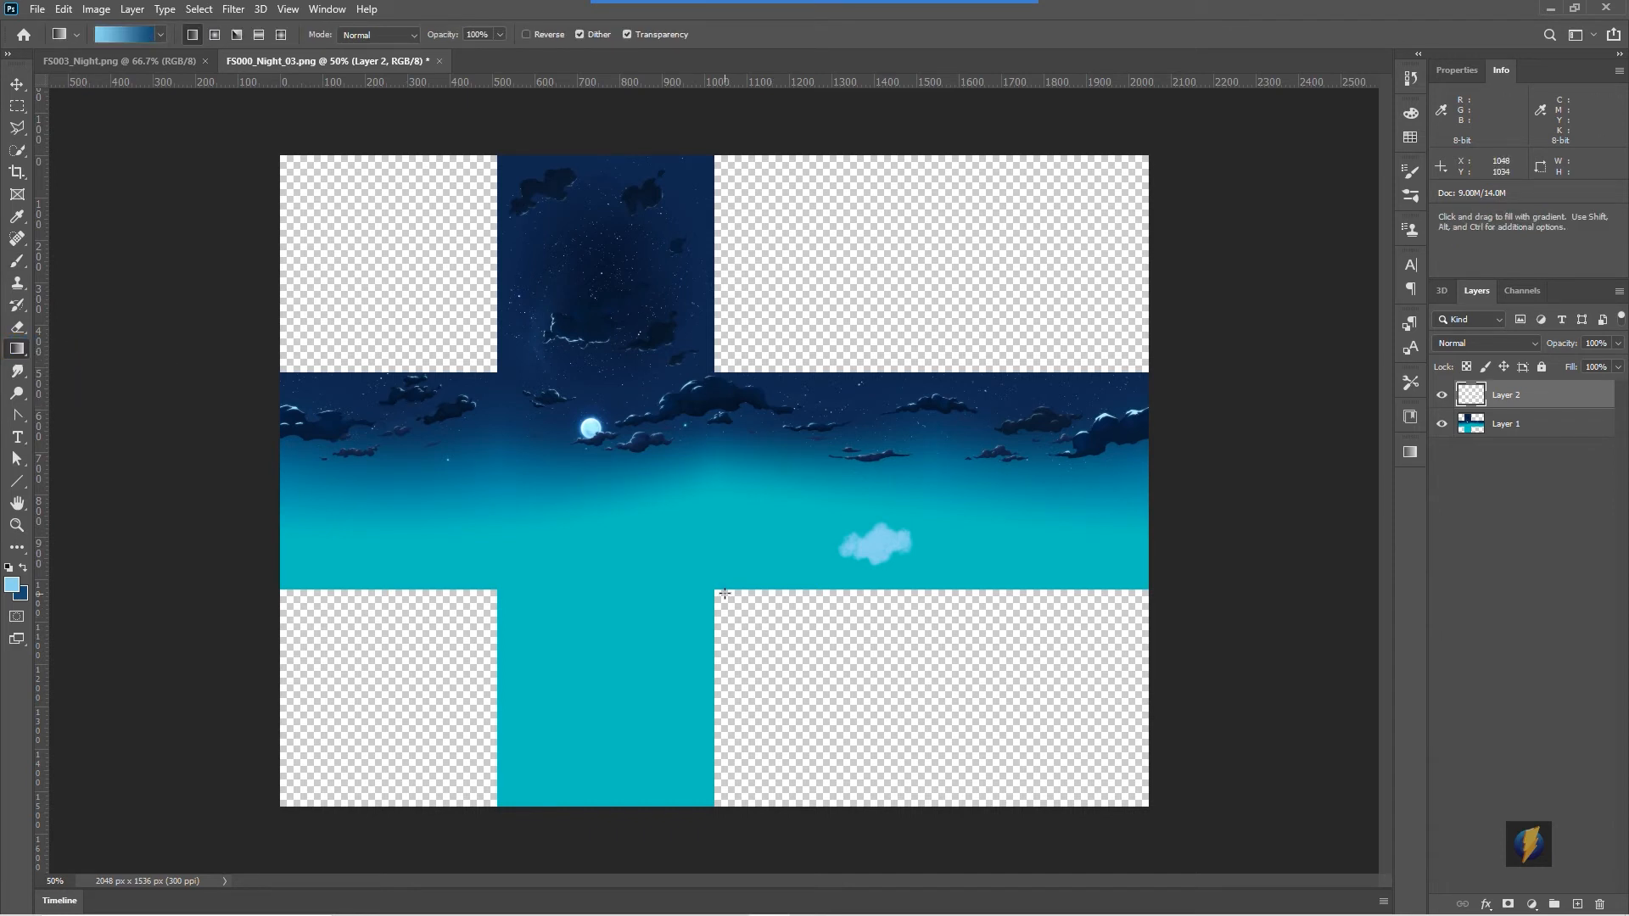
{"action": "left_click_drag", "start_coordinate": [724, 590], "coordinate": [742, 375]}
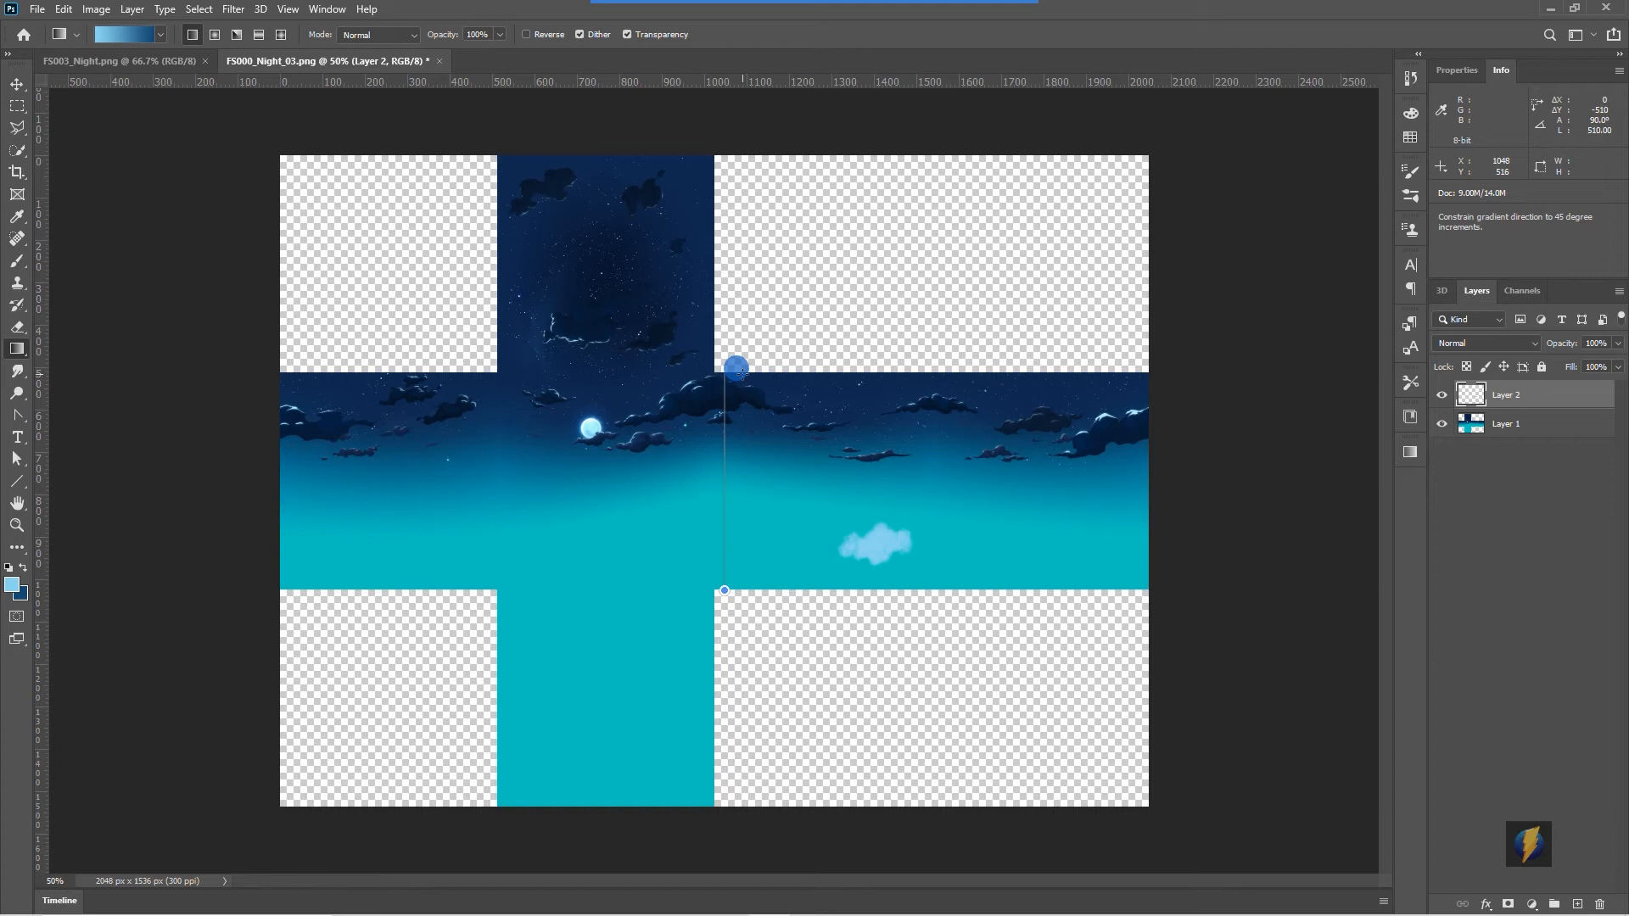
{"action": "left_click_drag", "start_coordinate": [742, 372], "coordinate": [742, 373]}
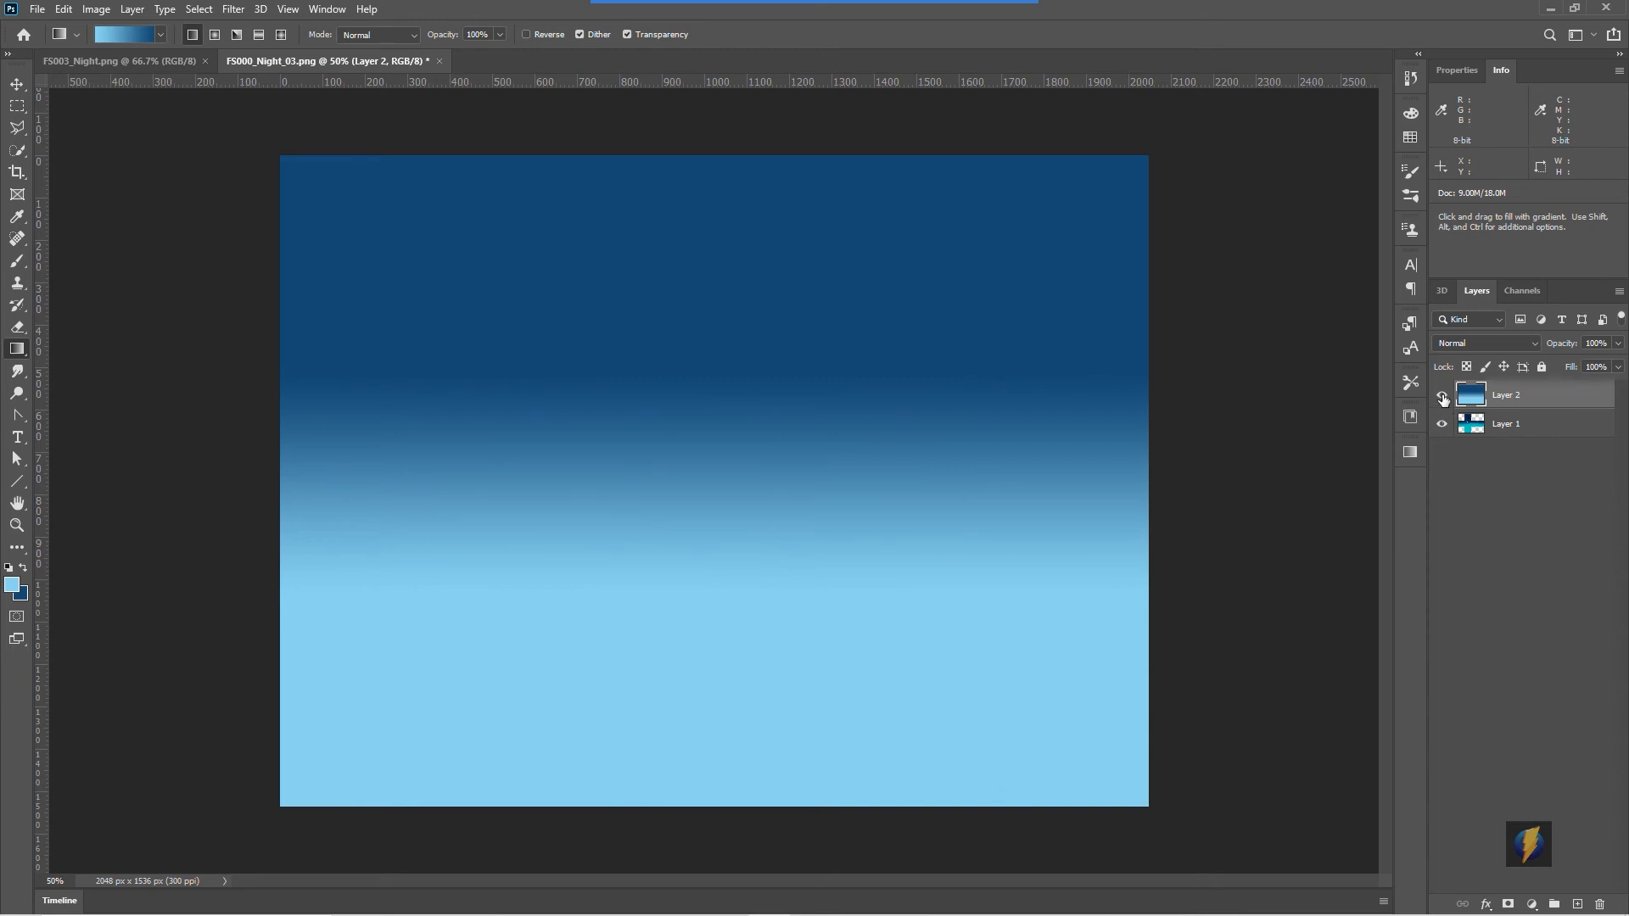
- Load the skybox layer's shape as a selection and add it as a layer mask on the gradient layer
{"action": "left_click", "coordinate": [1442, 396]}
{"action": "left_click", "coordinate": [1442, 396]}
{"action": "left_click", "coordinate": [1442, 396]}
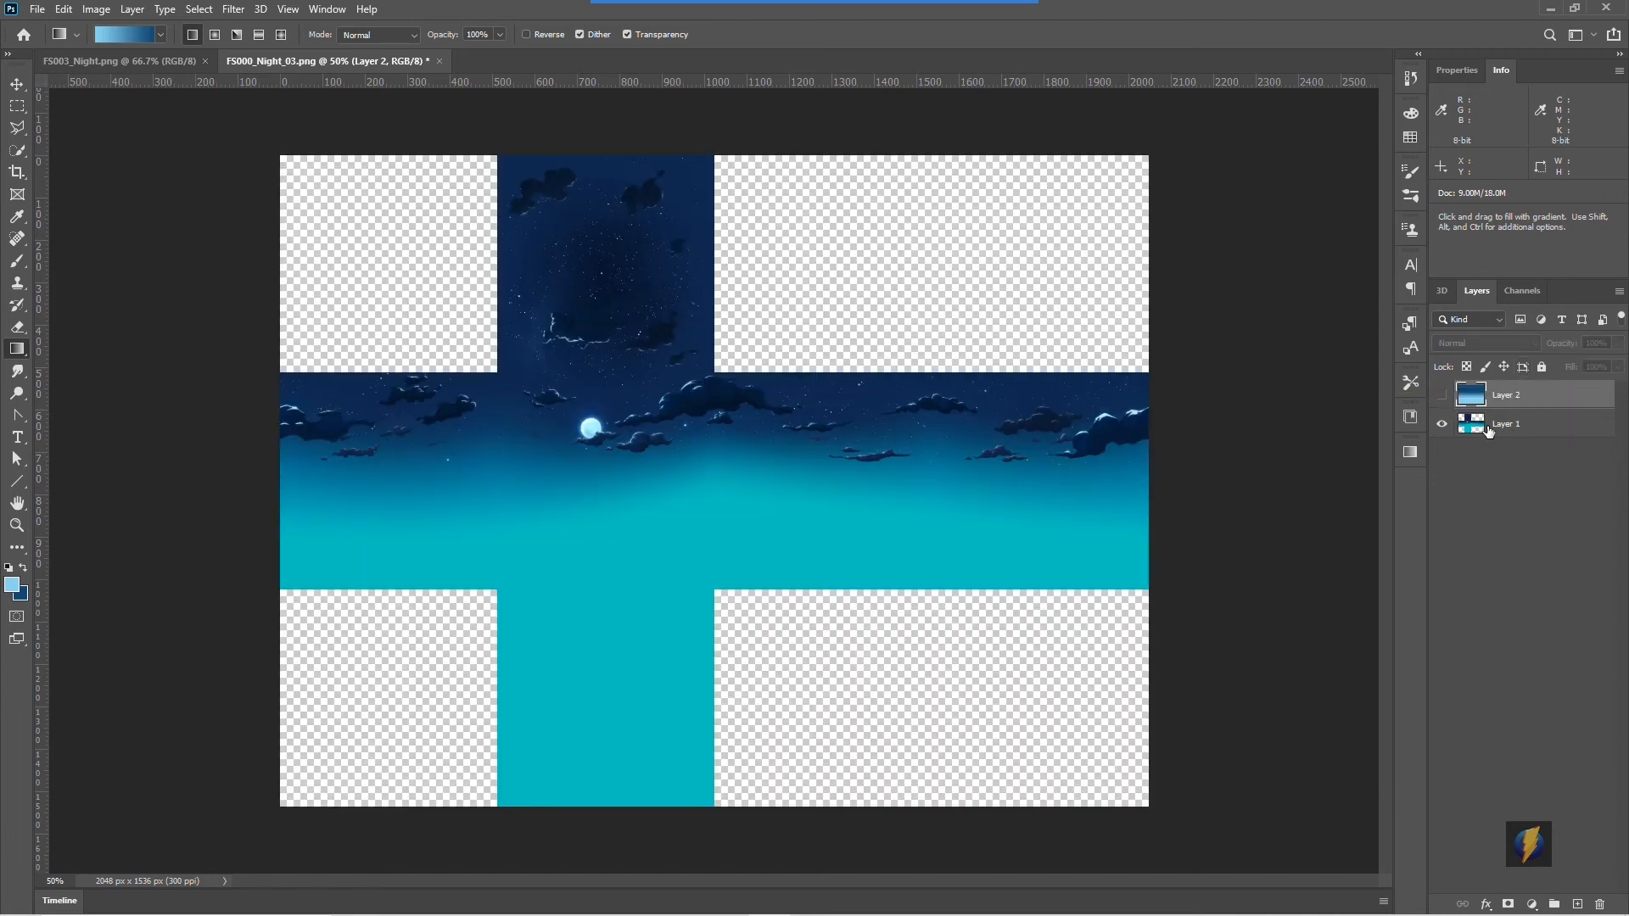
{"action": "left_click", "coordinate": [1495, 431]}
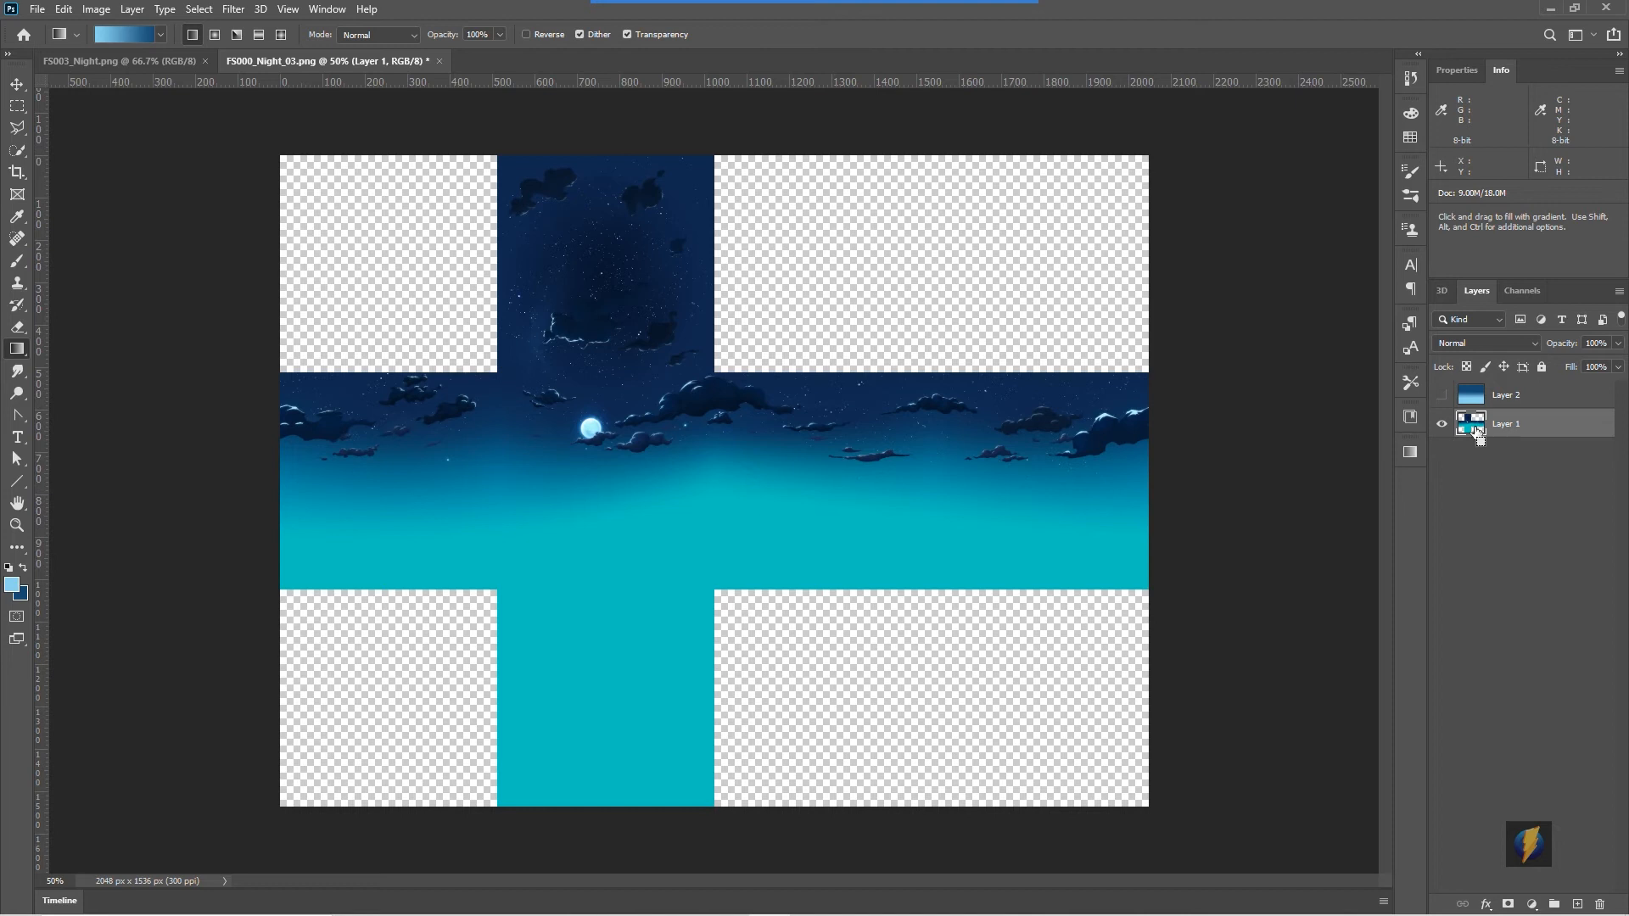
{"action": "left_click", "coordinate": [1476, 429], "text": "ctrl"}
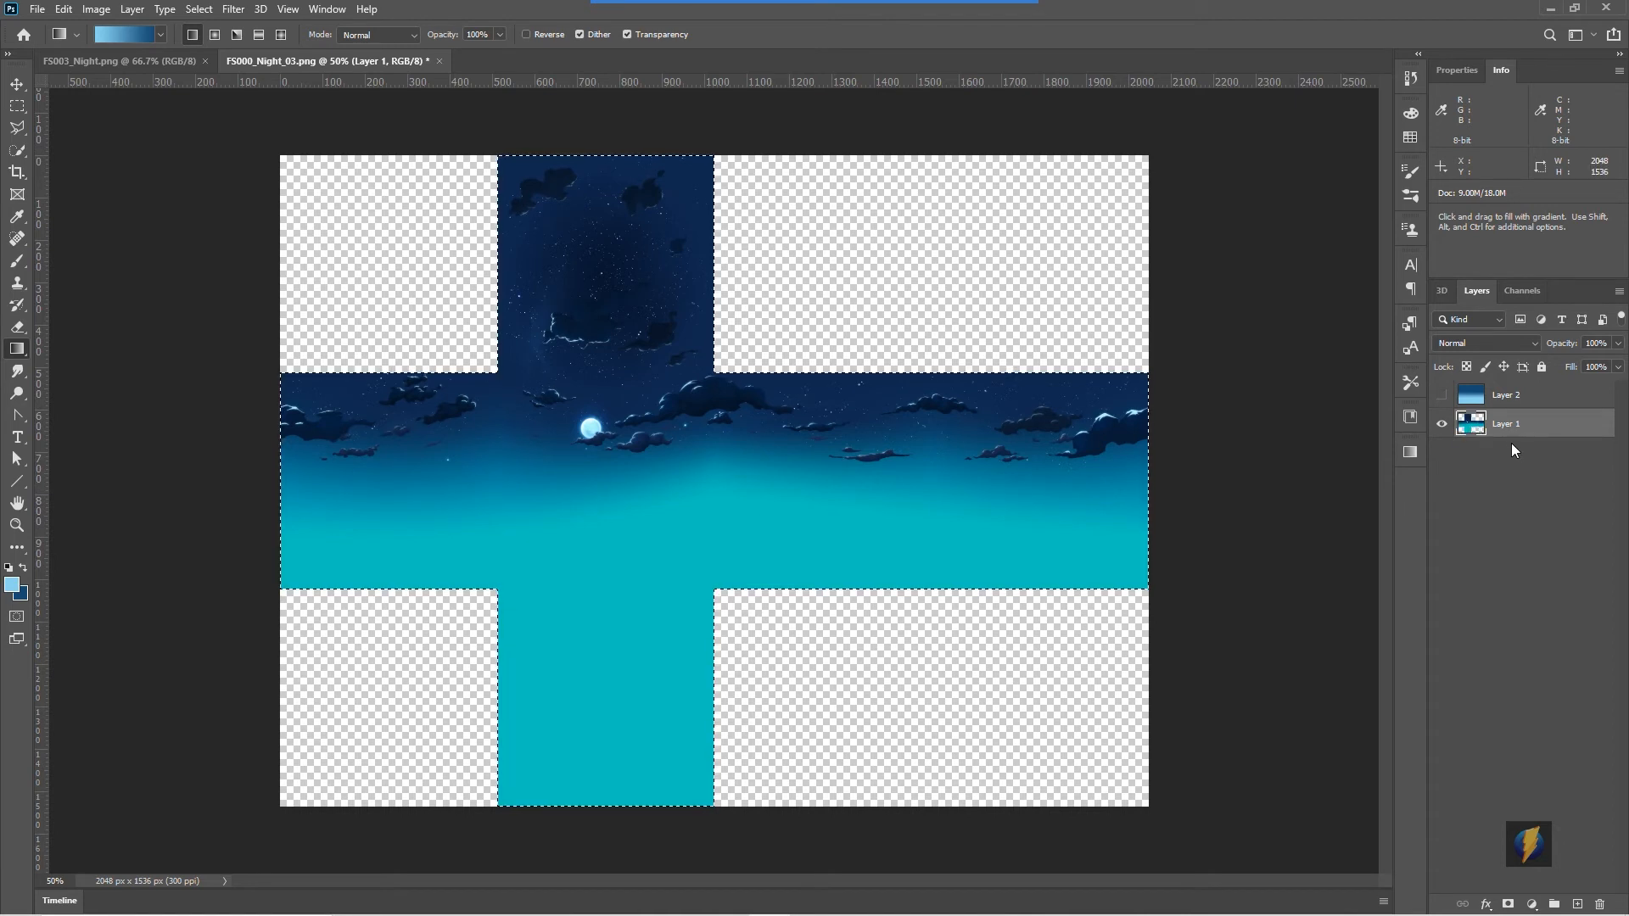
{"action": "left_click", "coordinate": [1504, 399]}
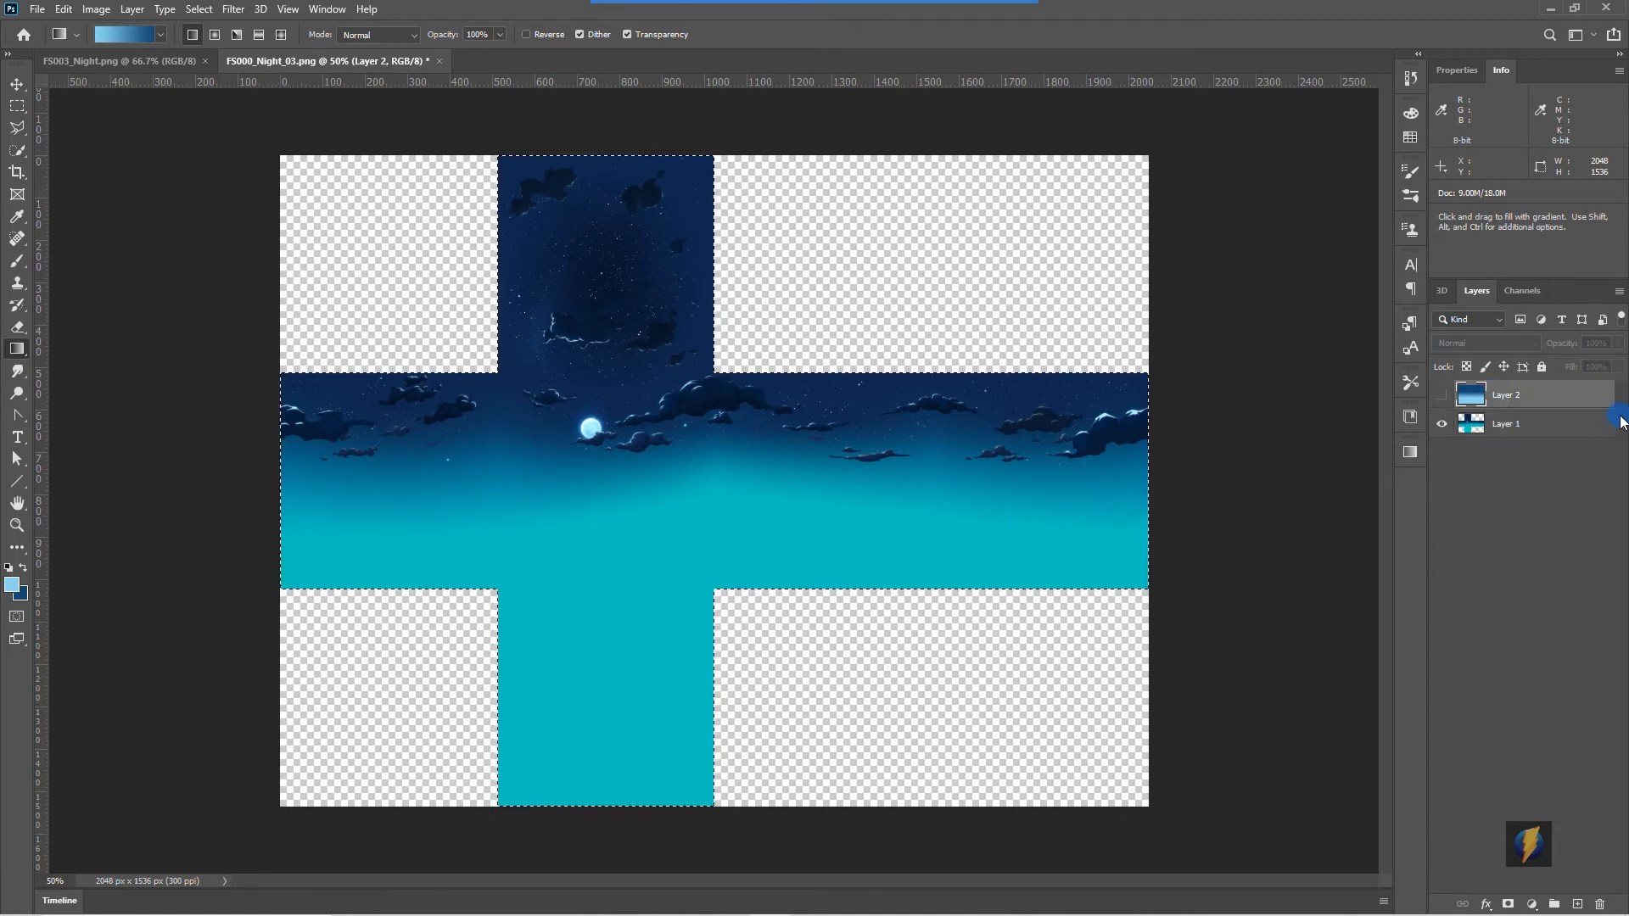
{"action": "left_click", "coordinate": [1442, 396]}
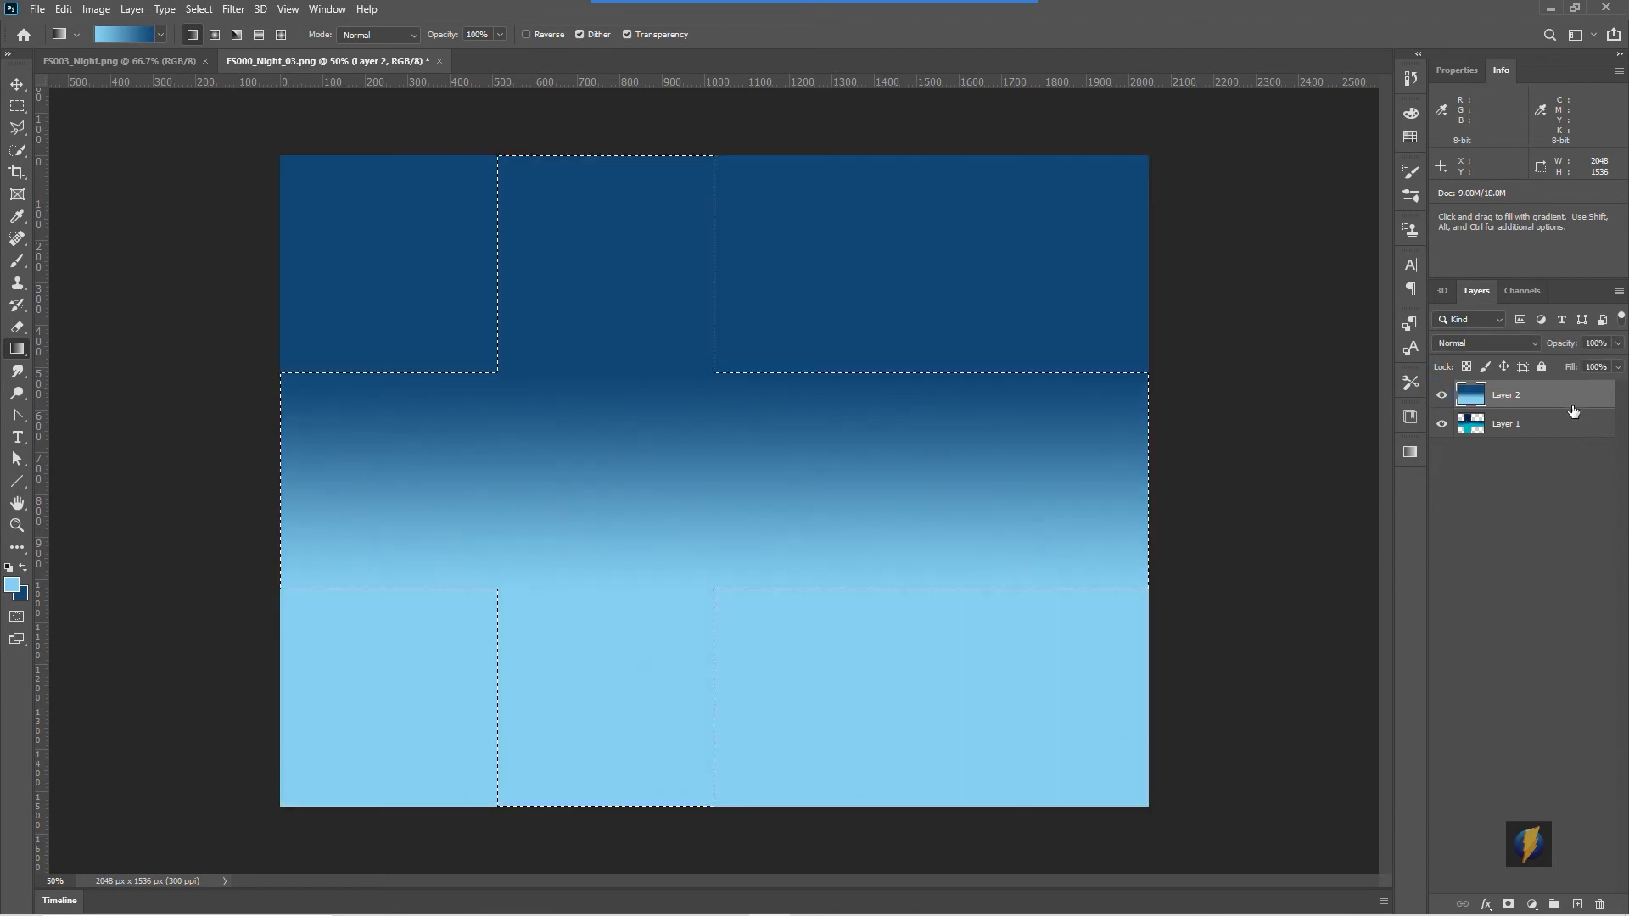
{"action": "left_click", "coordinate": [1508, 904]}
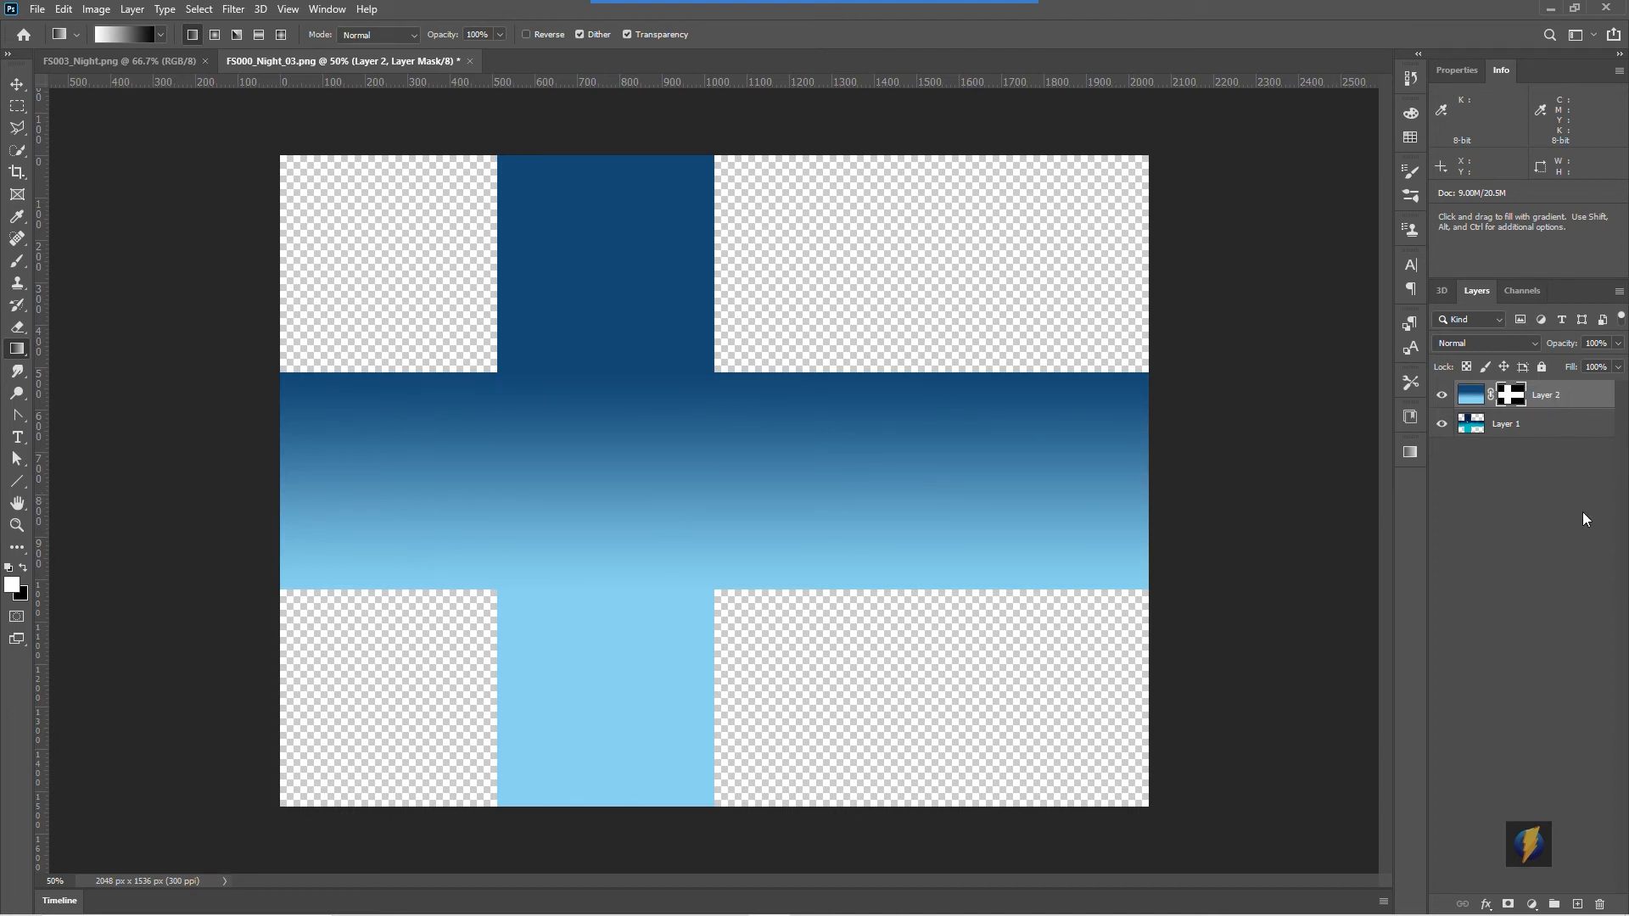
- Add a new layer, set the foreground colour to white, and brush clouds along the horizon band
{"action": "left_click", "coordinate": [1577, 905]}
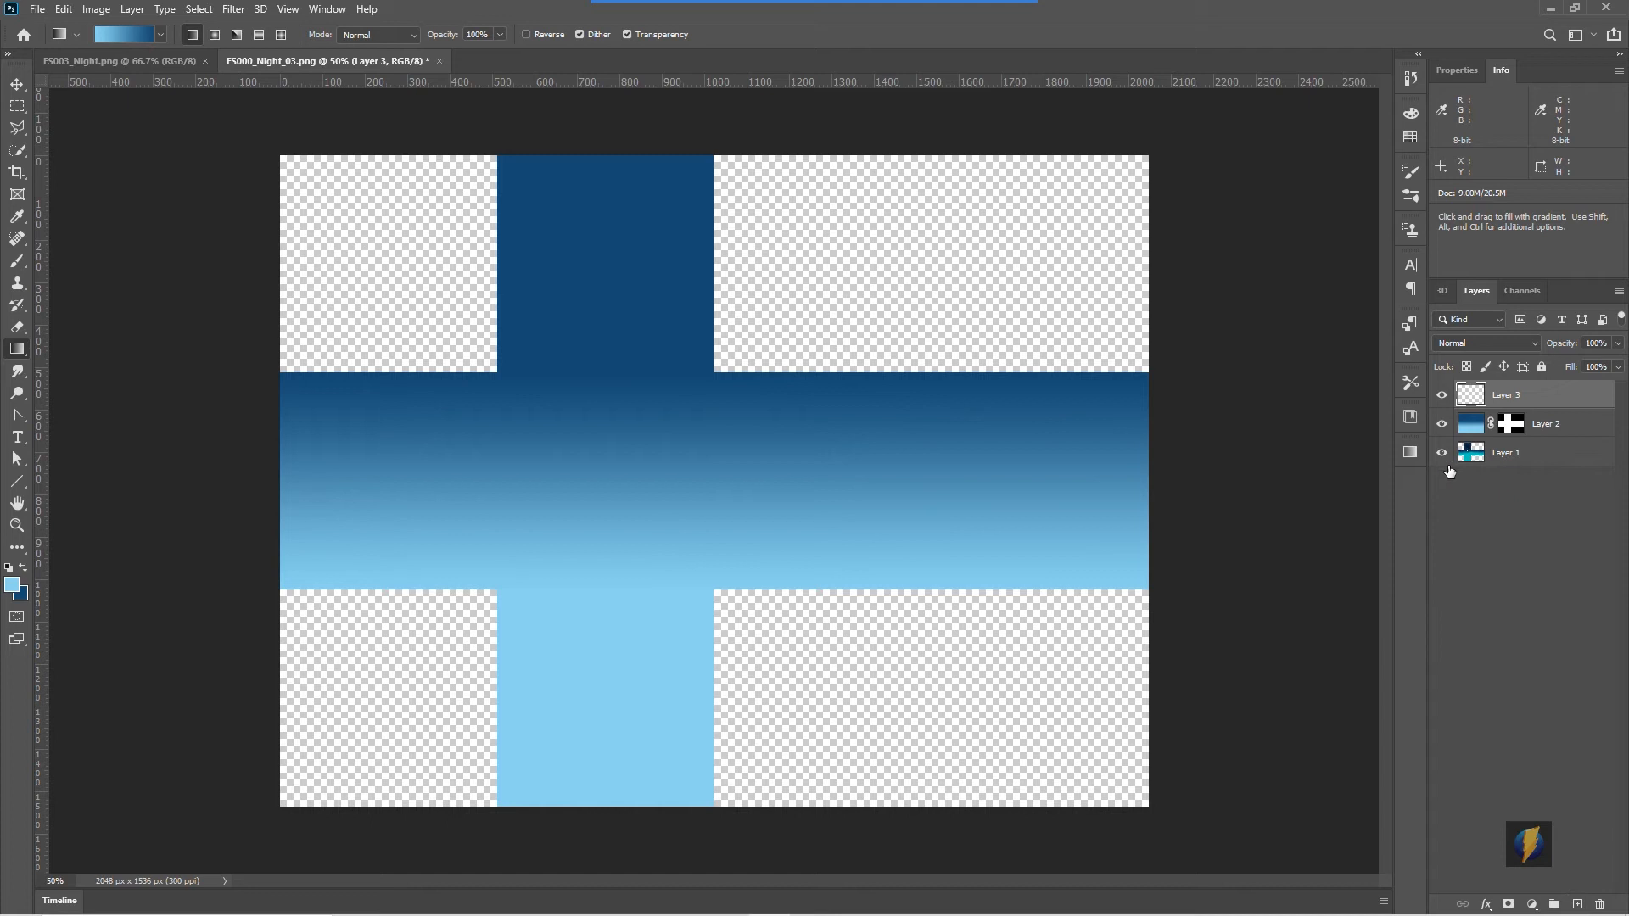
{"action": "left_click", "coordinate": [10, 569]}
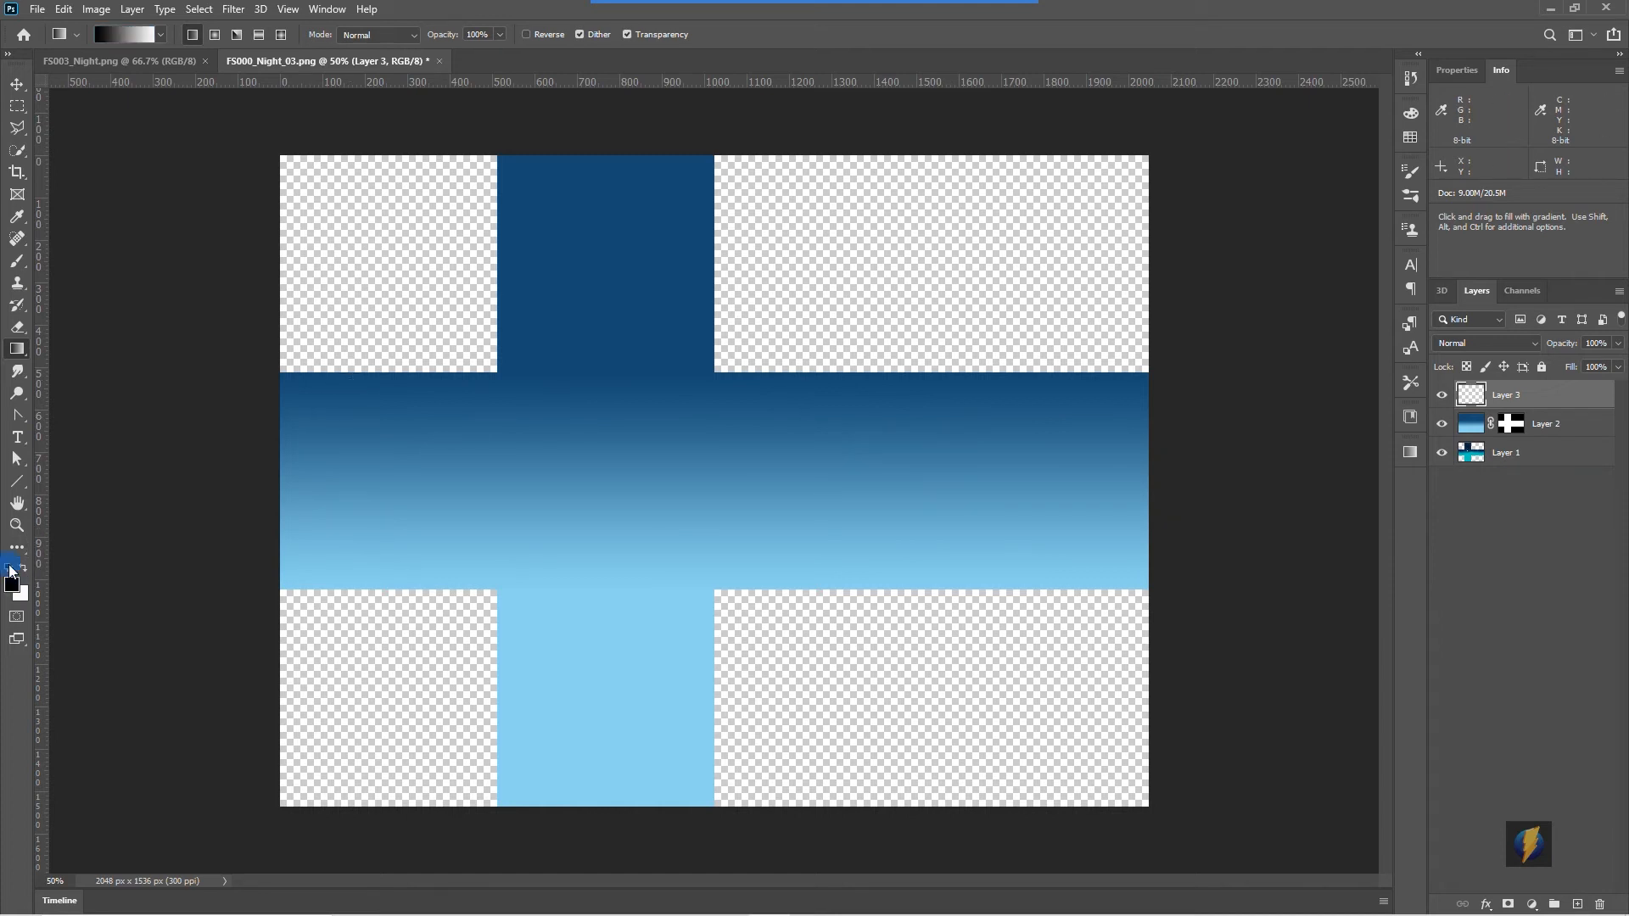
{"action": "left_click", "coordinate": [23, 569]}
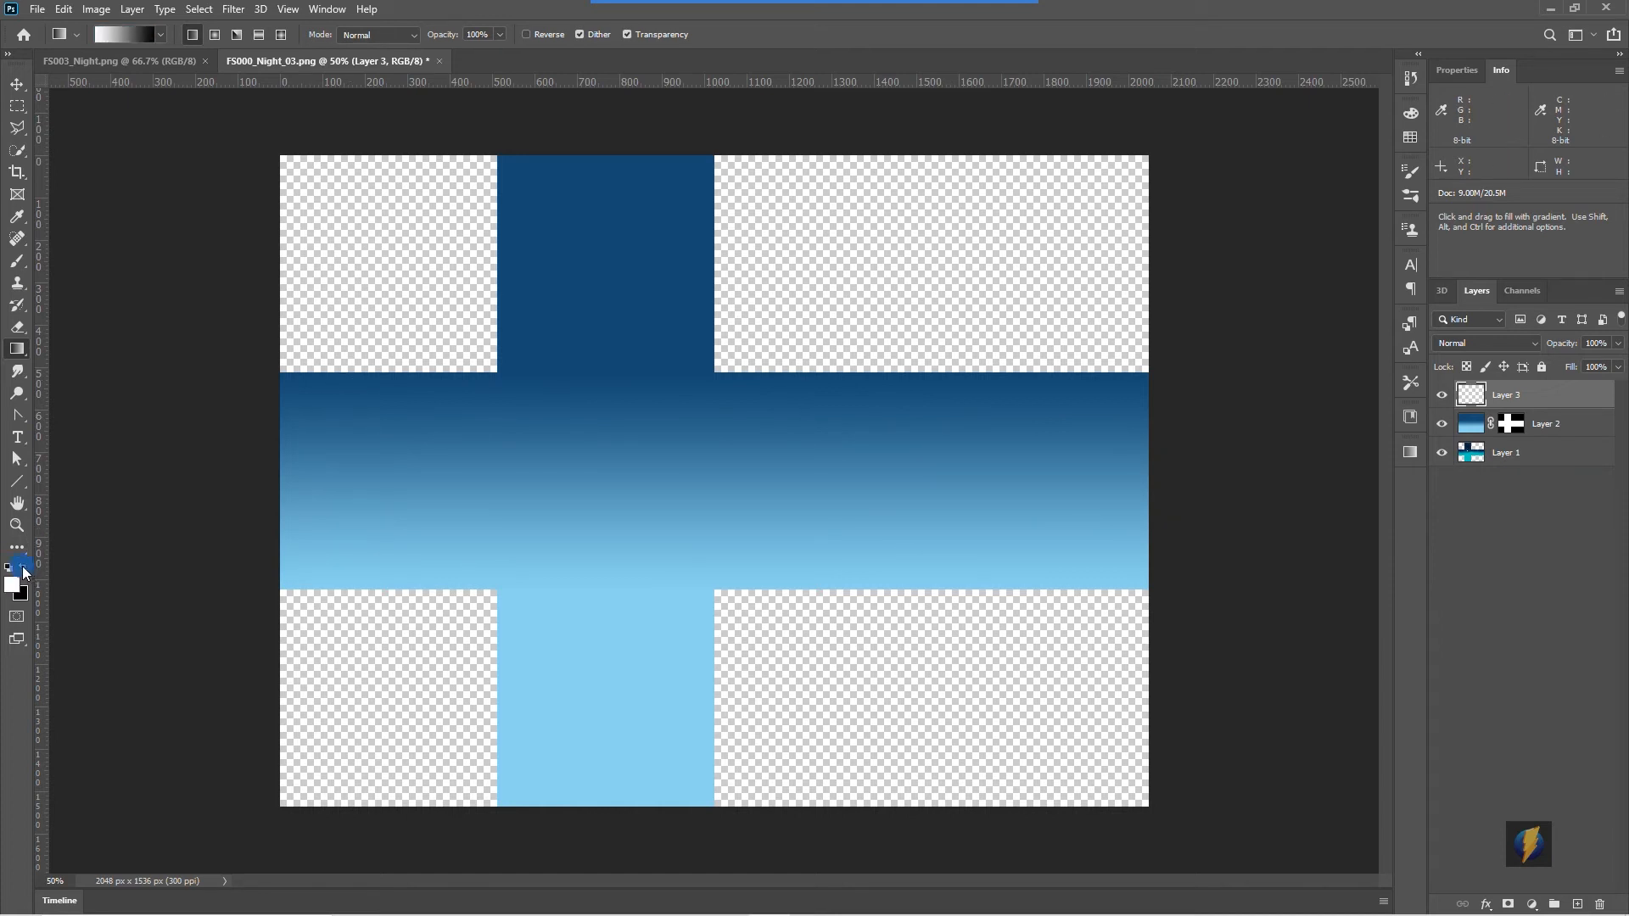
{"action": "left_click", "coordinate": [17, 260]}
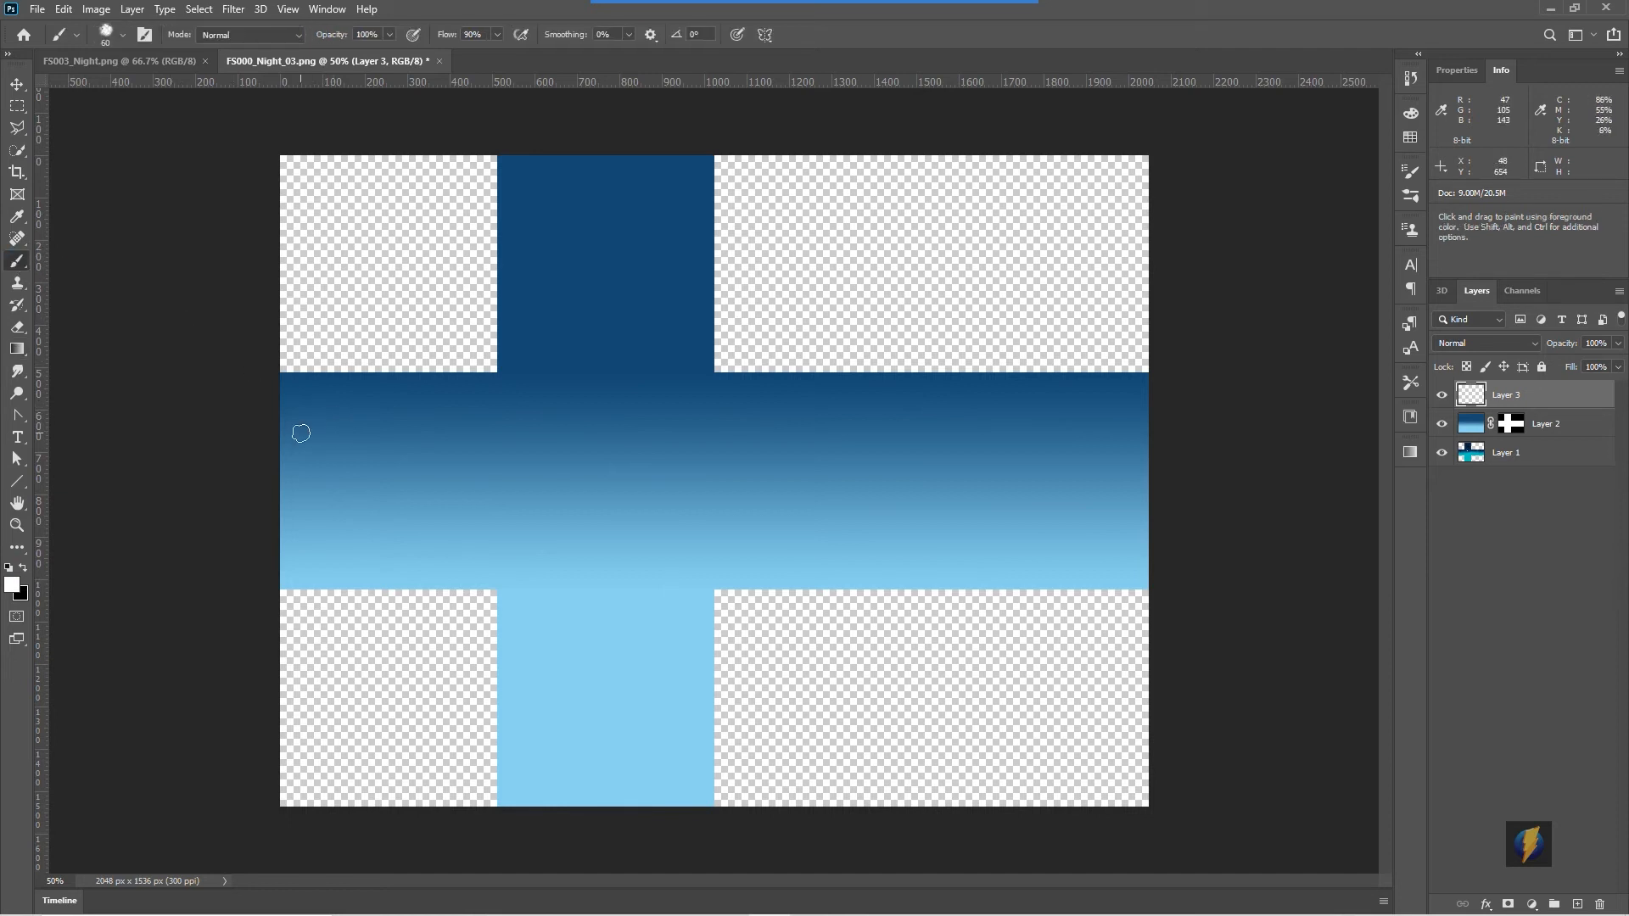
{"action": "mouse_move", "coordinate": [560, 426]}
{"action": "left_mouse_down"}
{"action": "mouse_move", "coordinate": [604, 431]}
{"action": "mouse_move", "coordinate": [560, 430]}
{"action": "mouse_move", "coordinate": [682, 424]}
{"action": "mouse_move", "coordinate": [666, 443]}
{"action": "mouse_move", "coordinate": [704, 424]}
{"action": "left_mouse_up"}
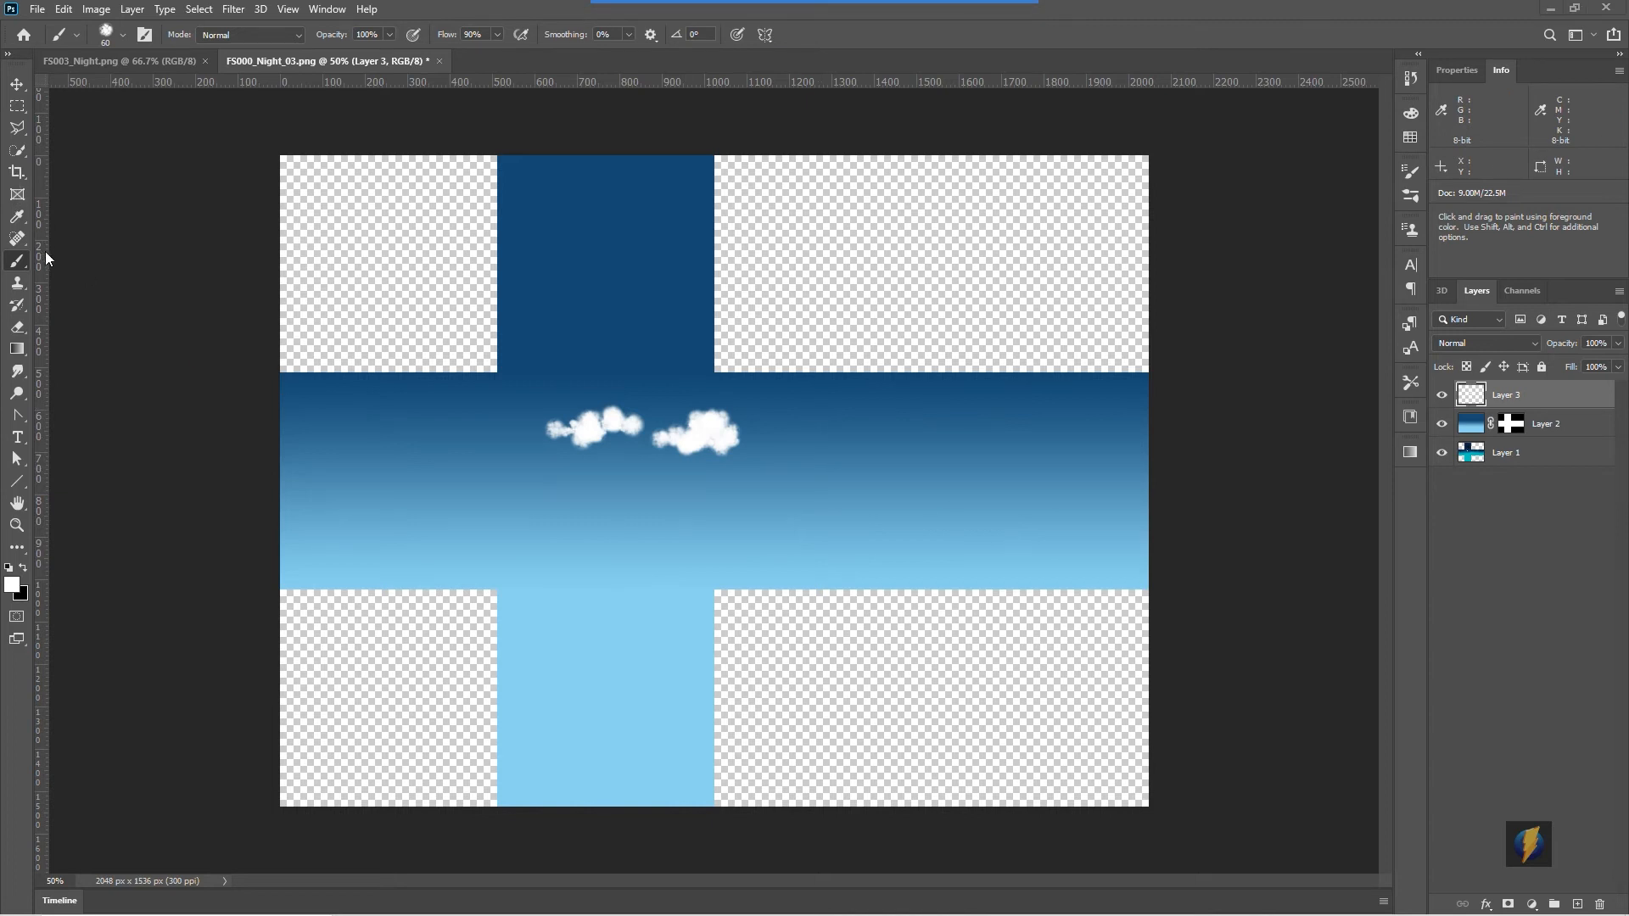
{"action": "mouse_move", "coordinate": [813, 434]}
{"action": "left_mouse_down"}
{"action": "mouse_move", "coordinate": [886, 432]}
{"action": "mouse_move", "coordinate": [779, 439]}
{"action": "mouse_move", "coordinate": [912, 415]}
{"action": "mouse_move", "coordinate": [849, 409]}
{"action": "left_mouse_up"}
{"action": "left_click_drag", "start_coordinate": [1008, 437], "coordinate": [1070, 439]}
- Stamp more clouds to fill out the horizon band from left to right
{"action": "left_click", "coordinate": [1441, 424]}
{"action": "left_click", "coordinate": [1441, 424]}
{"action": "left_click_drag", "start_coordinate": [681, 404], "coordinate": [655, 409]}
{"action": "mouse_move", "coordinate": [505, 430]}
{"action": "left_mouse_down"}
{"action": "mouse_move", "coordinate": [358, 430]}
{"action": "mouse_move", "coordinate": [425, 426]}
{"action": "mouse_move", "coordinate": [446, 411]}
{"action": "mouse_move", "coordinate": [428, 420]}
{"action": "mouse_move", "coordinate": [420, 393]}
{"action": "mouse_move", "coordinate": [365, 428]}
{"action": "left_mouse_up"}
{"action": "left_click_drag", "start_coordinate": [1112, 432], "coordinate": [976, 413]}
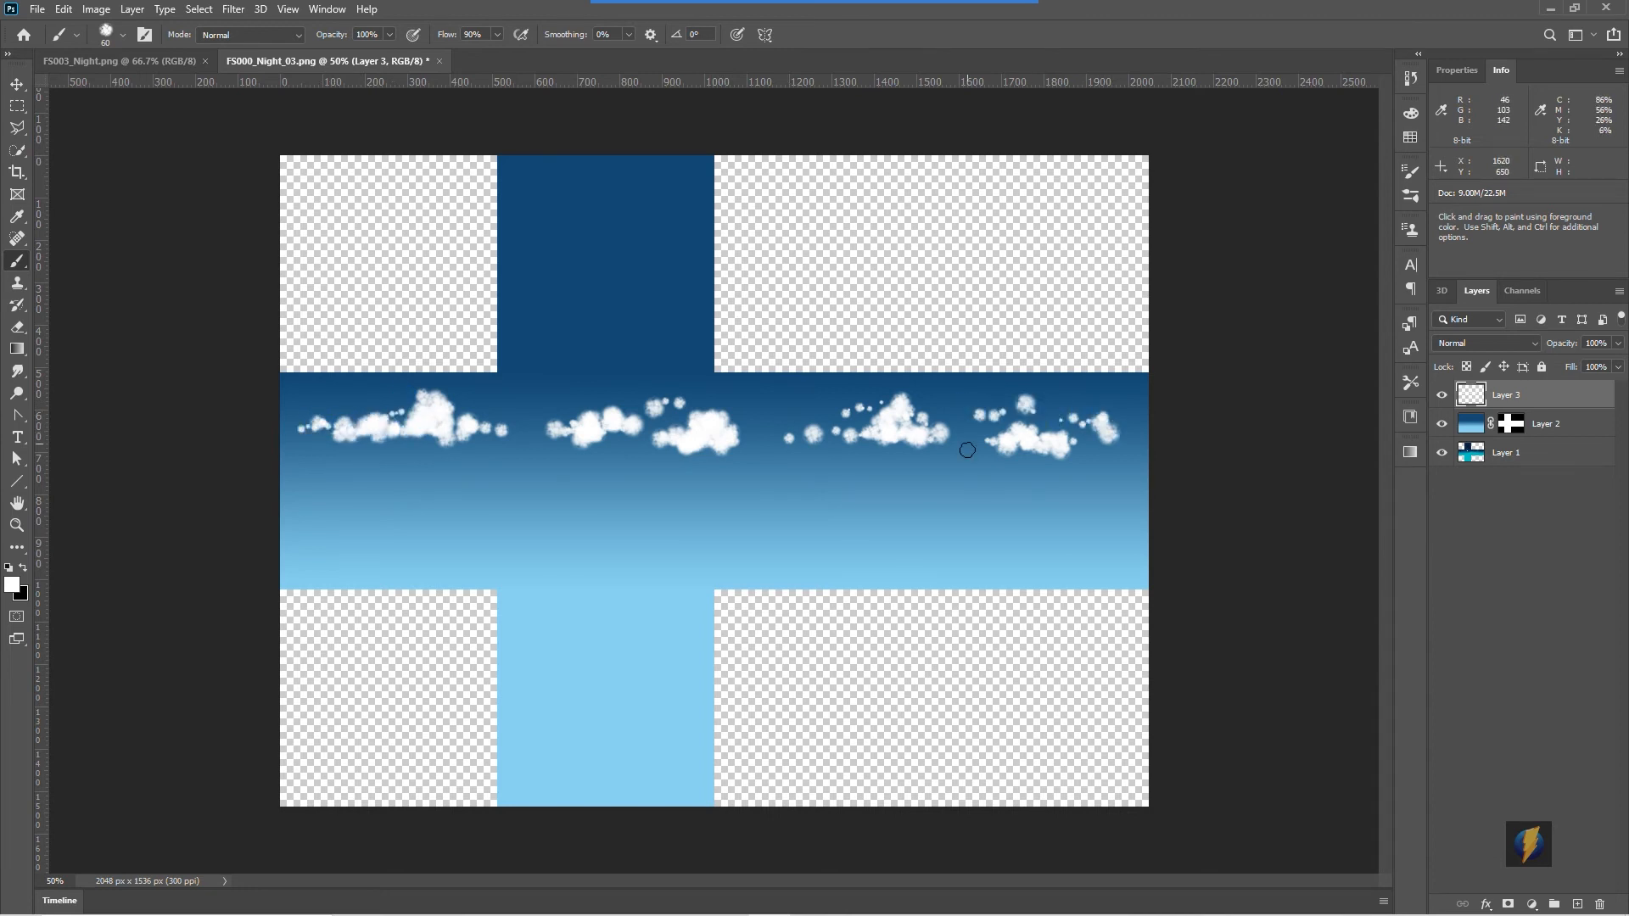
{"action": "mouse_move", "coordinate": [513, 402]}
{"action": "left_mouse_down"}
{"action": "mouse_move", "coordinate": [544, 408]}
{"action": "mouse_move", "coordinate": [486, 460]}
{"action": "left_mouse_up"}
{"action": "left_click_drag", "start_coordinate": [773, 463], "coordinate": [797, 459]}
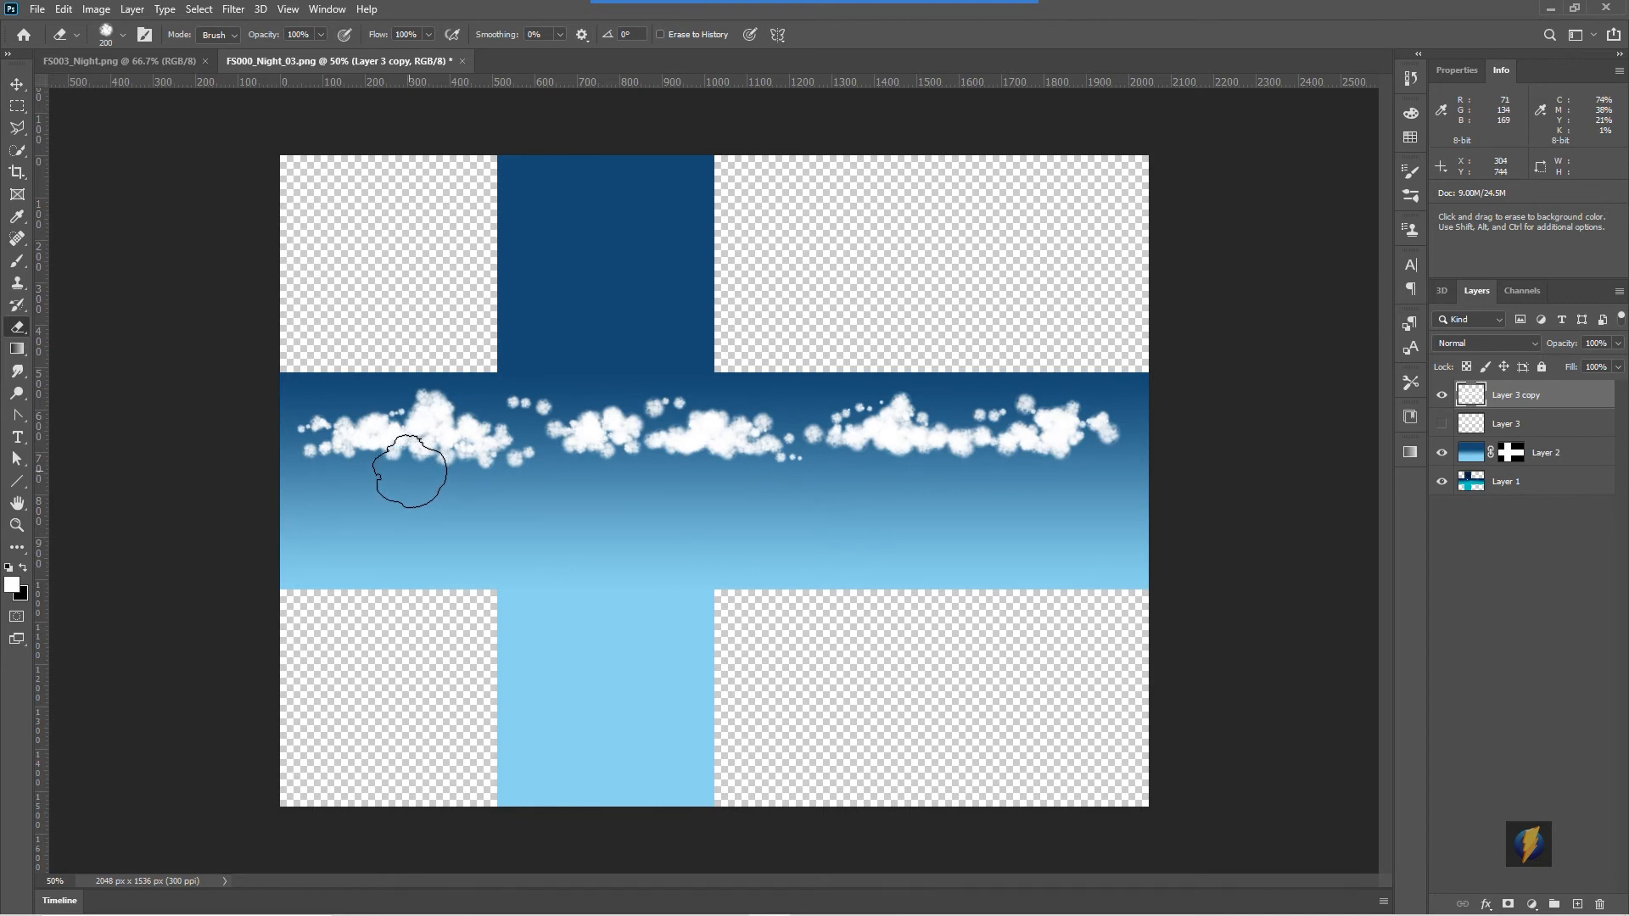
- Erase the lower parts of the clouds on the copied cloud layer with a soft eraser, undoing the last erase
{"action": "mouse_move", "coordinate": [410, 471]}
{"action": "left_mouse_down"}
{"action": "mouse_move", "coordinate": [365, 474]}
{"action": "mouse_move", "coordinate": [359, 496]}
{"action": "mouse_move", "coordinate": [323, 479]}
{"action": "left_mouse_up"}
{"action": "mouse_move", "coordinate": [458, 473]}
{"action": "left_mouse_down"}
{"action": "mouse_move", "coordinate": [565, 533]}
{"action": "mouse_move", "coordinate": [504, 475]}
{"action": "left_mouse_up"}
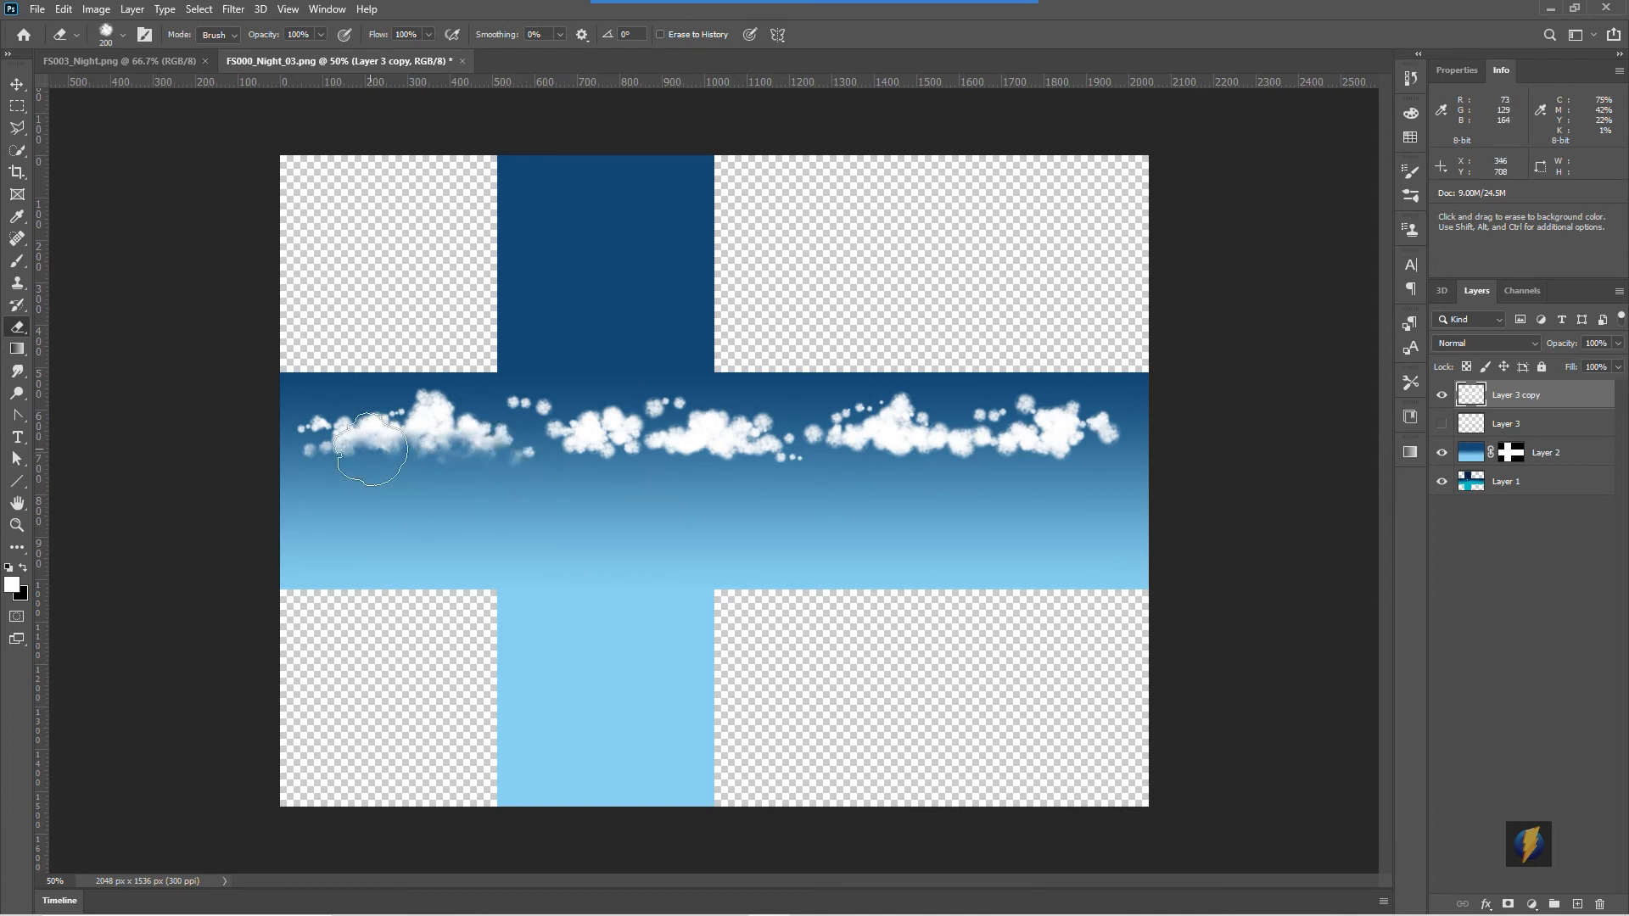
{"action": "mouse_move", "coordinate": [581, 472]}
{"action": "left_mouse_down"}
{"action": "mouse_move", "coordinate": [736, 480]}
{"action": "mouse_move", "coordinate": [756, 498]}
{"action": "mouse_move", "coordinate": [800, 472]}
{"action": "mouse_move", "coordinate": [763, 466]}
{"action": "mouse_move", "coordinate": [898, 502]}
{"action": "left_mouse_up"}
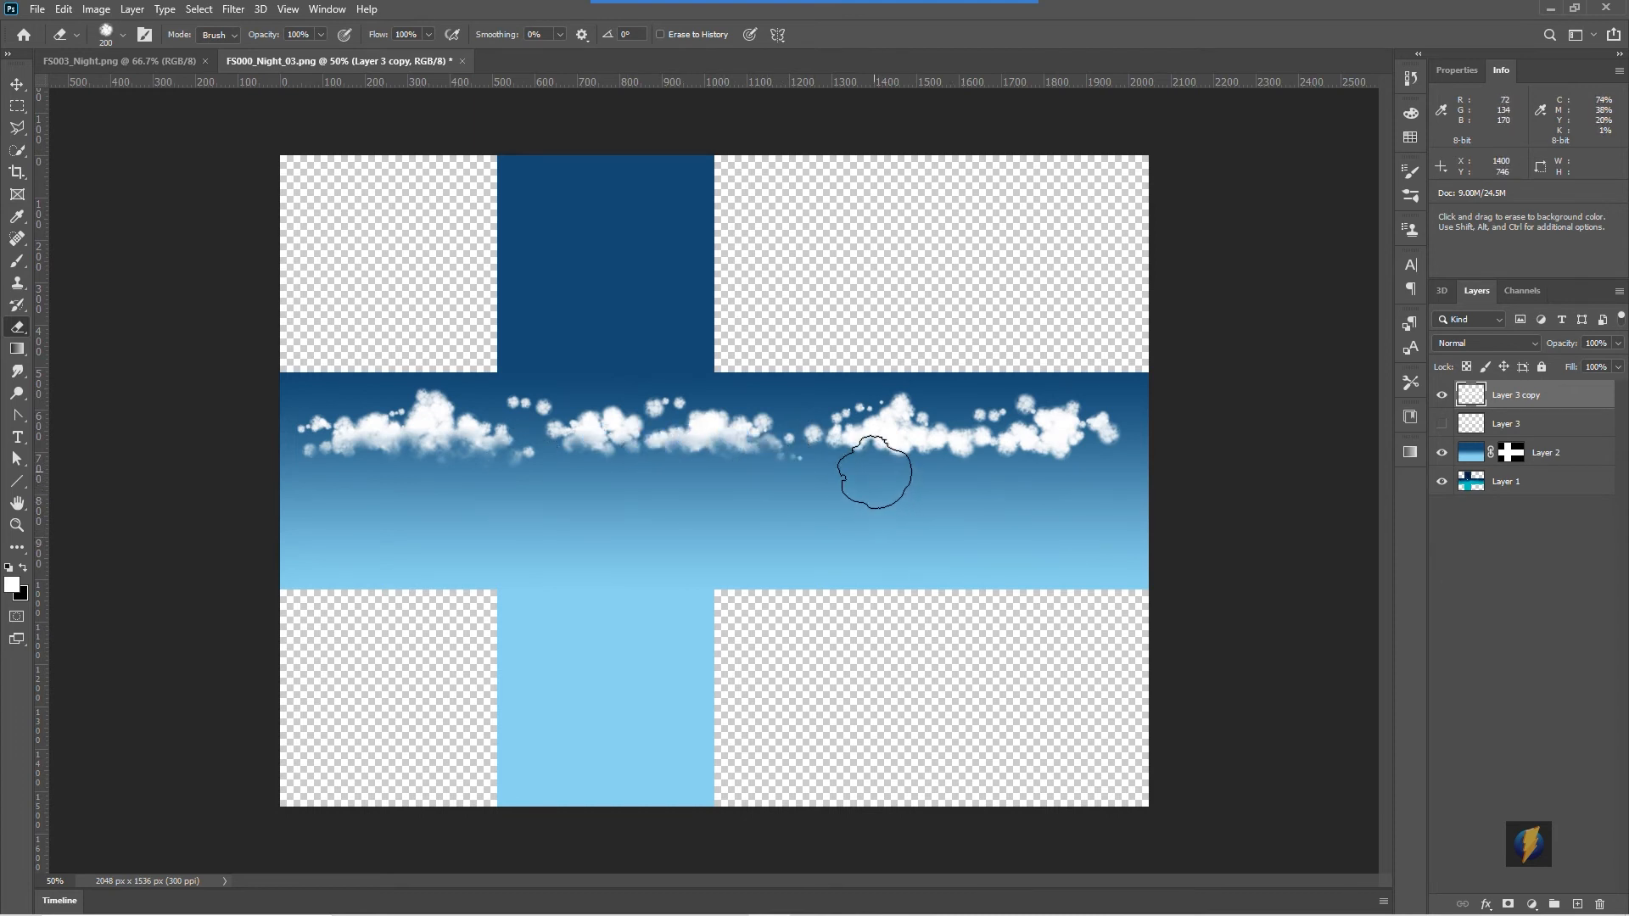
{"action": "mouse_move", "coordinate": [889, 434]}
{"action": "left_mouse_down"}
{"action": "mouse_move", "coordinate": [938, 484]}
{"action": "mouse_move", "coordinate": [973, 472]}
{"action": "mouse_move", "coordinate": [1065, 496]}
{"action": "mouse_move", "coordinate": [1009, 467]}
{"action": "mouse_move", "coordinate": [1074, 469]}
{"action": "left_mouse_up"}
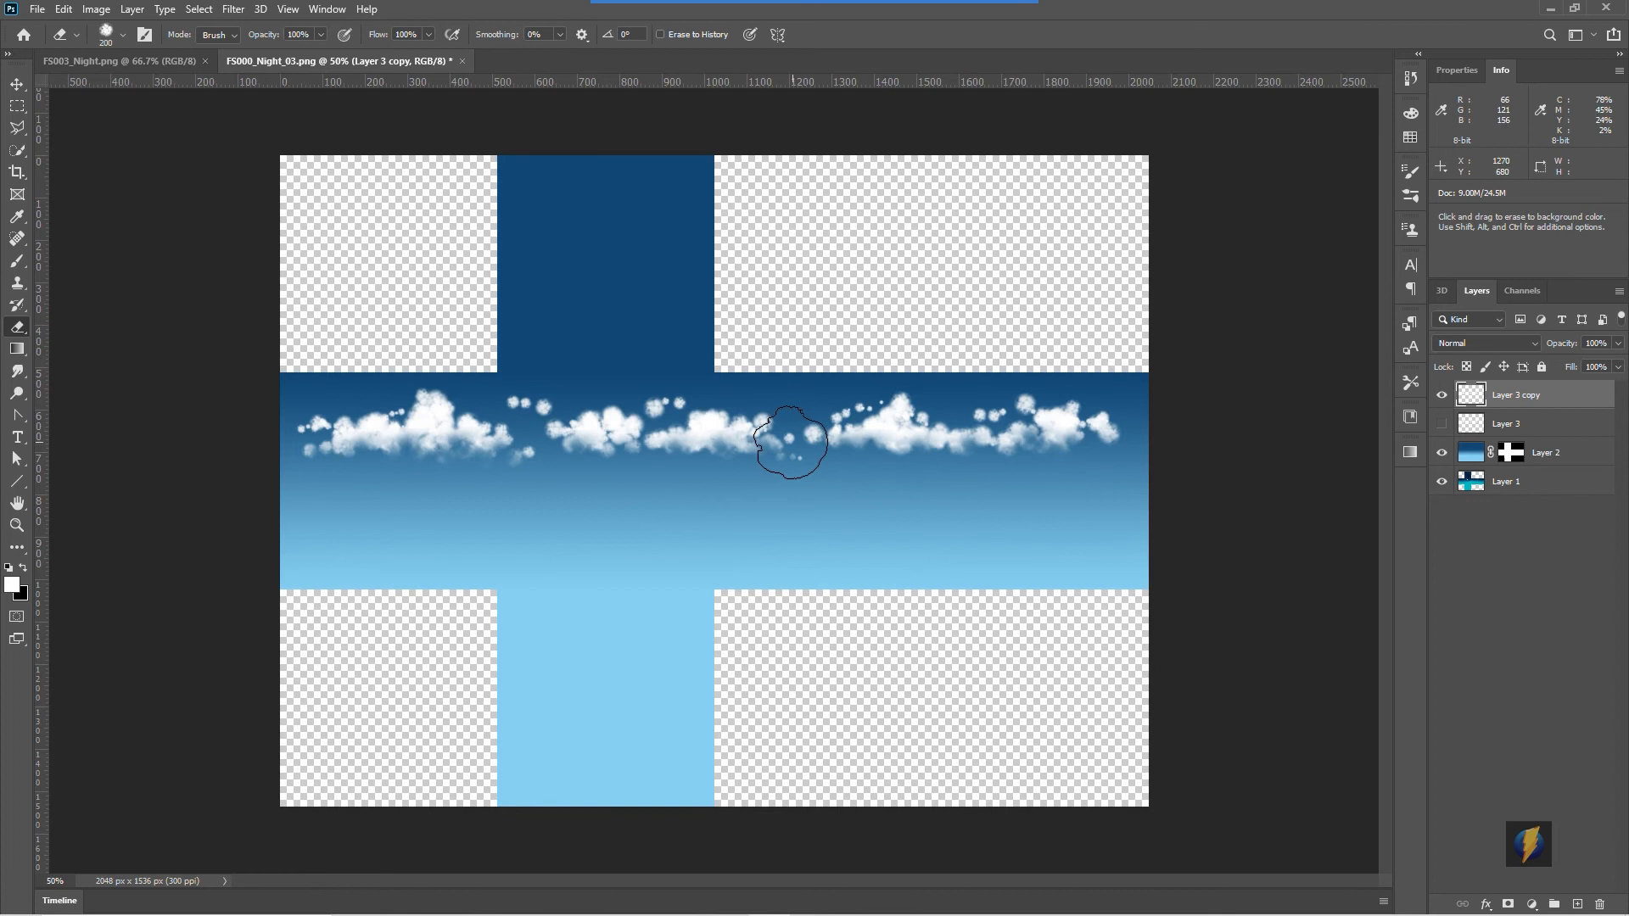
{"action": "left_click_drag", "start_coordinate": [818, 450], "coordinate": [859, 436]}
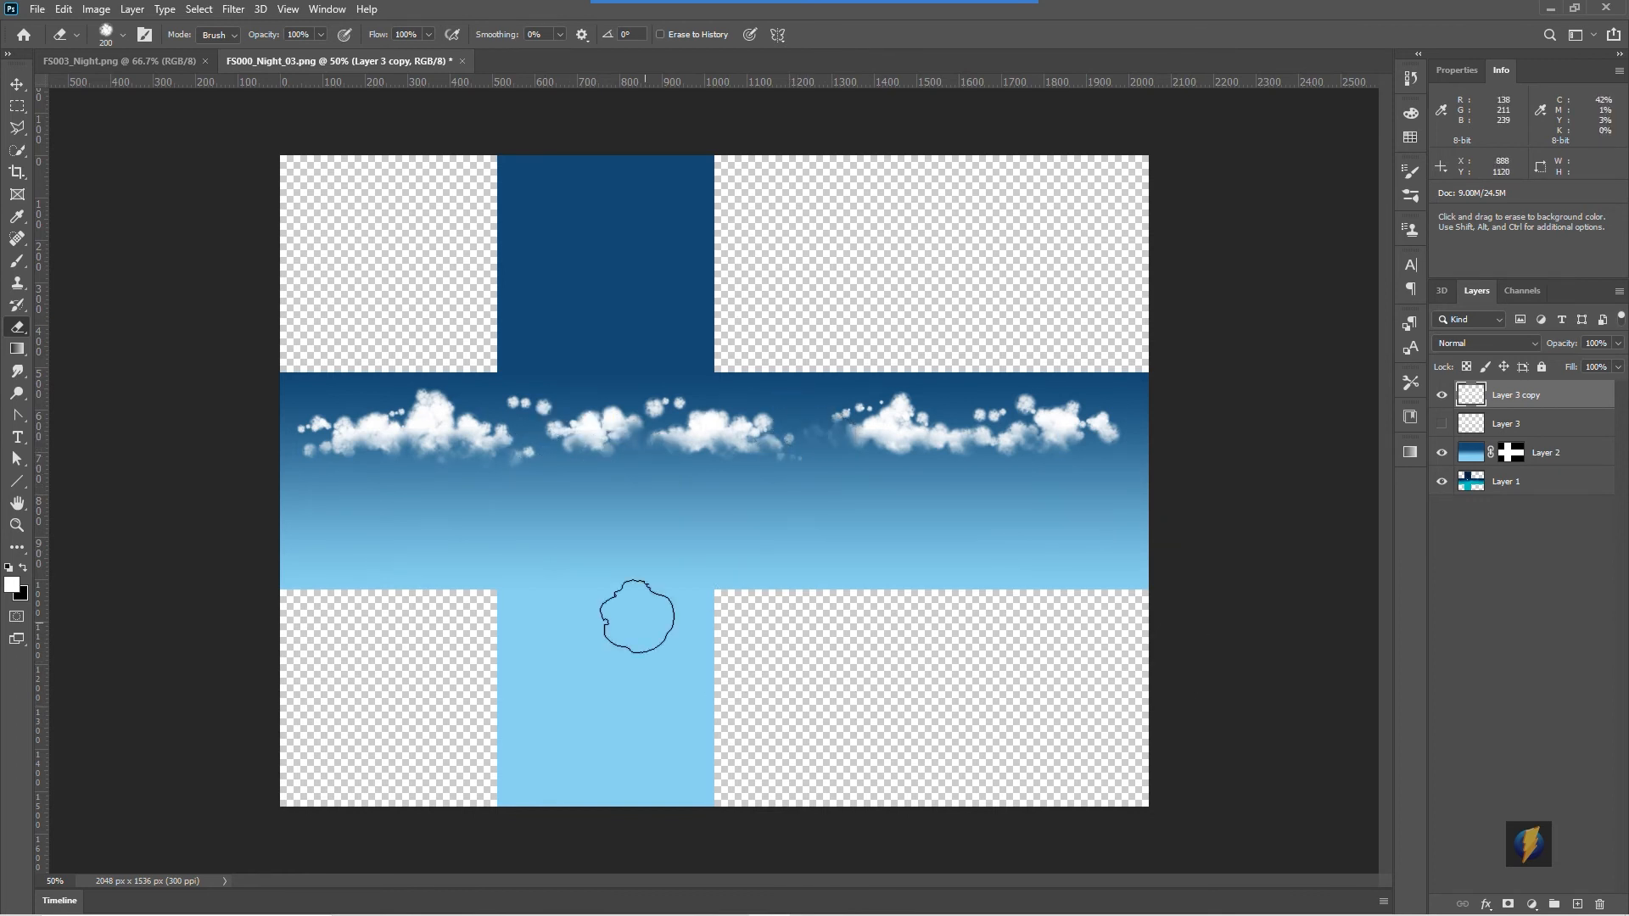
{"action": "mouse_move", "coordinate": [521, 388]}
{"action": "left_mouse_down"}
{"action": "mouse_move", "coordinate": [629, 348]}
{"action": "mouse_move", "coordinate": [713, 349]}
{"action": "mouse_move", "coordinate": [662, 378]}
{"action": "left_mouse_up"}
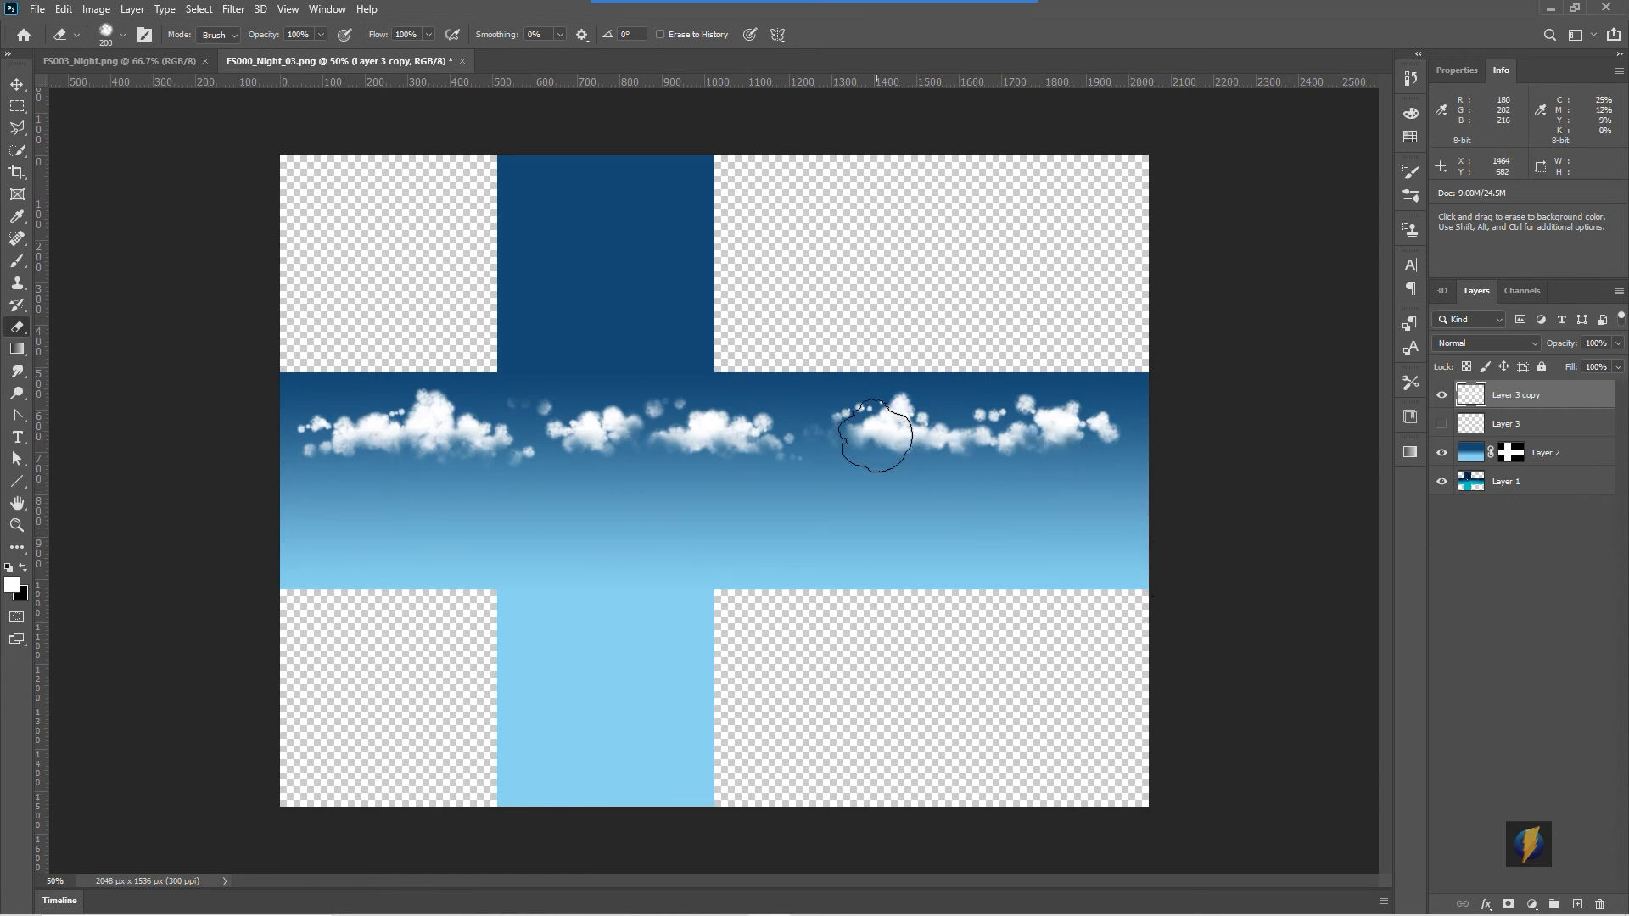
{"action": "left_click", "coordinate": [856, 395]}
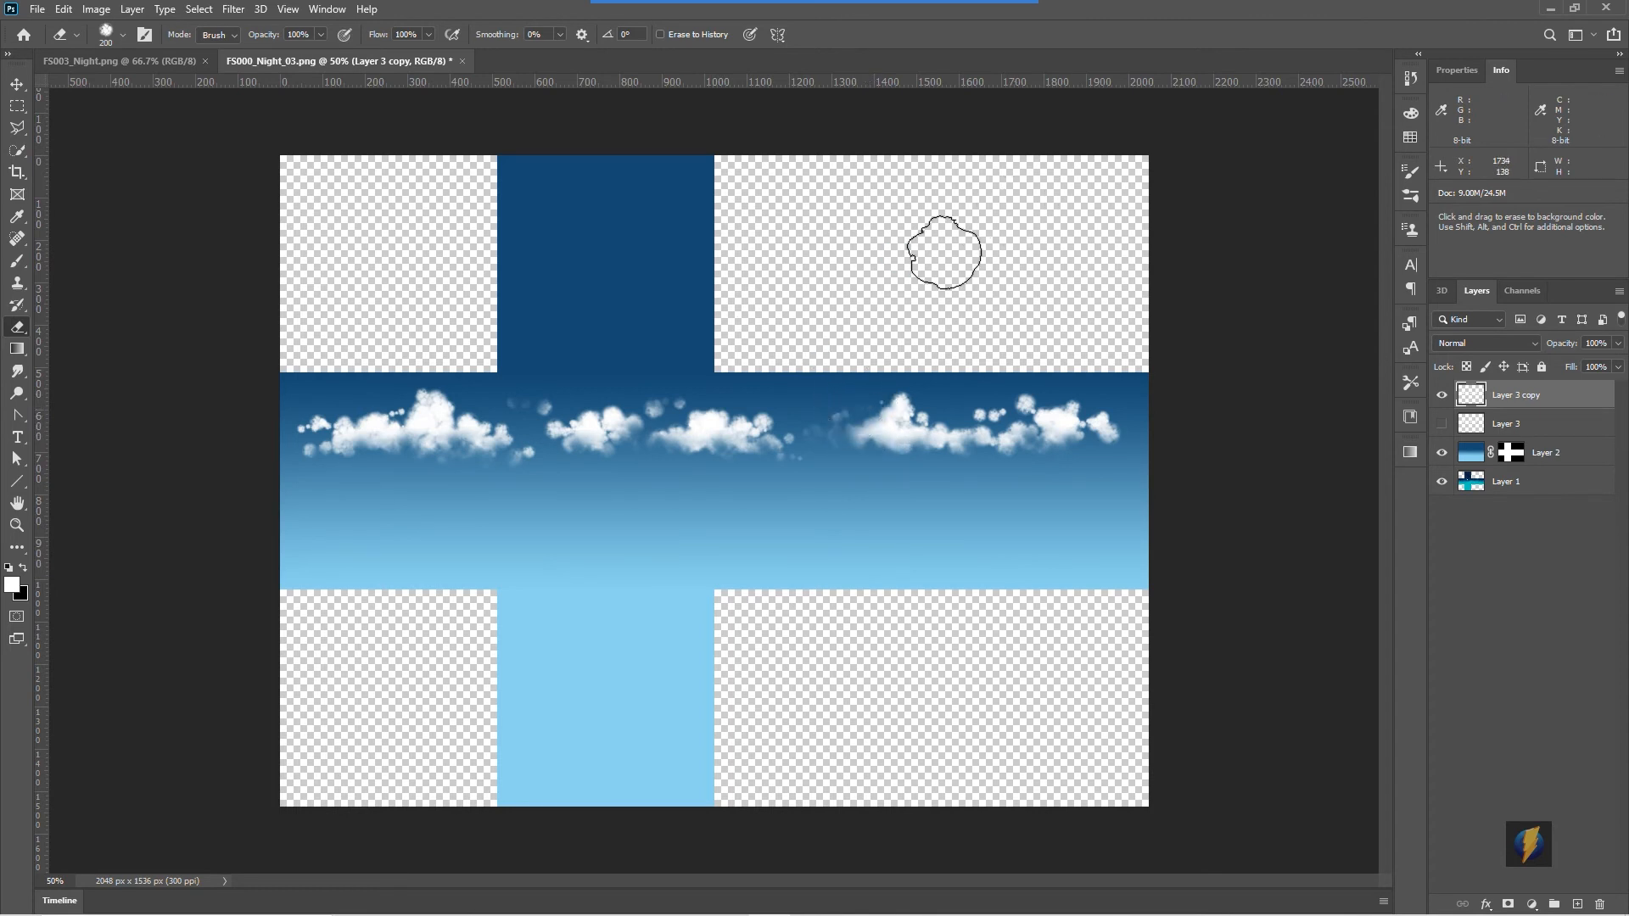
{"action": "mouse_move", "coordinate": [994, 34]}
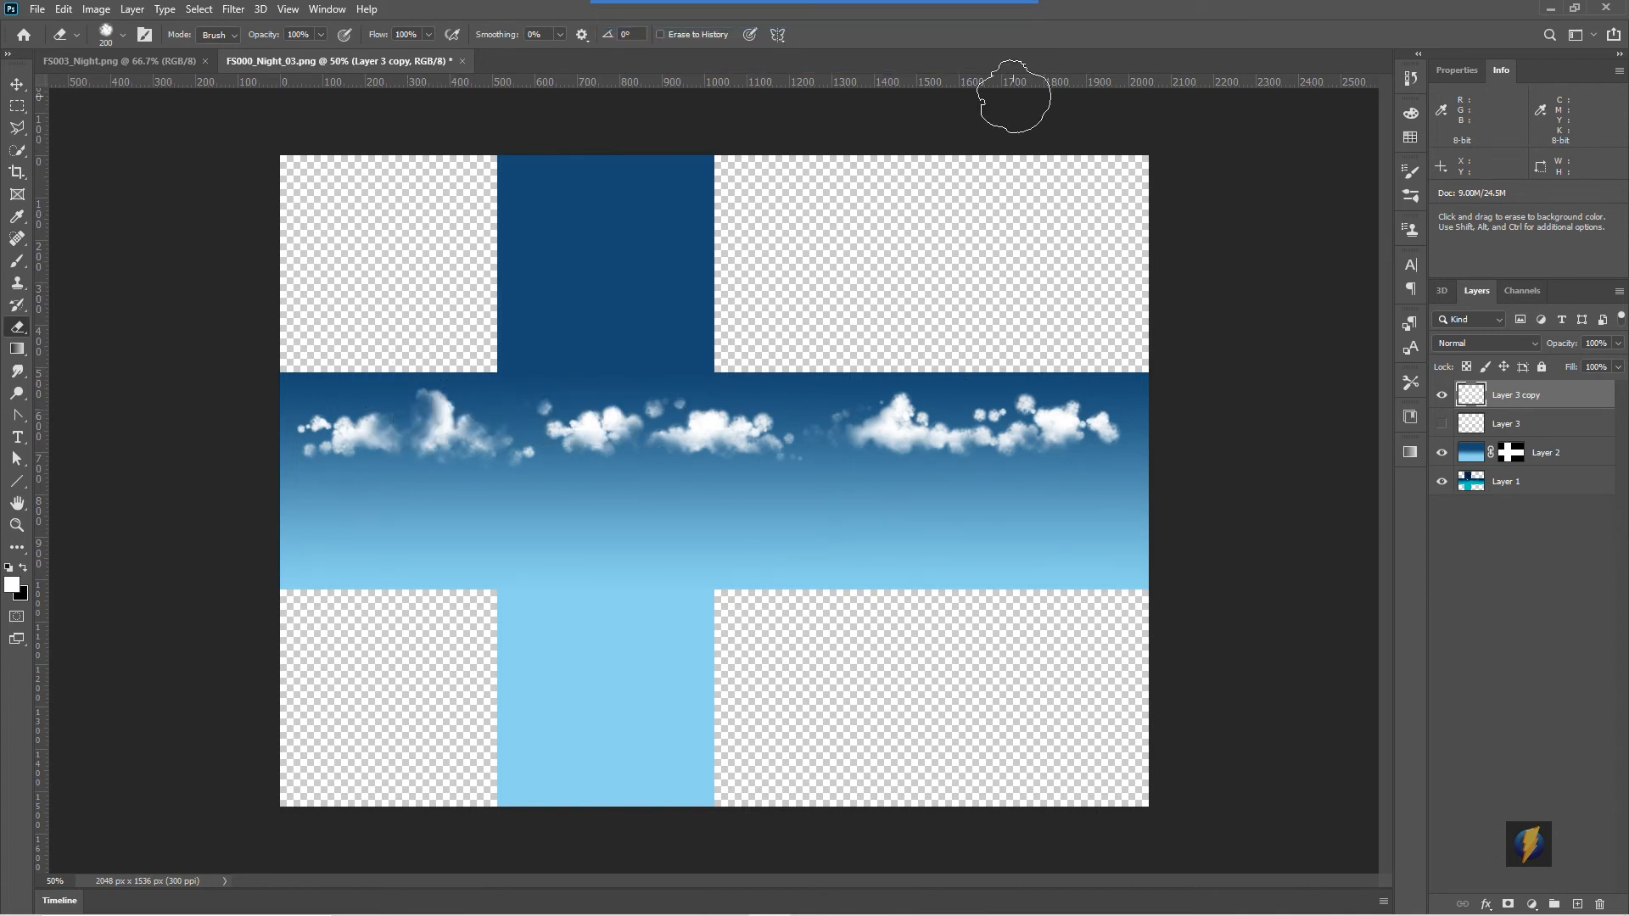
{"action": "key", "text": "ctrl+z"}
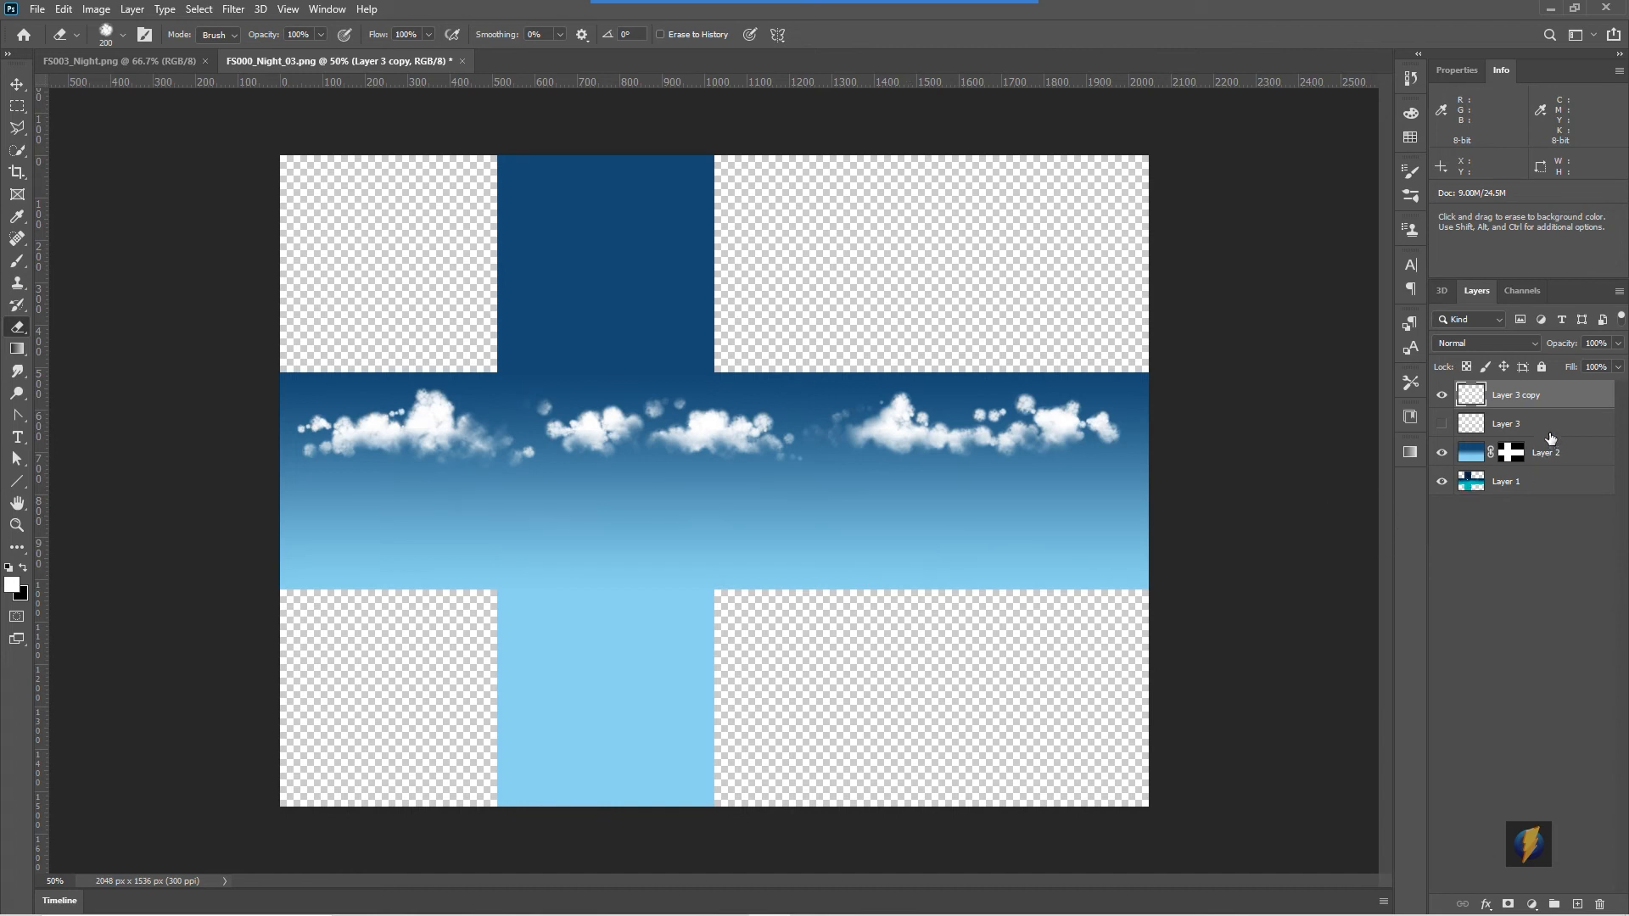
- Select all the layers and merge them into one
{"action": "left_click", "coordinate": [1540, 484], "text": "shift"}
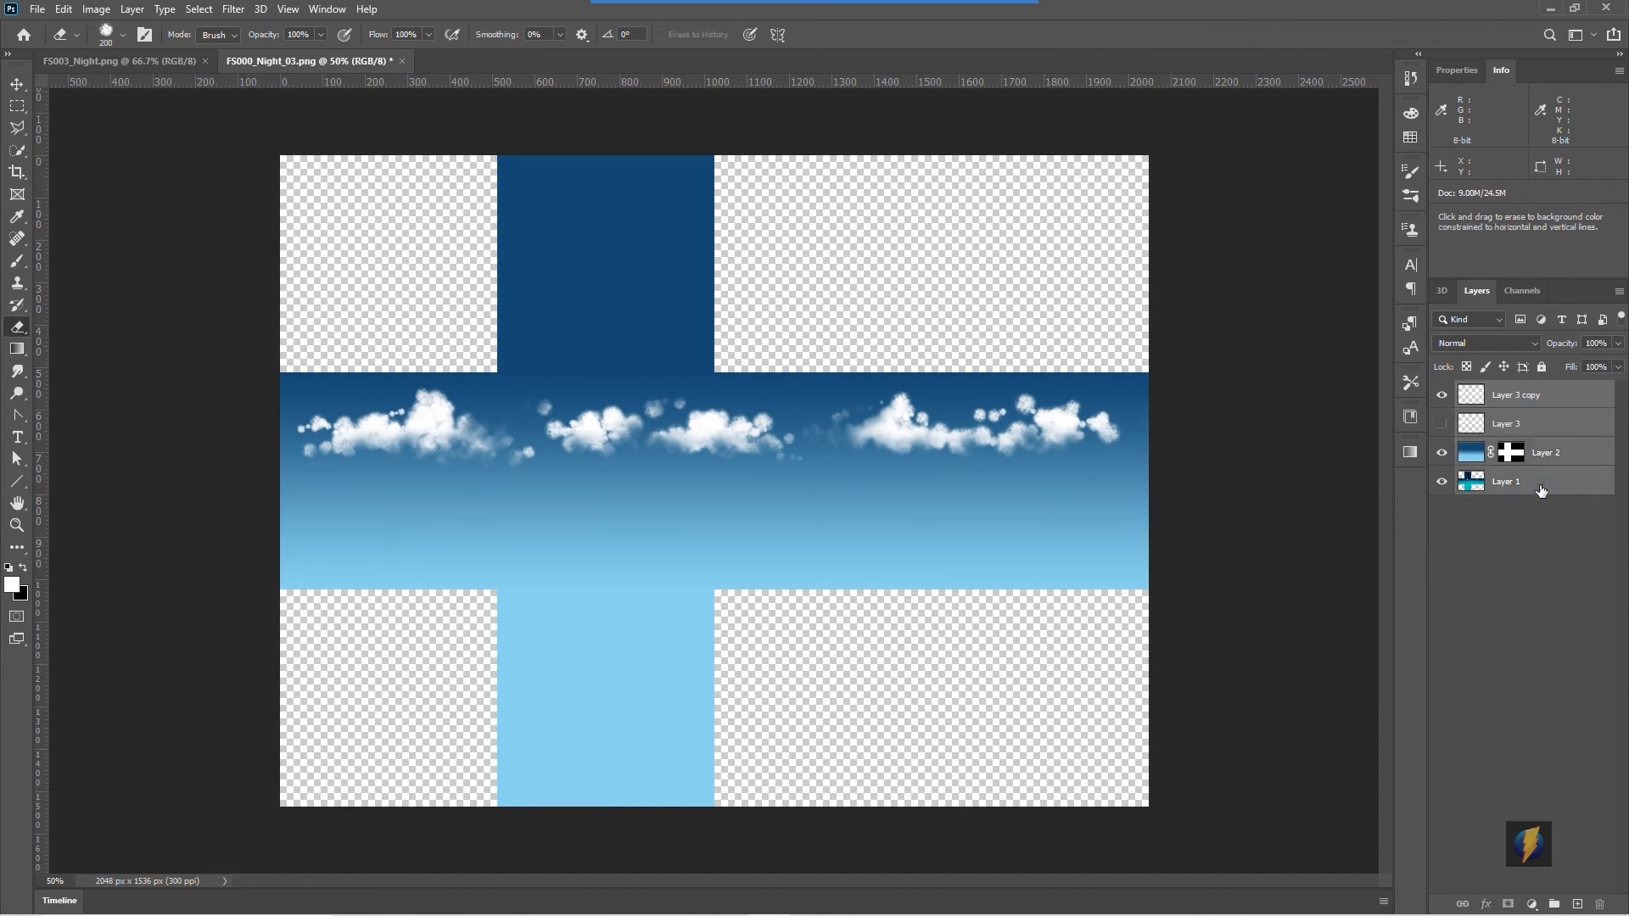
{"action": "left_click", "coordinate": [133, 10]}
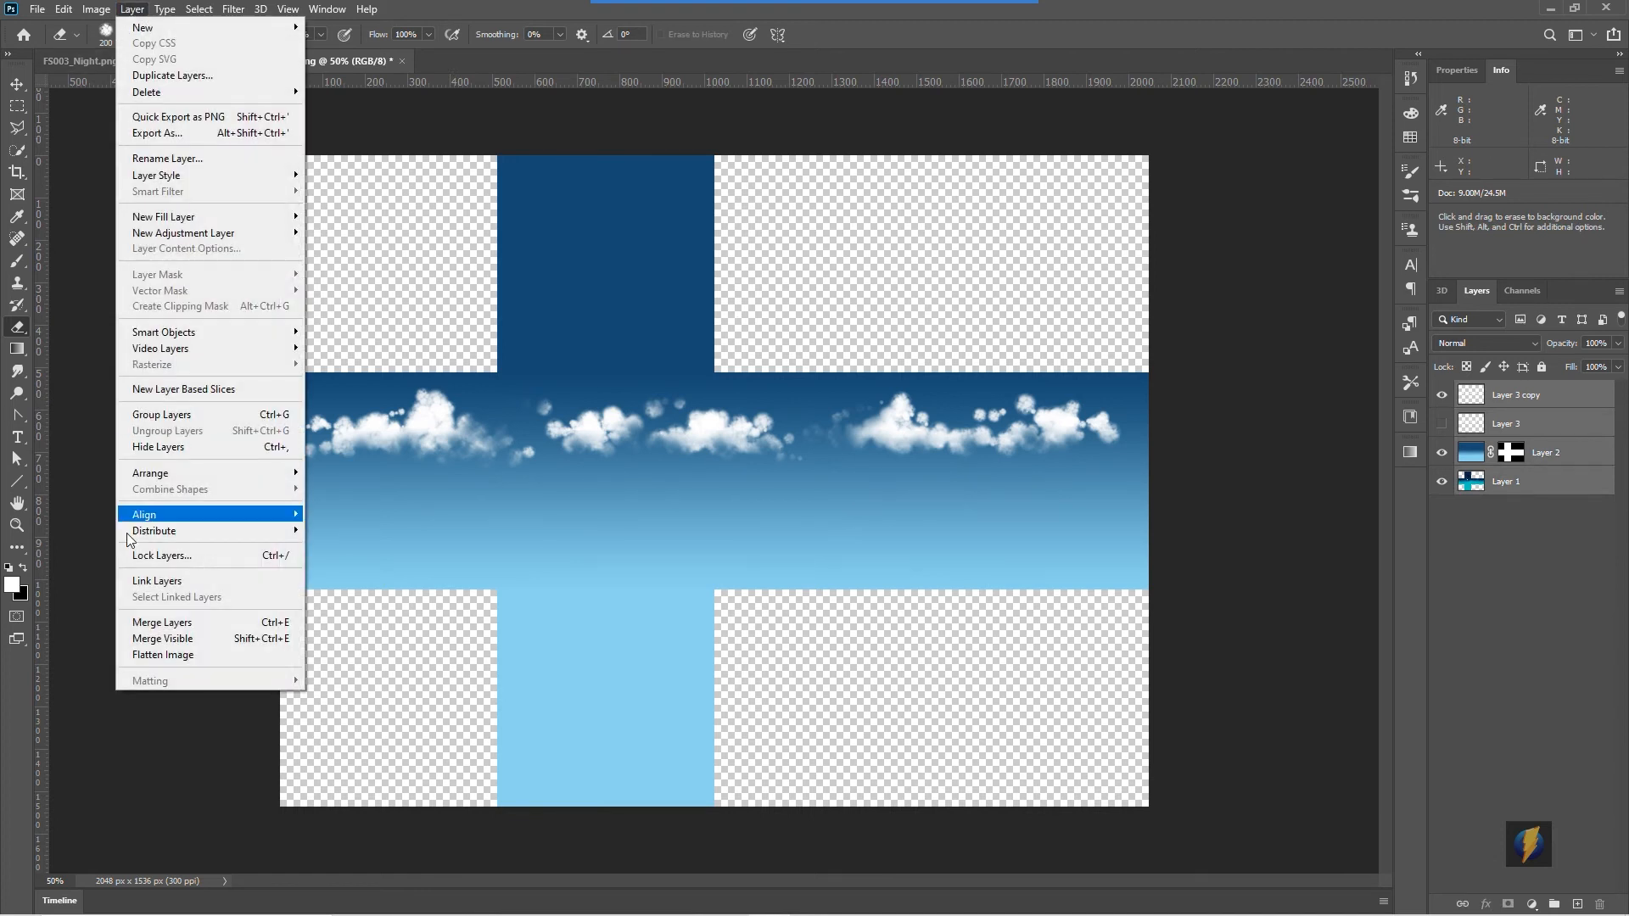
{"action": "left_click", "coordinate": [149, 623]}
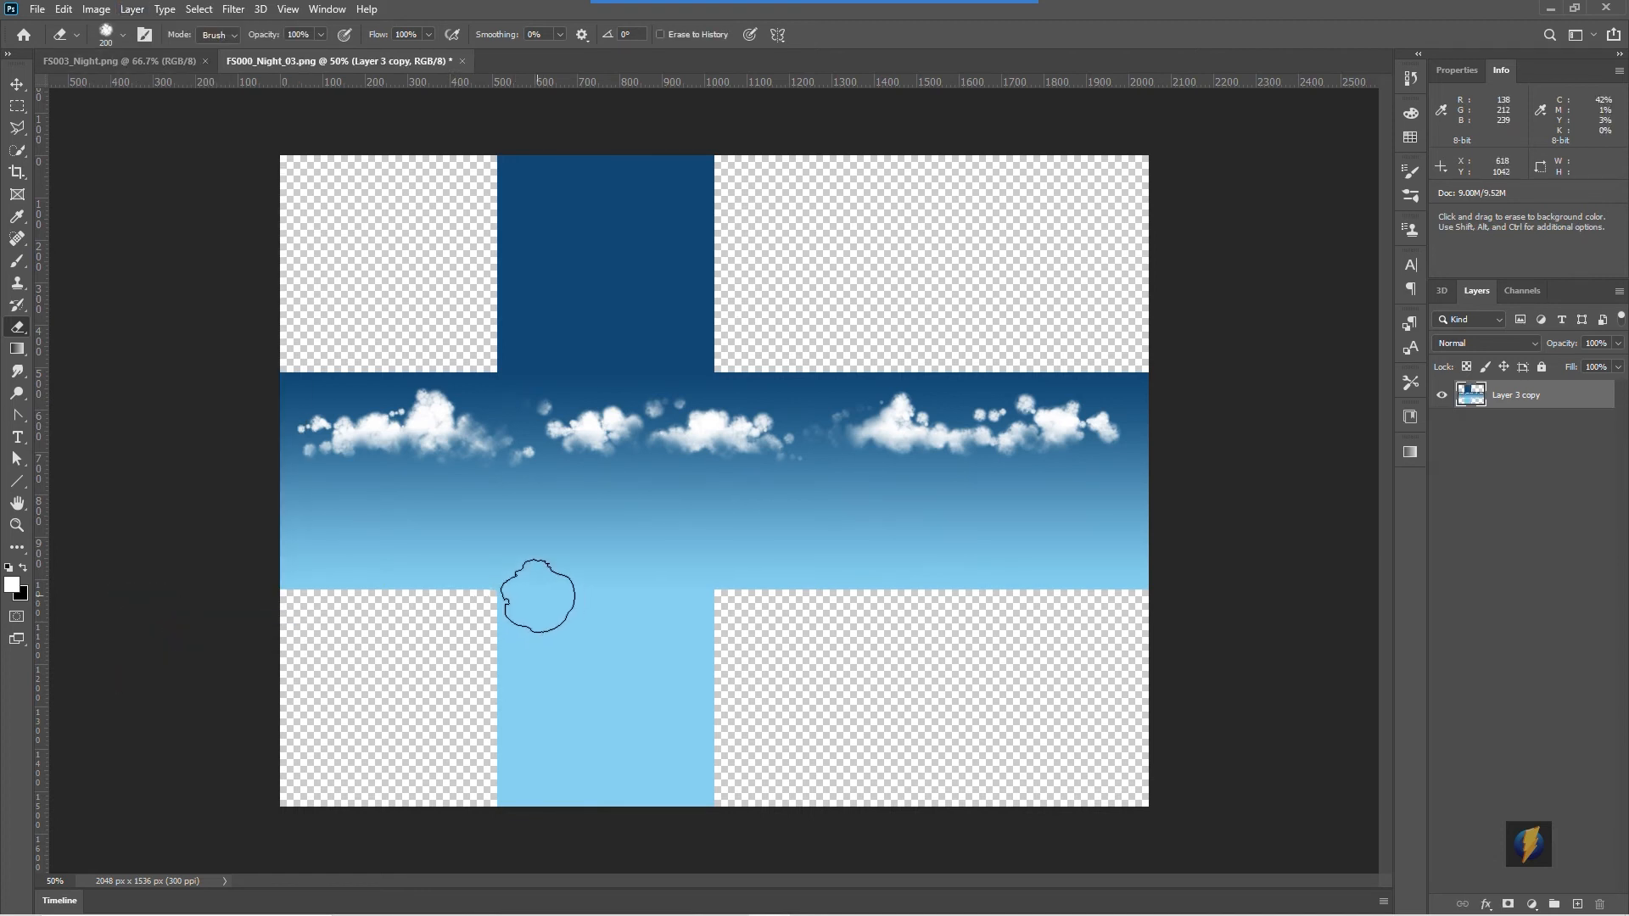
- Save the image as a PNG copy named MyExampleSky in the Classic skybox materials folder
{"action": "left_click", "coordinate": [39, 10]}
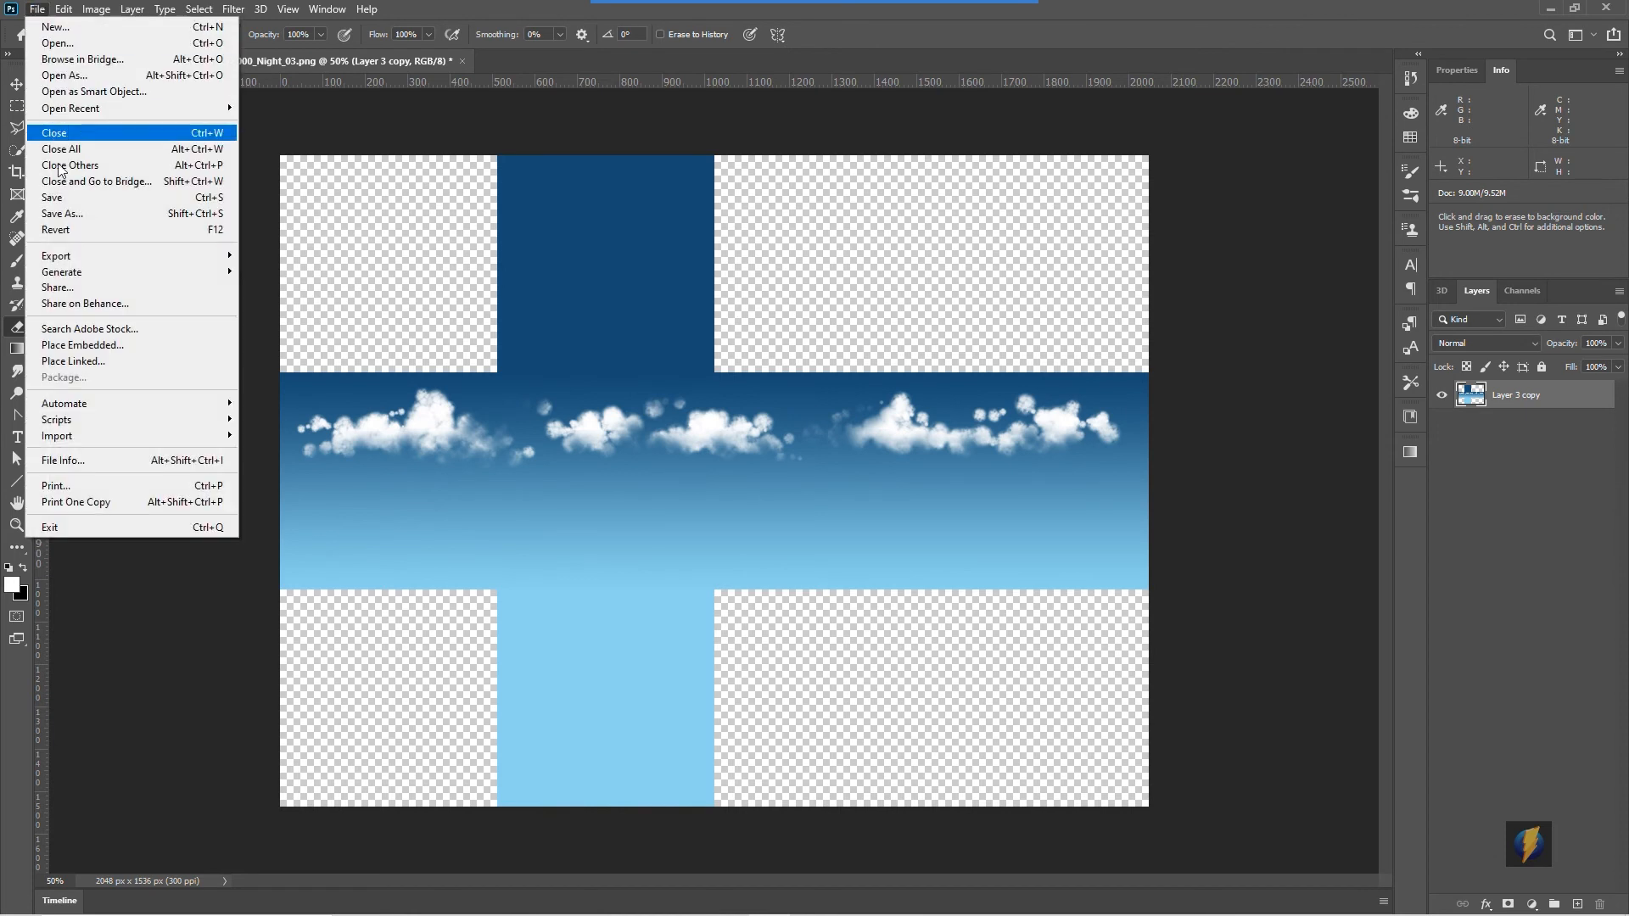
{"action": "left_click", "coordinate": [70, 214]}
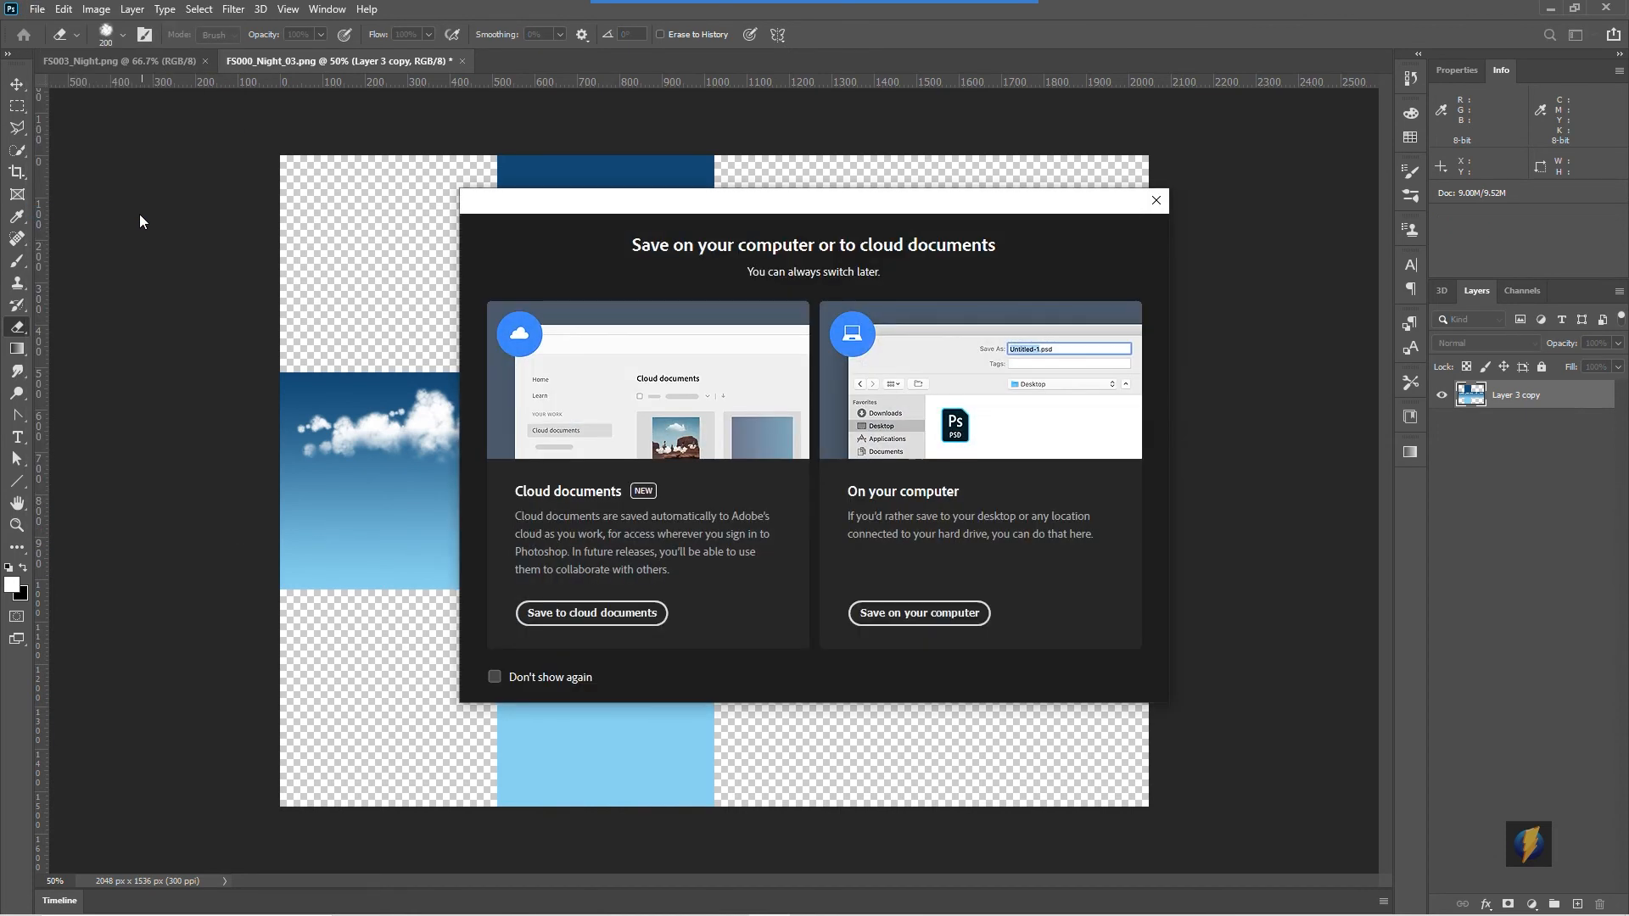
{"action": "left_click", "coordinate": [893, 614]}
{"action": "left_click", "coordinate": [752, 546]}
{"action": "double_click", "coordinate": [751, 547]}
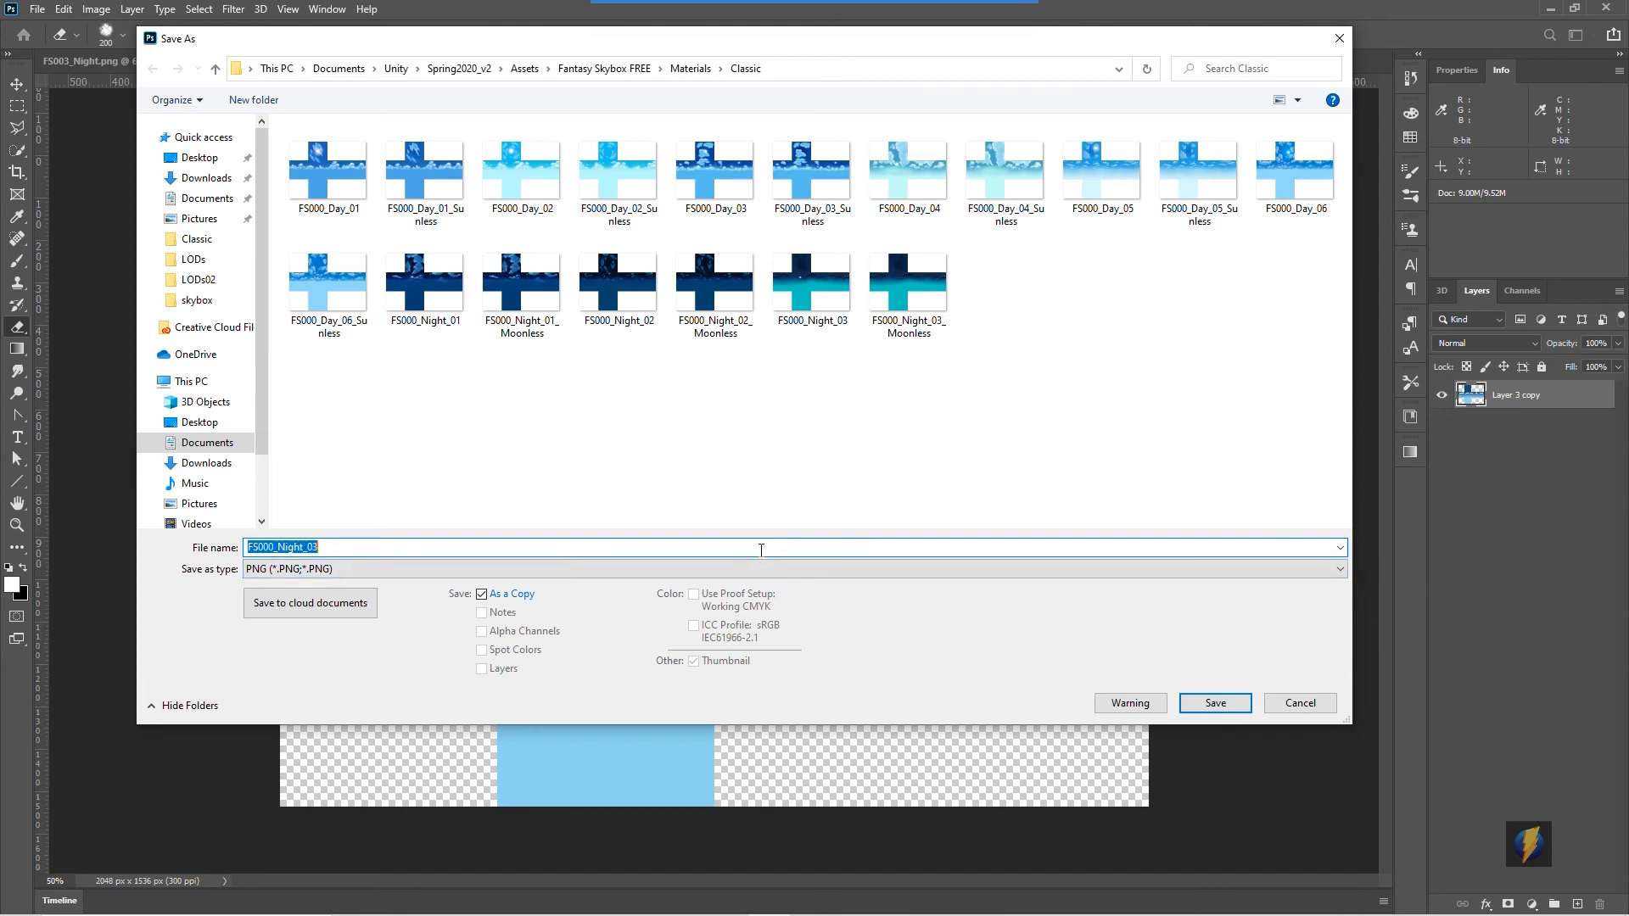
{"action": "type", "text": "MyExample"}
{"action": "type", "text": "Skybox"}
{"action": "left_click", "coordinate": [1216, 702]}
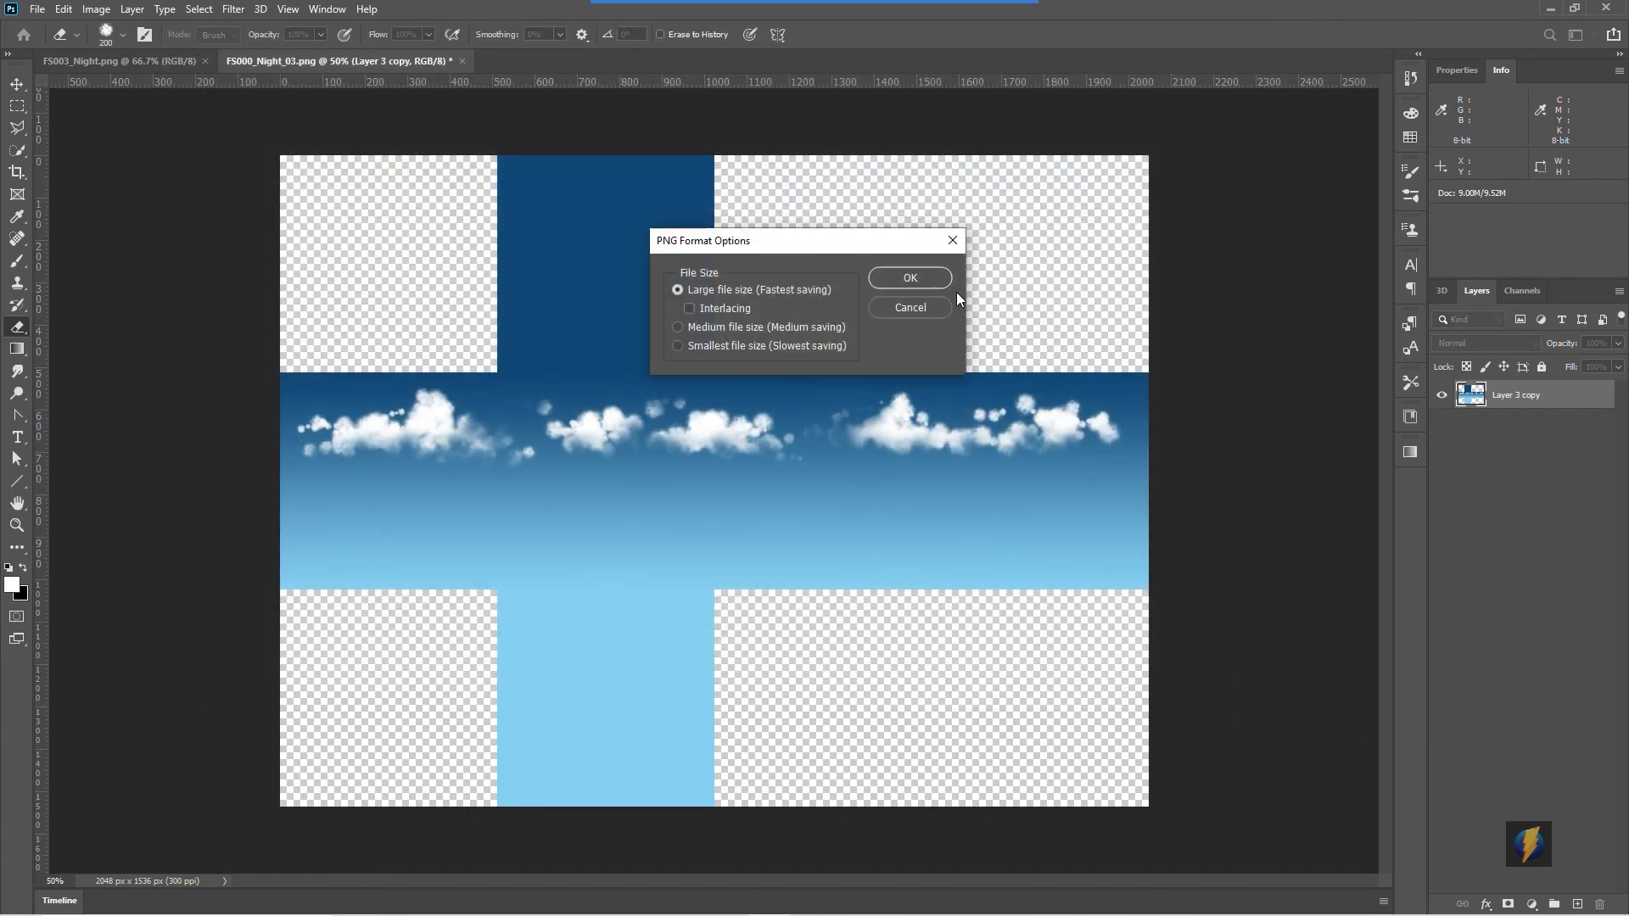
{"action": "left_click", "coordinate": [938, 280]}
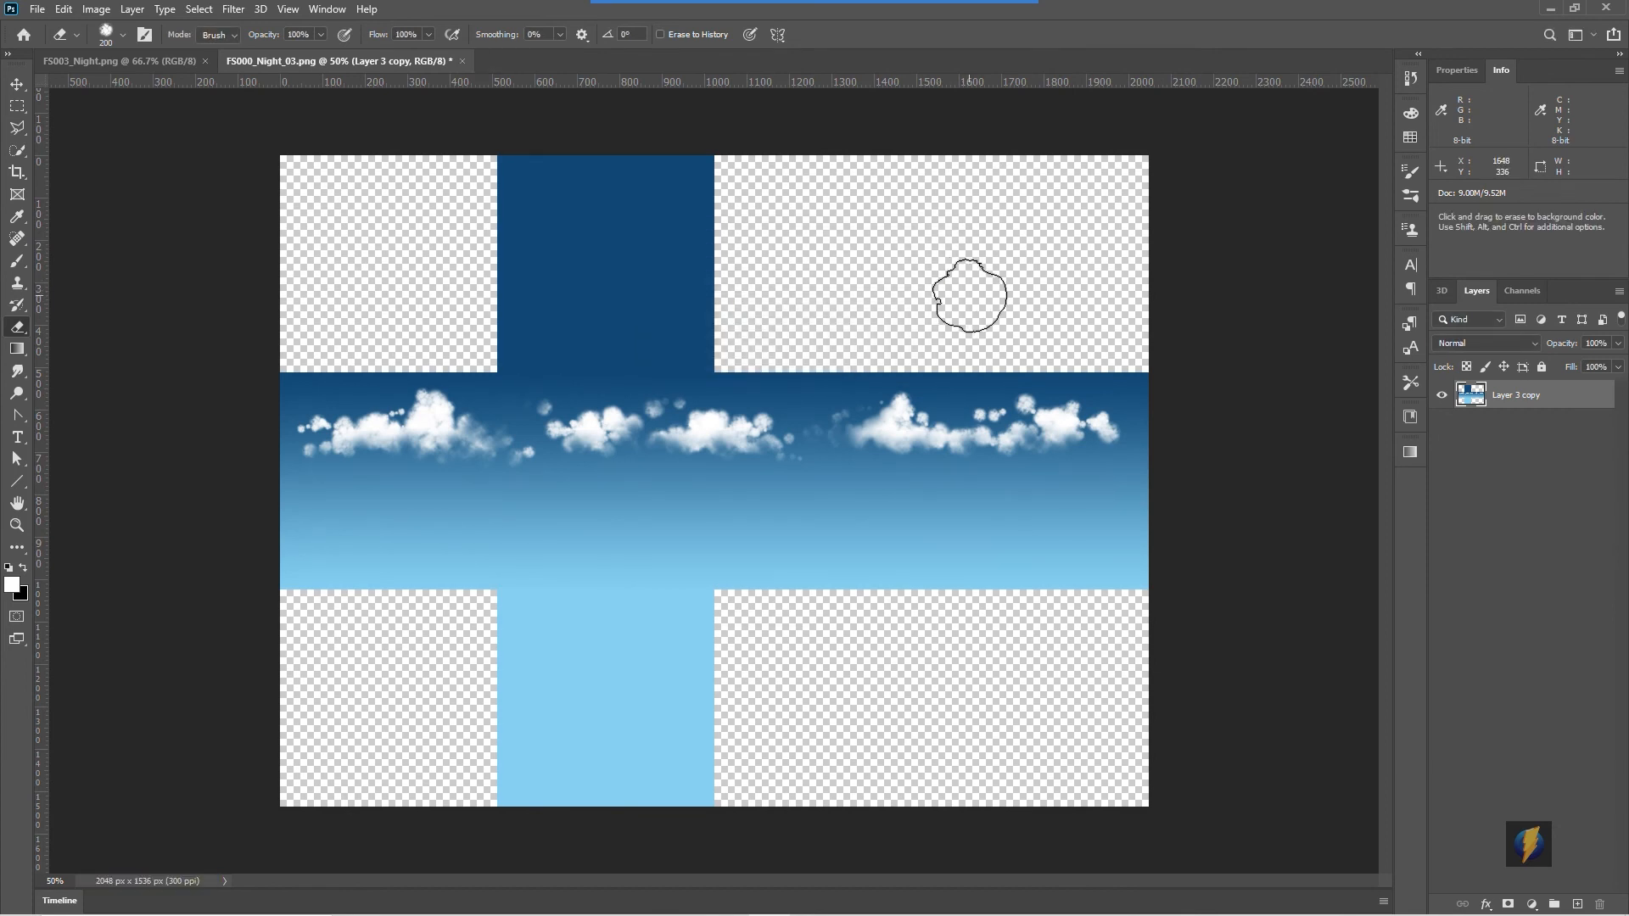
- Switch to Unity and set the MyExampleSkybox texture's shape to Cube with Alpha Is Transparency, applying the import settings
{"action": "key", "text": "alt+Tab"}
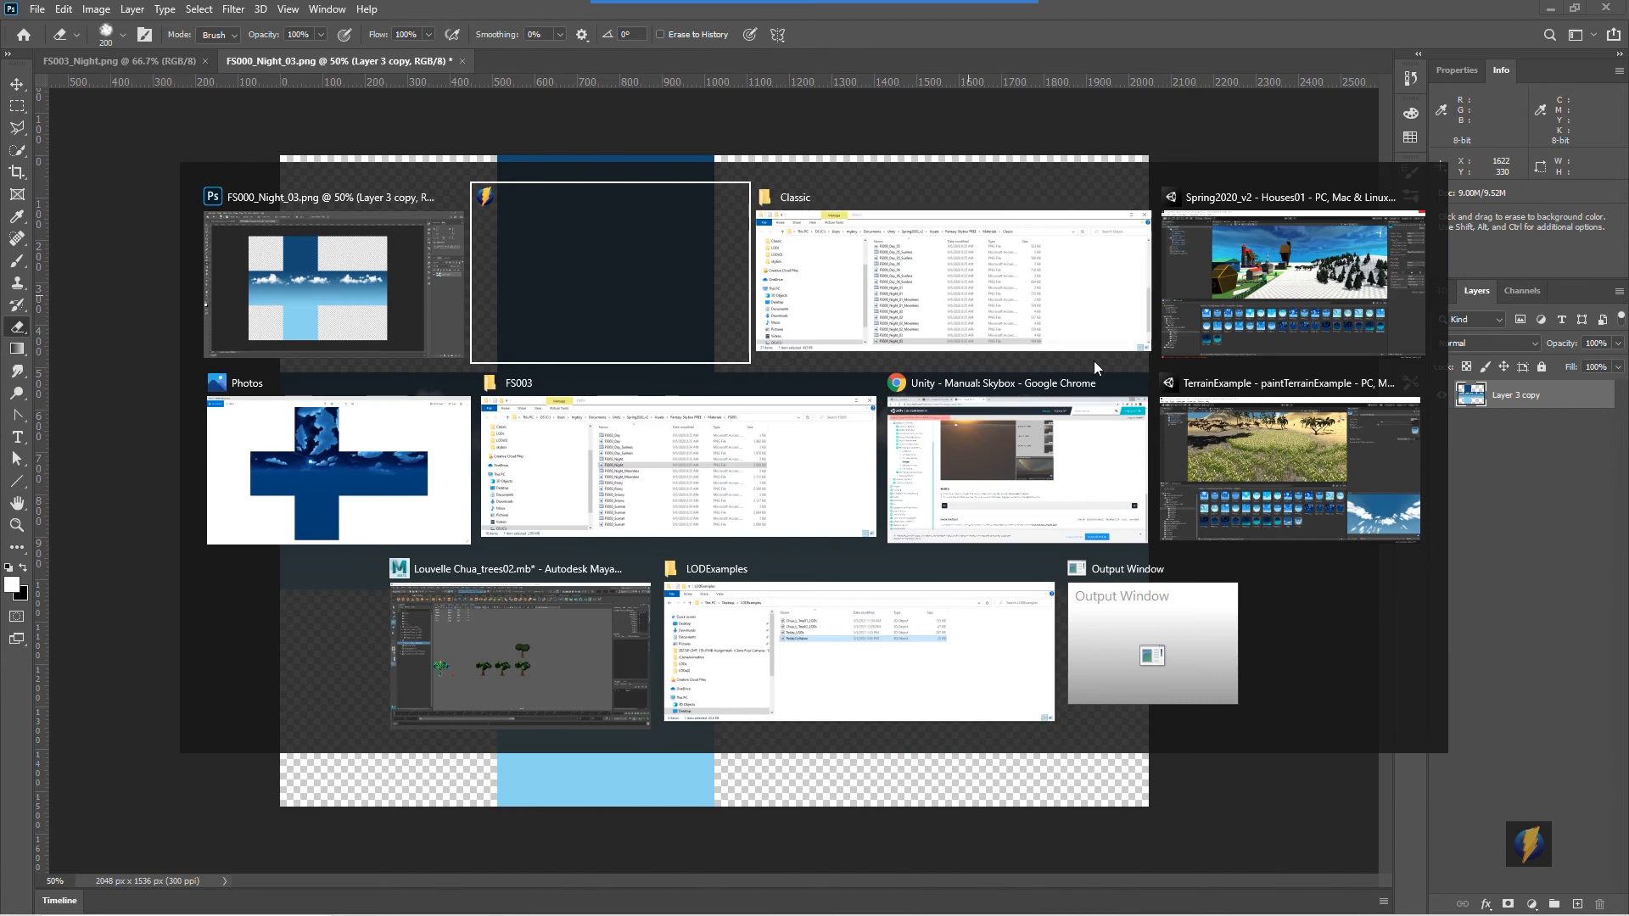
{"action": "left_click", "coordinate": [1295, 266]}
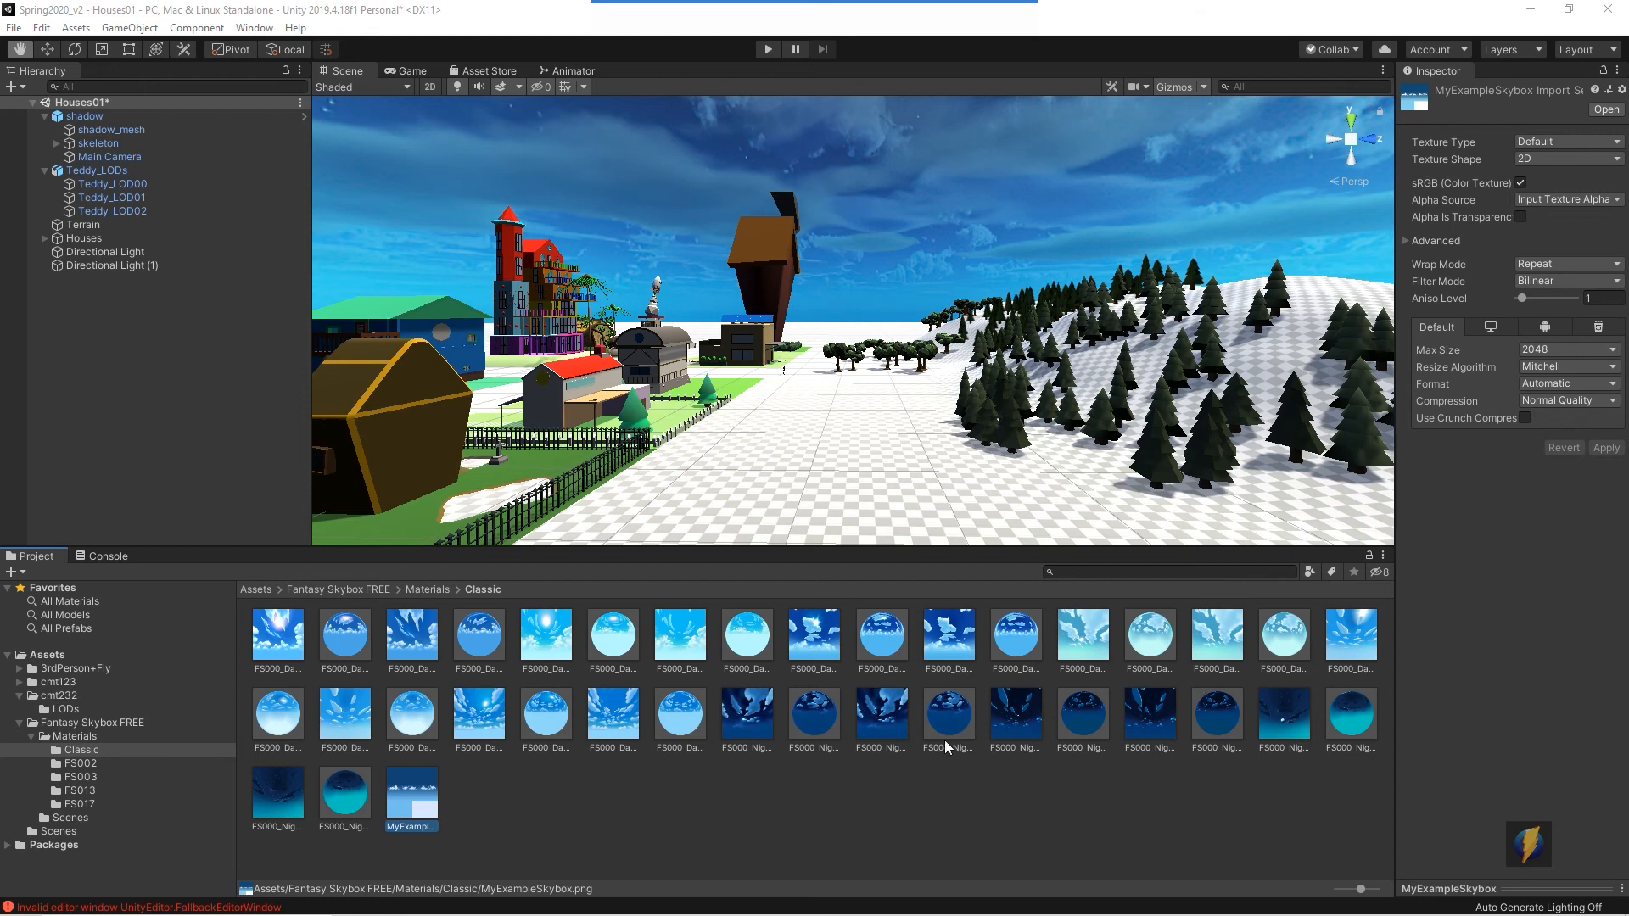
{"action": "left_click", "coordinate": [413, 800]}
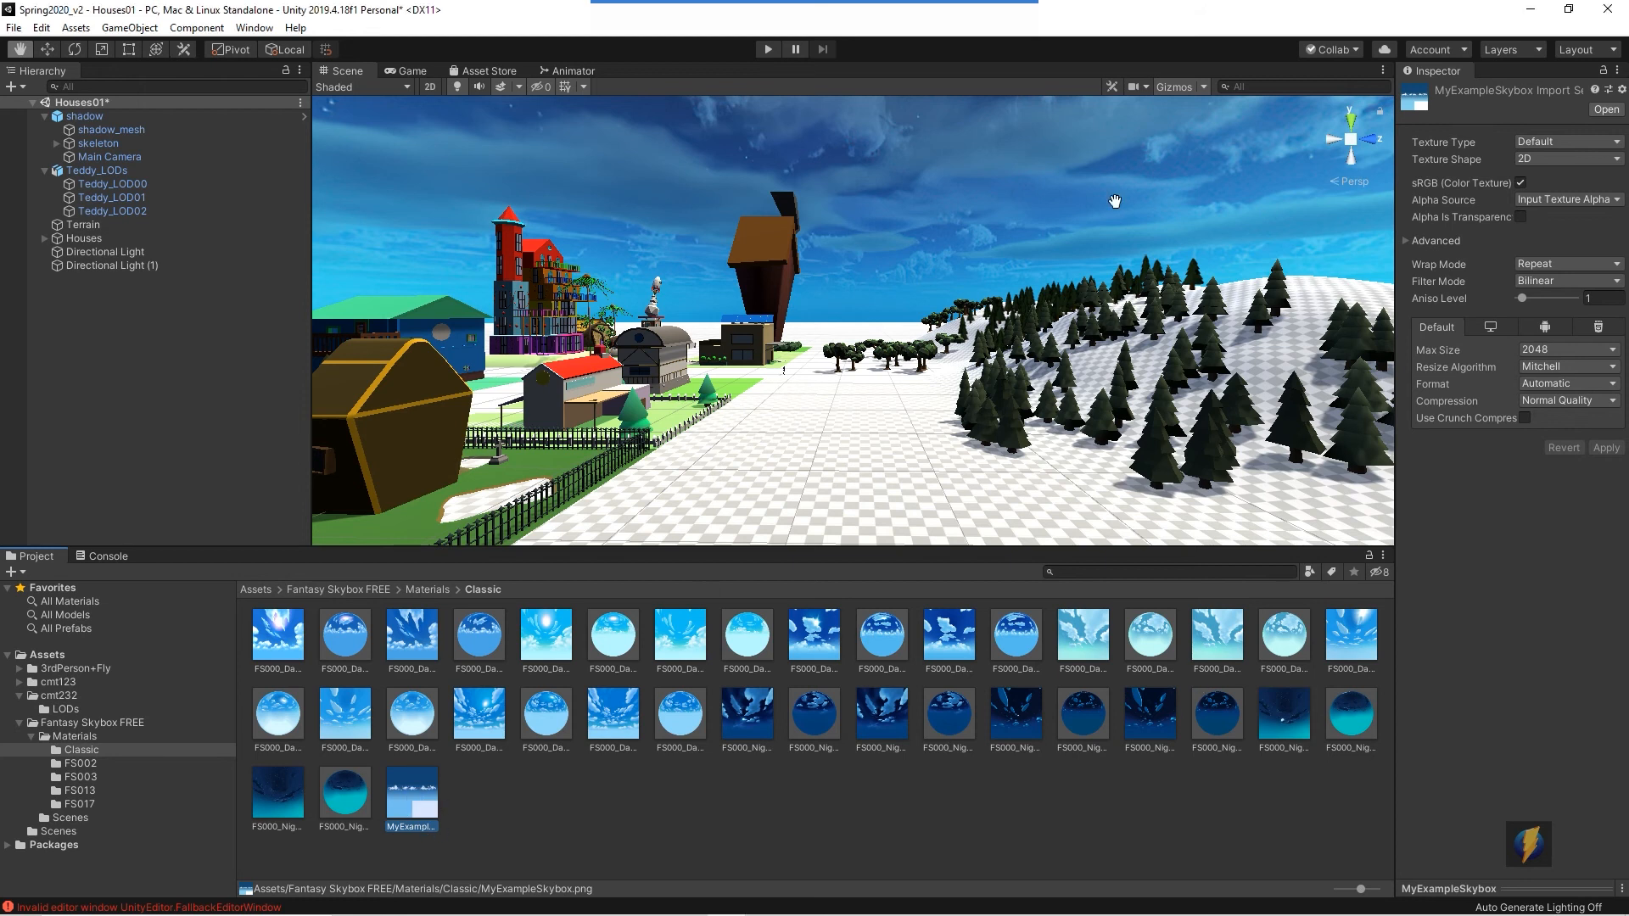
{"action": "left_click_drag", "start_coordinate": [1396, 215], "coordinate": [1302, 214]}
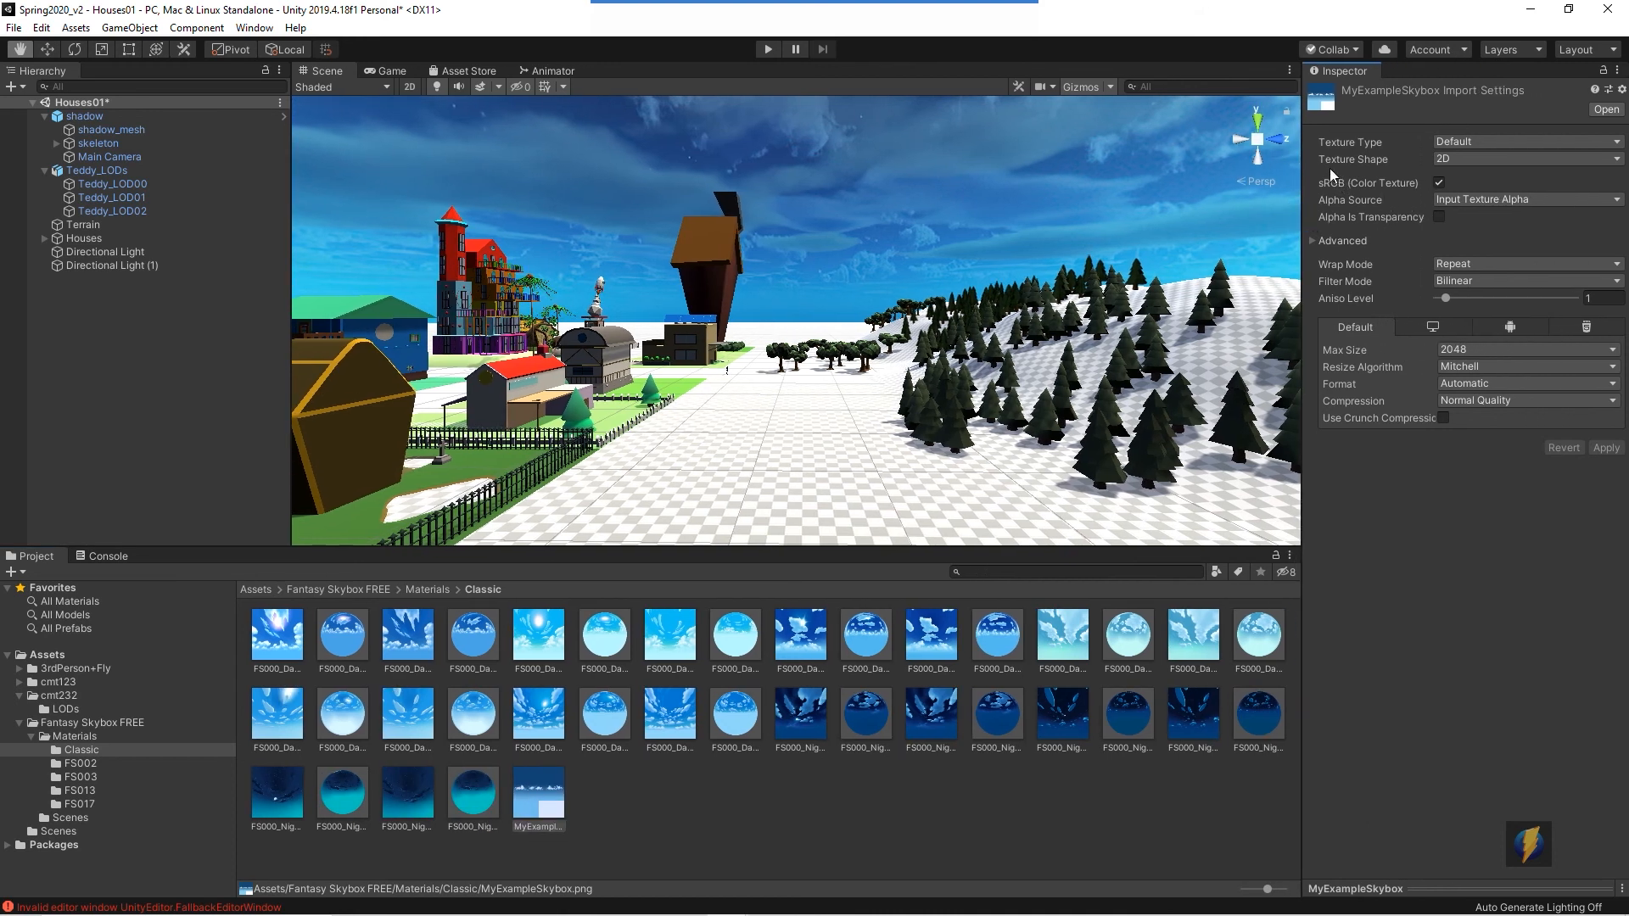
{"action": "left_click", "coordinate": [1610, 161]}
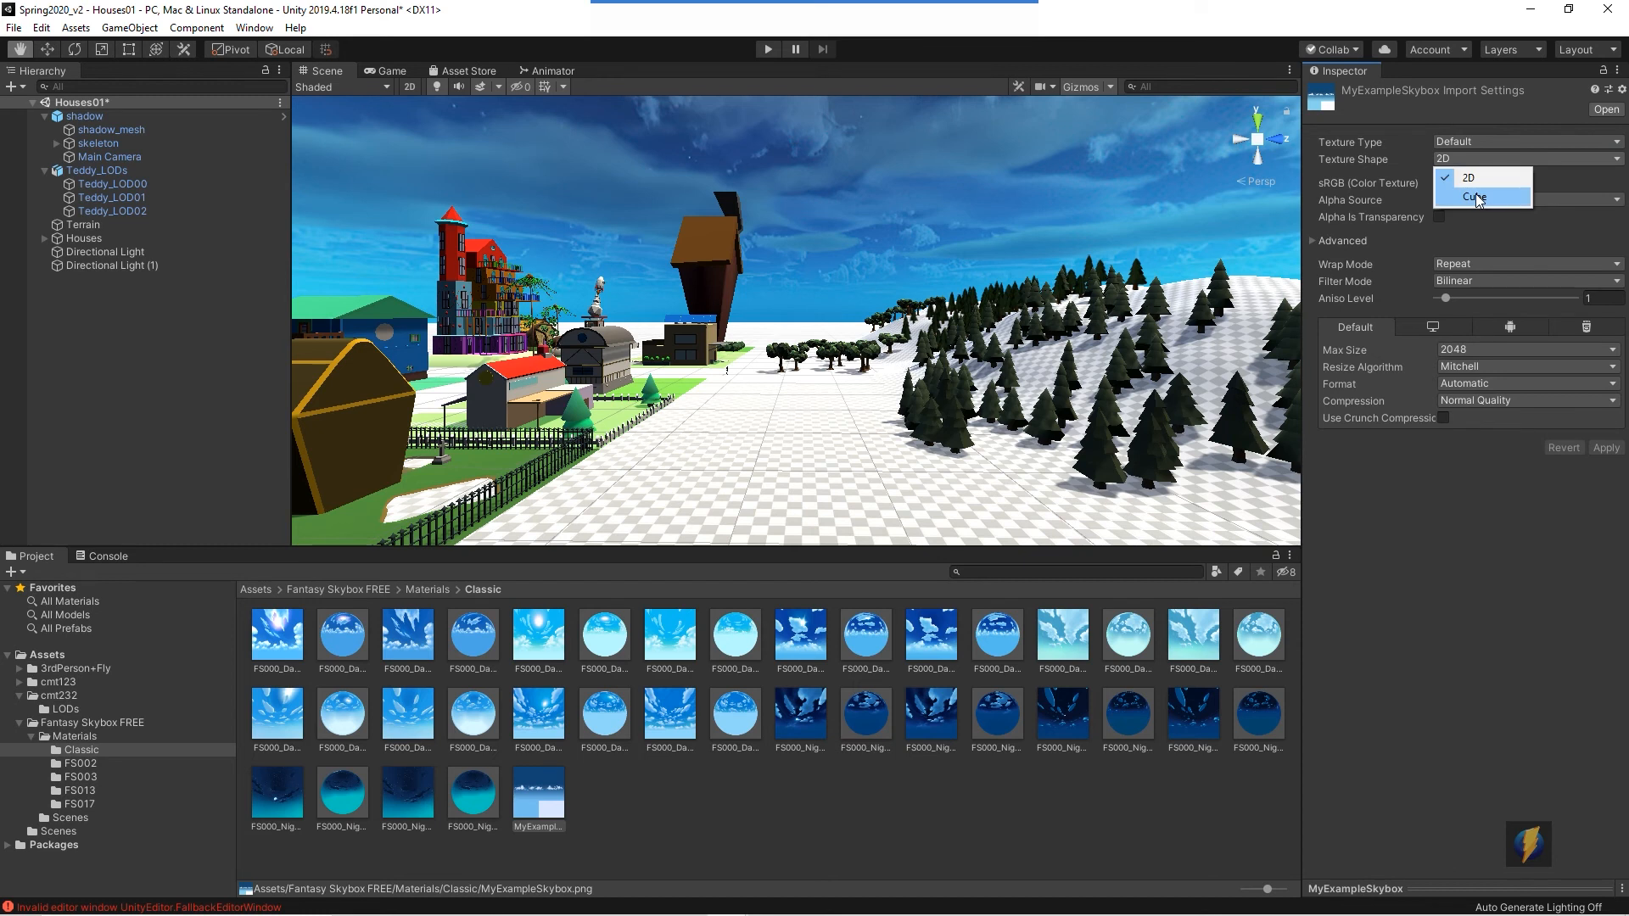
{"action": "left_click", "coordinate": [1476, 197]}
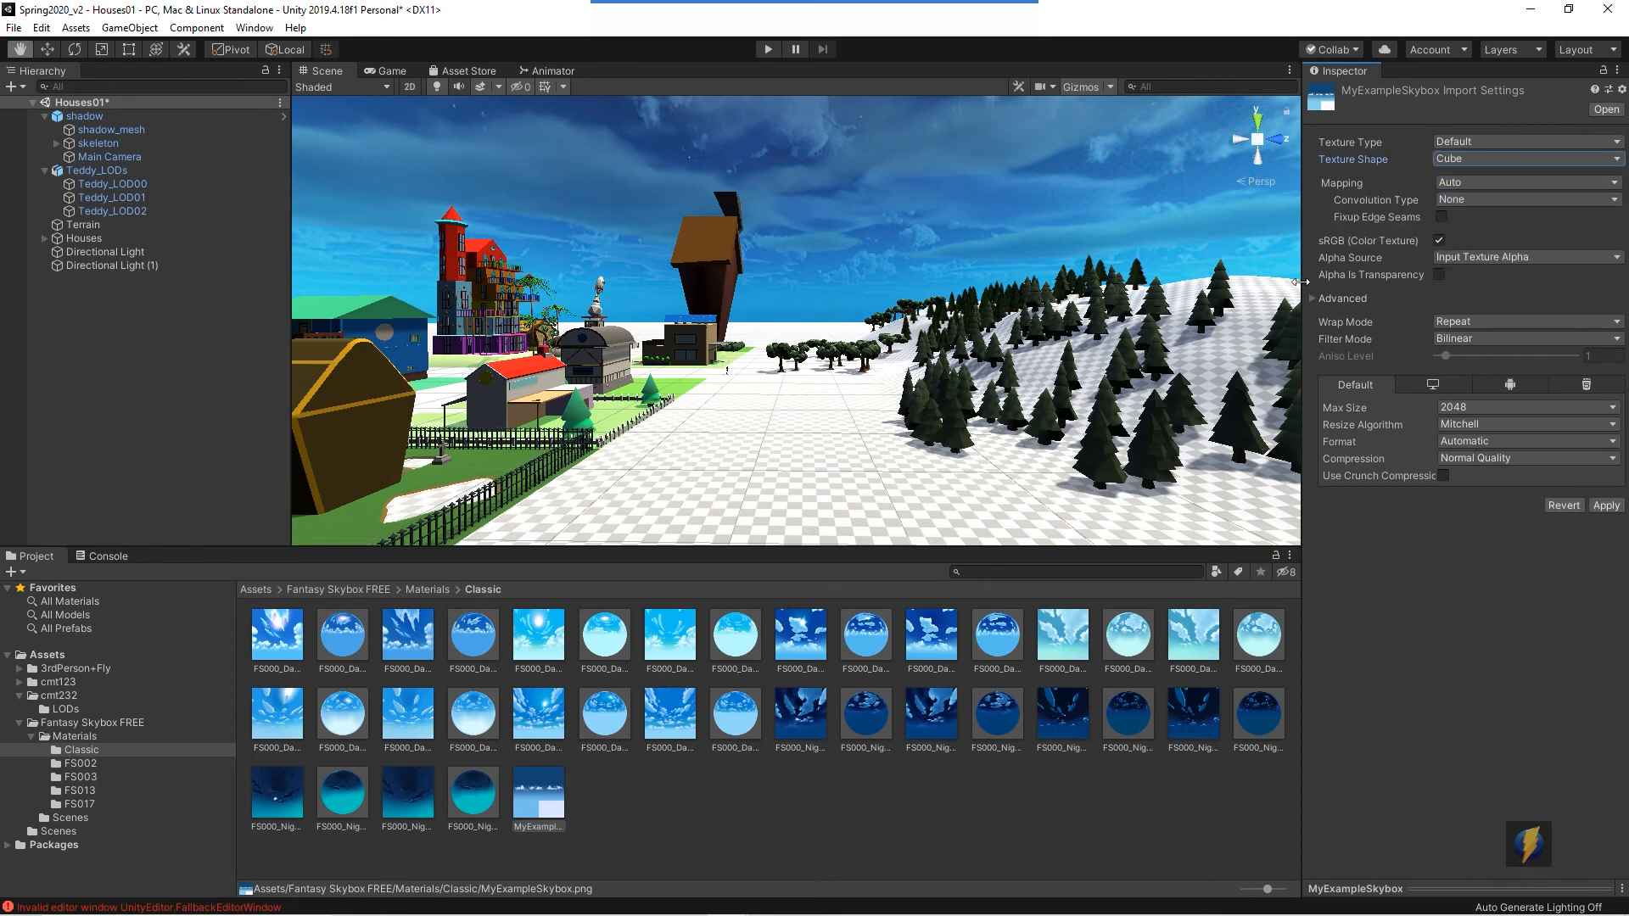
{"action": "left_click", "coordinate": [1440, 276]}
{"action": "left_click", "coordinate": [646, 816]}
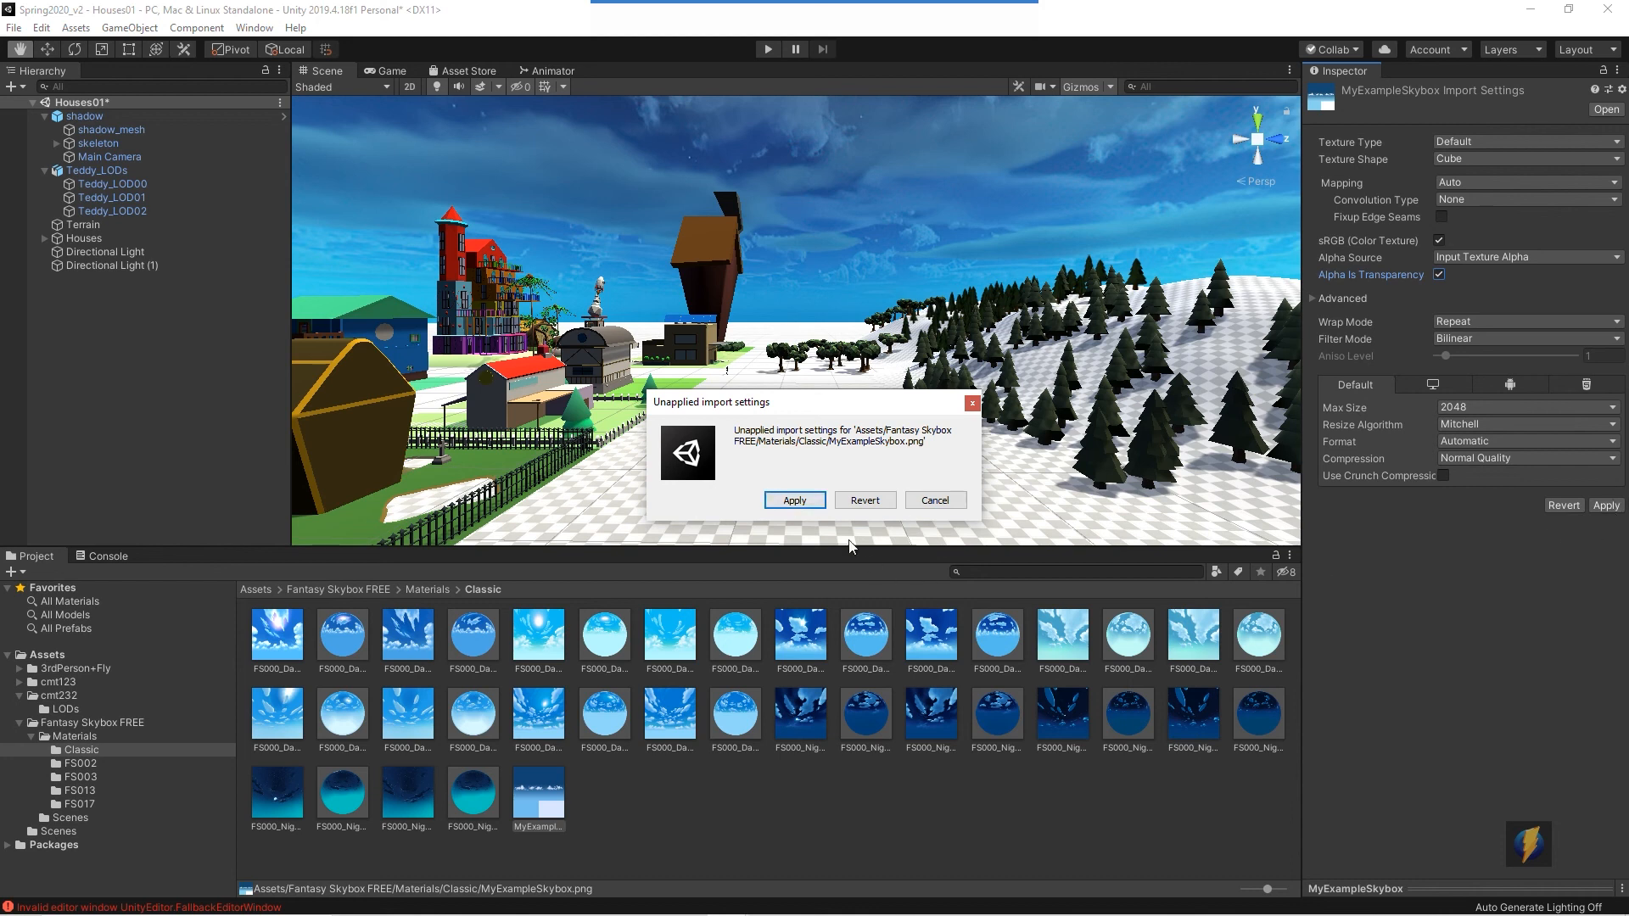
{"action": "left_click", "coordinate": [794, 500]}
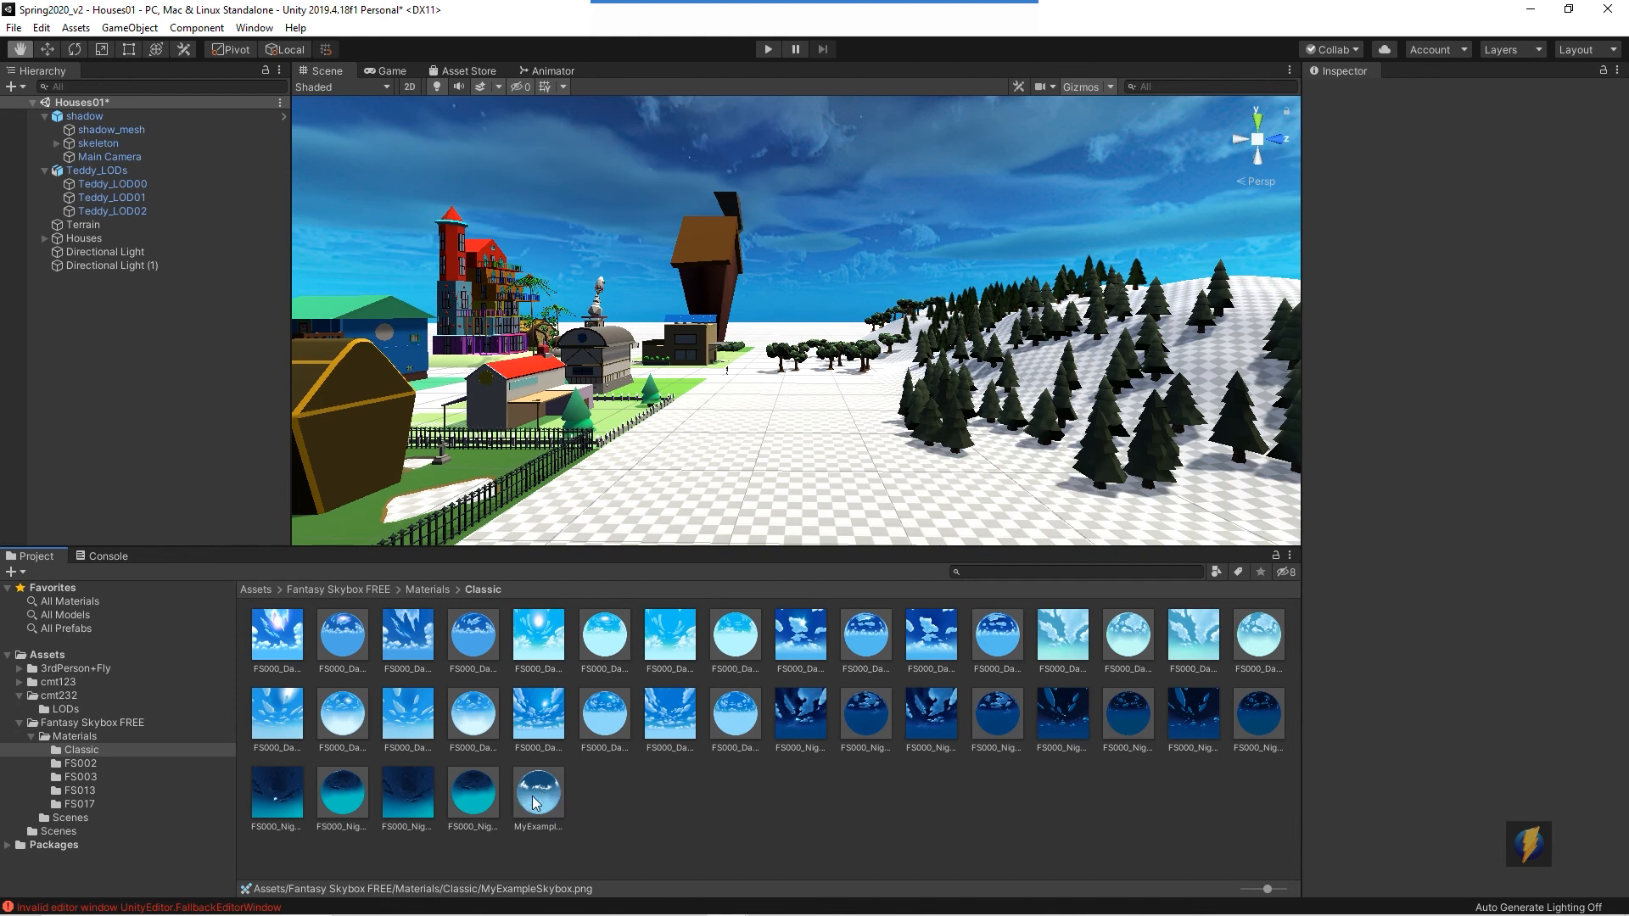
- Try to assign the MyExampleSkybox texture as the skybox material in Lighting Settings
{"action": "left_click", "coordinate": [255, 28]}
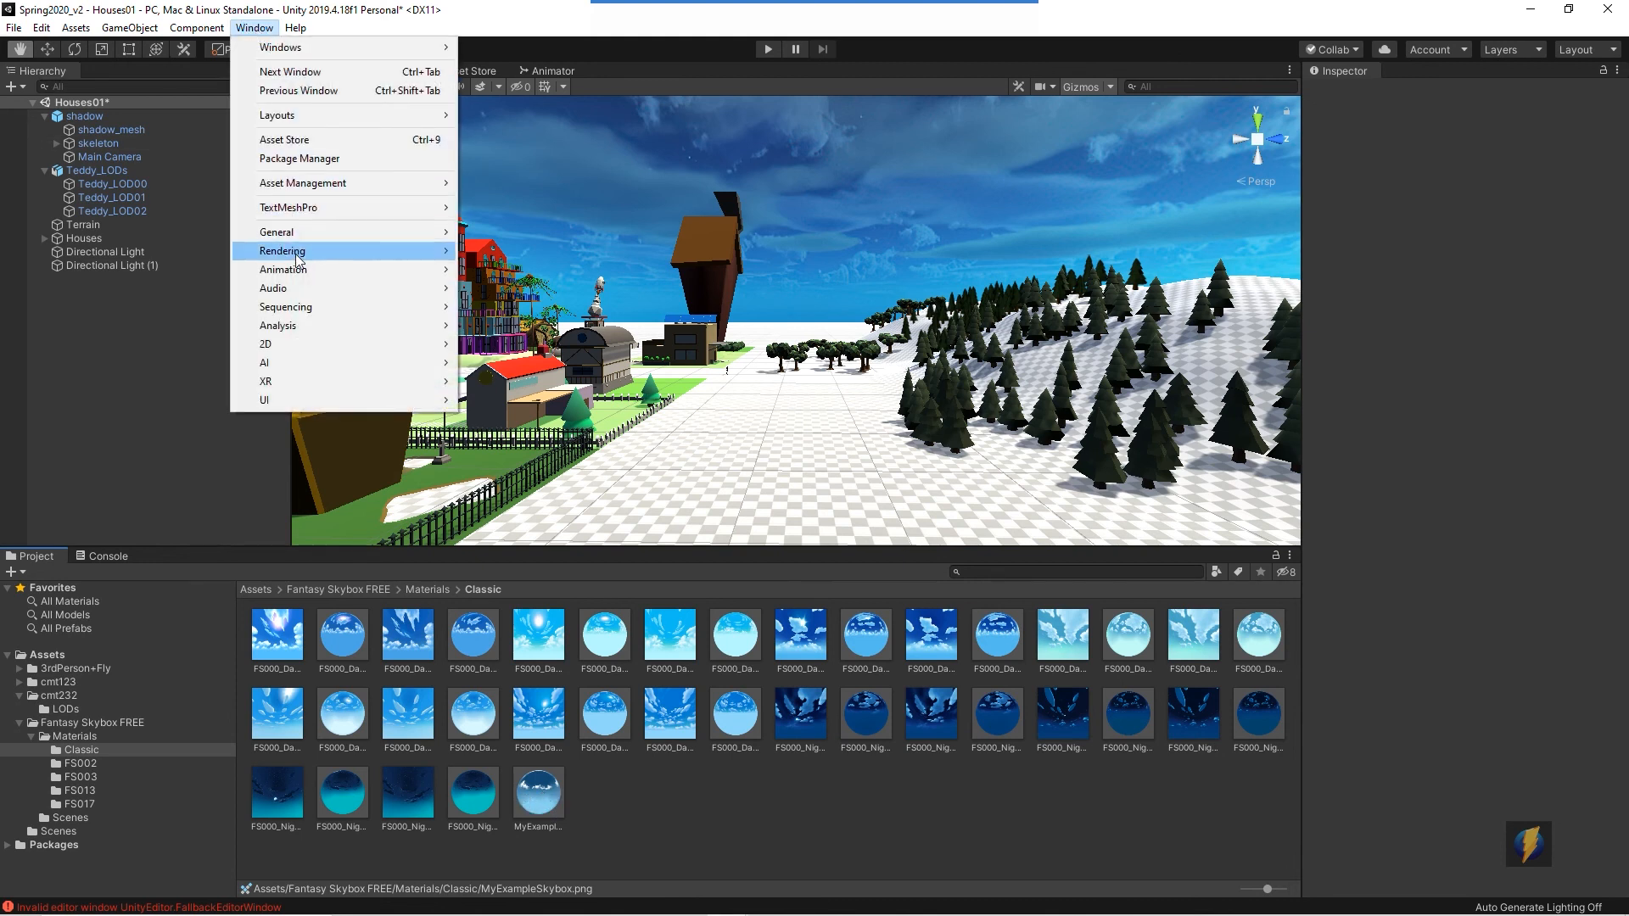
{"action": "mouse_move", "coordinate": [298, 253]}
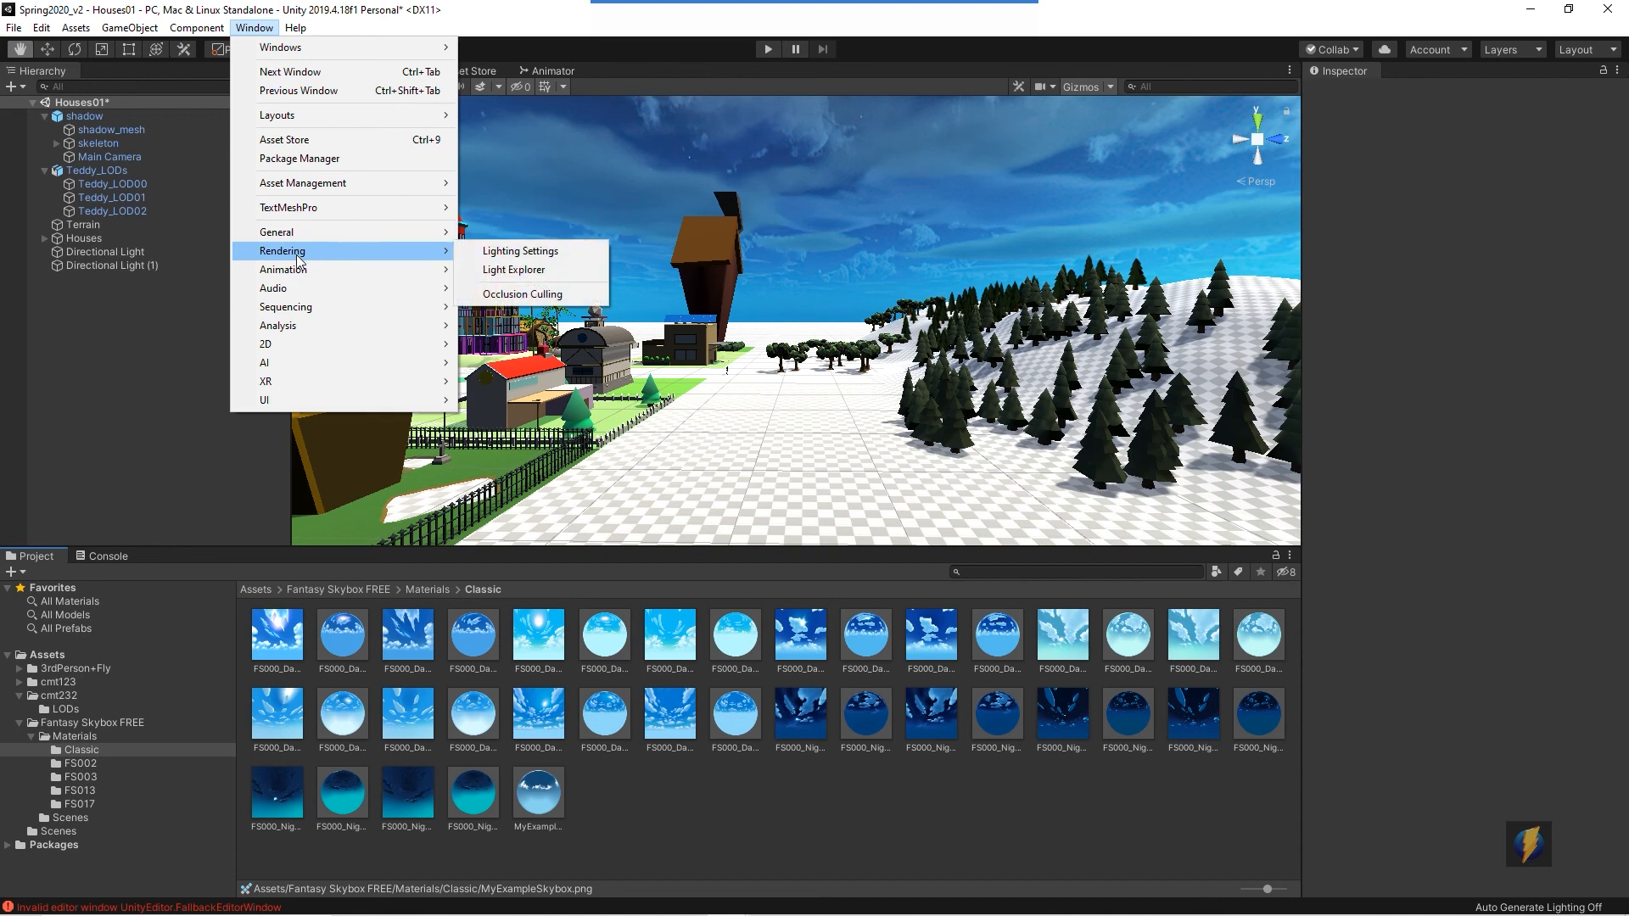
{"action": "left_click", "coordinate": [509, 251]}
{"action": "left_click_drag", "start_coordinate": [545, 799], "coordinate": [1001, 175]}
{"action": "left_click", "coordinate": [1035, 102]}
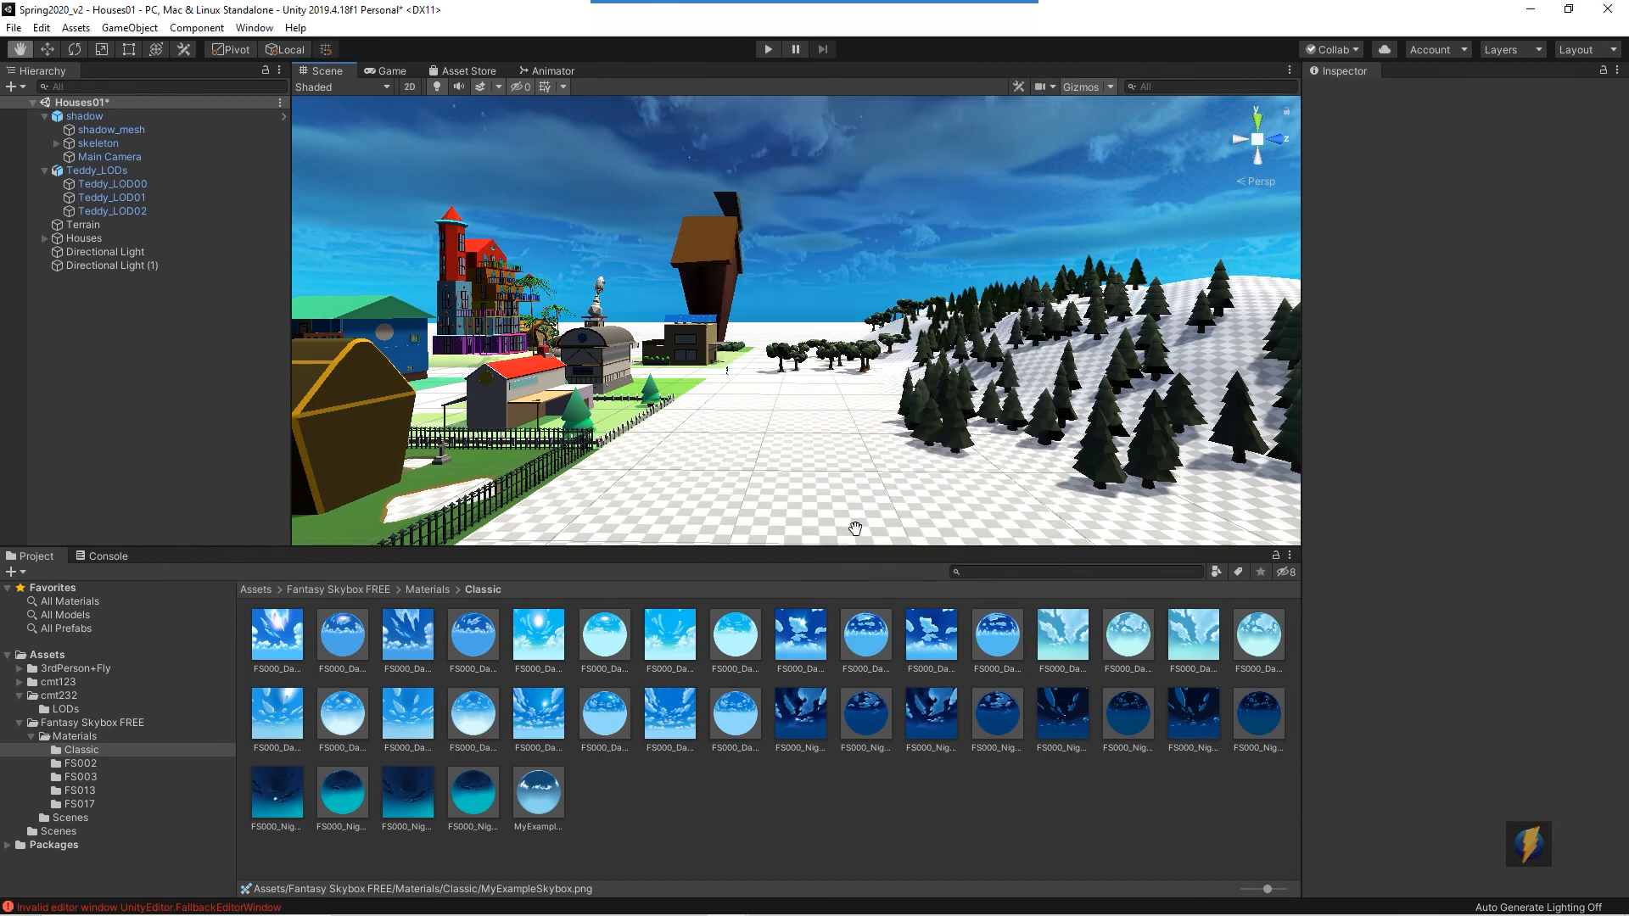
- Create a new material in the Classic folder and set its shader to Skybox/Cubemap
{"action": "right_click", "coordinate": [631, 804]}
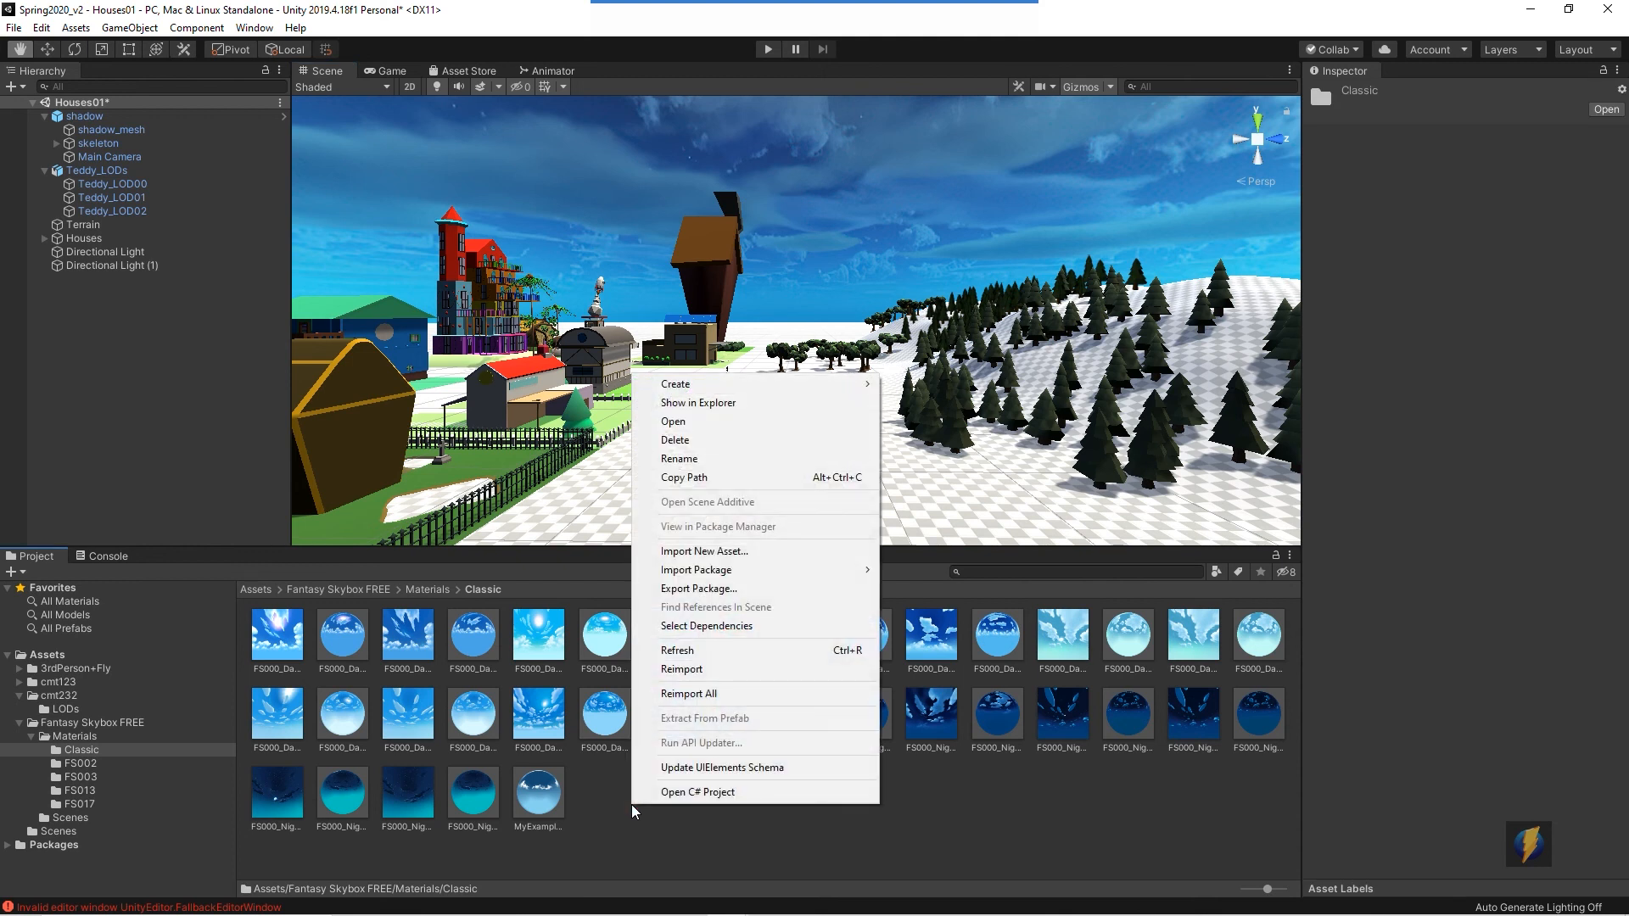
{"action": "mouse_move", "coordinate": [724, 392]}
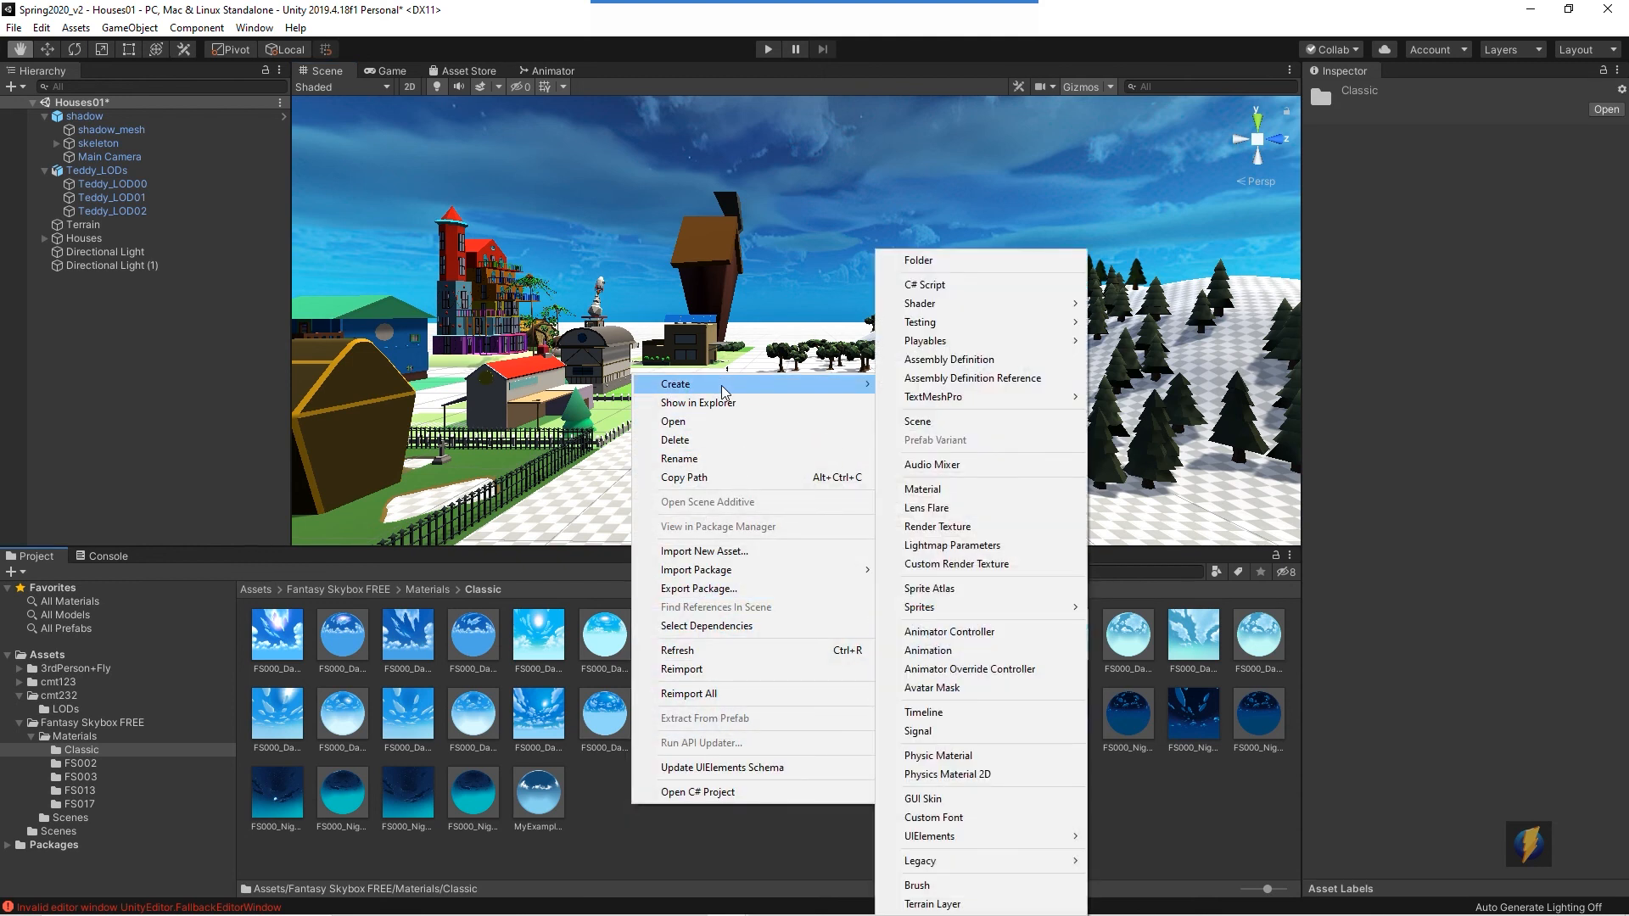
{"action": "left_click", "coordinate": [922, 489]}
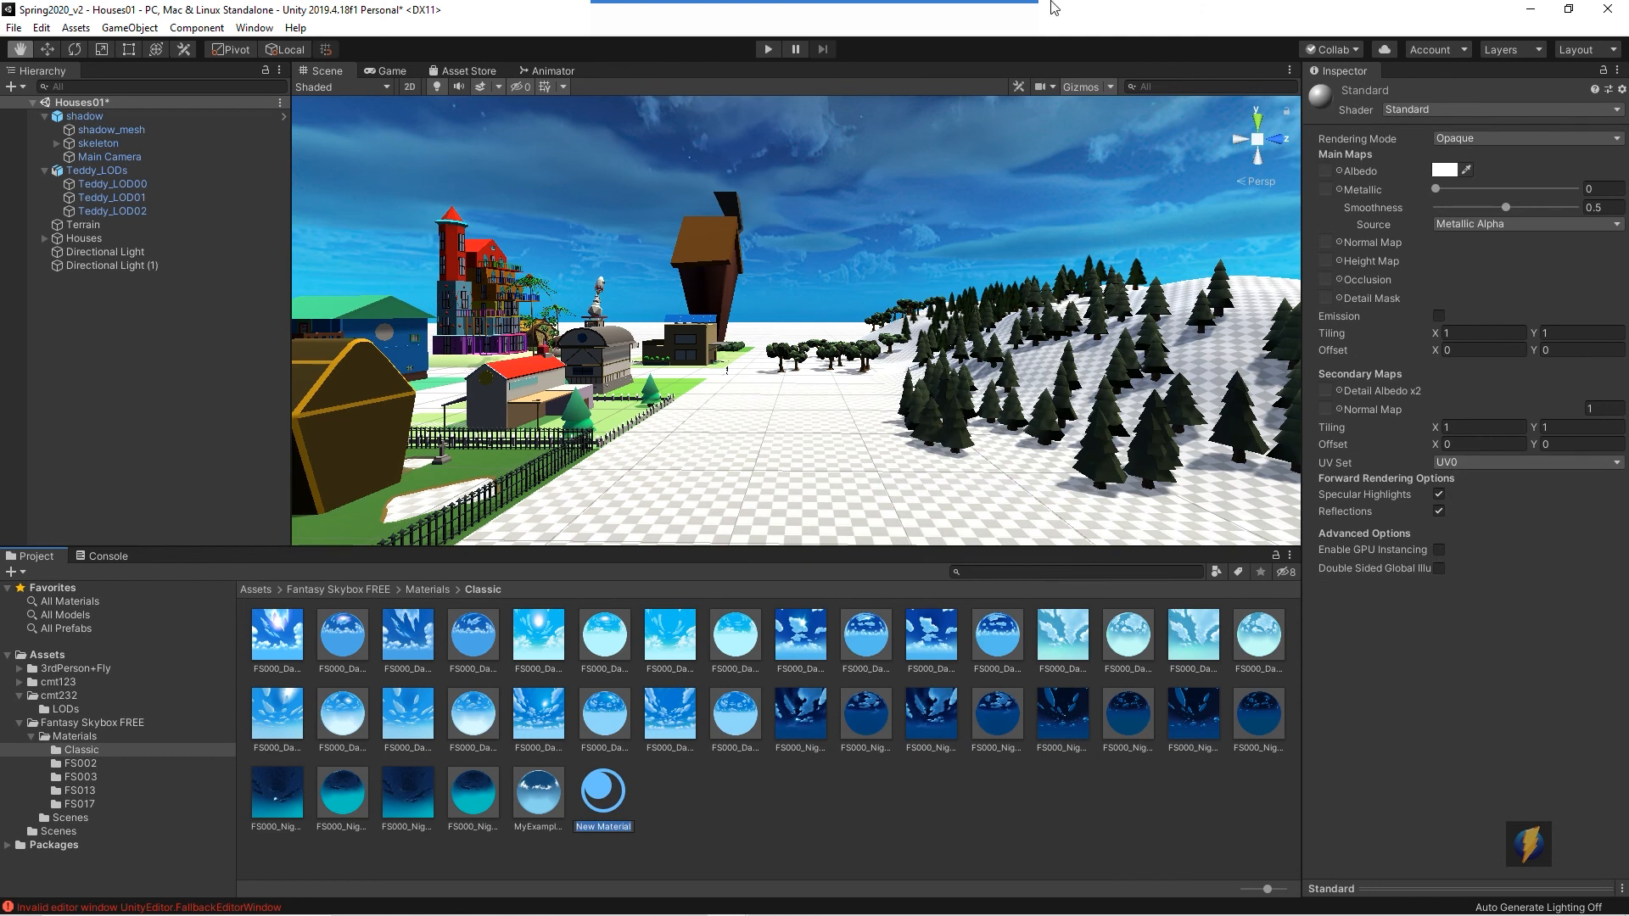
{"action": "key", "text": "Return"}
{"action": "mouse_move", "coordinate": [1043, 316]}
{"action": "left_mouse_down"}
{"action": "mouse_move", "coordinate": [1196, 255]}
{"action": "mouse_move", "coordinate": [1344, 106]}
{"action": "mouse_move", "coordinate": [1363, 113]}
{"action": "left_mouse_up"}
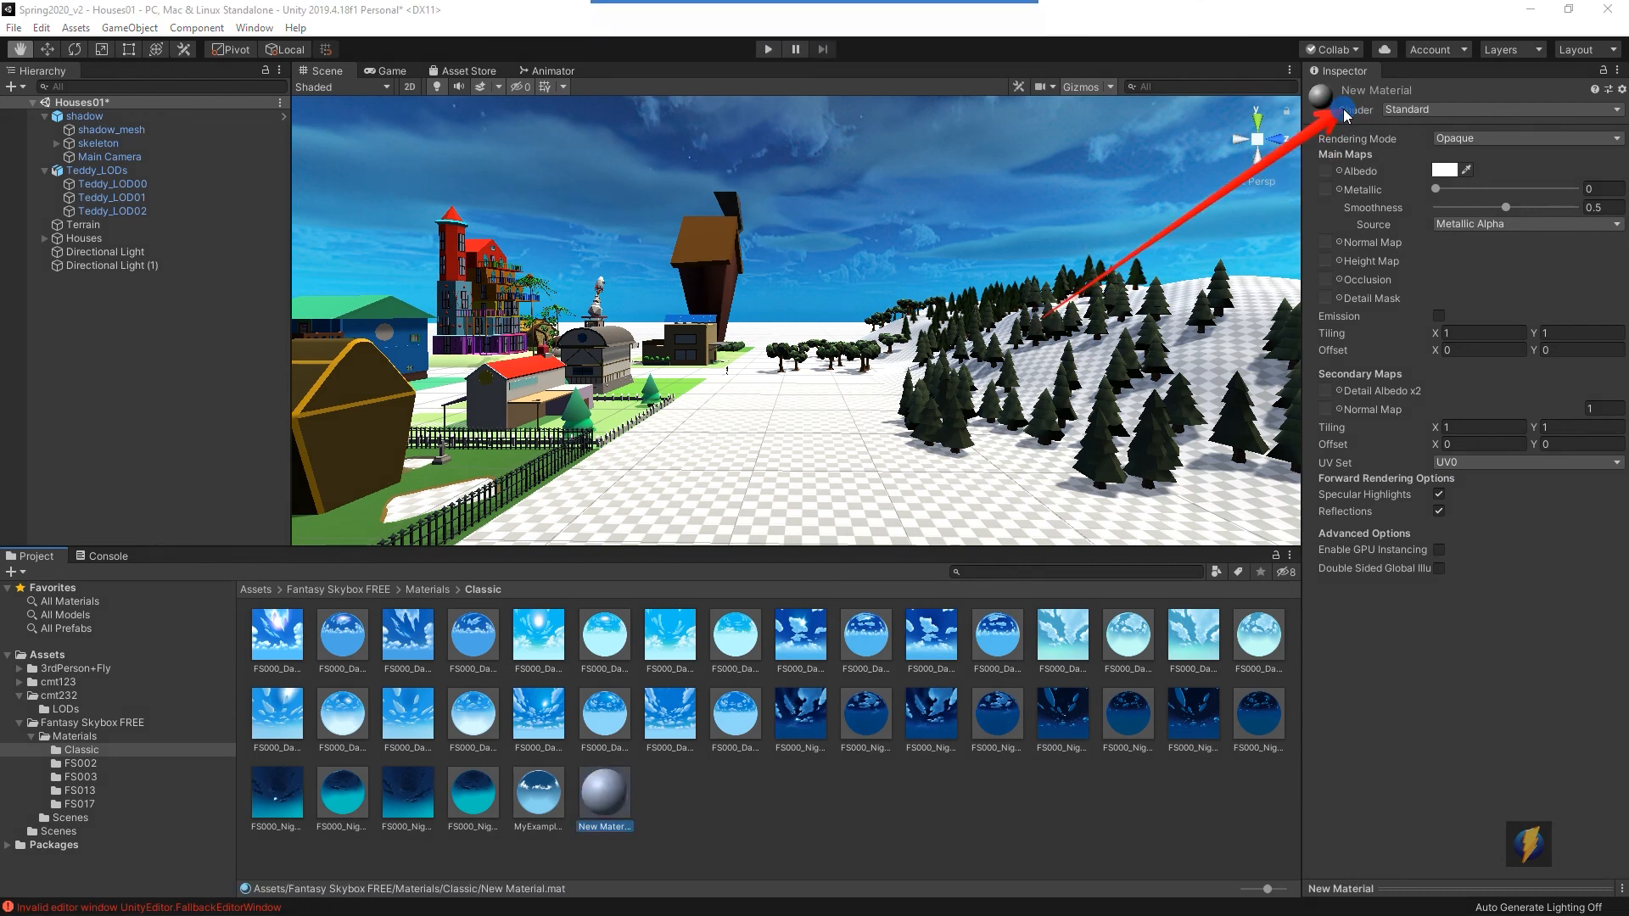
{"action": "left_click", "coordinate": [1615, 111]}
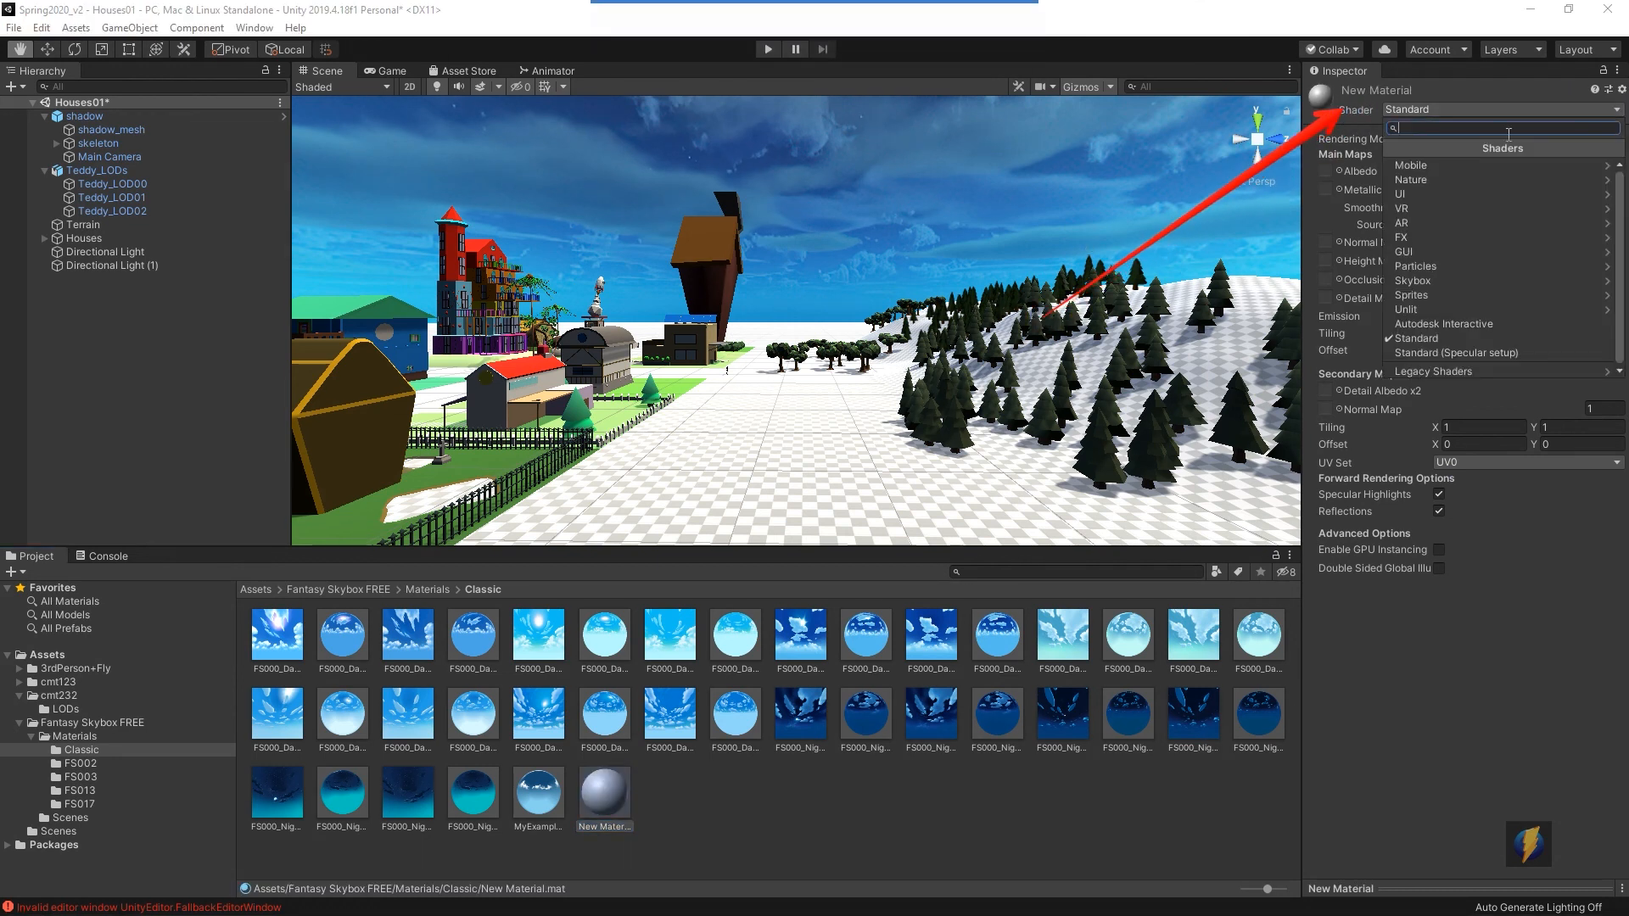
{"action": "left_click", "coordinate": [1438, 281]}
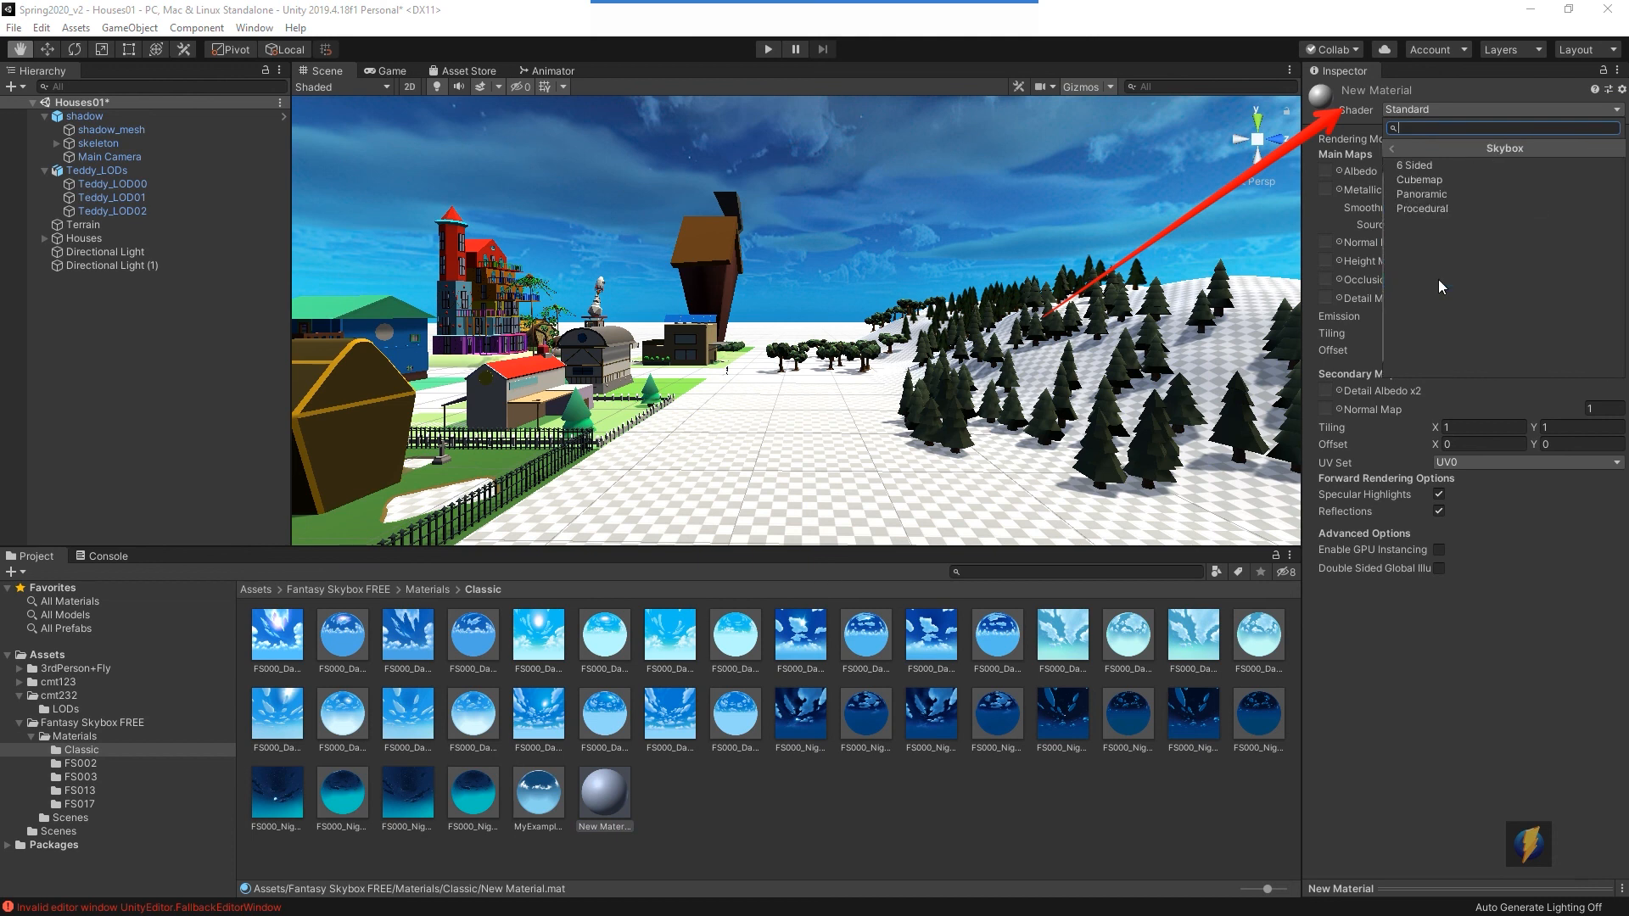
{"action": "left_click", "coordinate": [1448, 180]}
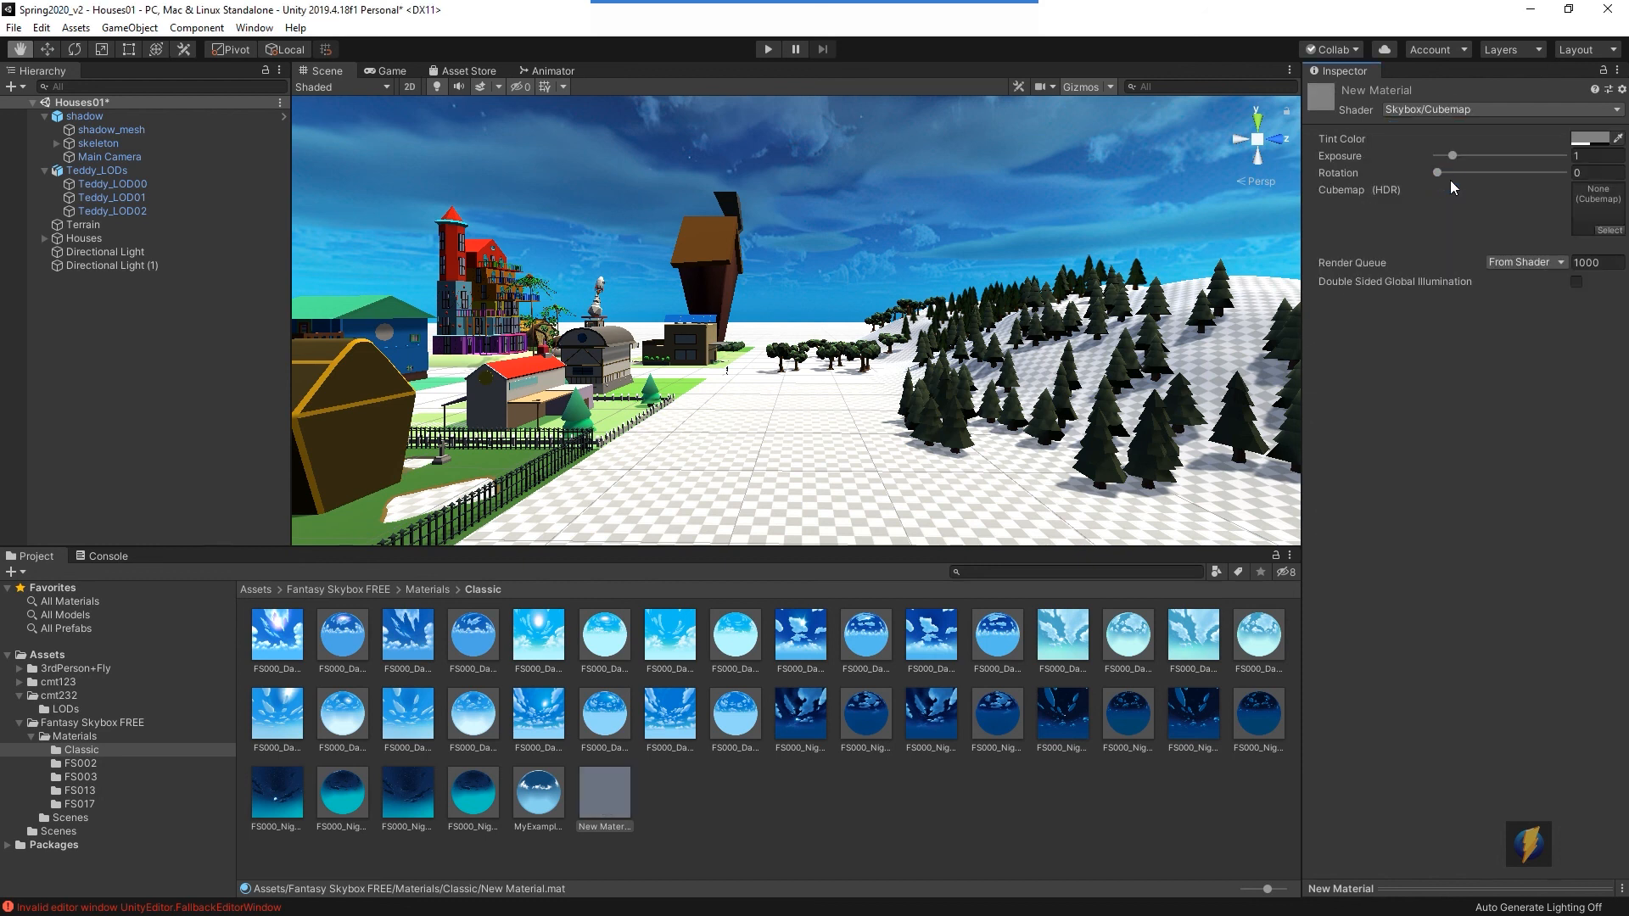
- Rename the new material MySky and assign the MyExampleSkybox texture as its cubemap
{"action": "left_click", "coordinate": [593, 827]}
{"action": "right_click", "coordinate": [609, 824]}
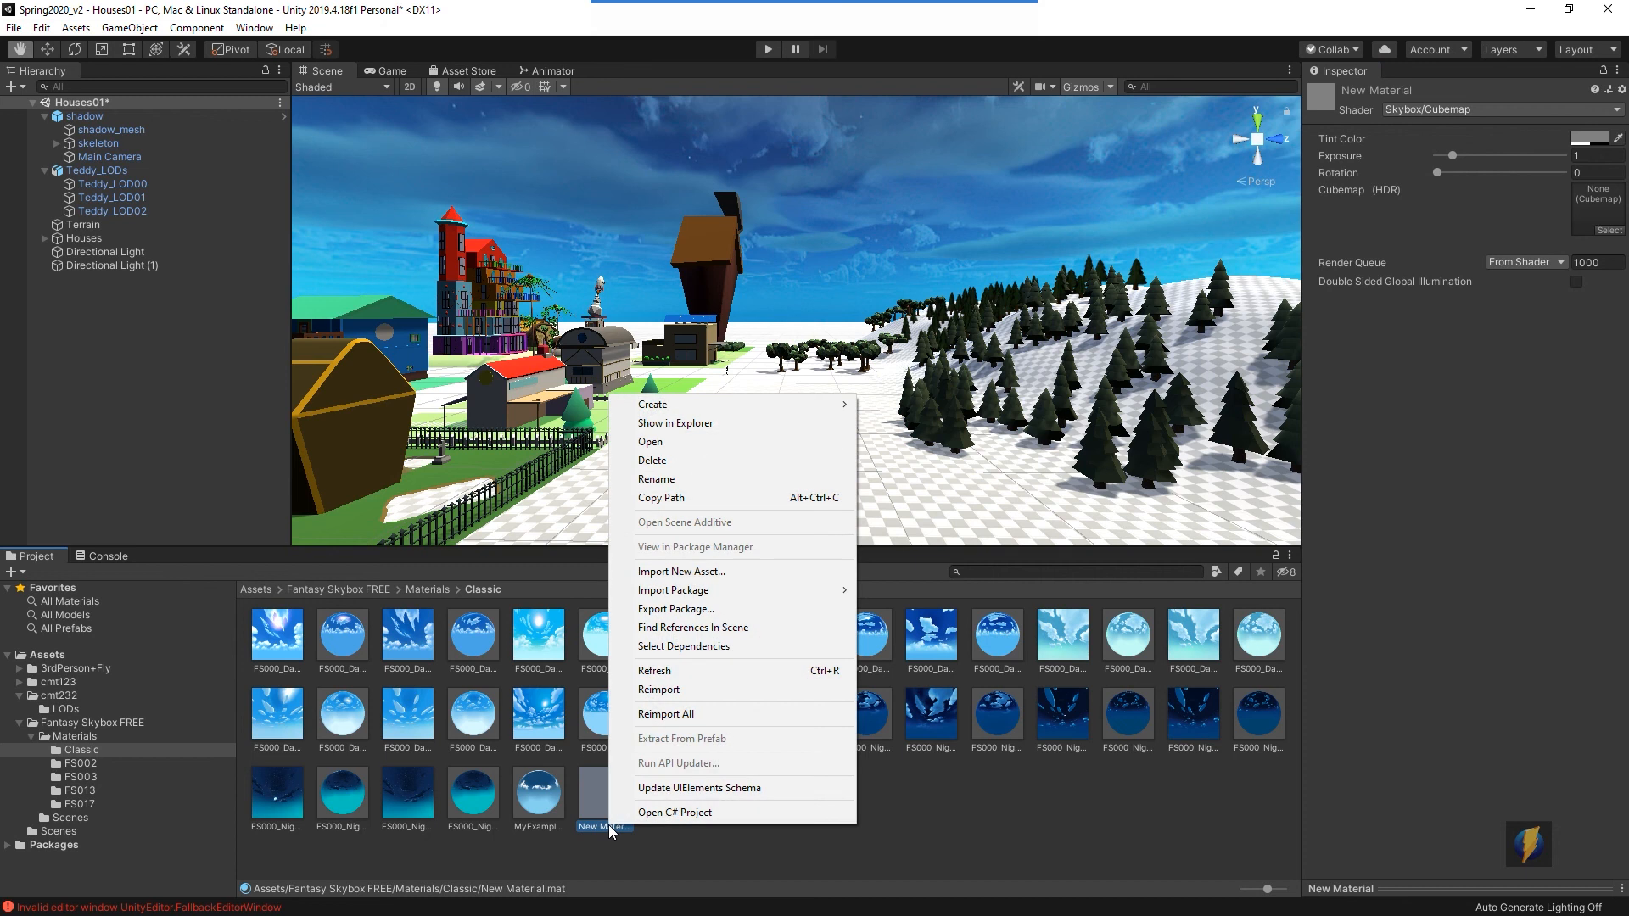
{"action": "left_click", "coordinate": [684, 480]}
{"action": "type", "text": "MySky"}
{"action": "key", "text": "Return"}
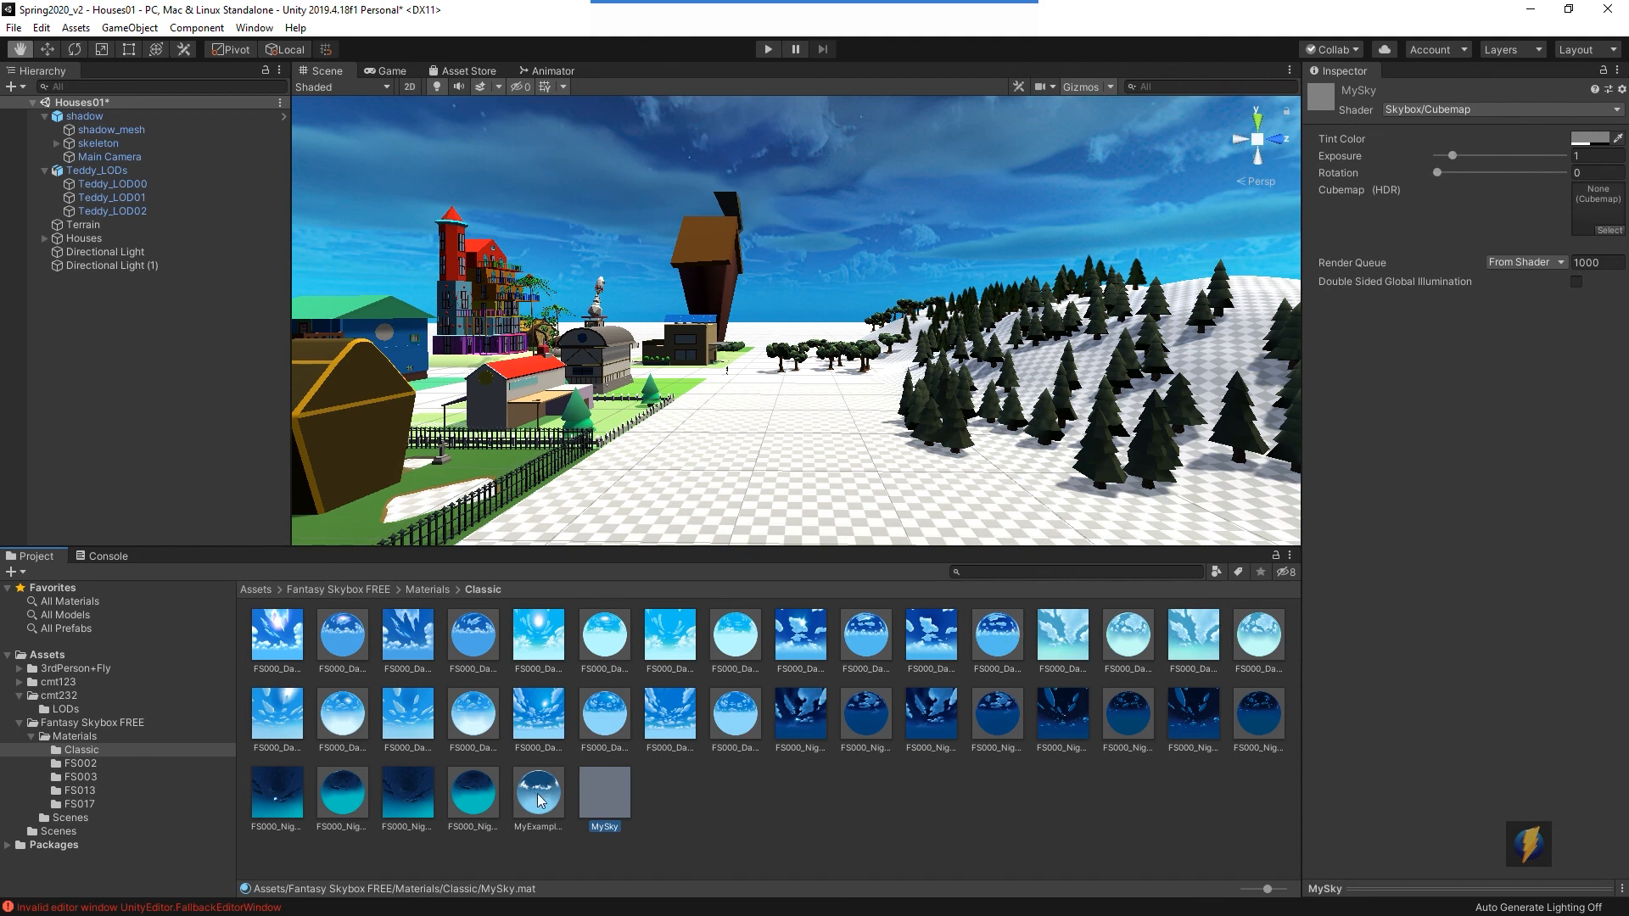
{"action": "left_click_drag", "start_coordinate": [540, 800], "coordinate": [1606, 208]}
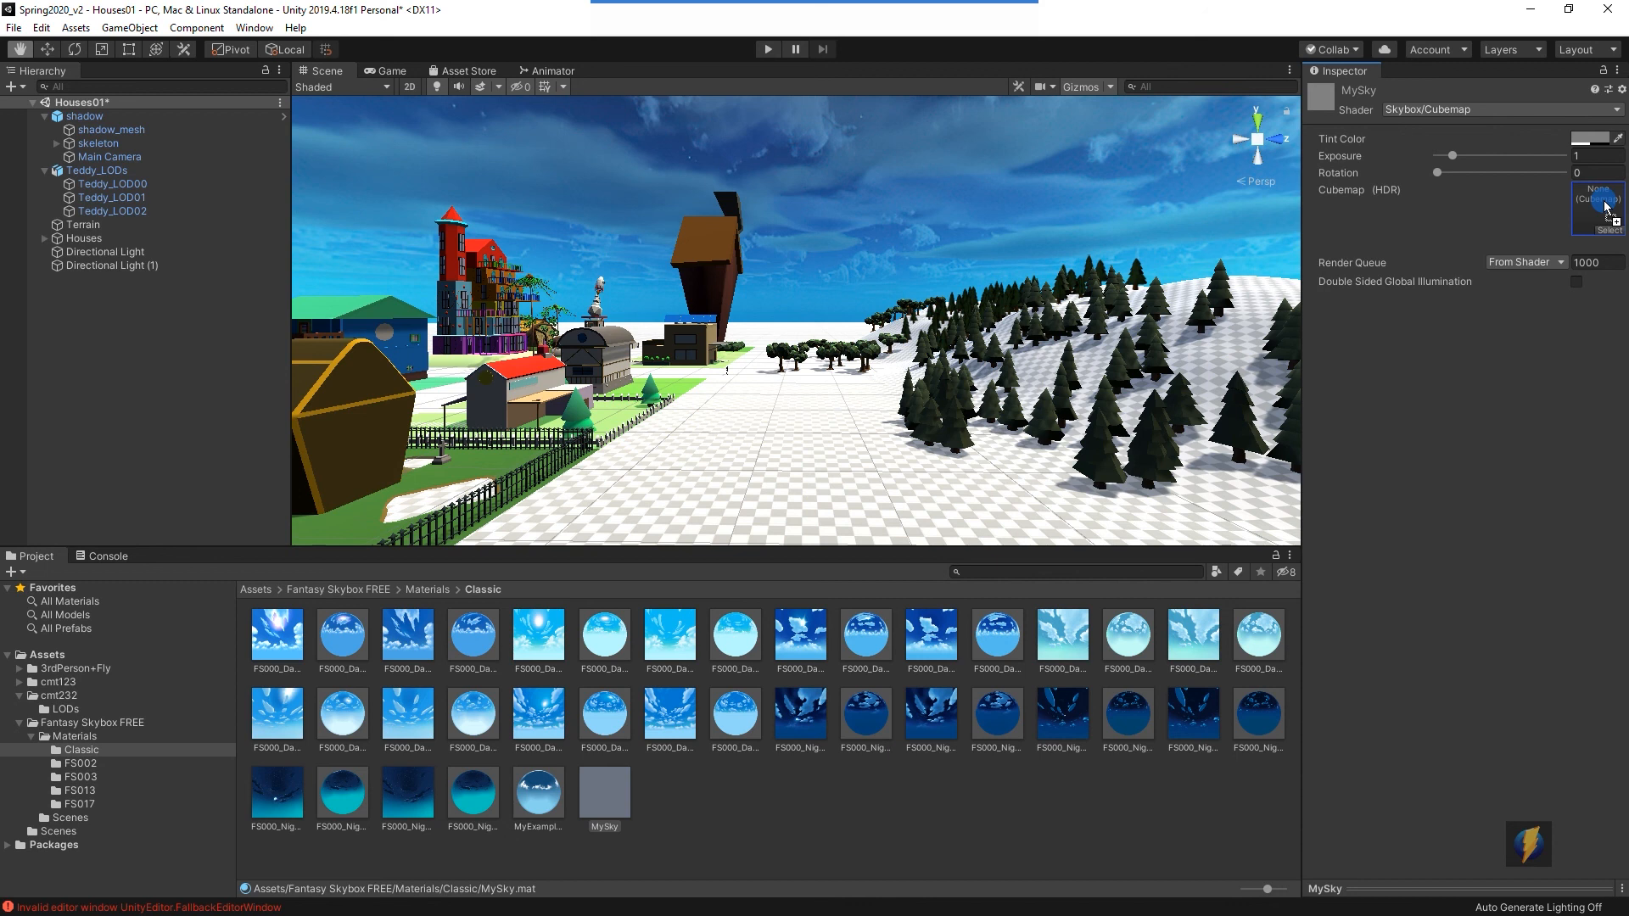
{"action": "left_click_drag", "start_coordinate": [1605, 207], "coordinate": [1606, 207]}
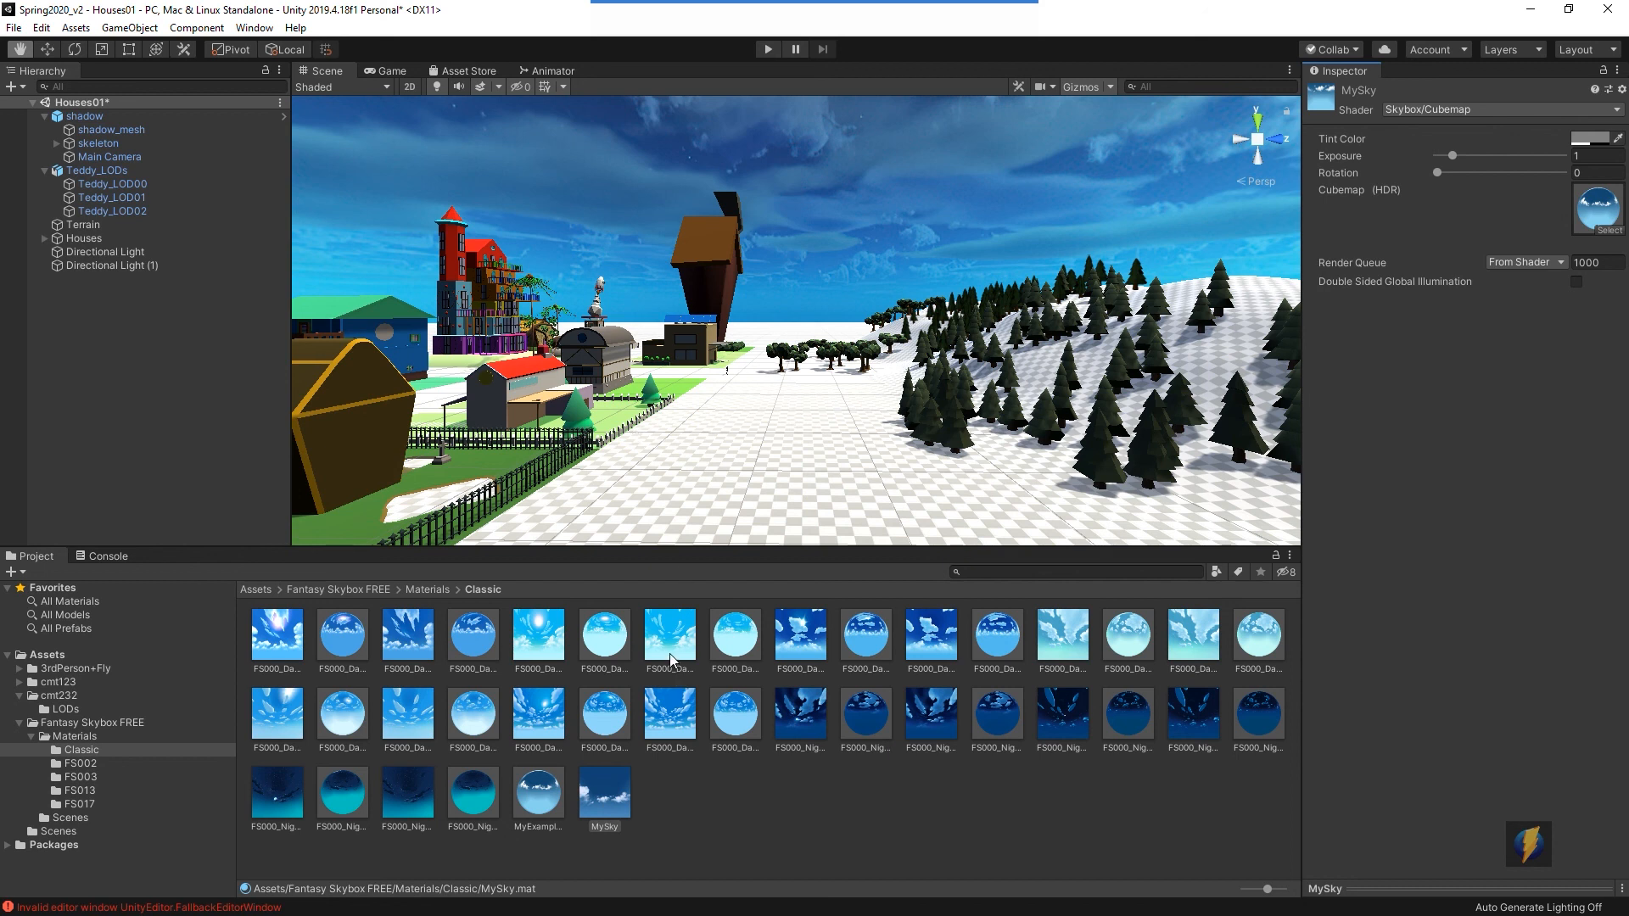
- Set MySky as the skybox material in Lighting Settings
{"action": "left_click", "coordinate": [258, 29]}
{"action": "mouse_move", "coordinate": [297, 253]}
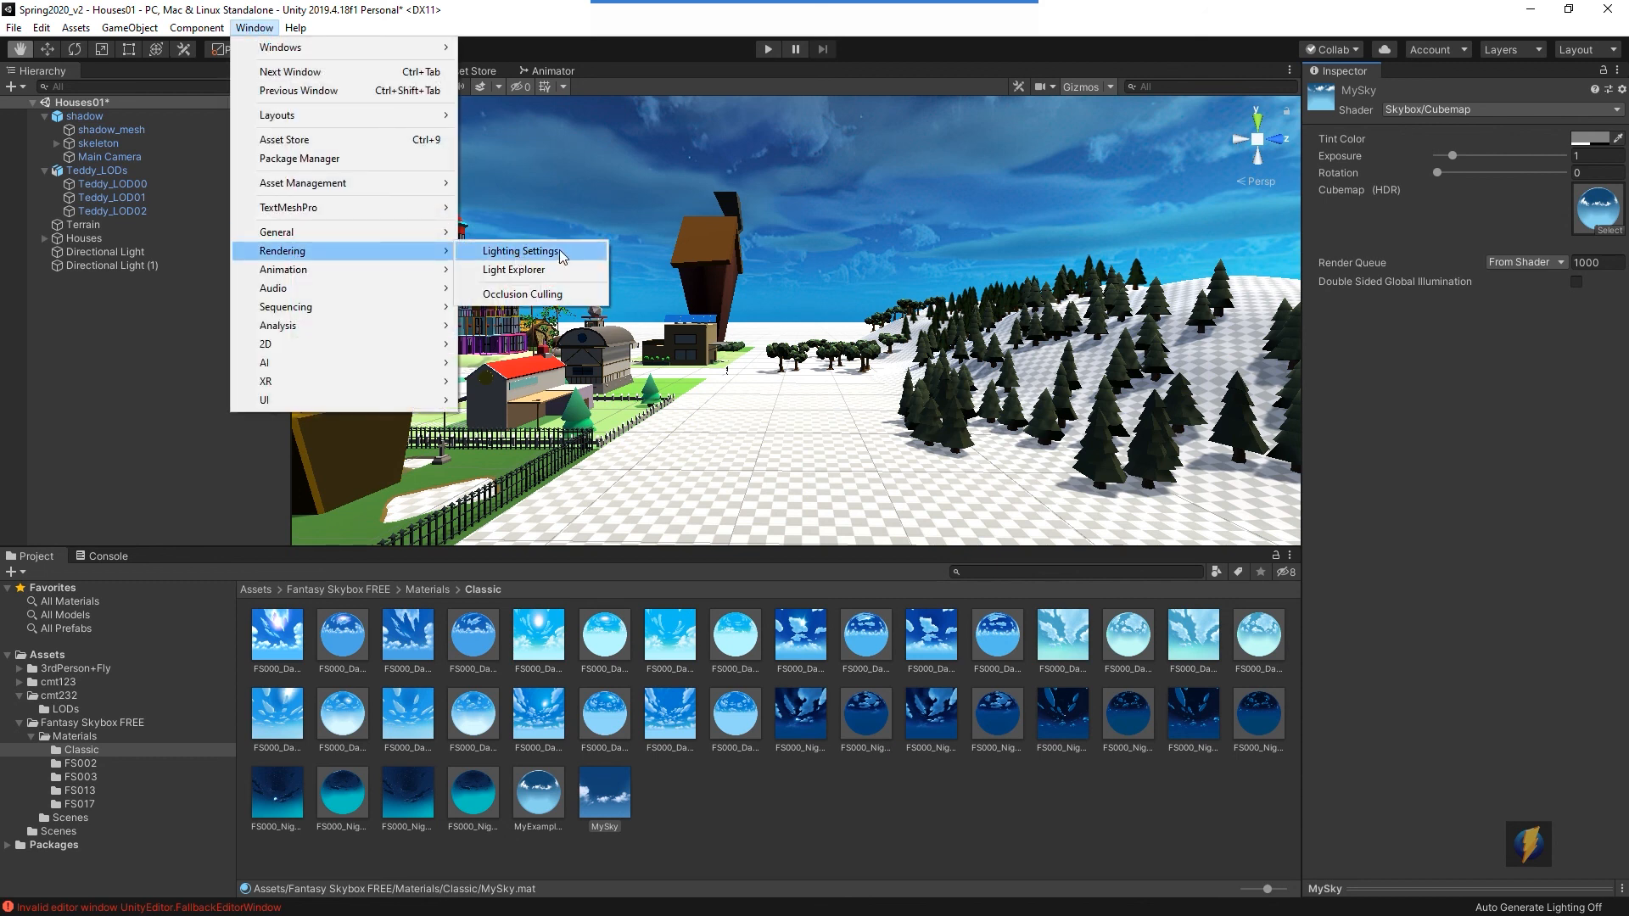
{"action": "left_click", "coordinate": [519, 252]}
{"action": "left_click_drag", "start_coordinate": [603, 801], "coordinate": [863, 165]}
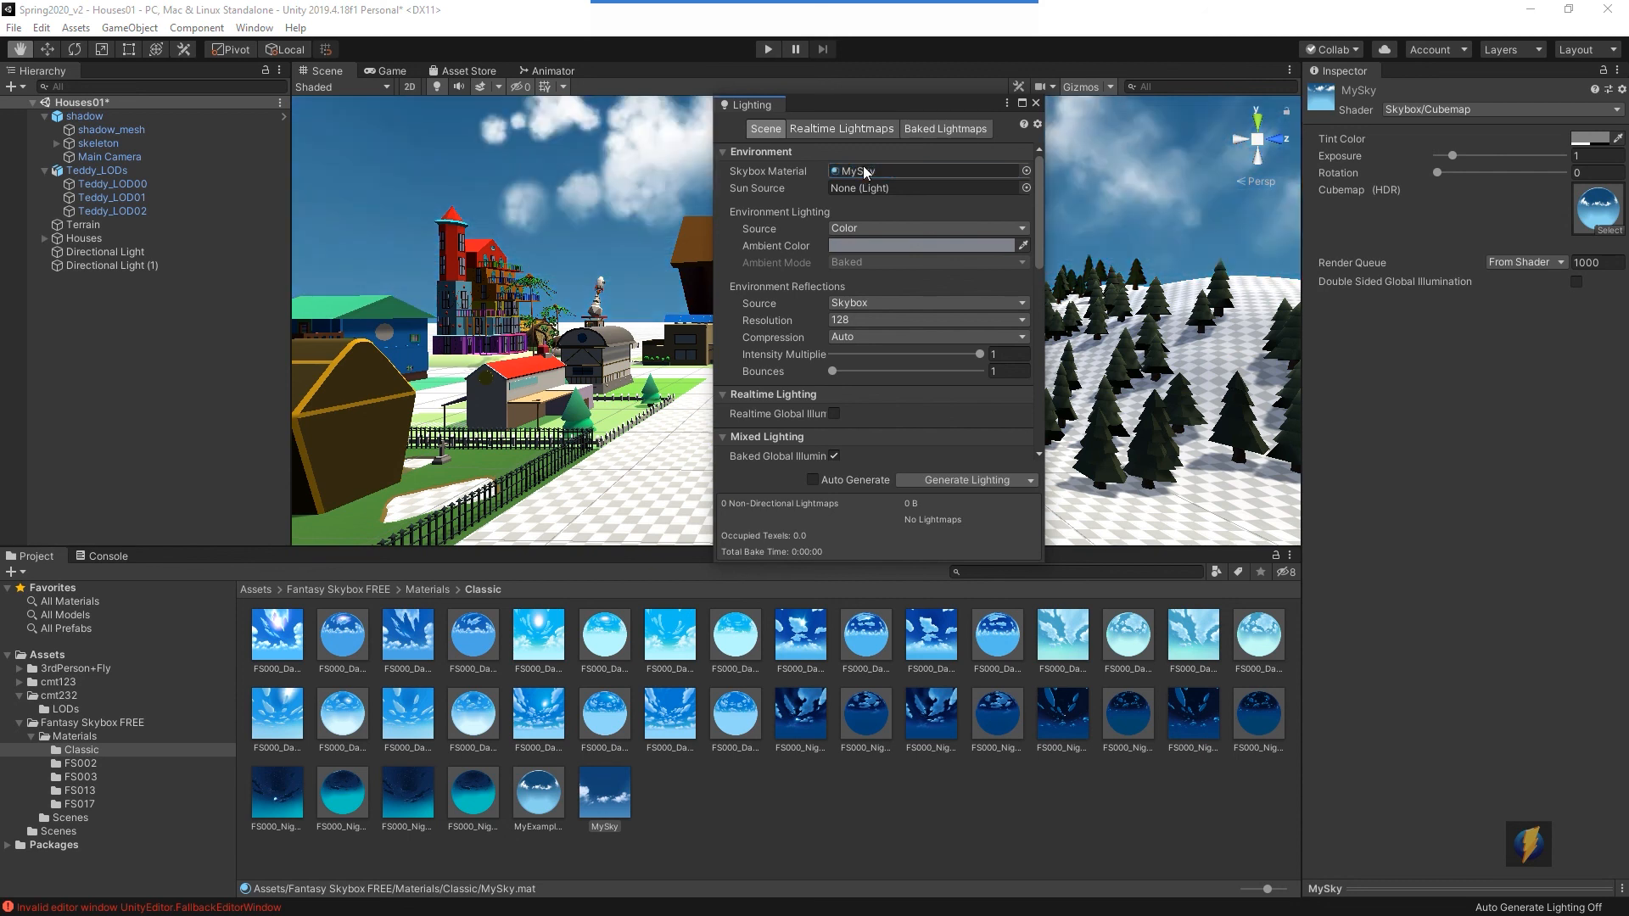
{"action": "left_click", "coordinate": [1035, 103]}
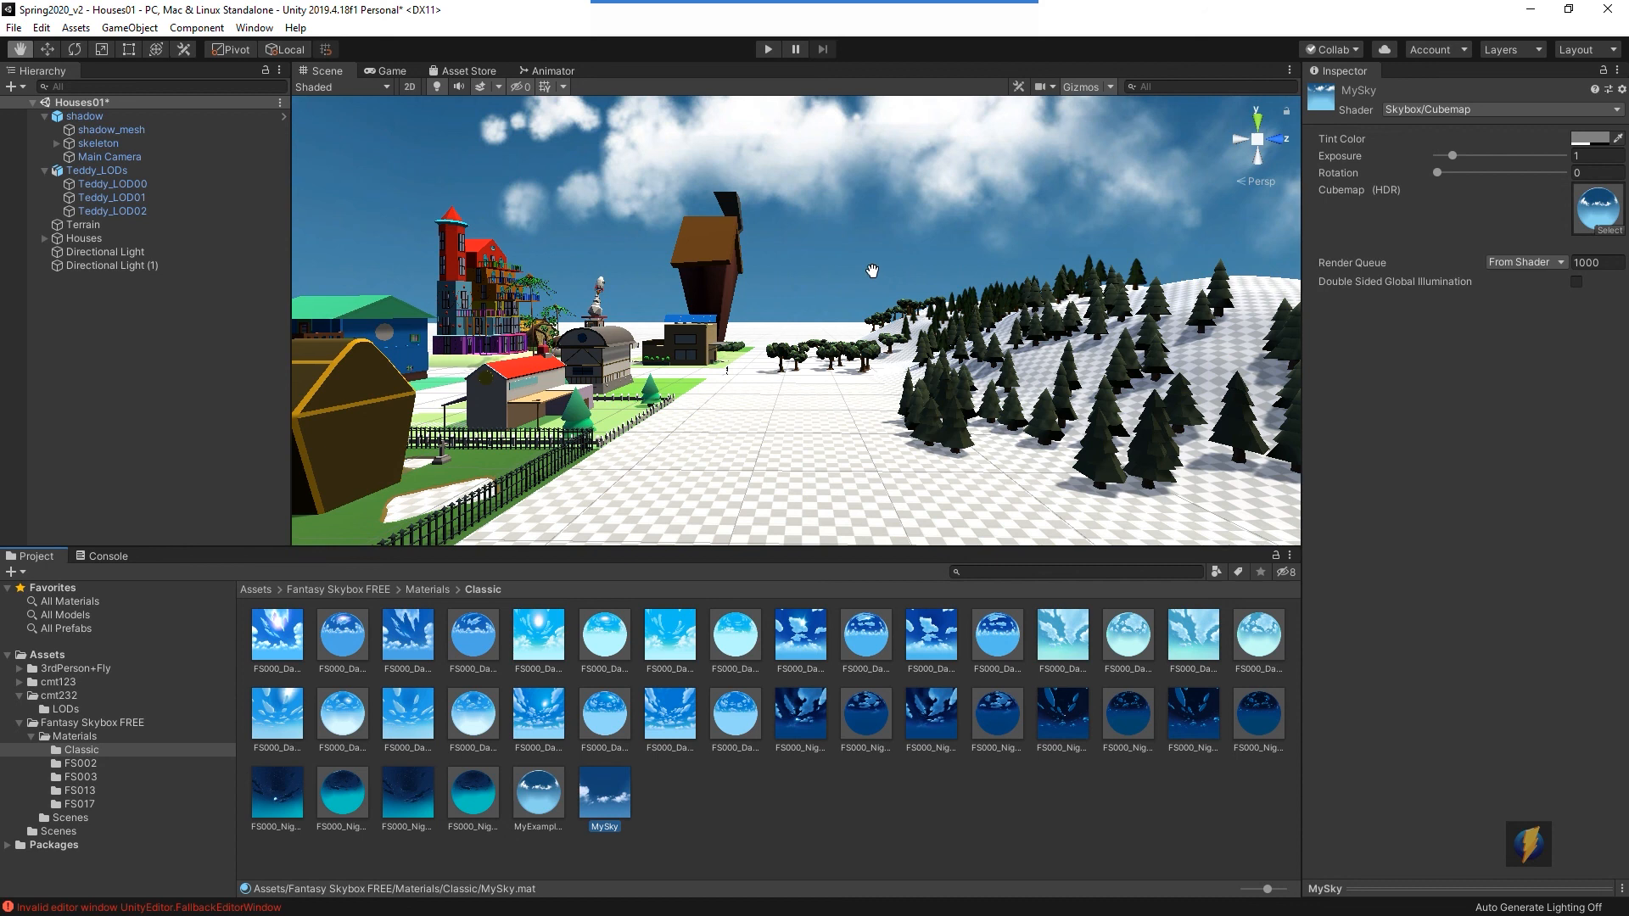
- Play the game and walk the character around to view the new sky
{"action": "left_click", "coordinate": [768, 48]}
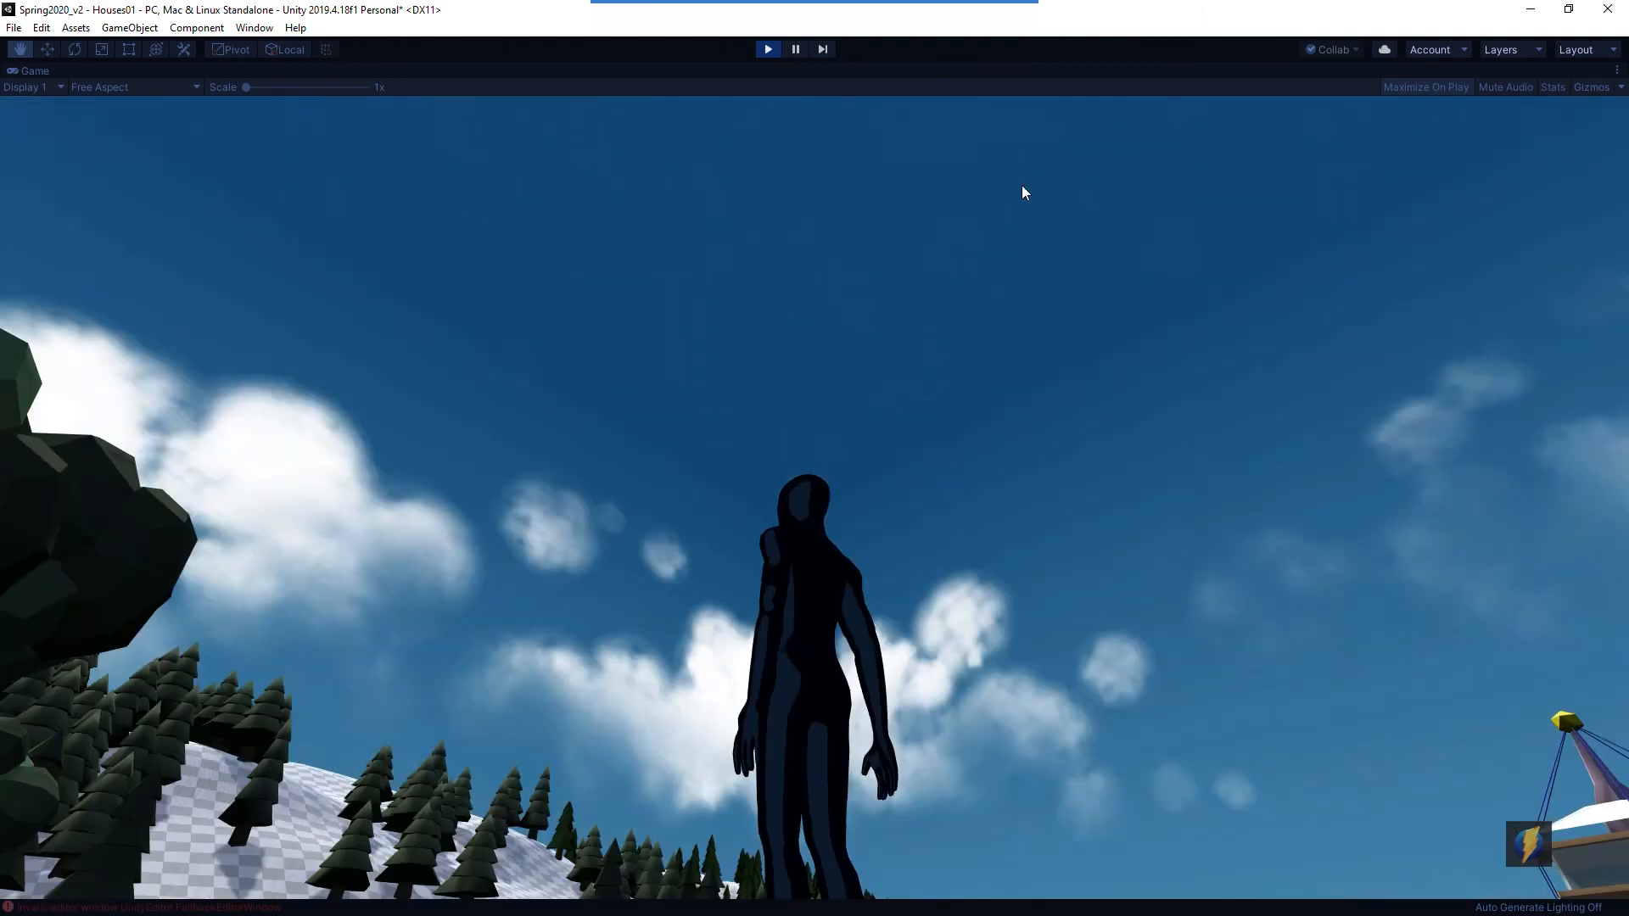
{"action": "key", "text": "w"}
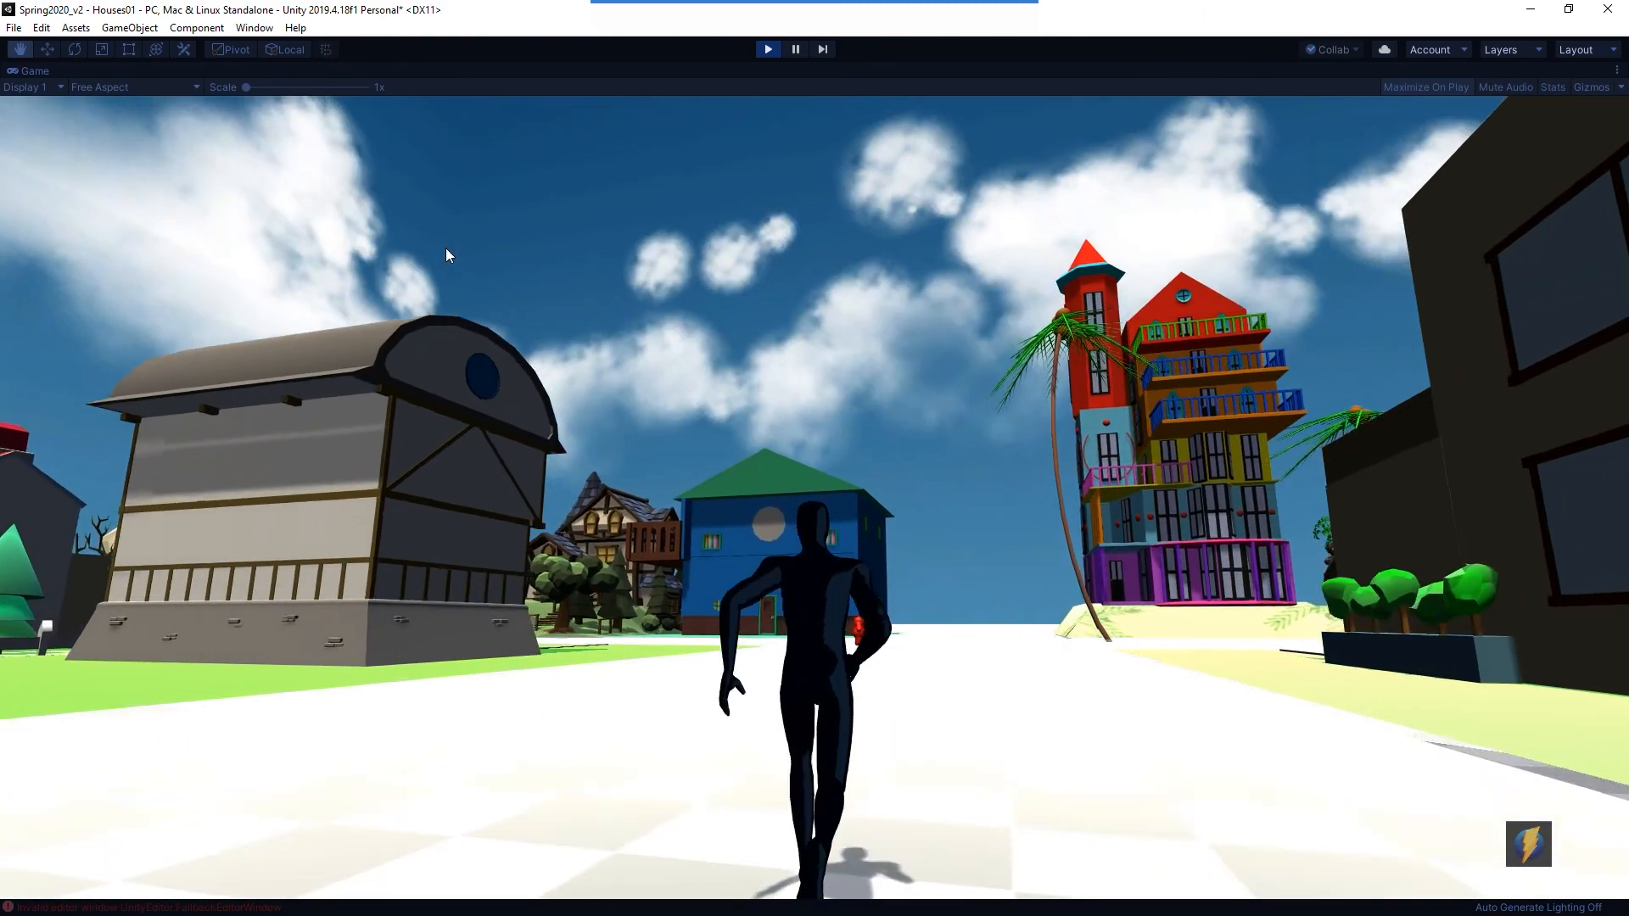
{"action": "key", "text": "w"}
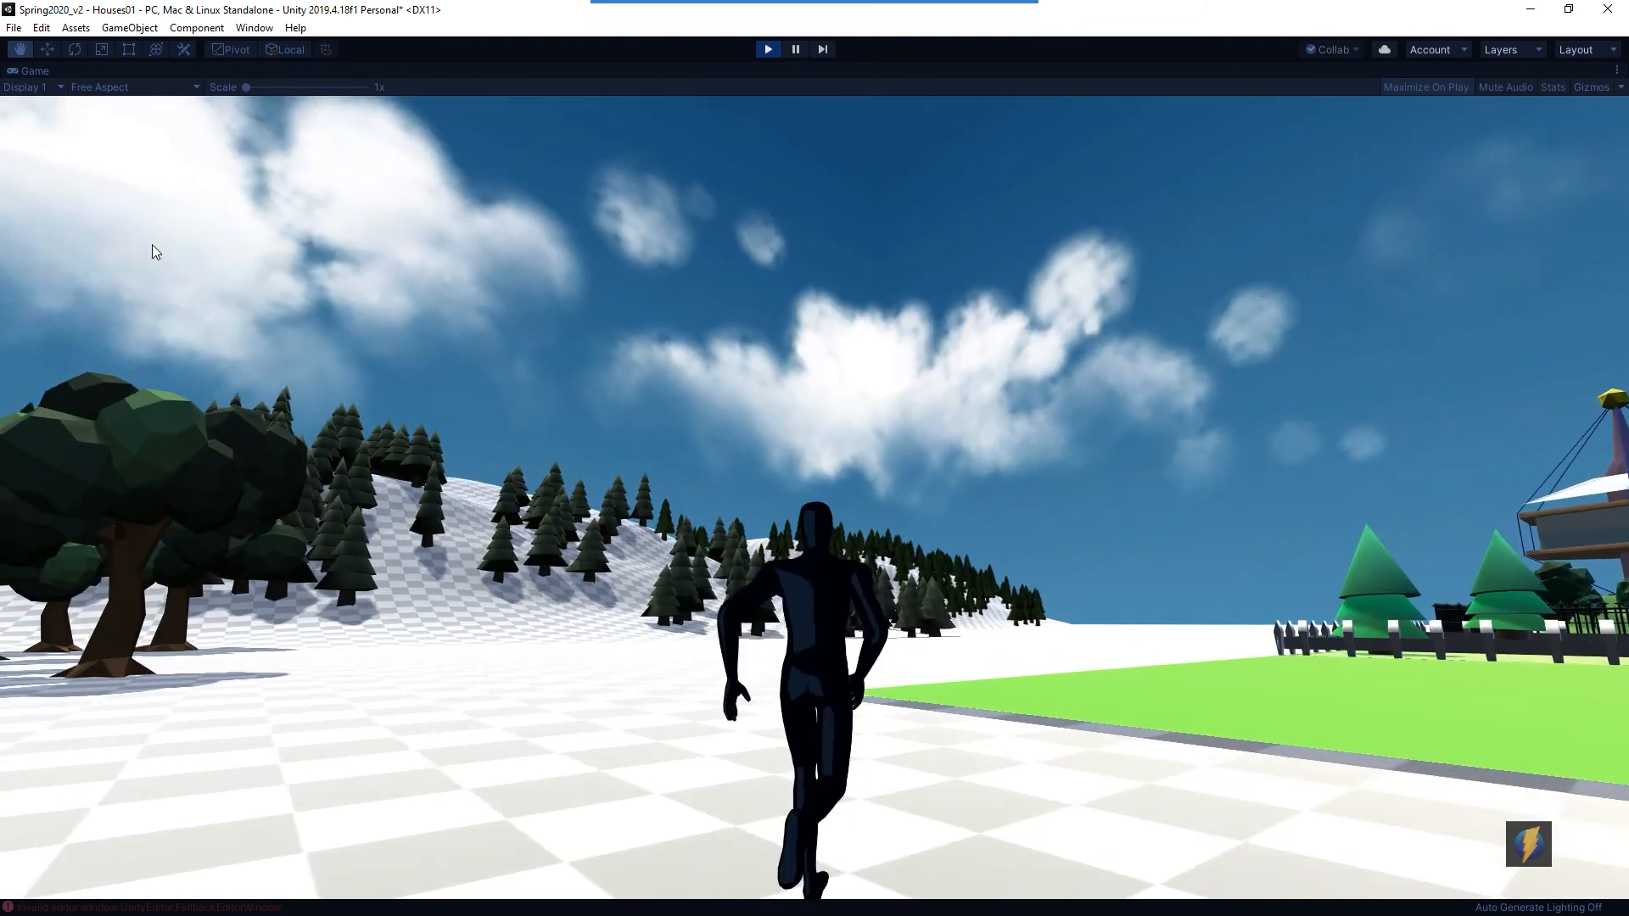
{"action": "key", "text": "w"}
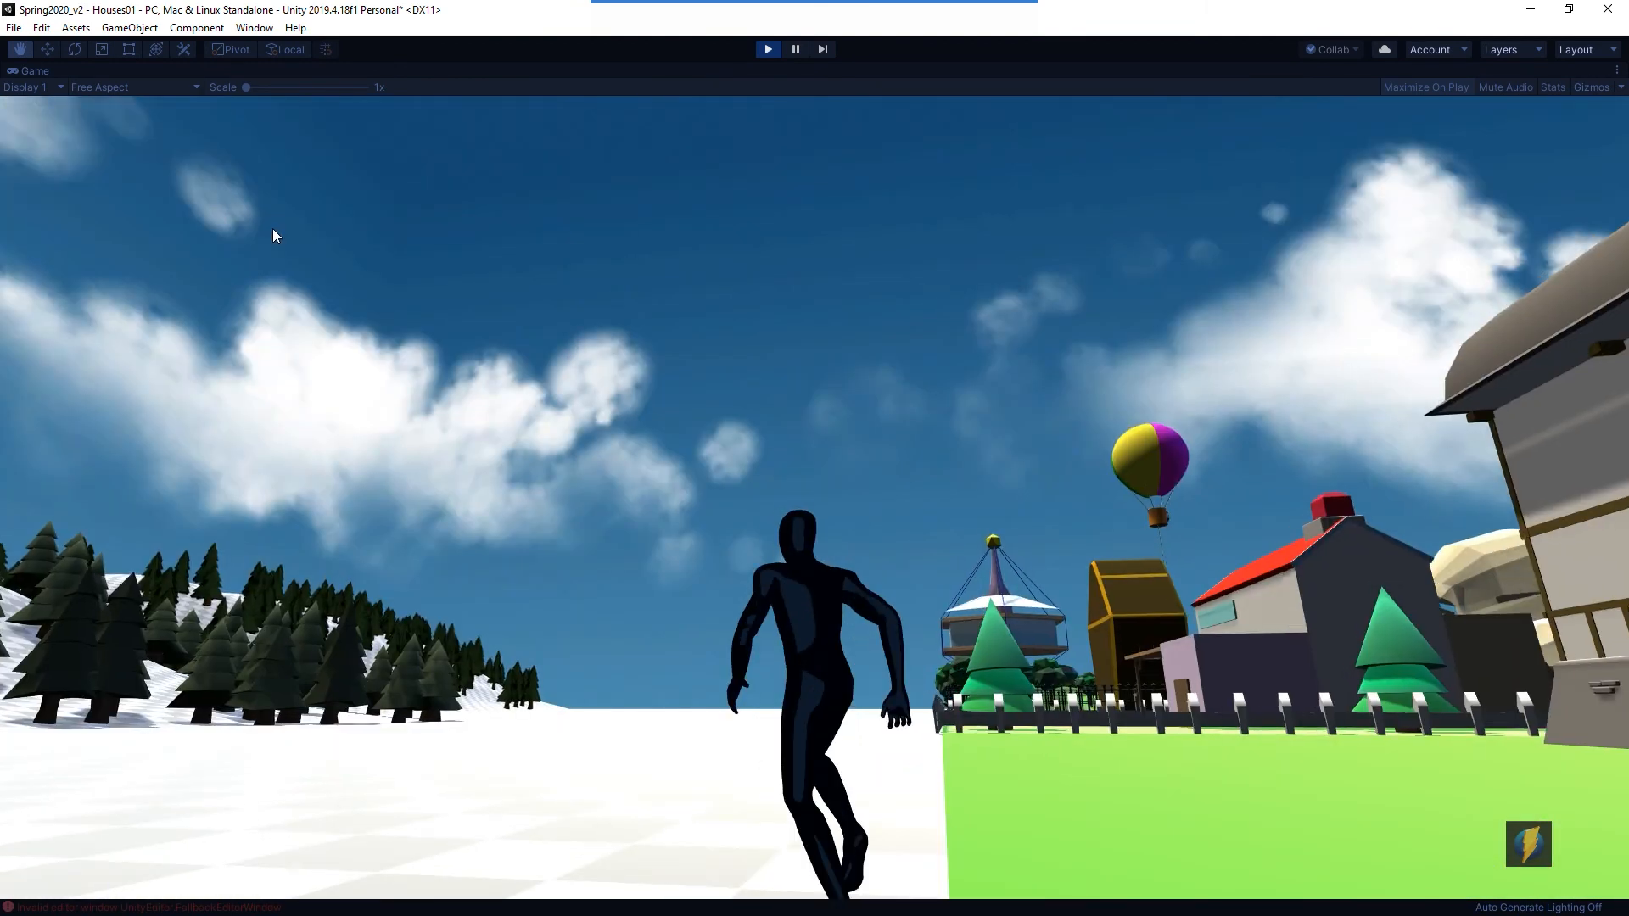
{"action": "key", "text": "w"}
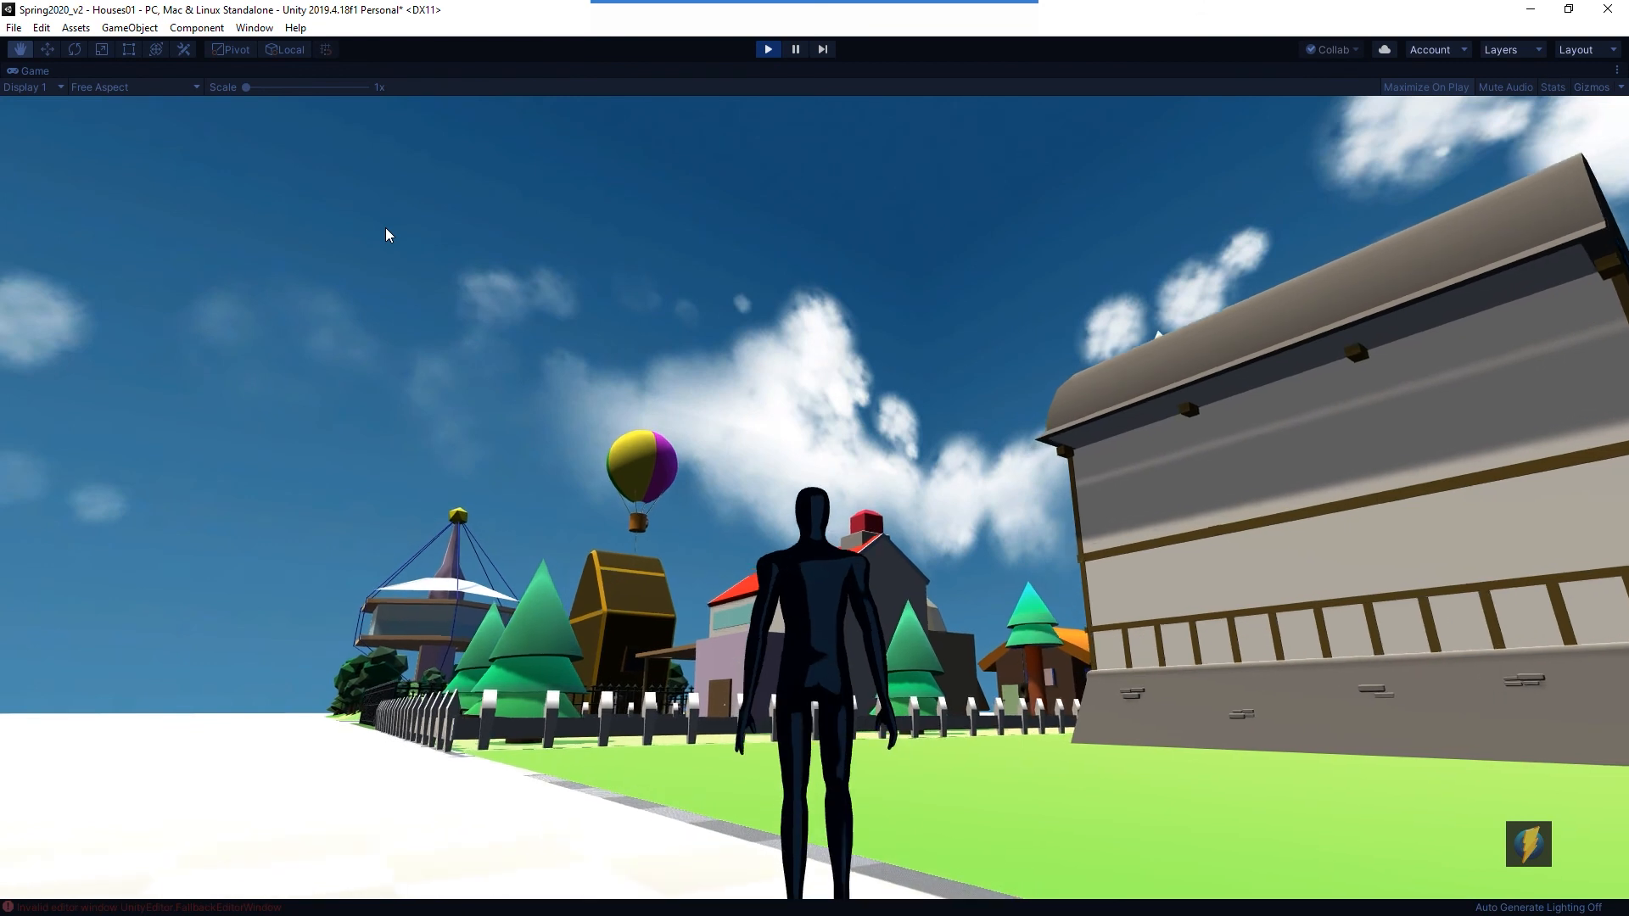
{"action": "key", "text": "w"}
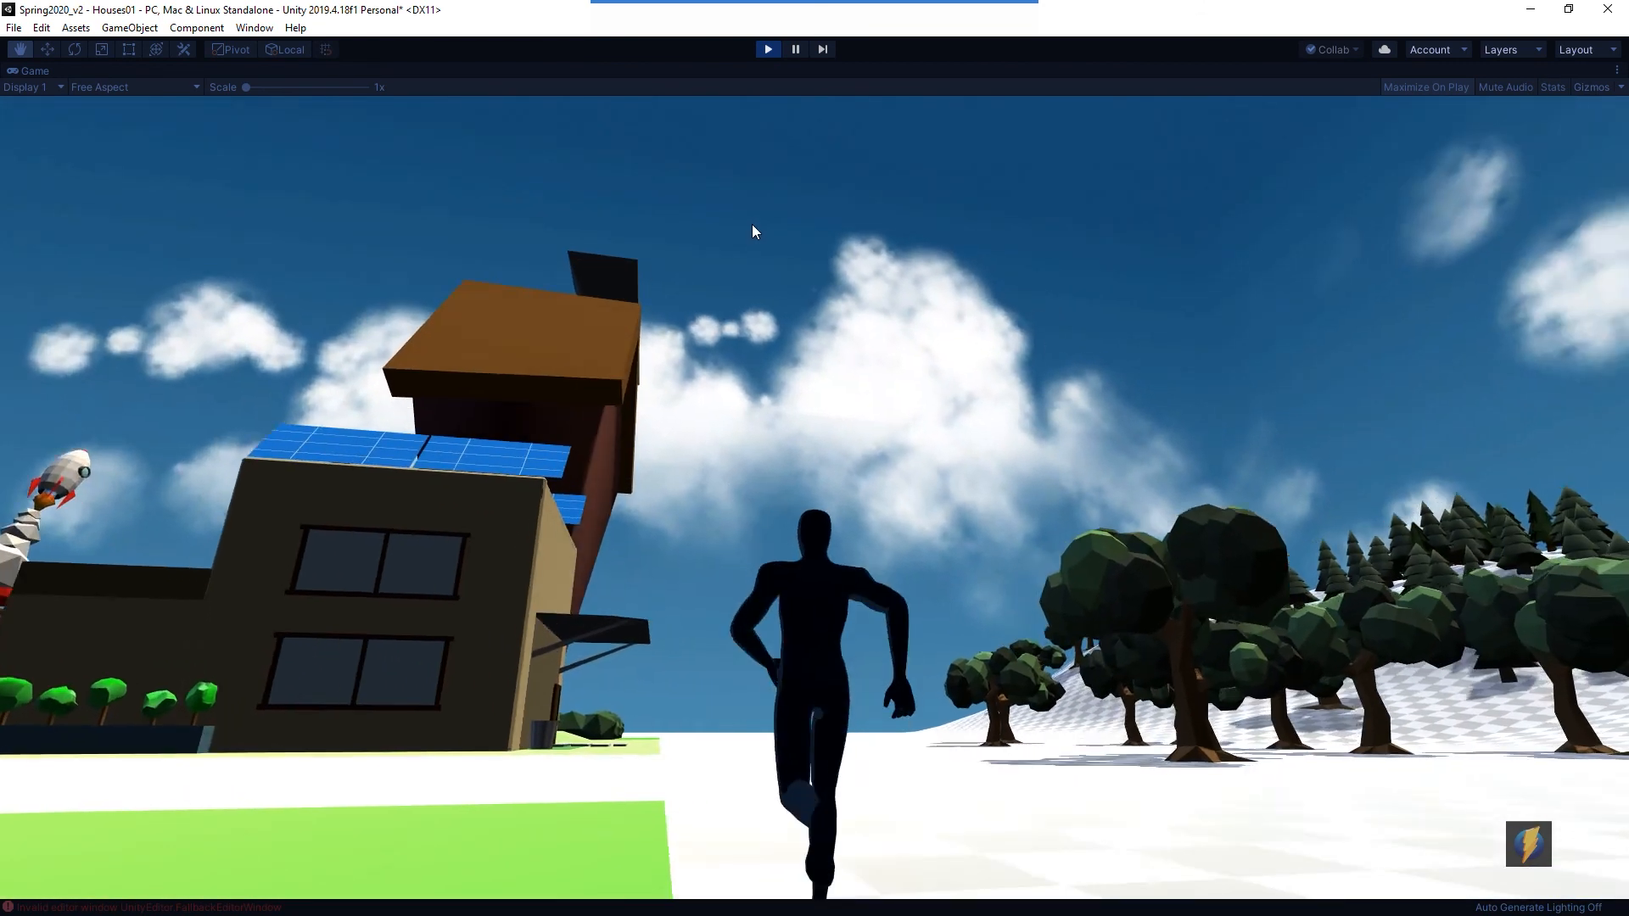
{"action": "key", "text": "w"}
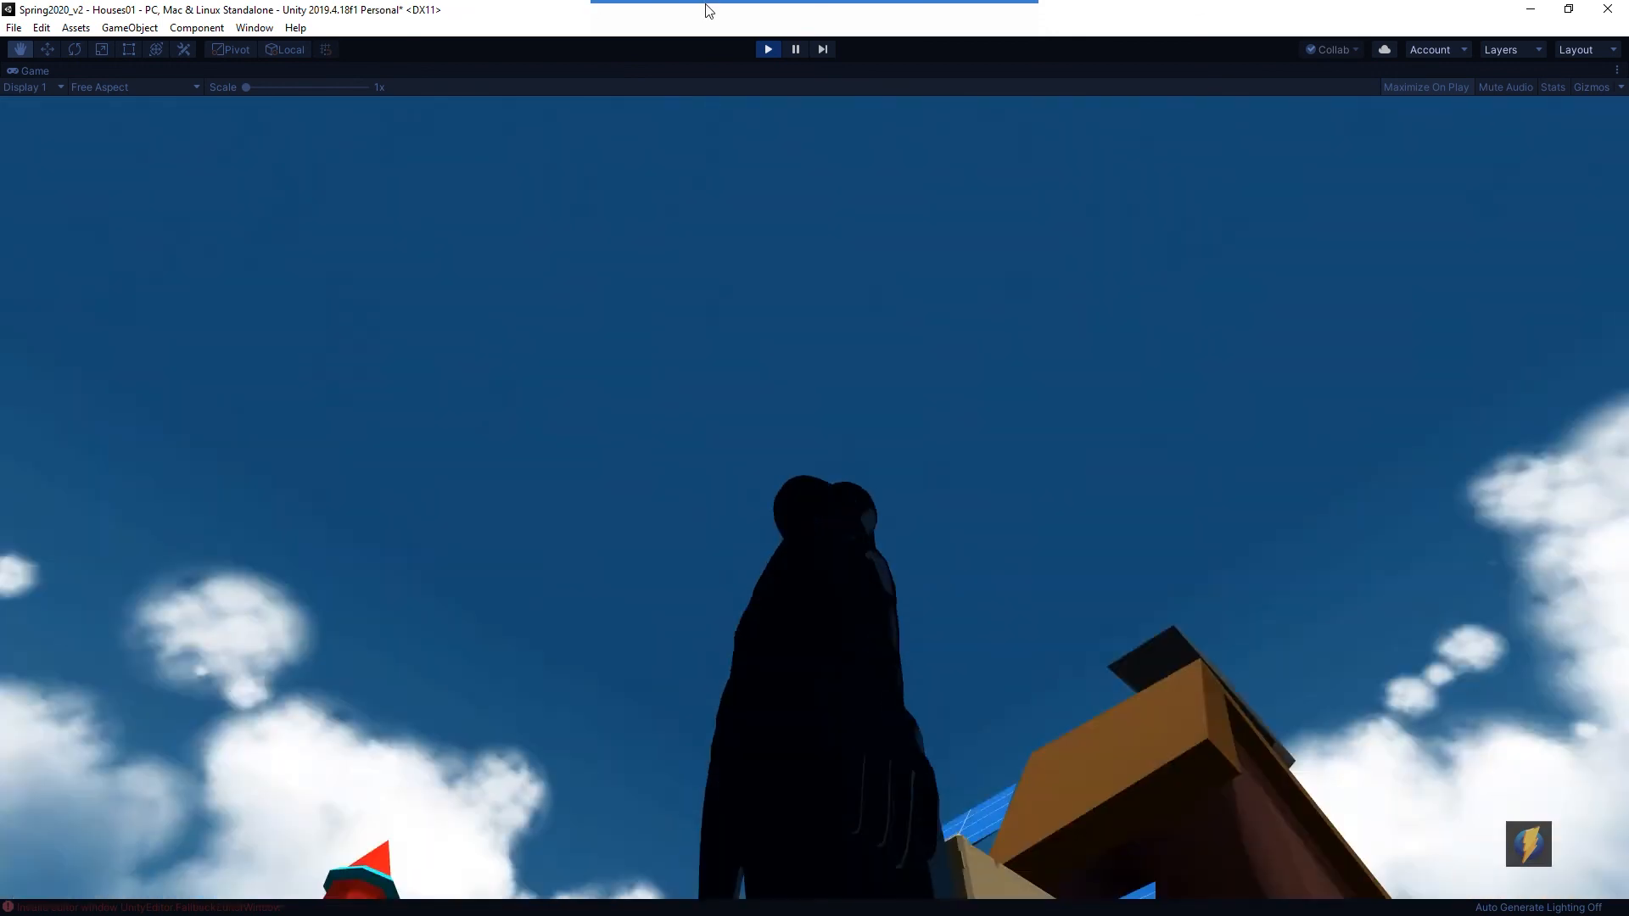
{"action": "mouse_move", "coordinate": [753, 48]}
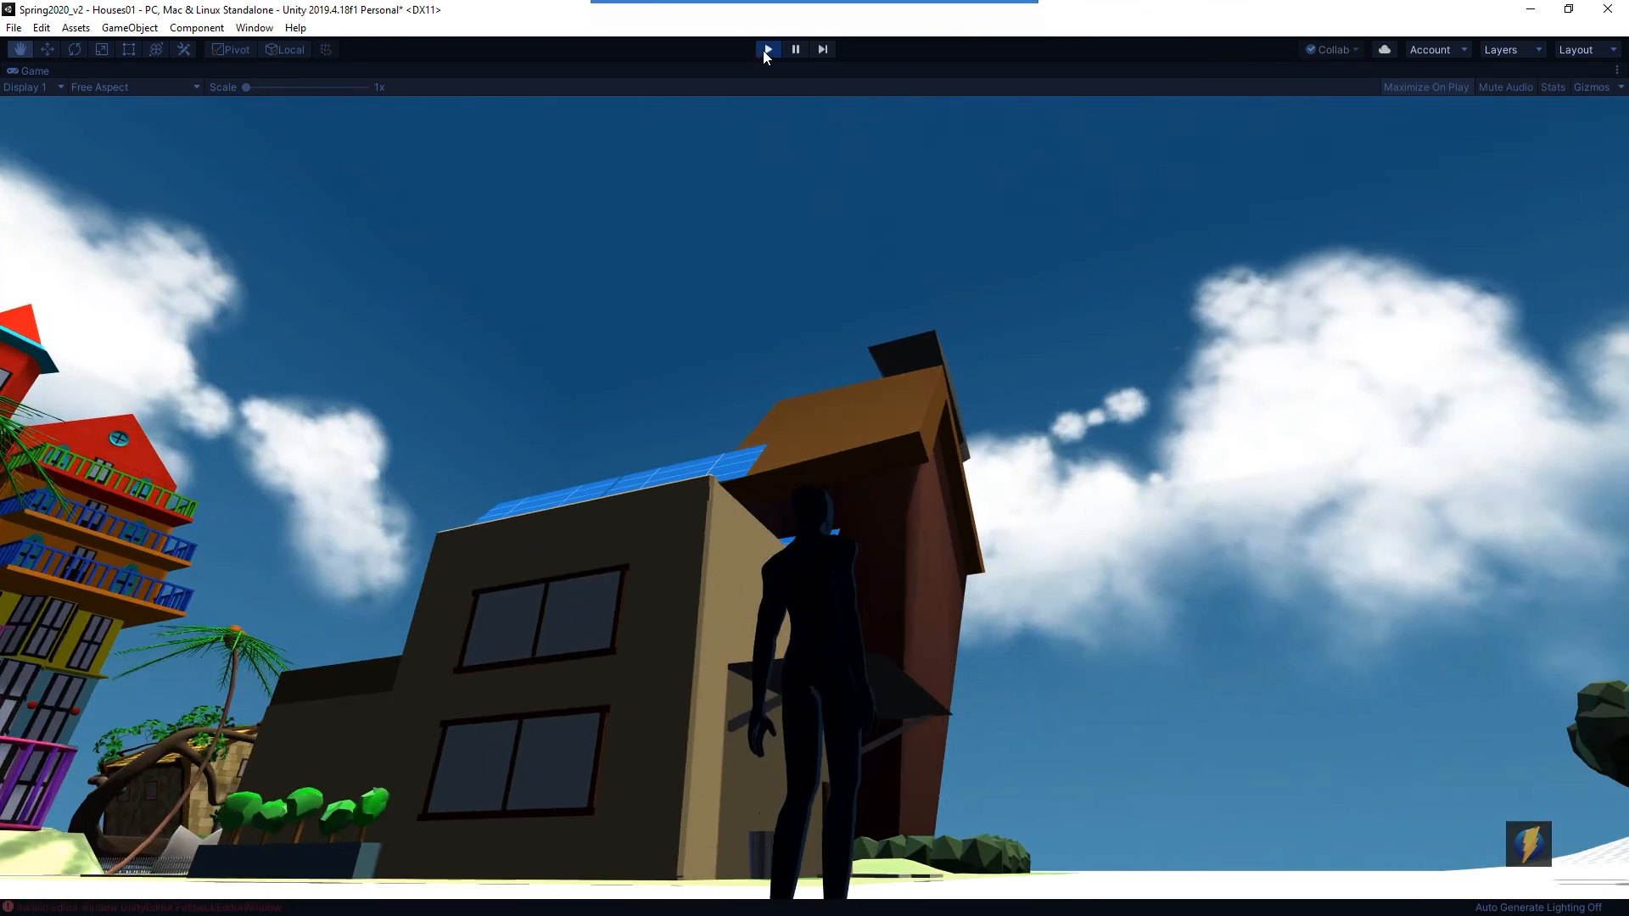
{"action": "left_click", "coordinate": [766, 49]}
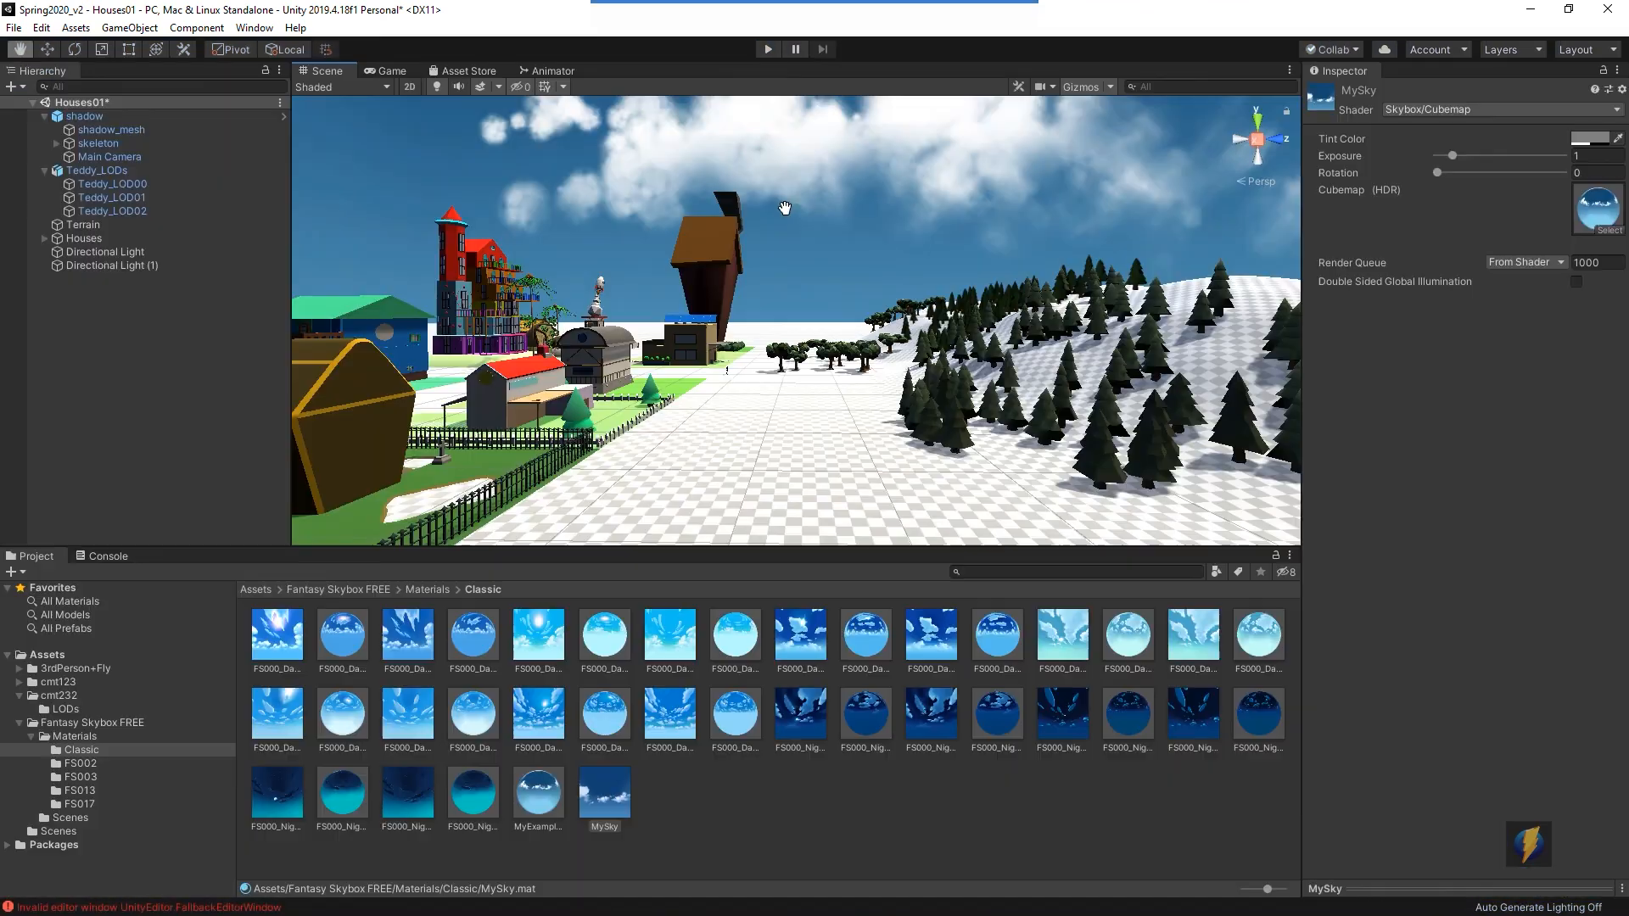